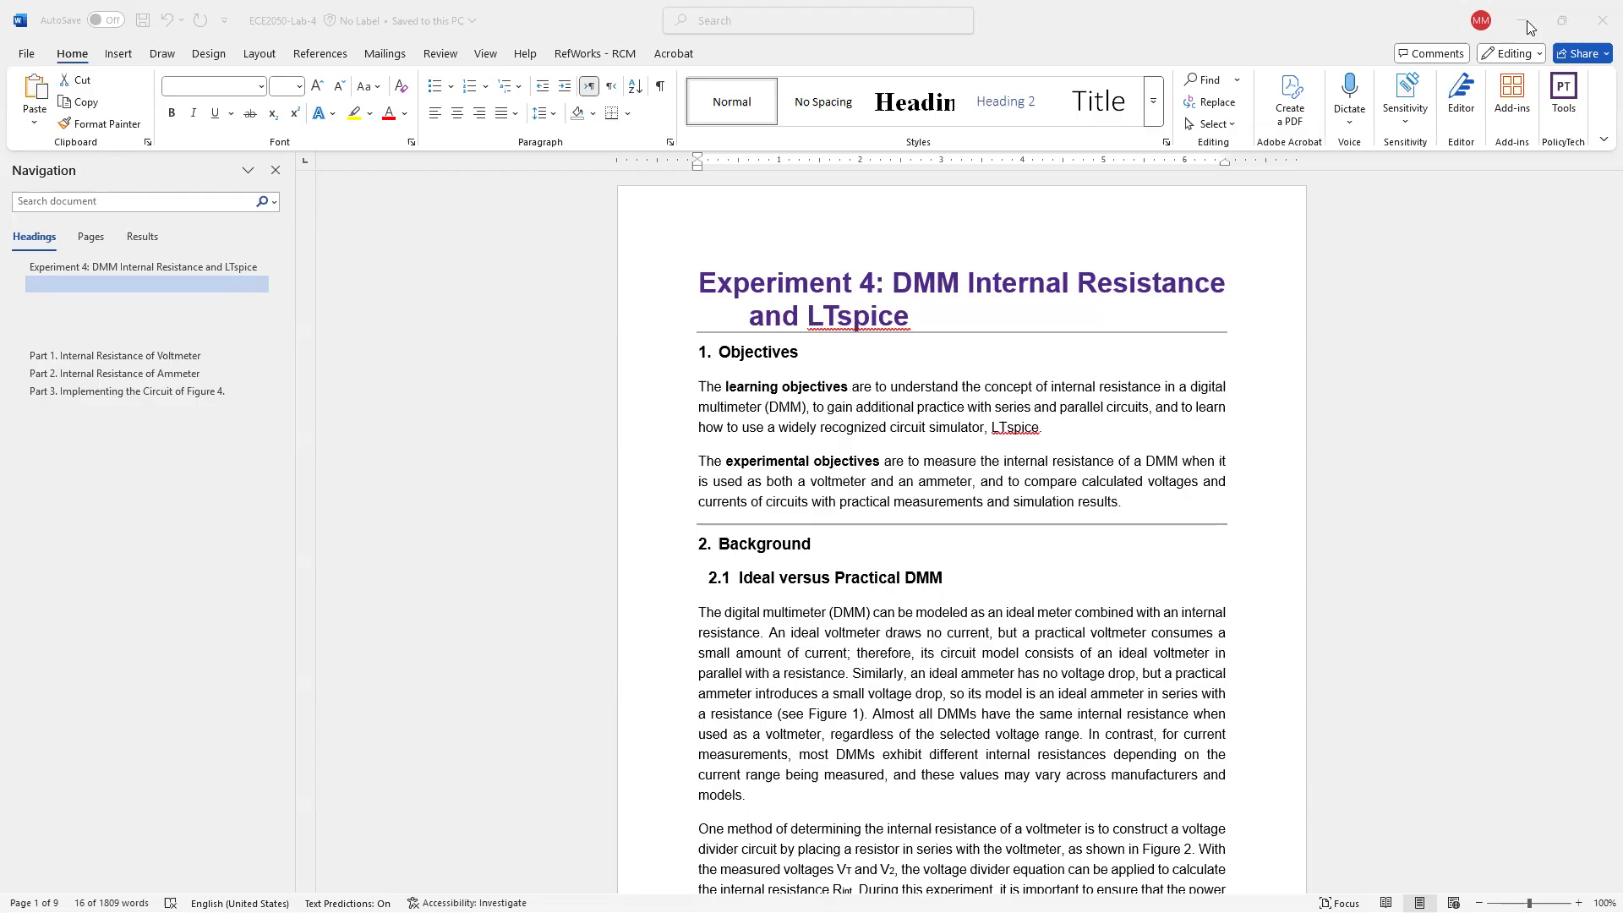
- Leave the Lab 4 document and review the LTspice installation links and download page in Document3
left_click(1602, 20)
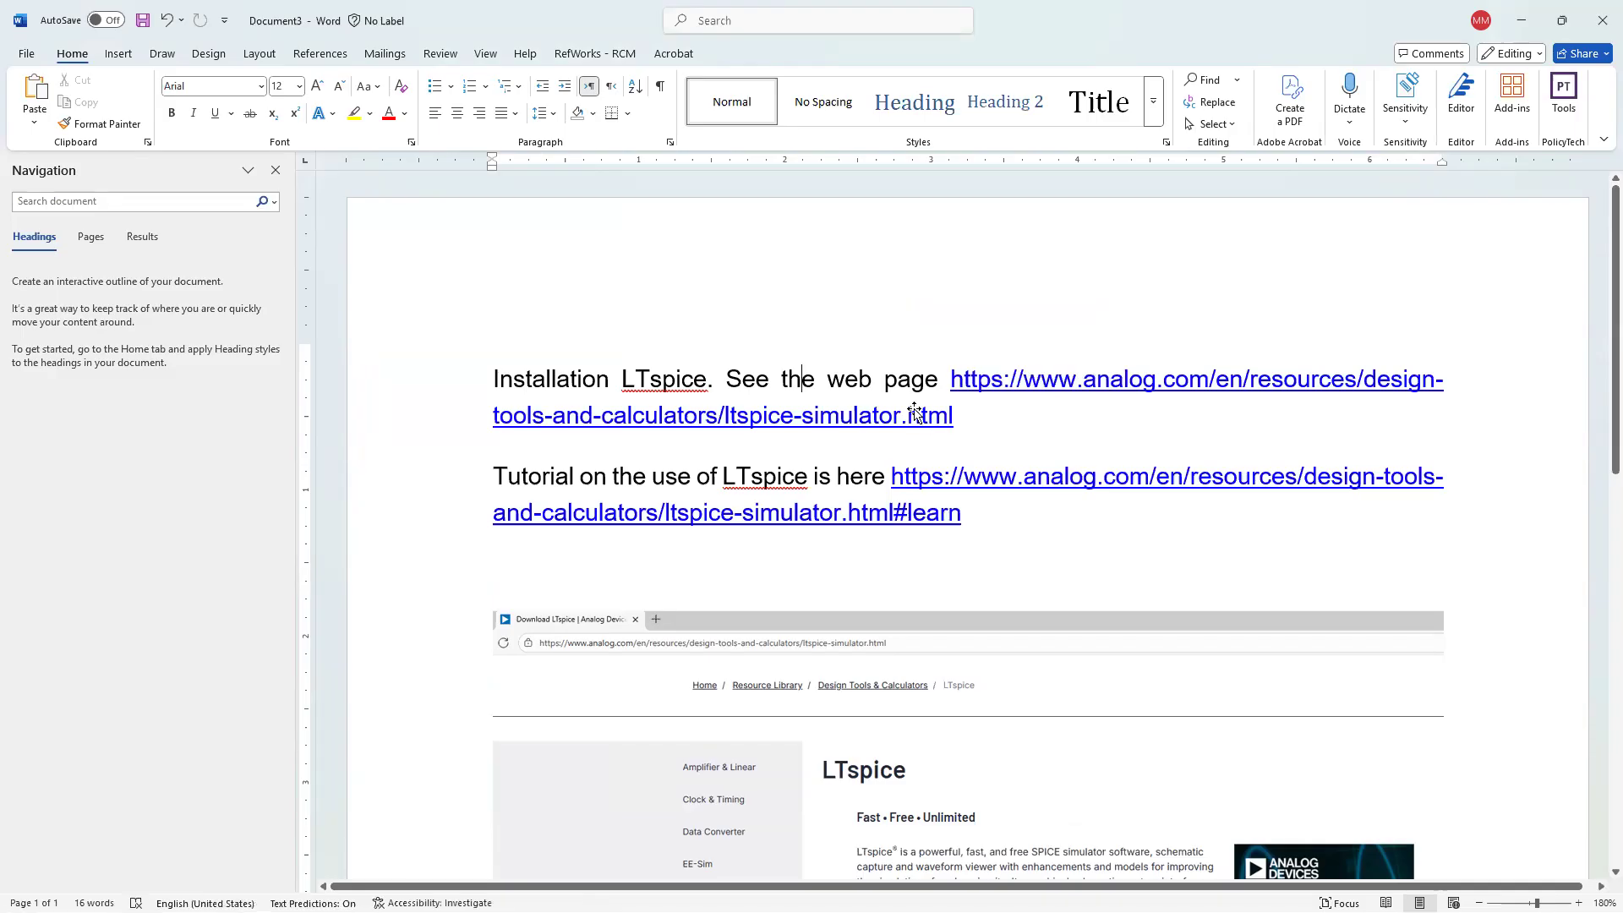
scroll(911, 413, "down", 5)
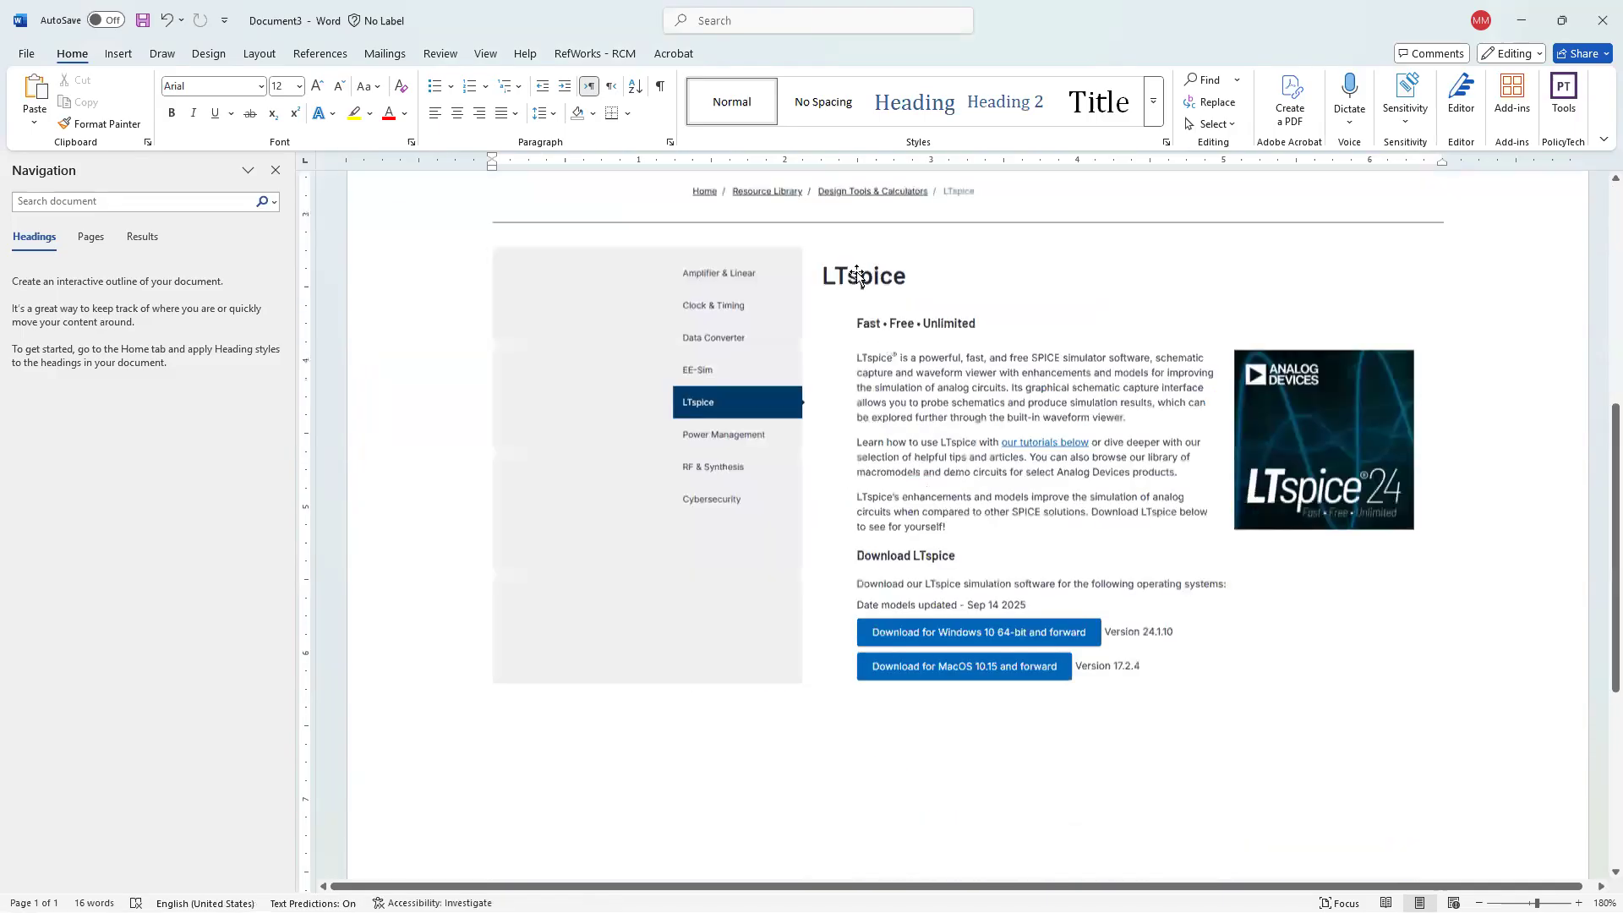
scroll(852, 319, "up", 1)
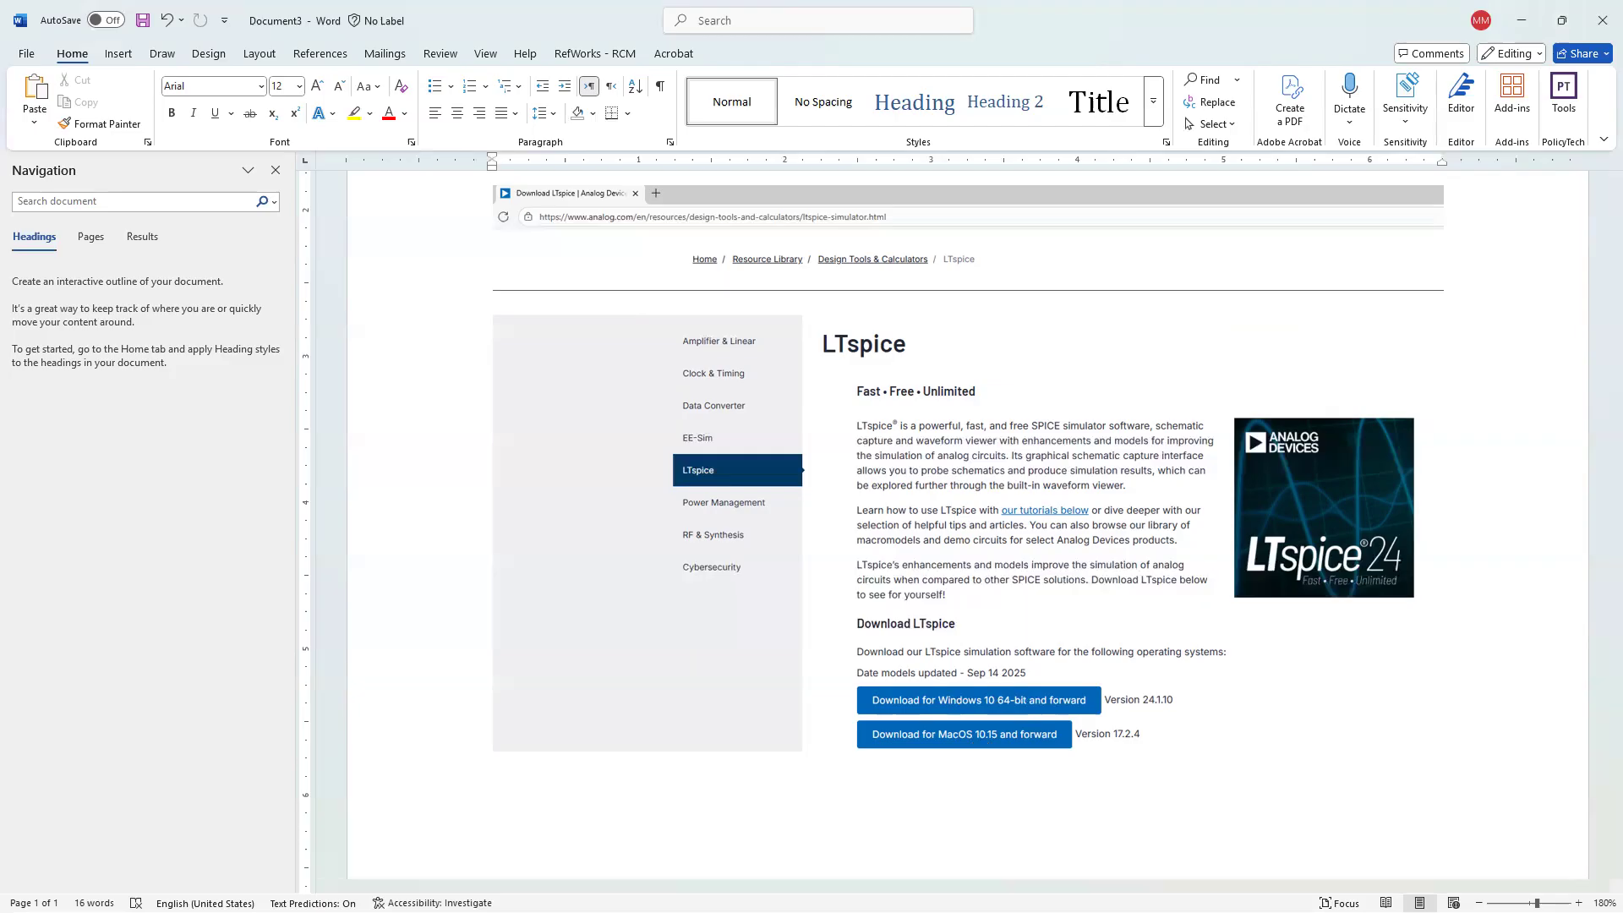
- Find LTspice on the computer by searching for "lts" and launch it
key("super")
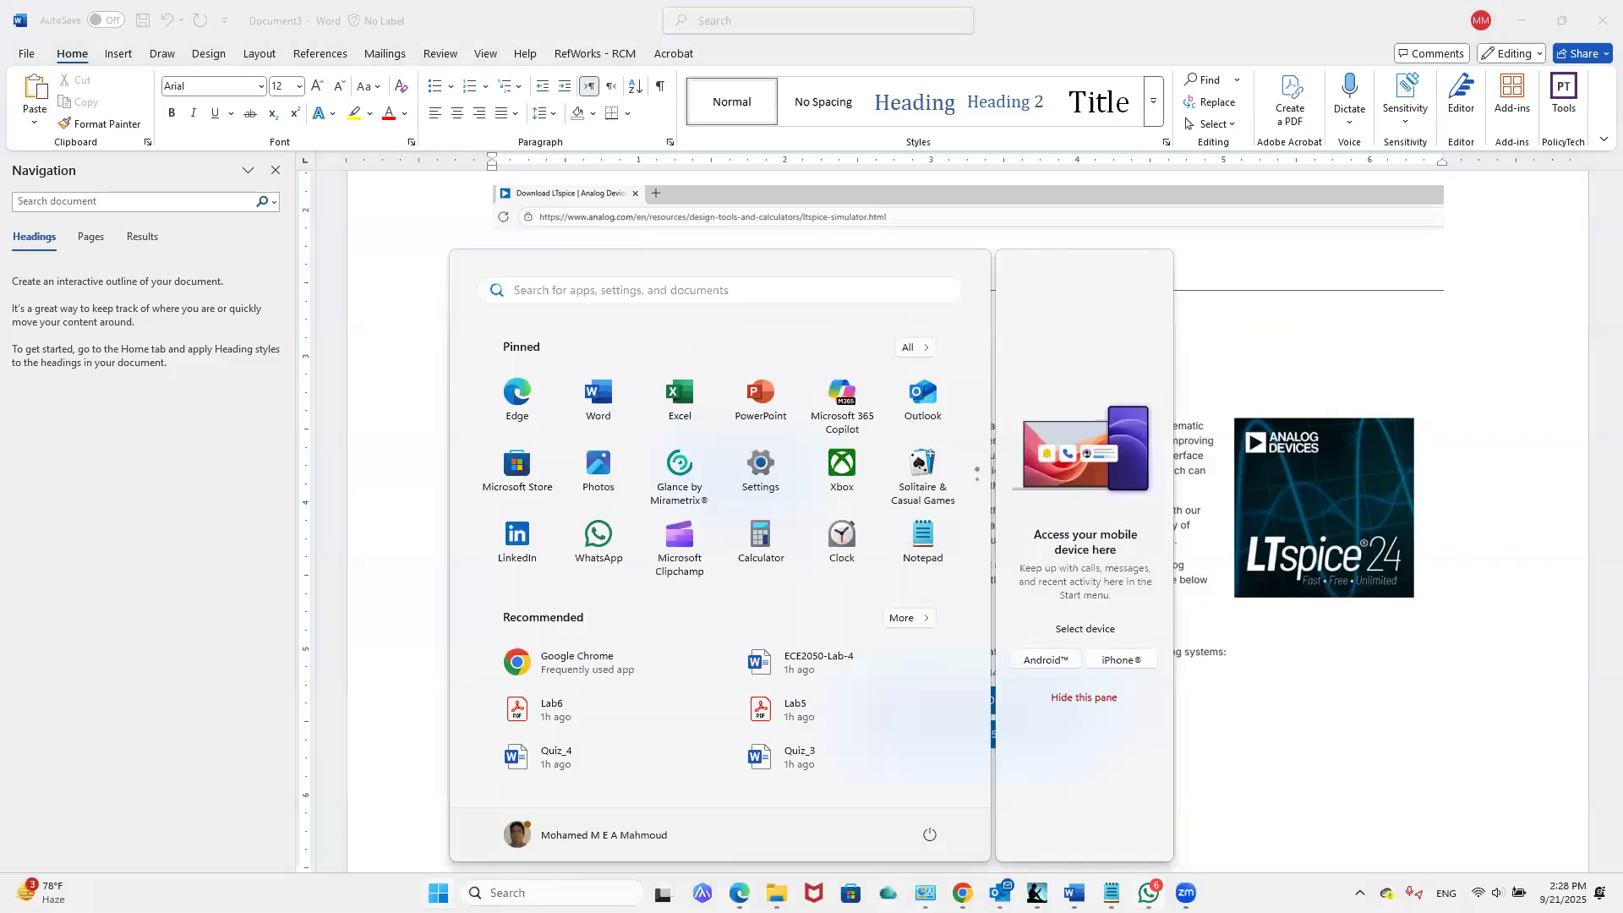
key("Escape")
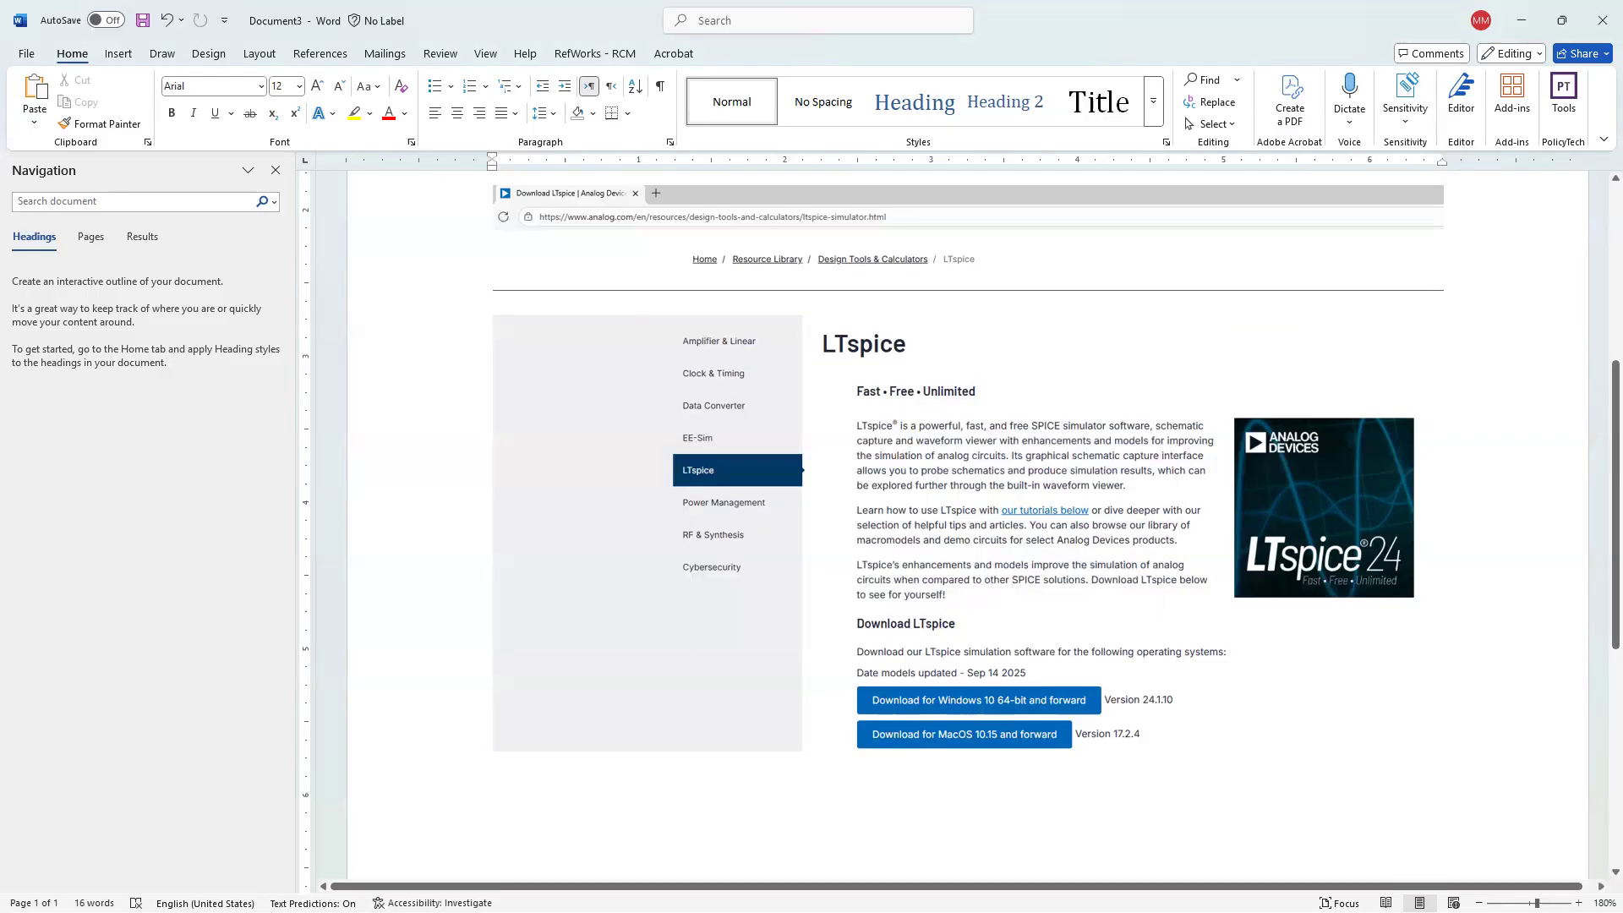
key("super")
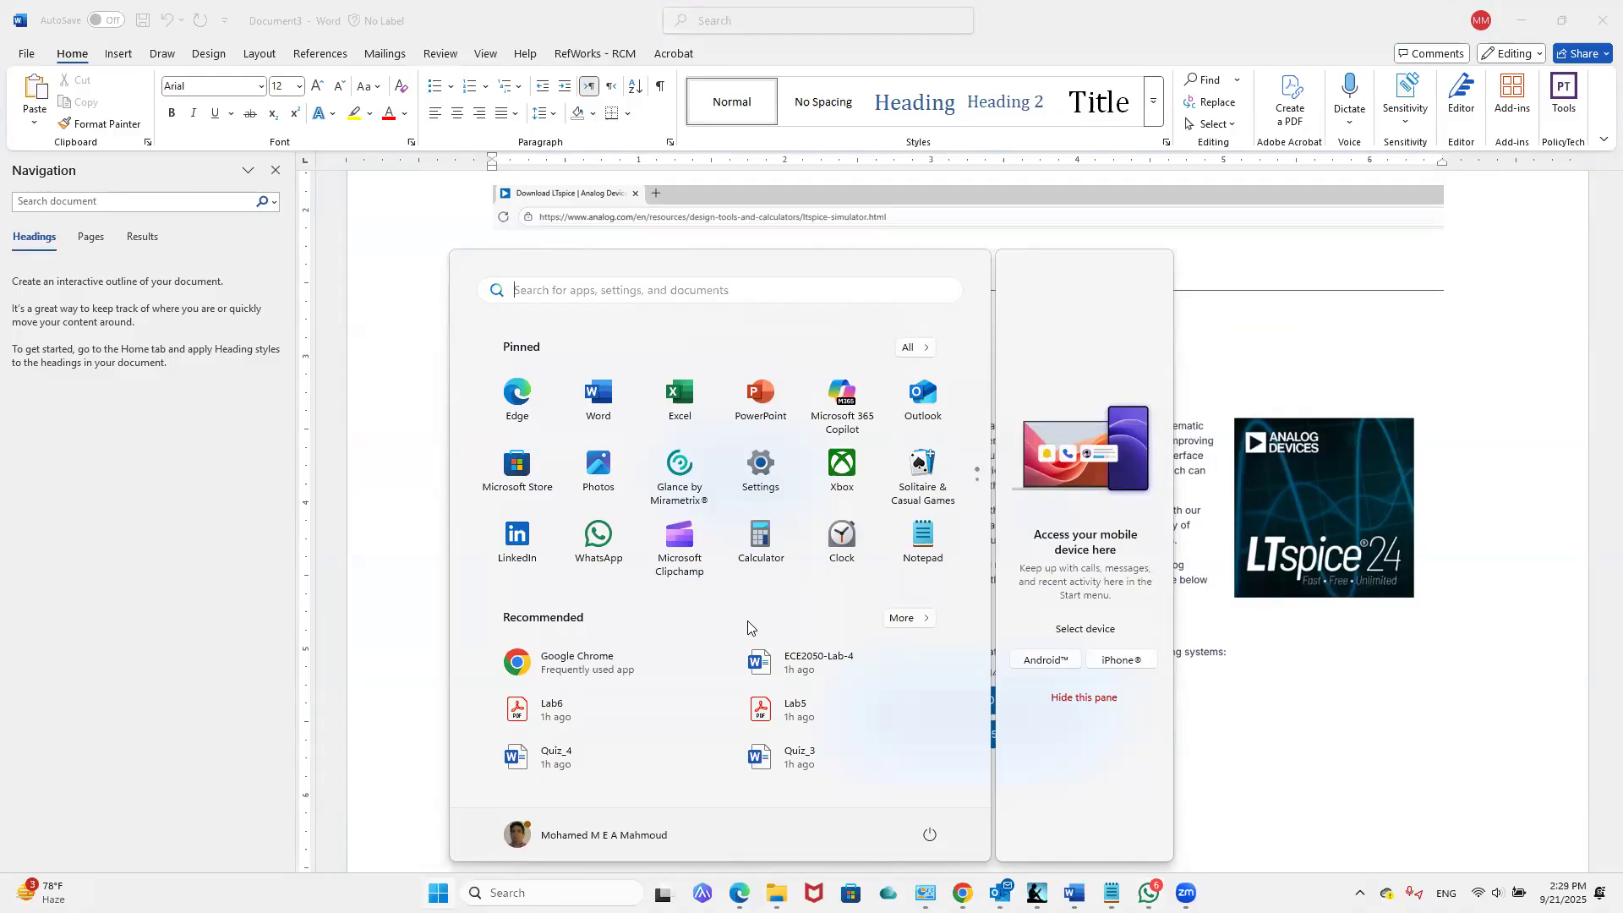
type("lts")
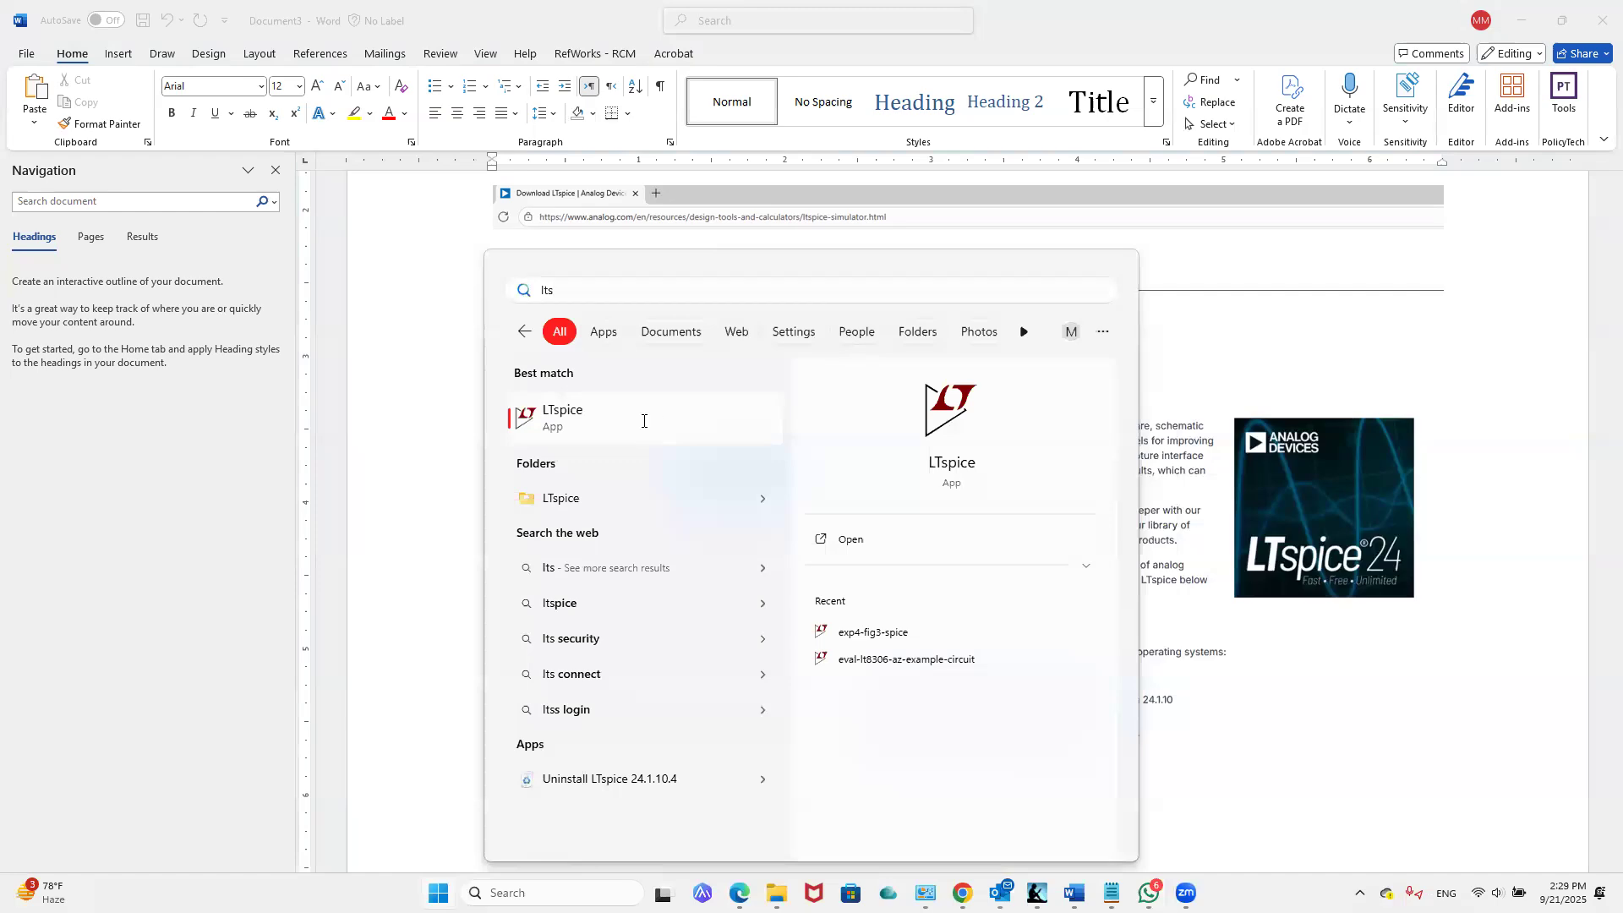
left_click(642, 427)
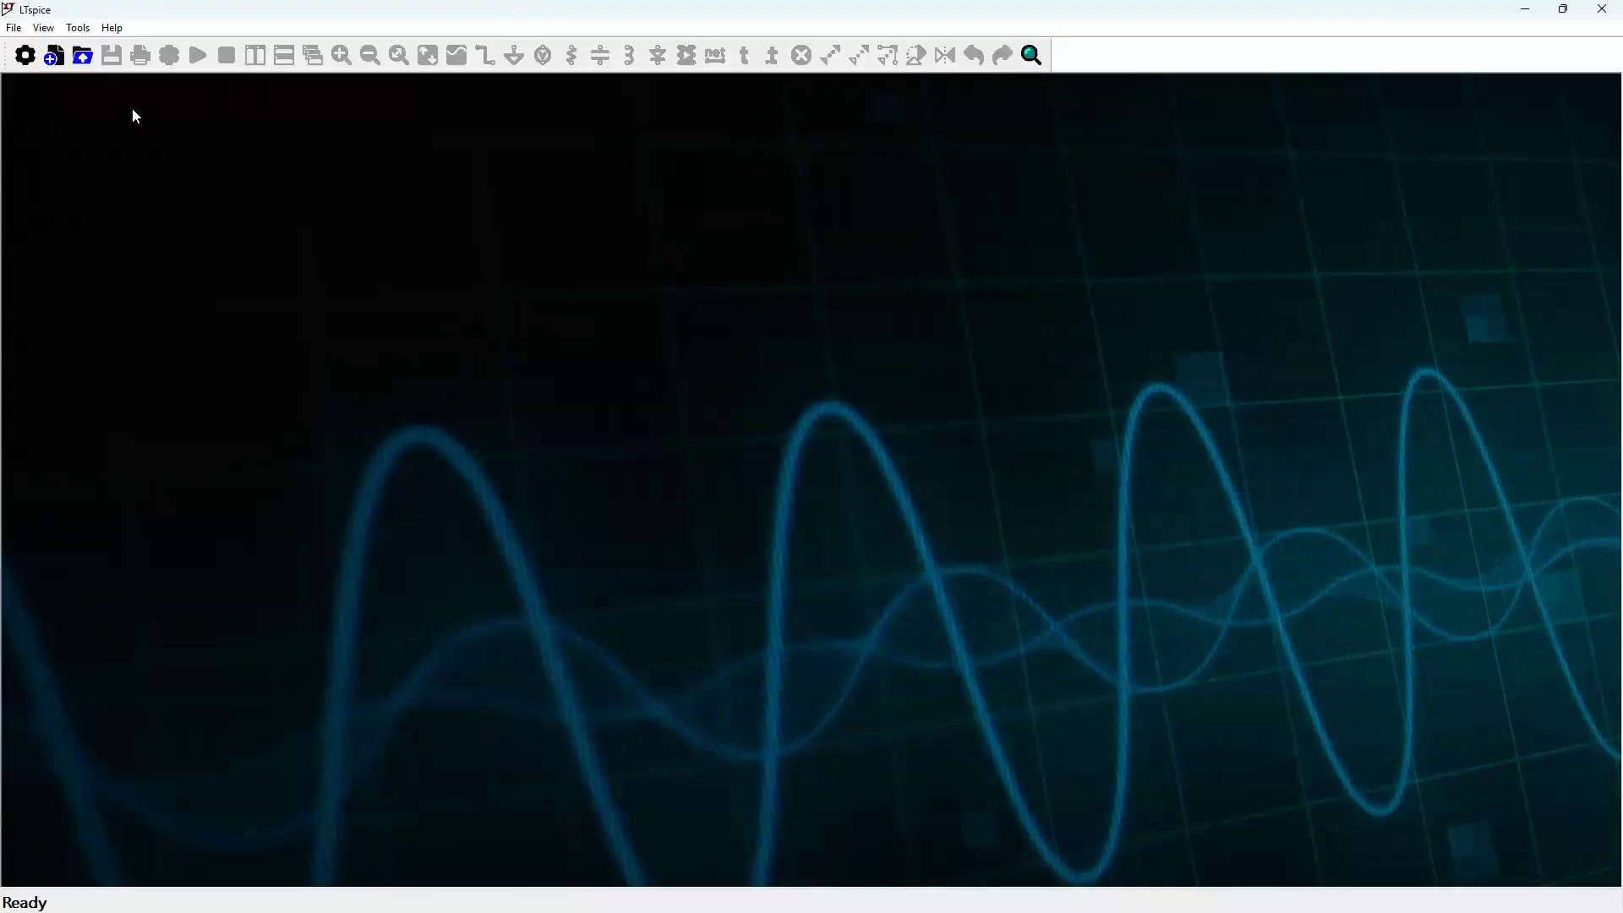
- Create a new blank schematic in LTspice
left_click(12, 29)
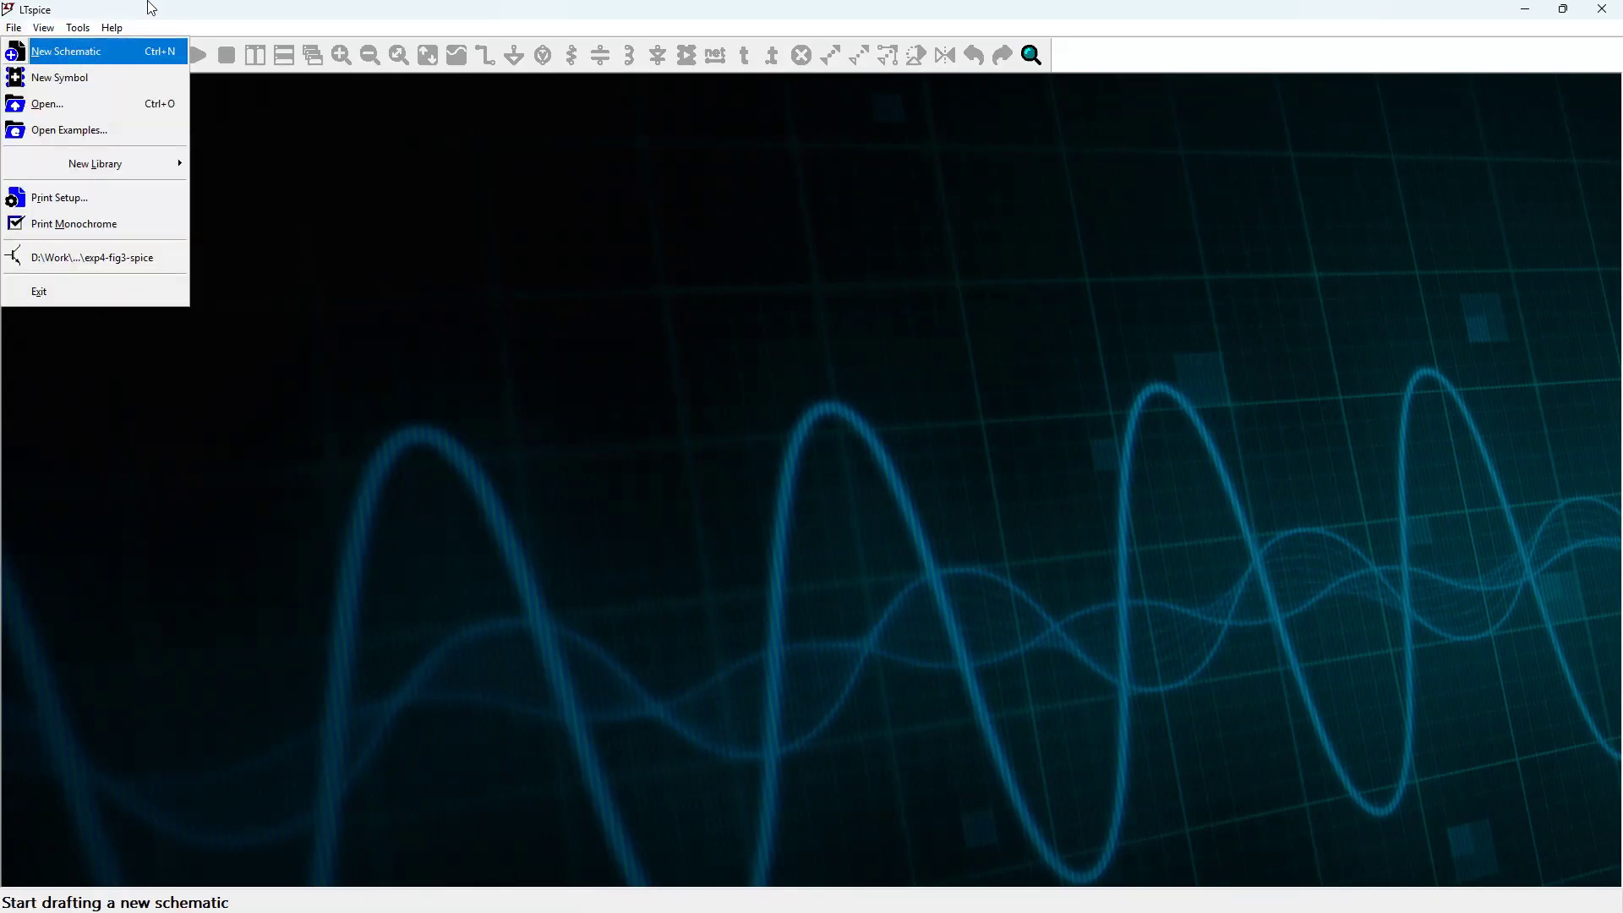
left_click(57, 54)
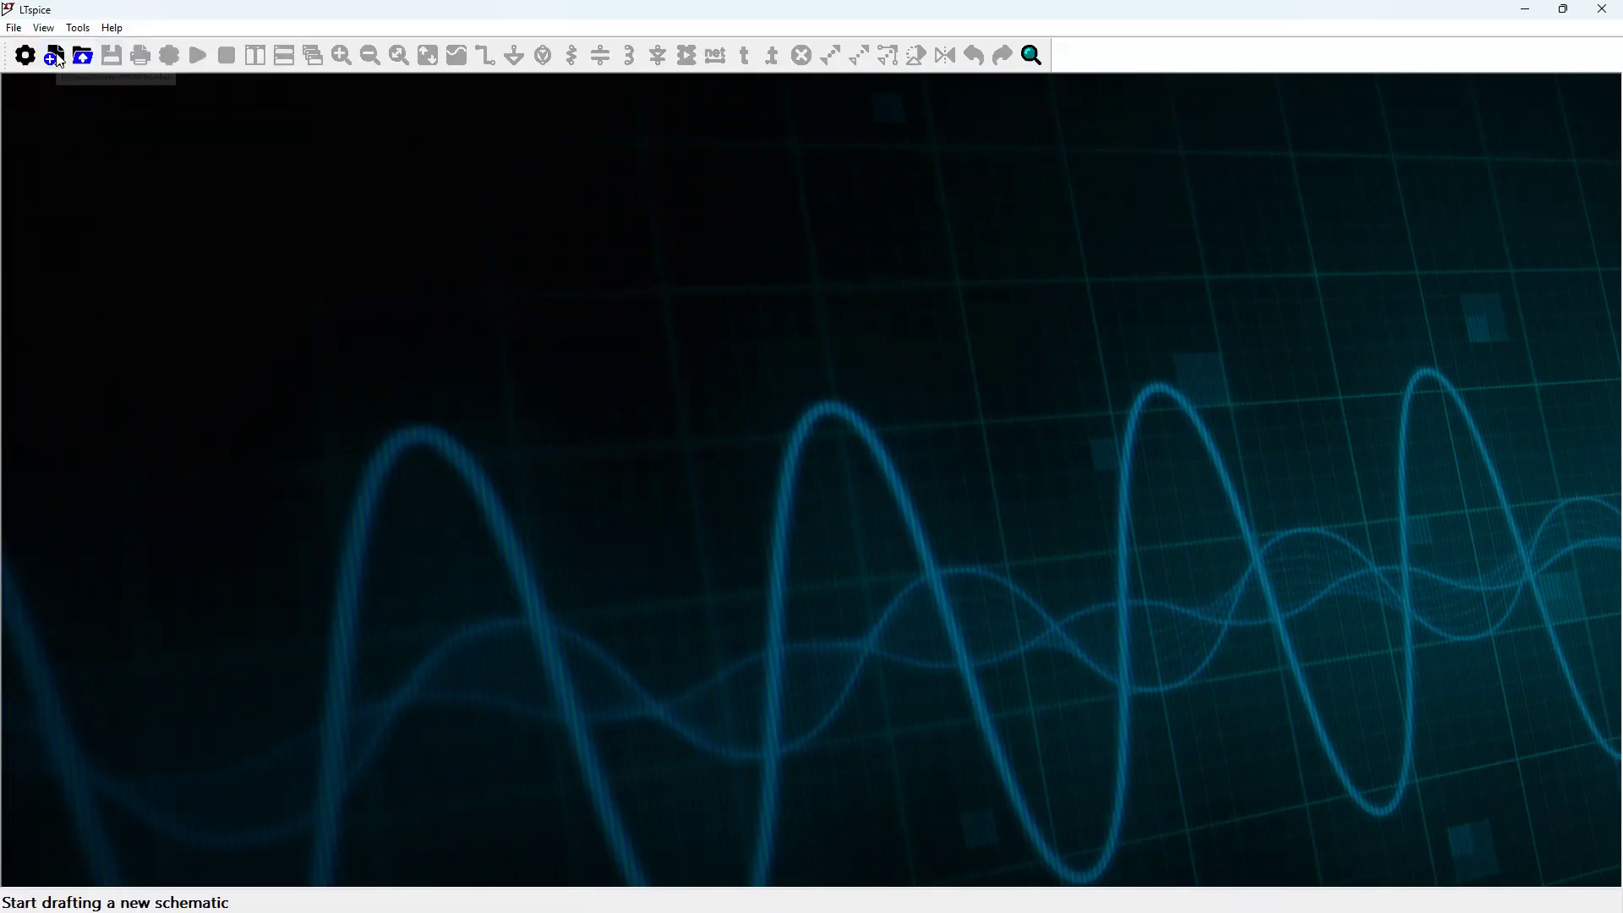
left_click(57, 57)
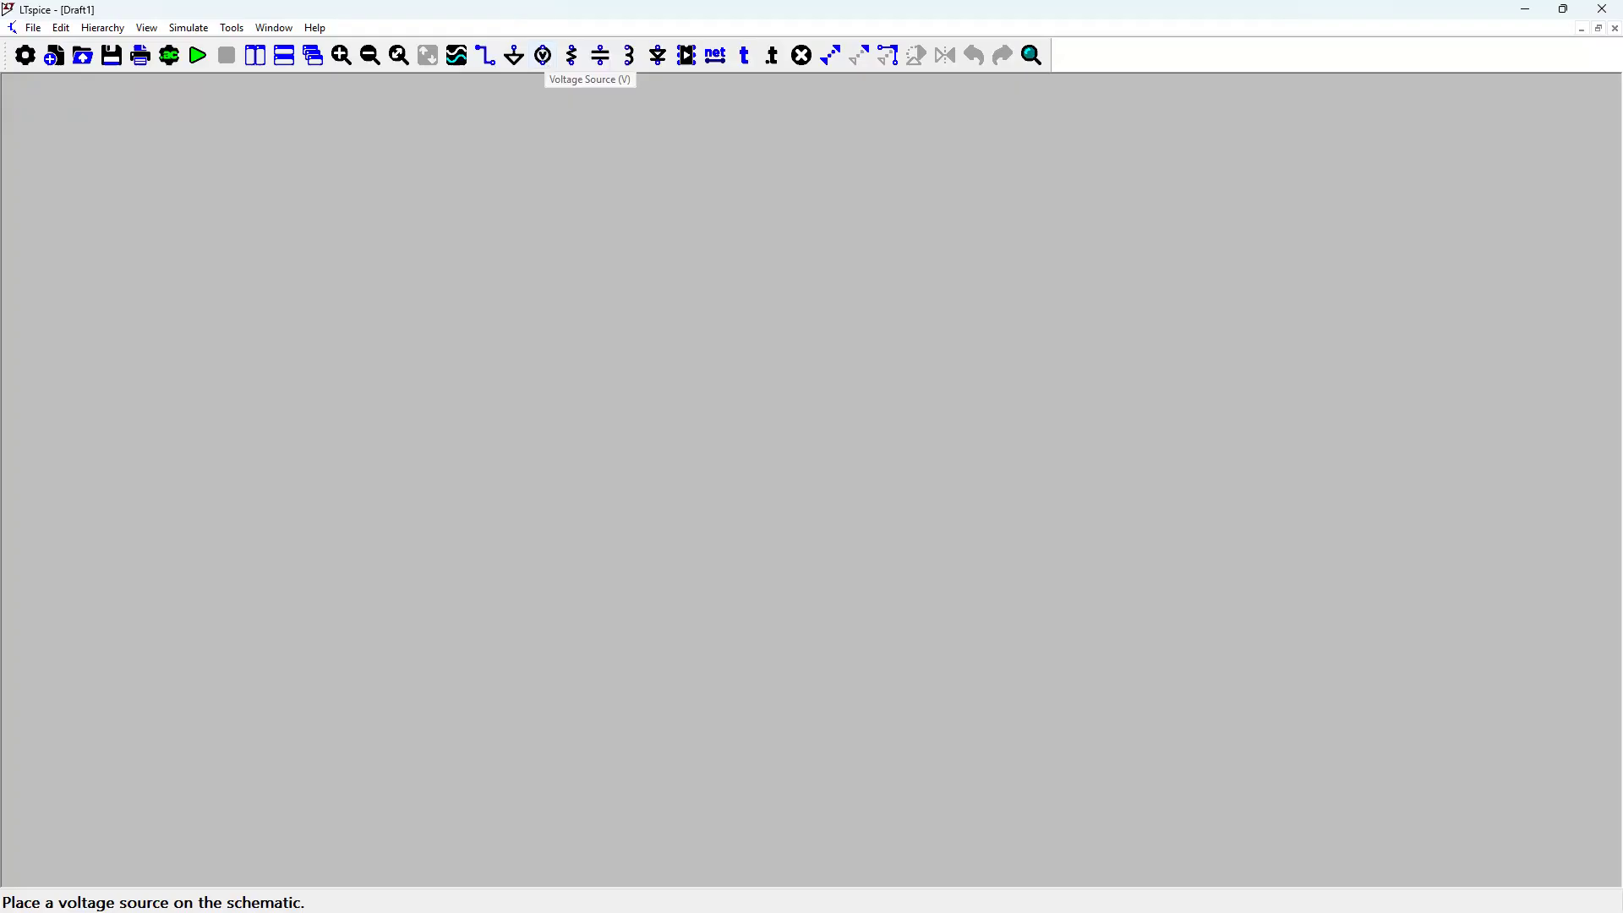
- Place a single voltage source on the empty schematic and end the placement
left_click(545, 58)
left_click(495, 245)
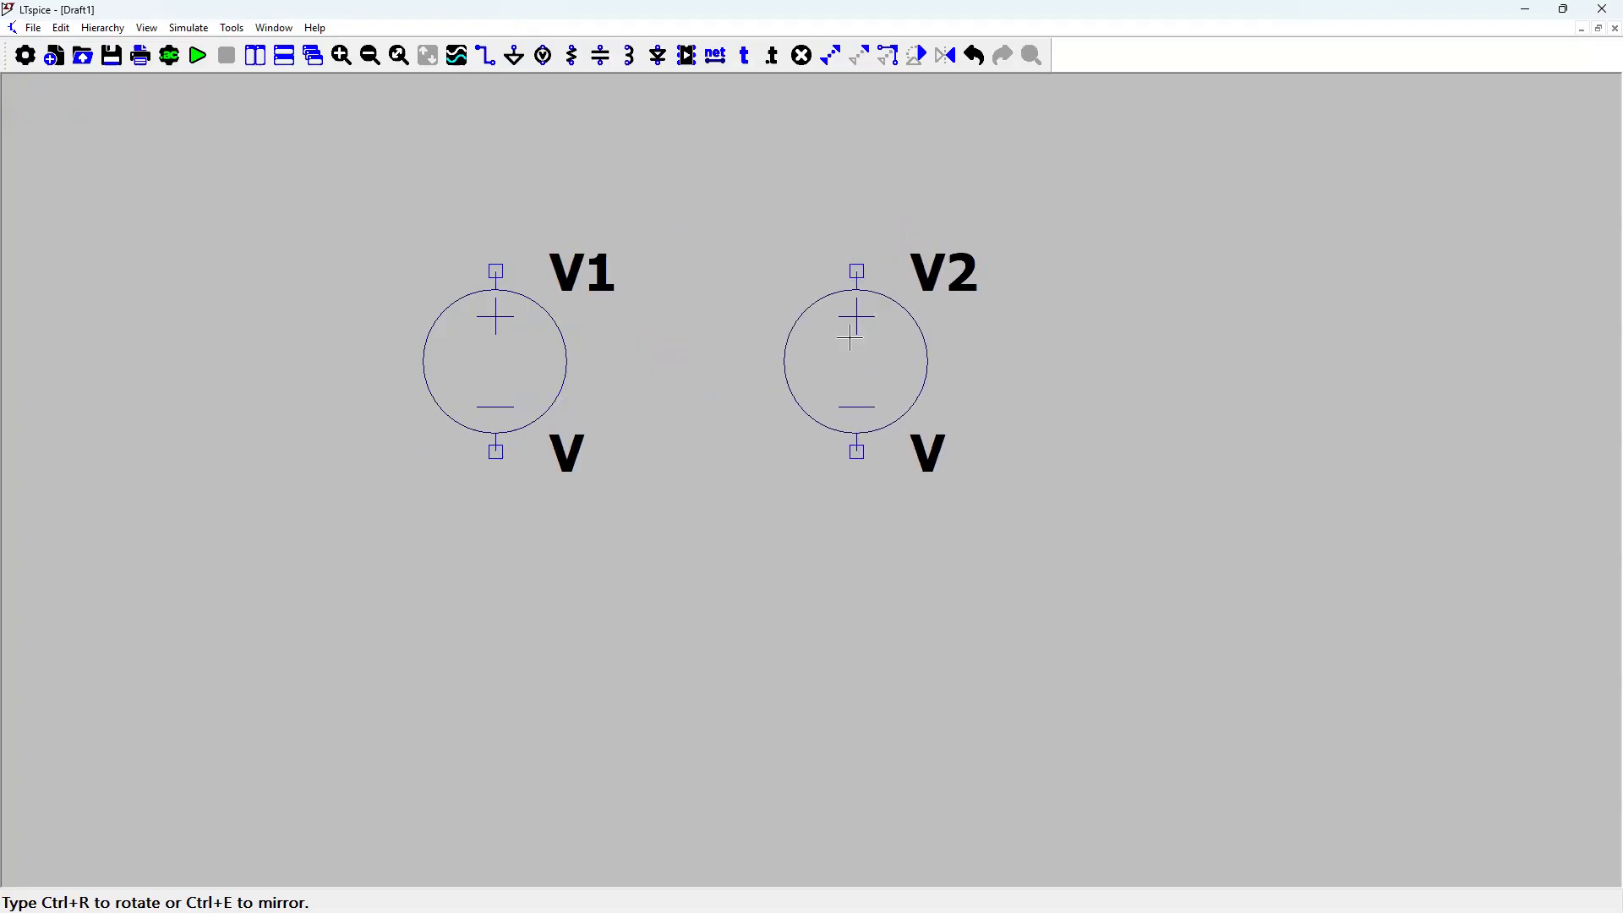
key("Escape")
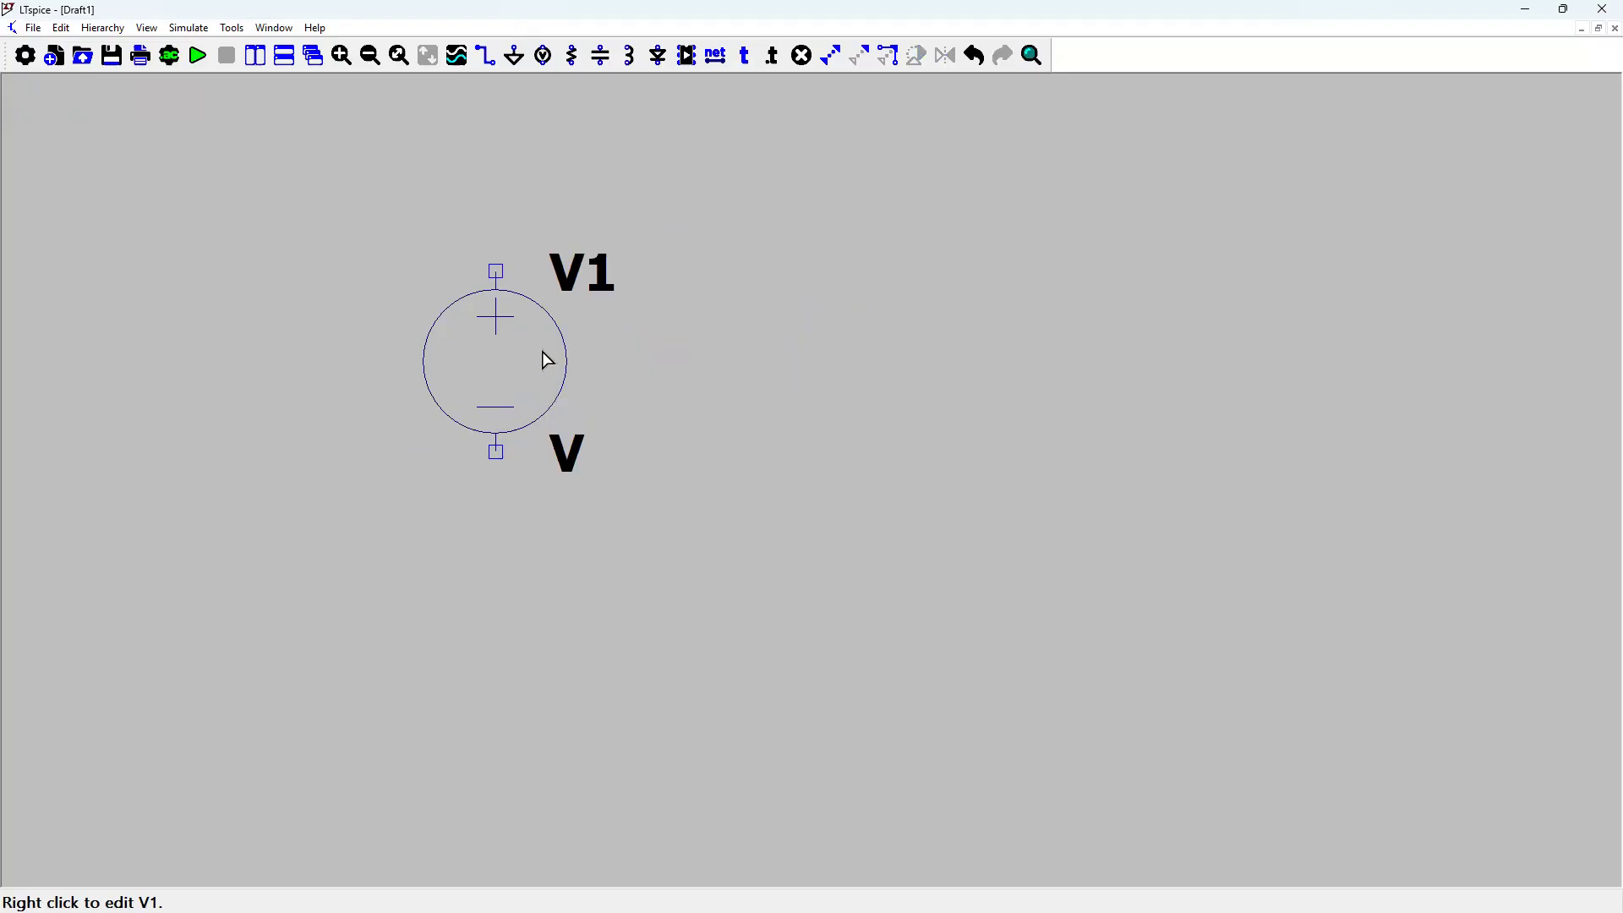
- Set the DC value of voltage source V1 to 5 V and look at its advanced source options
right_click(545, 357)
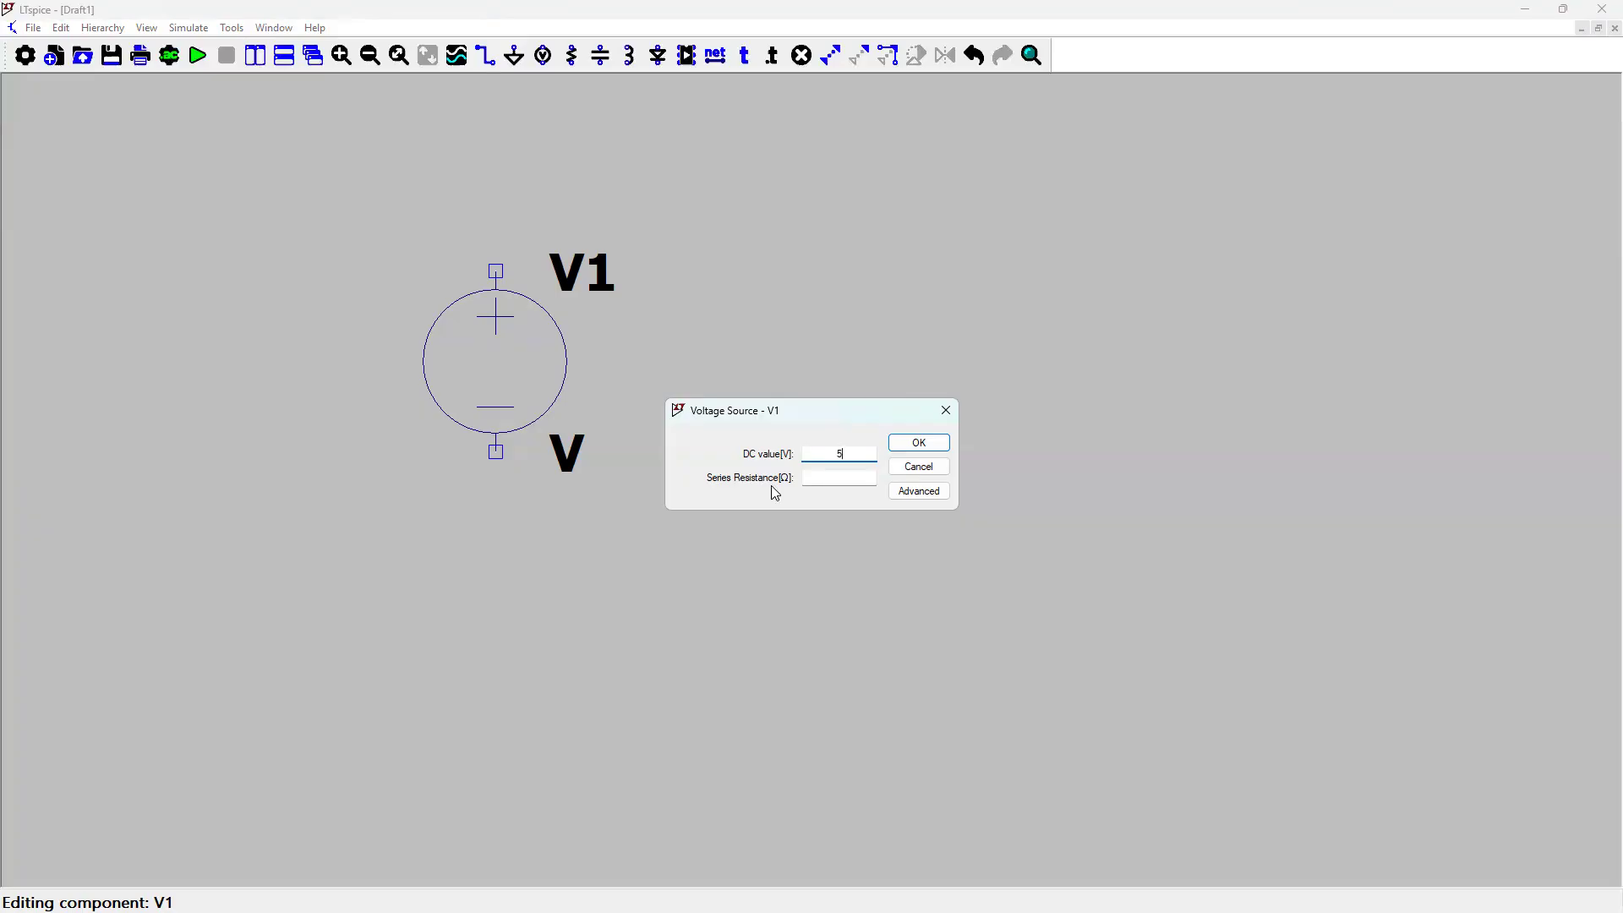
left_click(816, 478)
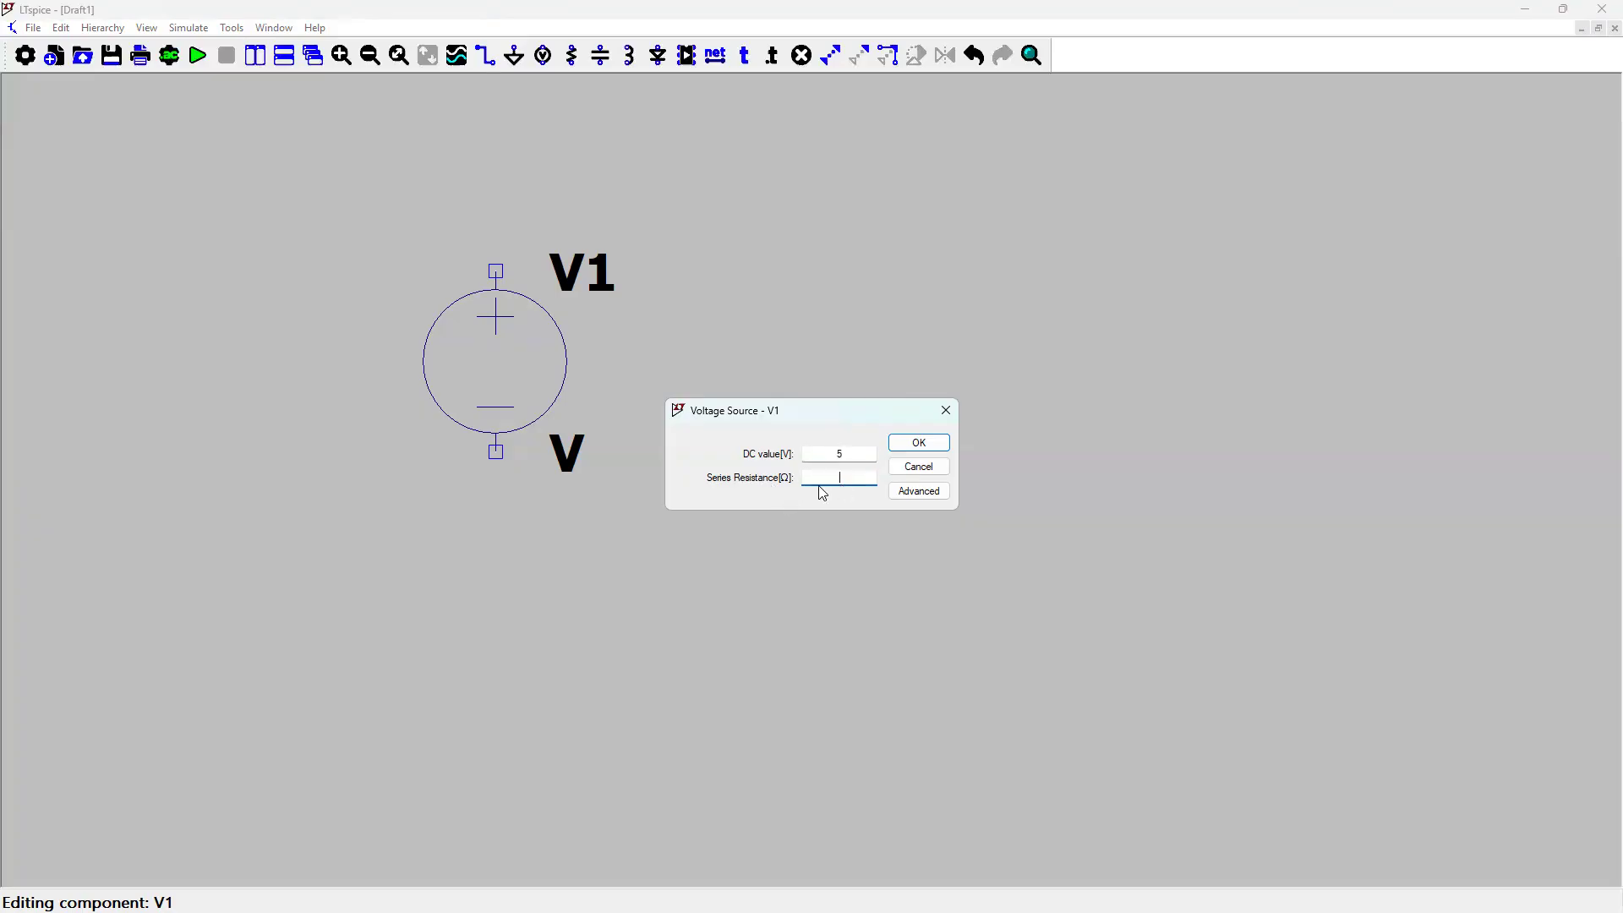
left_click(917, 497)
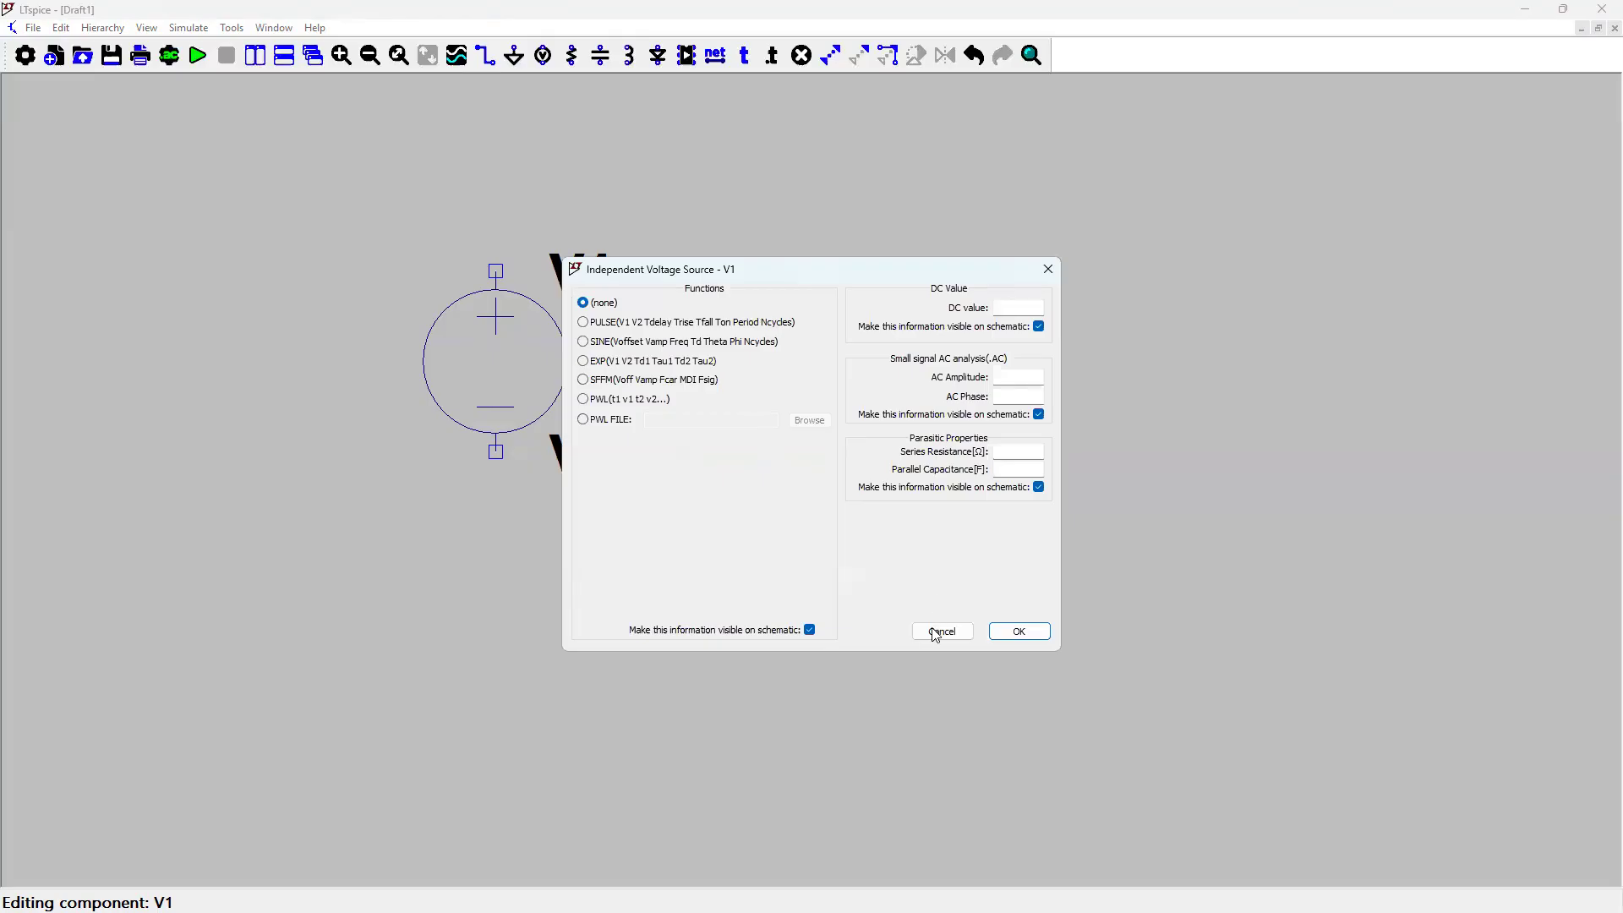
key("Escape")
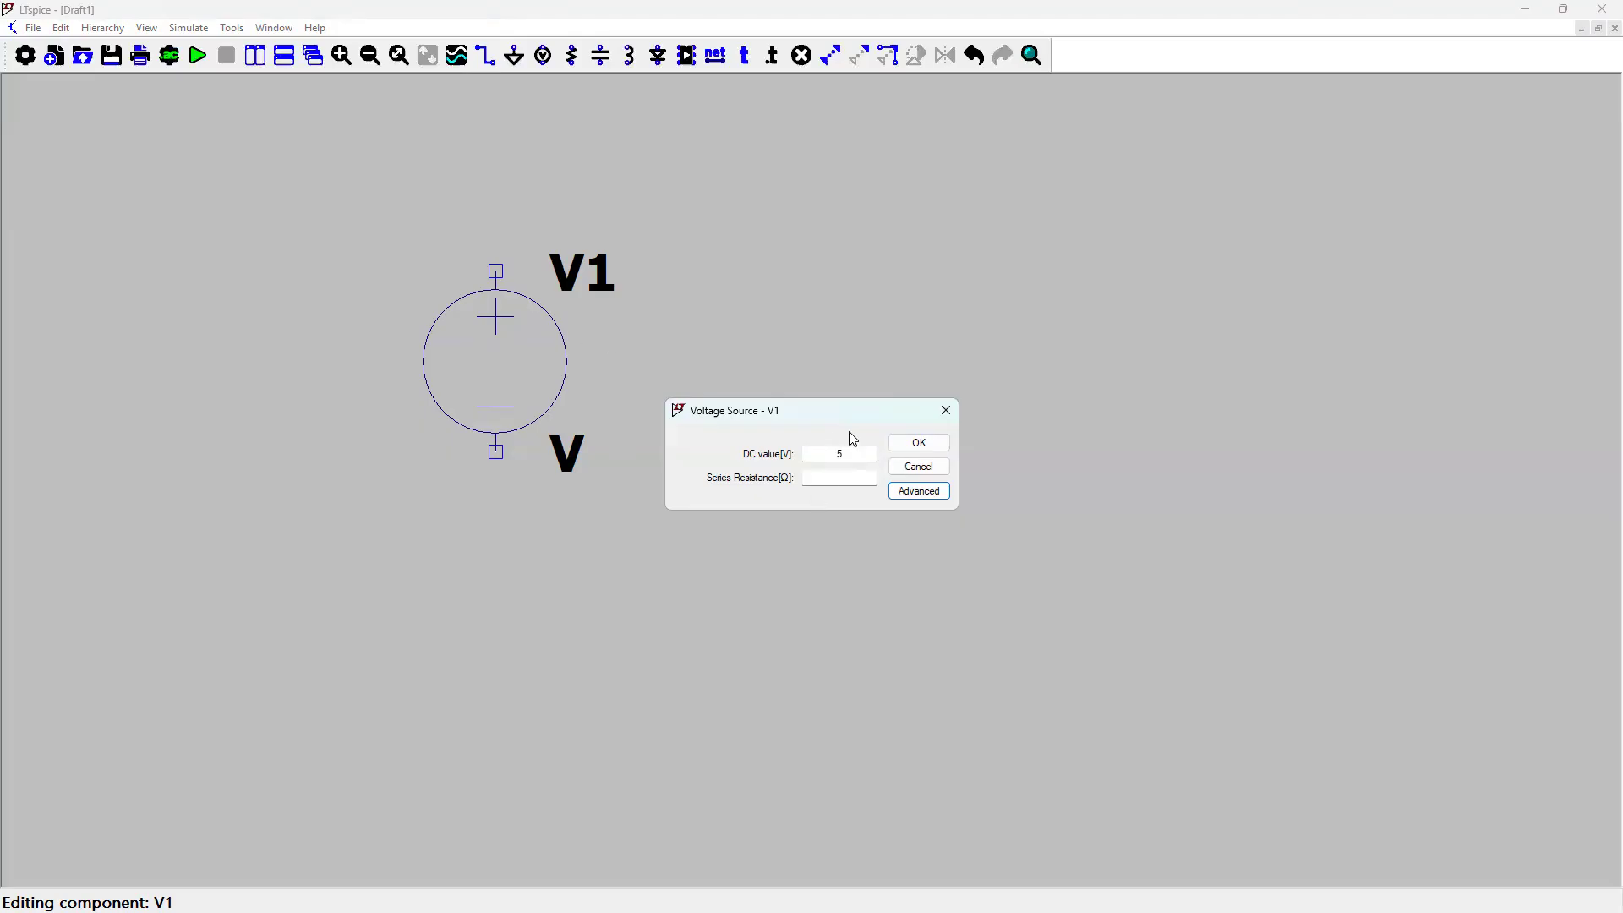
left_click(916, 442)
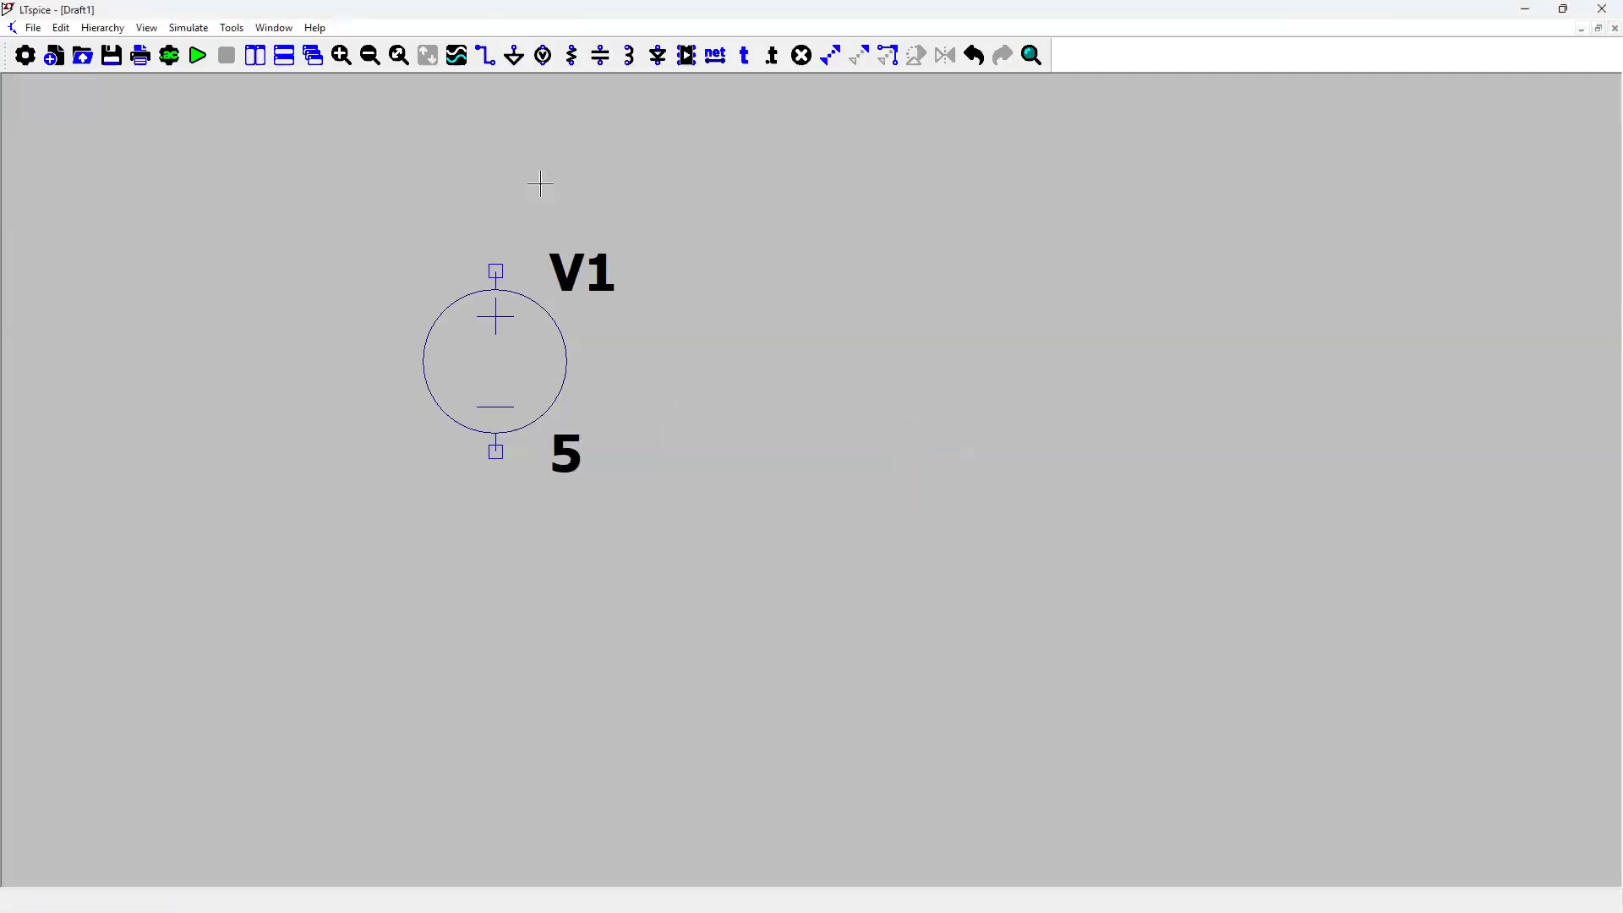
- Place three vertical resistors side by side to the right of voltage source V1
left_click(574, 61)
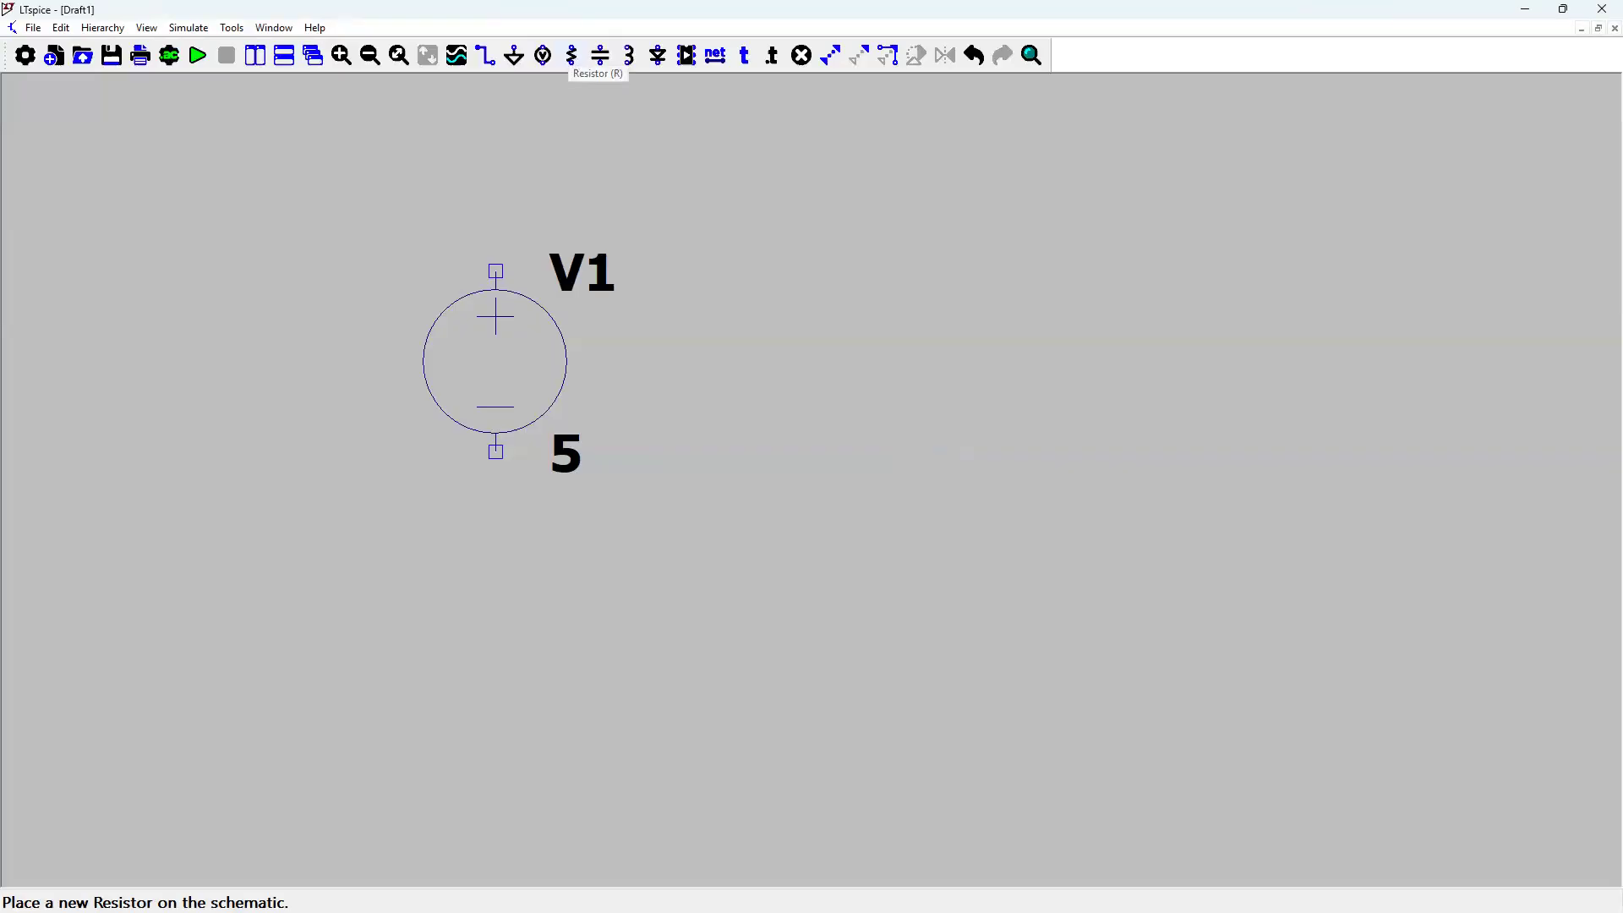
left_click(820, 325)
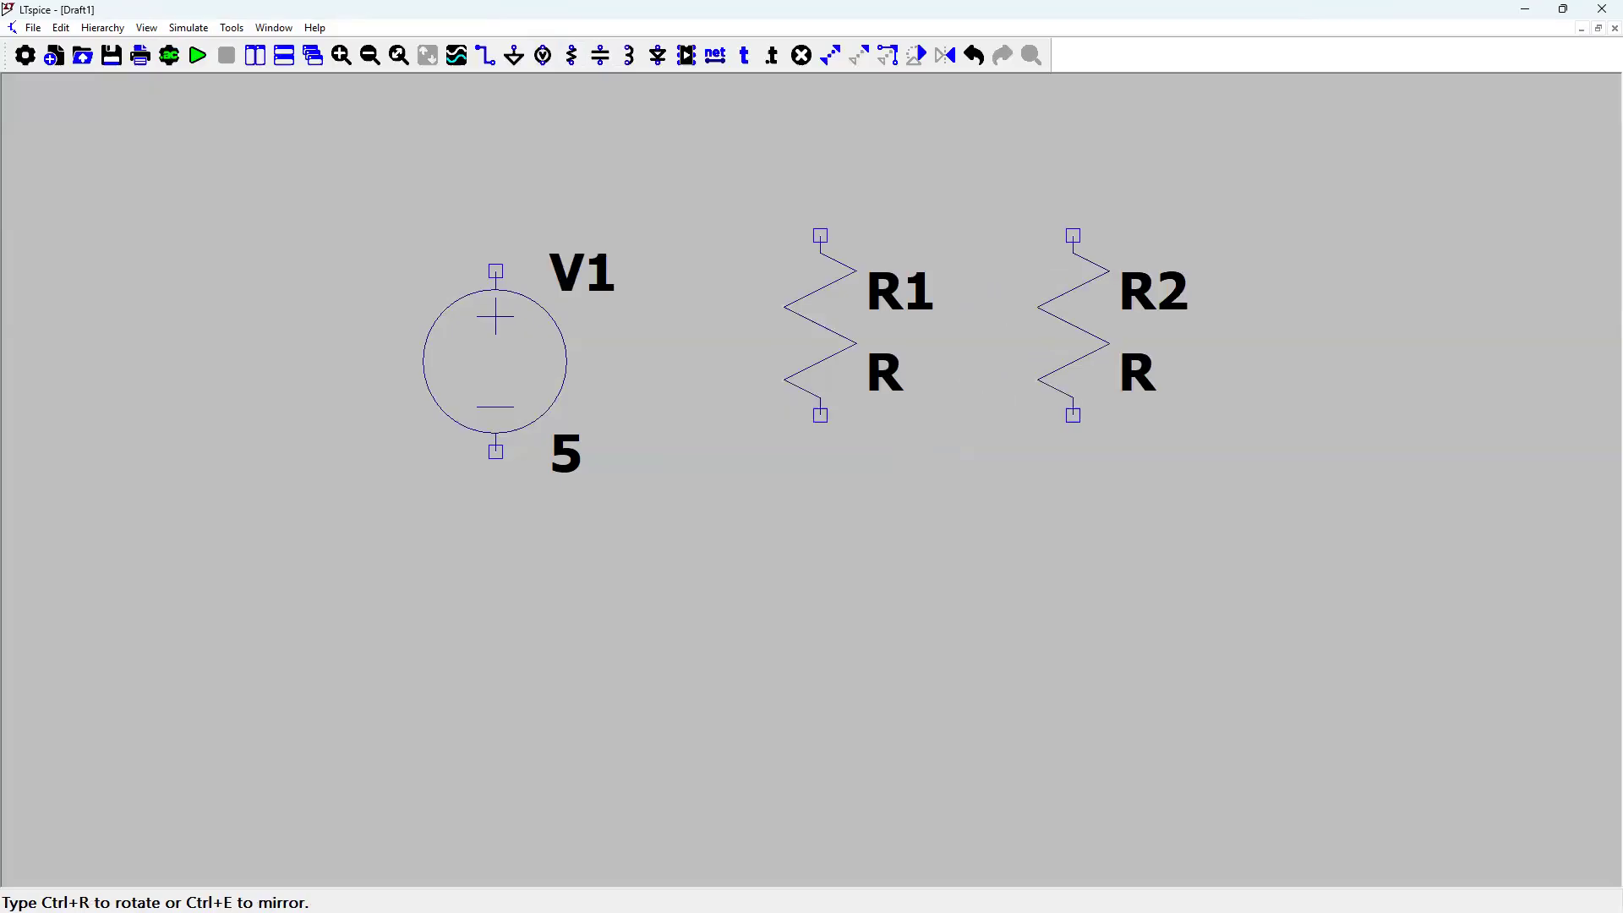
left_click(1037, 326)
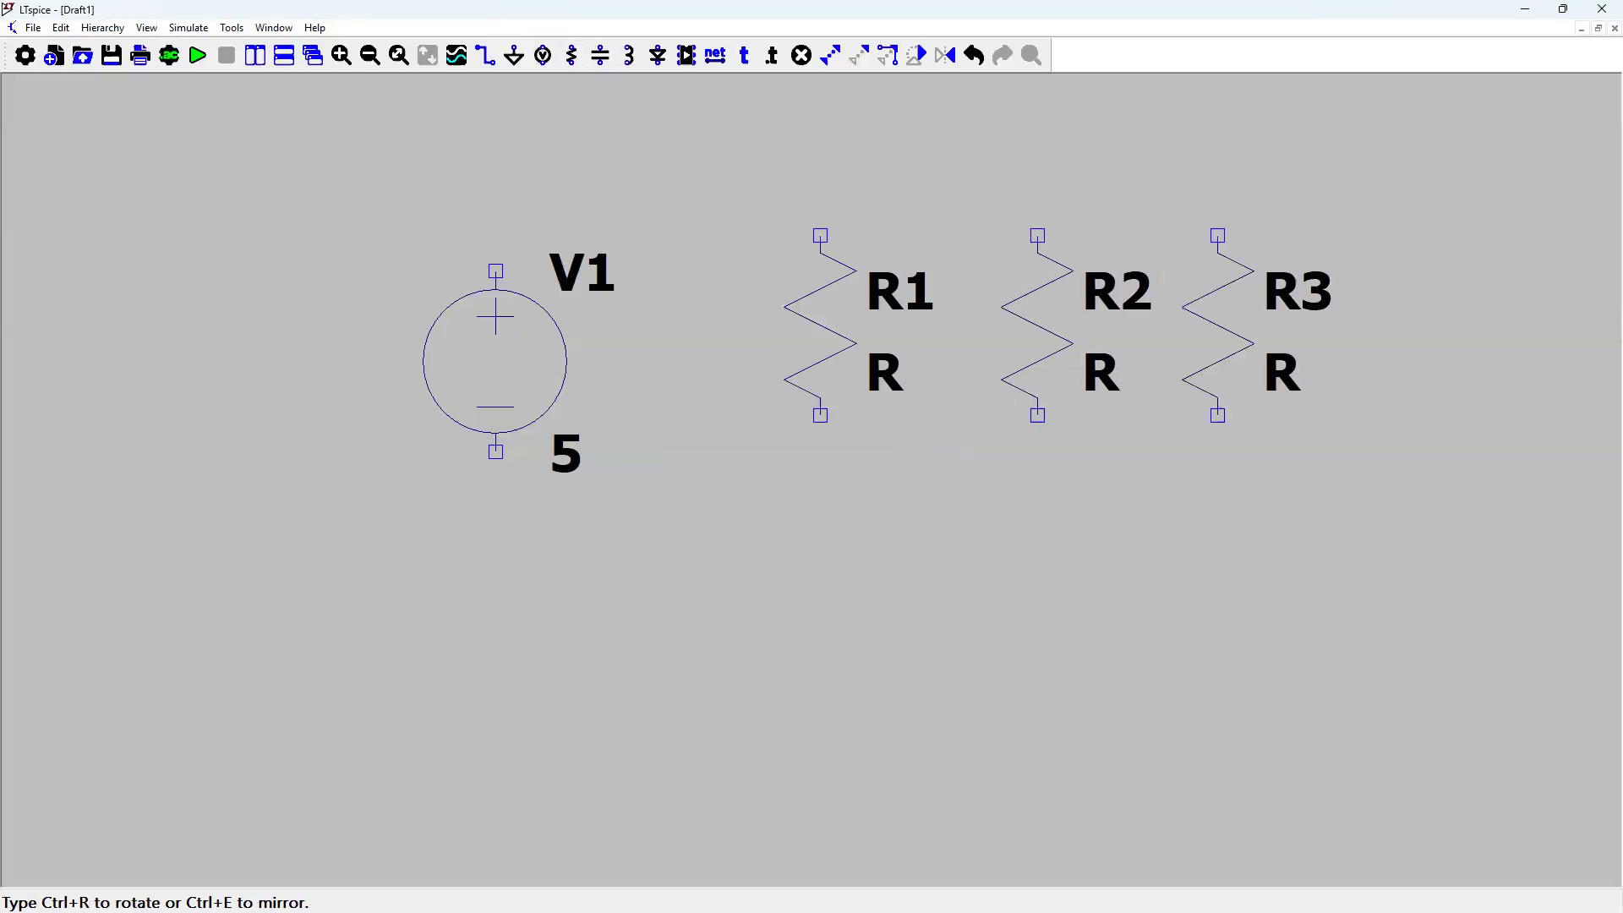
left_click(1290, 271)
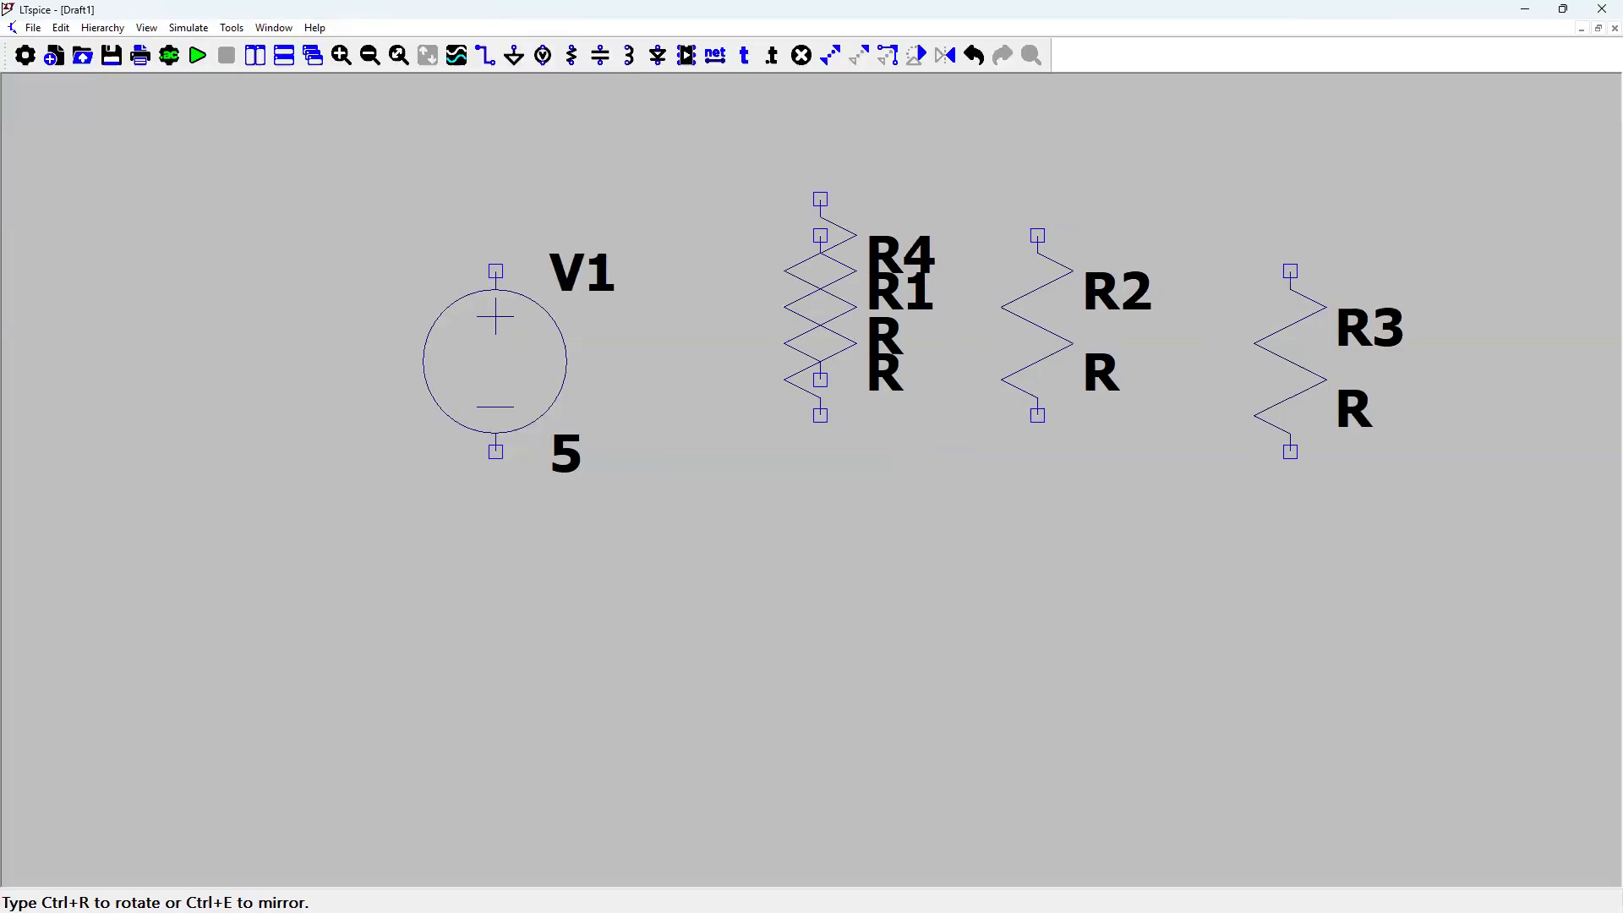
key("Escape")
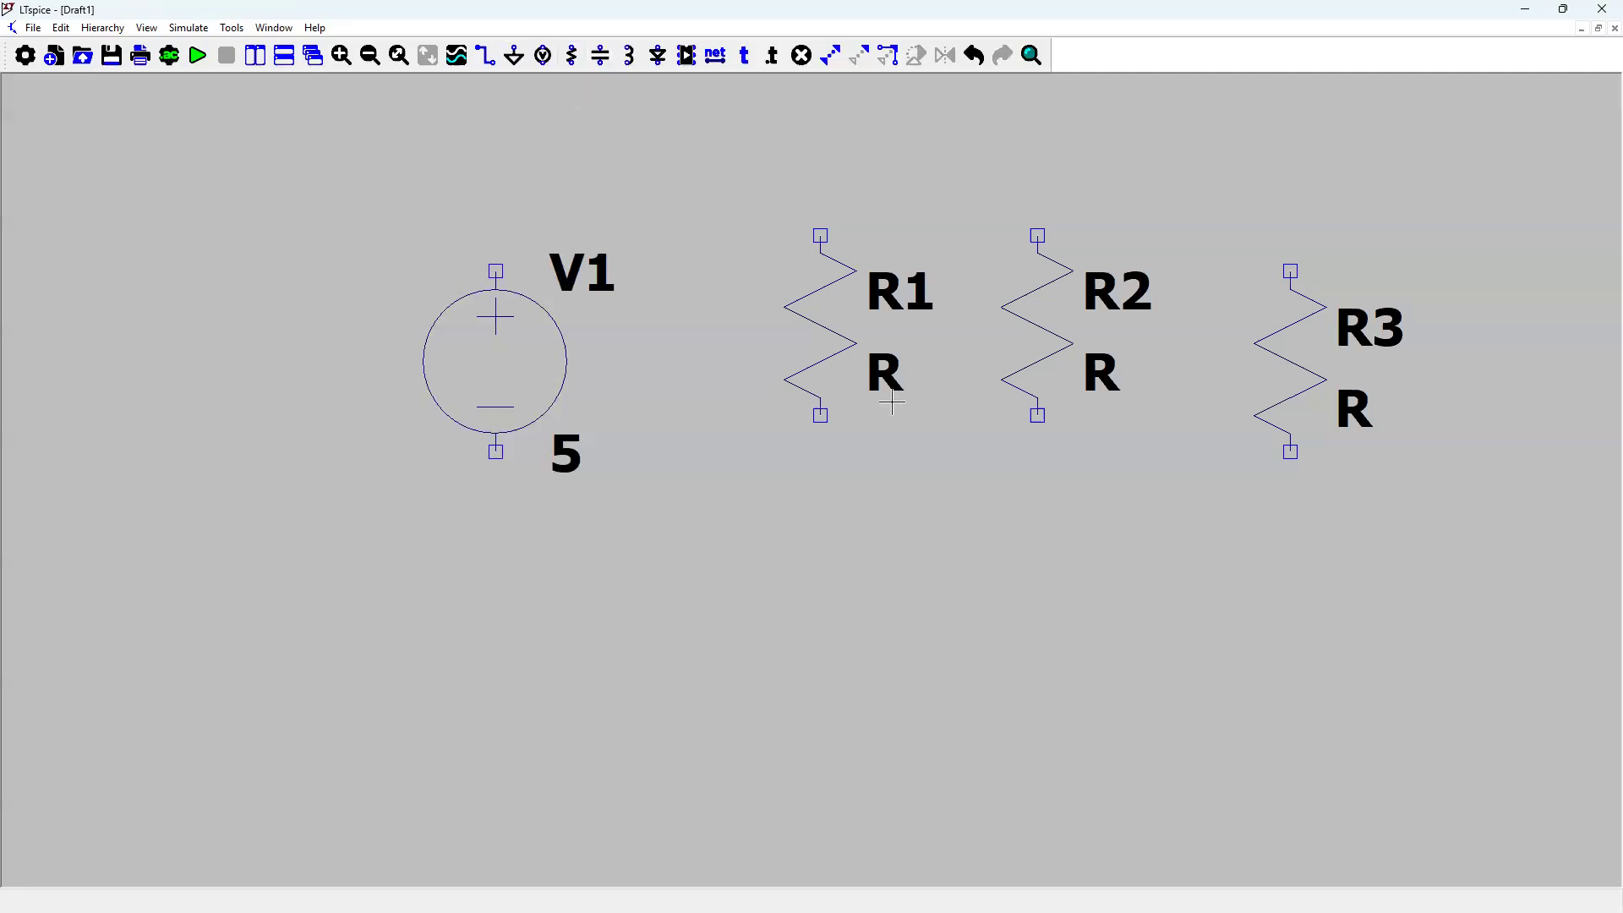
- Set the resistance of R1 to 5K, browsing the list of standard resistors without picking one
right_click(841, 341)
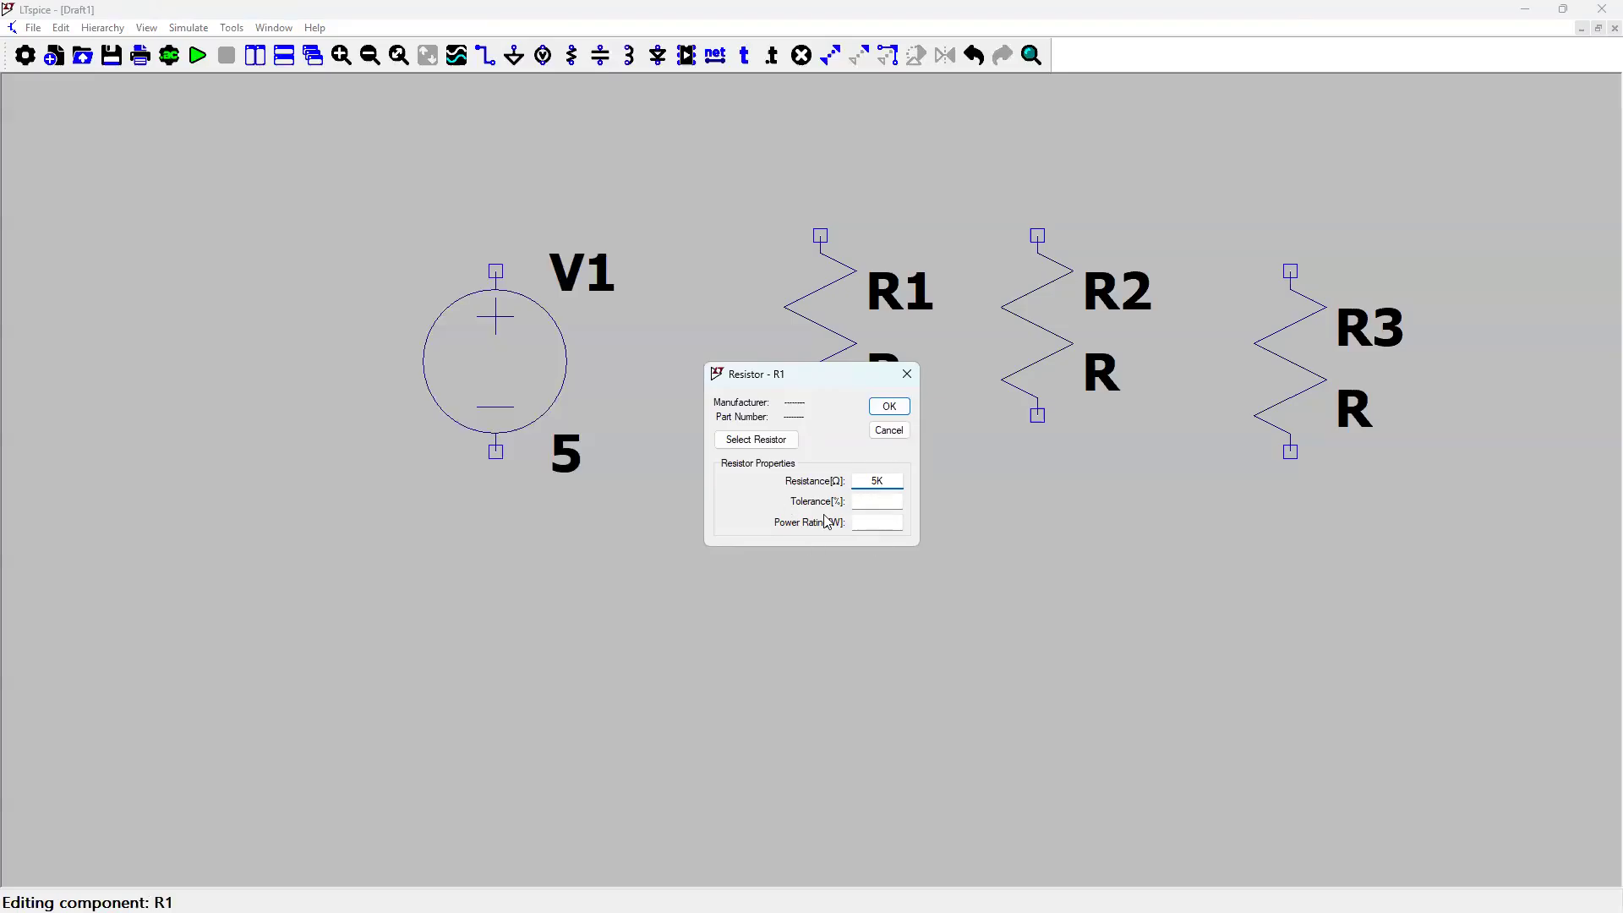
left_click(754, 444)
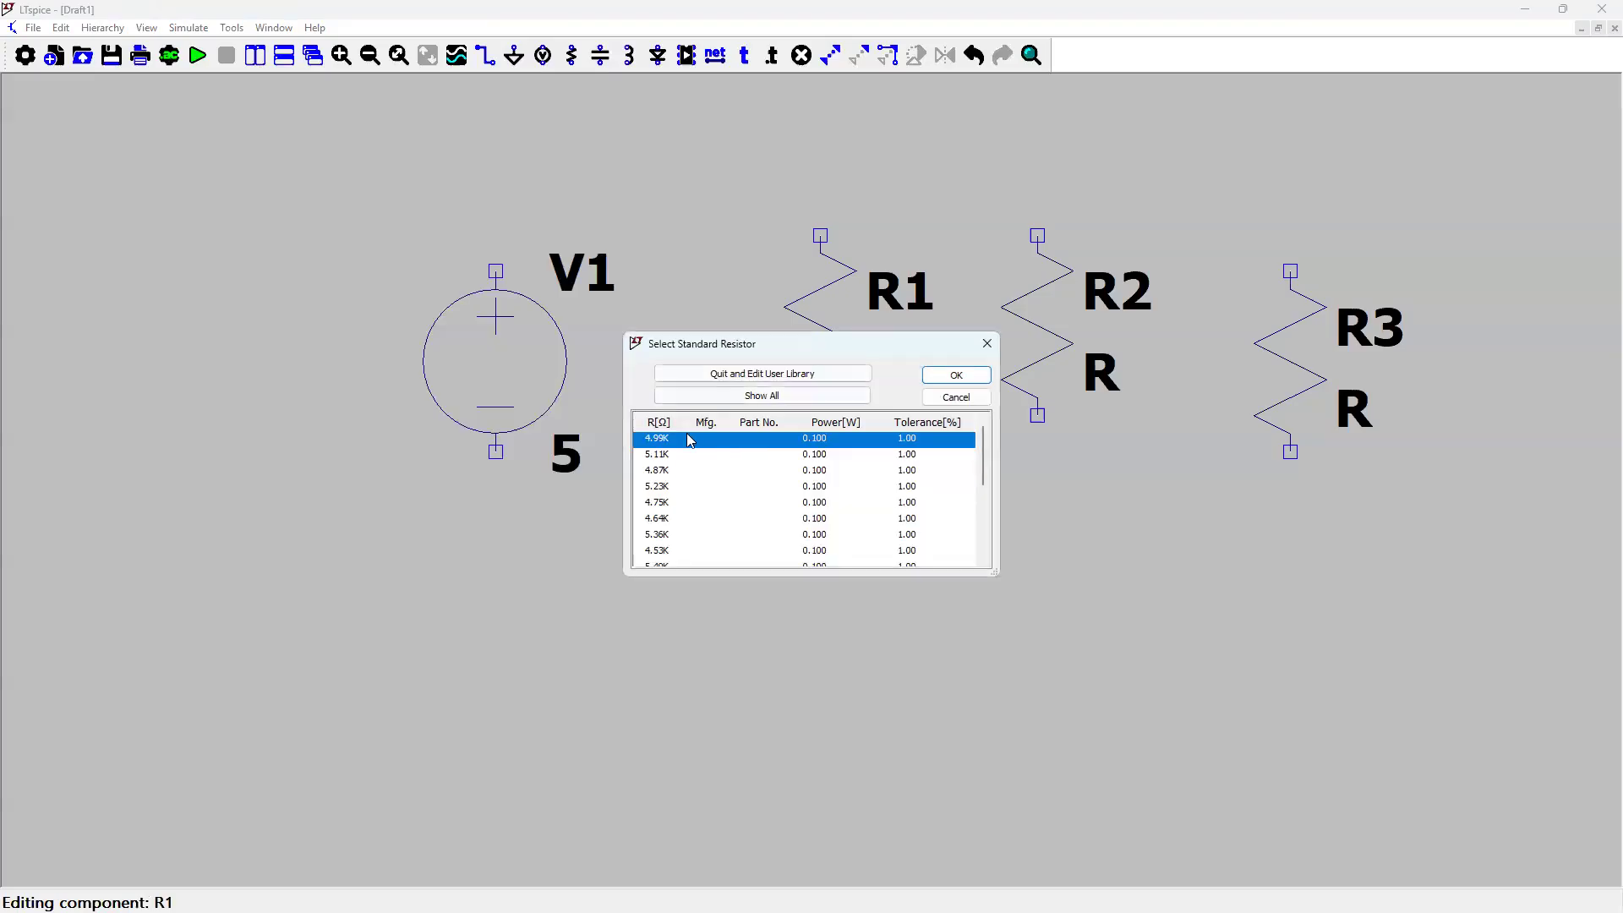
scroll(774, 489, "down", 2)
scroll(773, 492, "down", 1)
scroll(773, 480, "up", 3)
left_click(955, 399)
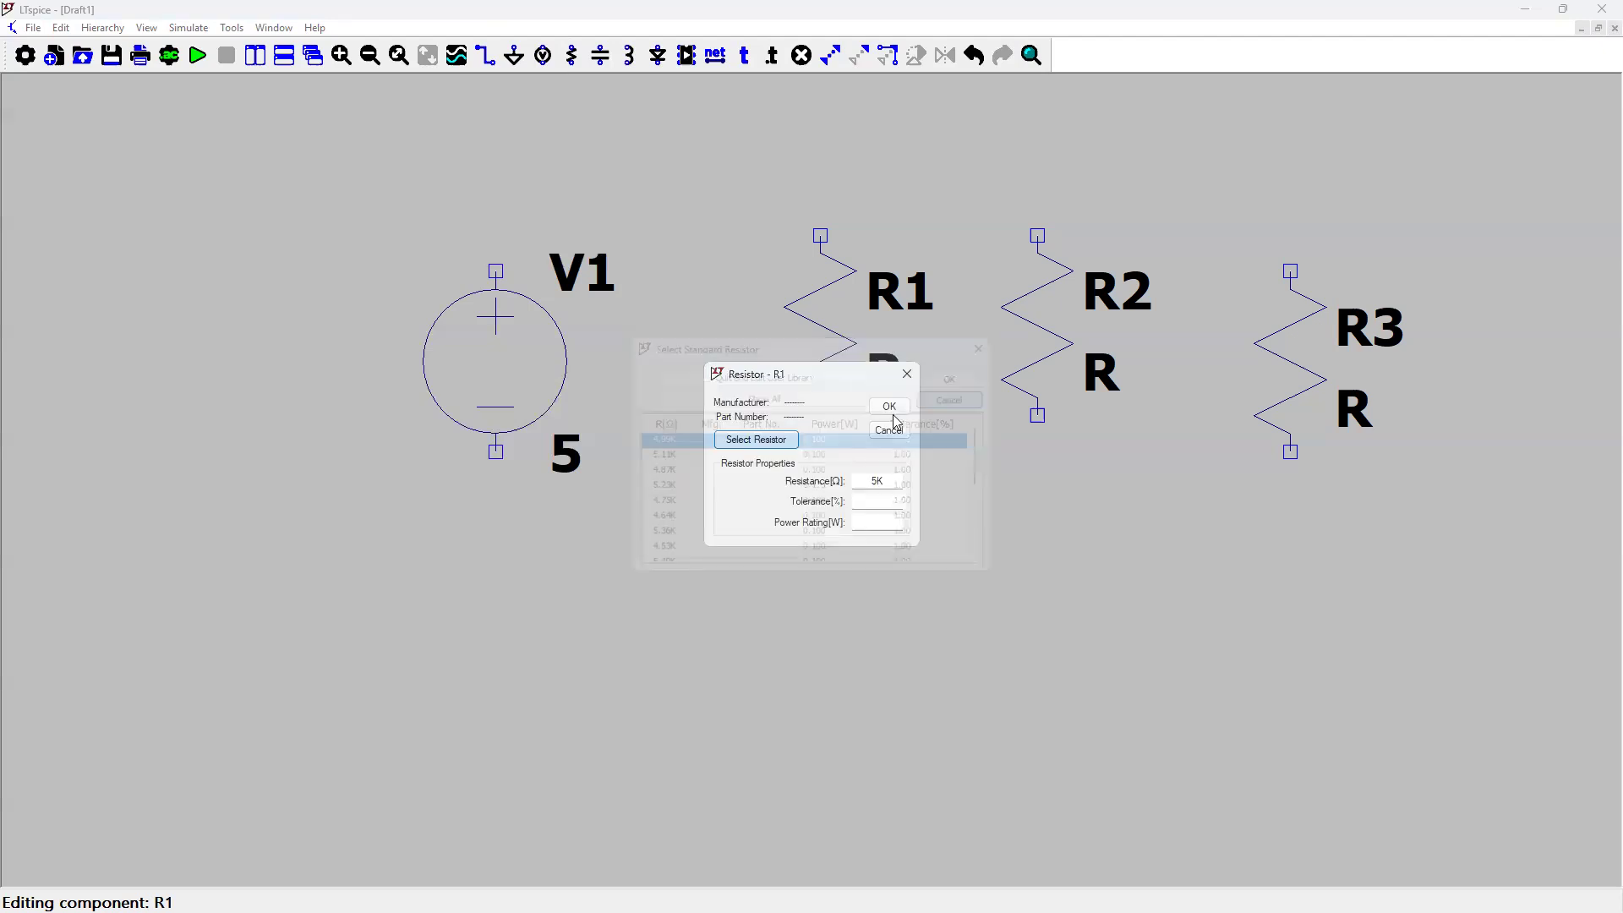
key("Return")
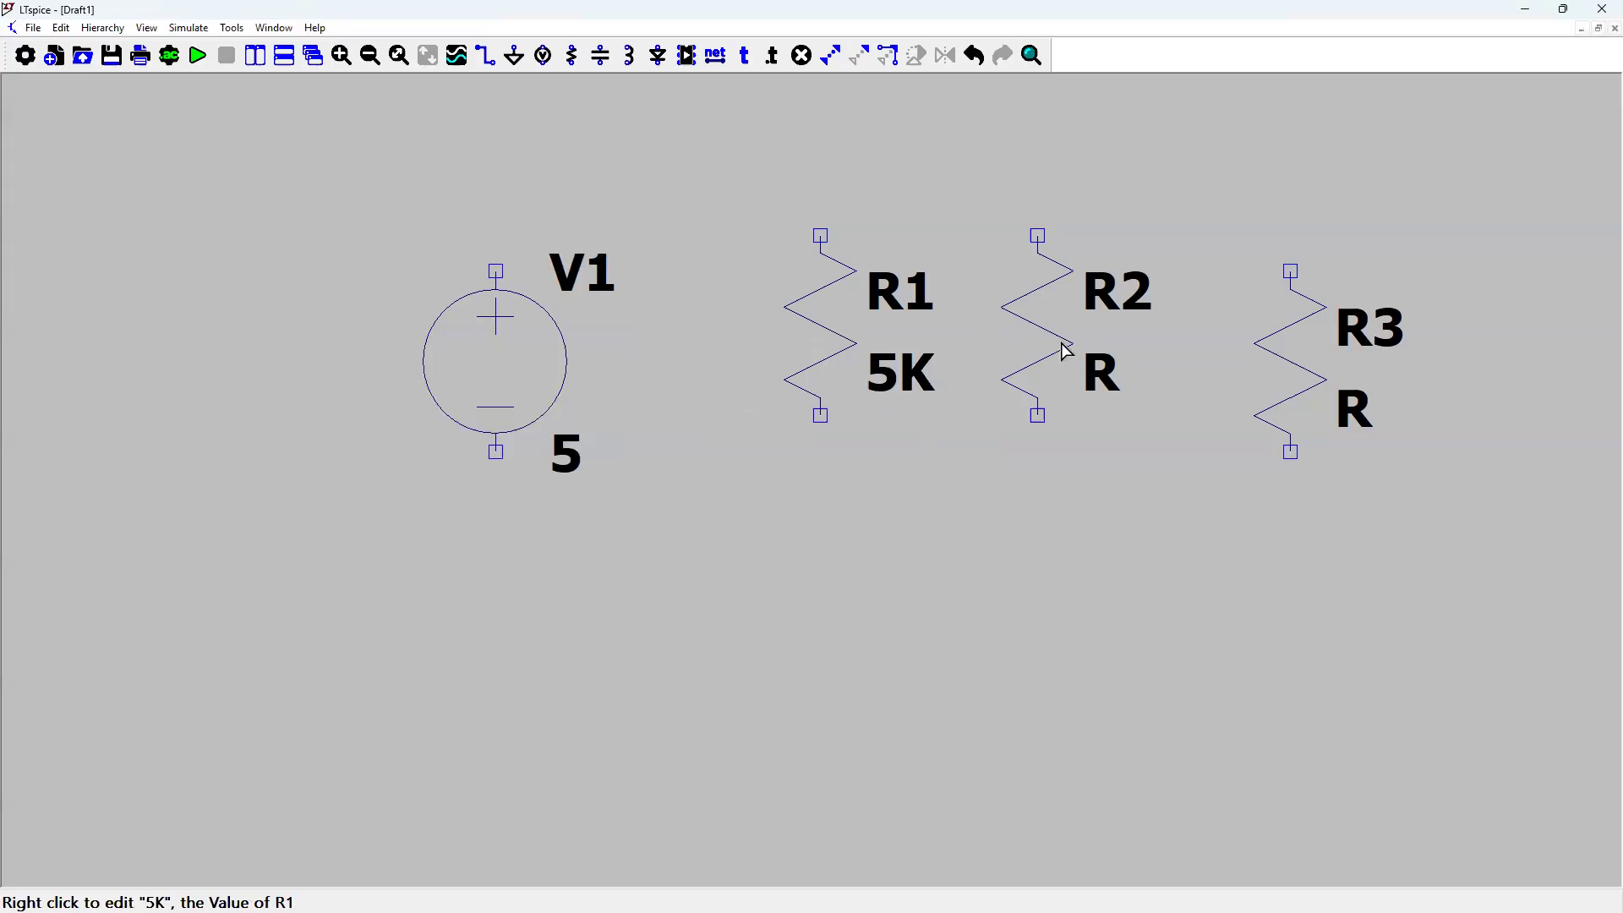
- Set the resistance of R2 to 3K and the resistance of R3 to 10K
right_click(1033, 352)
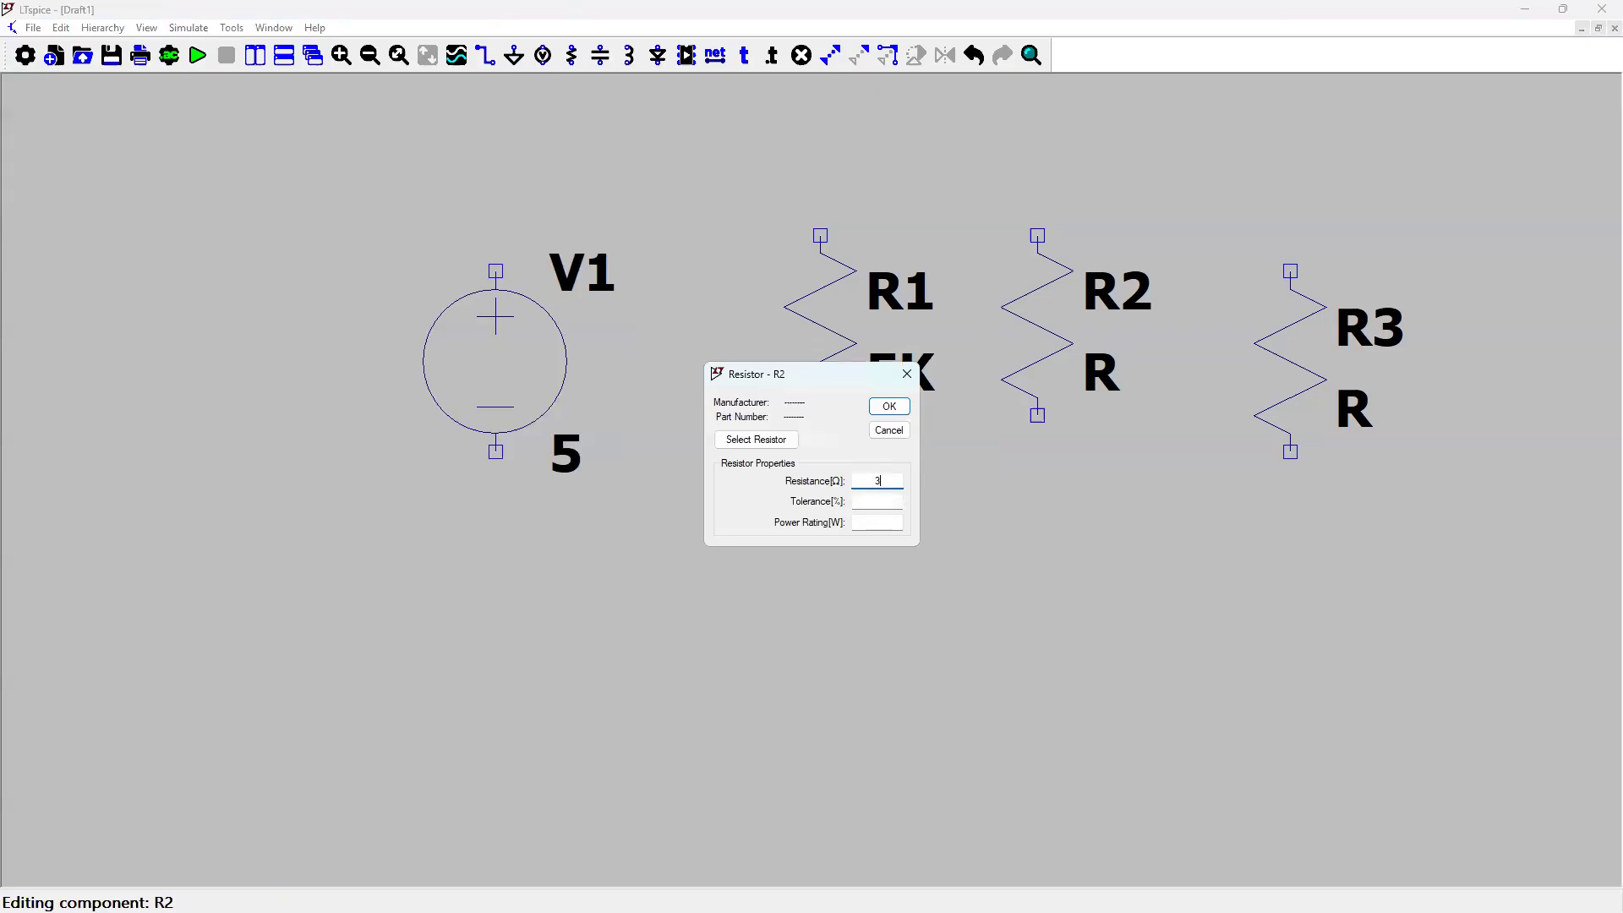
left_click(888, 407)
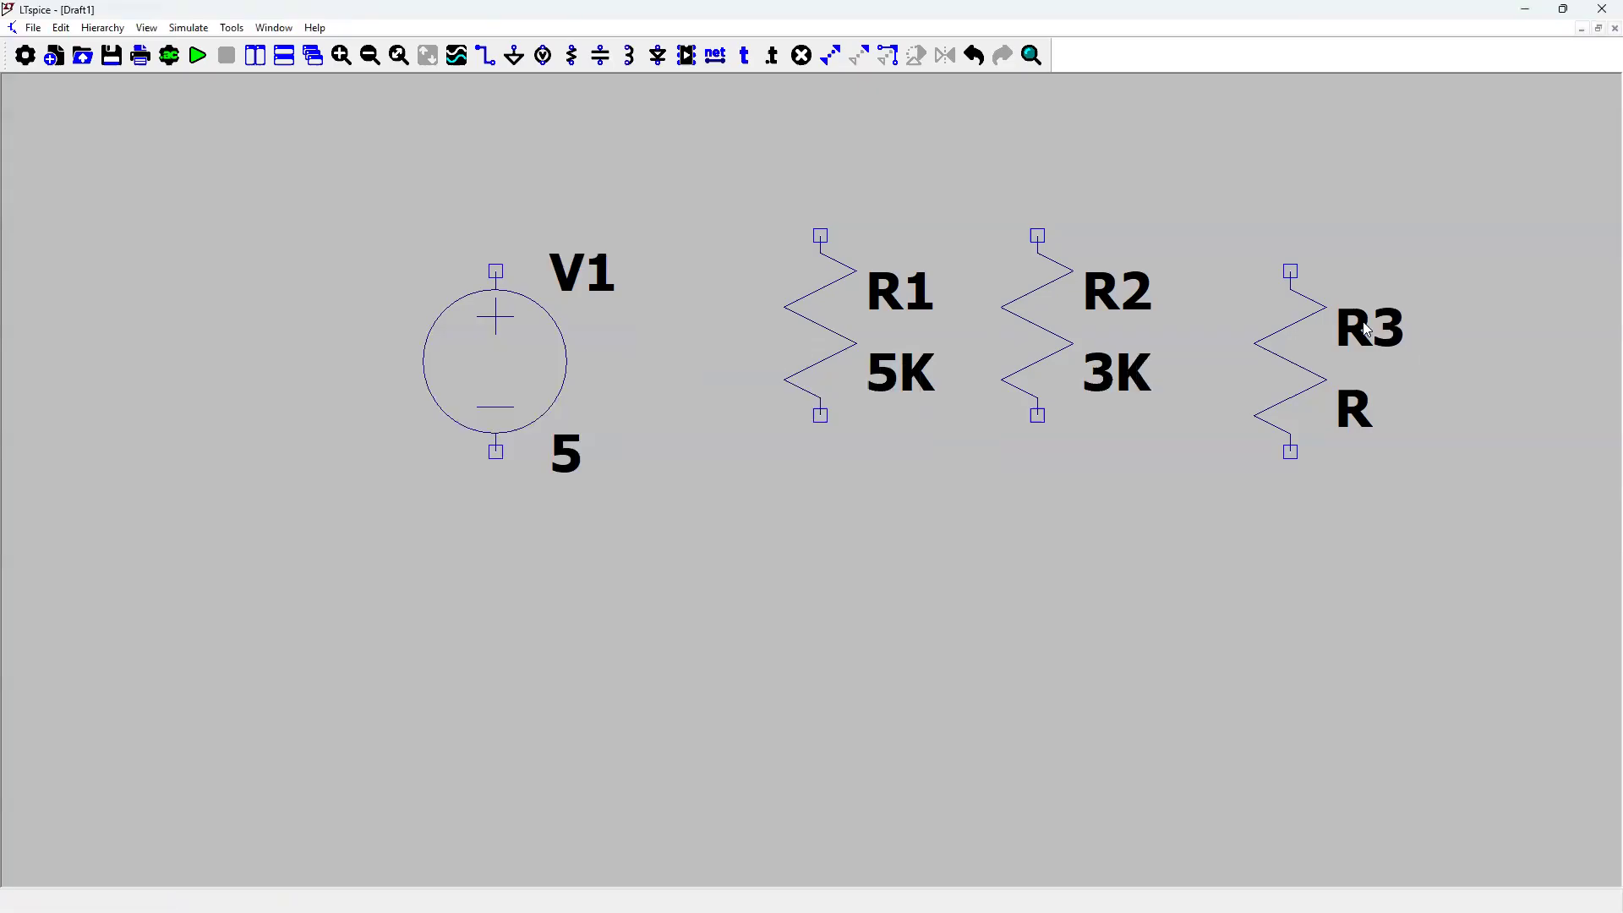
right_click(1367, 330)
left_click(914, 467)
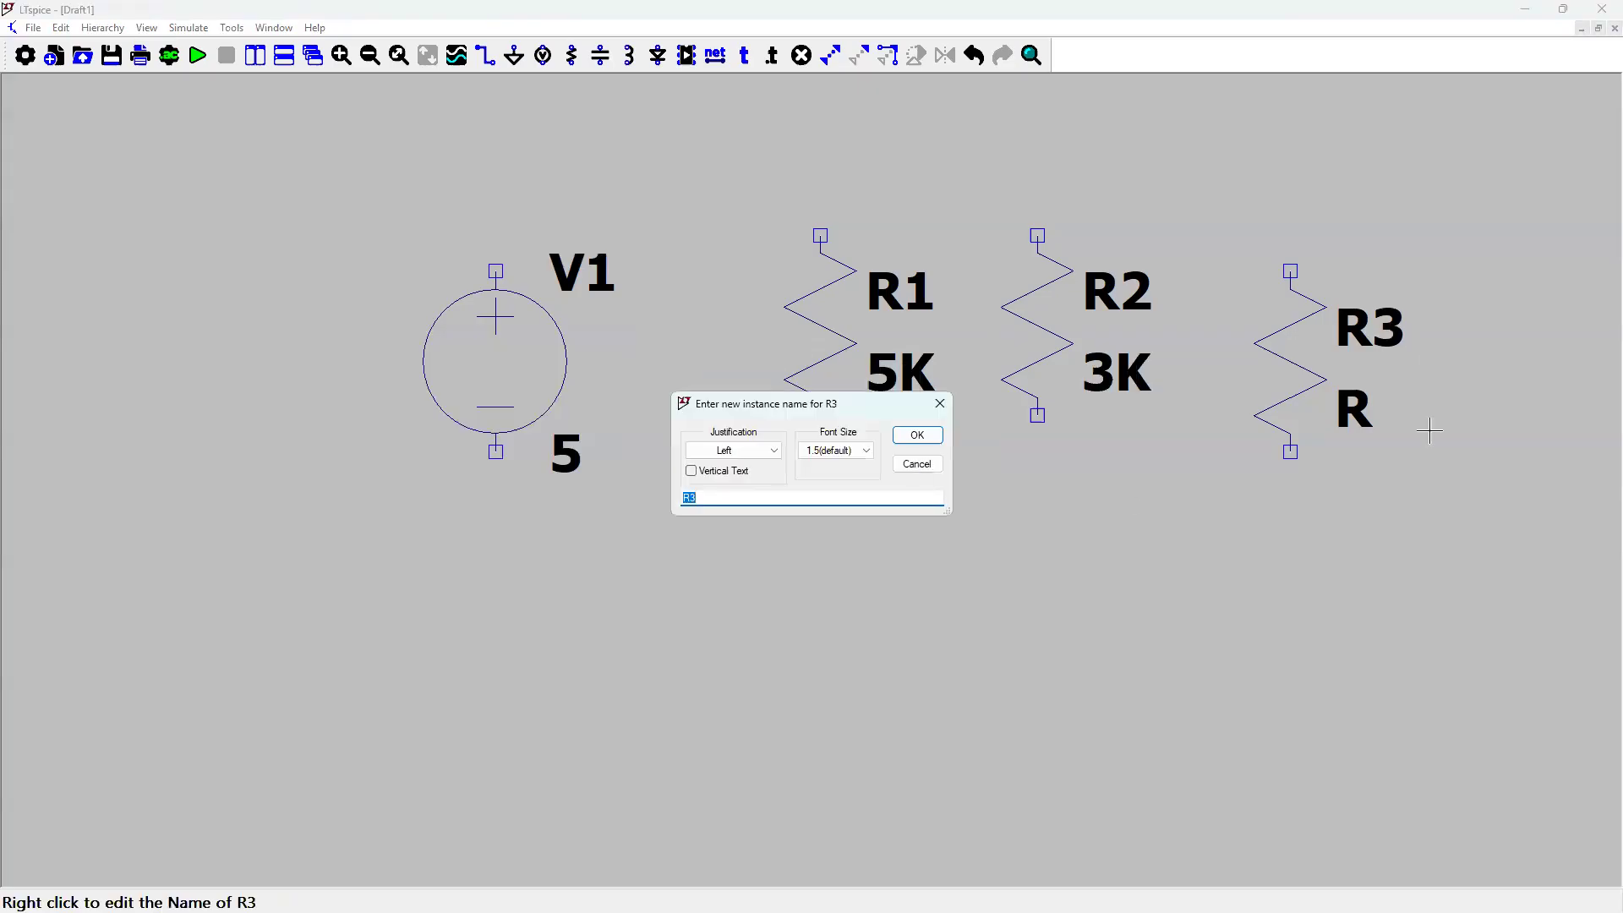
right_click(1283, 334)
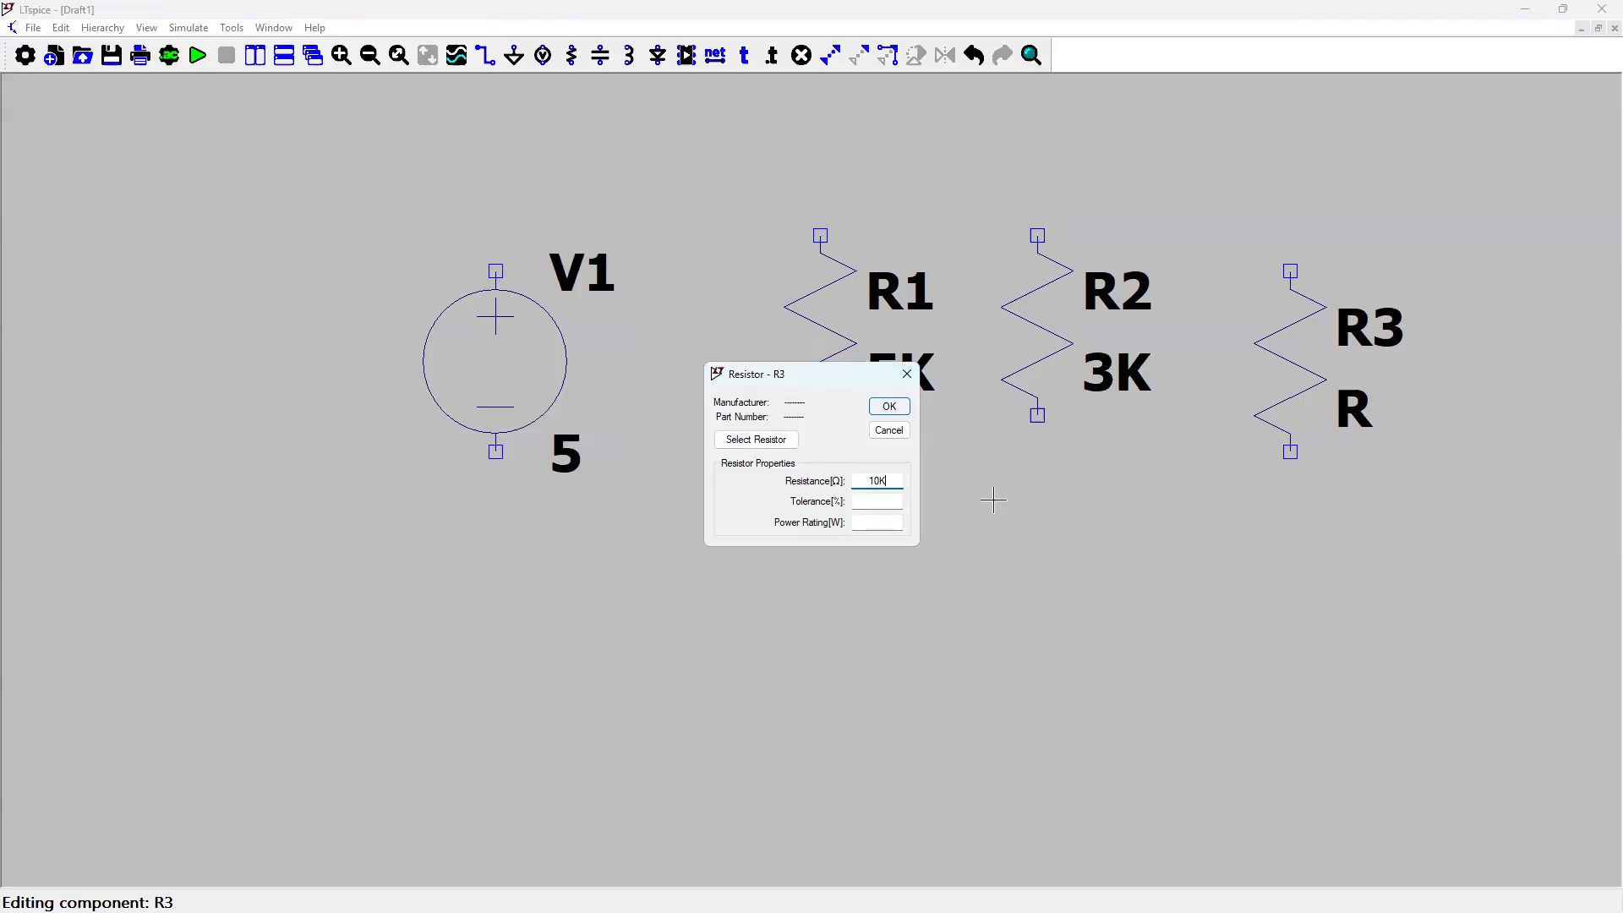
key("Return")
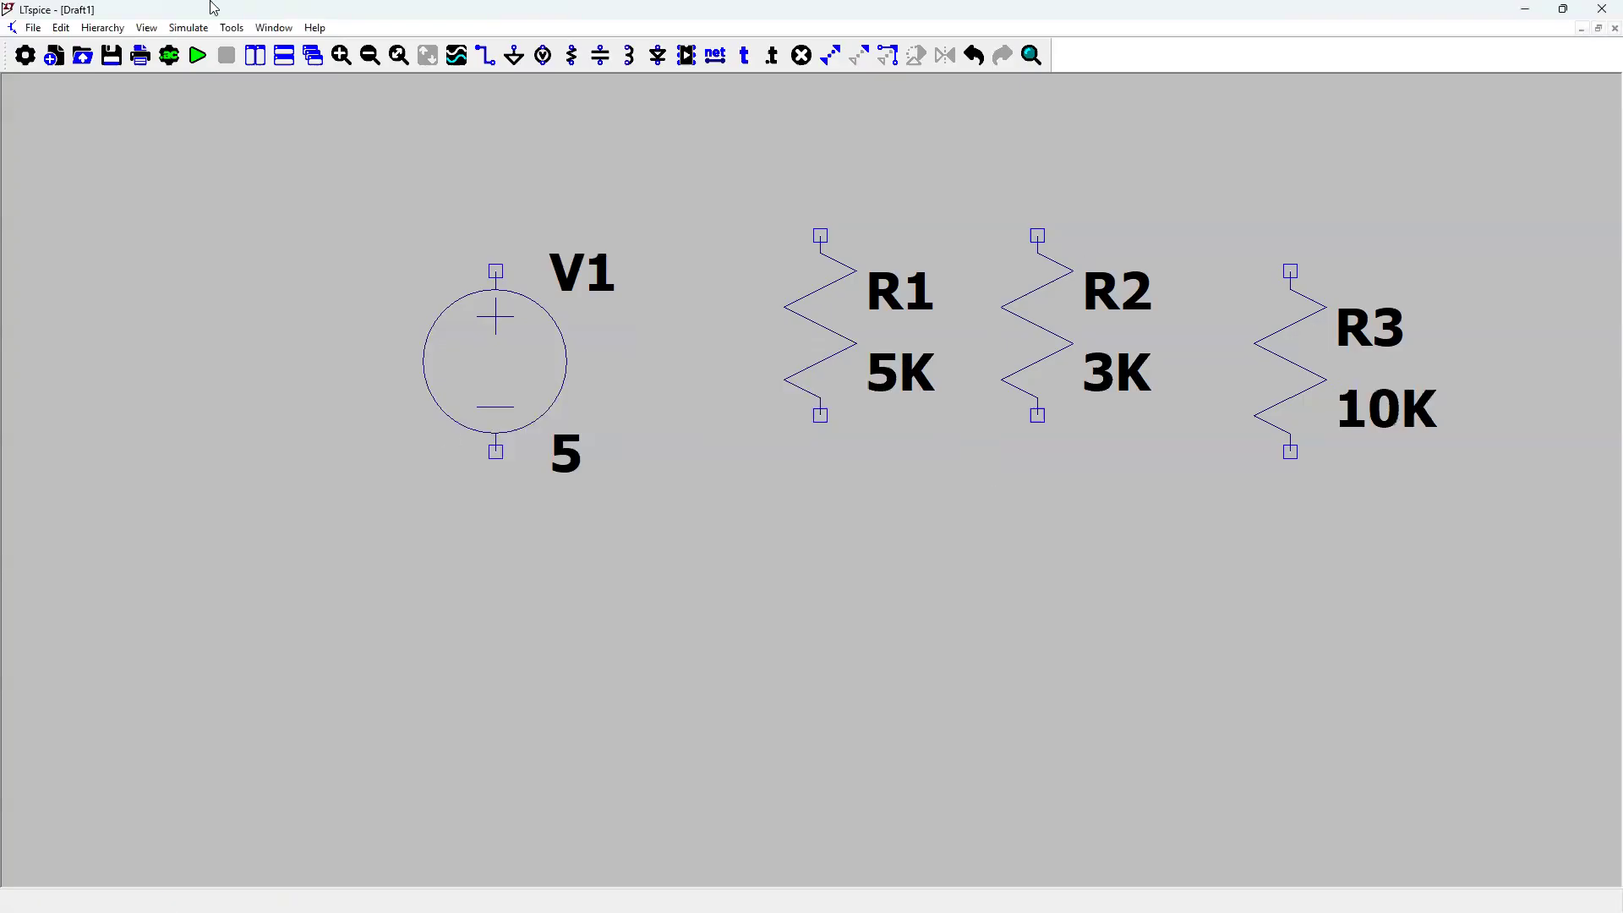
- Place a single vertical capacitor below and between voltage source V1 and resistor R1
left_click(600, 59)
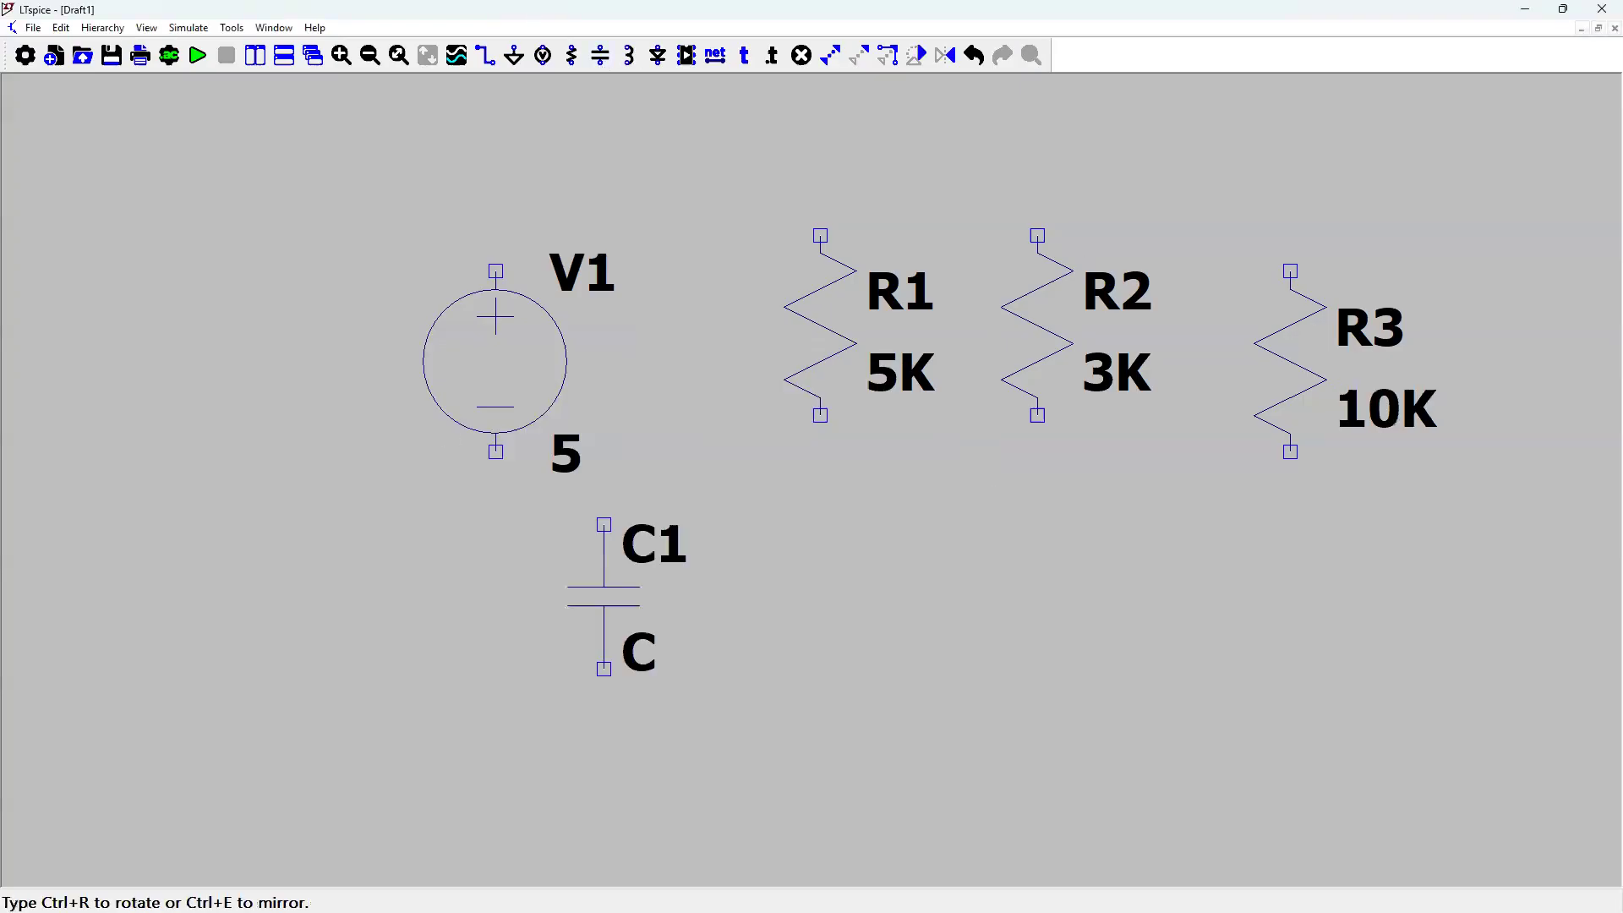
left_click(676, 491)
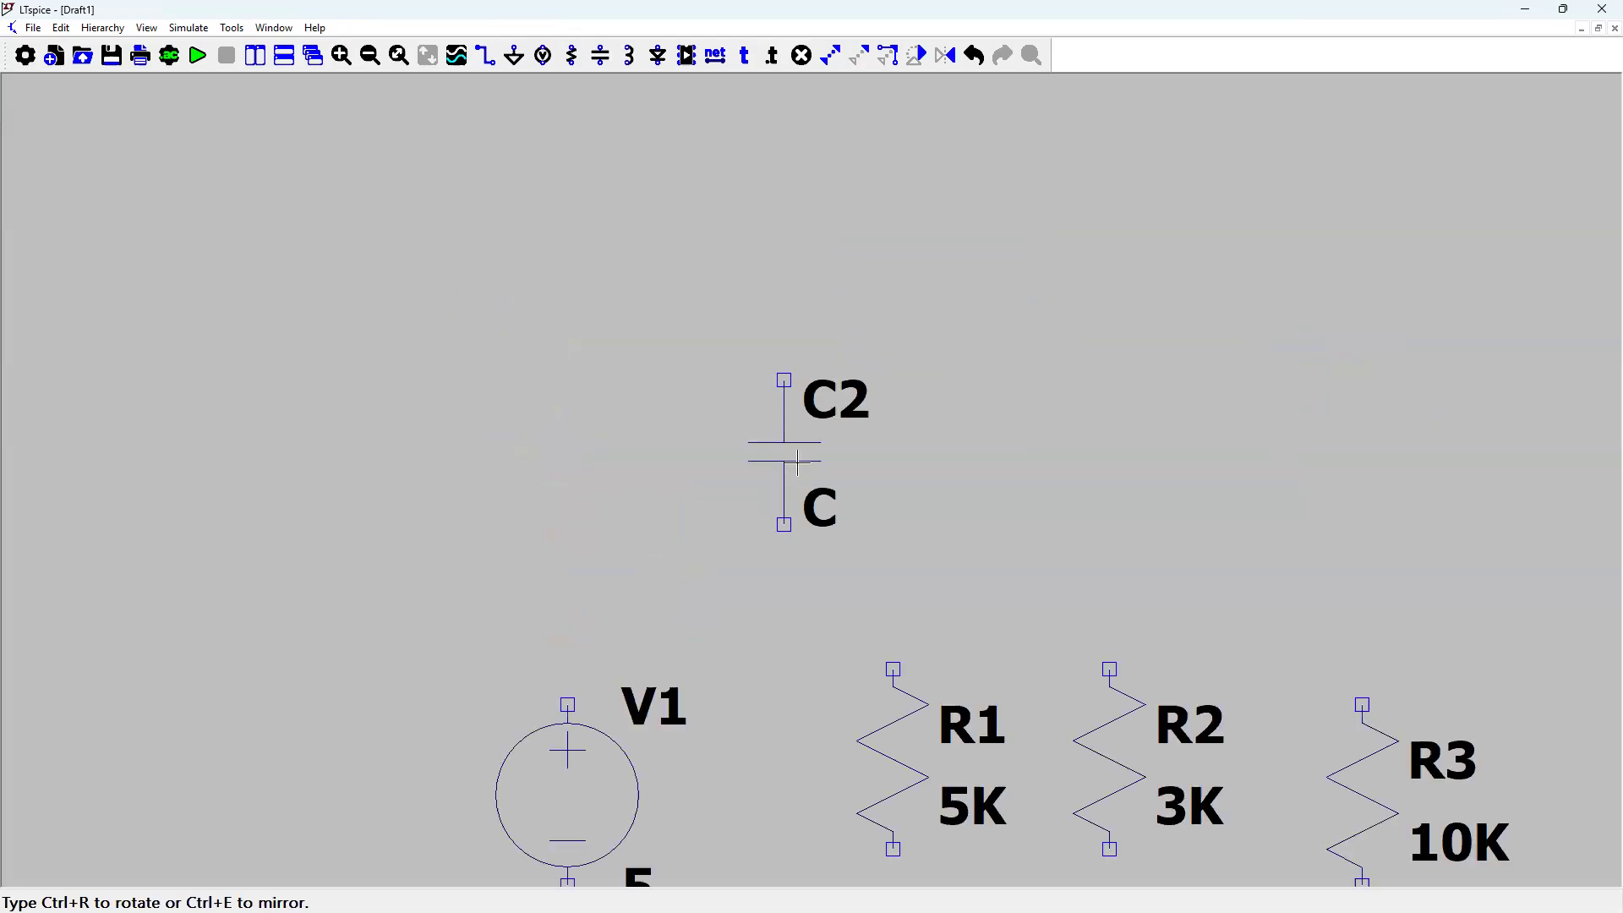
key("Escape")
left_click_drag(802, 496, 773, 171)
left_click_drag(958, 663, 833, 506)
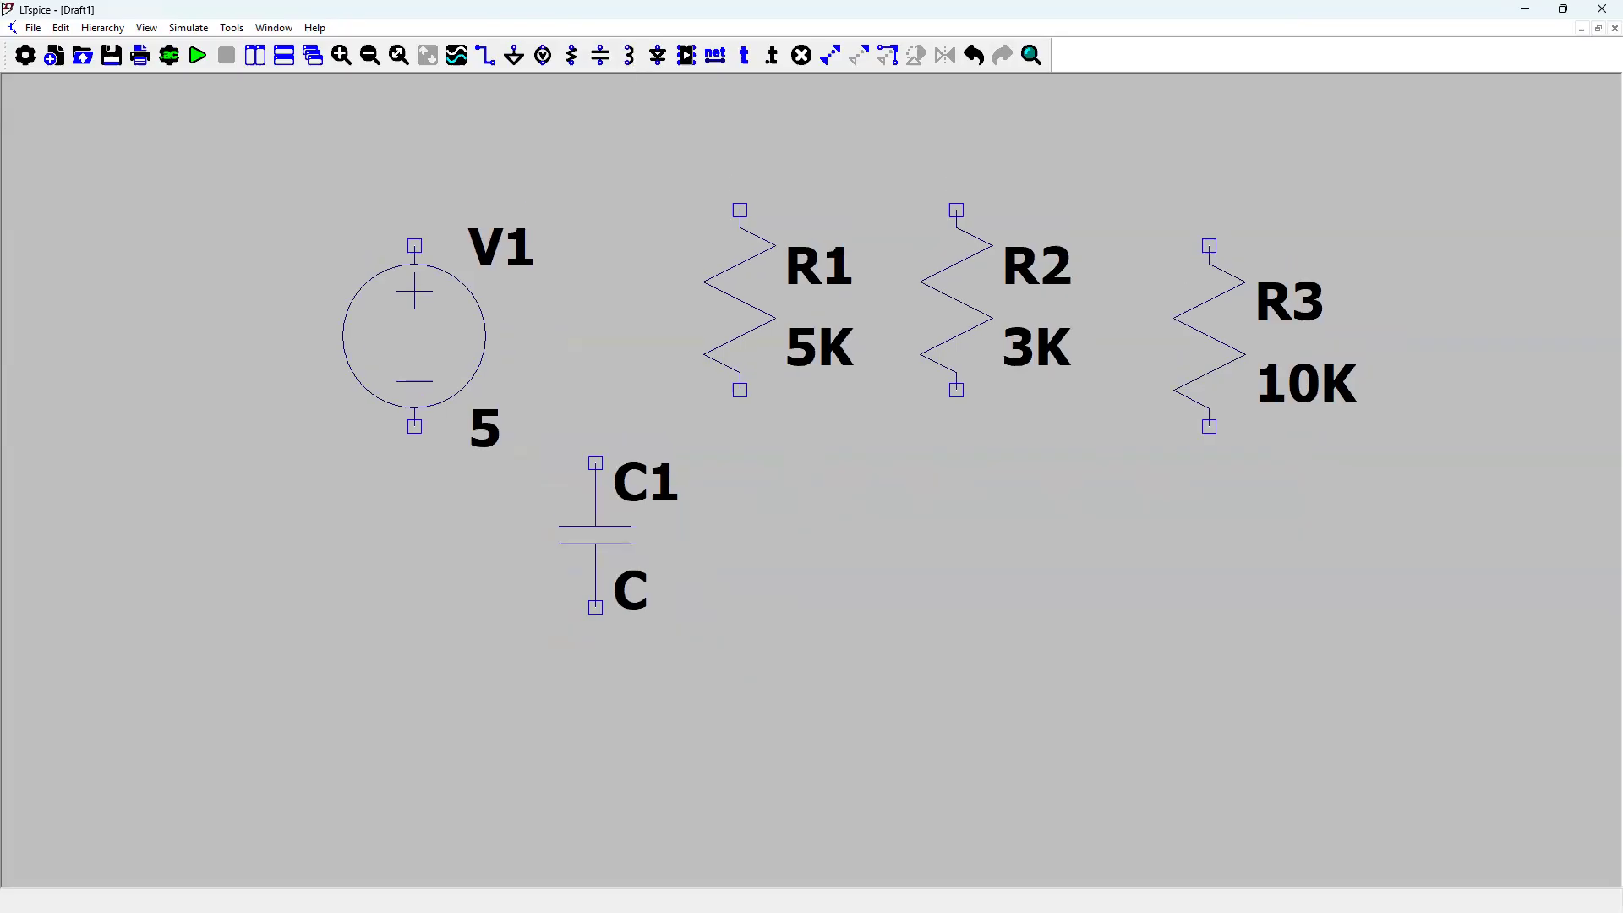
- Place a vertical inductor to the right of capacitor C1 and a vertical diode to the right of the inductor
left_click(628, 55)
left_click(776, 499)
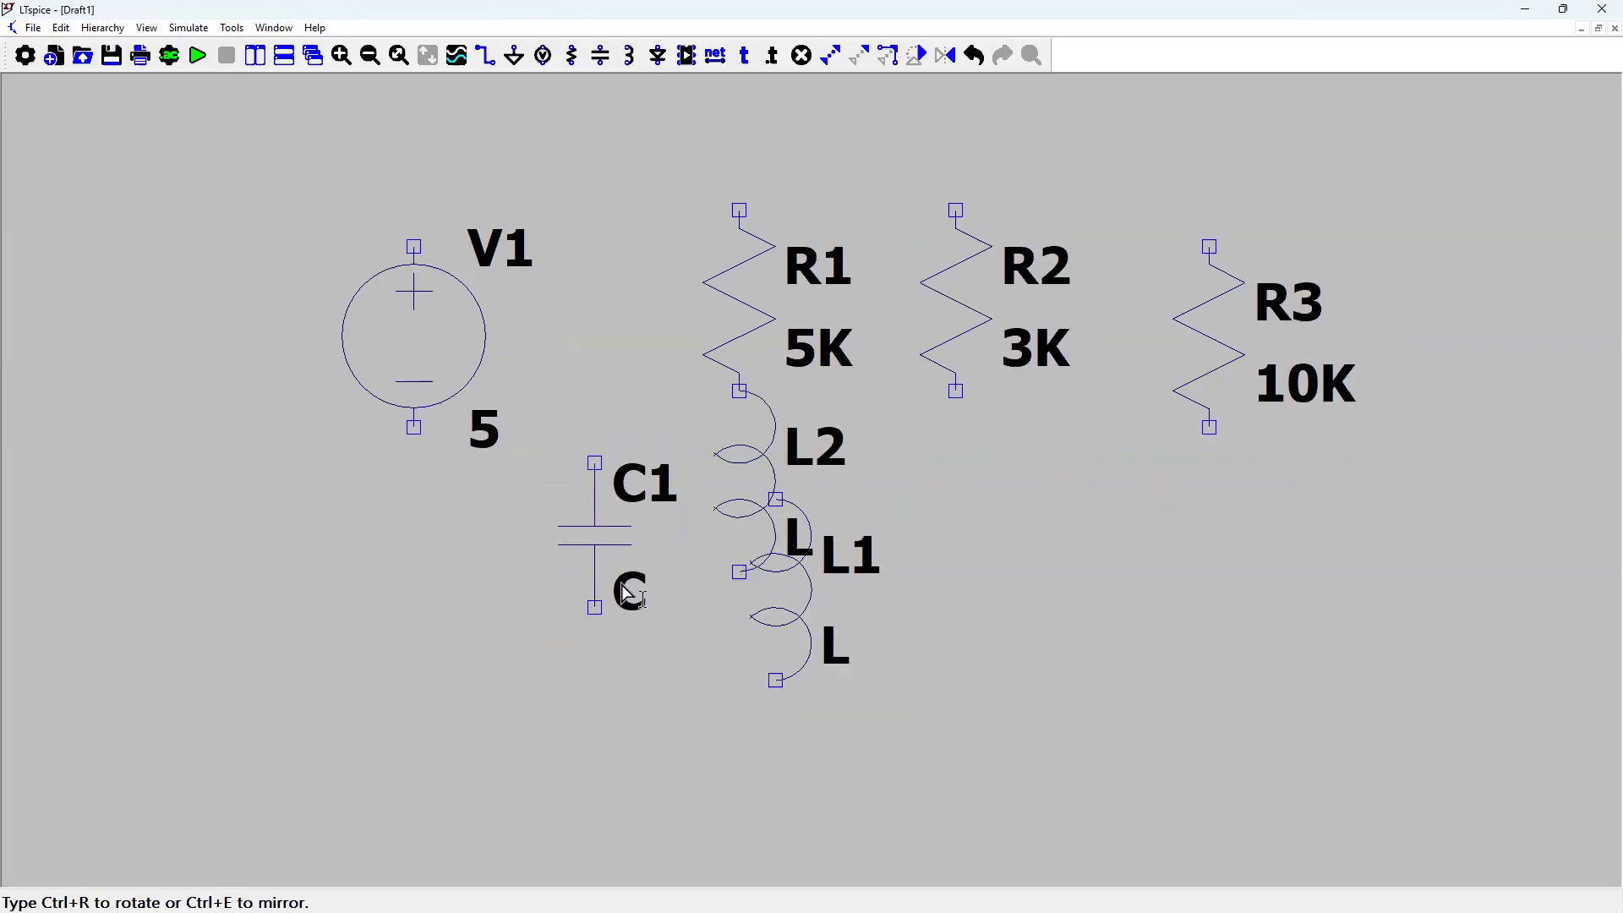
key("Escape")
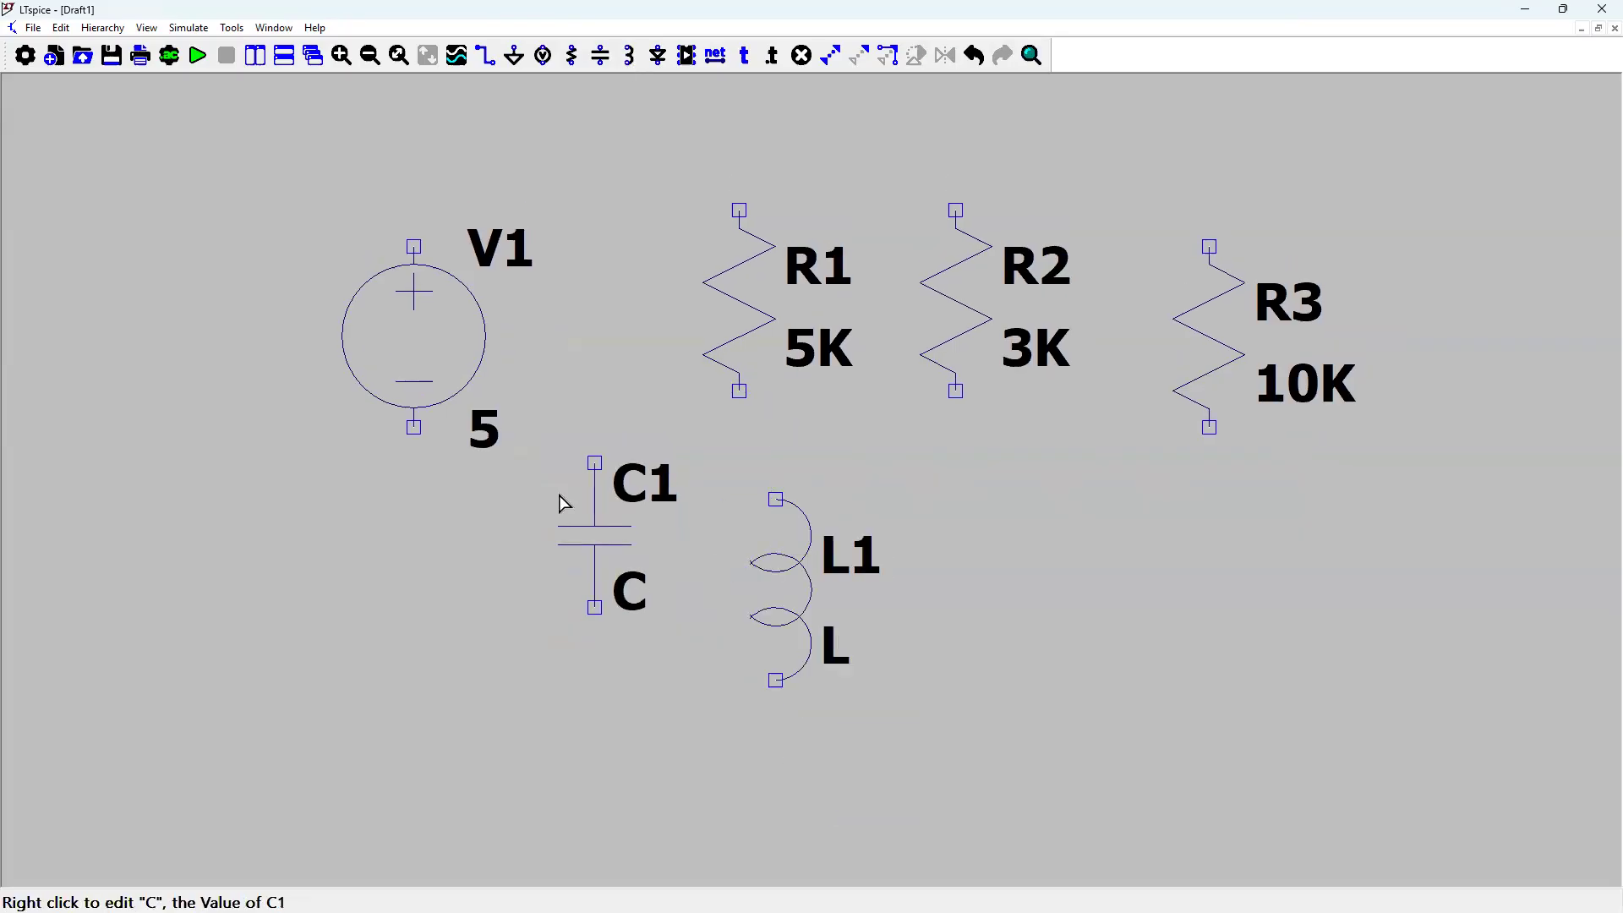
left_click(658, 55)
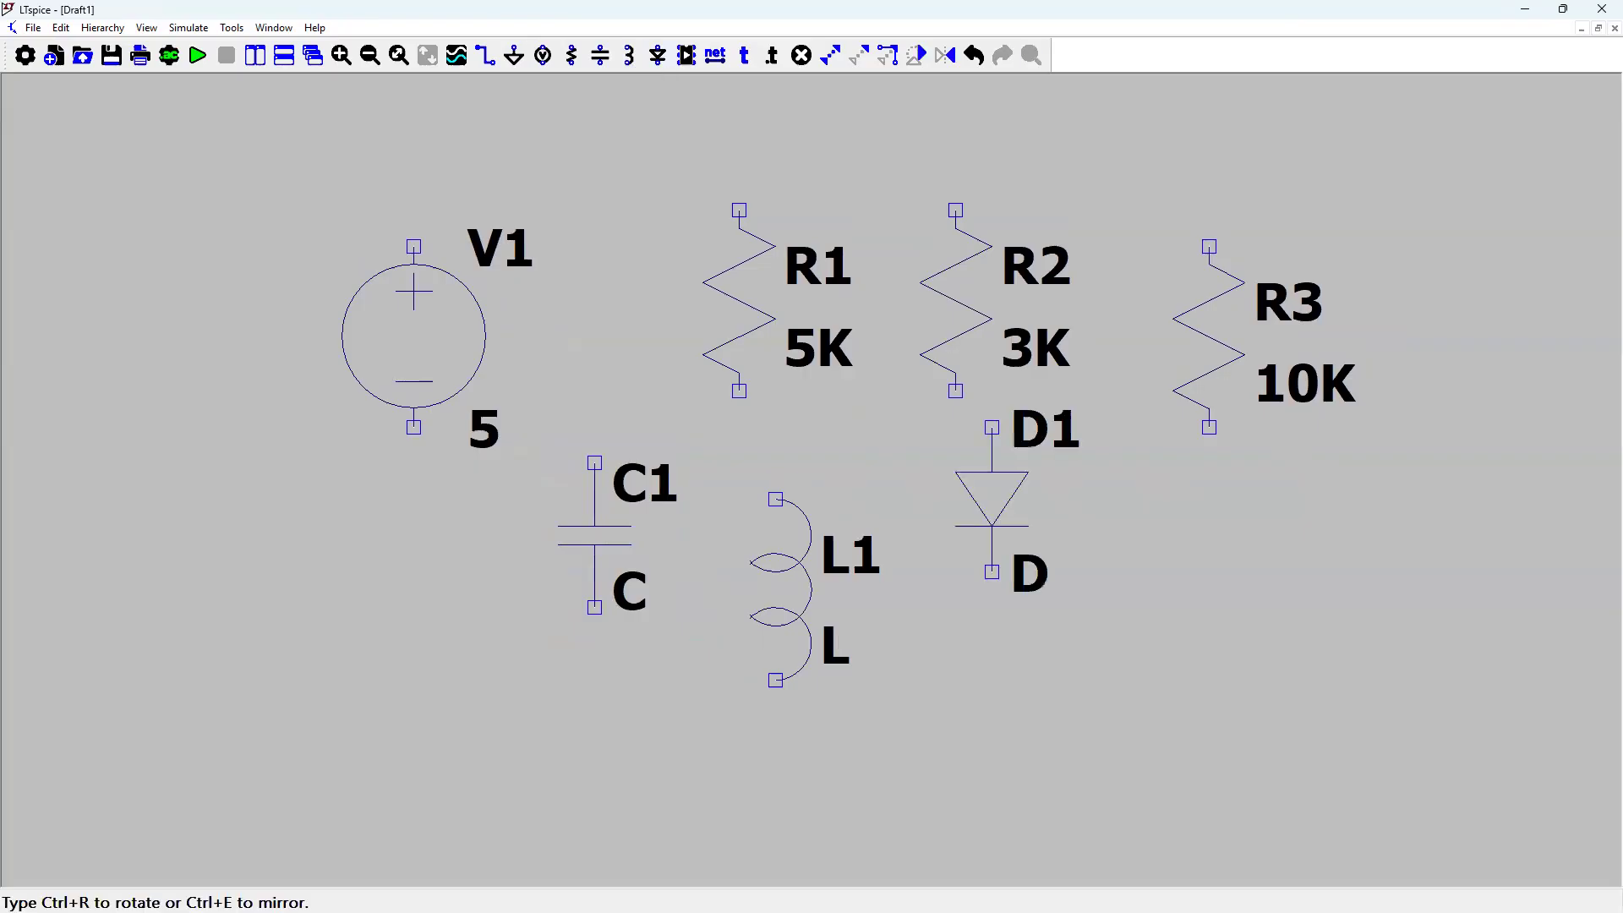
left_click(1061, 549)
key("Escape")
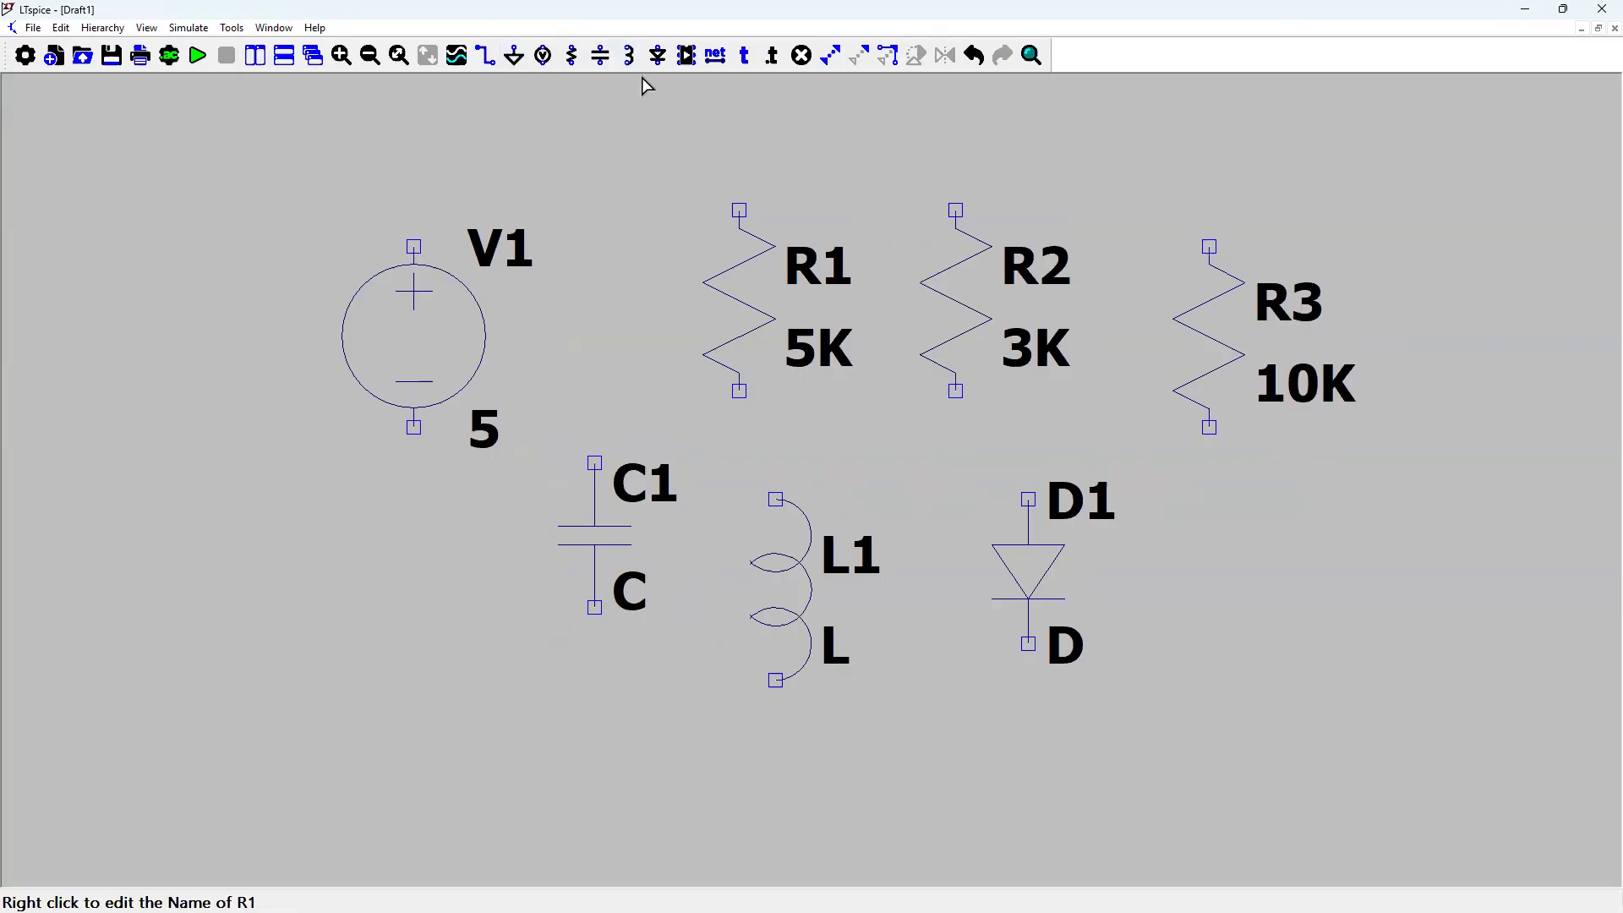
- Place a current source to the left of voltage source V1 and set its DC value to 1 A
left_click(689, 57)
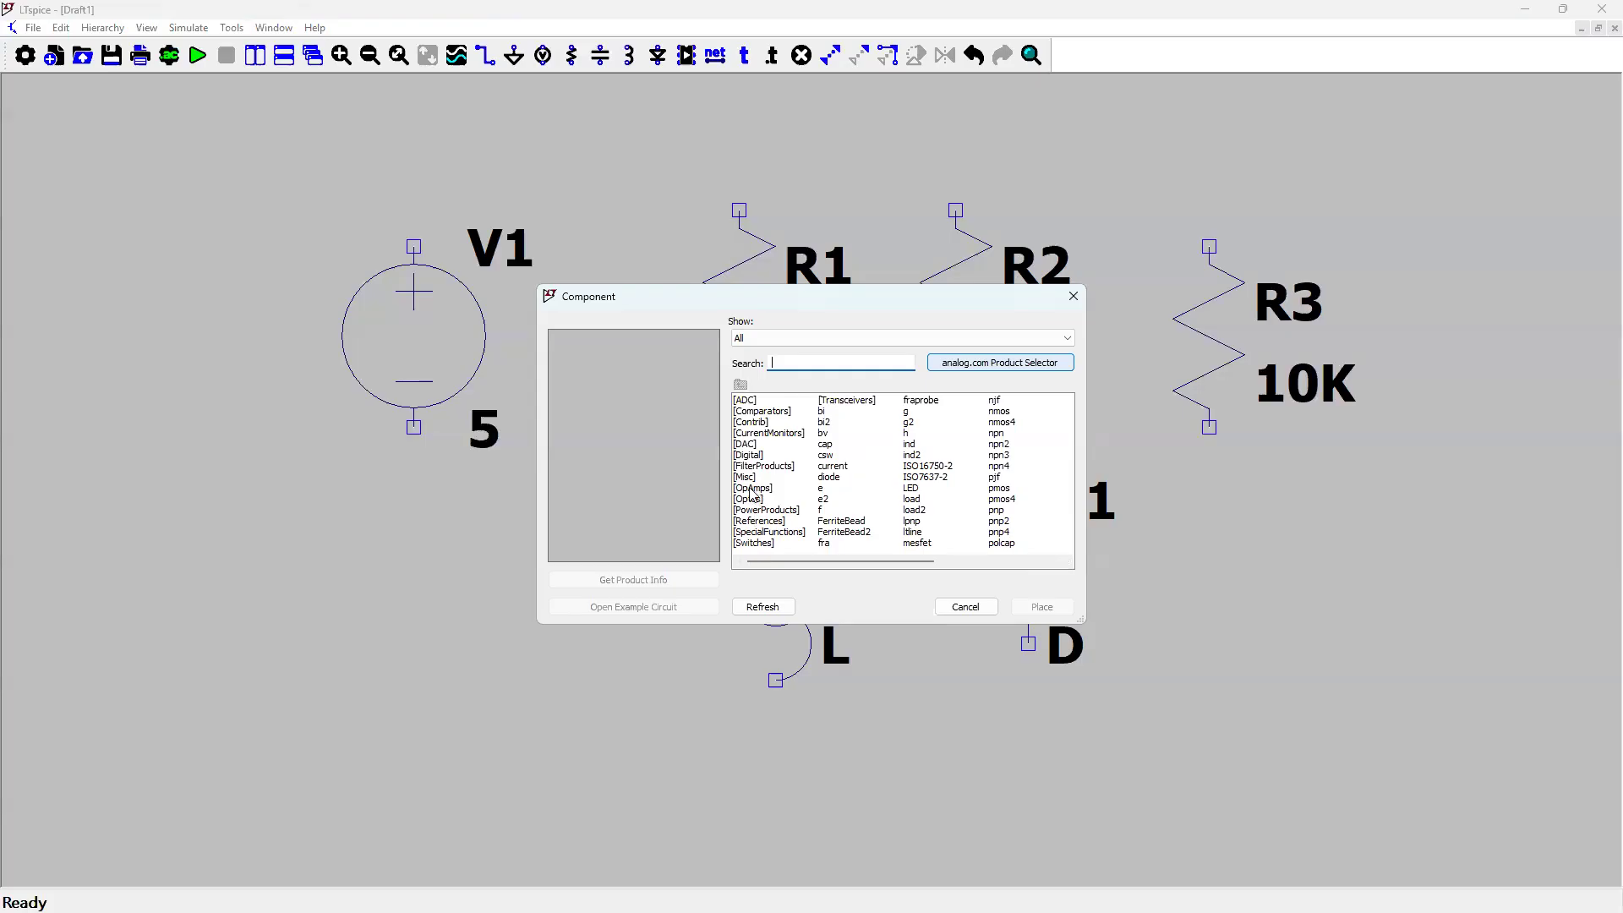
type("curre")
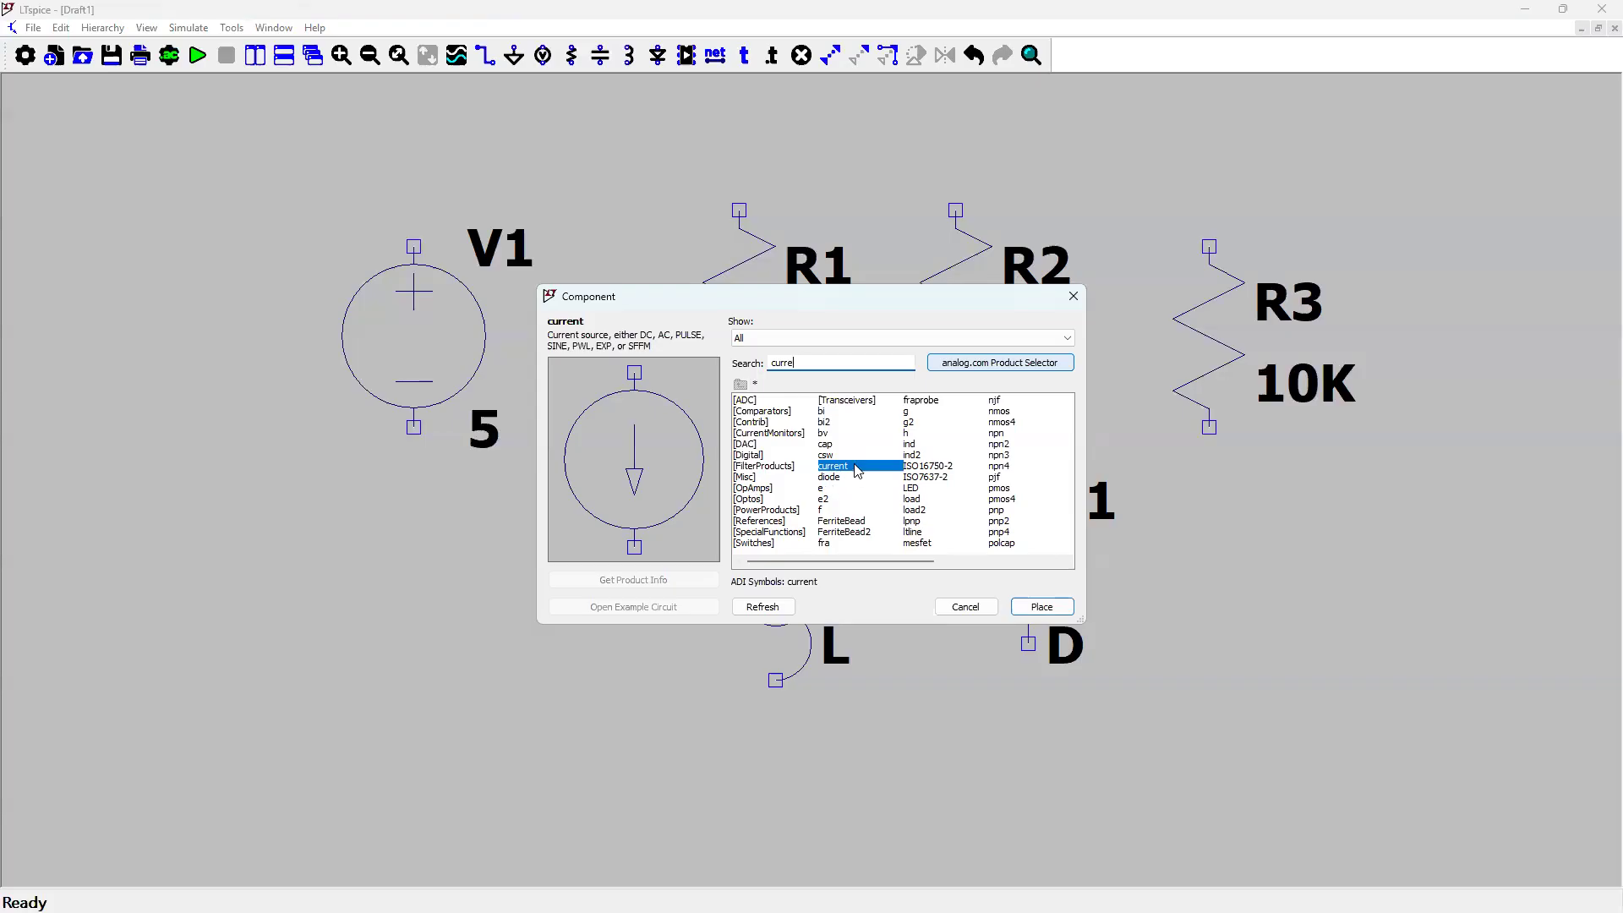
type("nt")
key("Return")
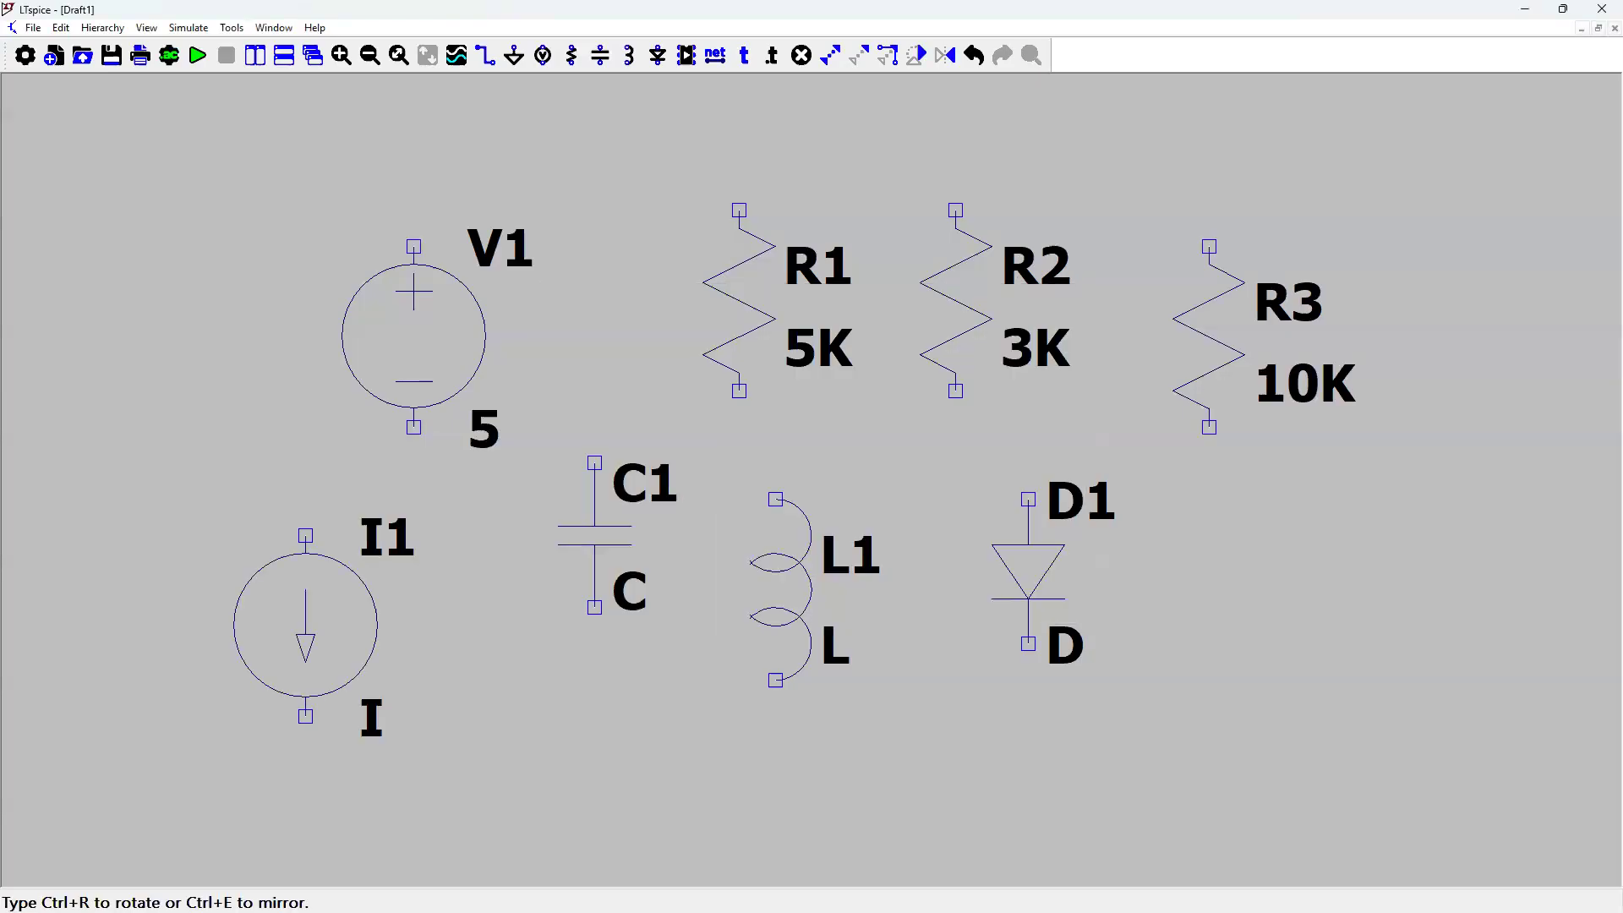
left_click(160, 300)
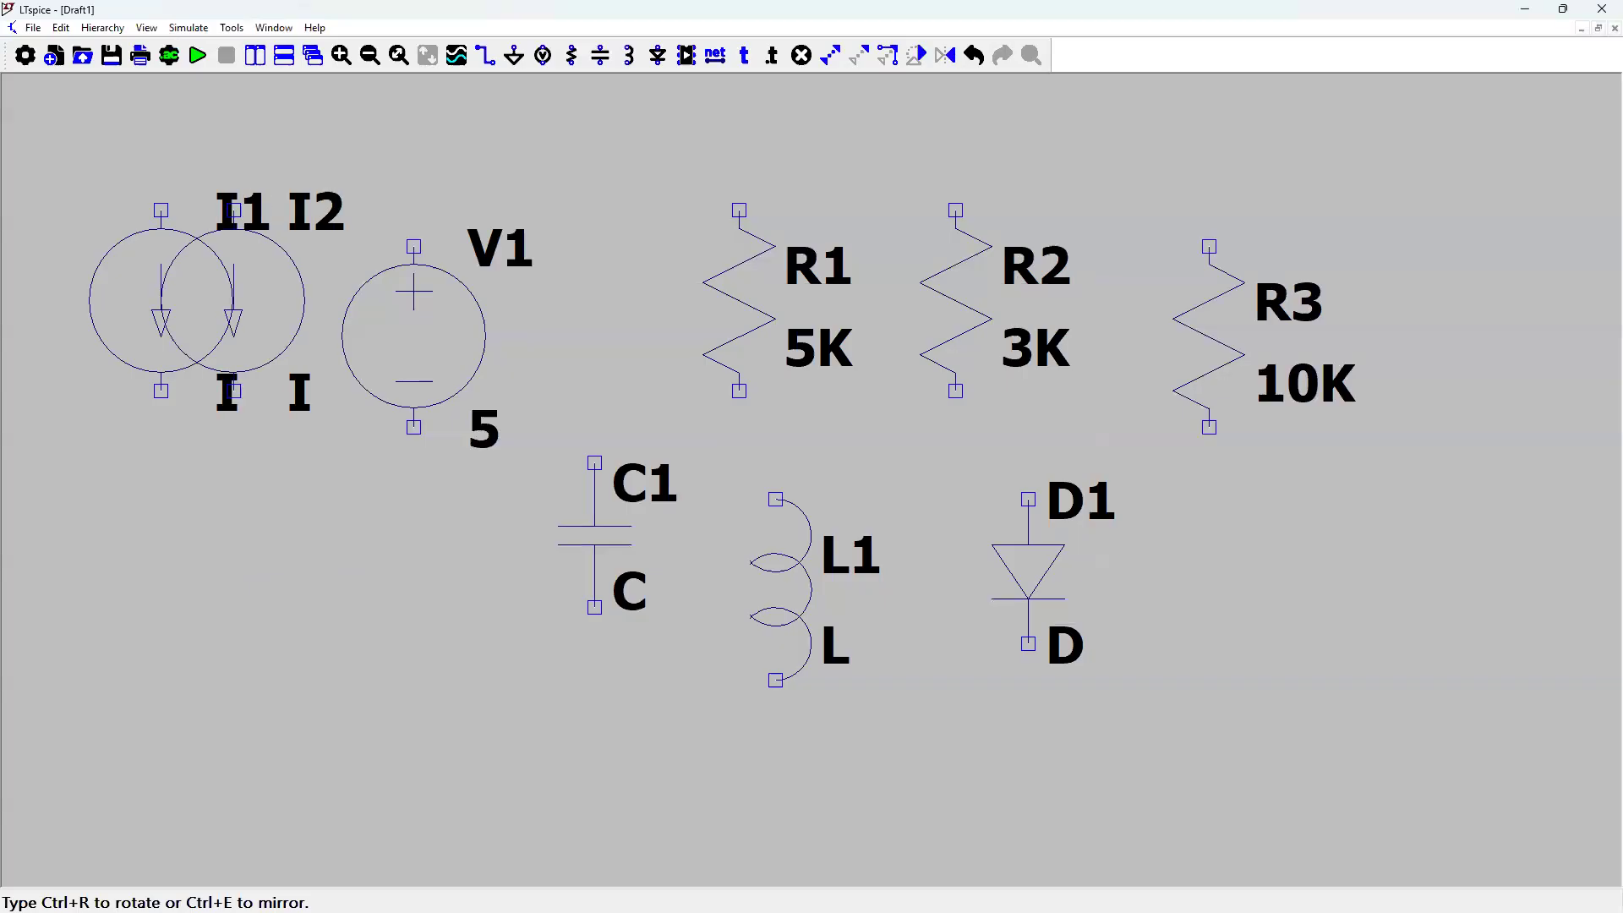
key("Escape")
right_click(222, 334)
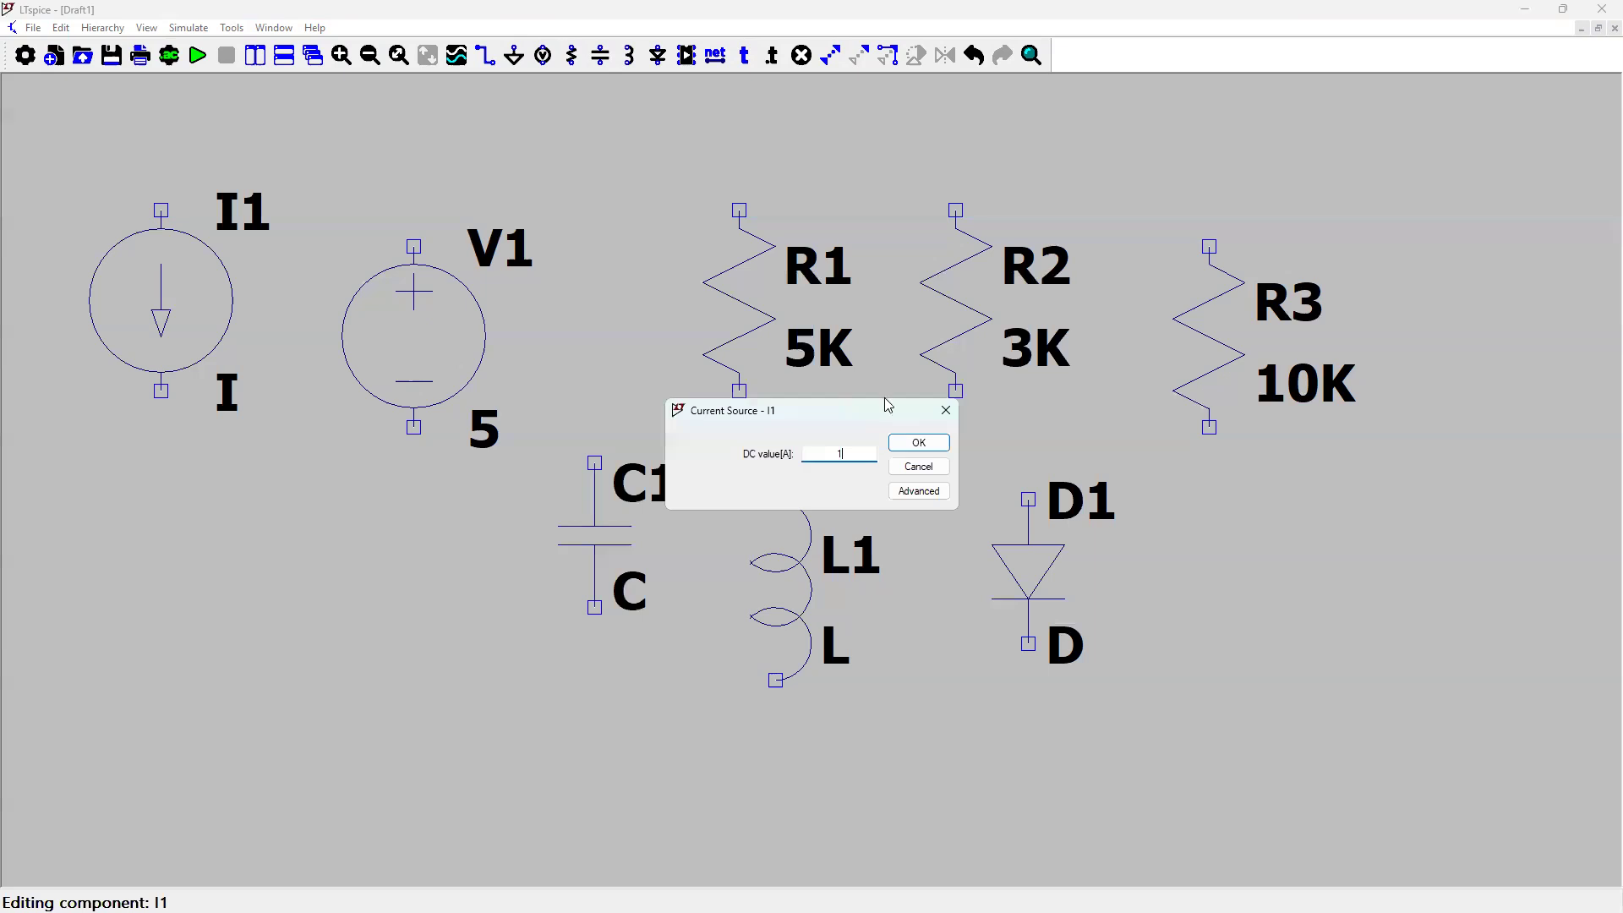
left_click(901, 443)
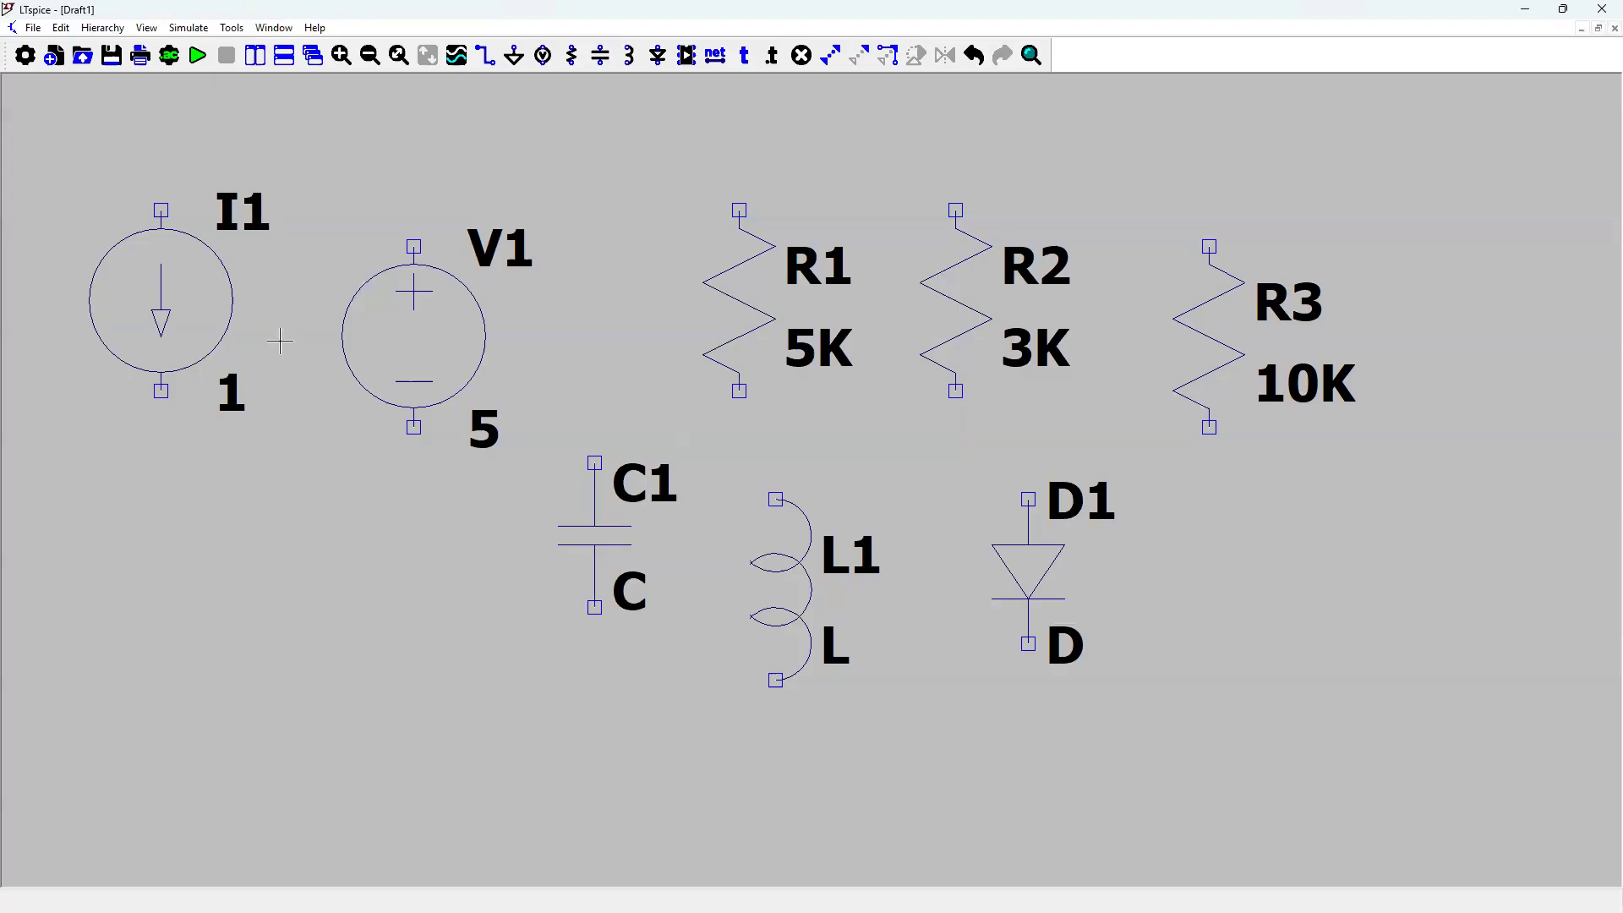
- Delete the current source, capacitor, inductor and diode, keeping only voltage source V1 and the three resistors
key("Delete")
left_click(801, 536)
left_click(1016, 548)
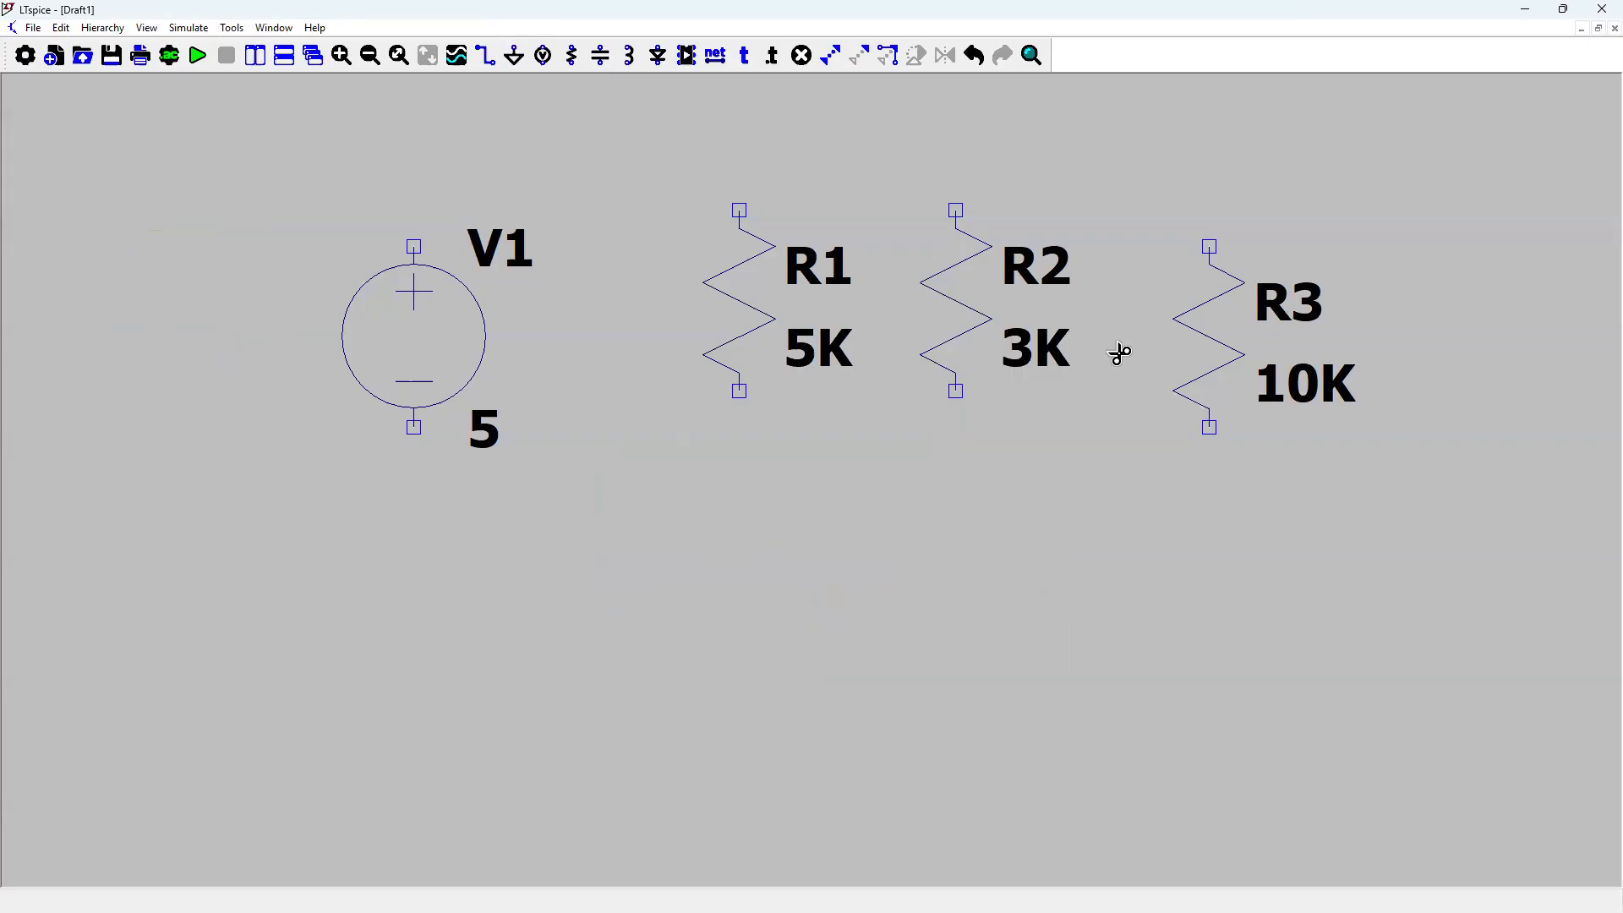
key("Escape")
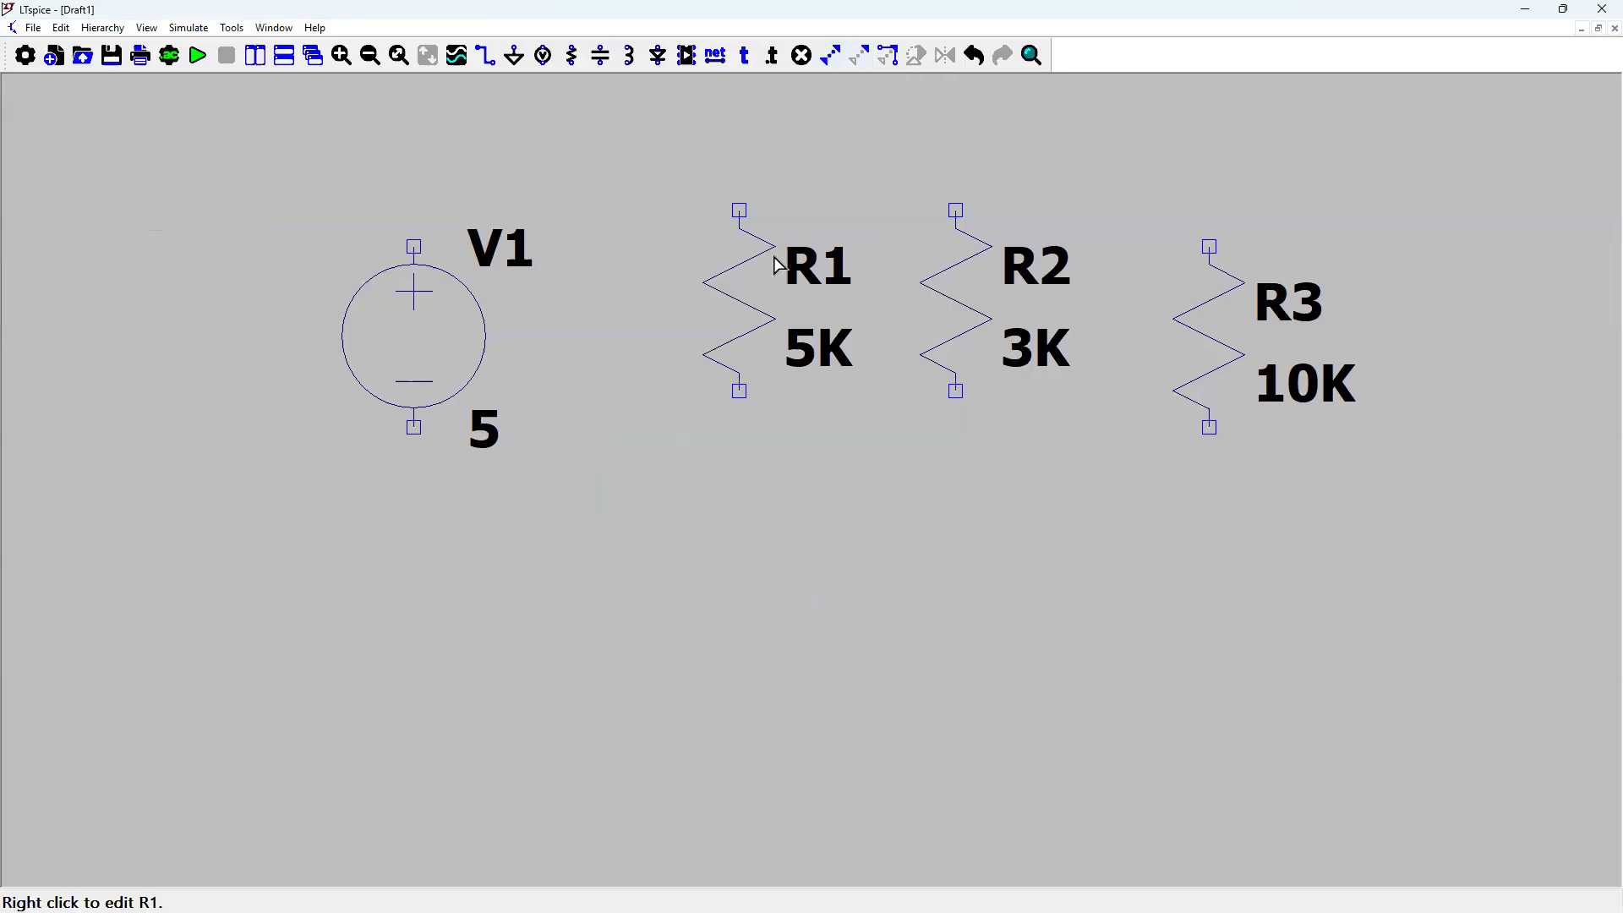
- Rotate R1 to horizontal and place it between and above voltage source V1 and resistor R2
left_click(861, 57)
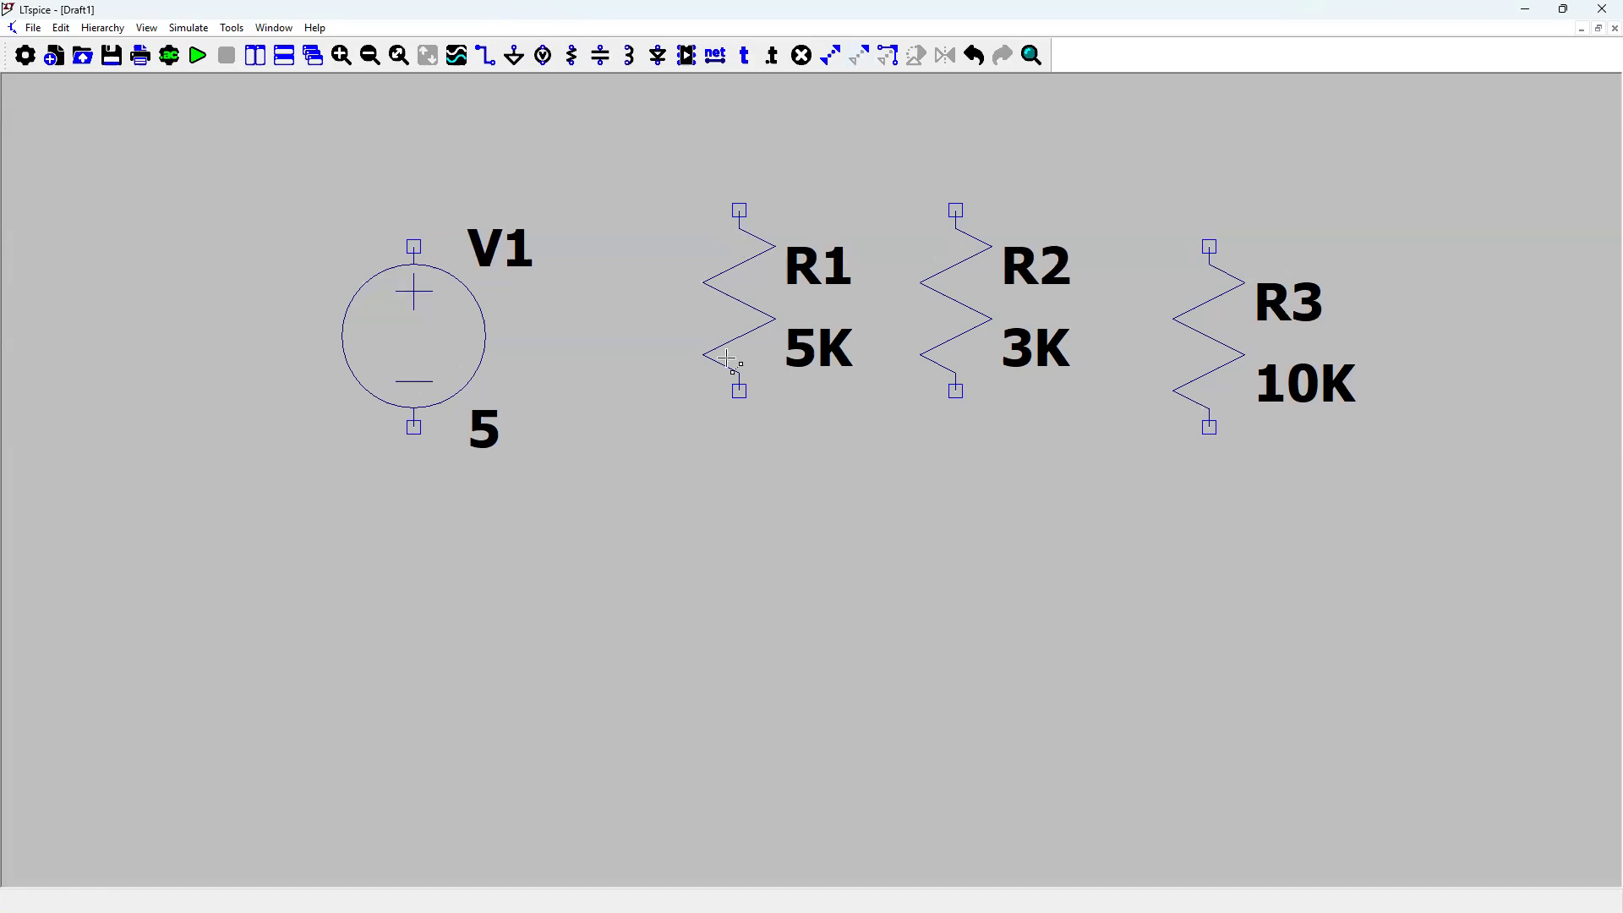
left_click_drag(750, 211, 691, 377)
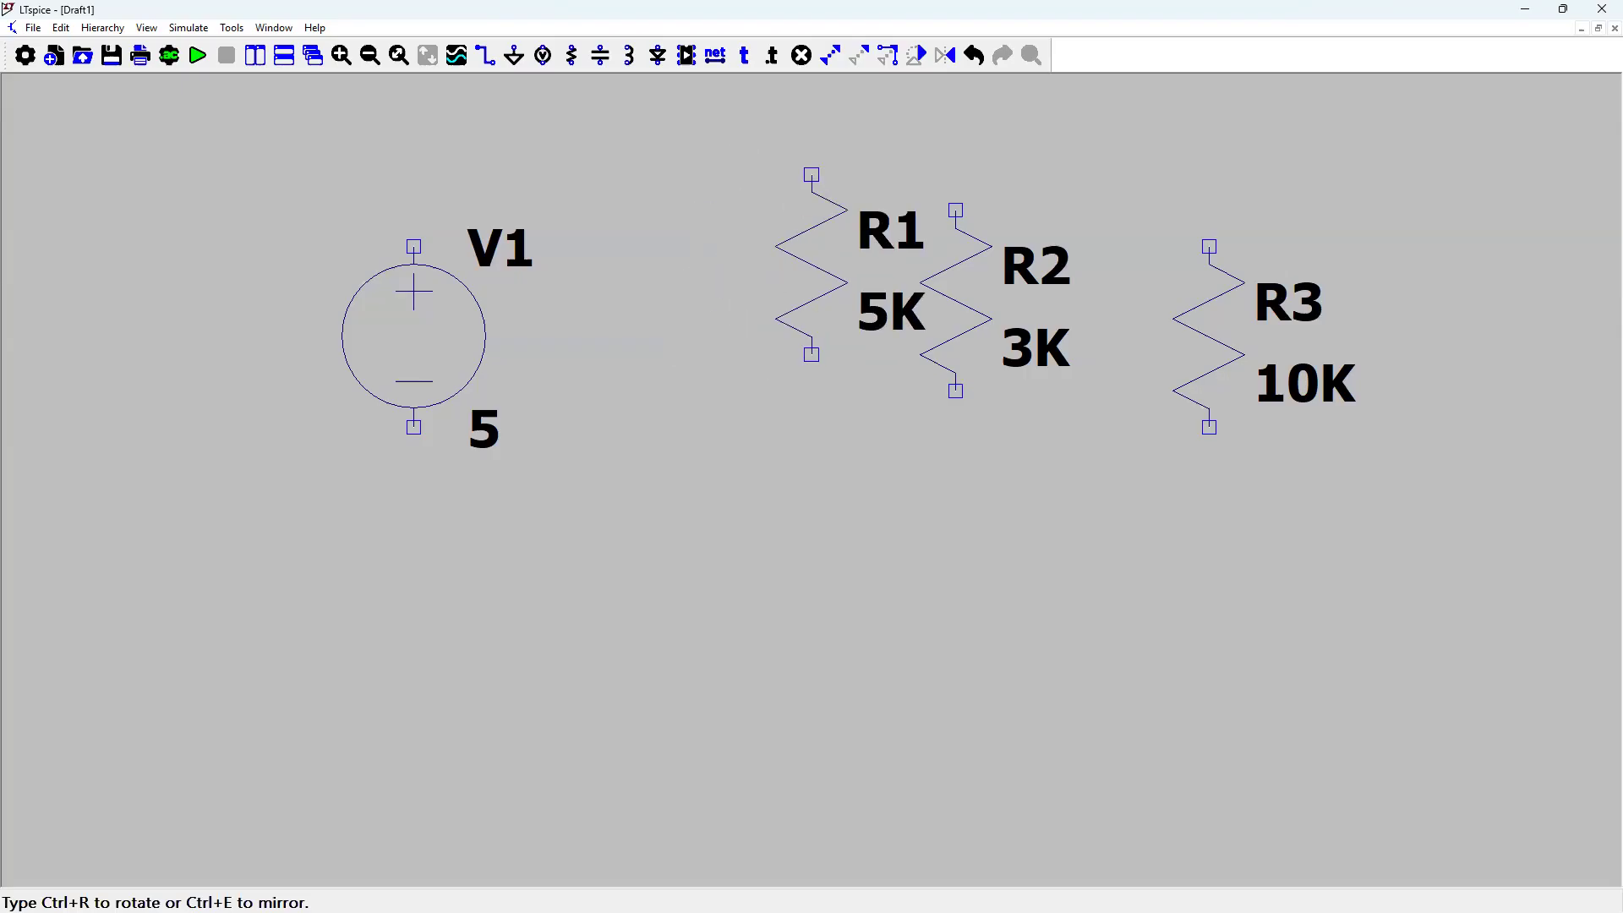
left_click(918, 56)
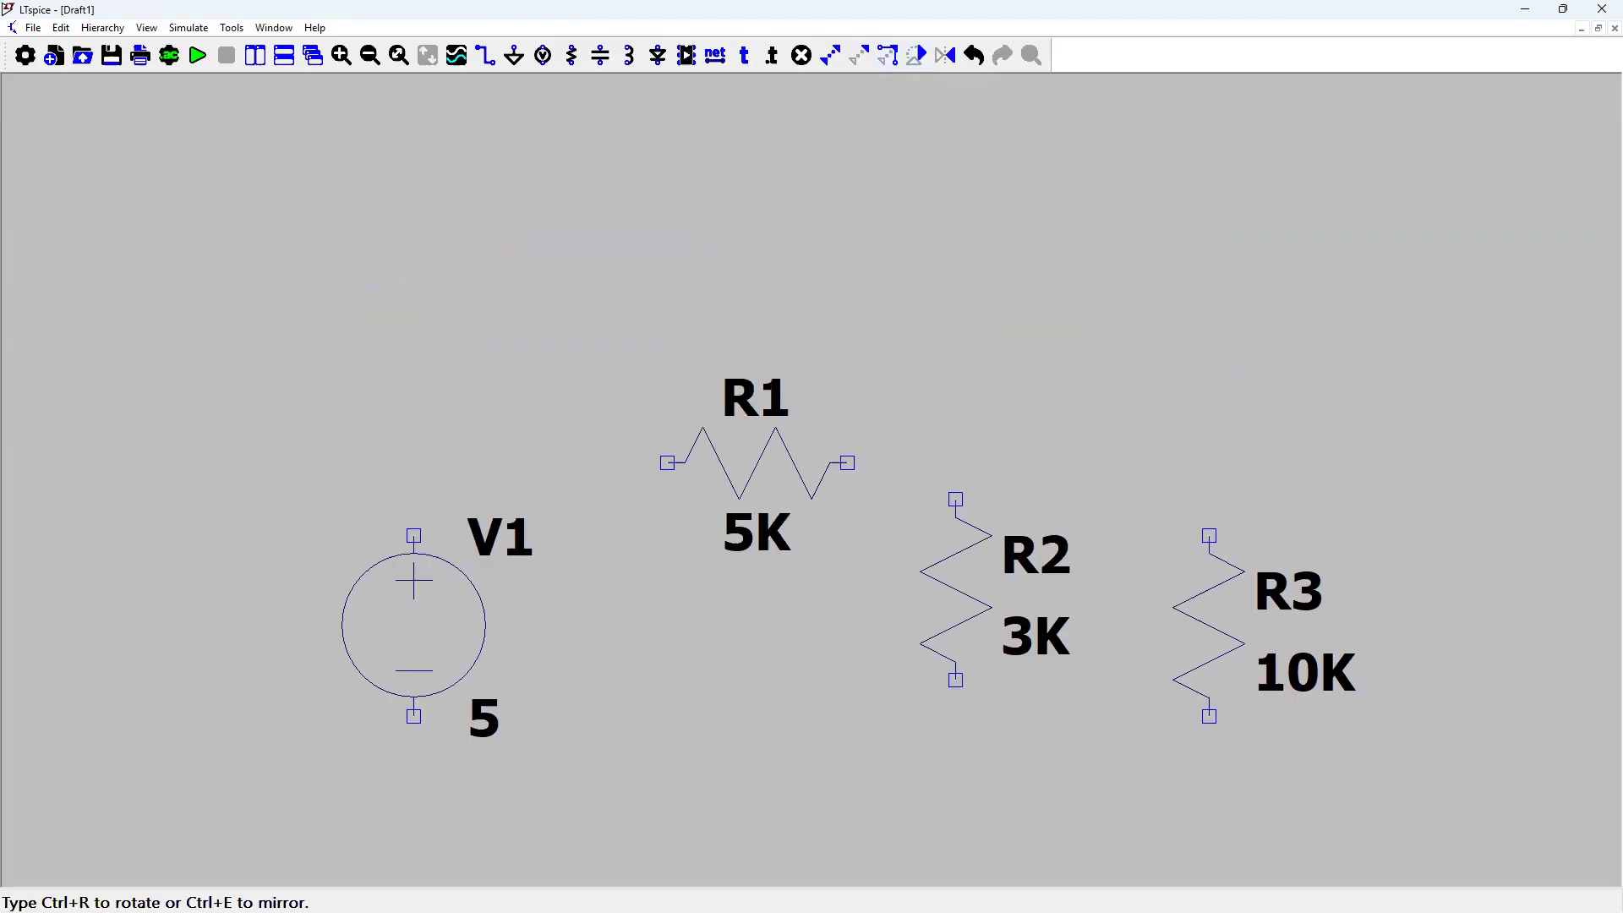
left_click(735, 445)
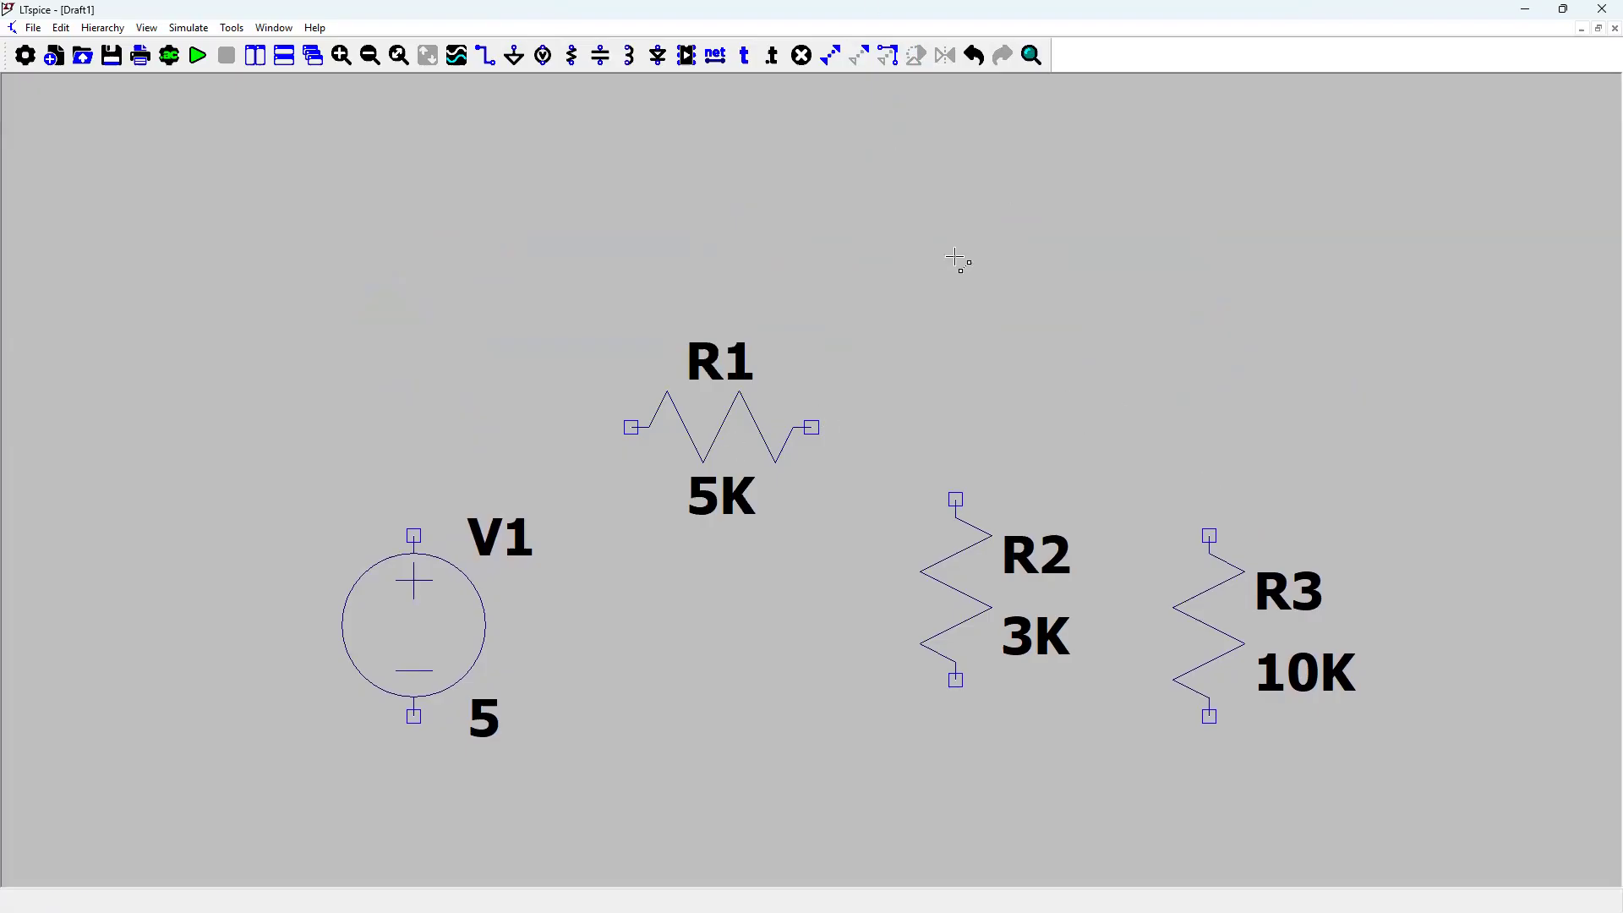
- Move R2 slightly to the right and reposition R3 so it stands level with R2
left_click(859, 64)
left_click(940, 650)
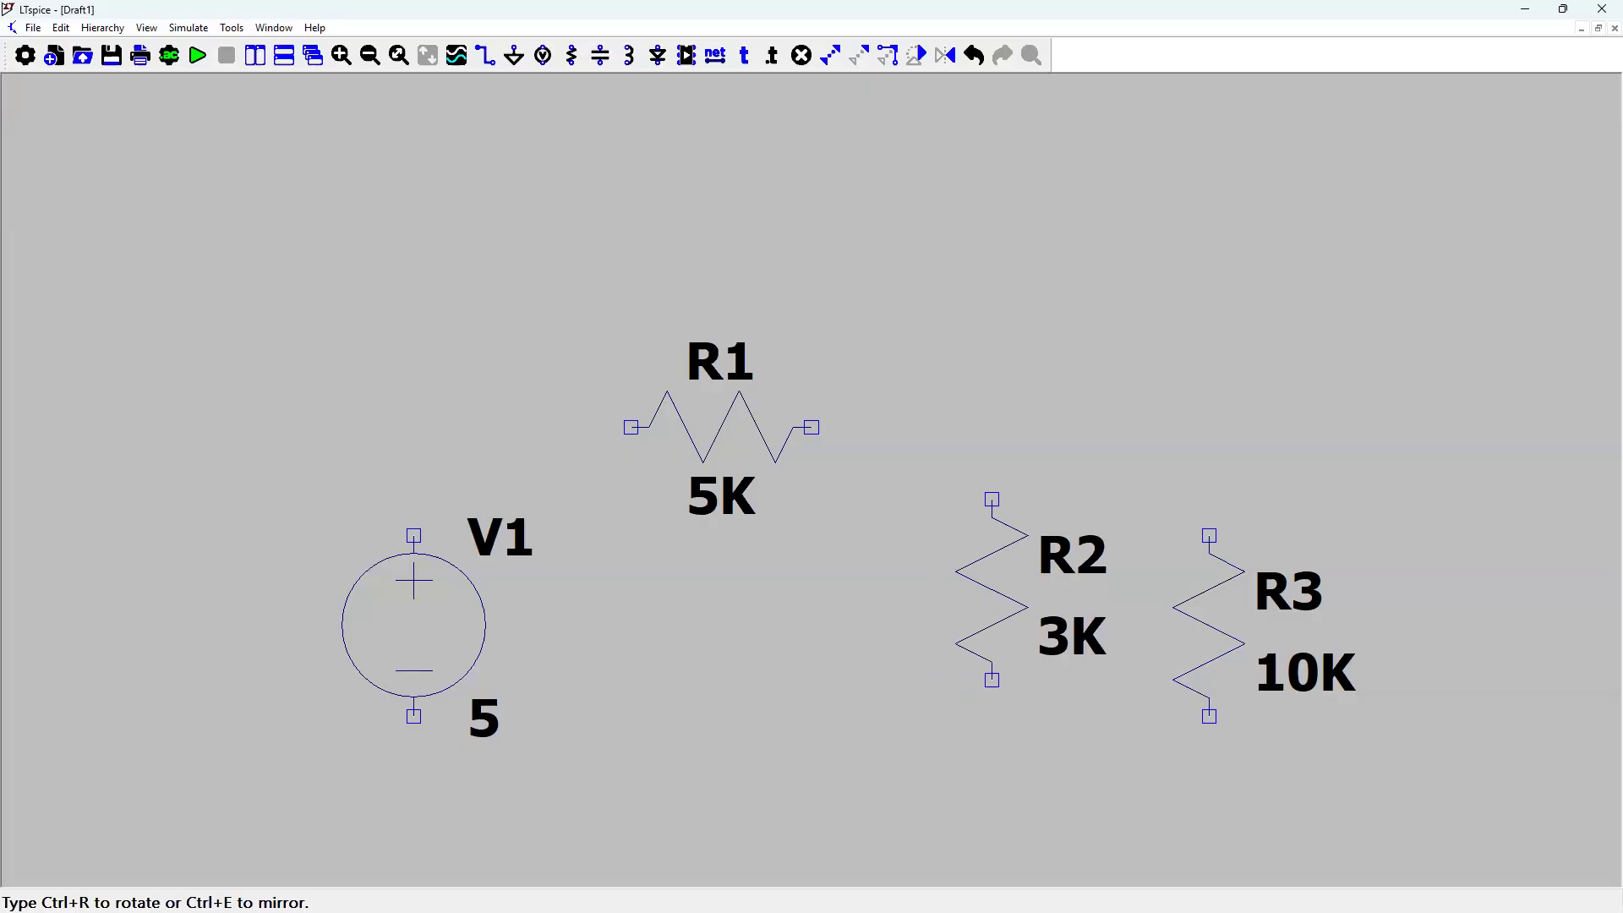
left_click(968, 616)
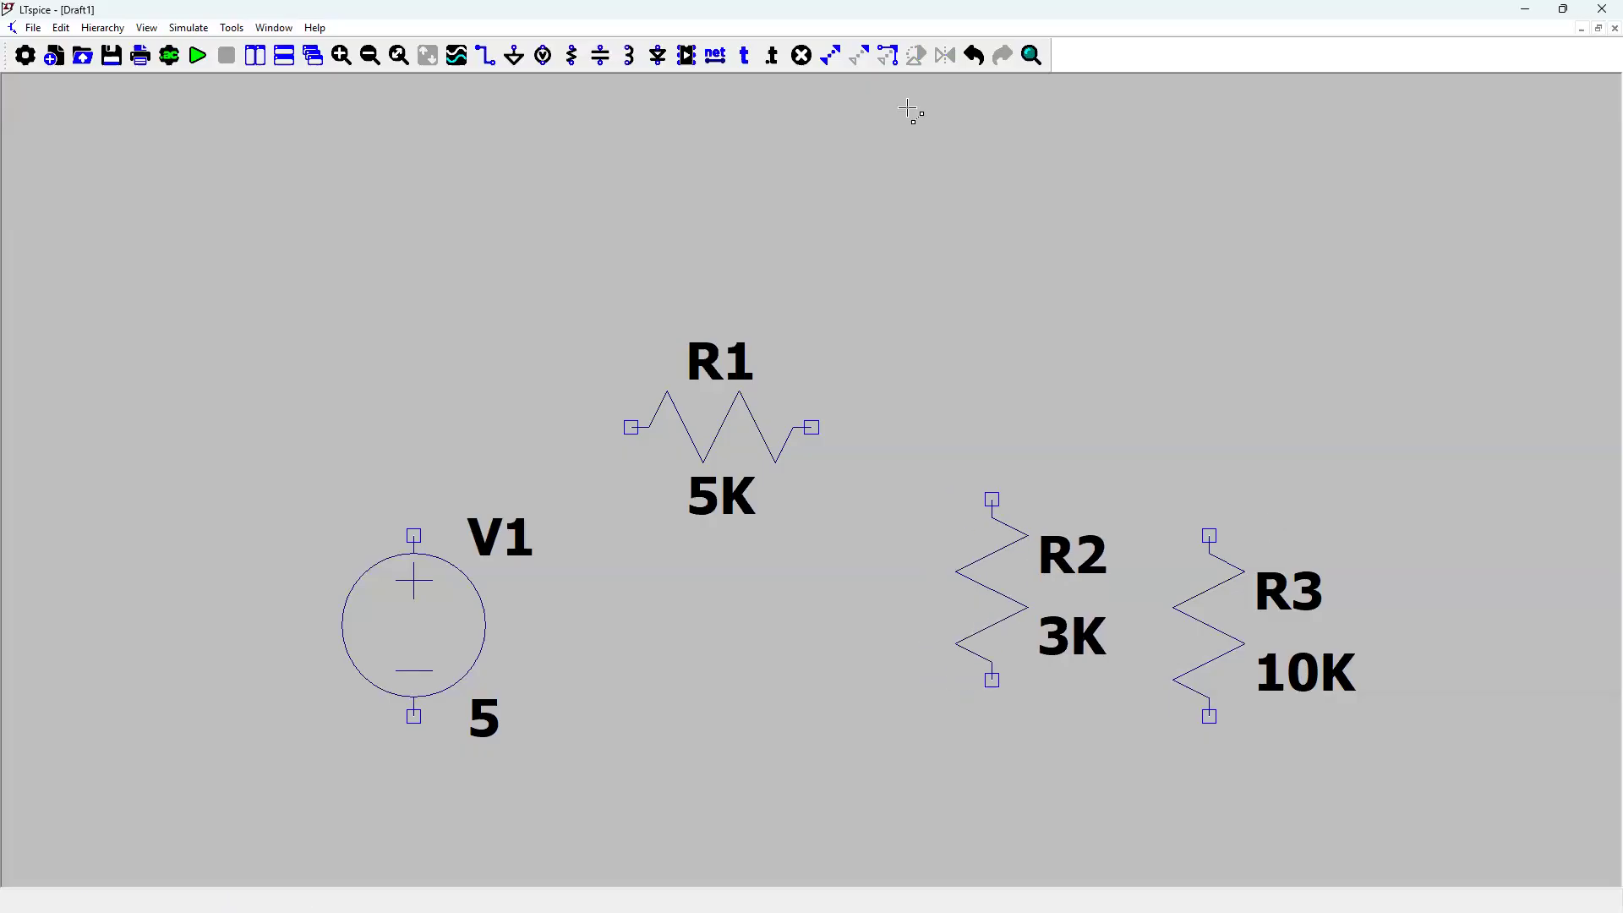
left_click(854, 58)
left_click_drag(1164, 738, 1268, 633)
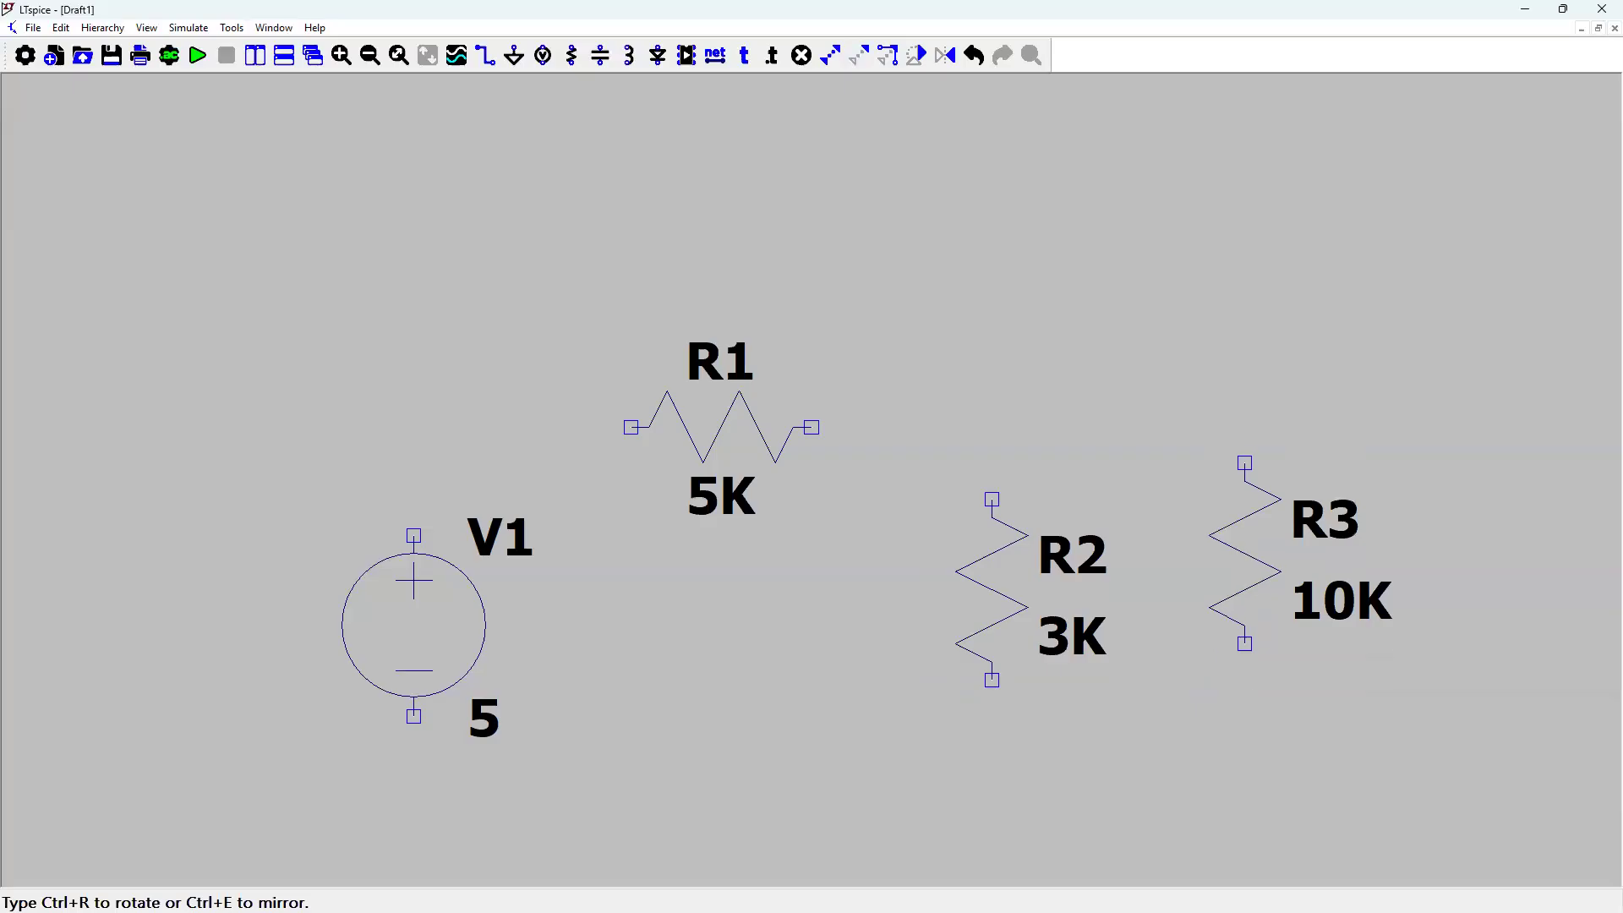
left_click_drag(1268, 597, 1268, 633)
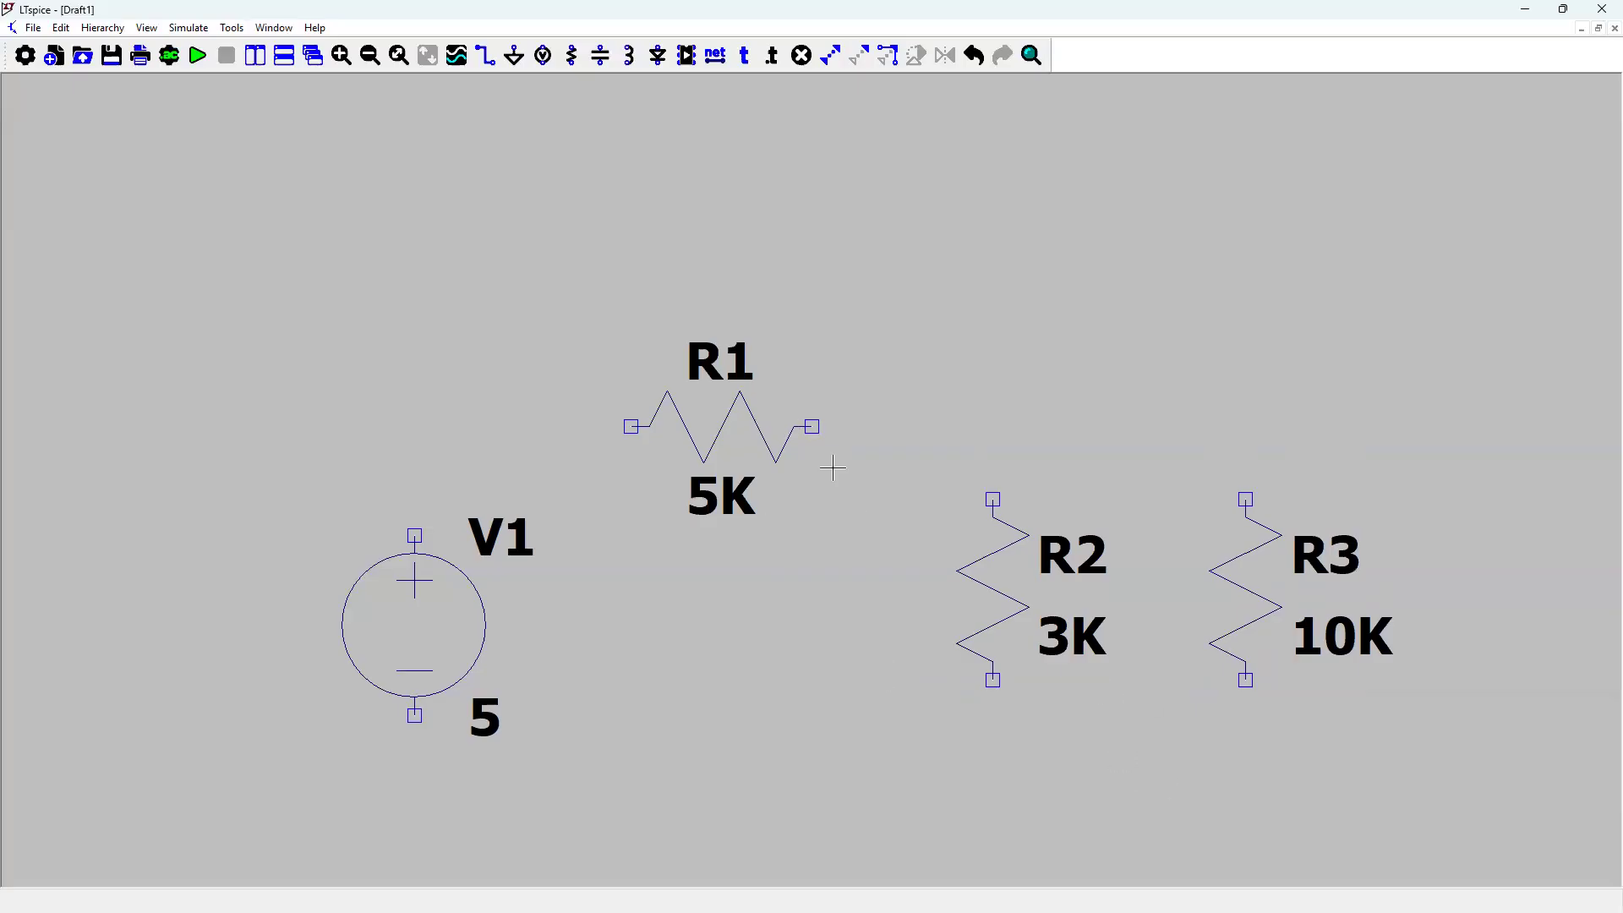
- Wire R1's left end through V1, along the bottom of the circuit and up through R2 to R1's level
left_click_drag(830, 469, 738, 235)
left_click(485, 58)
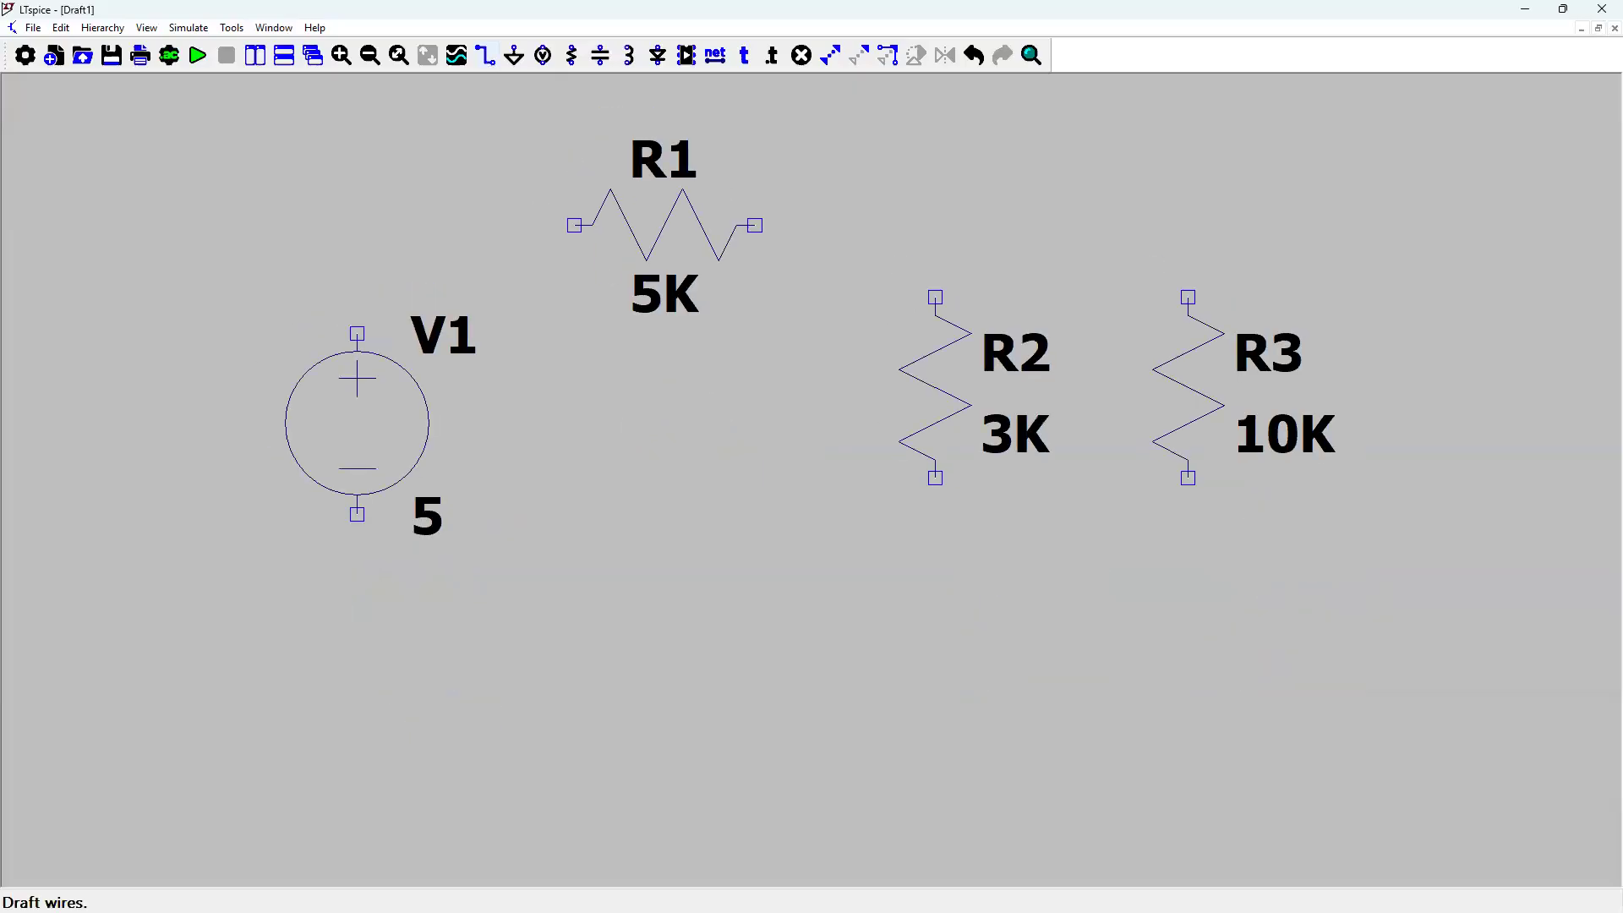
left_click(575, 226)
left_click(358, 227)
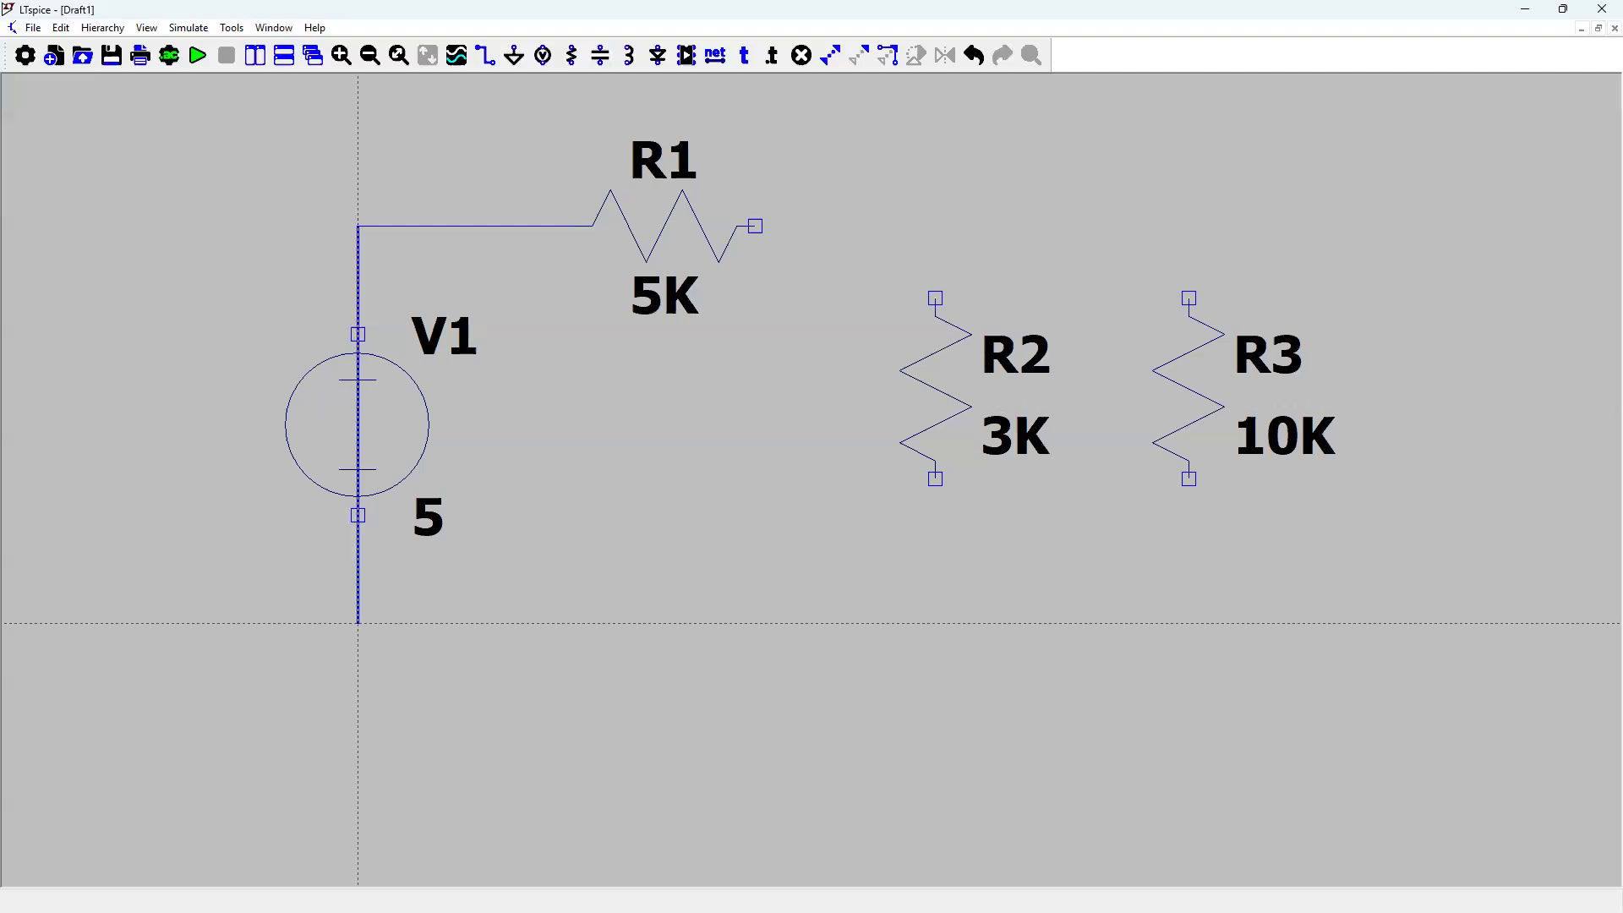
right_click(359, 624)
left_click(358, 624)
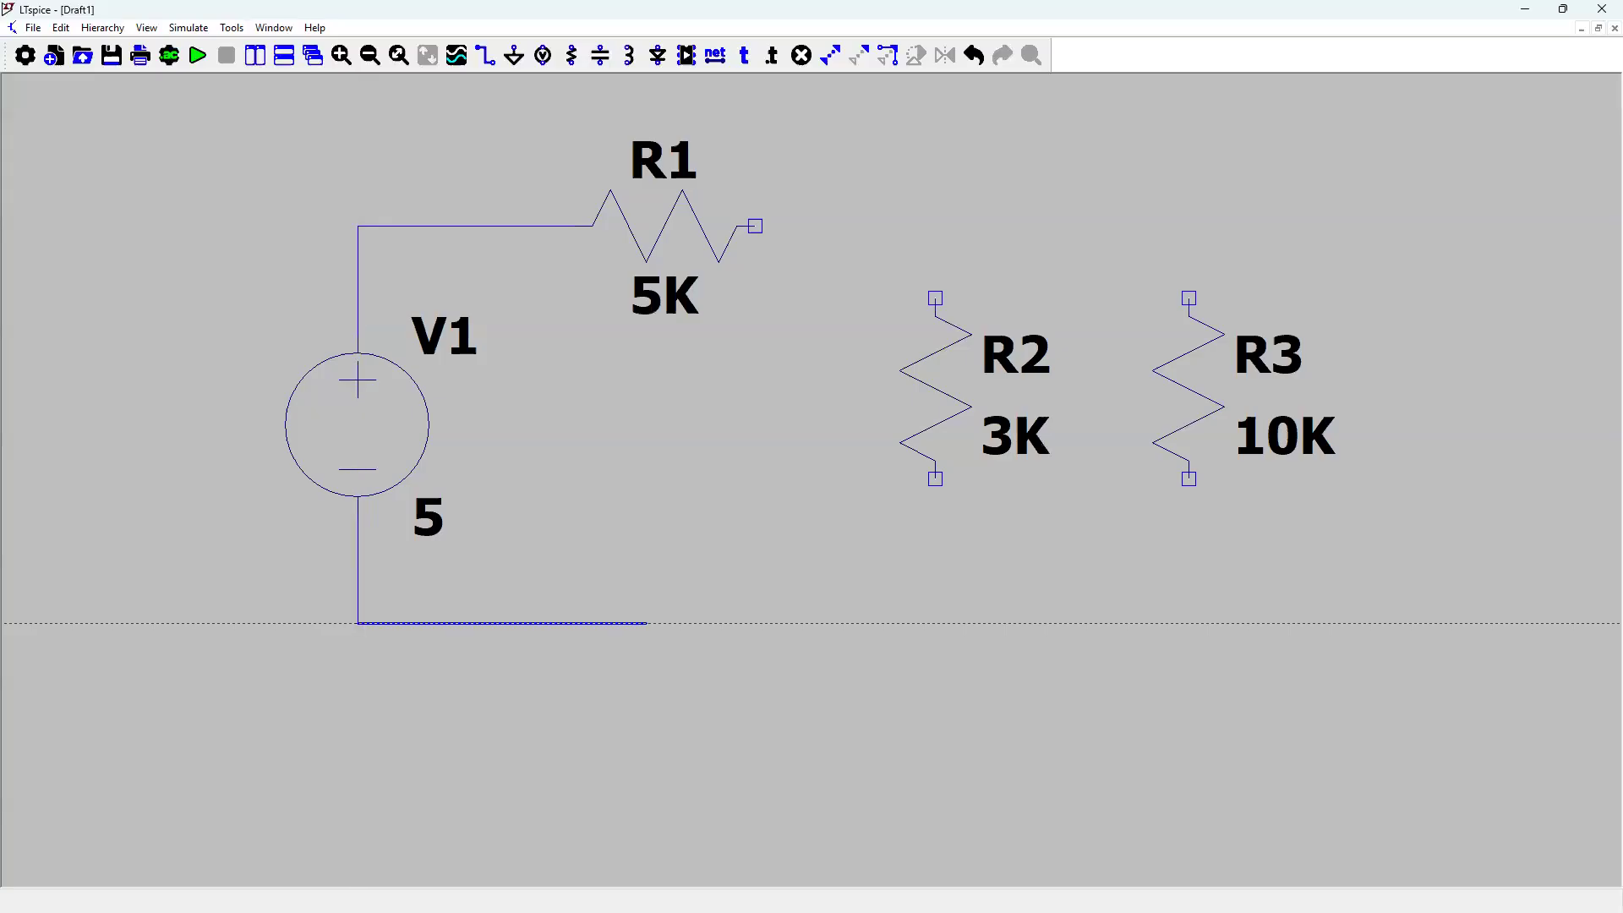
right_click(935, 624)
left_click(936, 624)
left_click(935, 227)
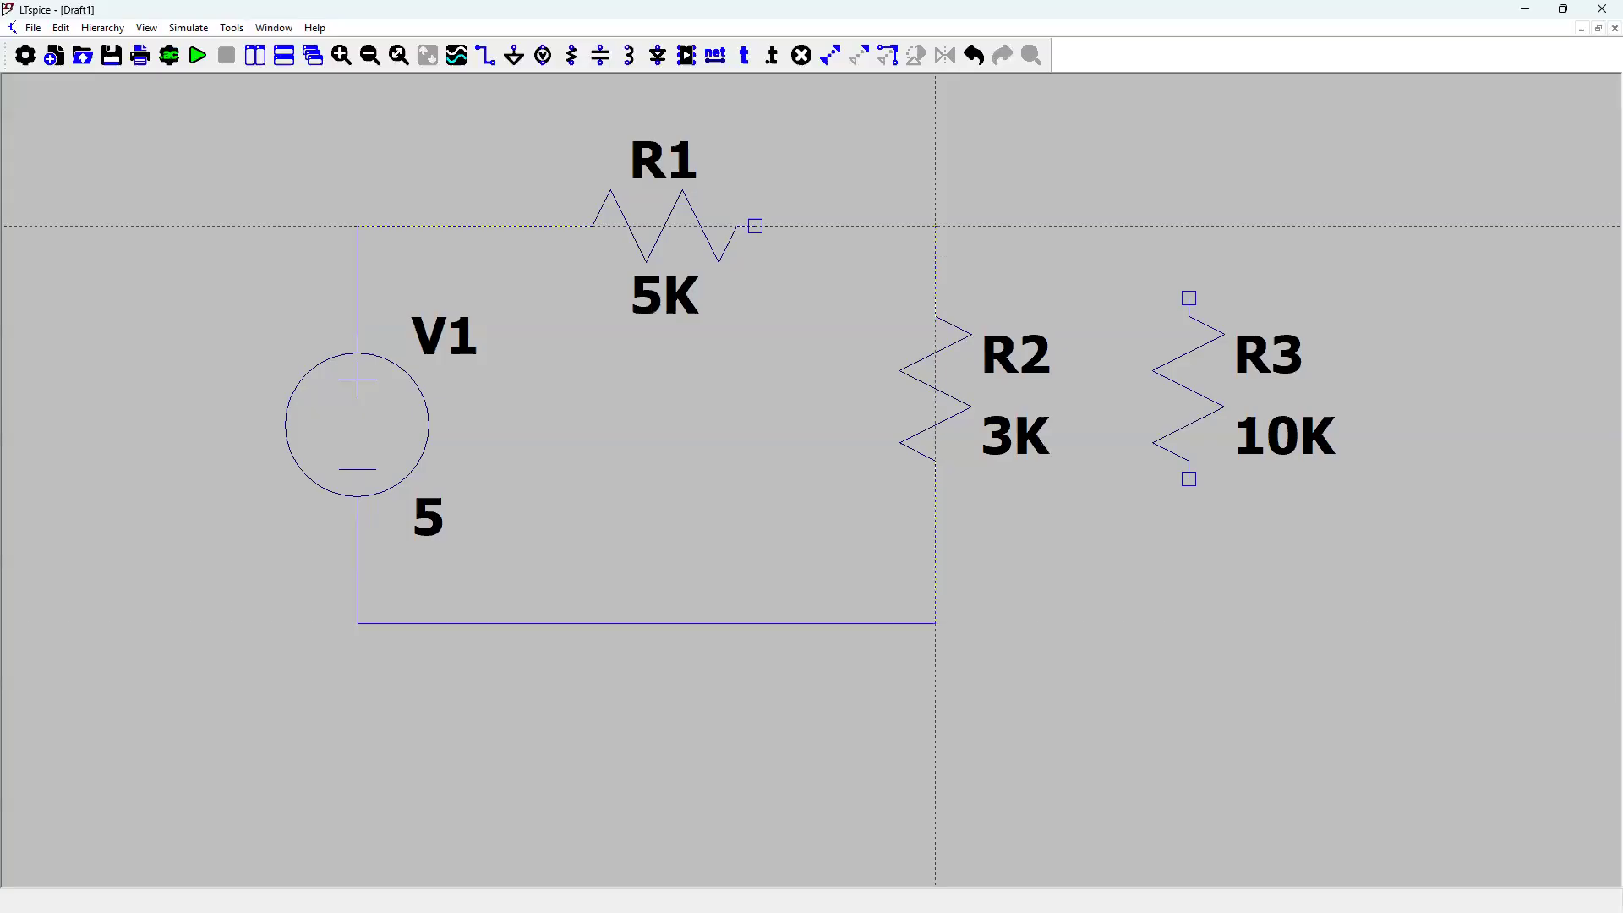
- Wire R1's right end to the upper ends of R2 and R3, and connect R3's lower end to the bottom wire
left_click(755, 226)
left_click(1190, 226)
left_click(1225, 624)
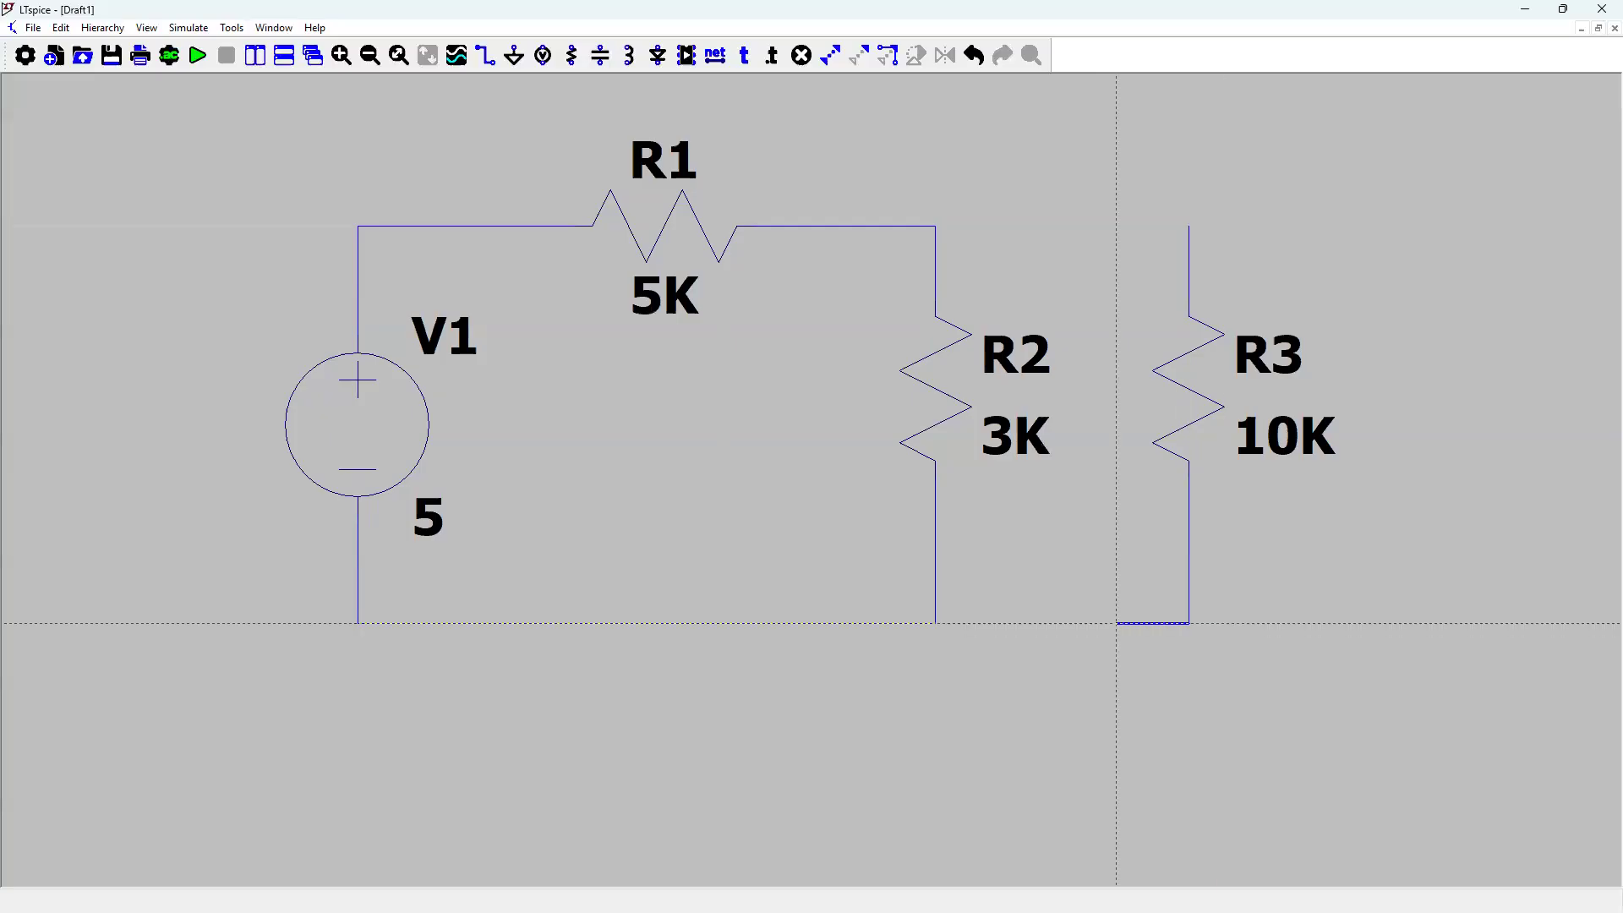
left_click(358, 624)
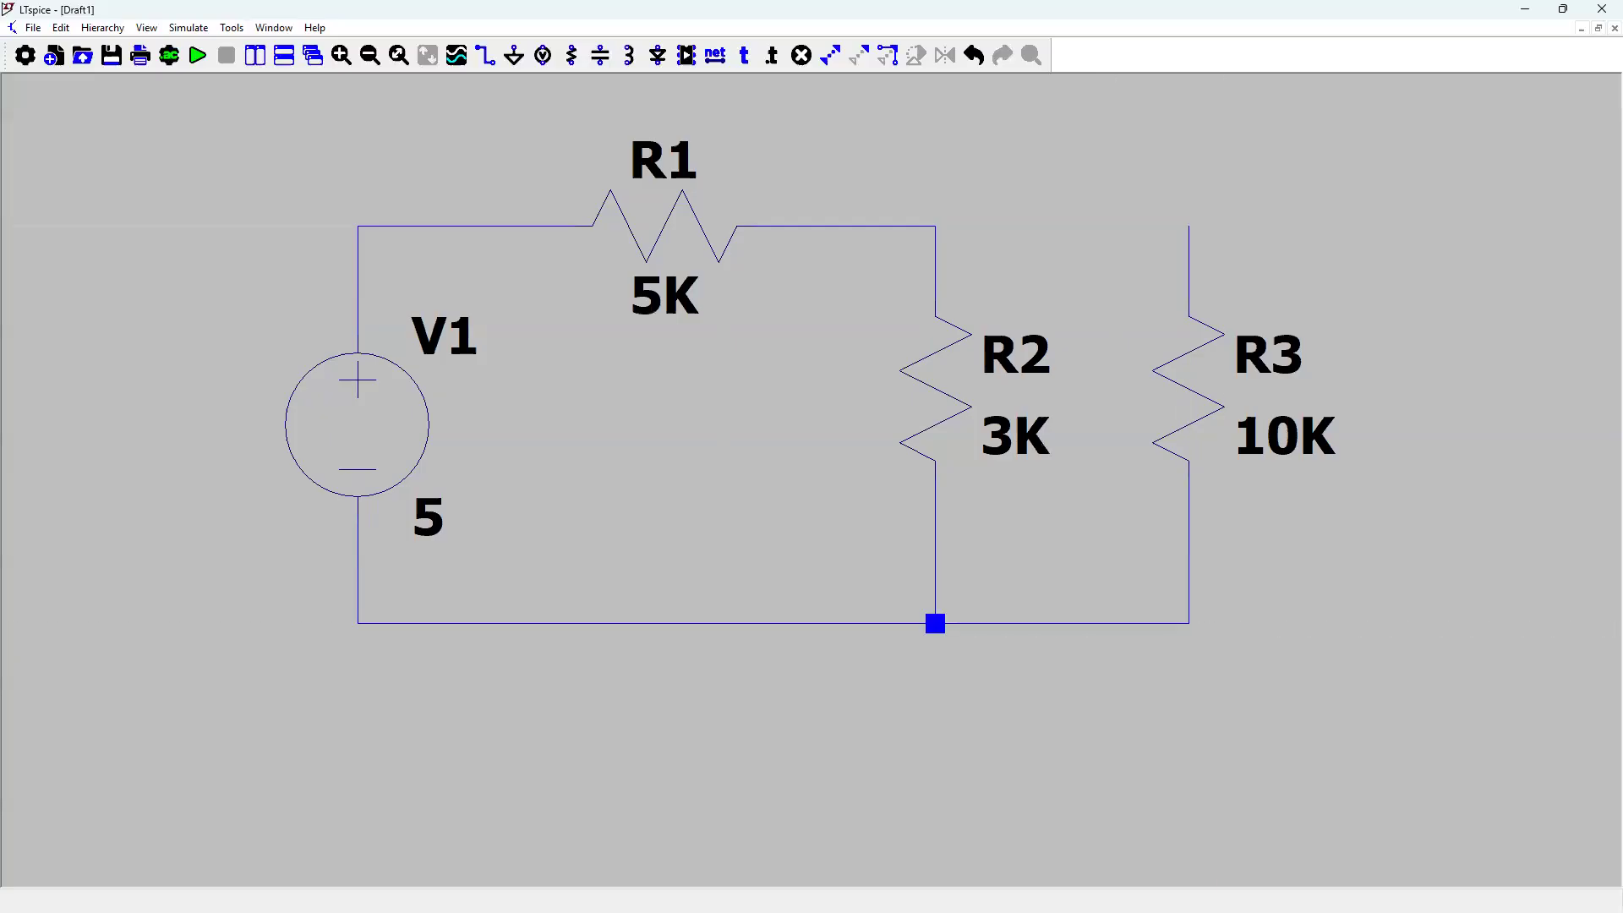
left_click(1189, 227)
left_click(357, 227)
key("Escape")
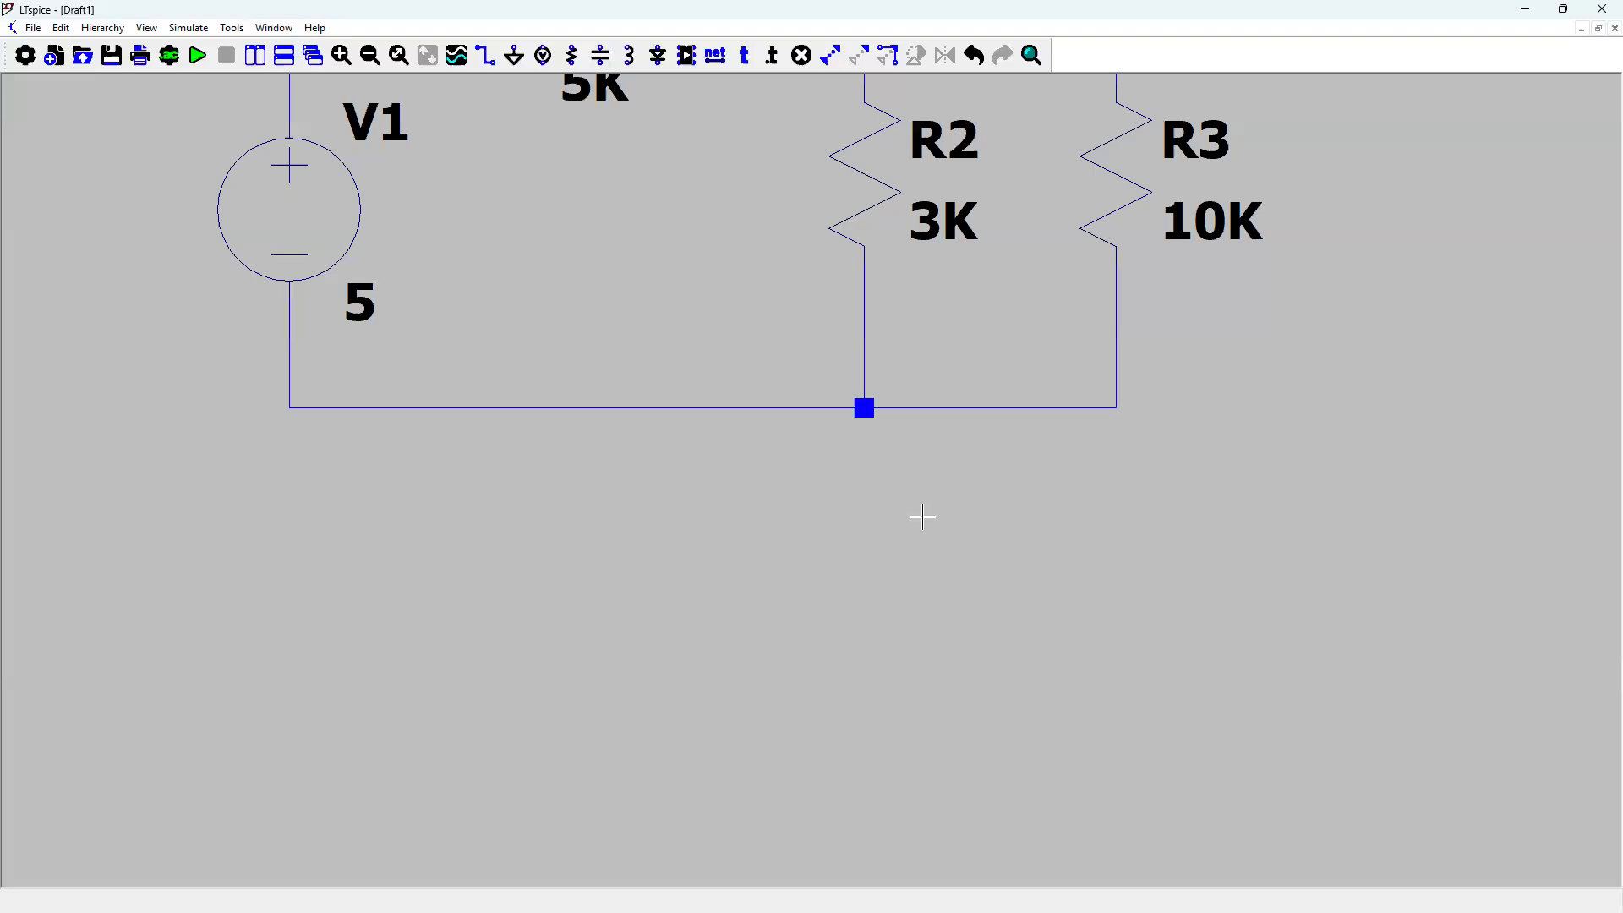
- Place a ground symbol below the circuit's bottom wire and connect it to that wire
scroll(922, 515, "down", 1)
scroll(916, 518, "down", 1)
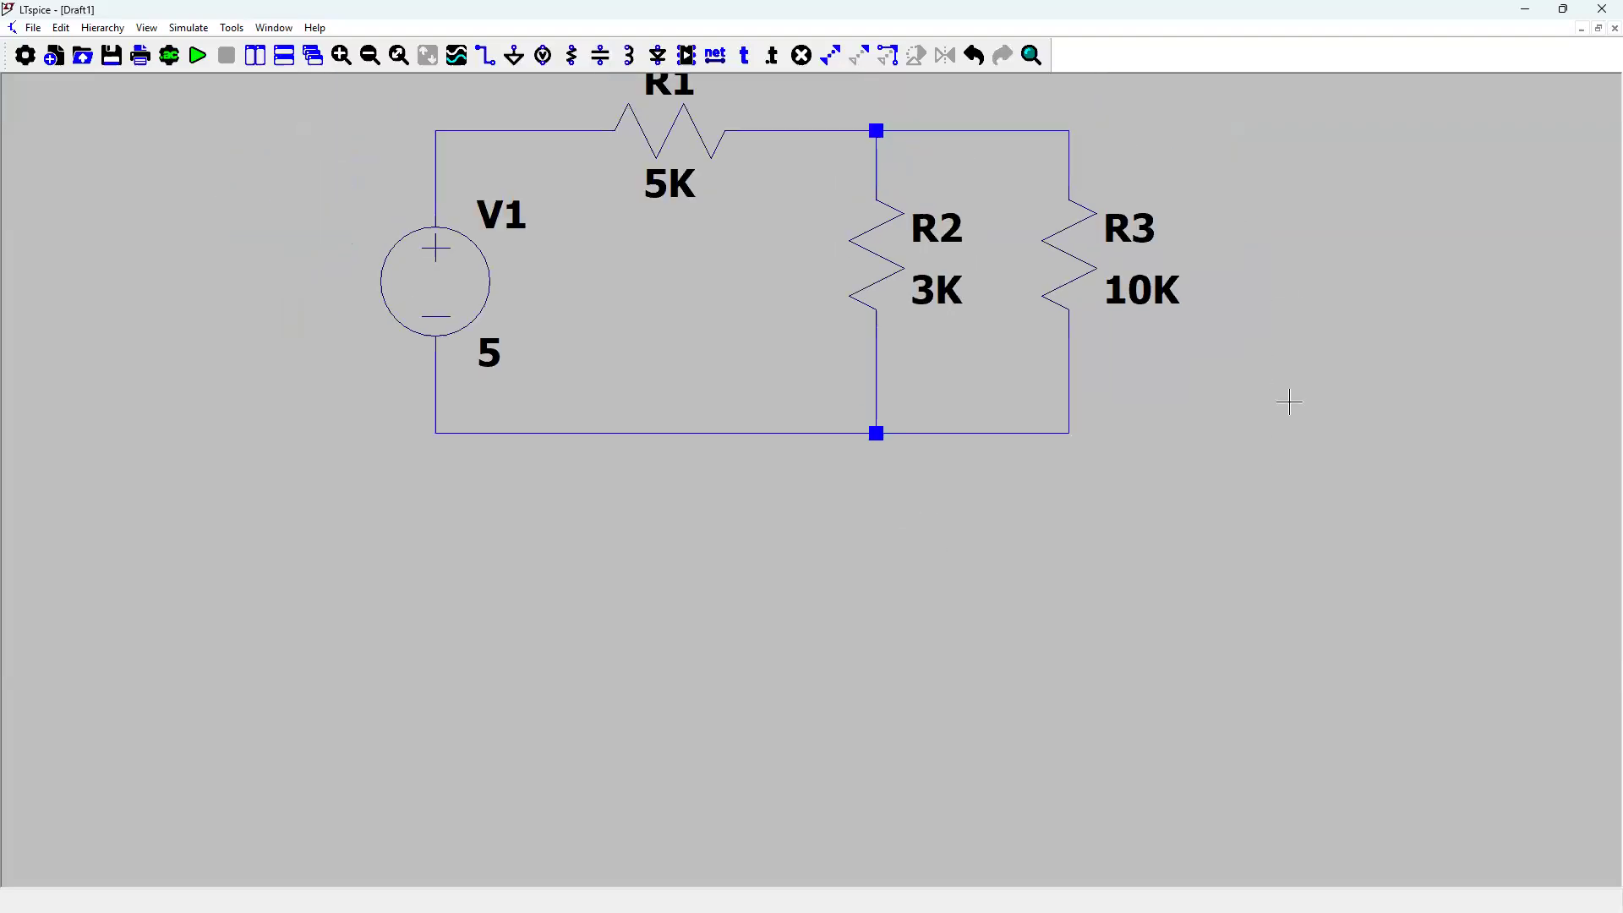
left_click_drag(1287, 296, 1290, 401)
left_click_drag(632, 269, 637, 260)
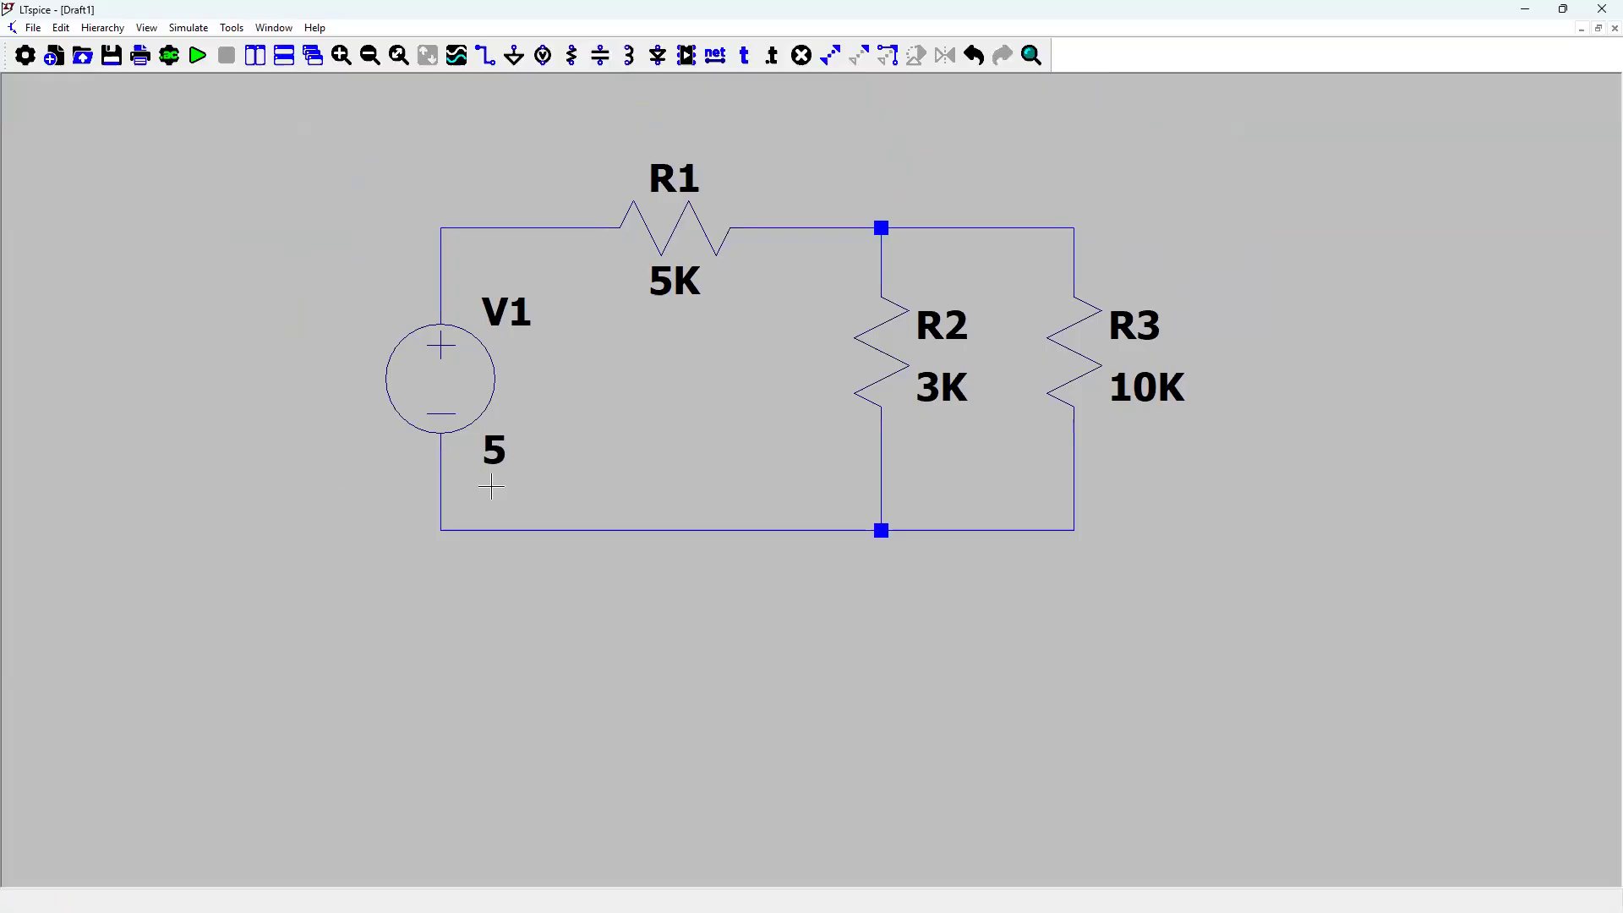
left_click(515, 59)
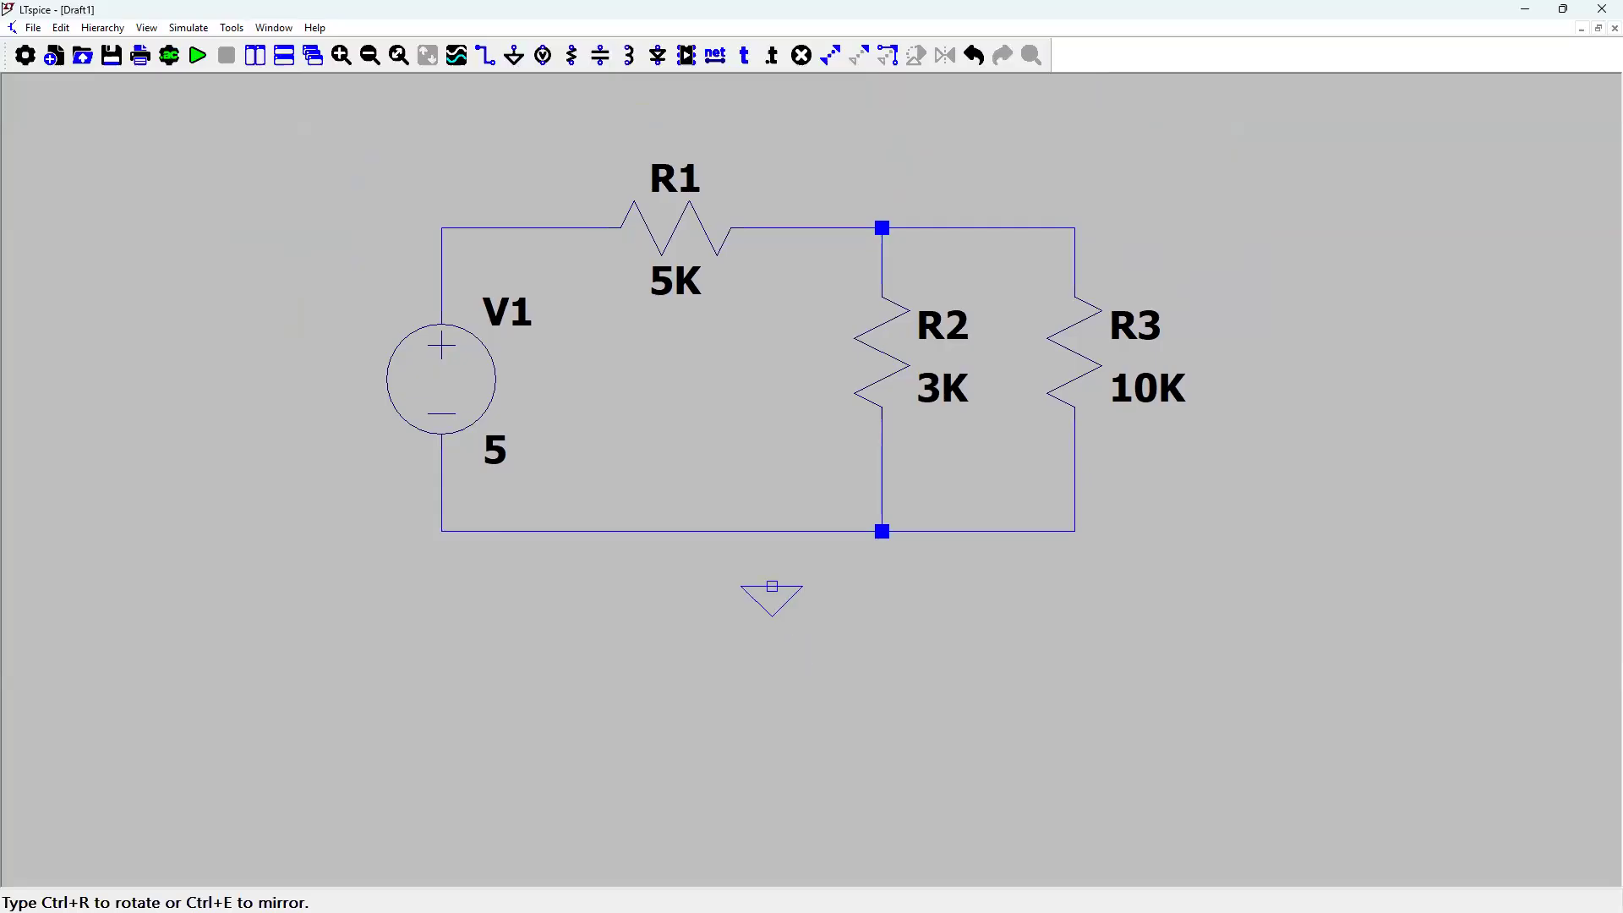
left_click(744, 587)
left_click(491, 58)
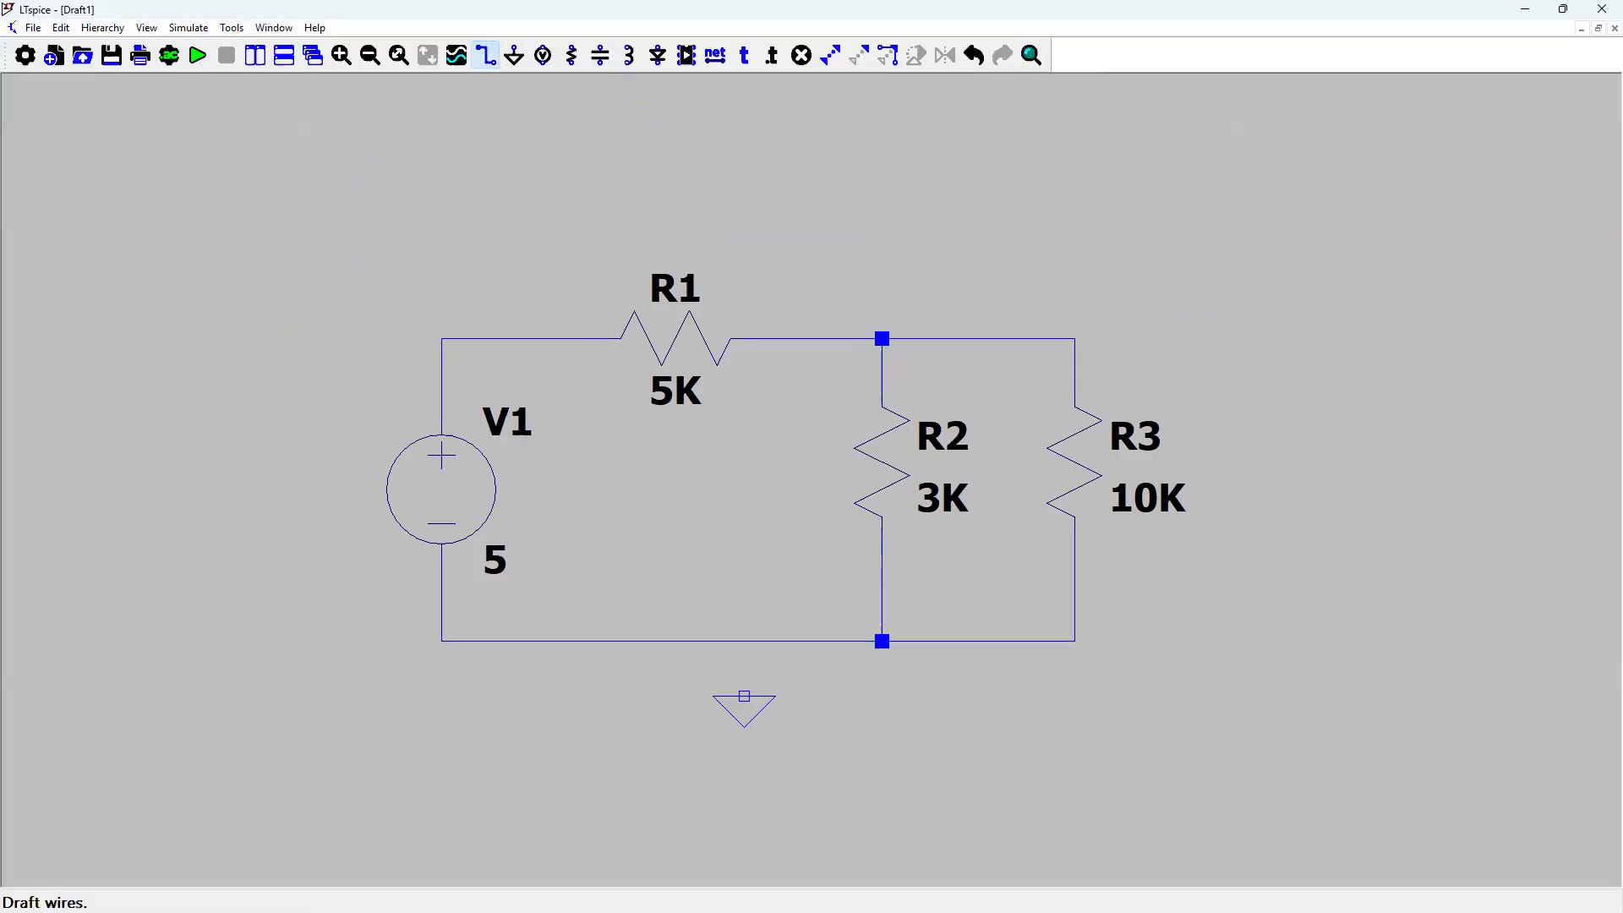
left_click(744, 641)
left_click(744, 695)
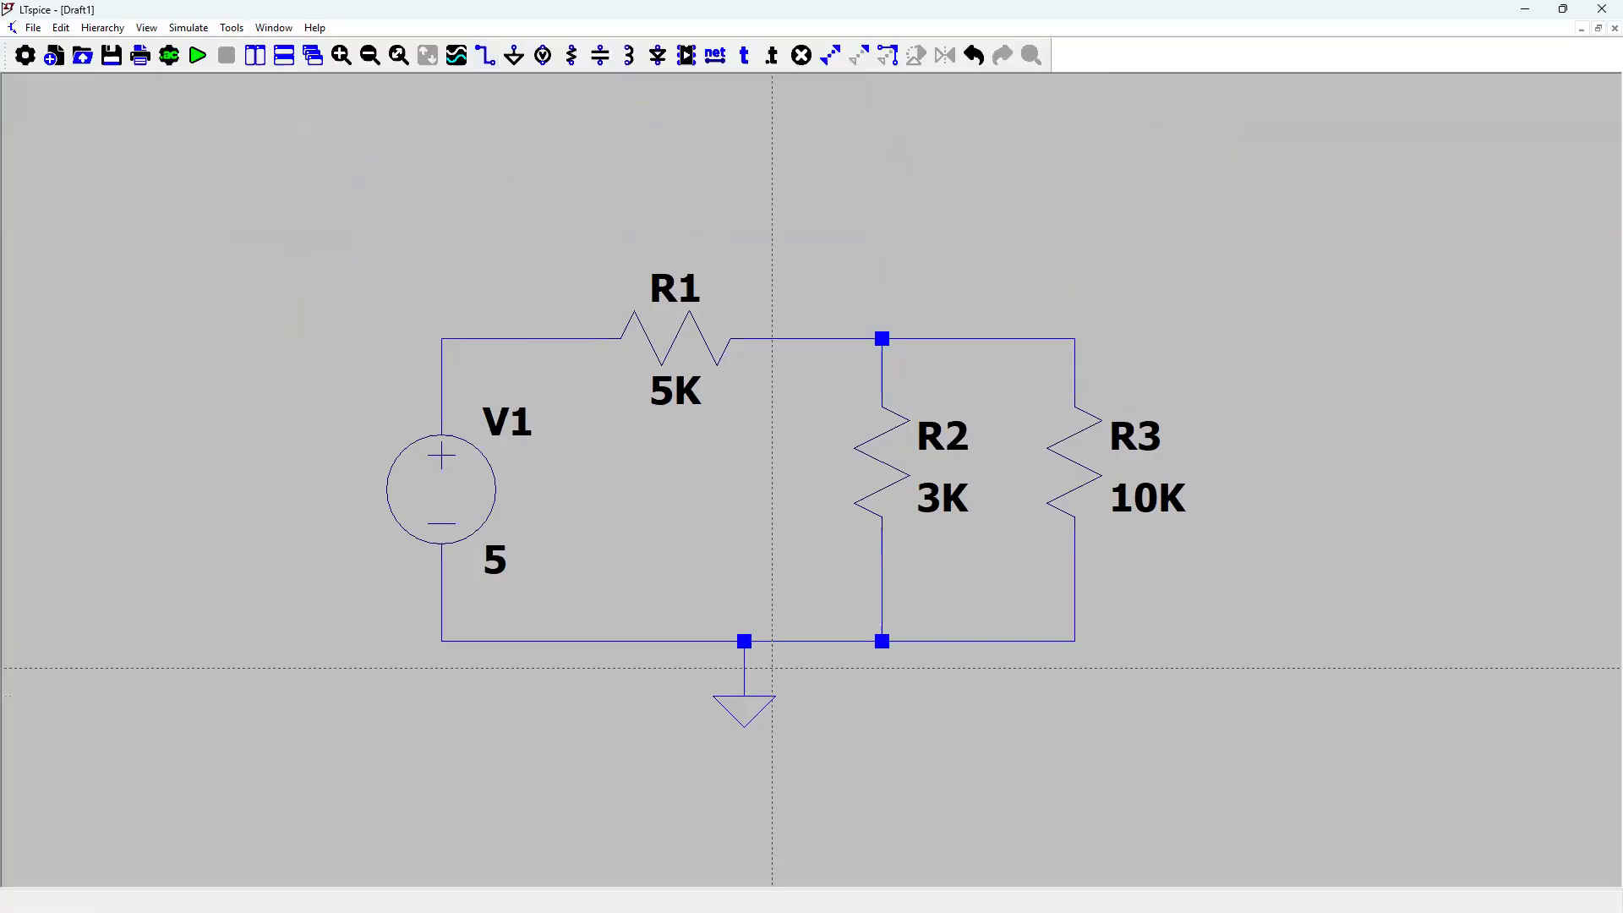
left_click(800, 476)
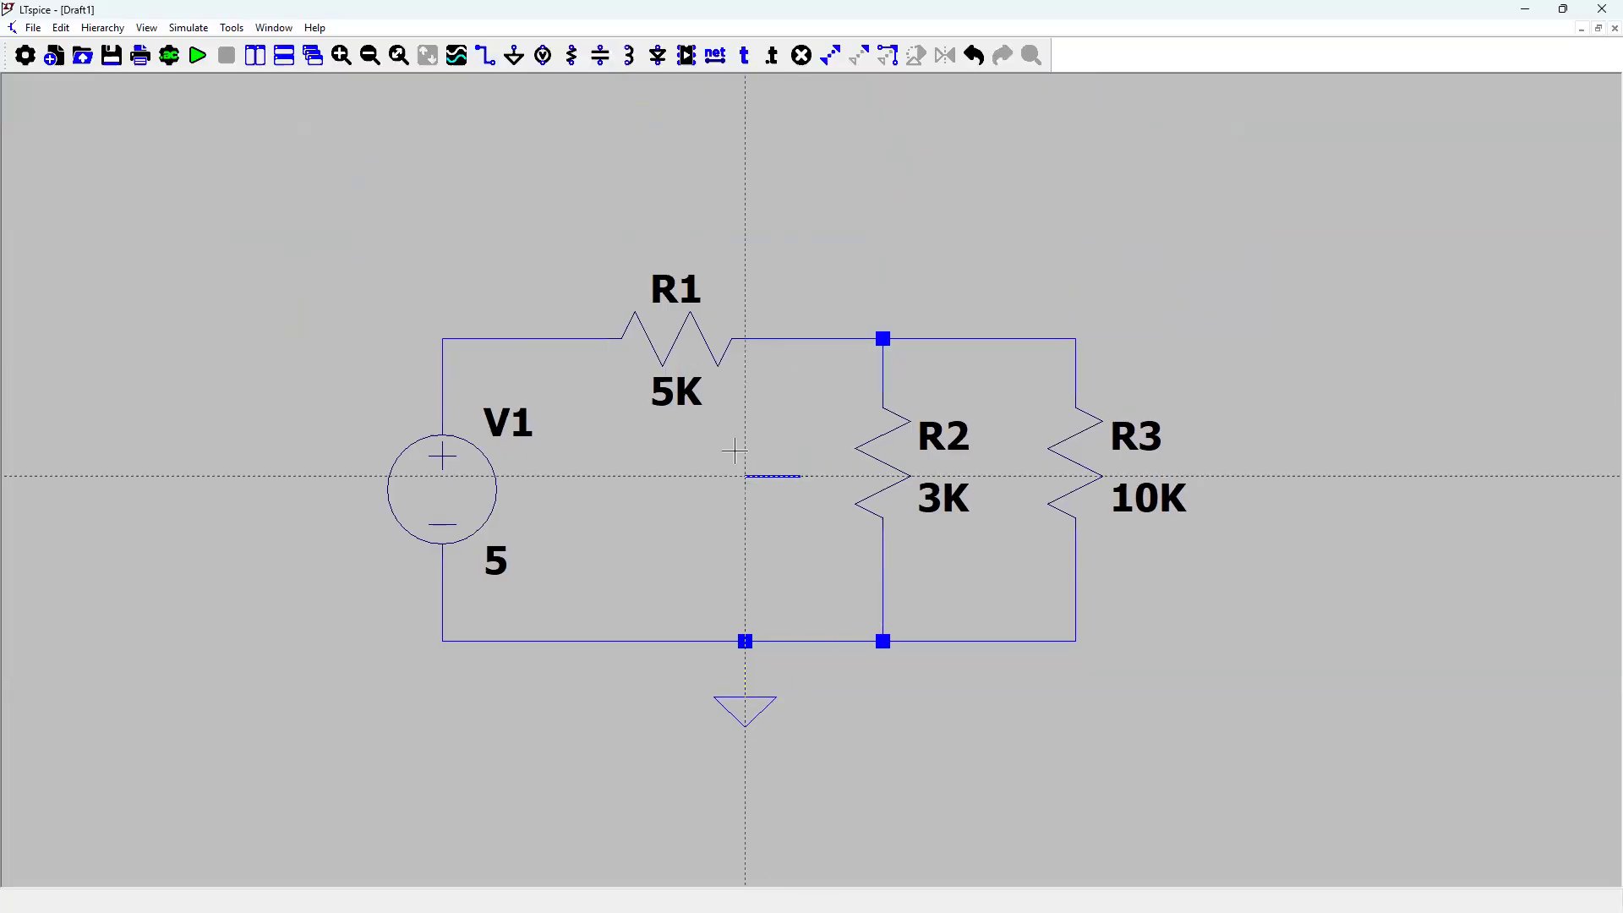
key("Escape")
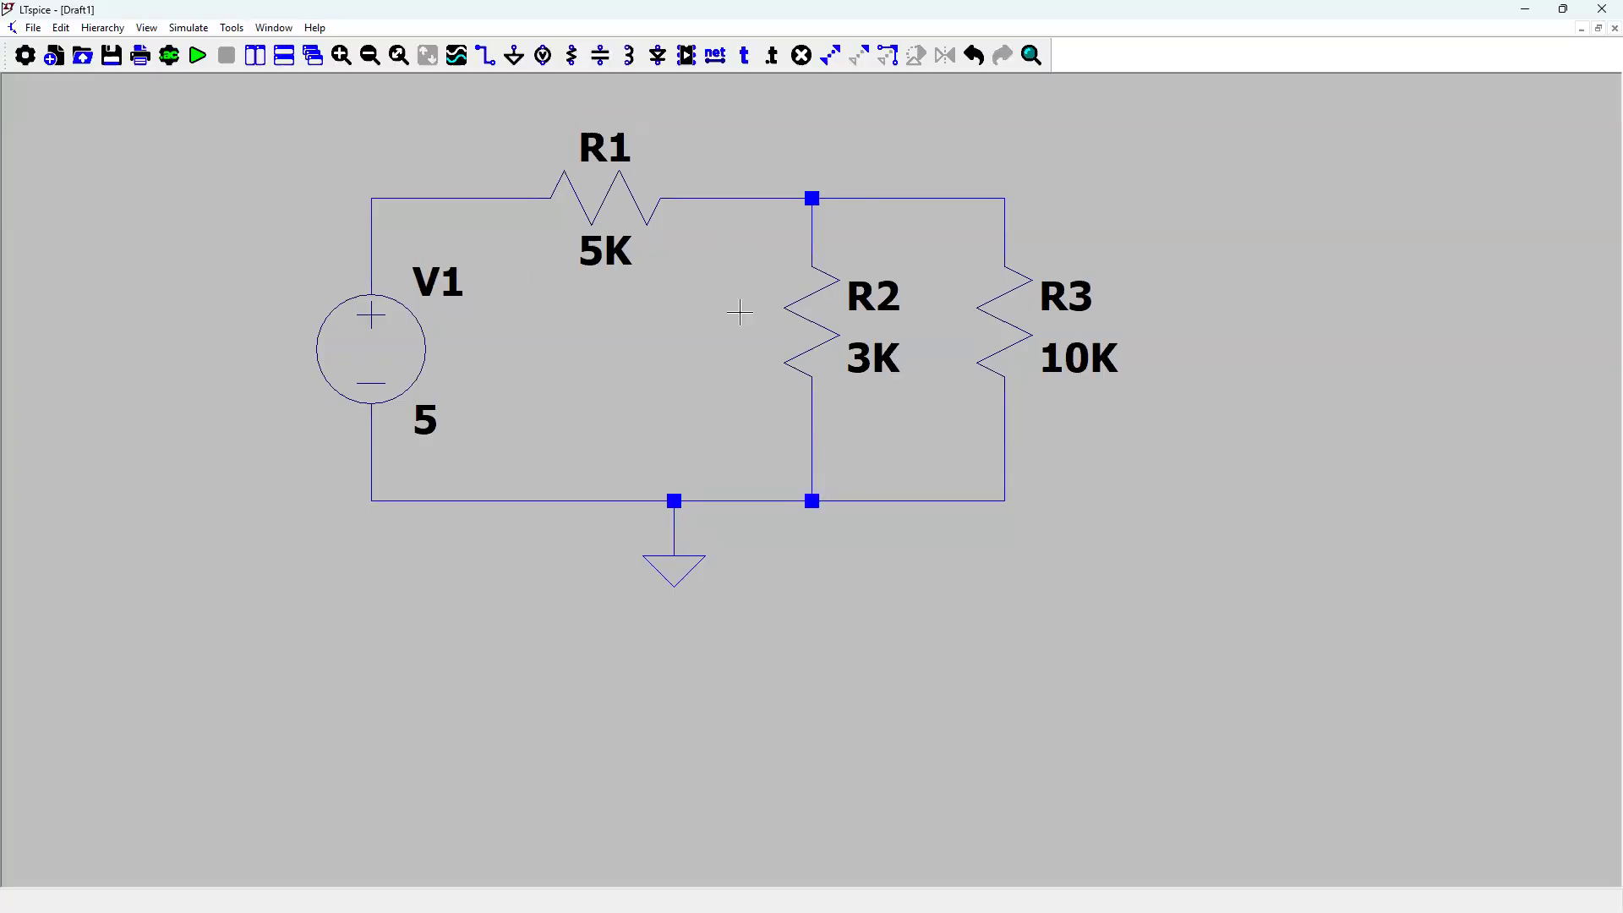
- Configure a DC operating point analysis and place its .op directive below the circuit, near R2 and R3
left_click(171, 57)
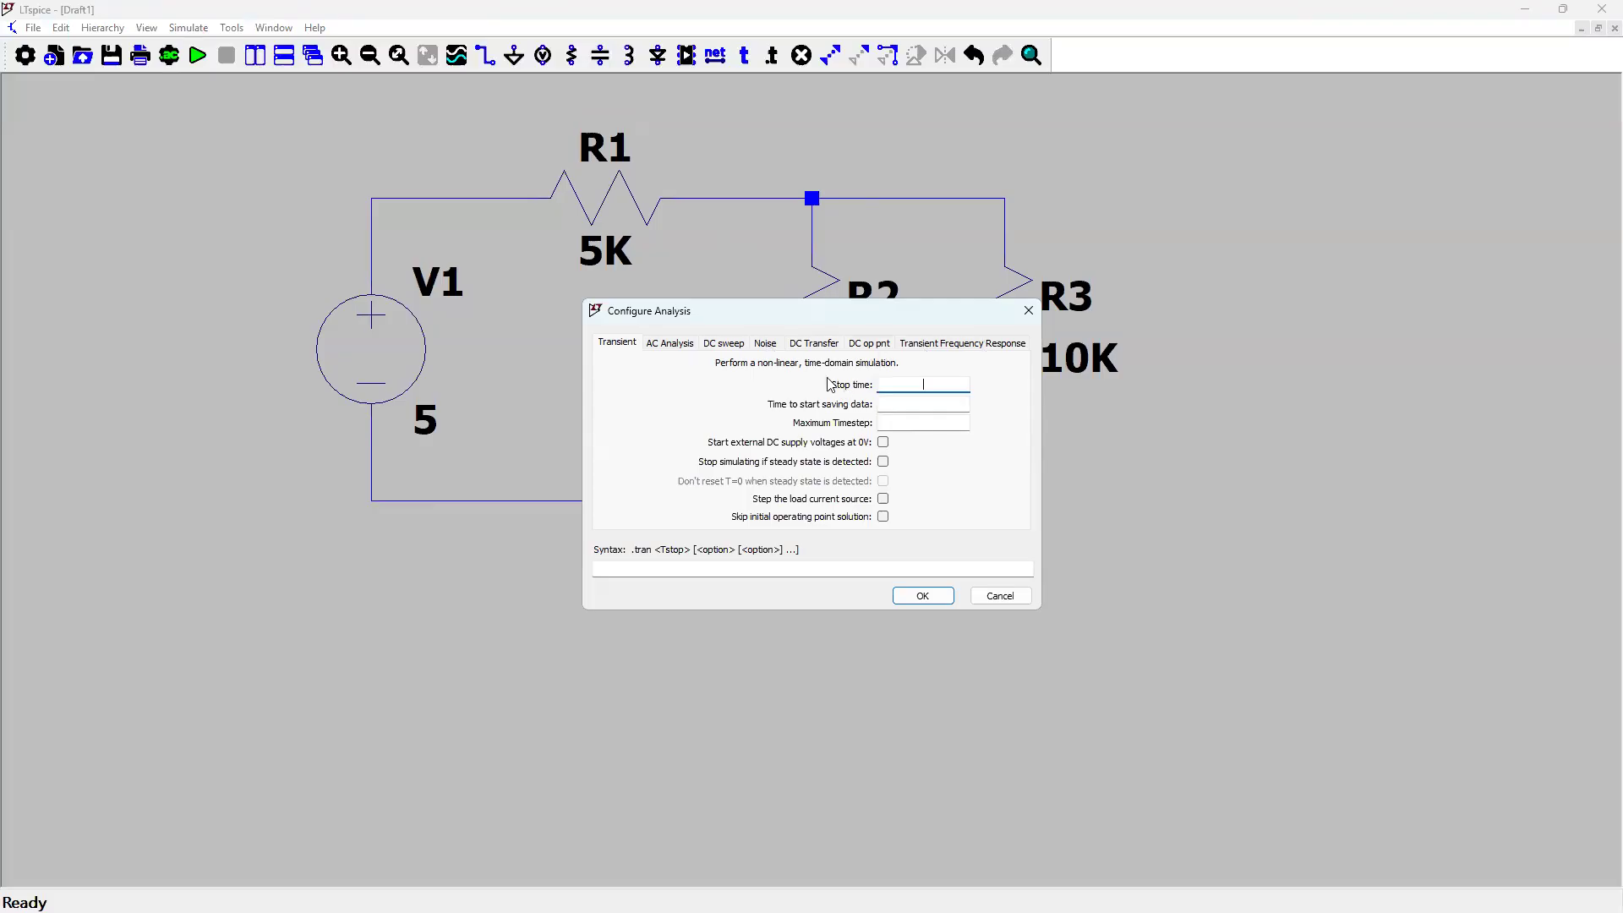
left_click(864, 349)
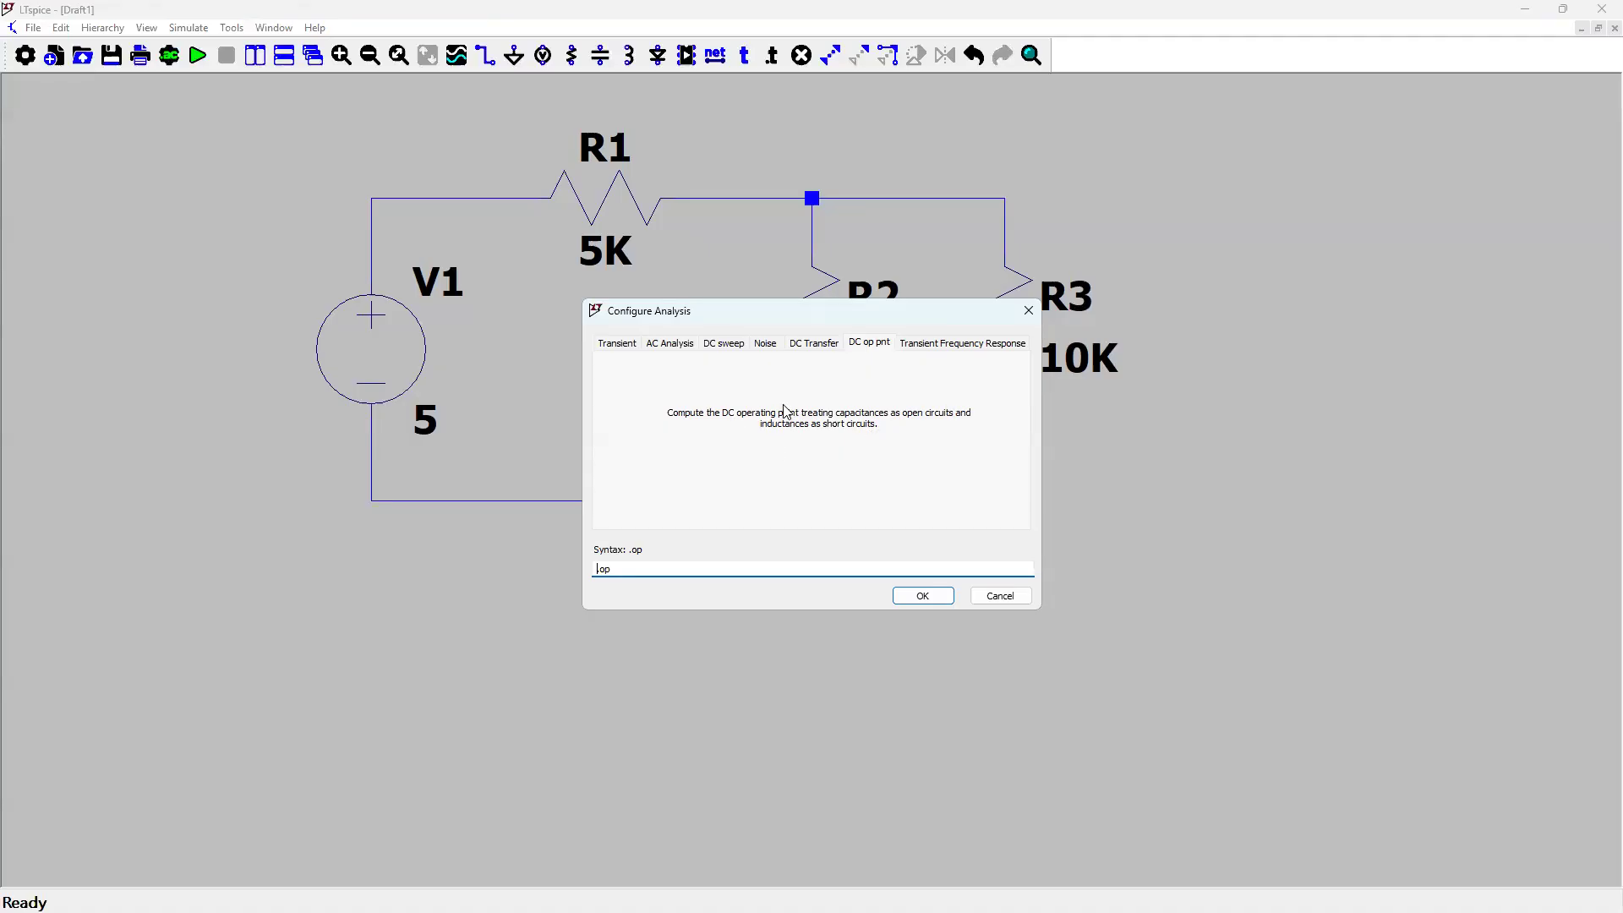
left_click(924, 596)
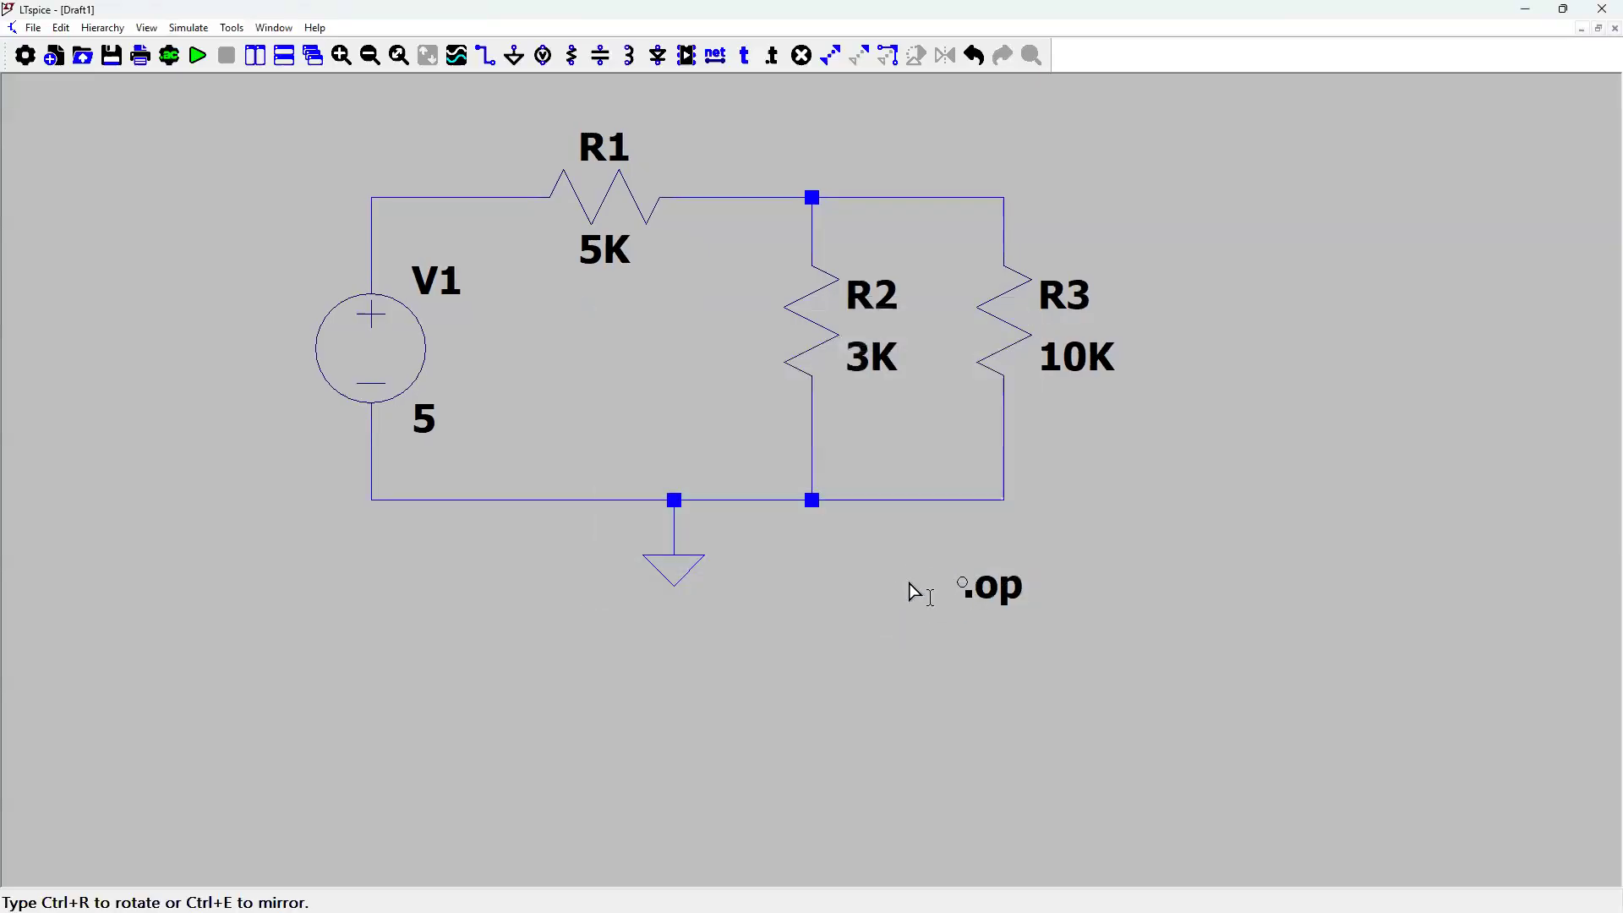
left_click(862, 593)
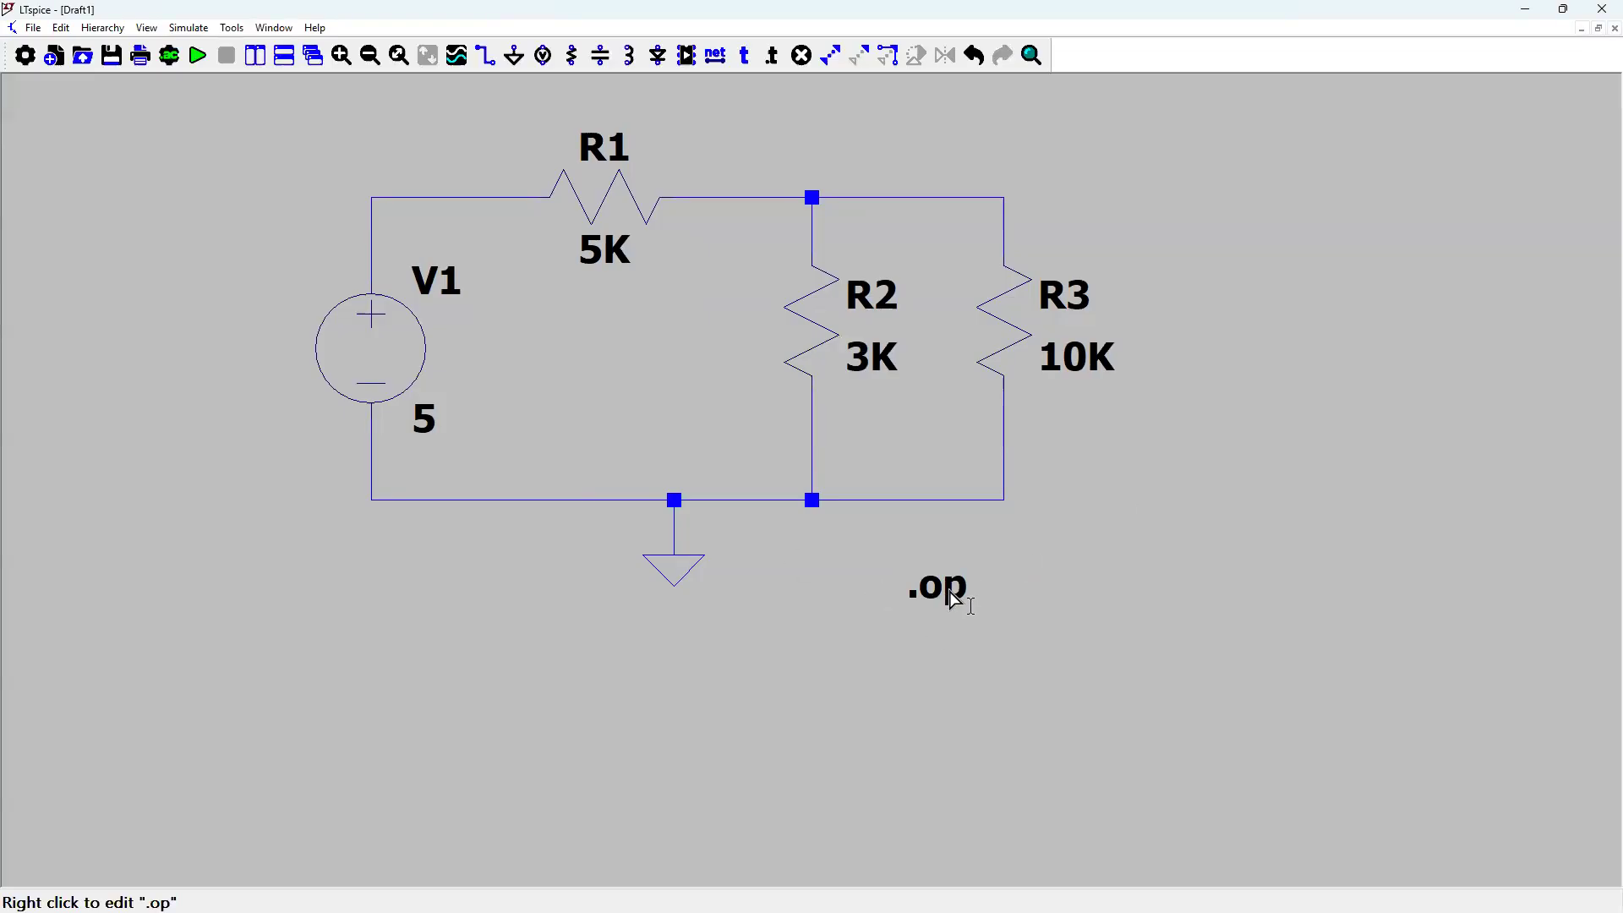
left_click(175, 64)
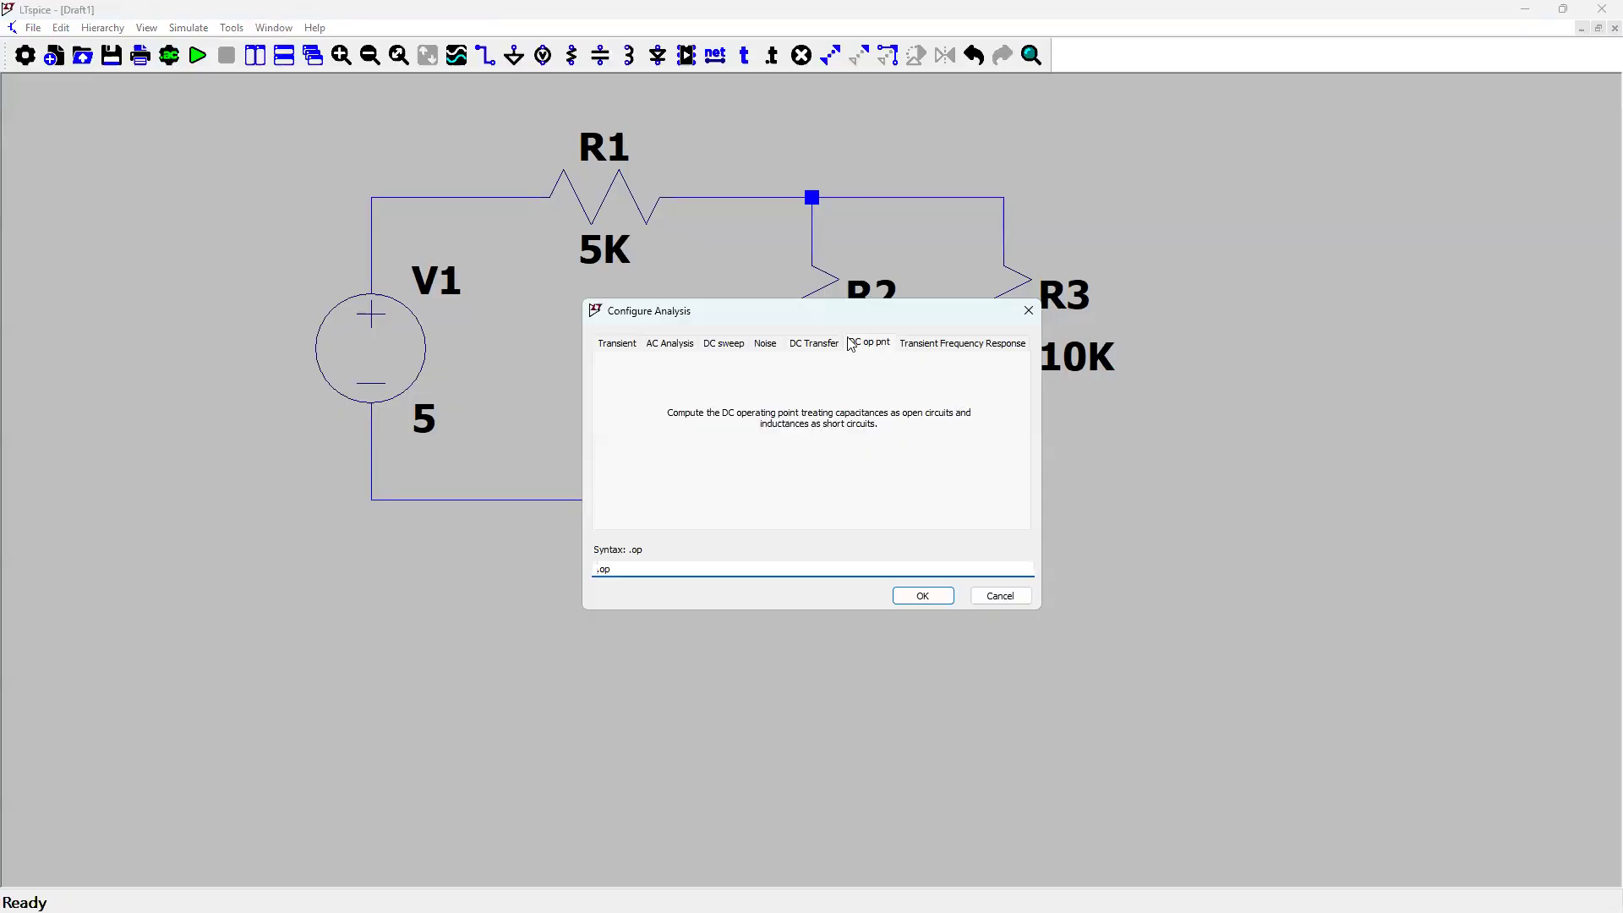
left_click(1000, 596)
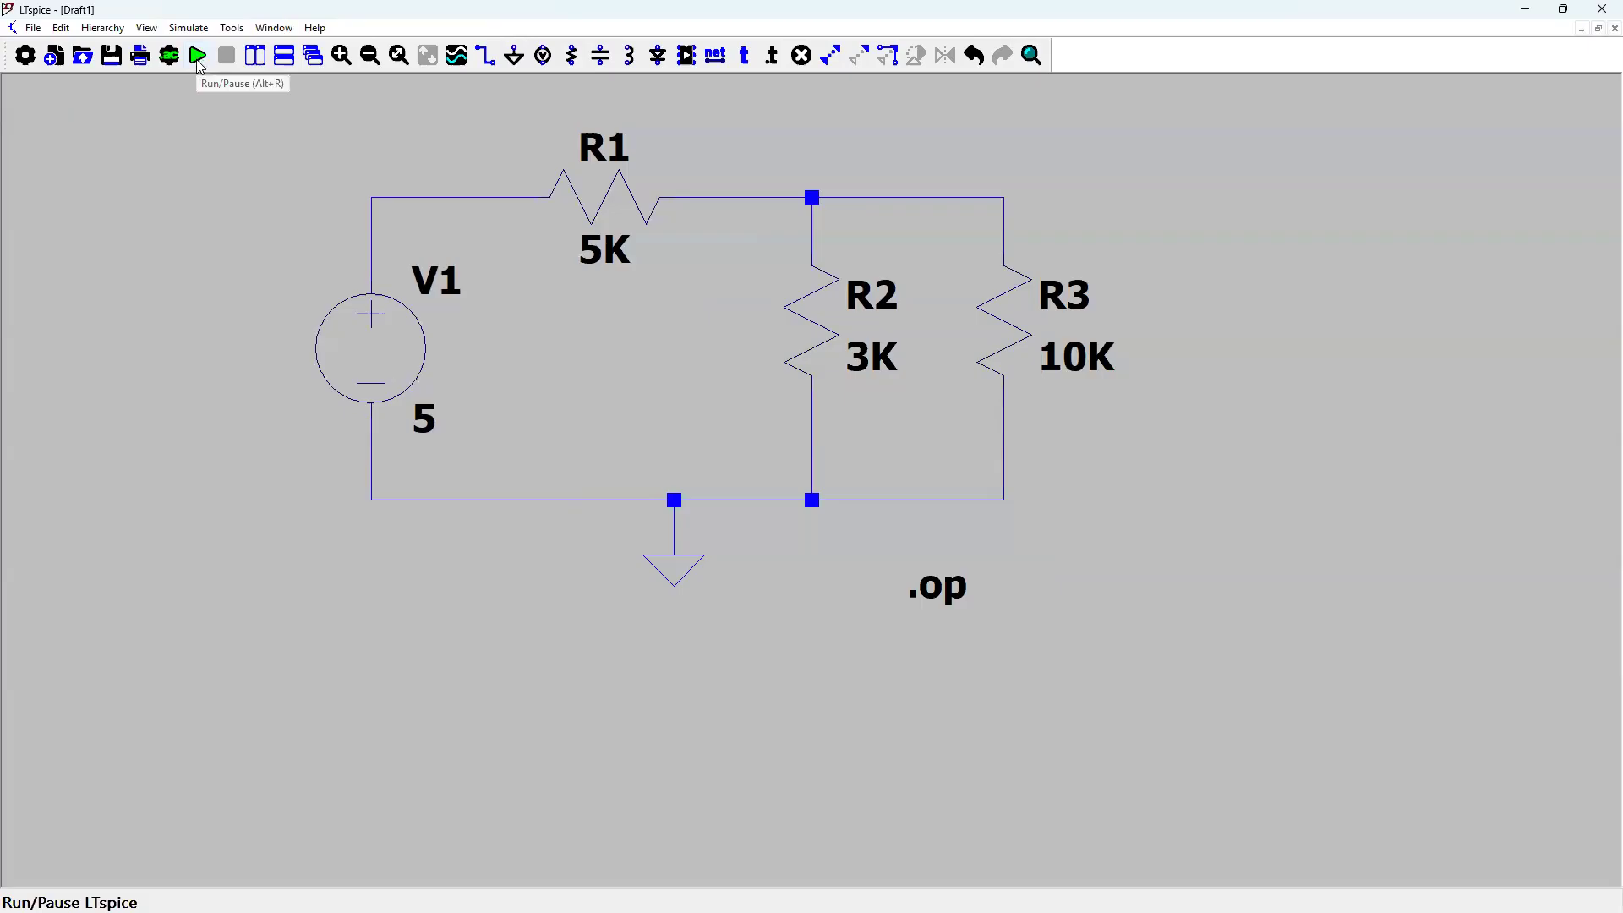
- Run the operating point simulation, examine the node voltages and device currents beside the schematic, and close the results
left_click(199, 57)
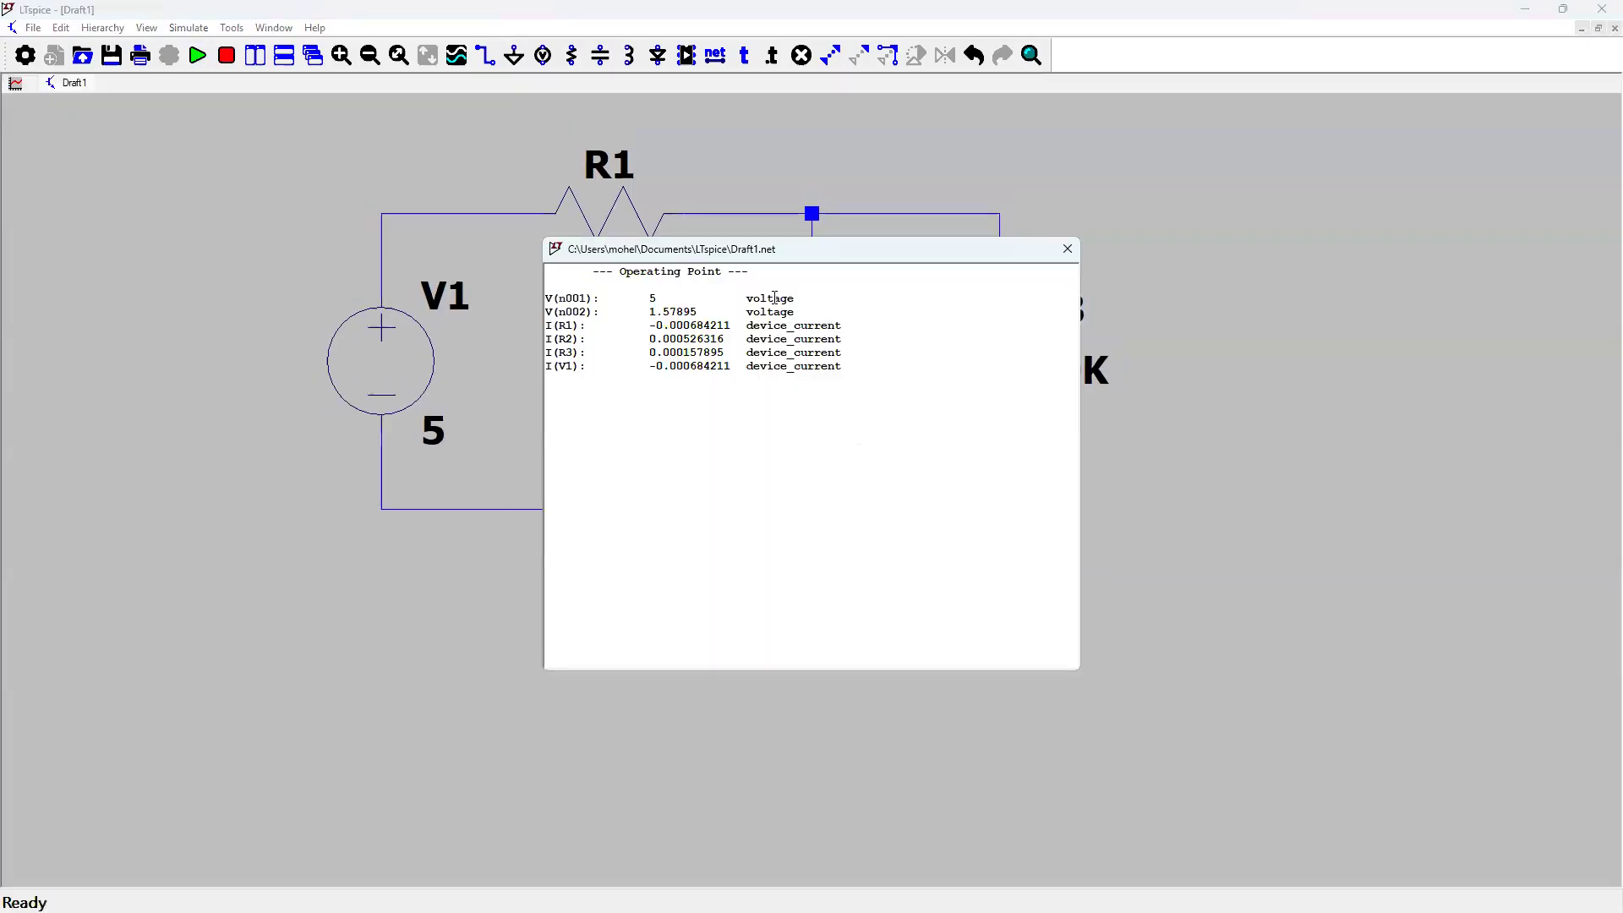
left_click_drag(824, 259, 1232, 278)
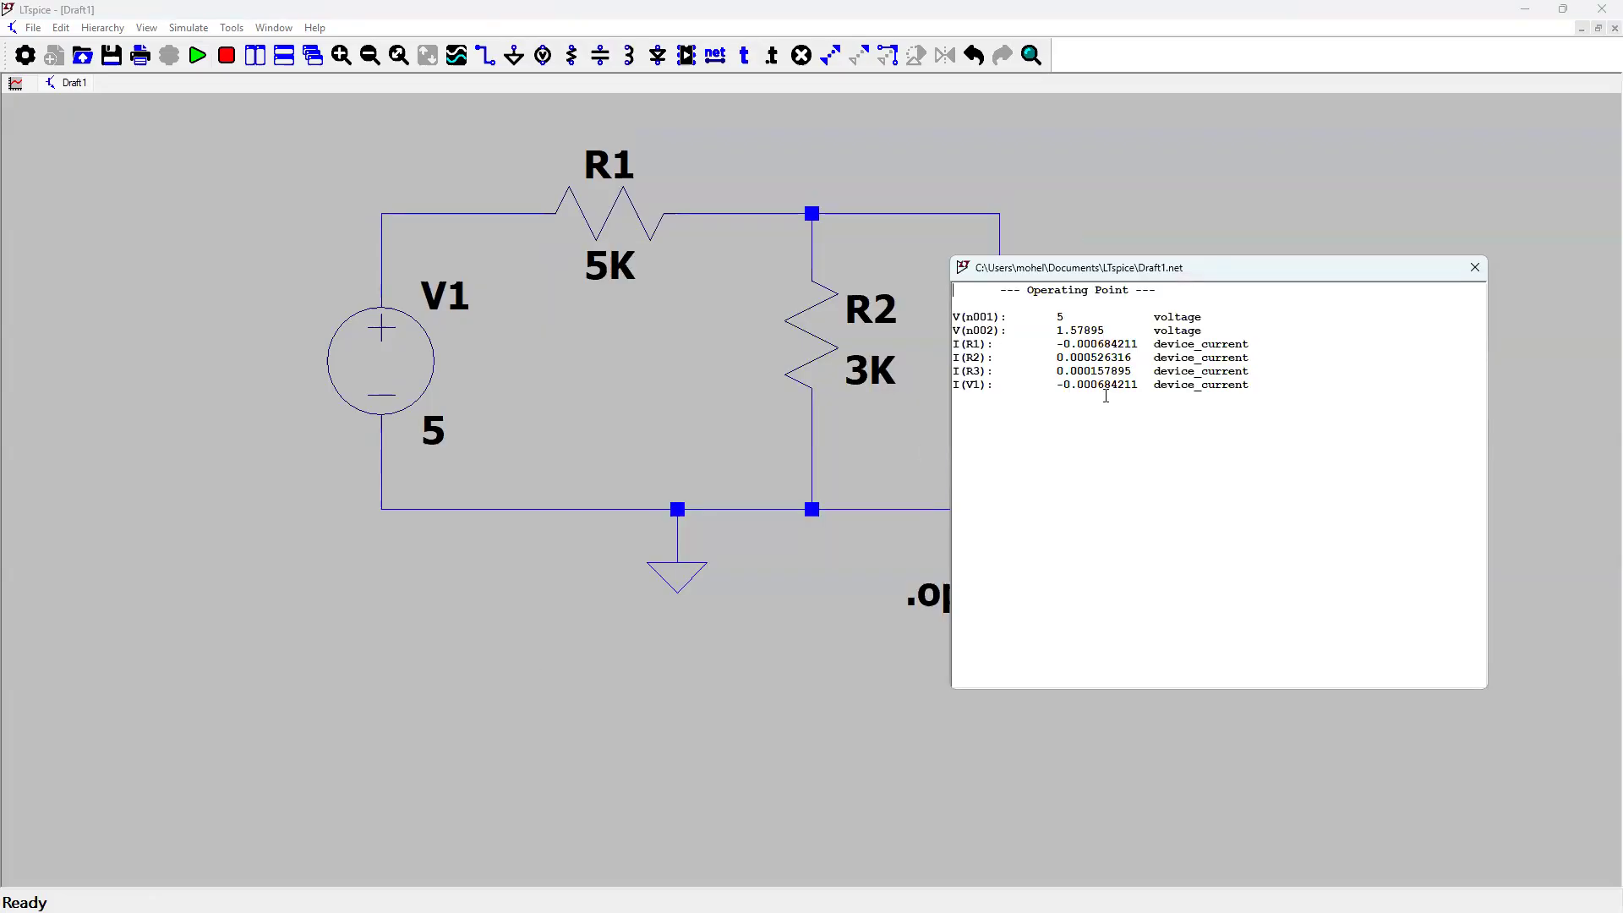
left_click(943, 363)
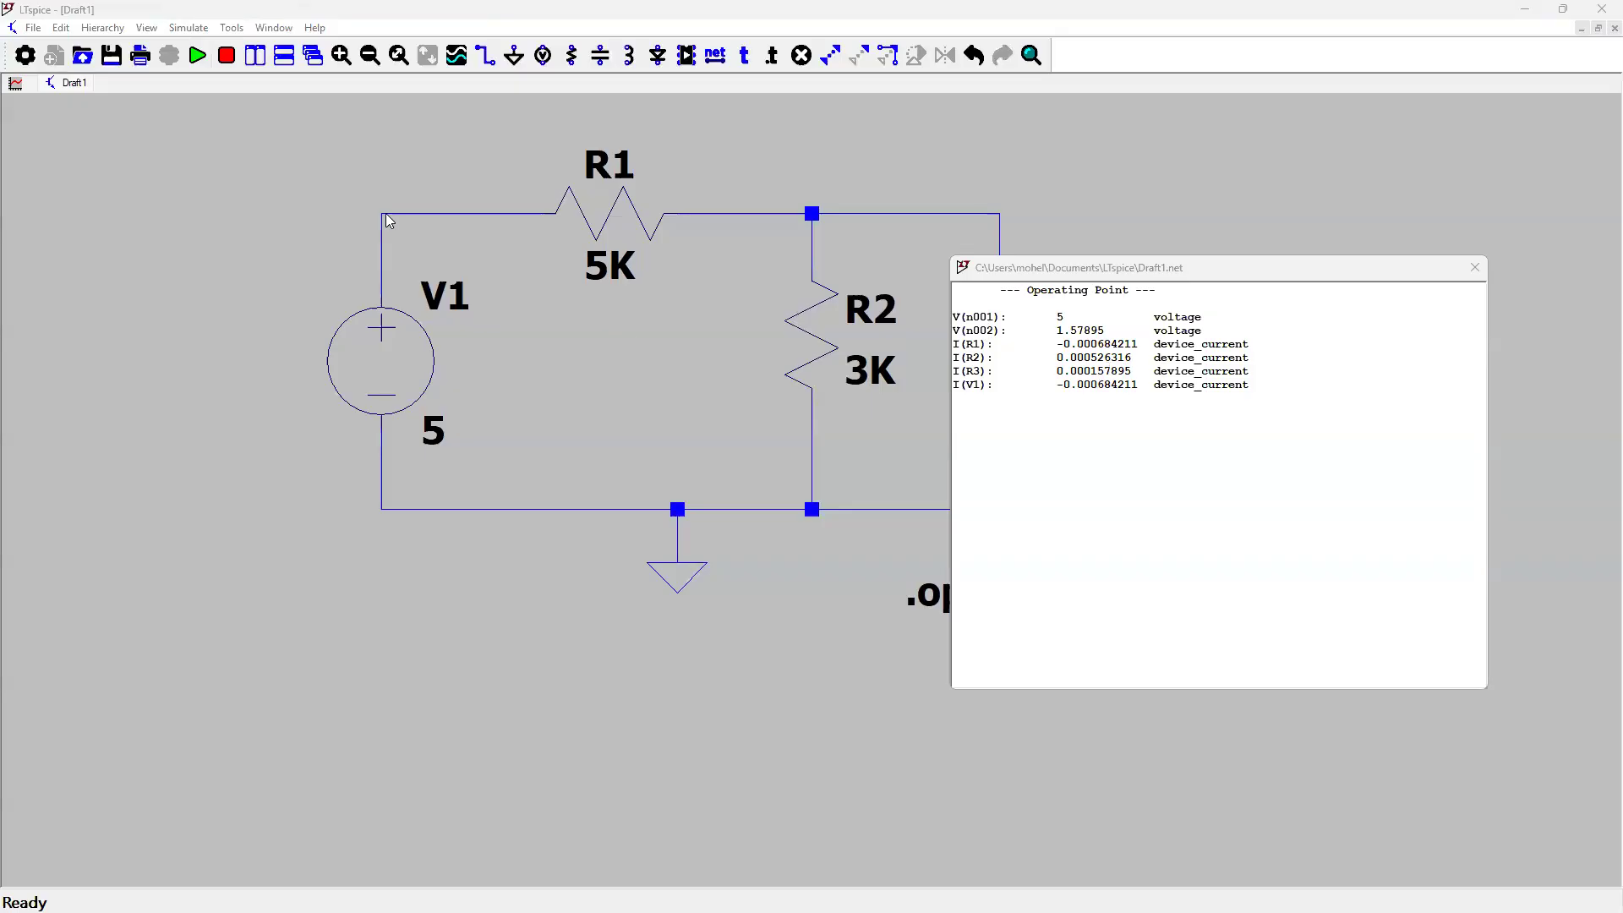
left_click(1475, 269)
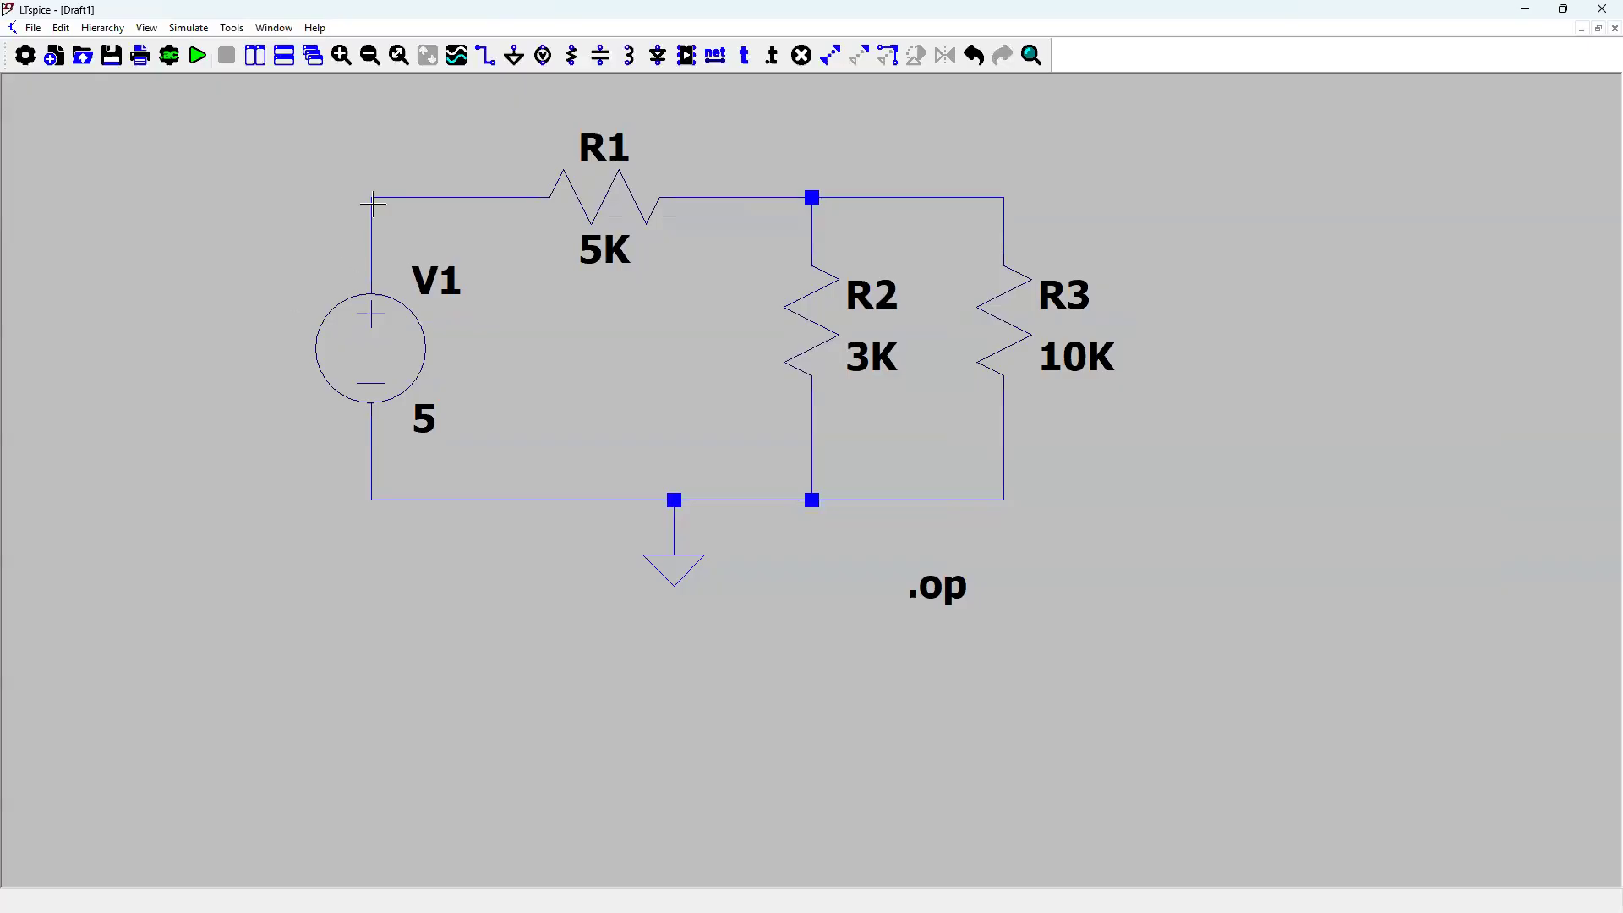
- Check the DC operating point readings at V1's upper node, the R1–R2 junction and the bottom wire, and rerun the simulation
mouse_move(372, 199)
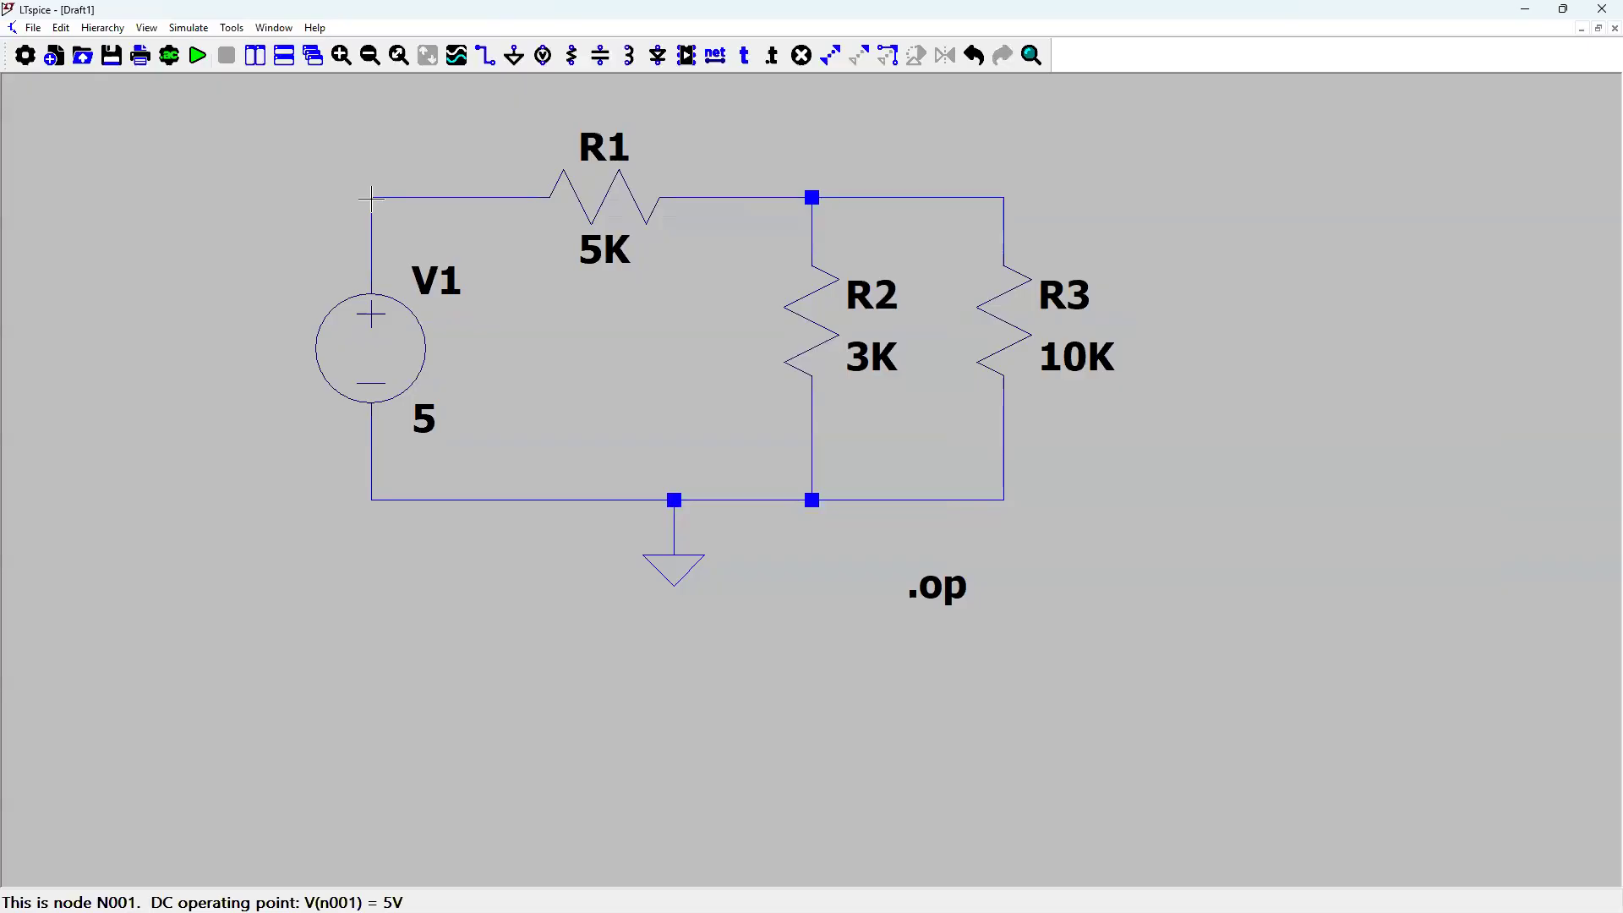
mouse_move(816, 197)
mouse_move(985, 495)
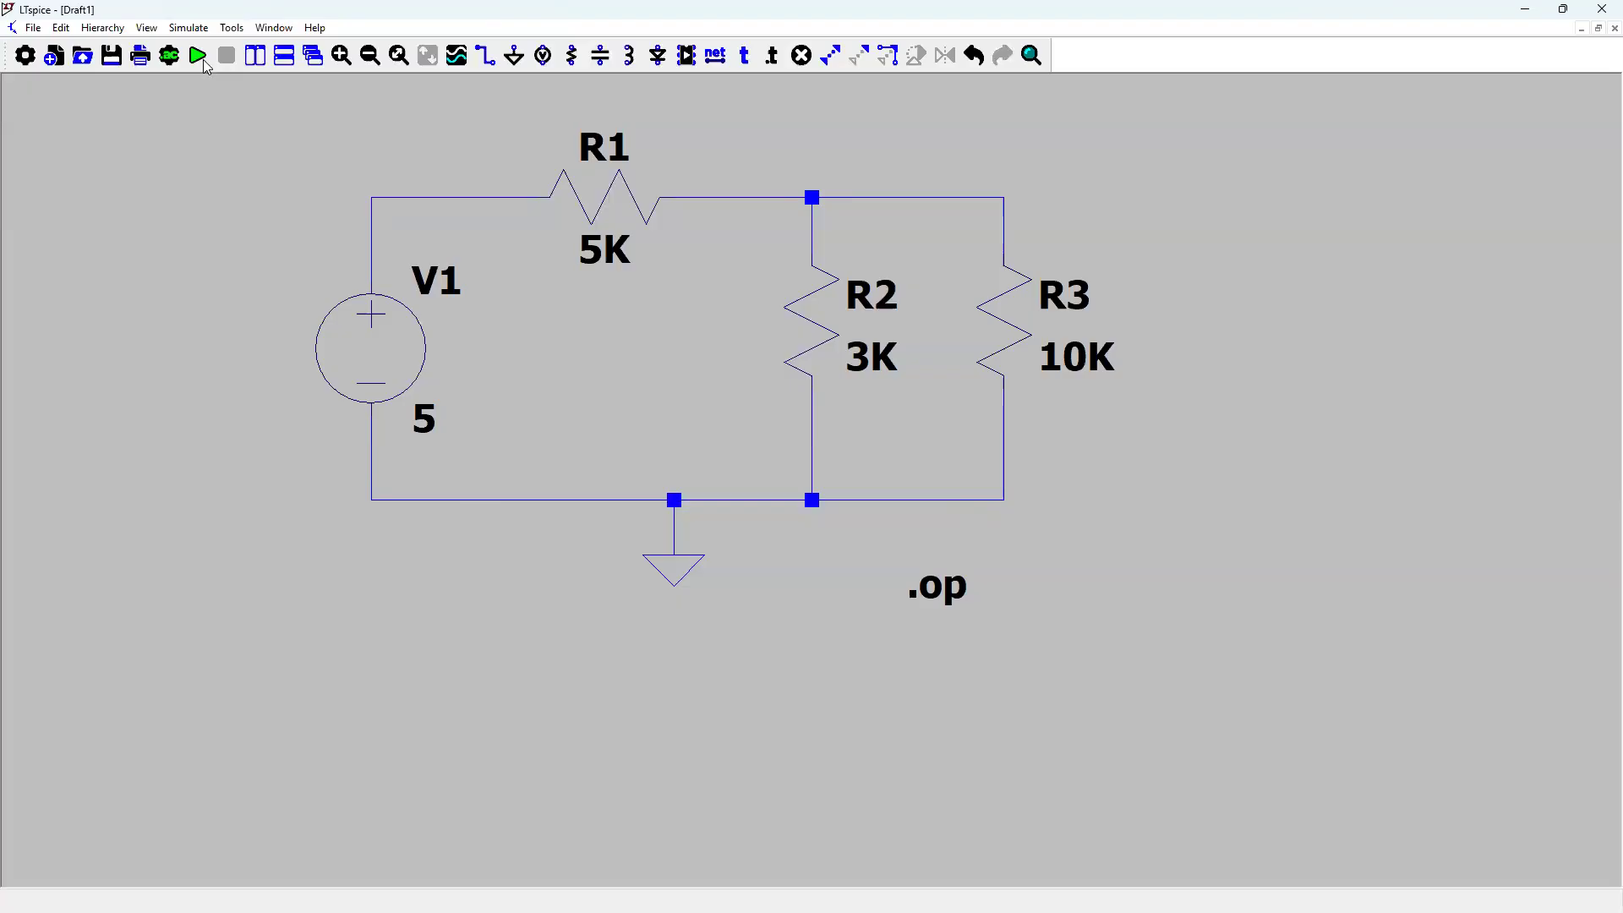
left_click(199, 57)
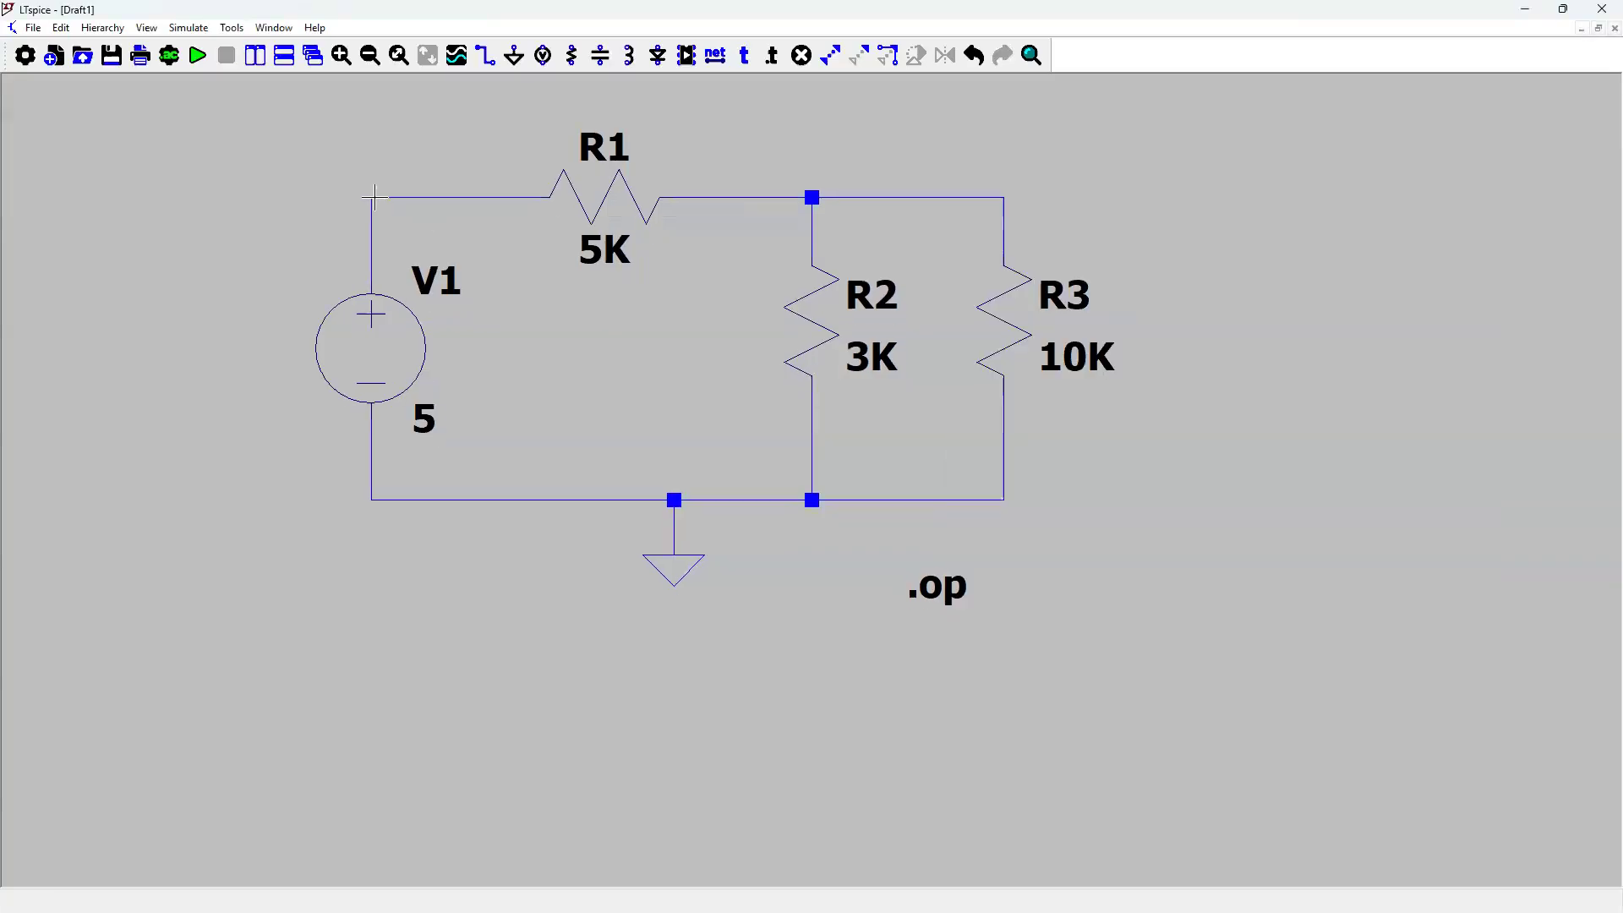
- Place an .op data label on the wire between V1 and R1, leaving its default expression in place
mouse_move(369, 197)
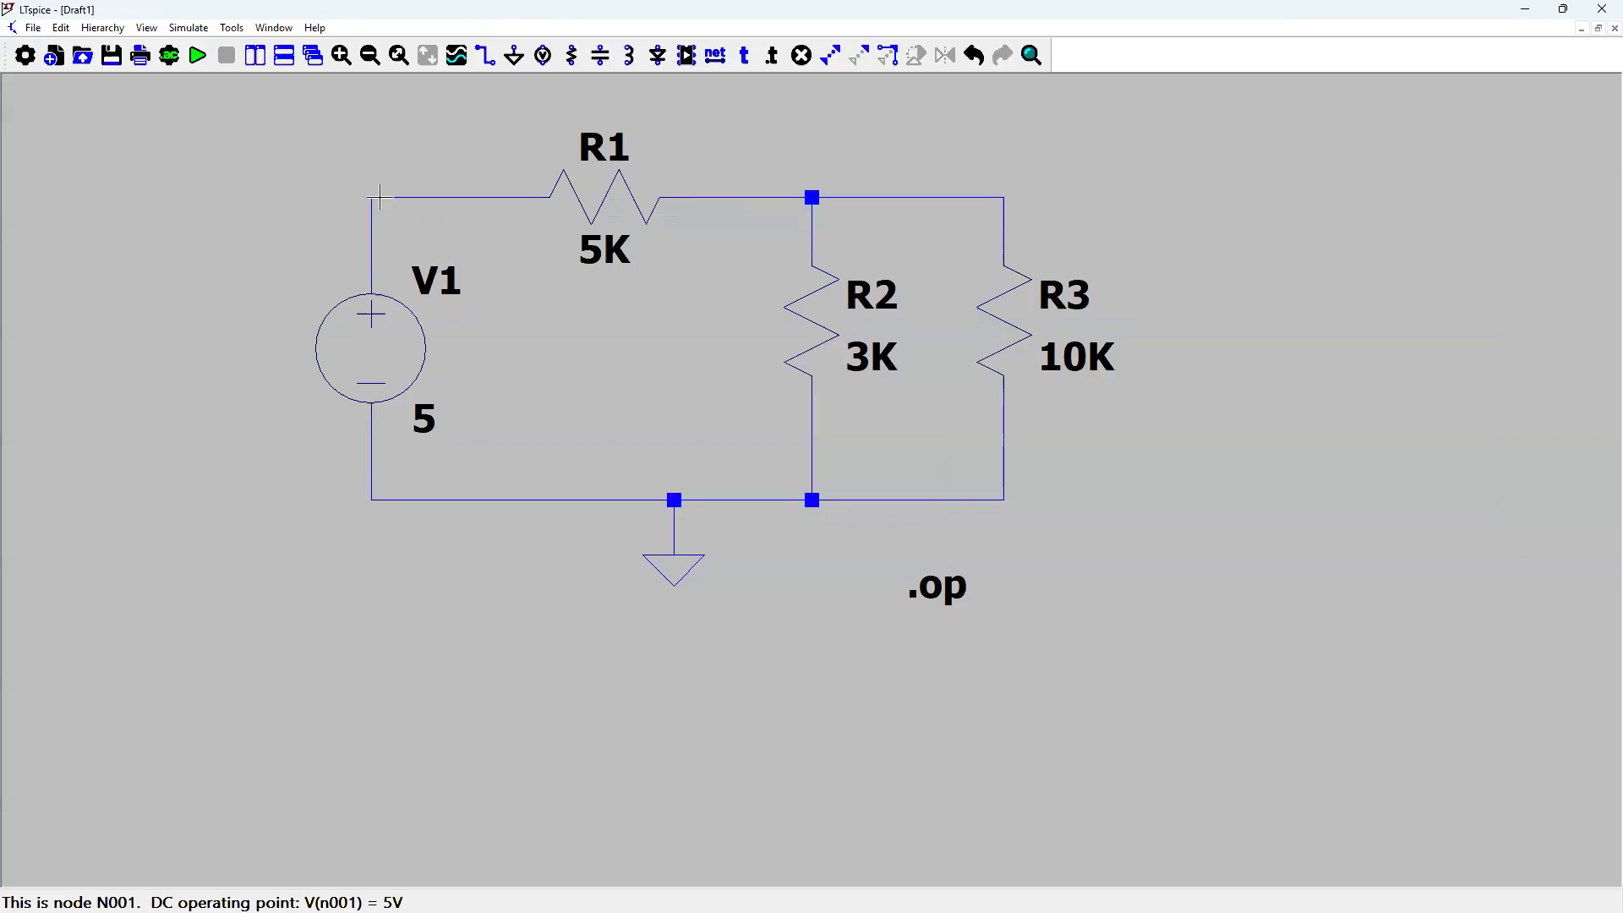
right_click(379, 197)
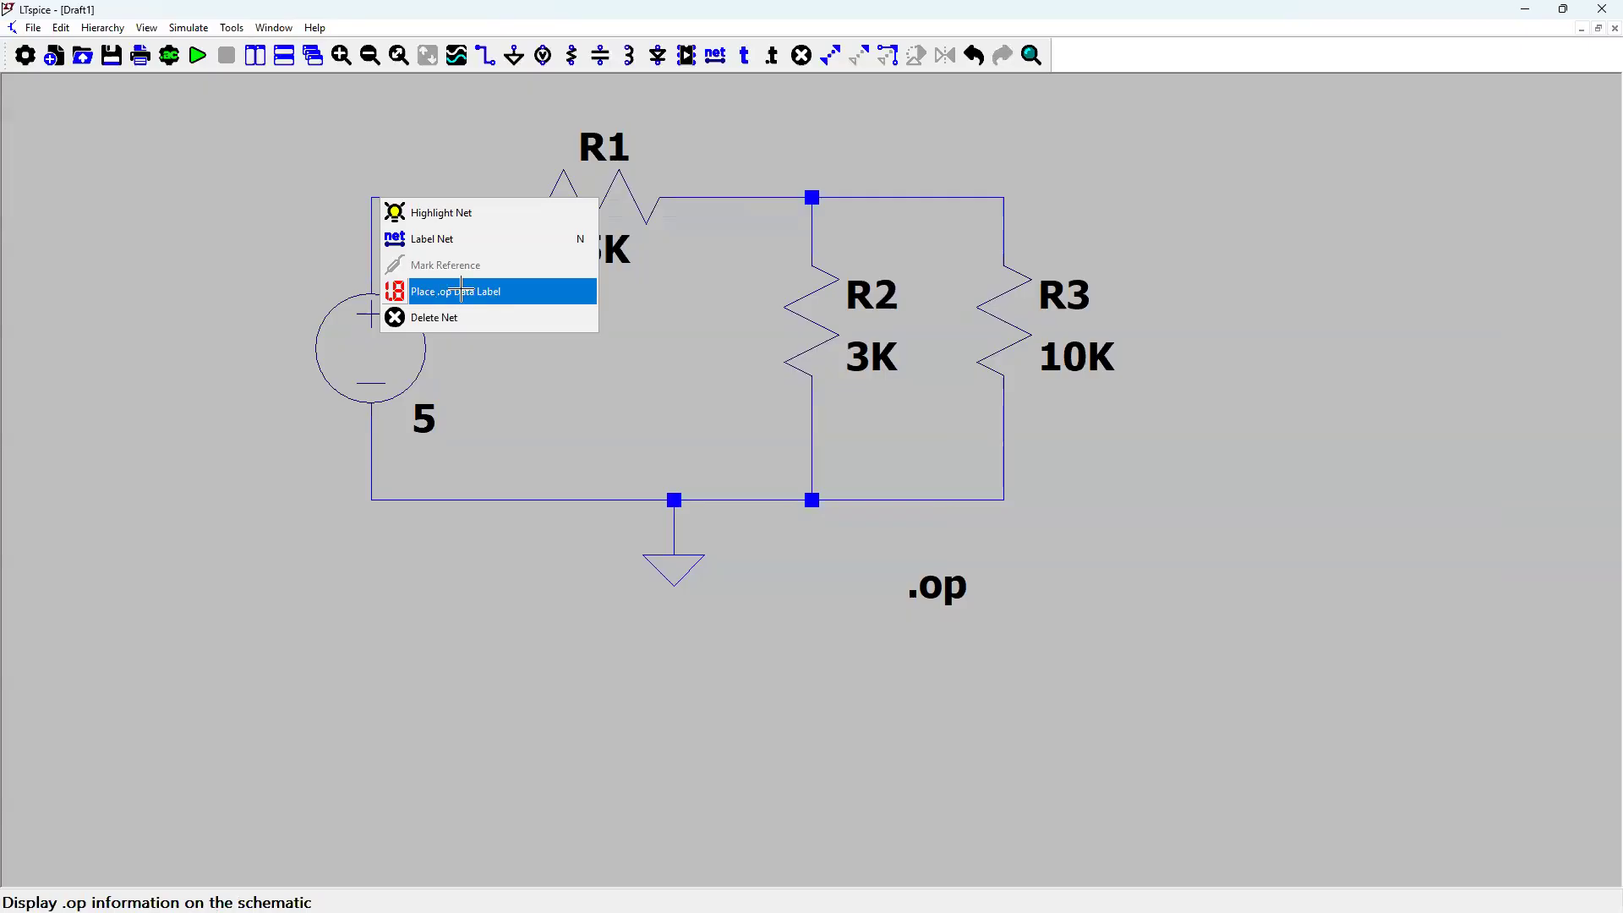
left_click(461, 292)
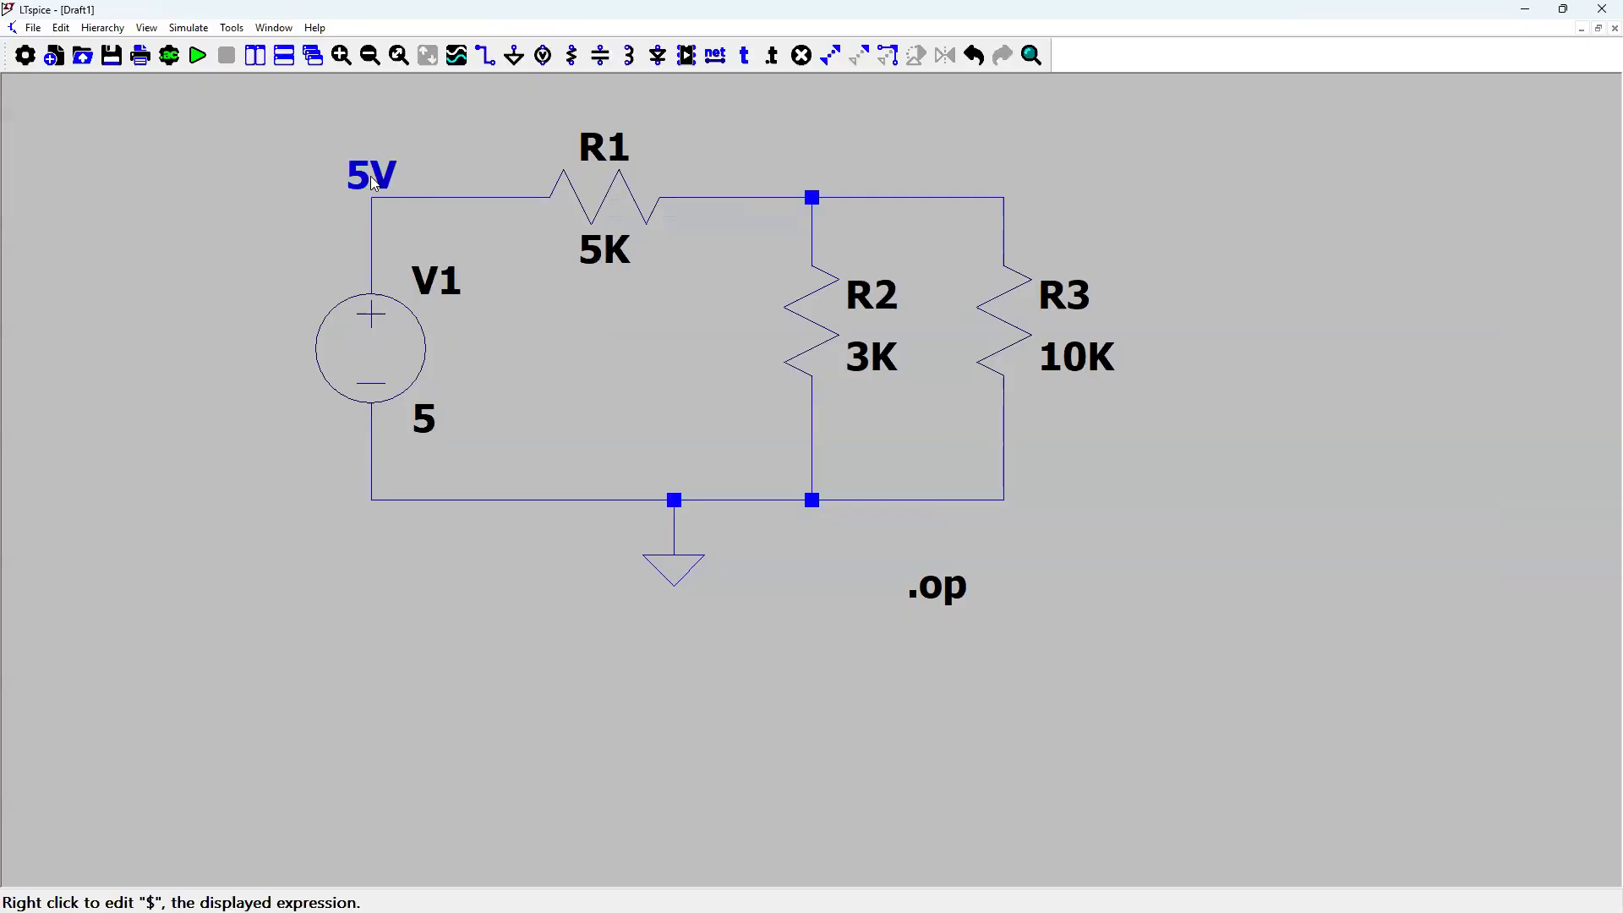
right_click(377, 181)
left_click(953, 357)
- Change the expression of the data label above V1 to I(V1), removing the default $ alias
right_click(389, 177)
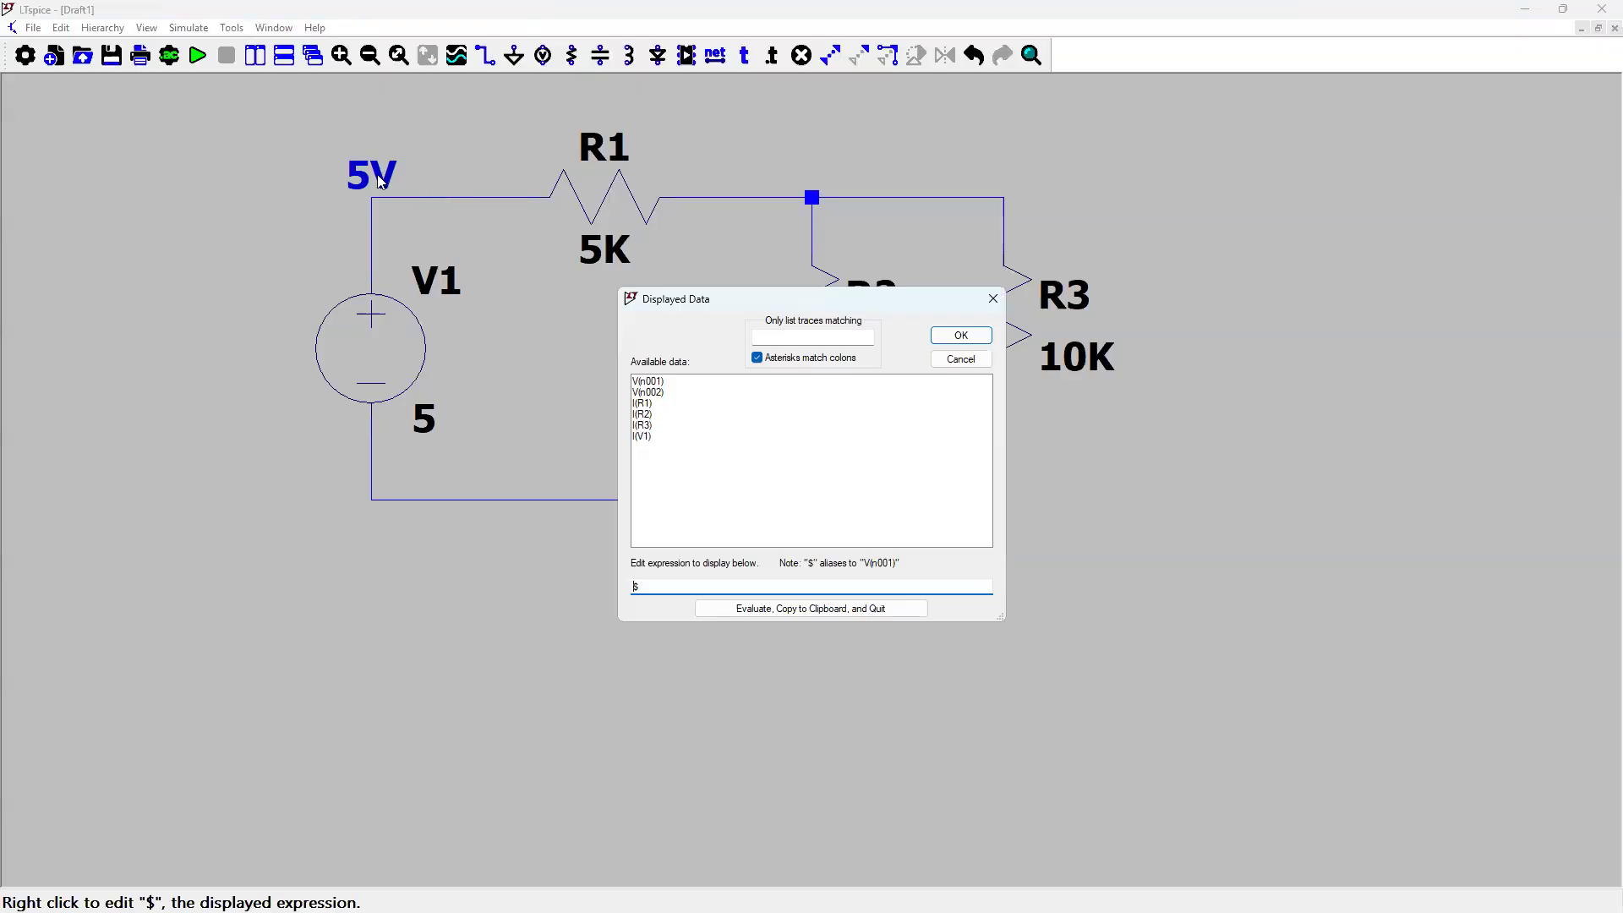
left_click(641, 437)
left_click(947, 341)
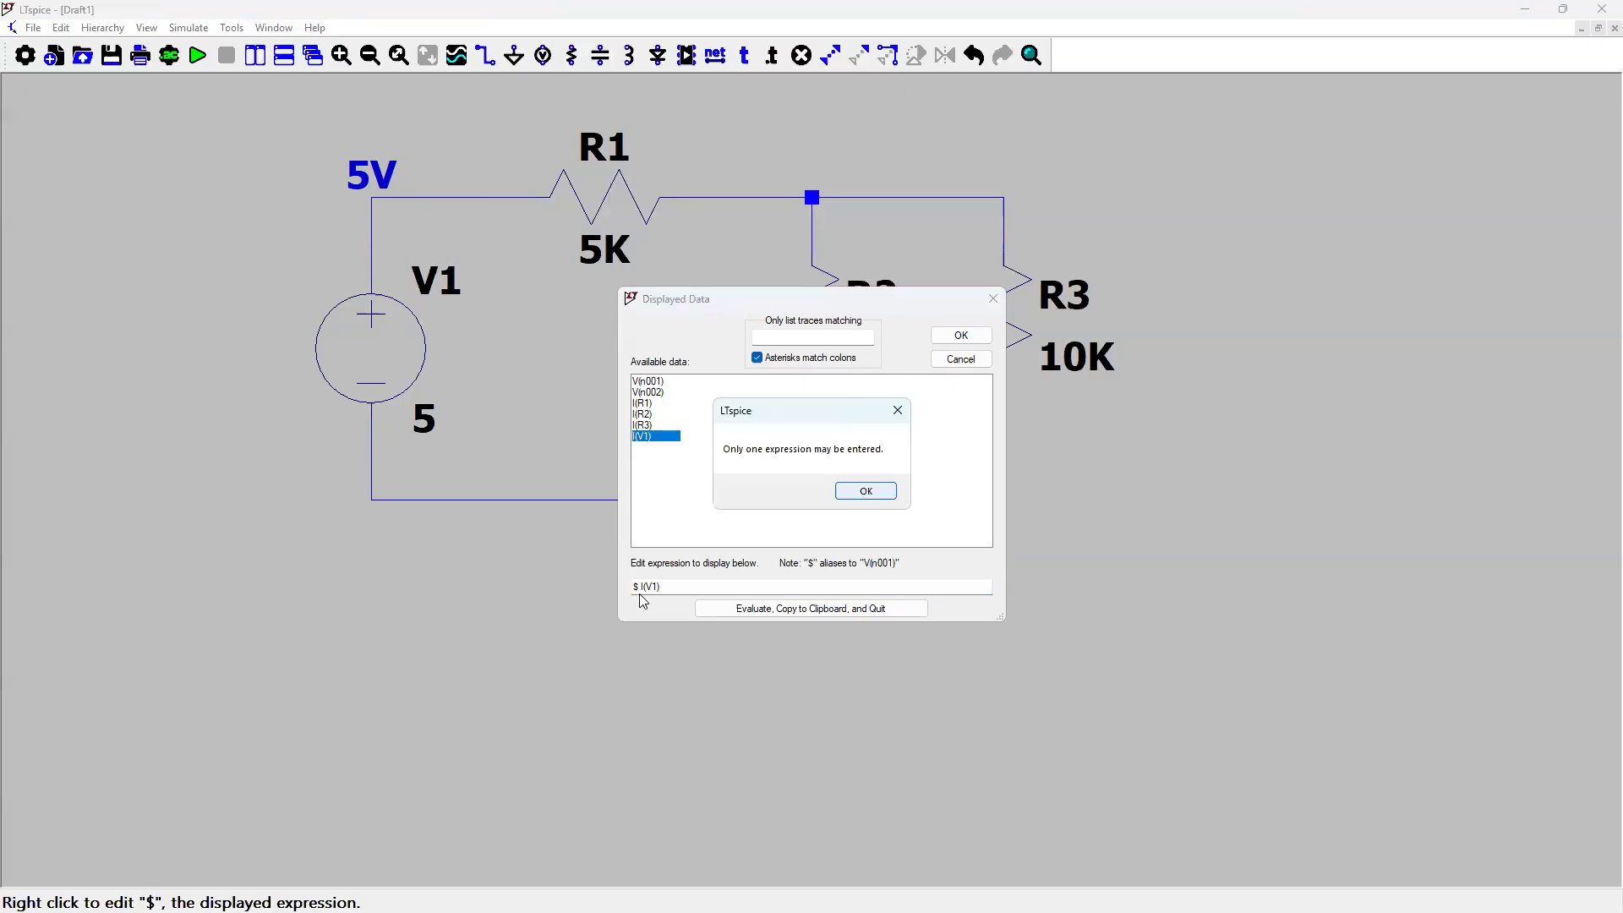
key("Return")
left_click_drag(640, 586, 588, 583)
key("BackSpace")
left_click(968, 336)
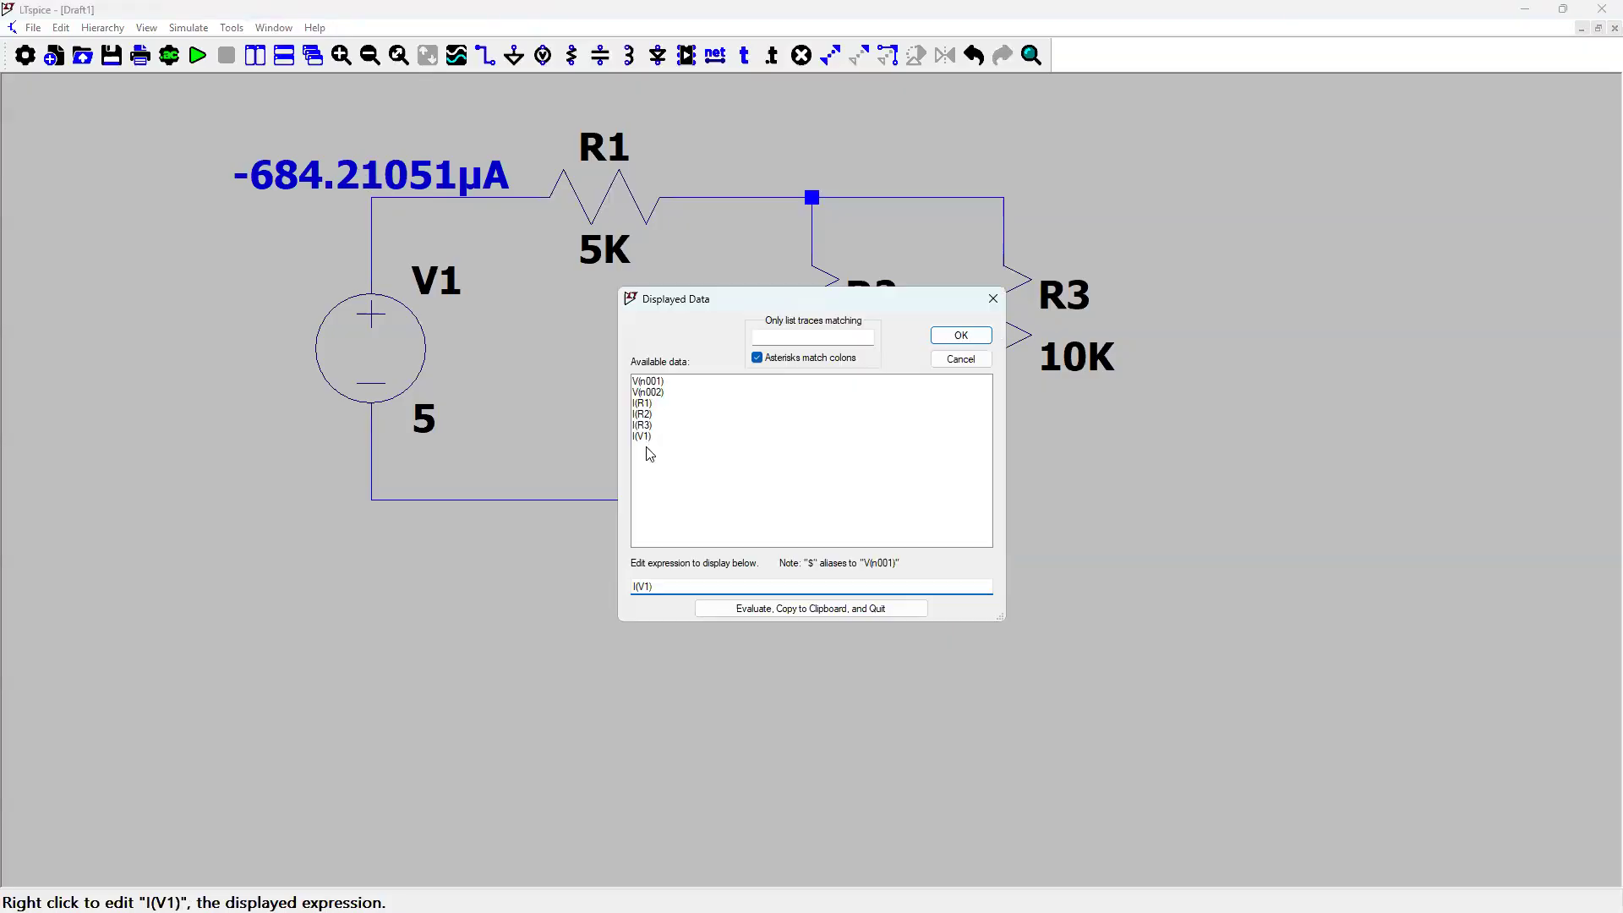
- Set the data label above V1 to display V(n001) as its only expression
double_click(649, 382)
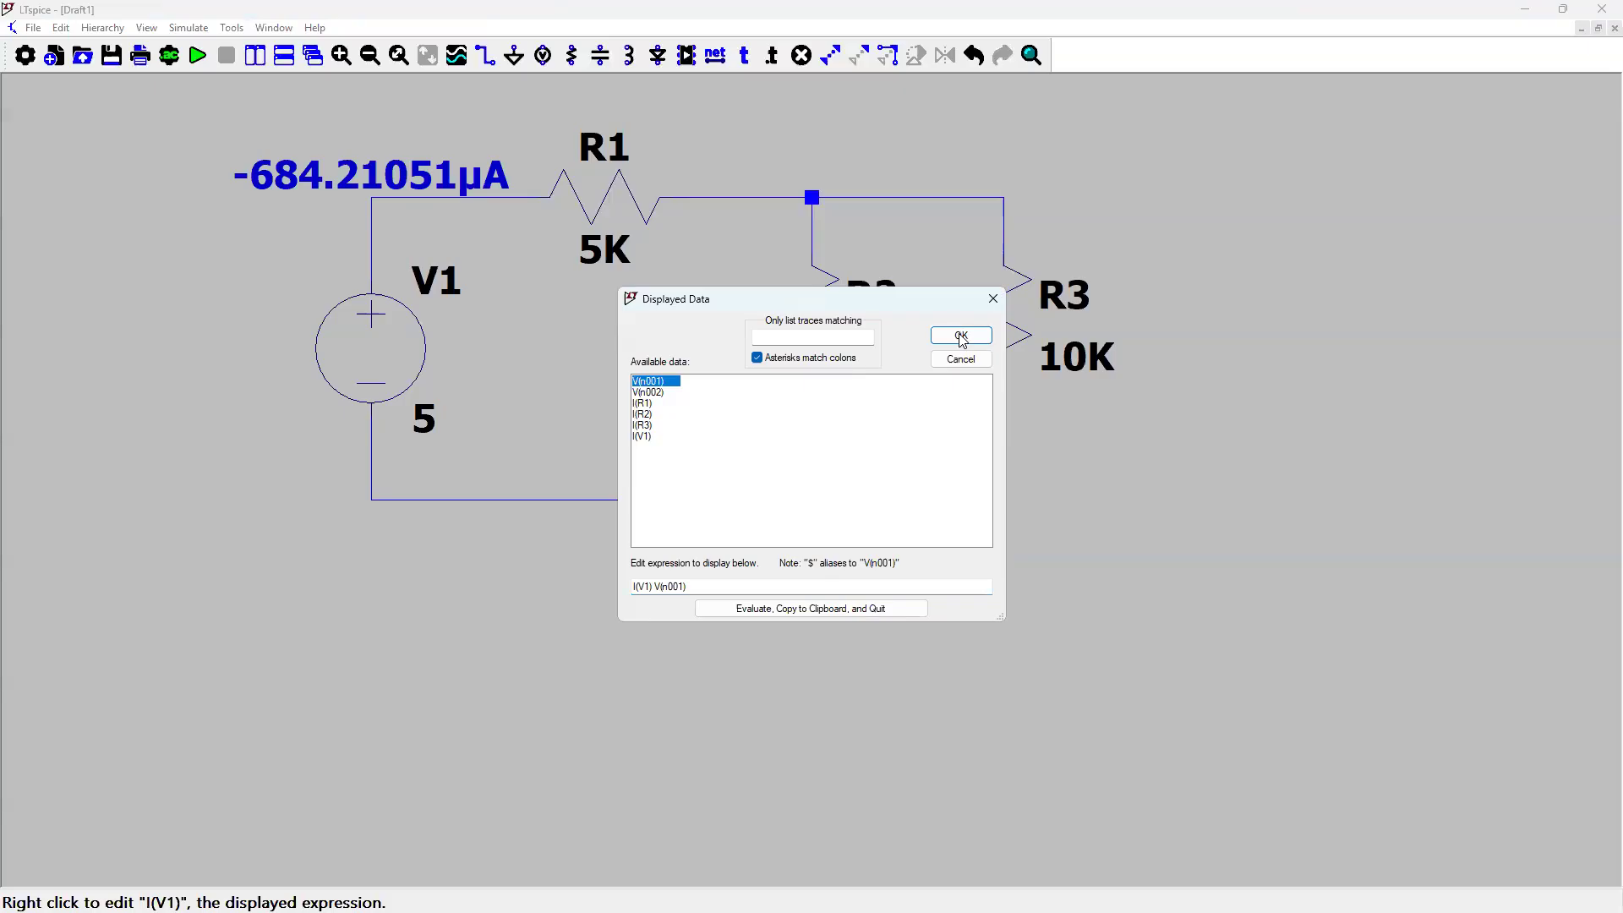
left_click(686, 587)
left_click_drag(652, 587, 603, 580)
key("Delete")
key("Return")
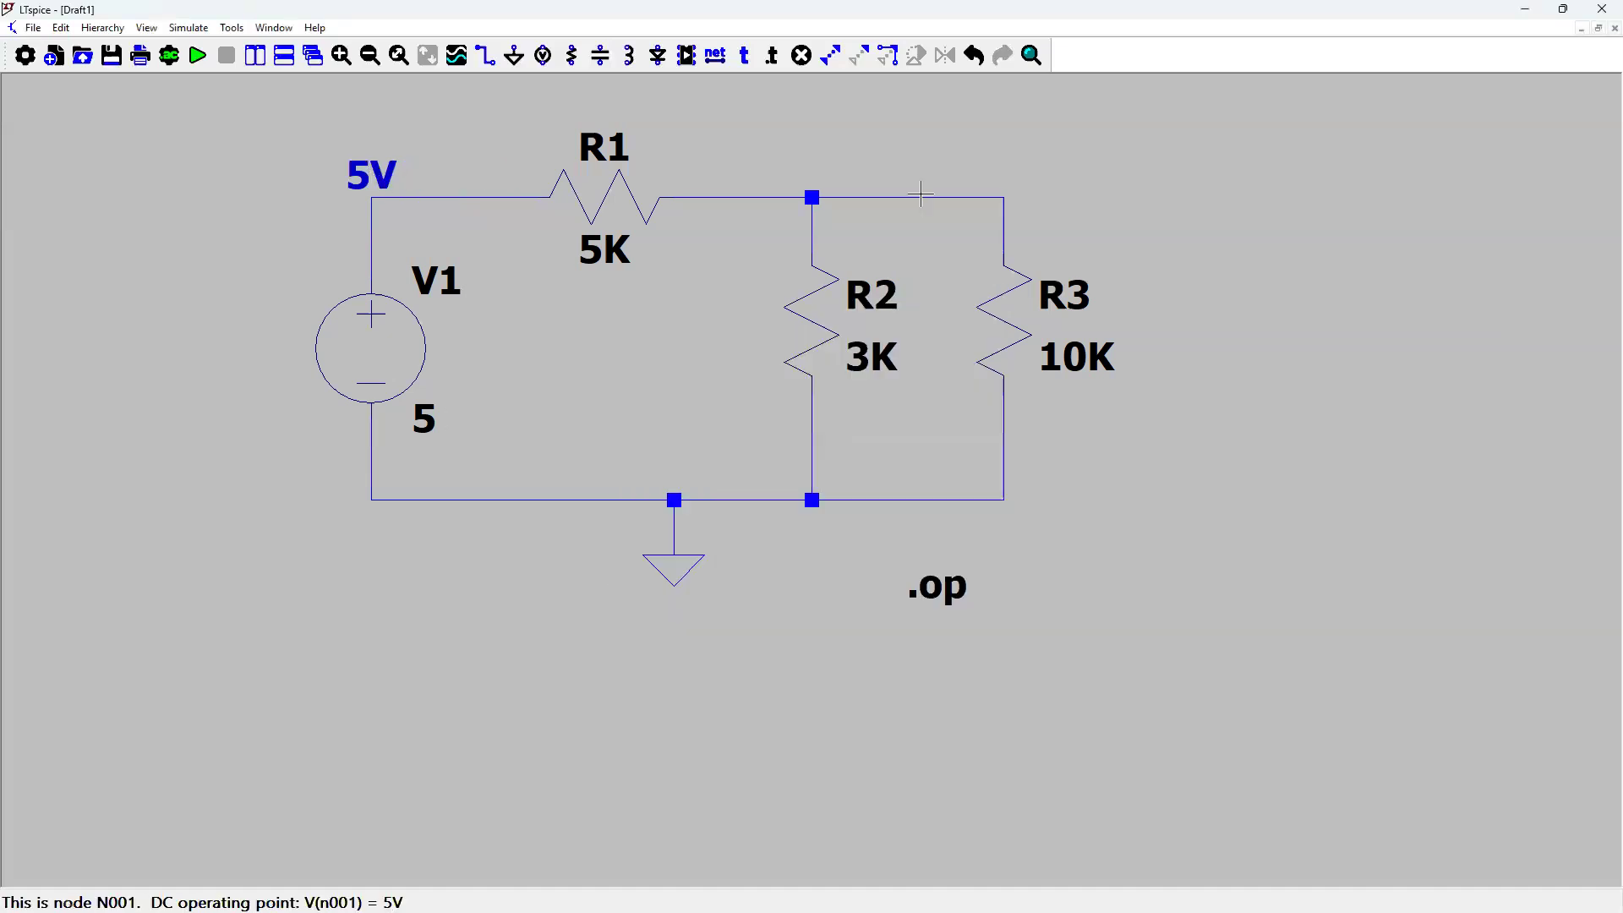
- Place .op data labels on the wire between R2 and R3 and on the wire between R1 and R2
right_click(909, 197)
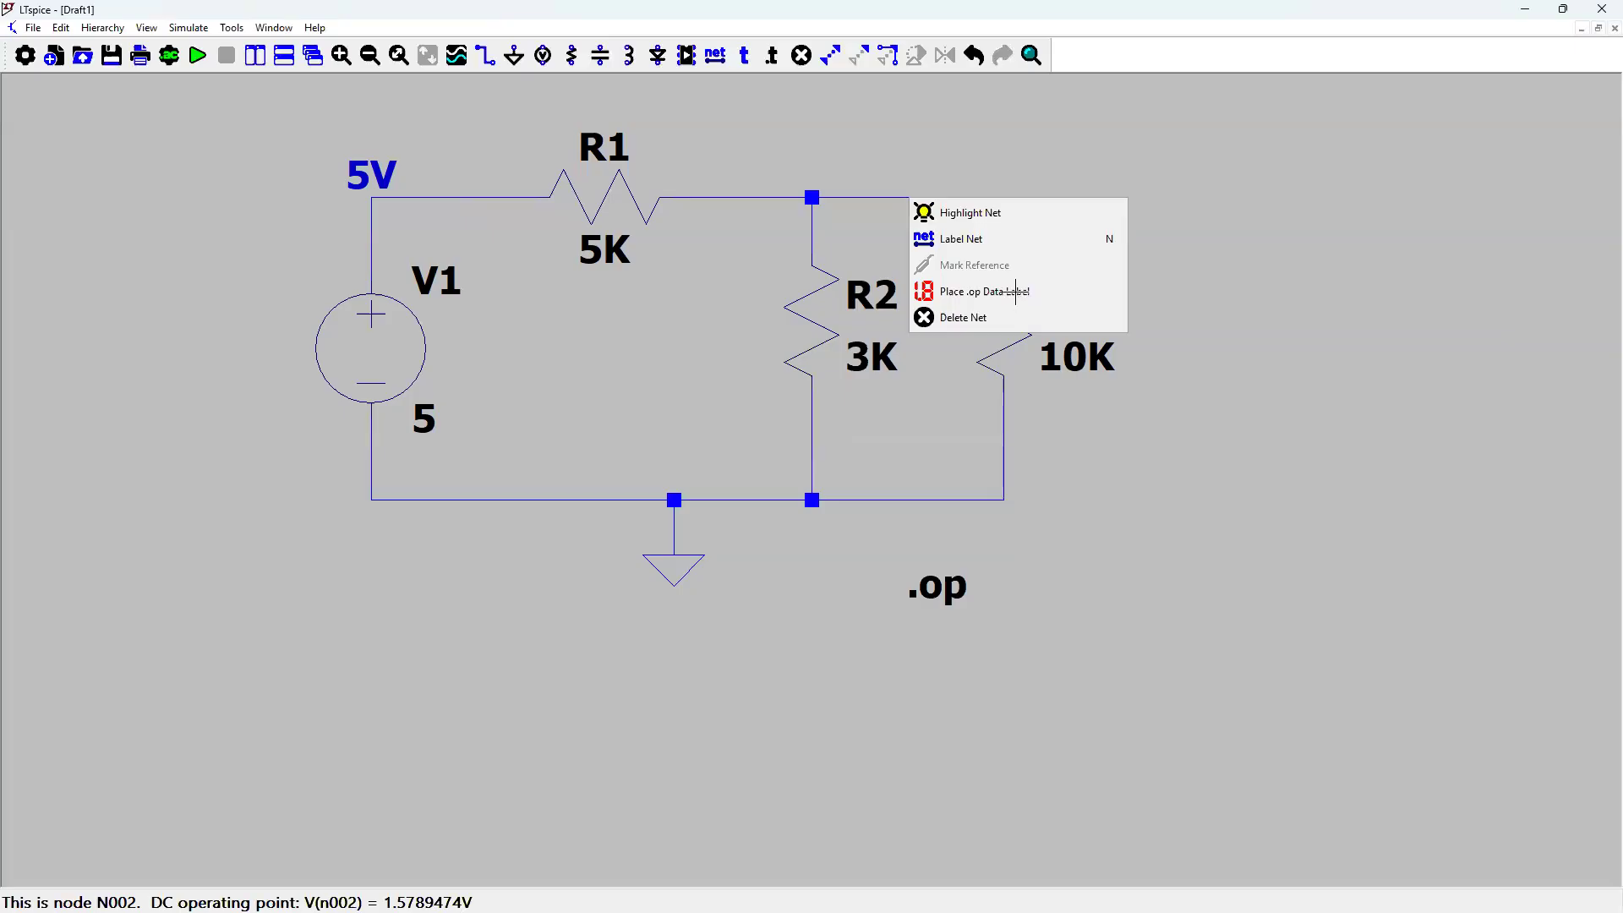
left_click(1015, 292)
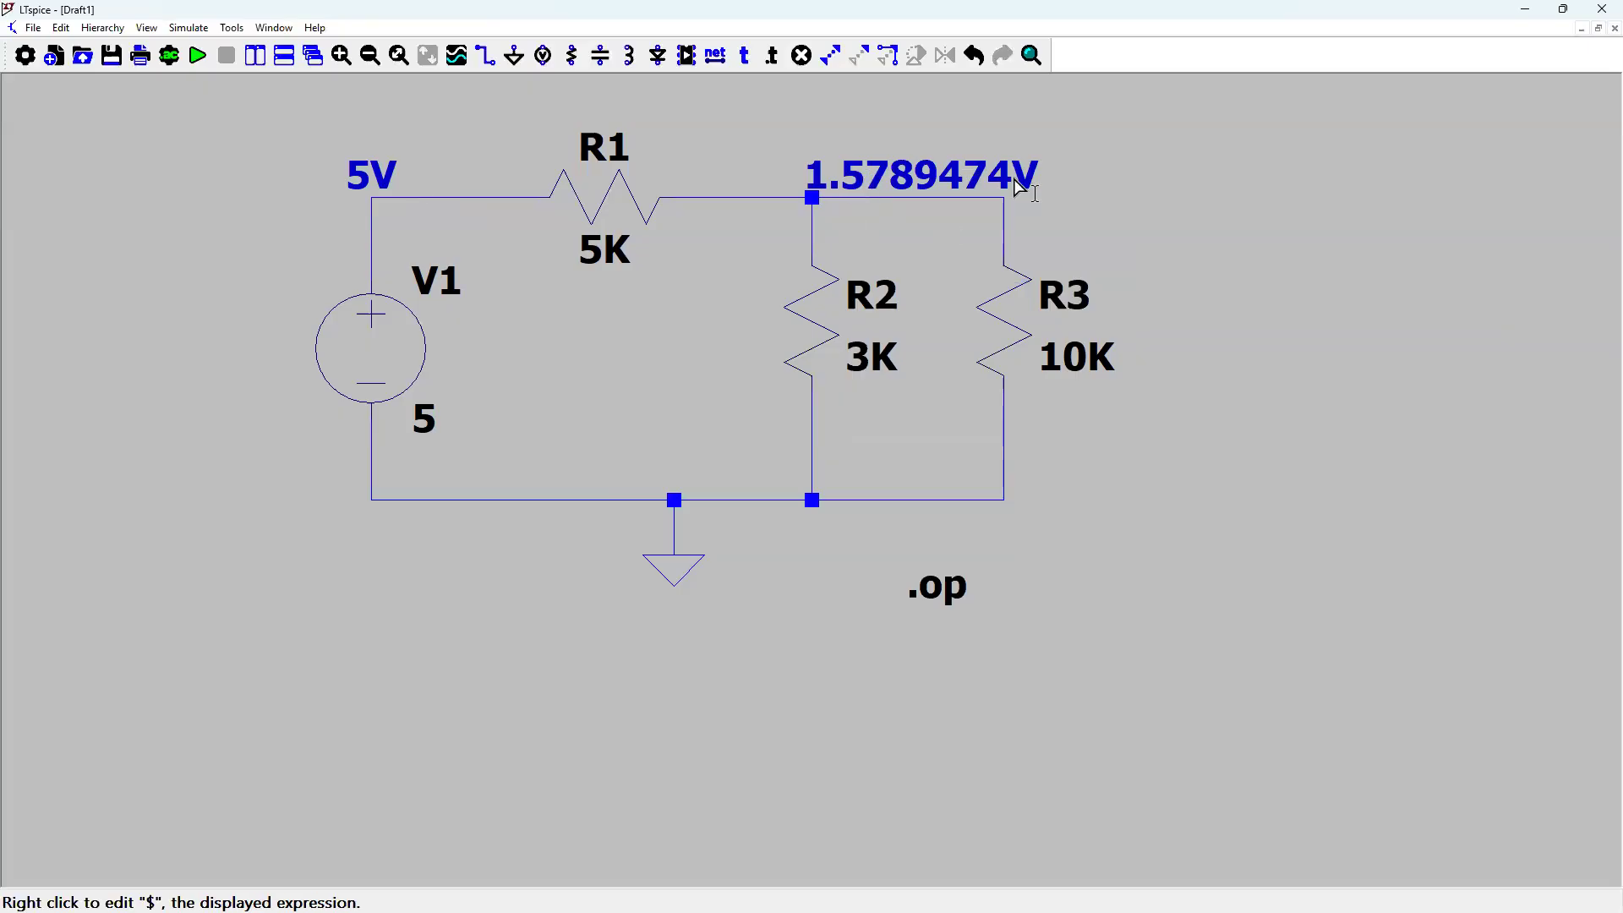
right_click(721, 198)
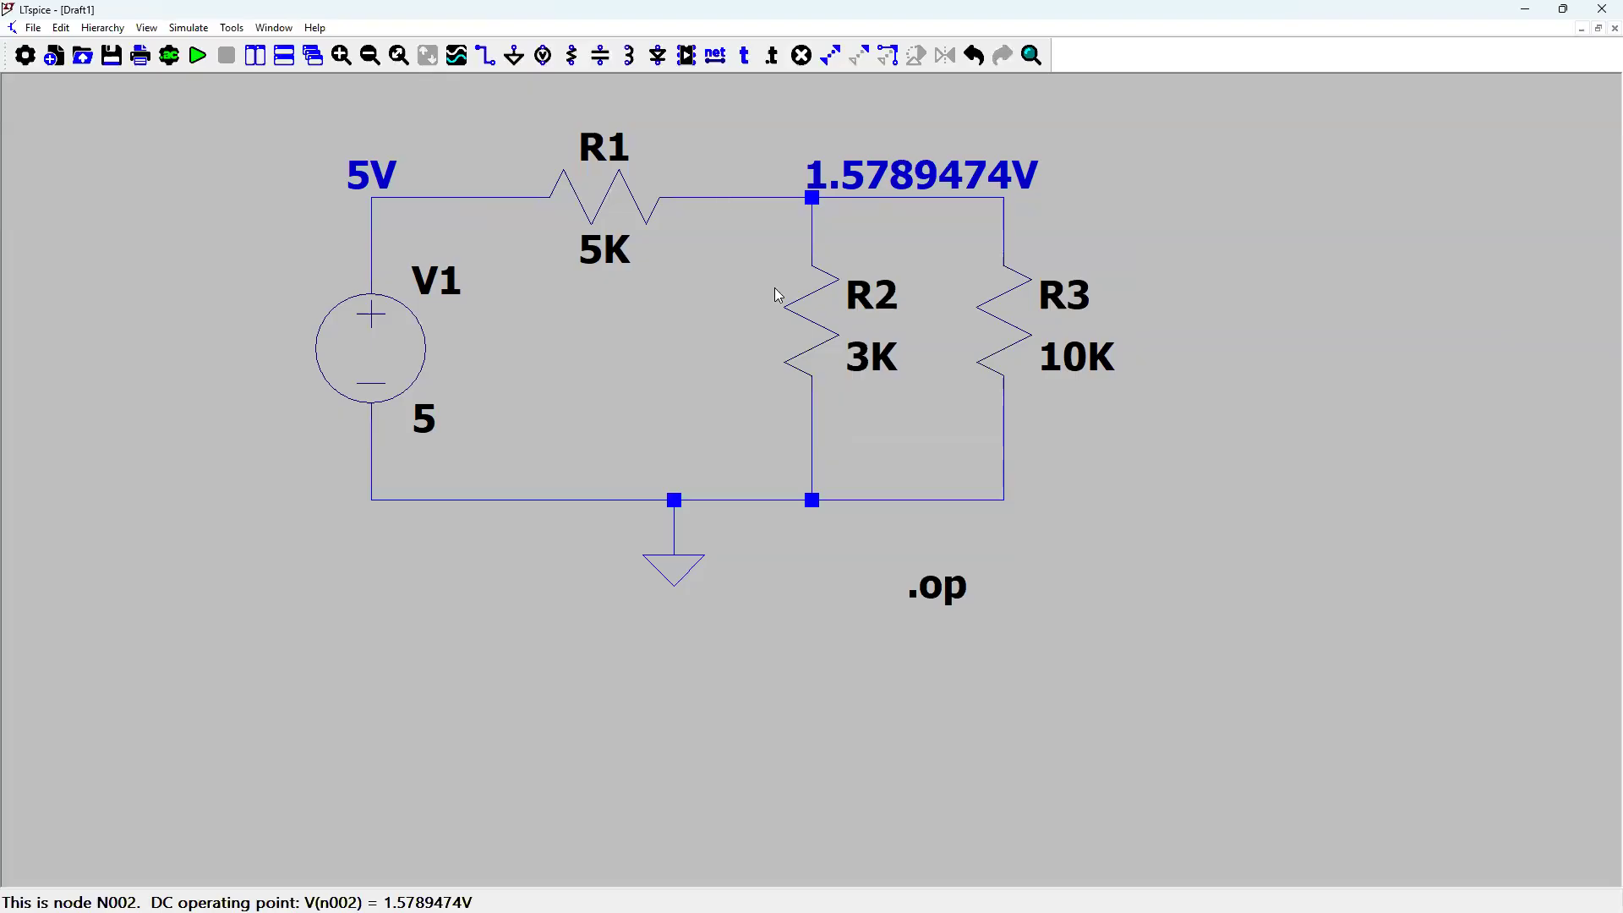
left_click(778, 285)
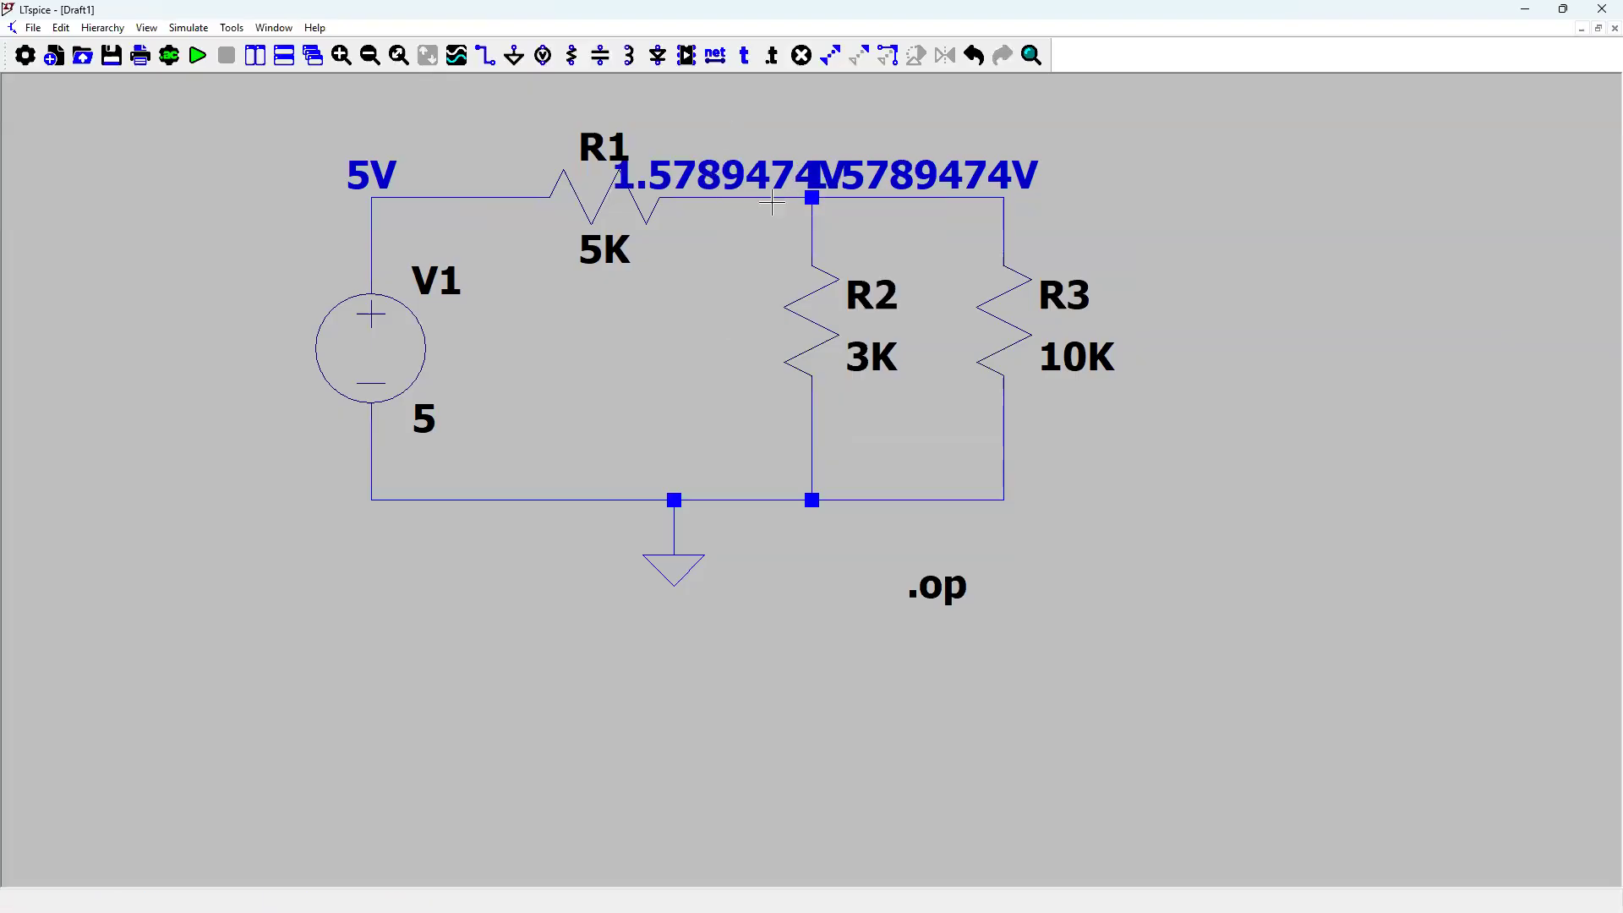
- Replace the $ expression of the data label between R1 and R2 with I(R1)
right_click(725, 181)
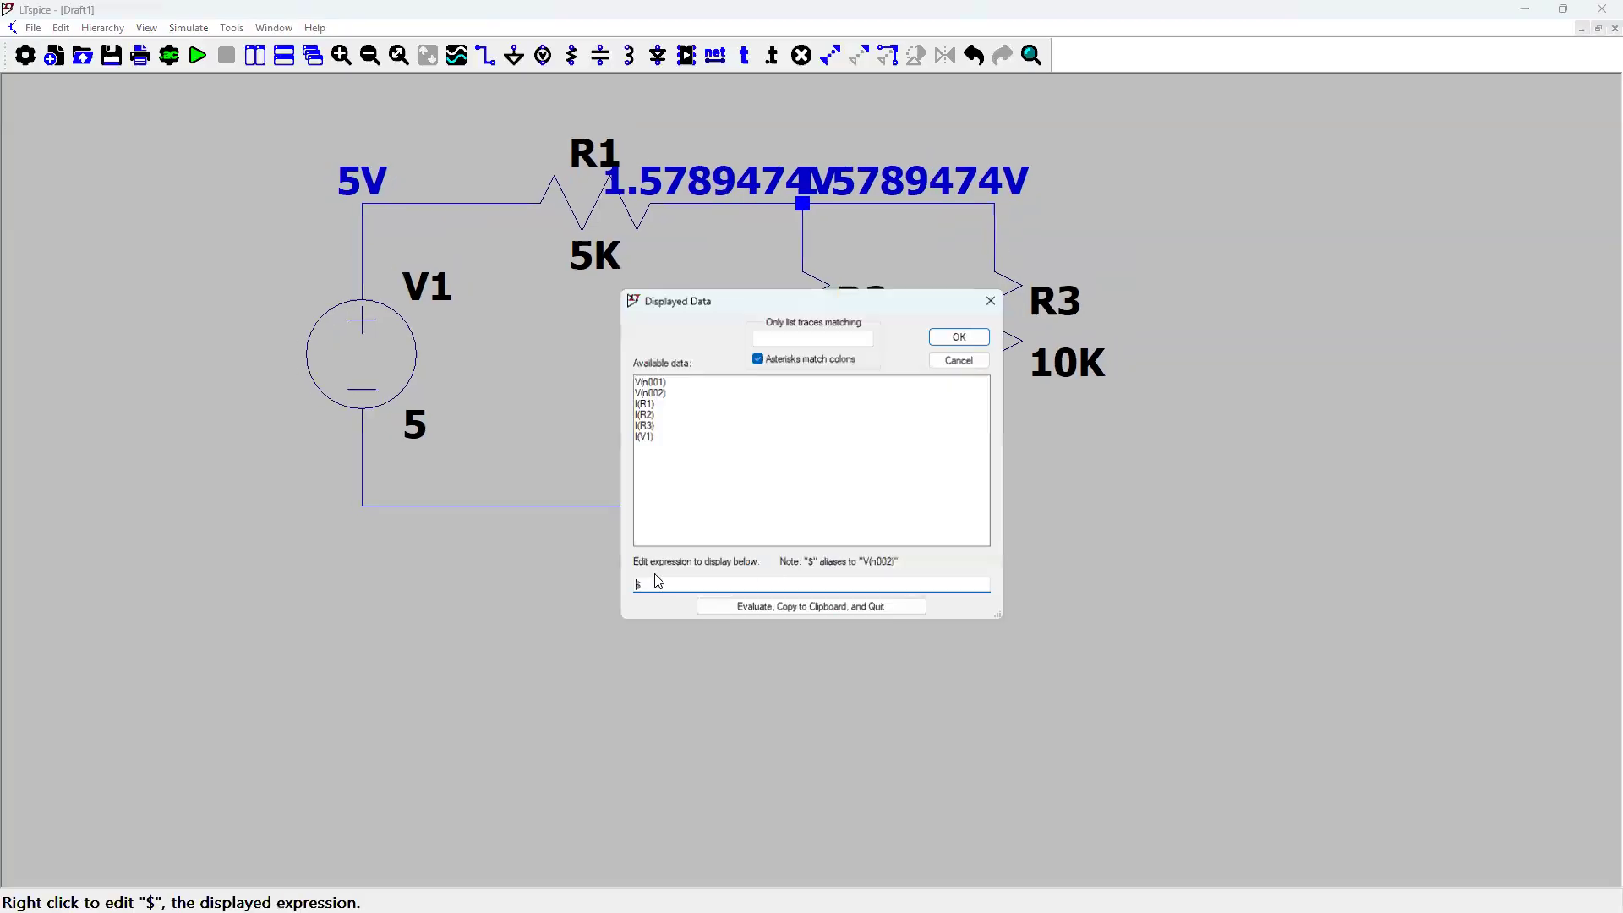
left_click(653, 404)
left_click_drag(640, 586, 589, 580)
key("BackSpace")
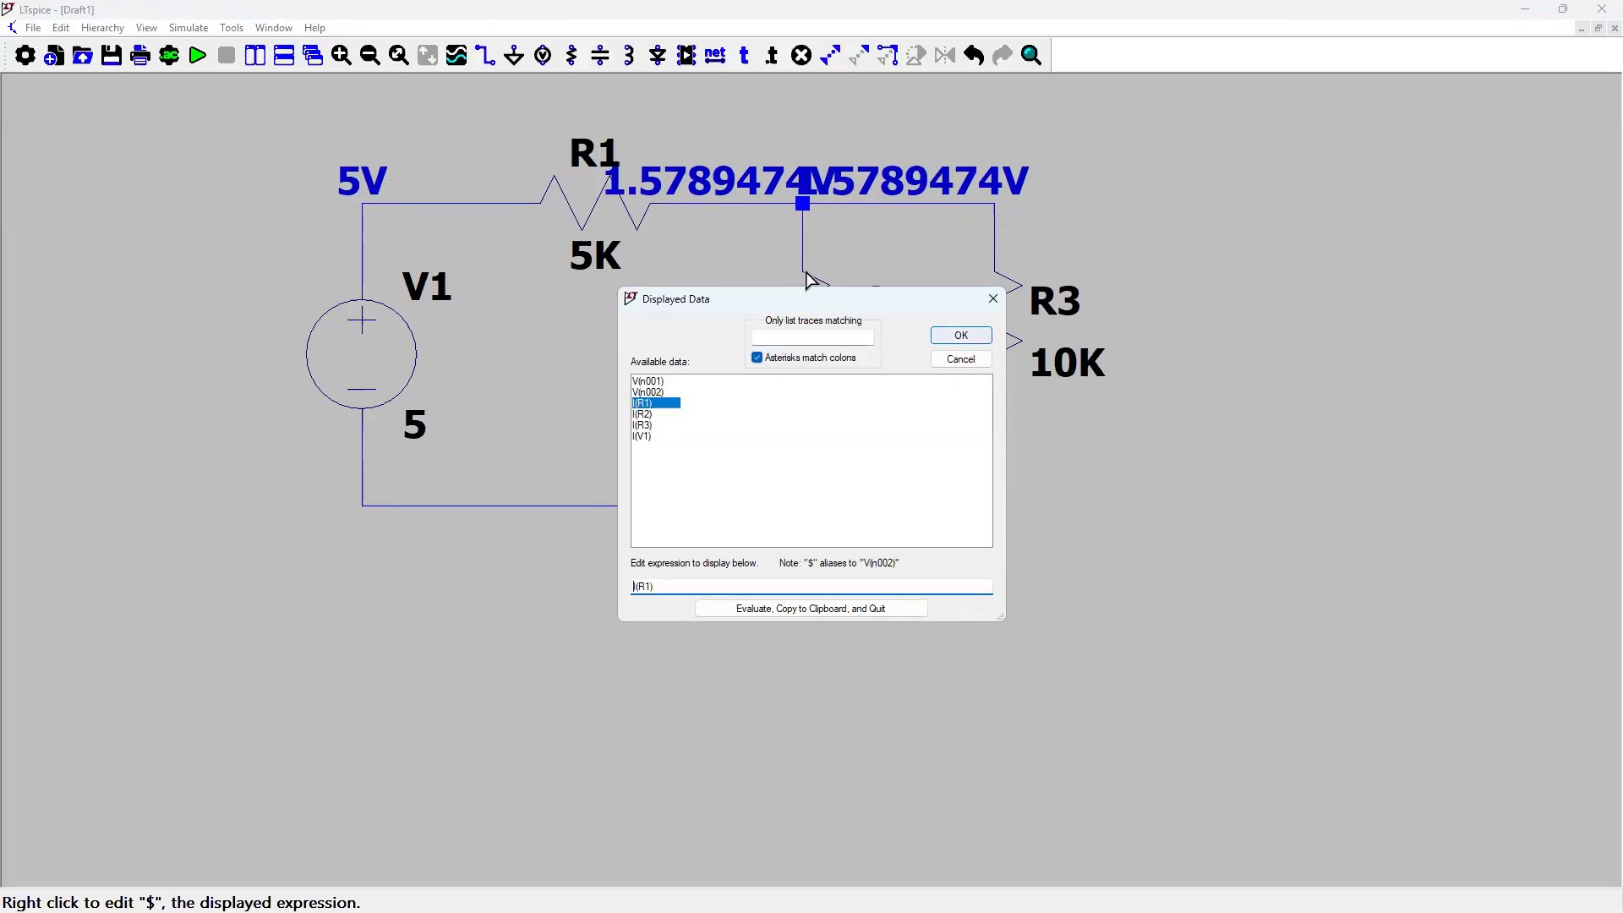
key("Return")
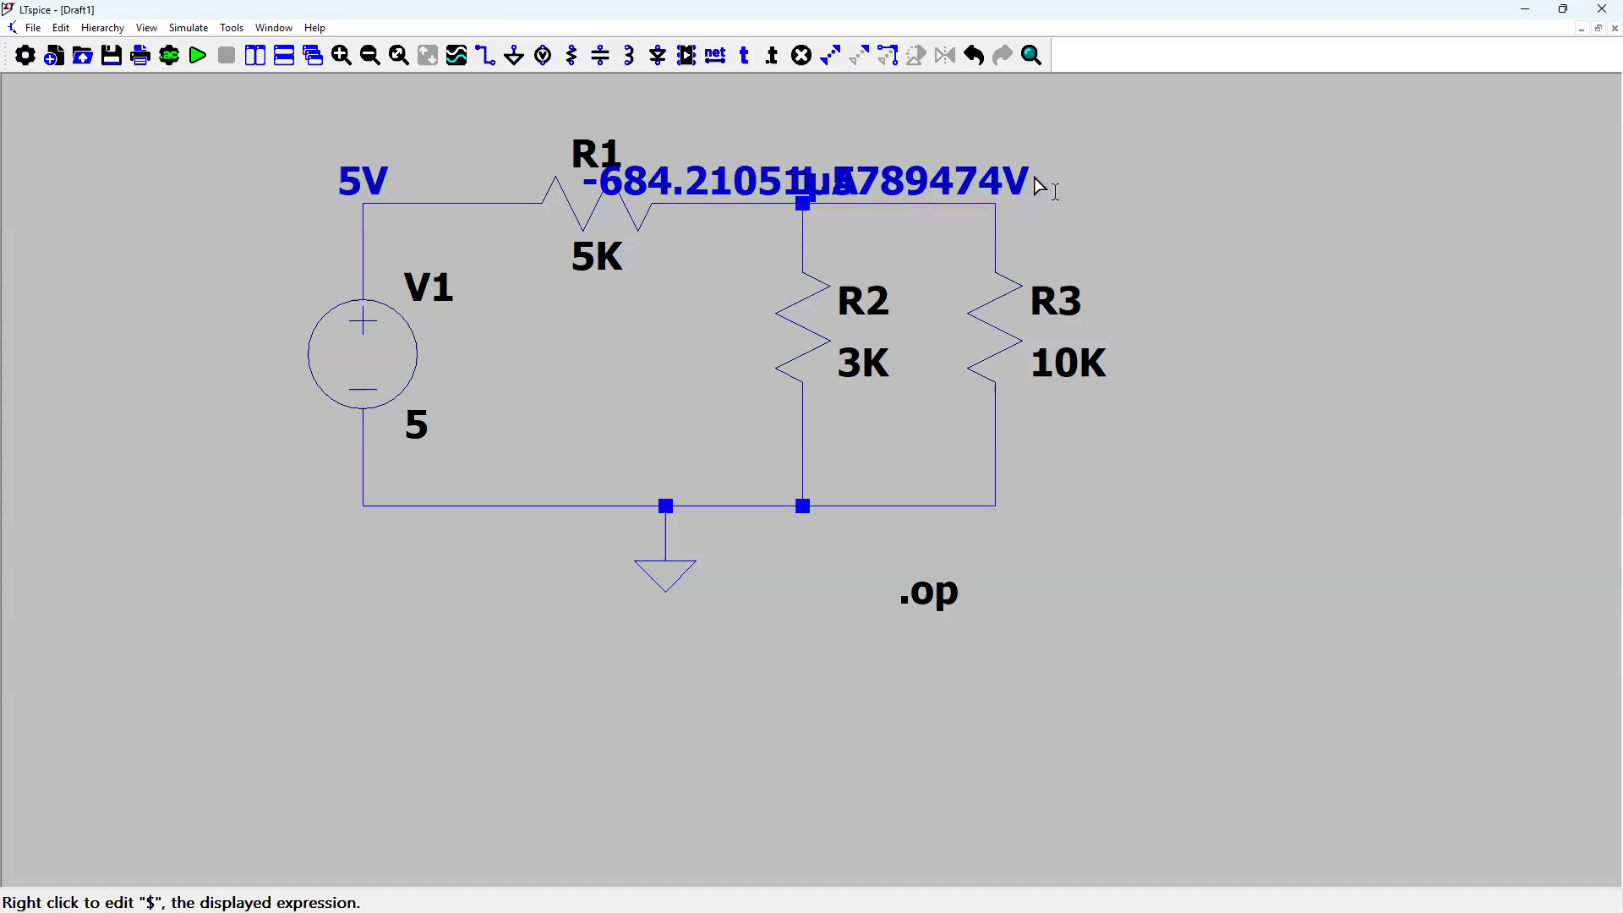
right_click(745, 485)
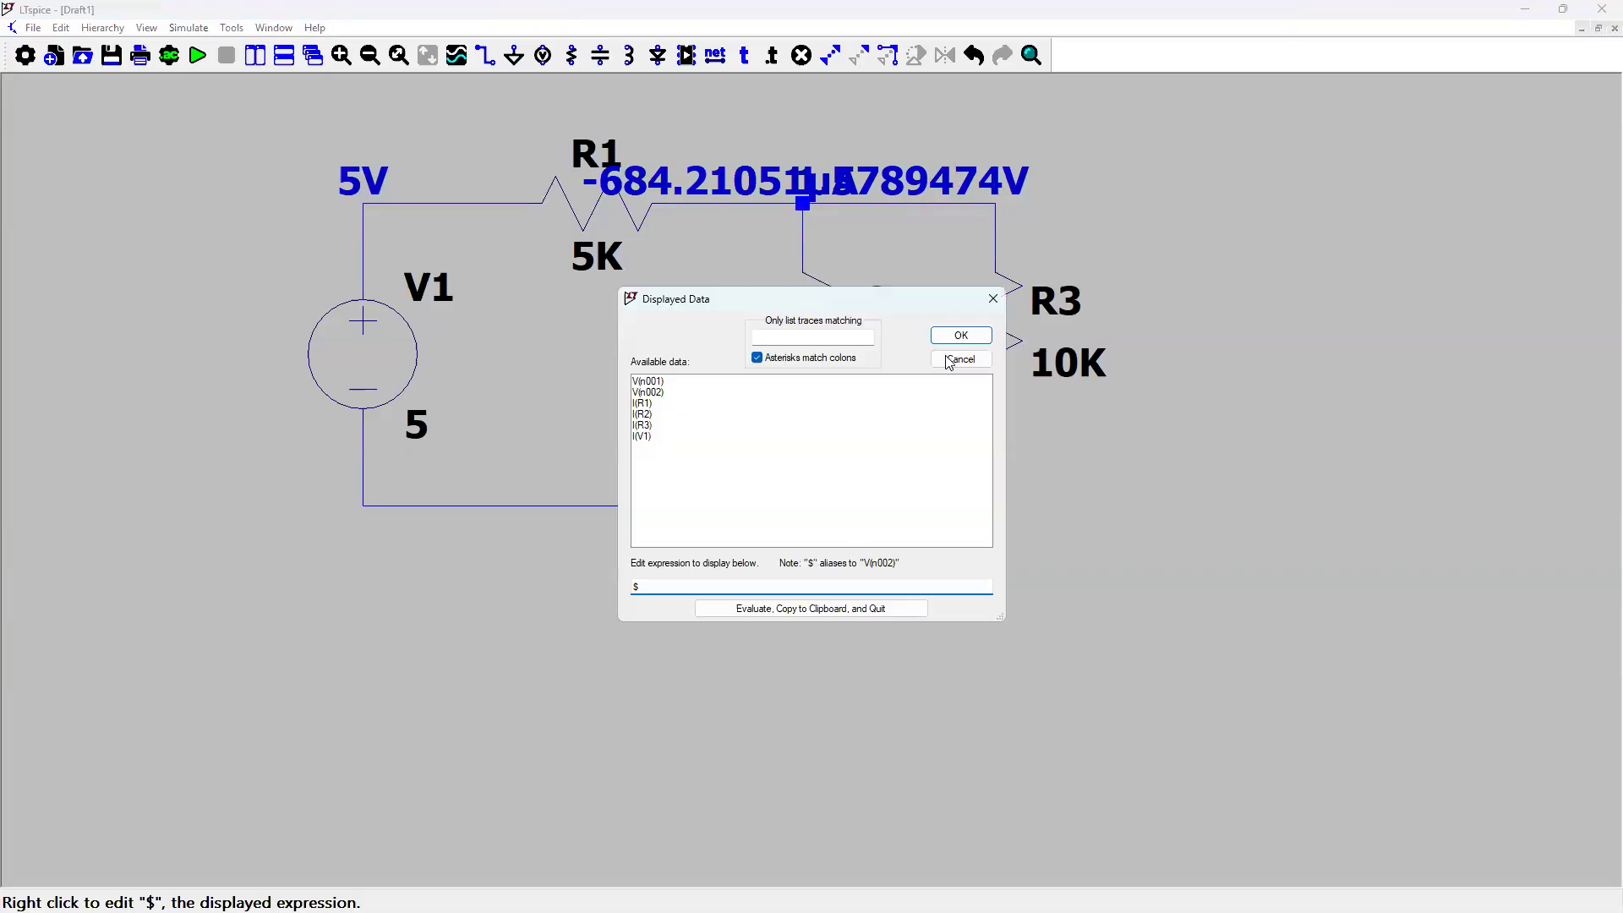
key("Escape")
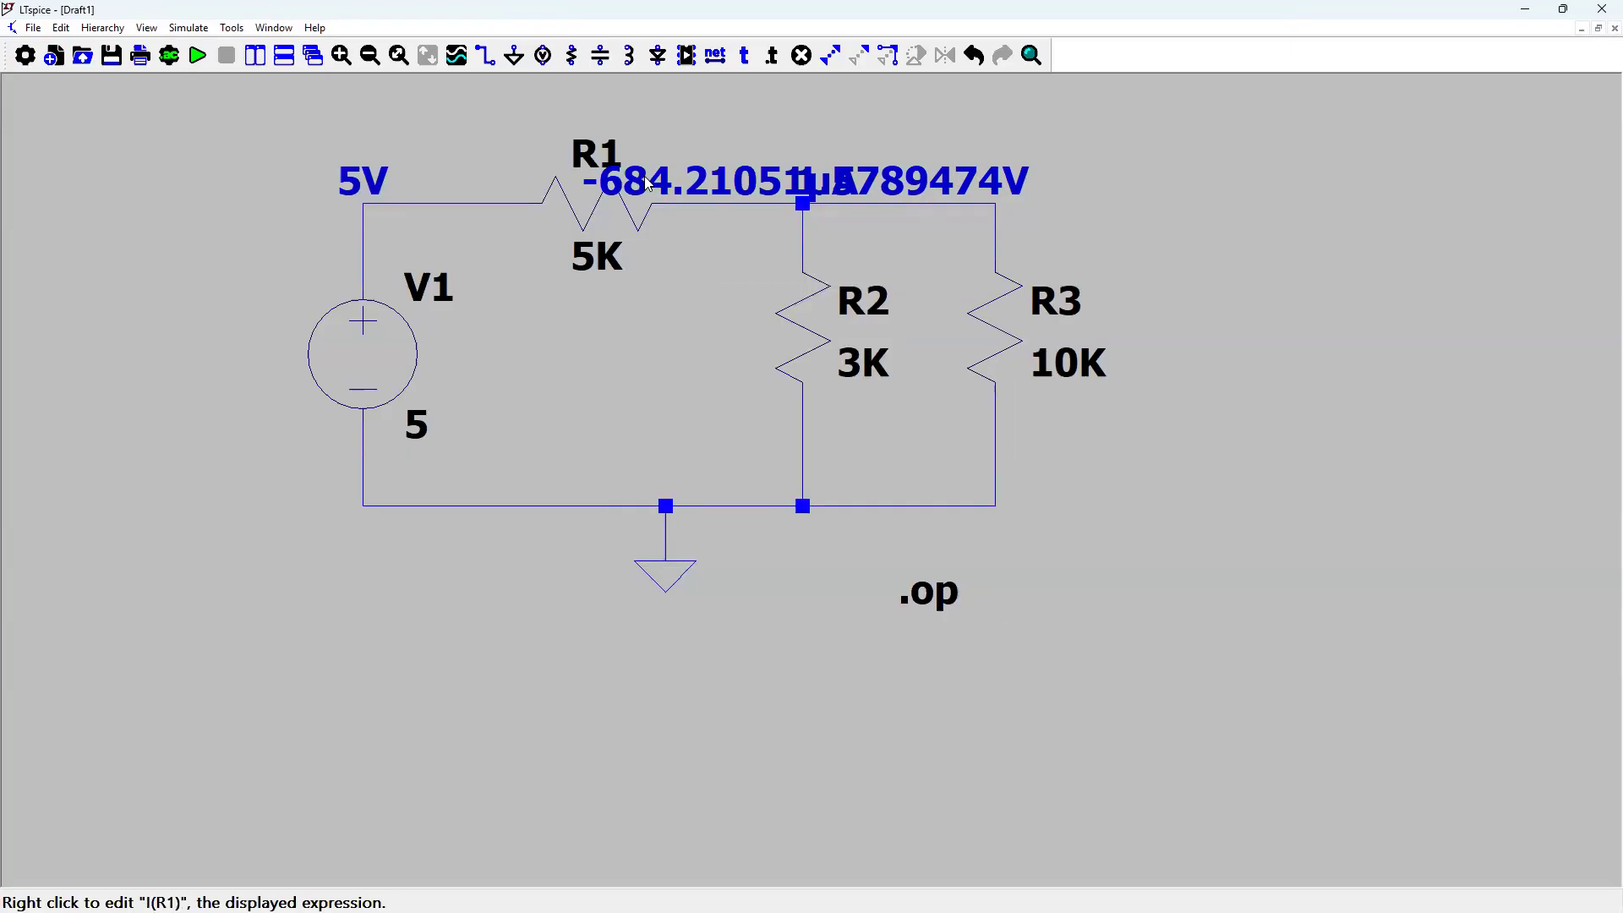
- Change the R1 current label's expression to round(I(R1)*1000)/1000
right_click(648, 184)
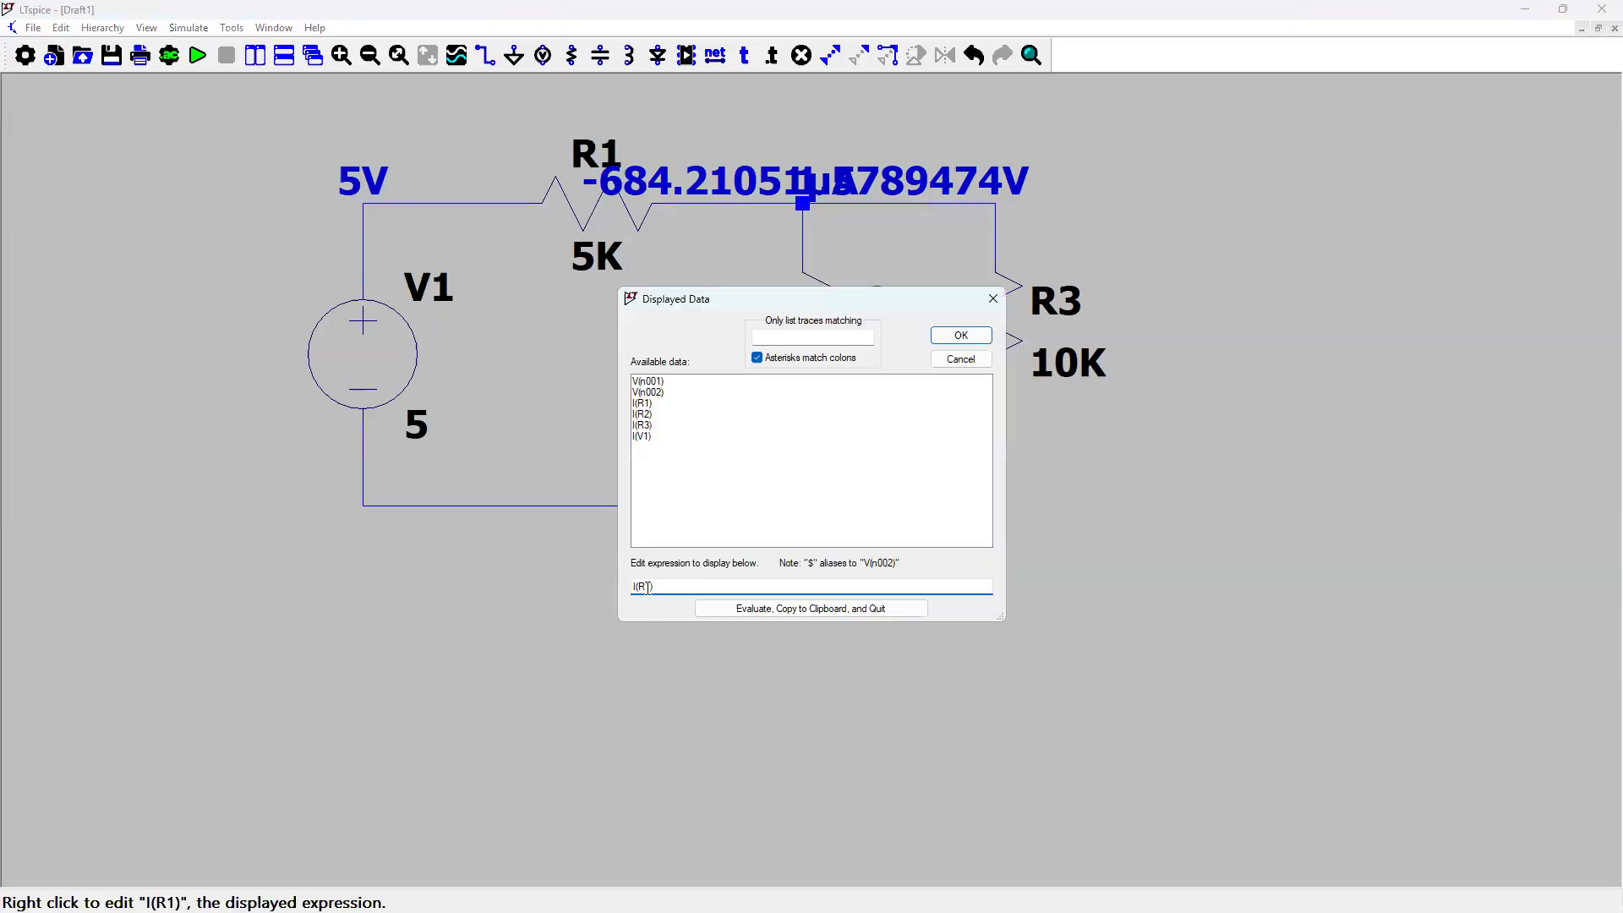
type("ri")
key("BackSpace")
type("ro")
key("BackSpace")
type("ound(")
type("1000)/1000")
key("Return")
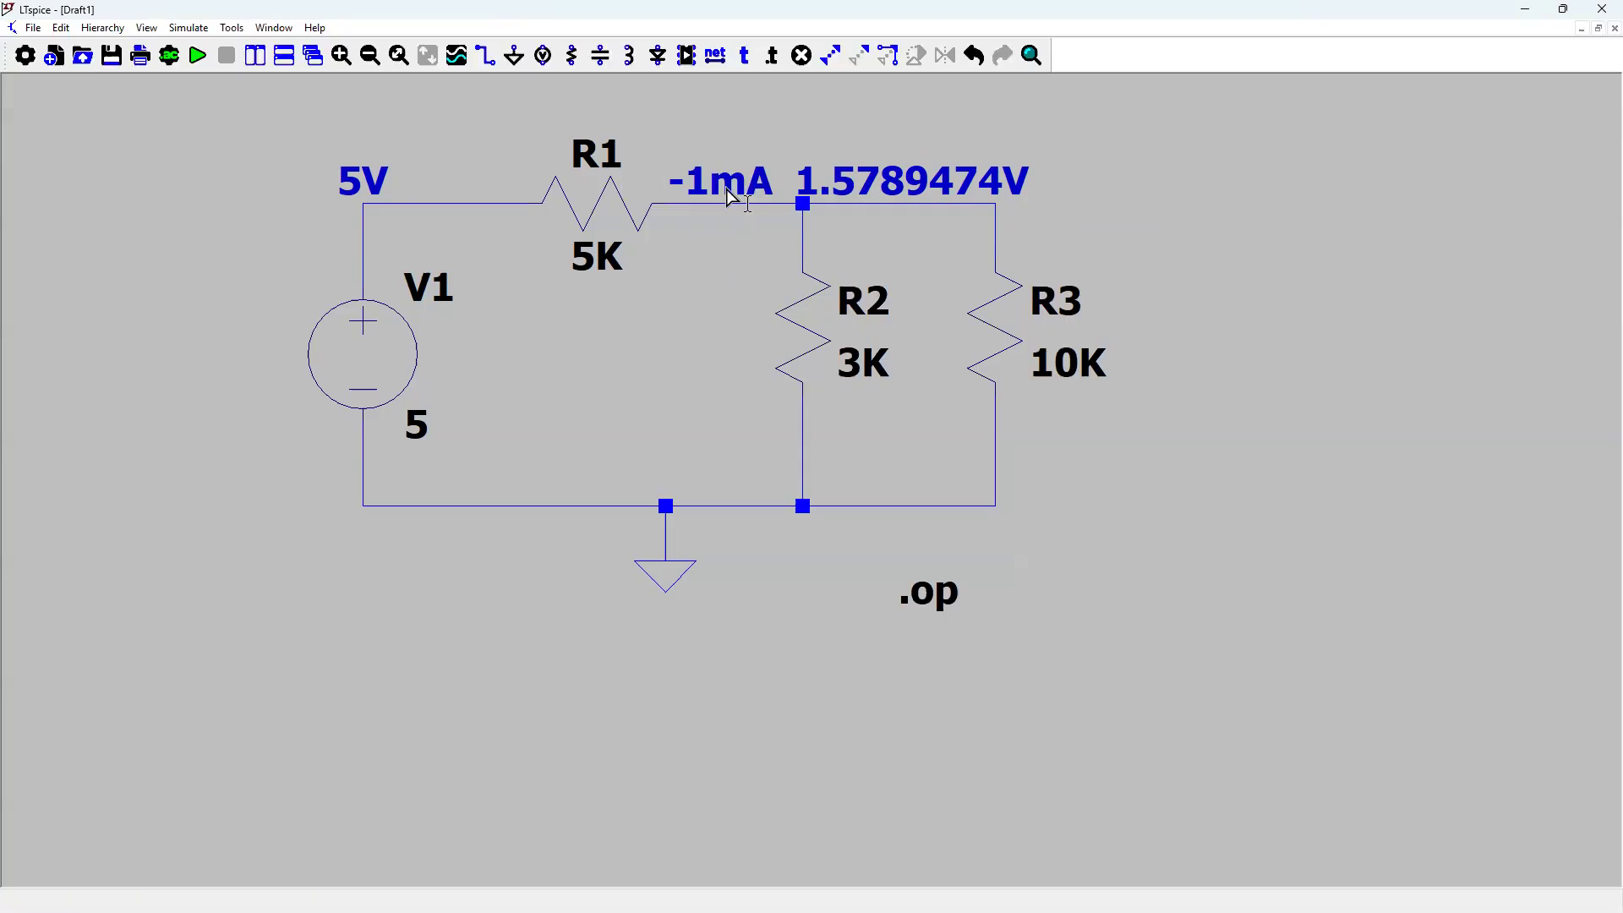
- Increase the R1 current label's rounding precision by changing both factors in its expression from thousands to 1000000
right_click(732, 196)
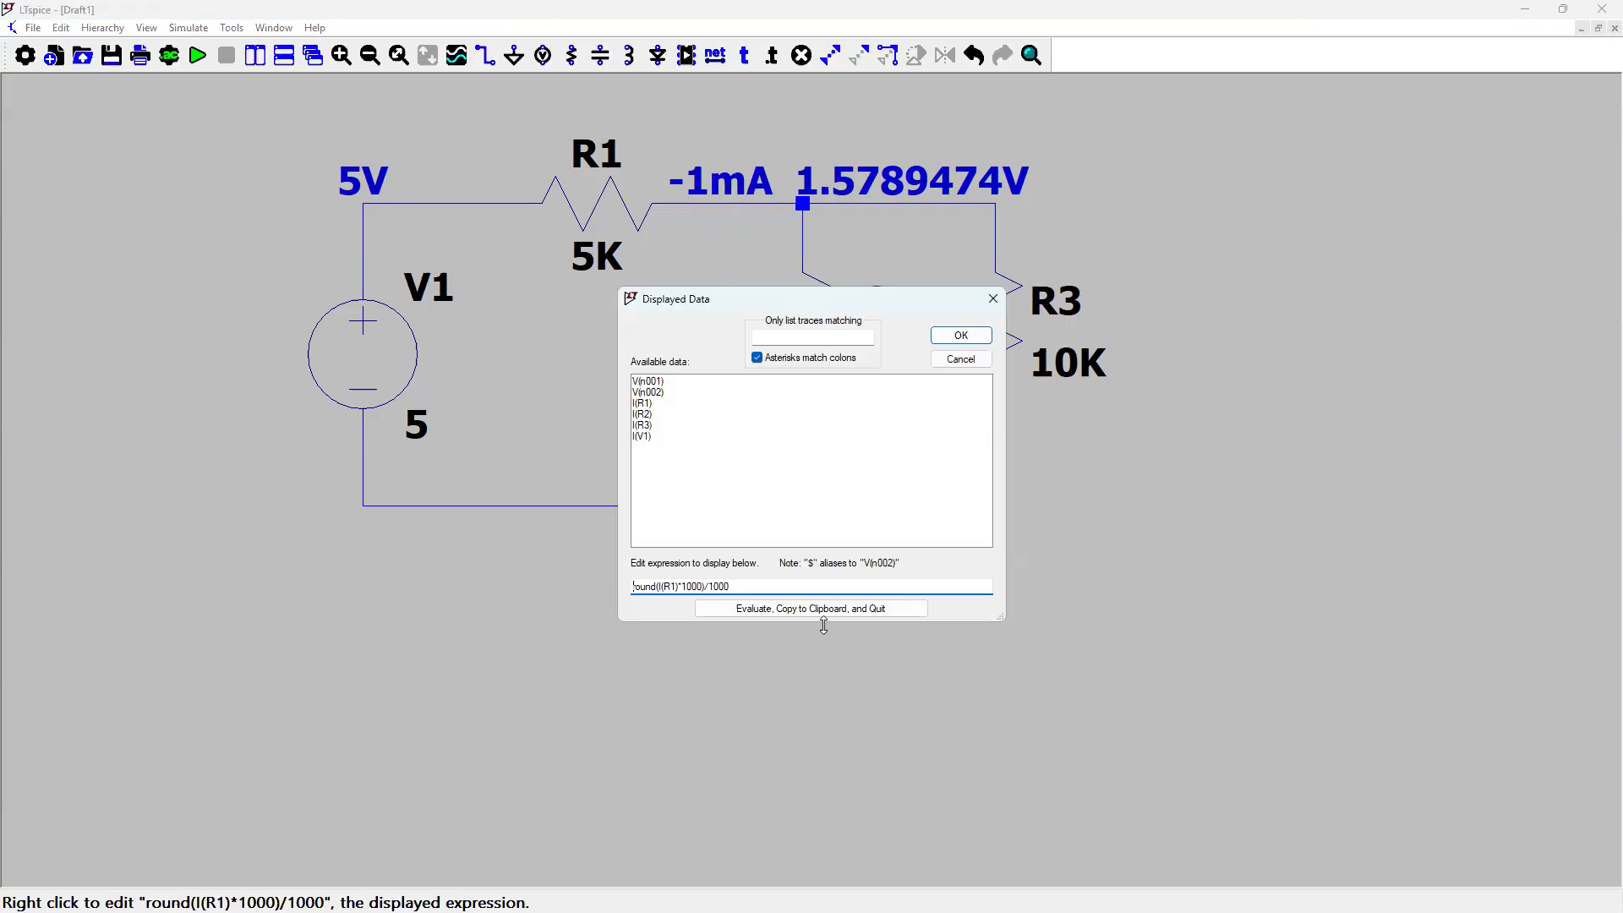
left_click(703, 586)
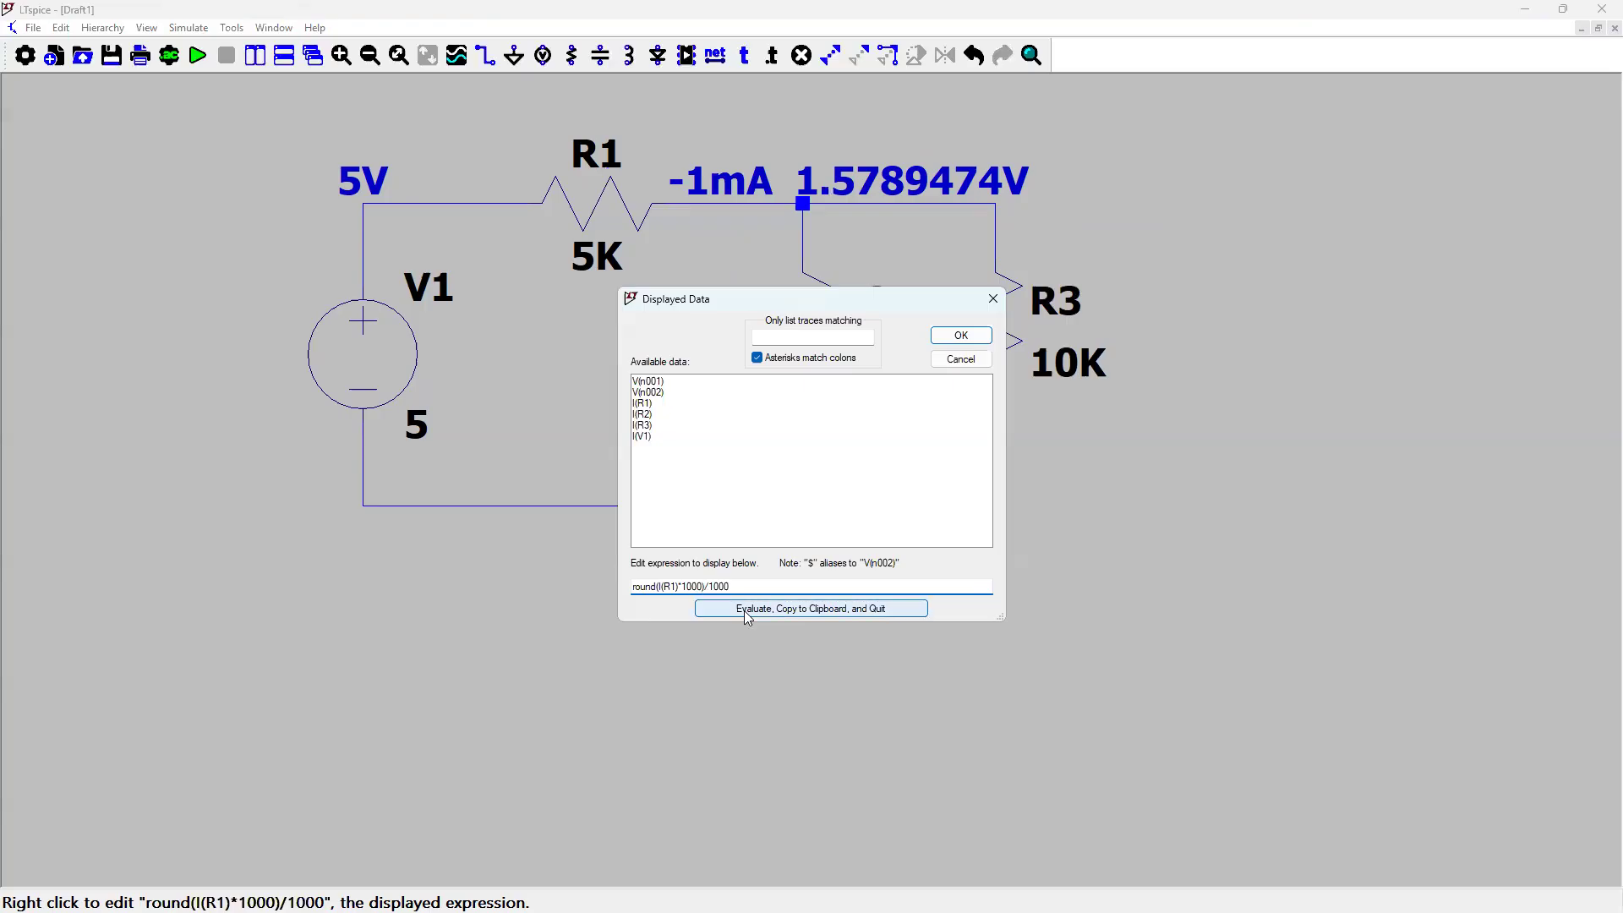
type("000000")
key("Return")
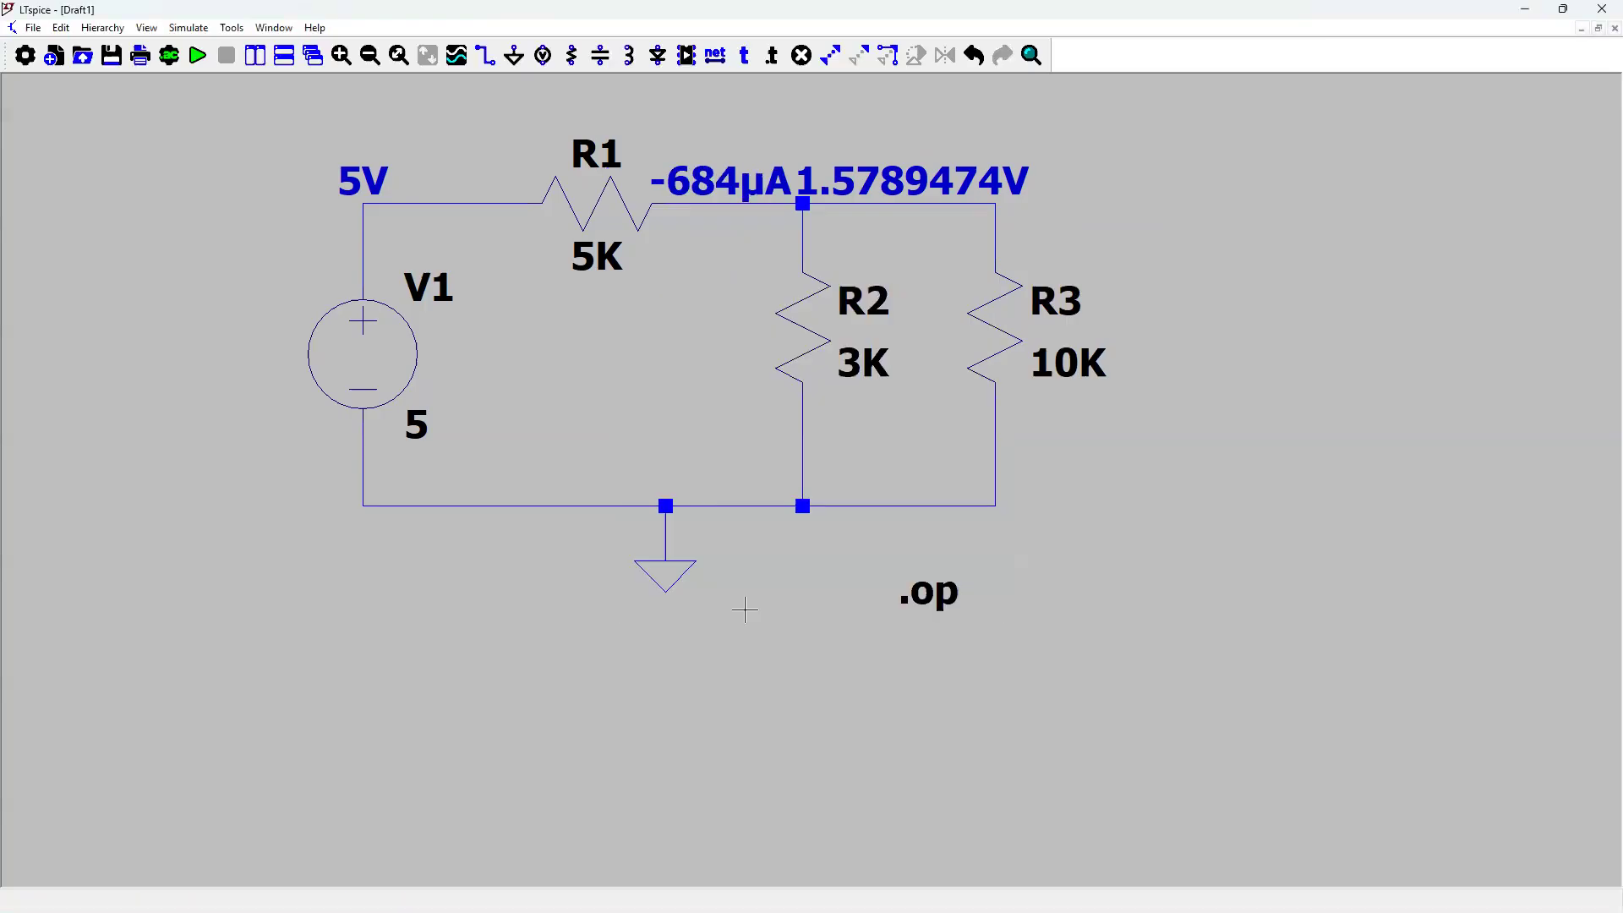
right_click(916, 179)
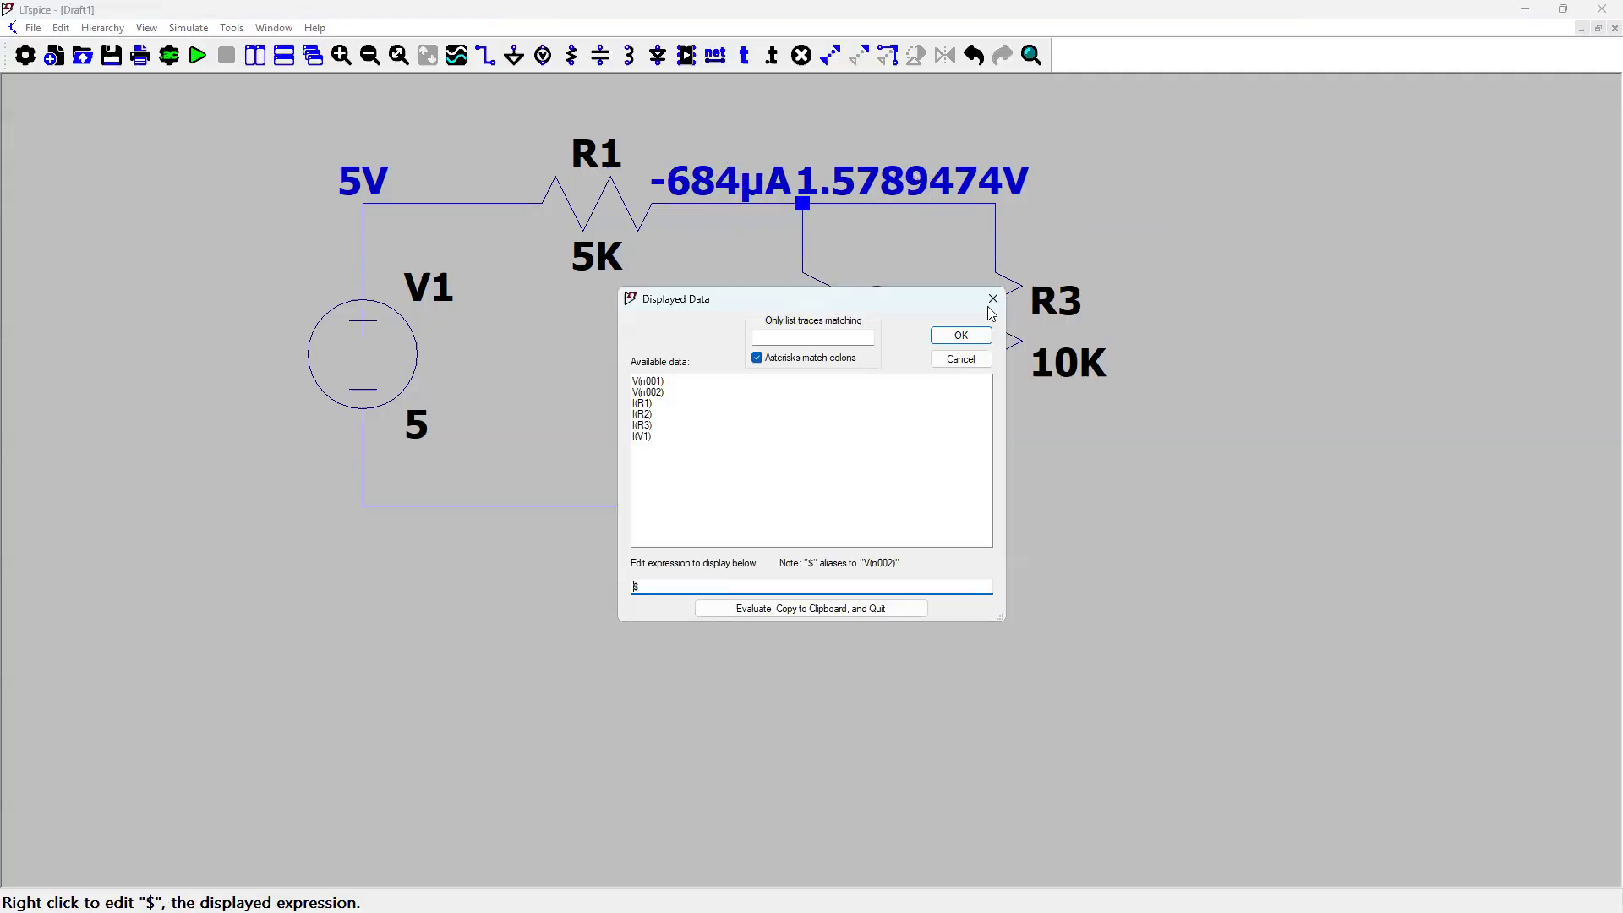
key("Escape")
right_click(982, 184)
key("Escape")
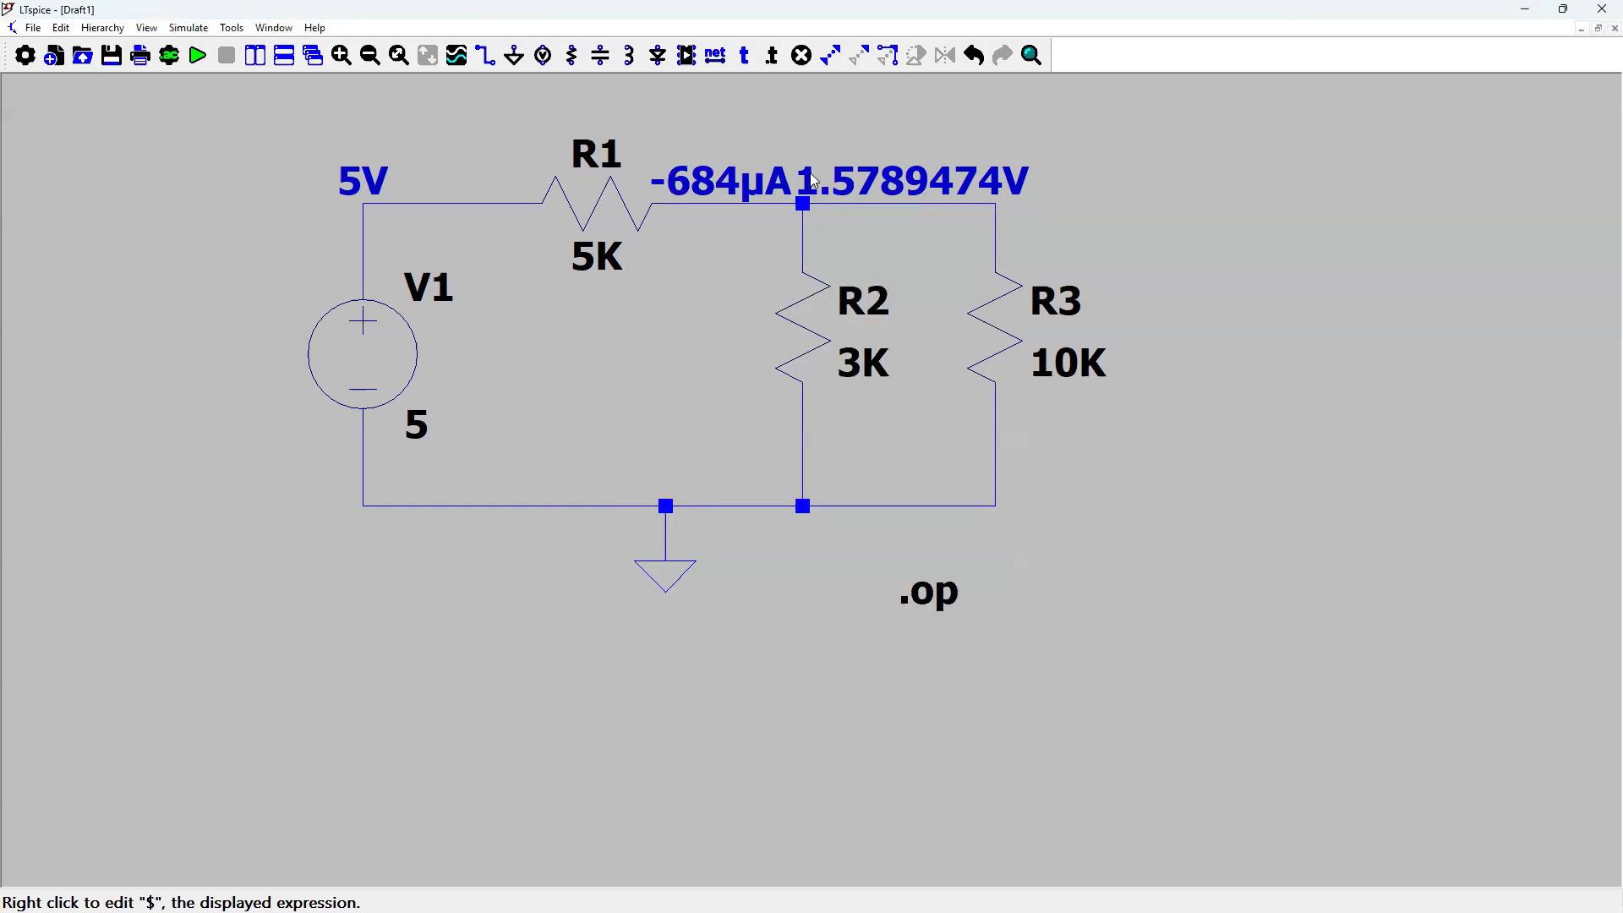
- Replace the $ expression of the voltage label between R2 and R3 with round(V(n002)*100)/100
right_click(815, 180)
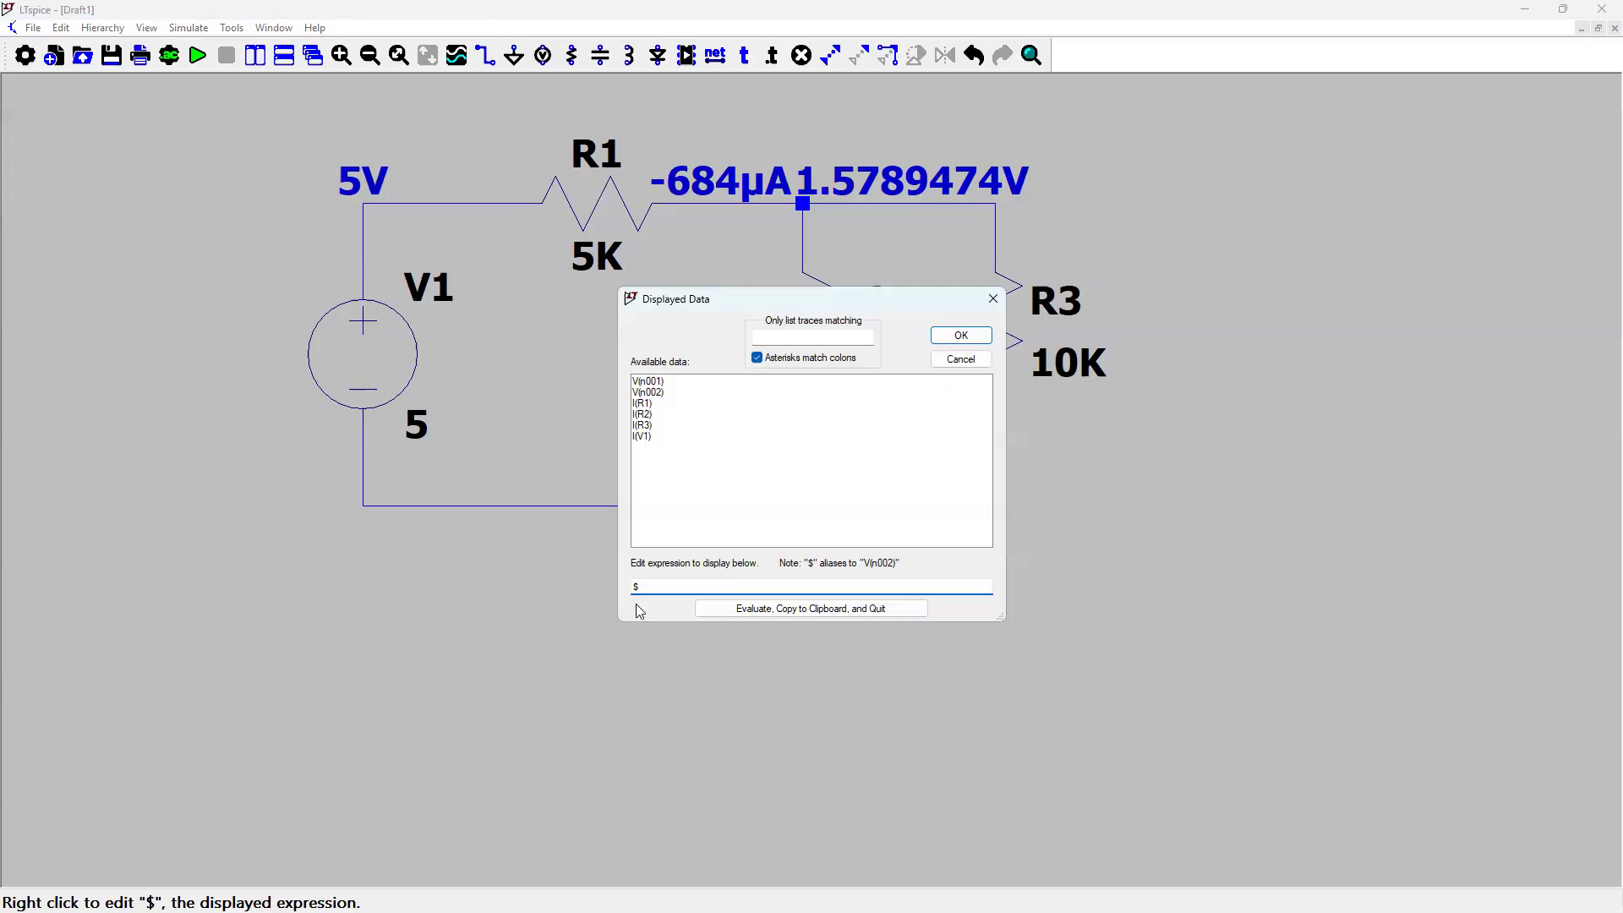
key("ctrl+a")
key("BackSpace")
double_click(653, 393)
left_click(630, 589)
type("round(")
type("00")
key("Return")
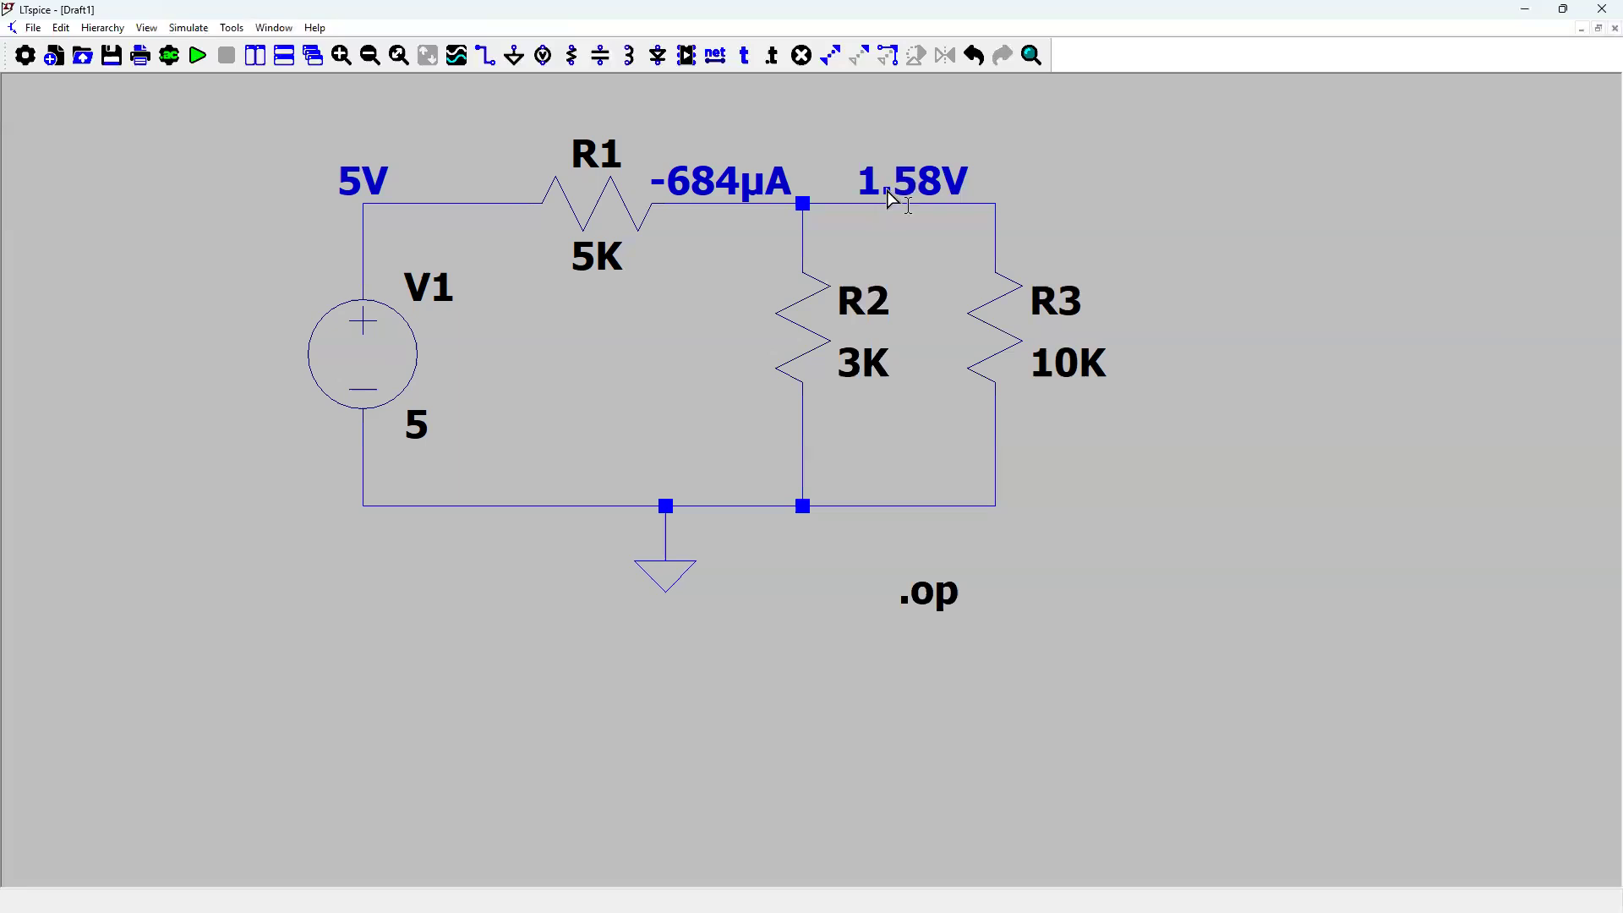
- Change both factors in the node voltage label's rounding expression to 1000
right_click(918, 182)
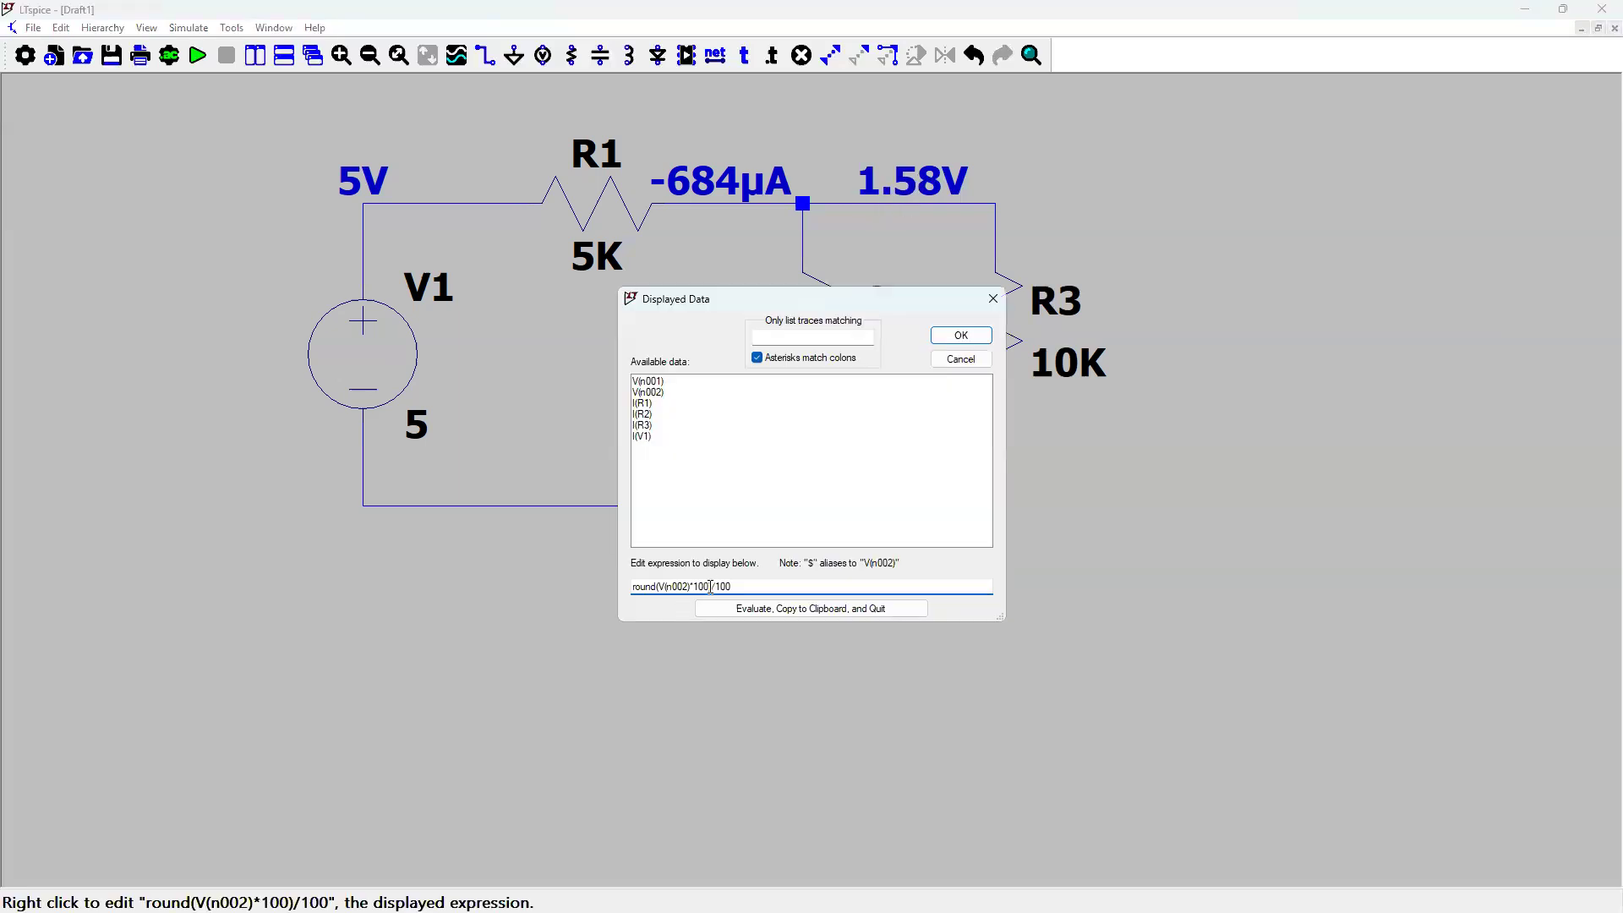
type("0")
left_click(742, 585)
type("0")
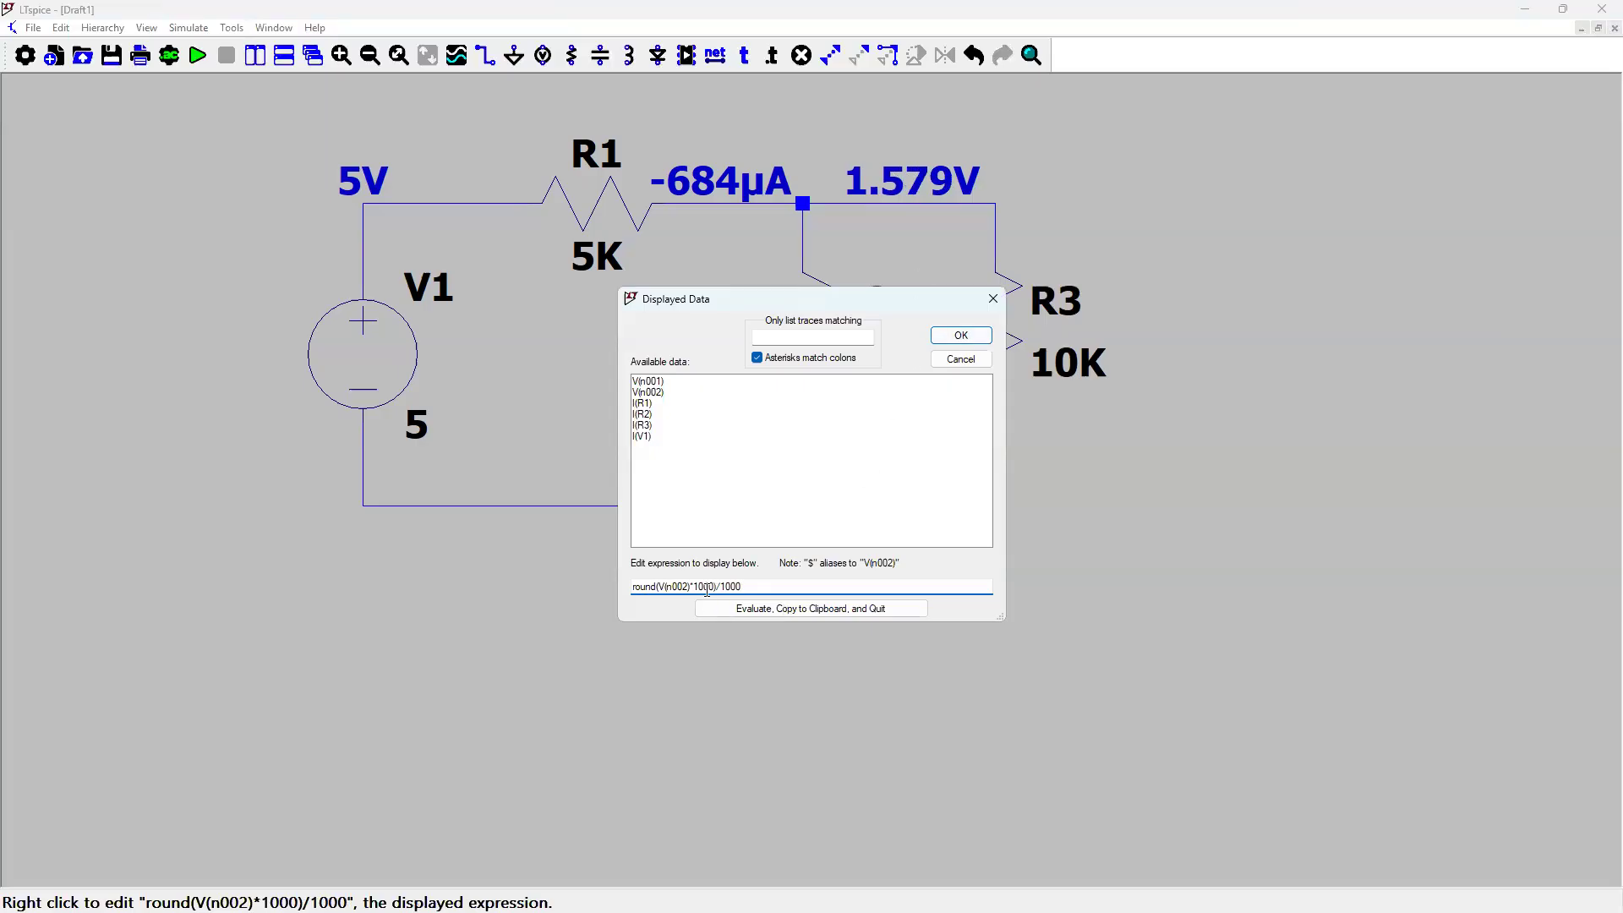
- Reduce the node voltage label's precision by setting both factors in its rounding expression to 10
key("Delete")
key("Delete")
key("End")
key("BackSpace")
key("BackSpace")
key("Return")
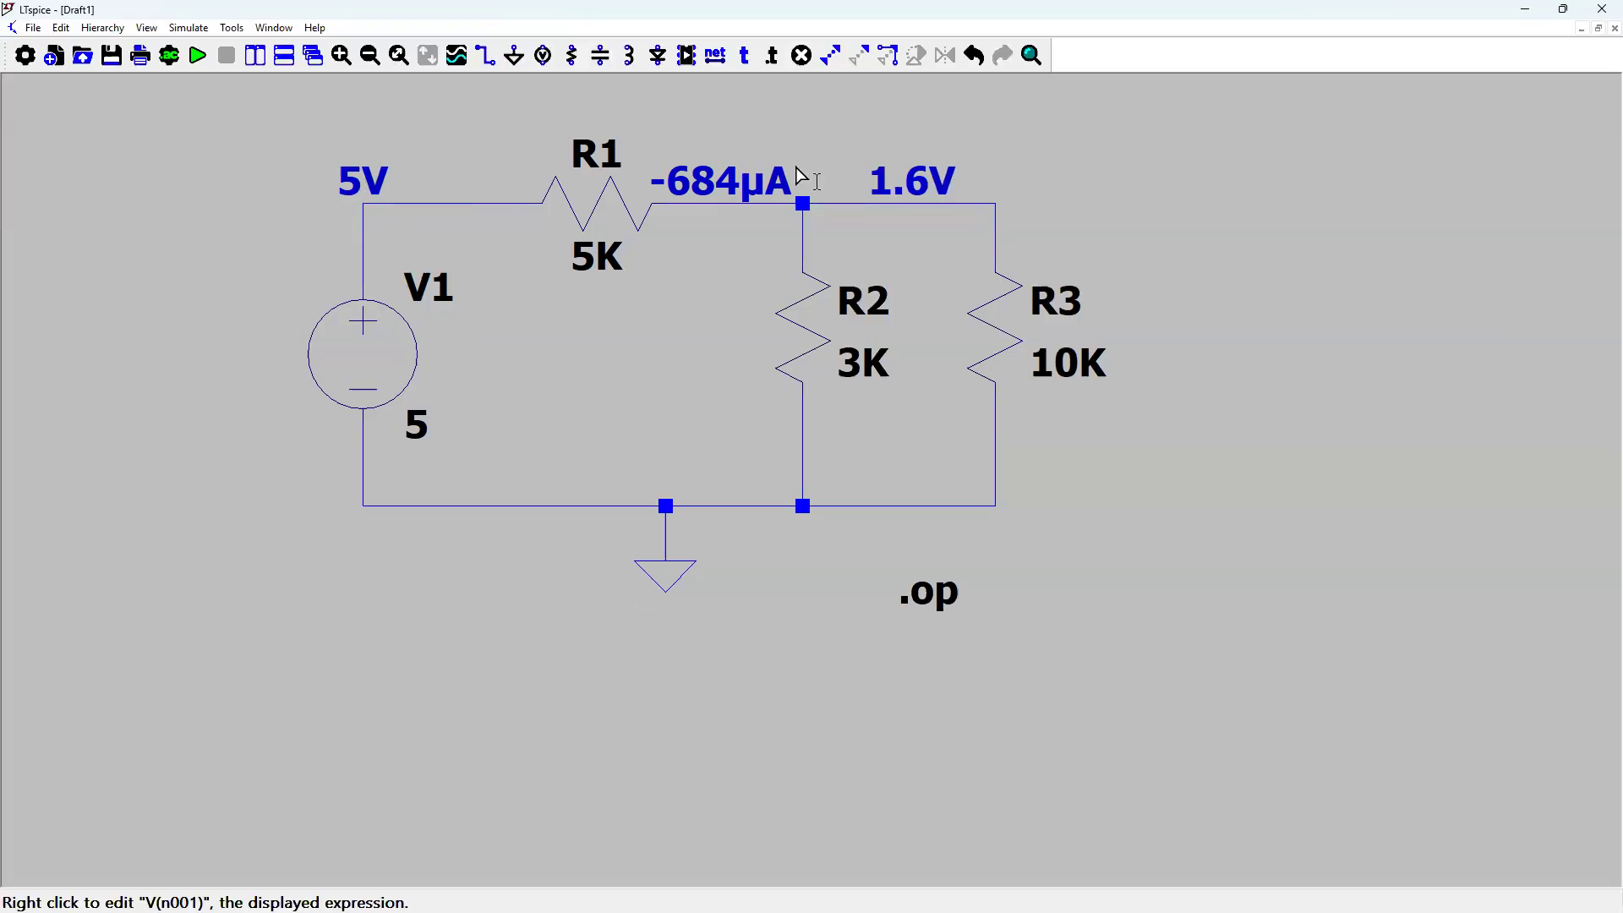
- Place a second .op data label on the wire between V1 and R1
right_click(375, 211)
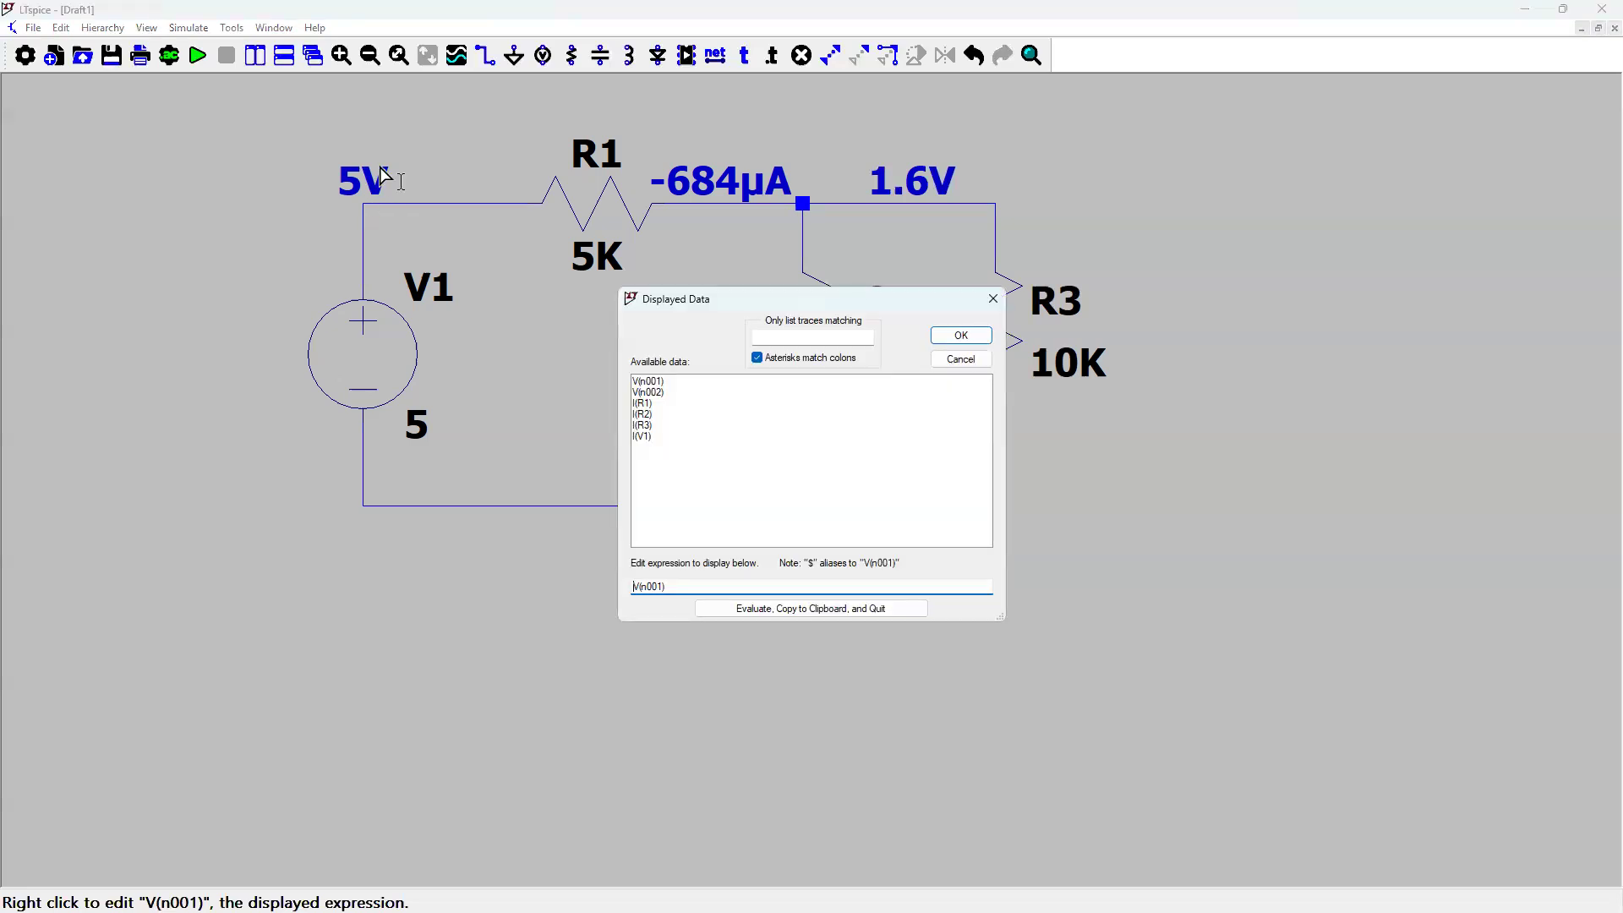
key("Escape")
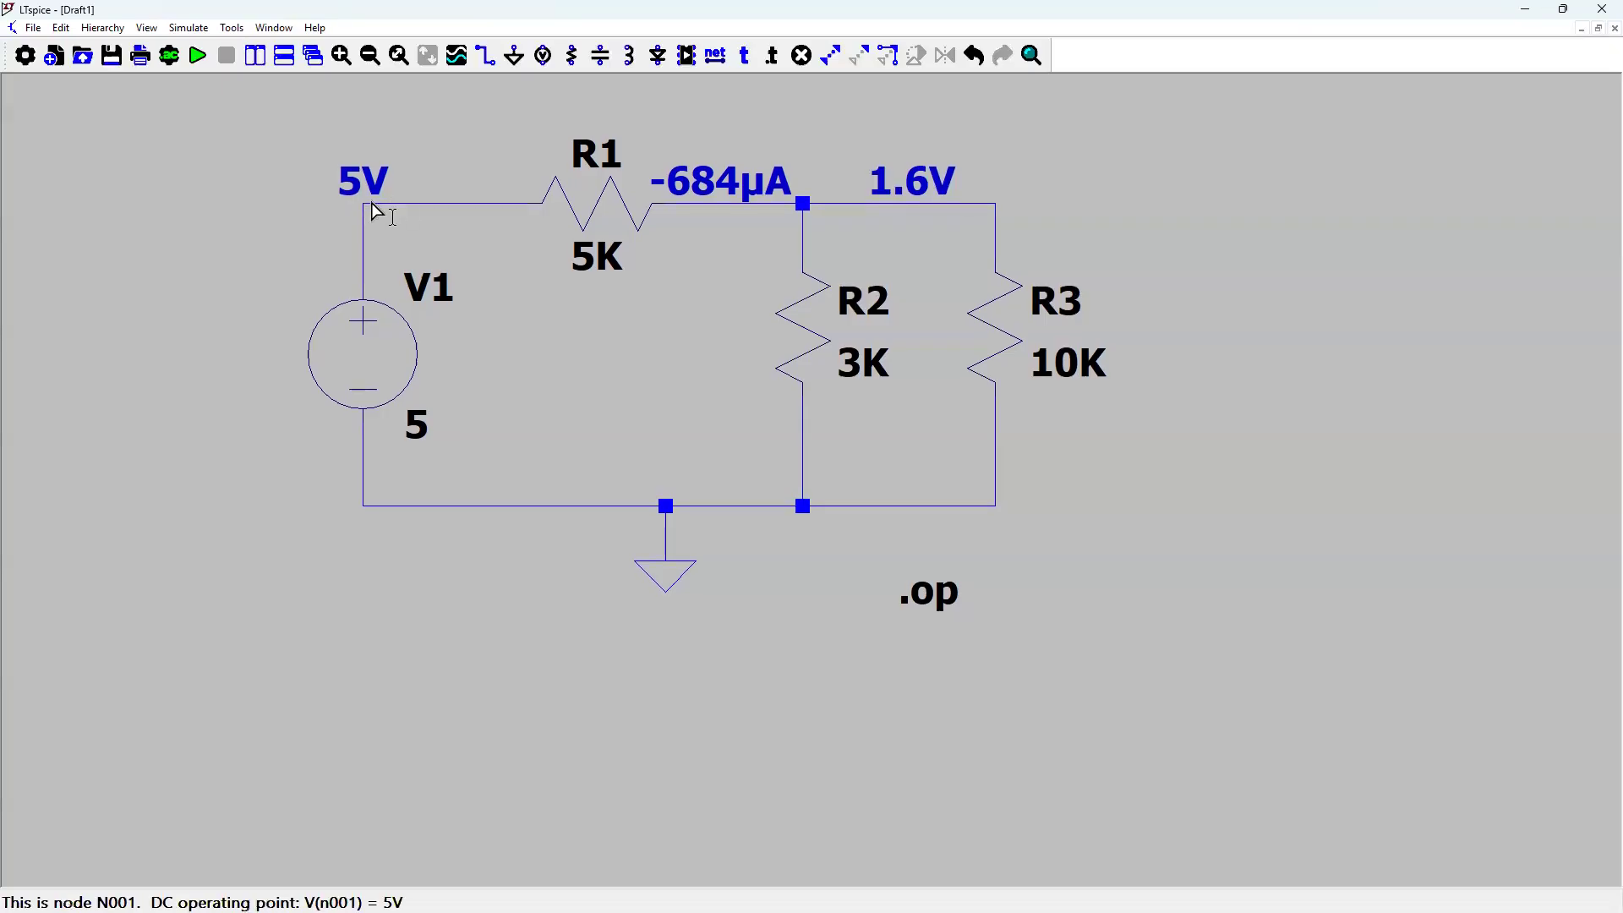
left_click_drag(365, 203, 419, 188)
right_click(489, 205)
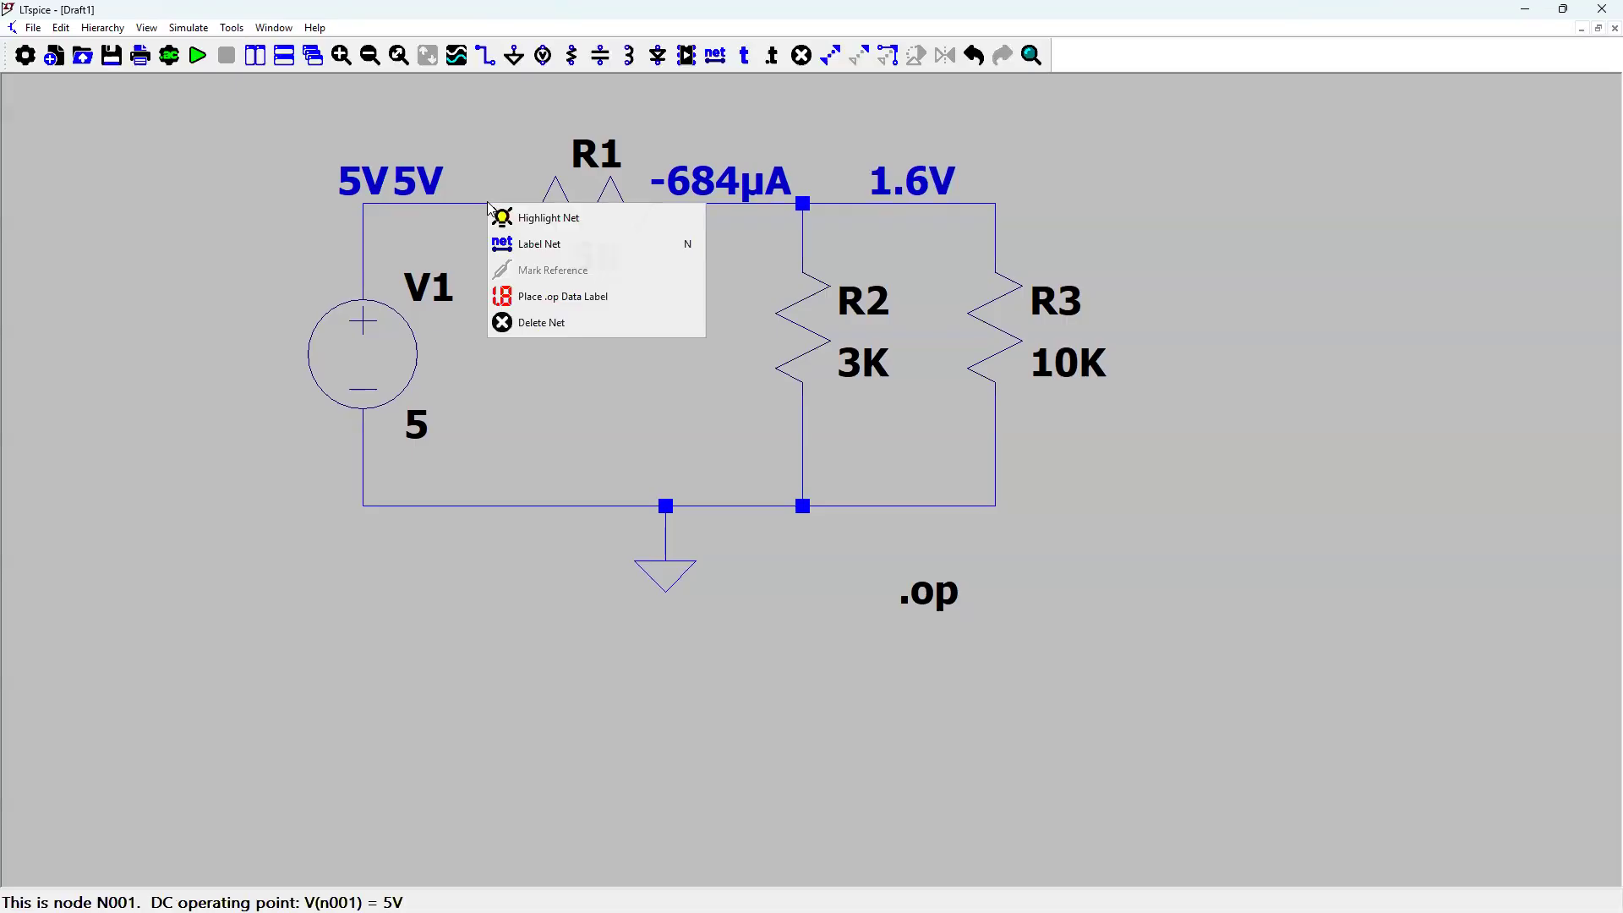
left_click(574, 245)
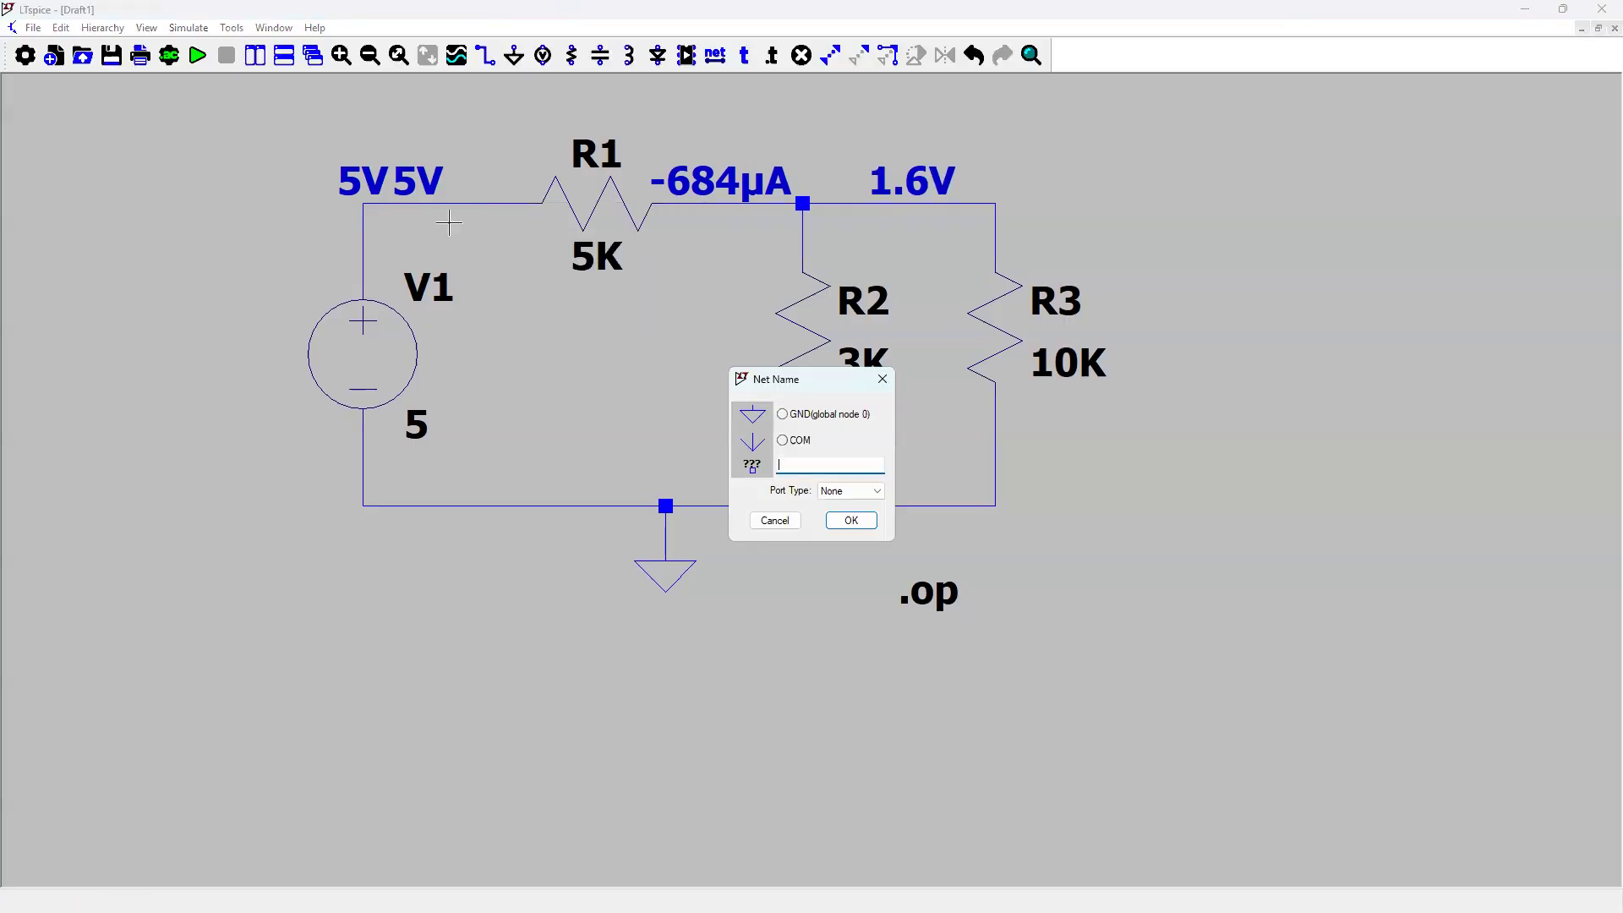
key("Escape")
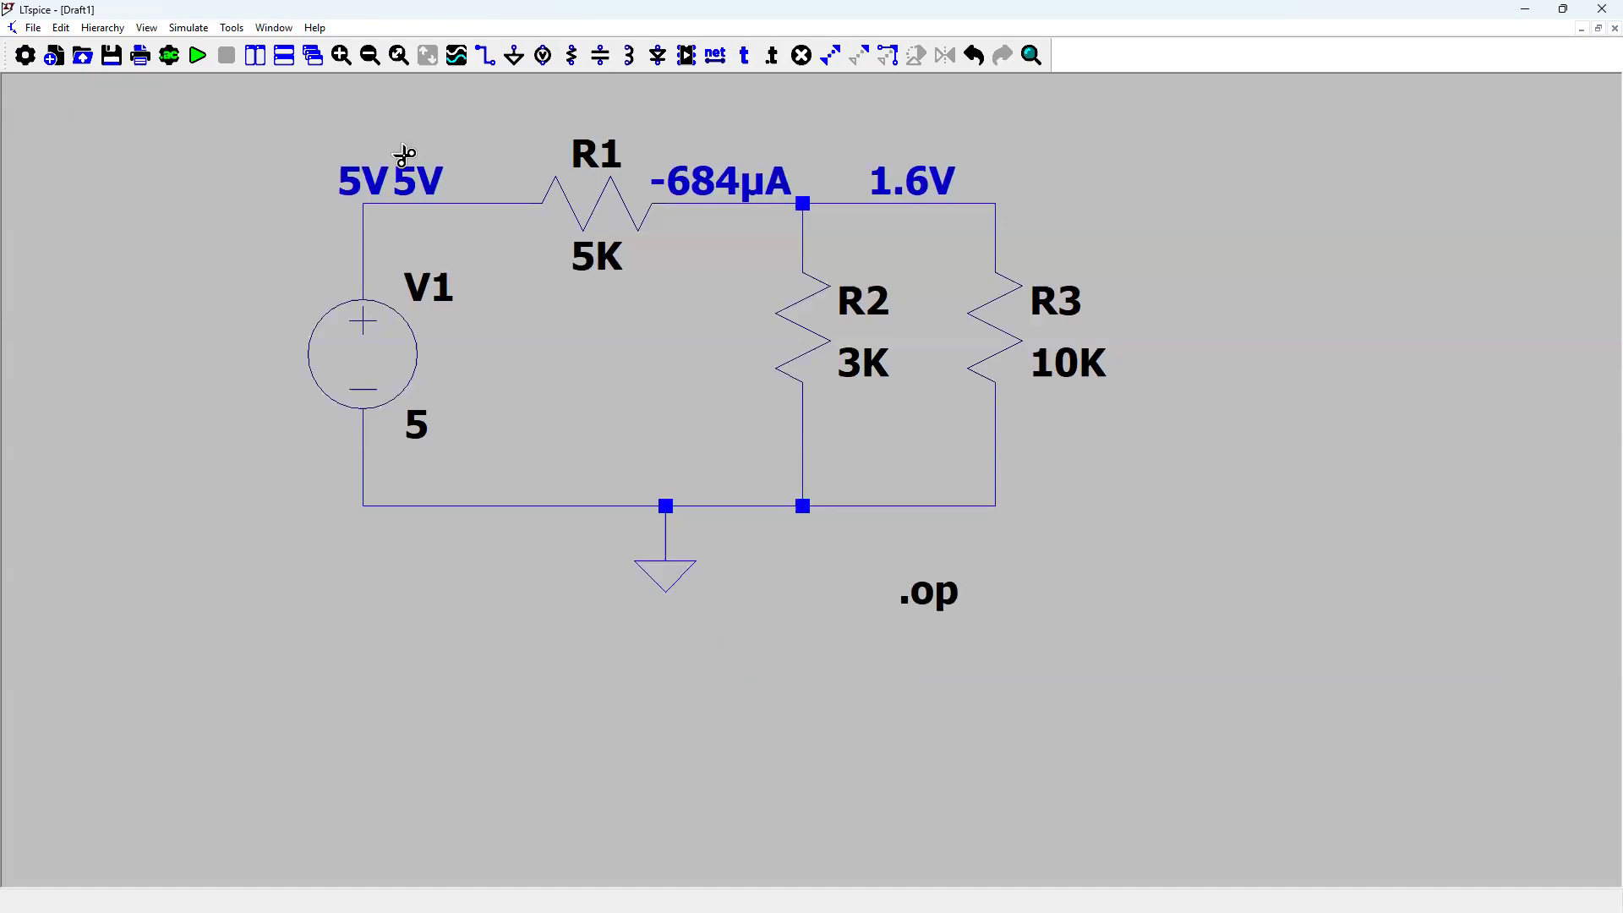
- Delete both 5V data labels above the wire between V1 and R1
key("Delete")
left_click(418, 180)
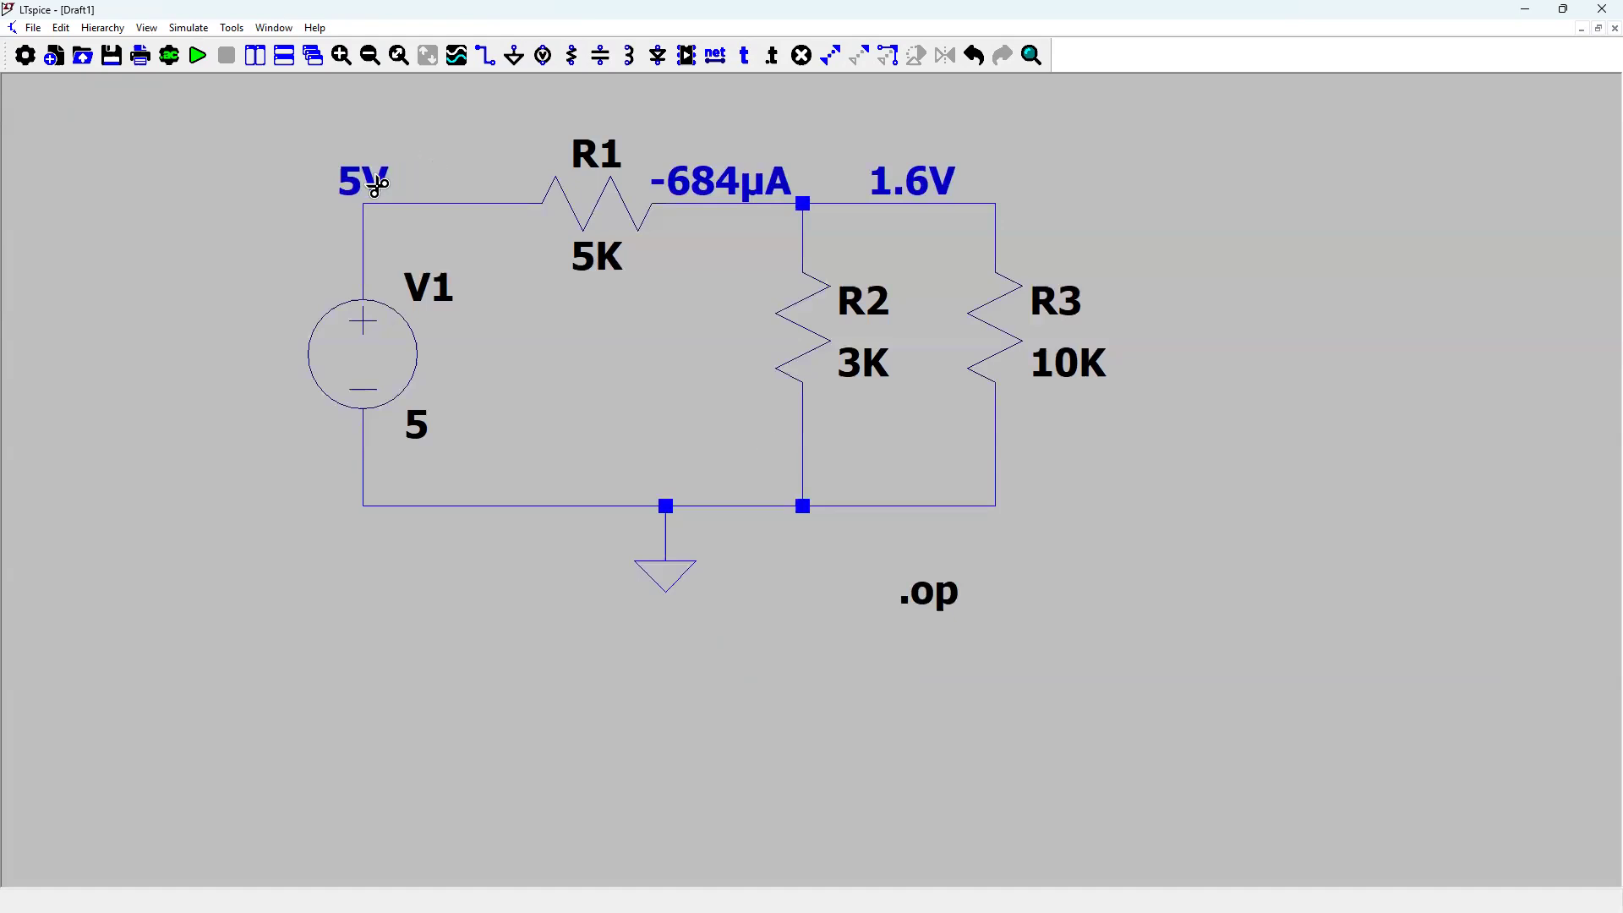
left_click(418, 181)
key("Escape")
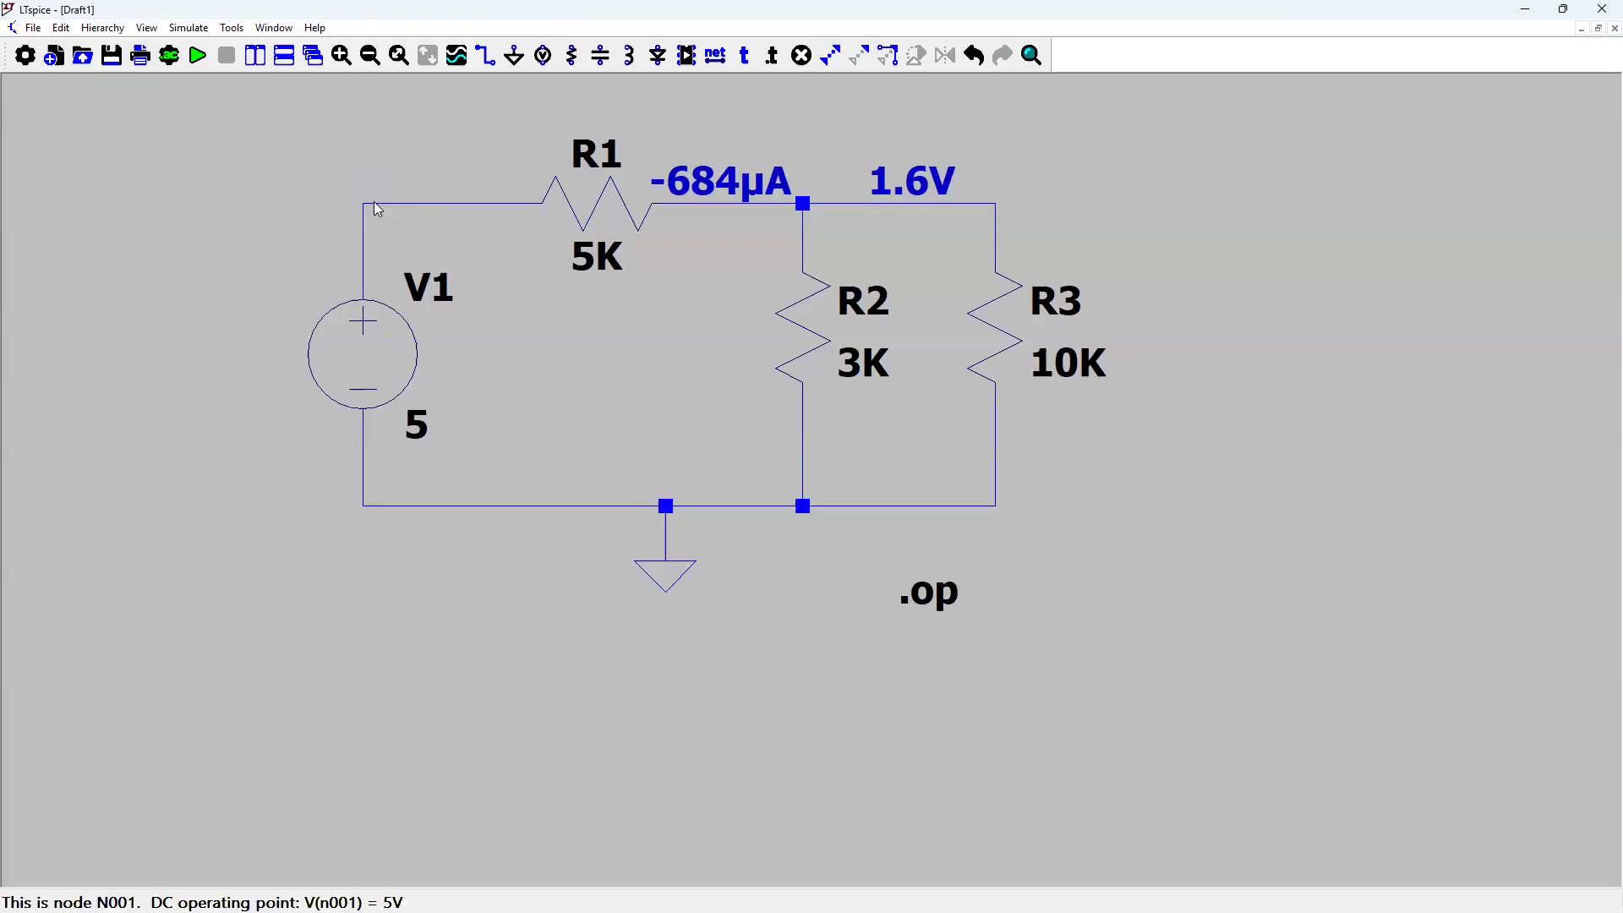
- Label the net between V1 and R1 as A, placing the label at the corner above V1
right_click(378, 210)
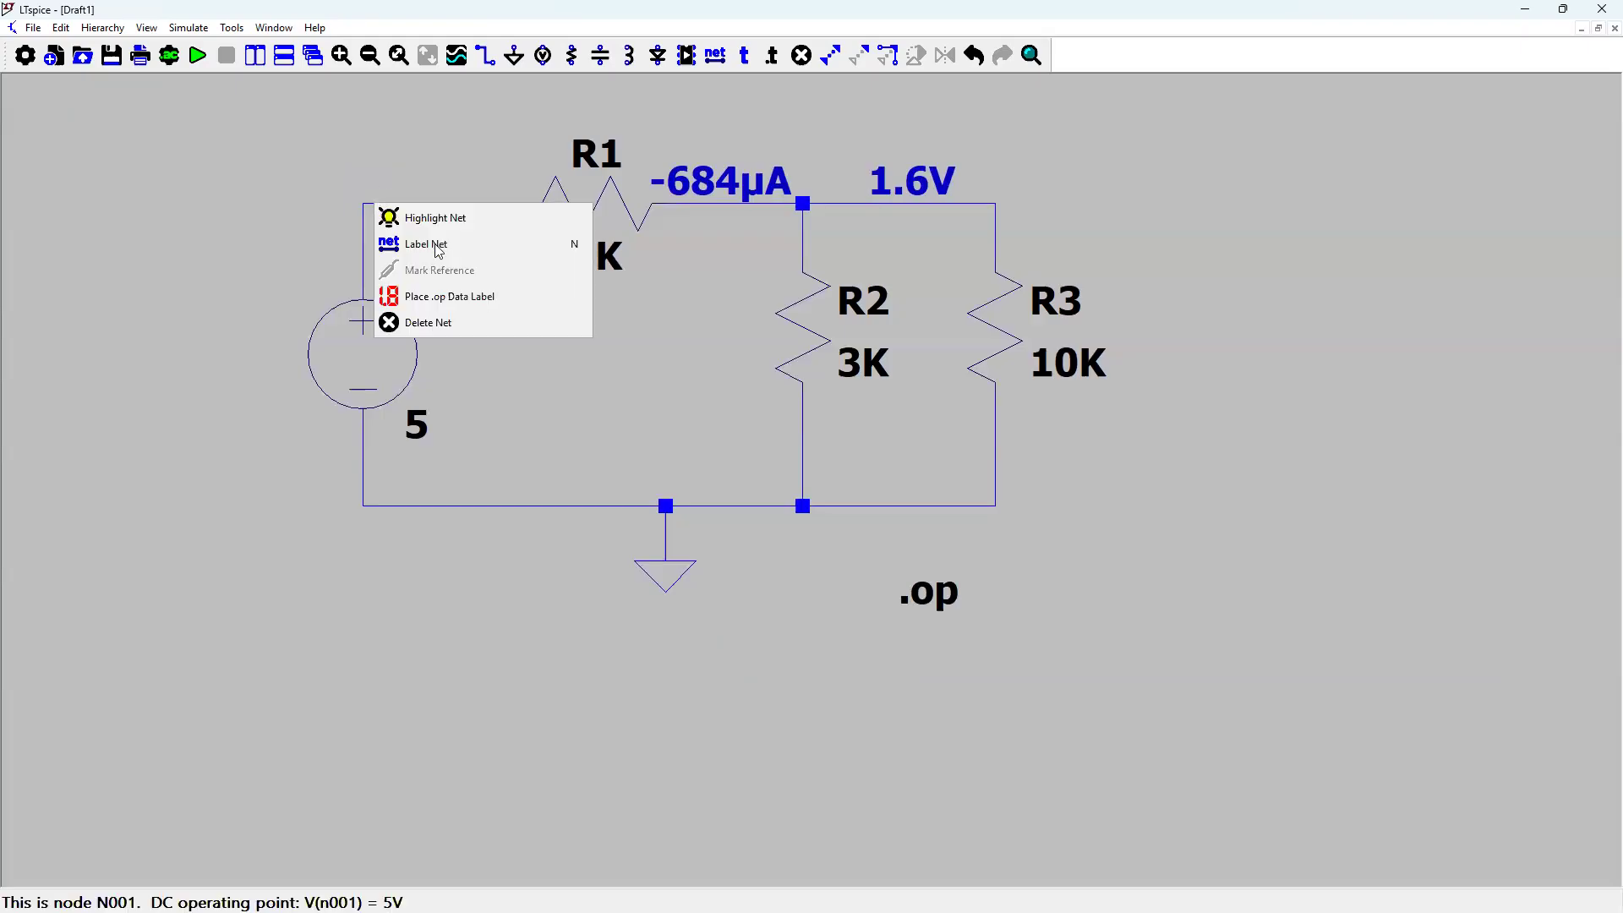
key("n")
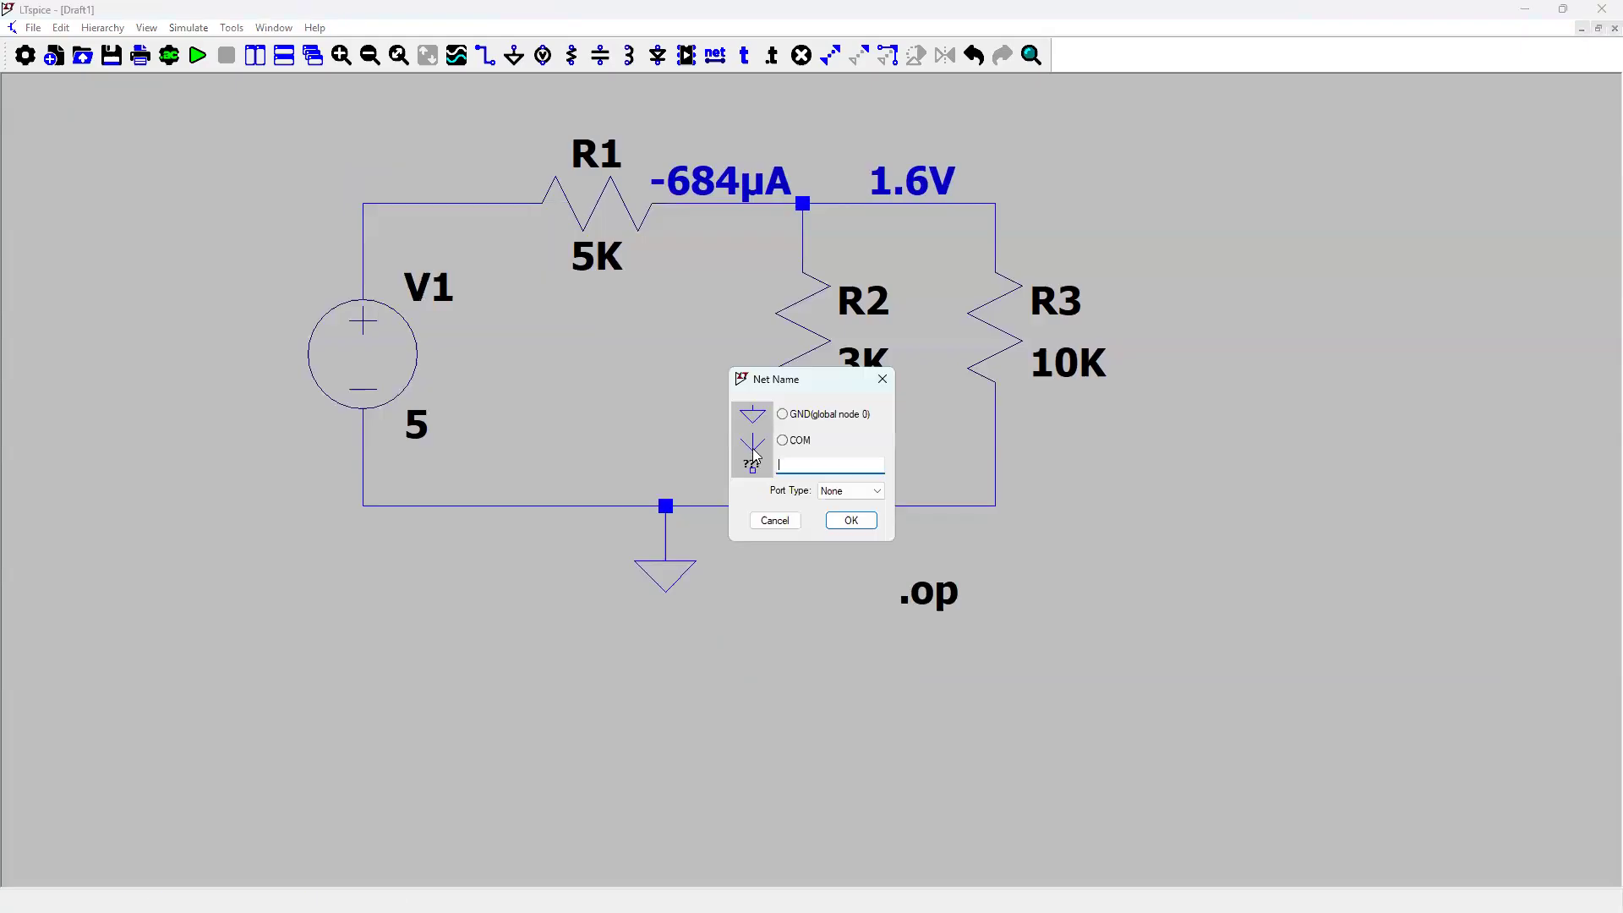
left_click(851, 519)
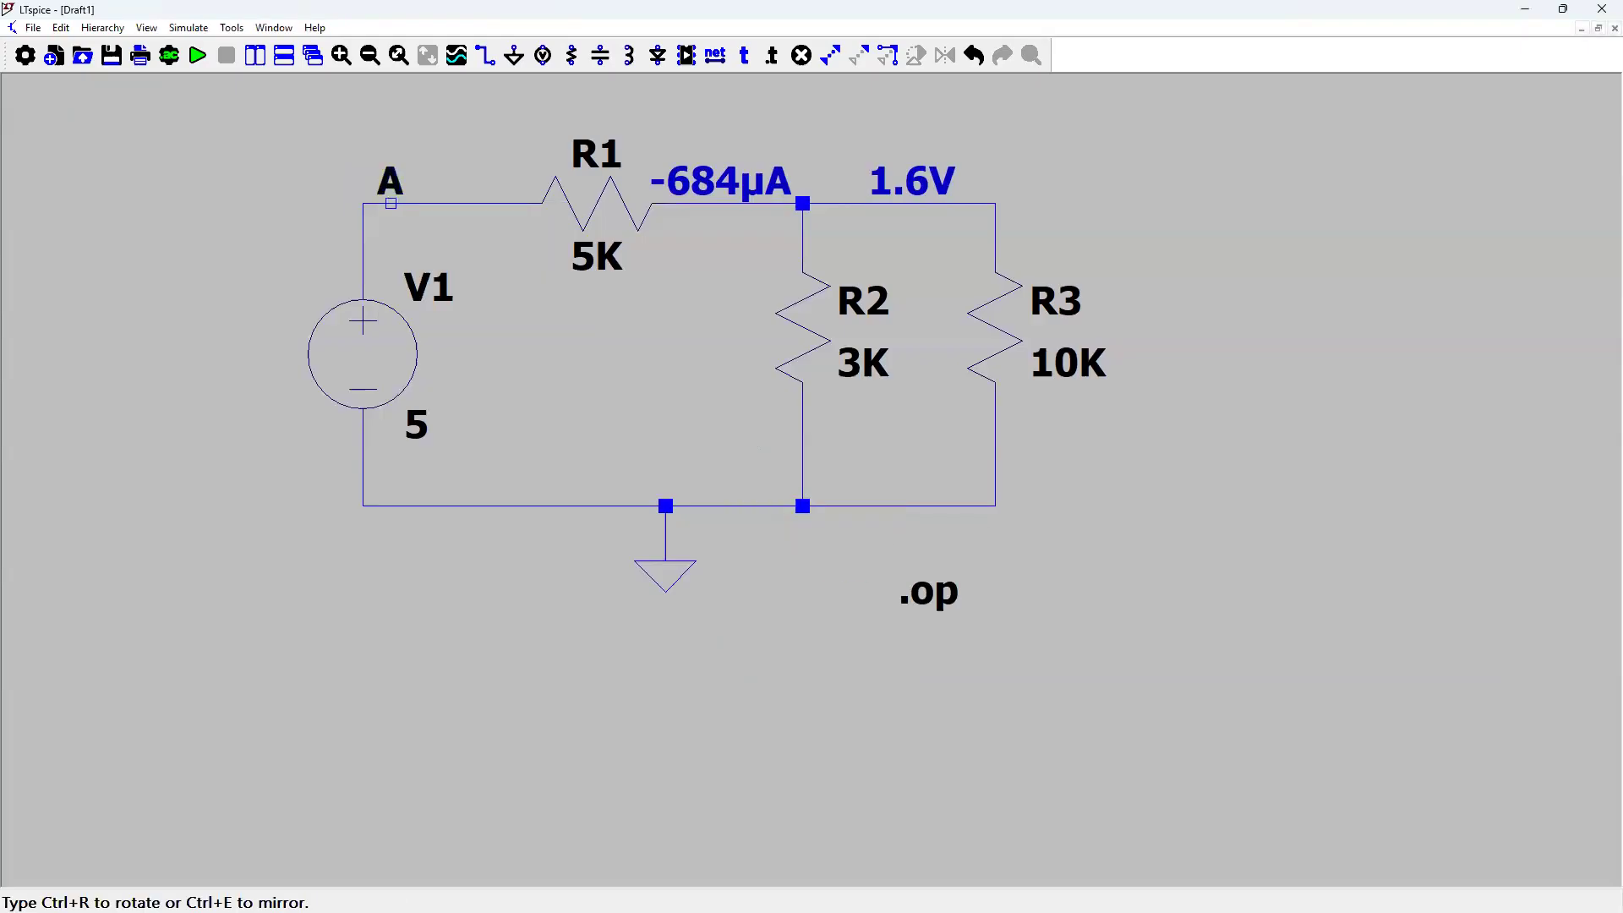
left_click(364, 202)
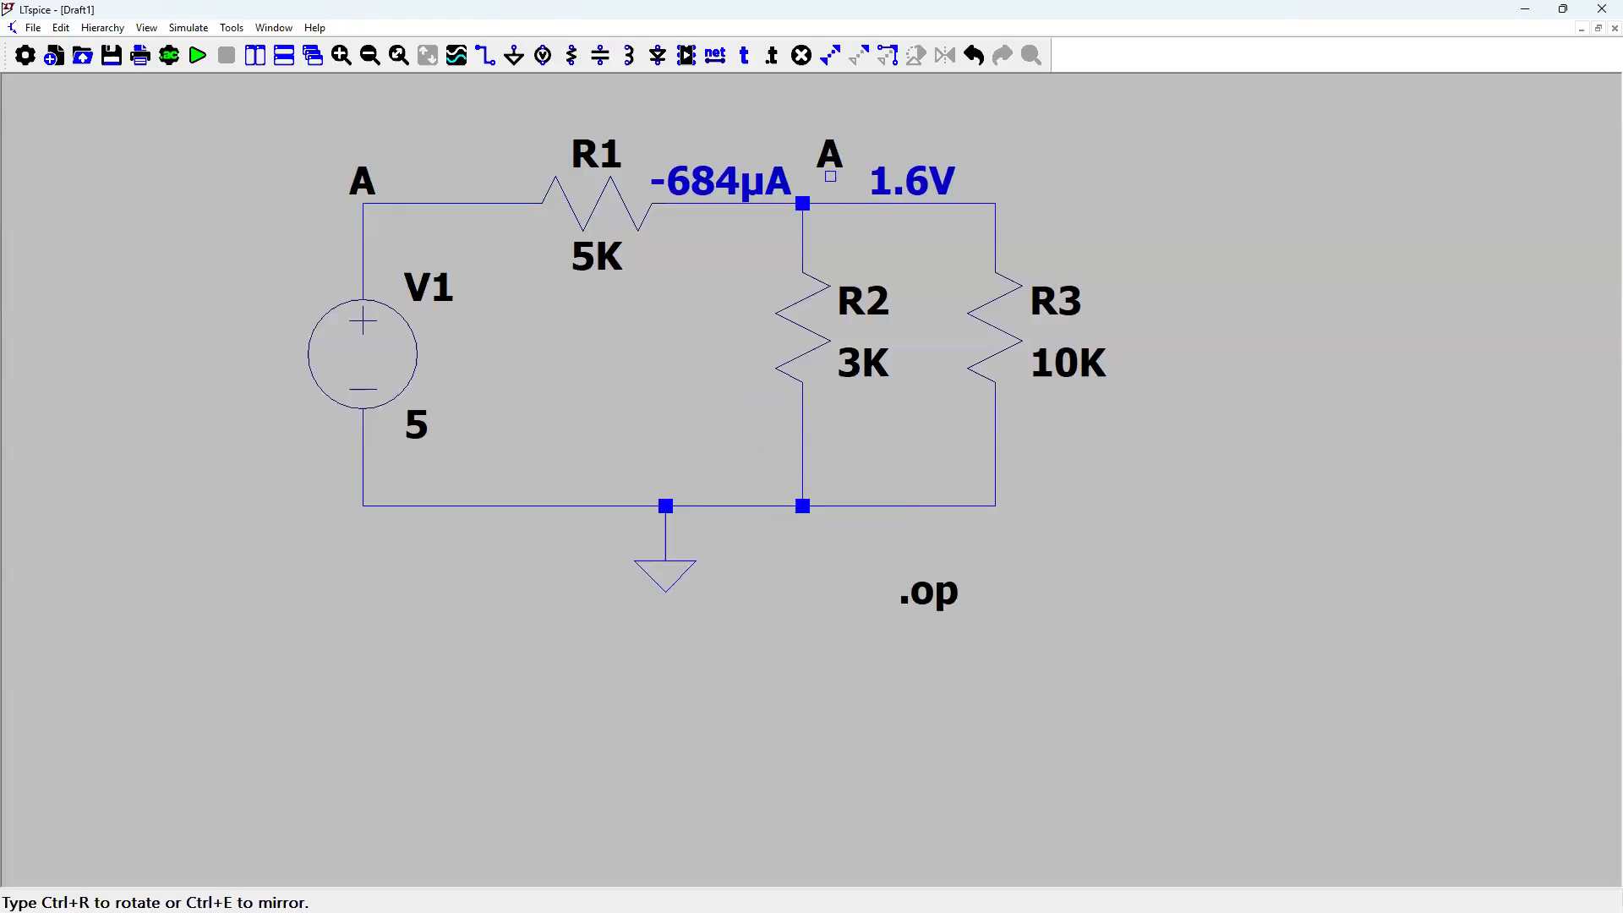
- Place another net label on the wire between R2 and R3 and rename it B
left_click(831, 201)
right_click(896, 211)
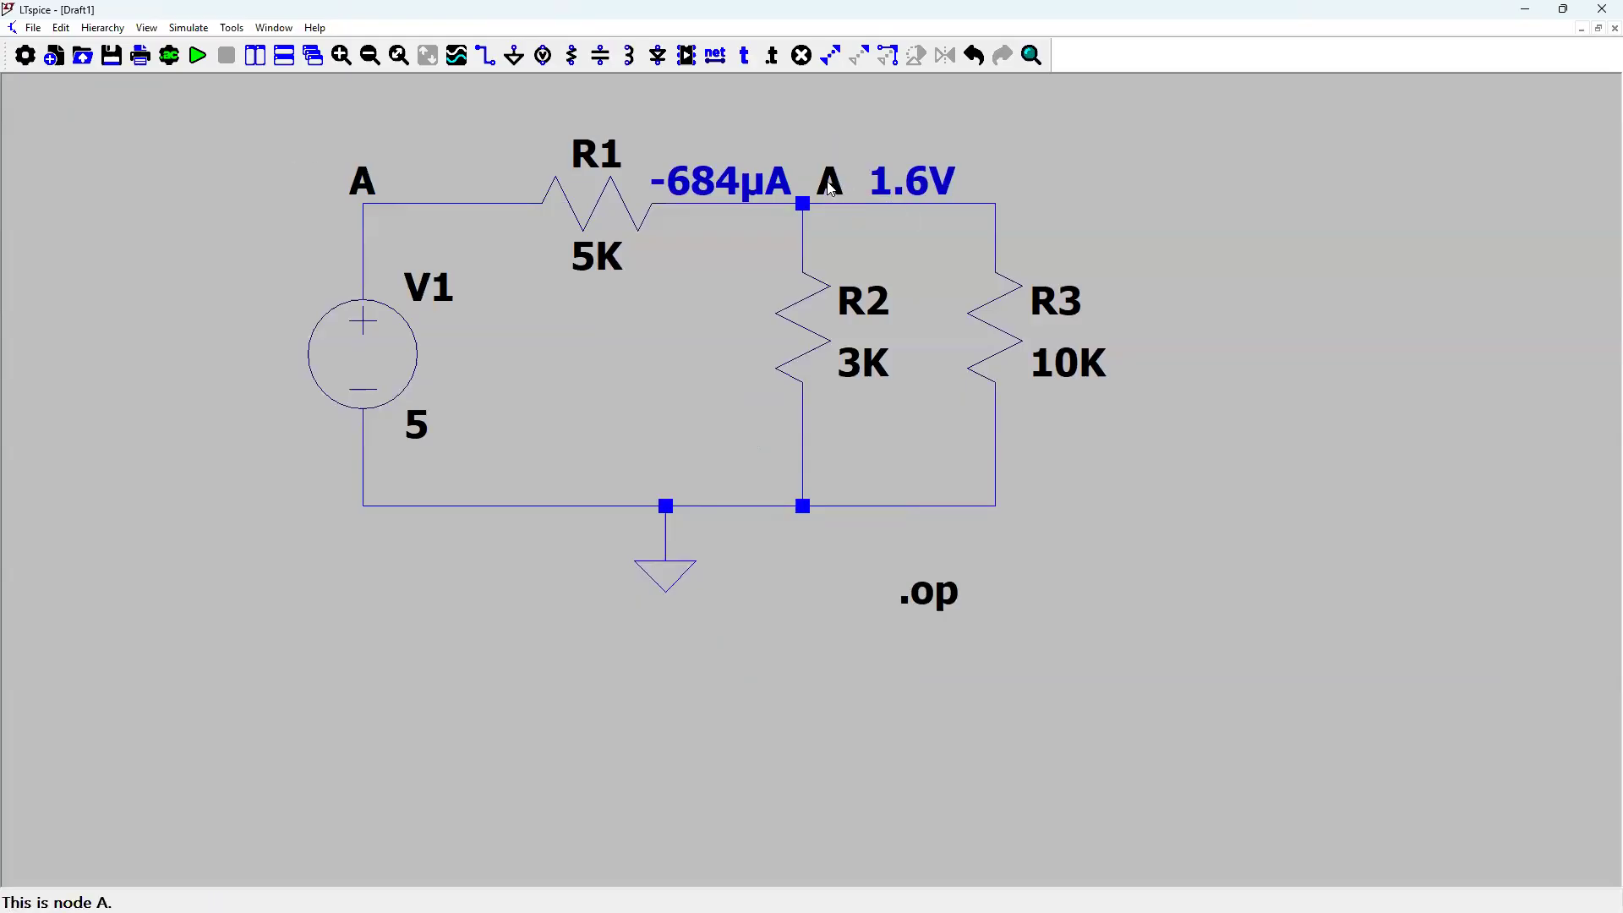
right_click(831, 181)
key("BackSpace")
type("B")
key("Return")
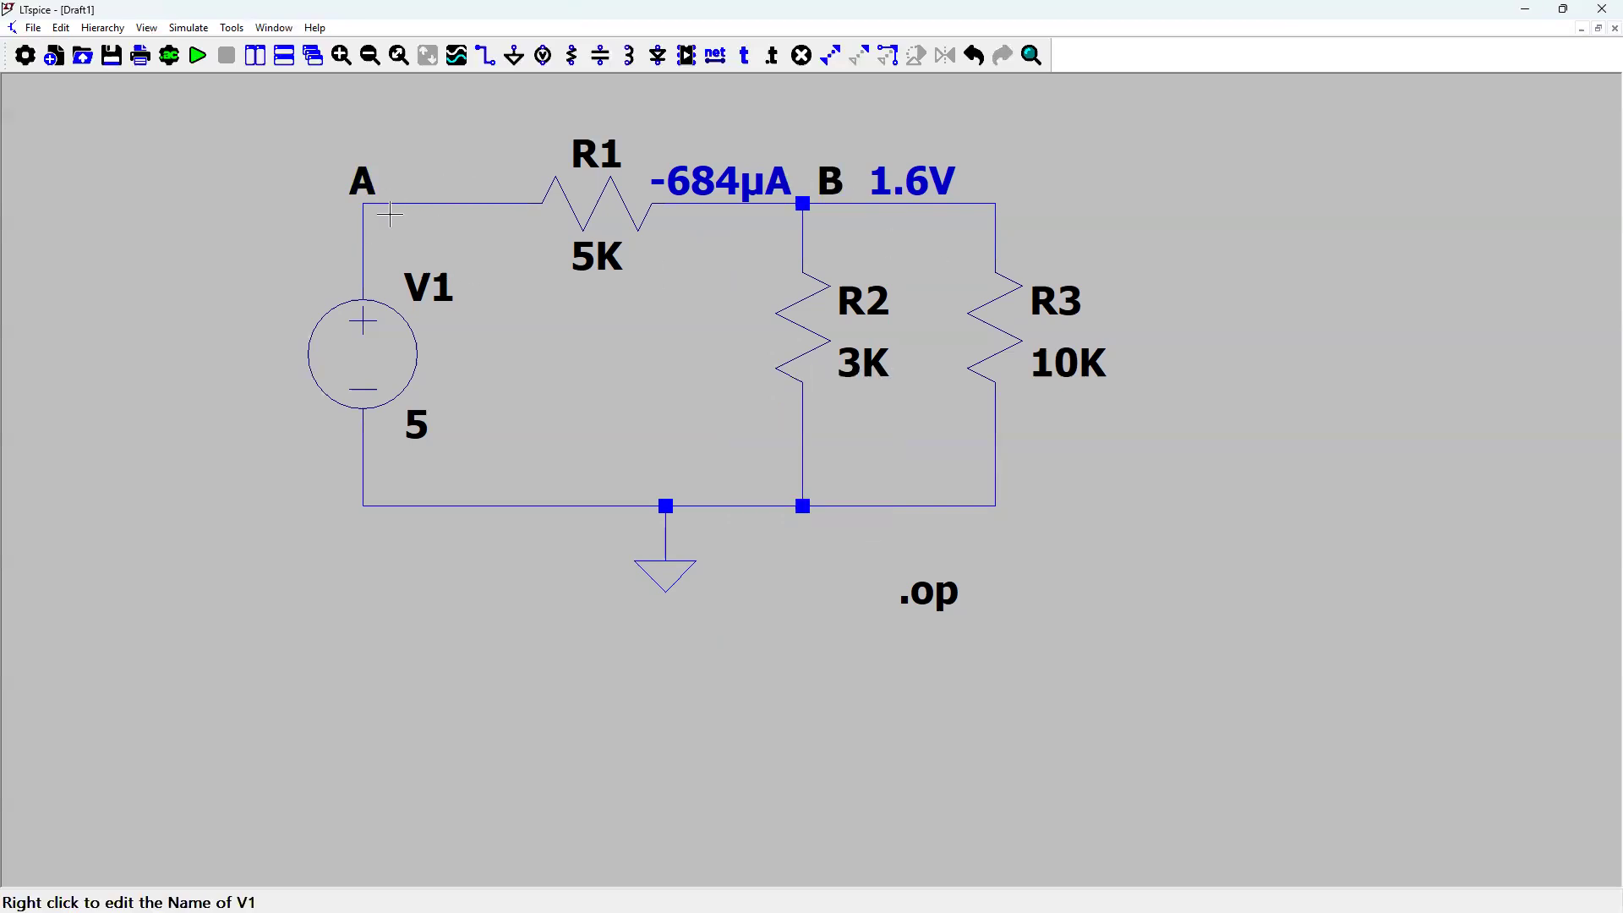
- Run the operating point simulation again and review the listed node voltages and device currents
left_click(203, 58)
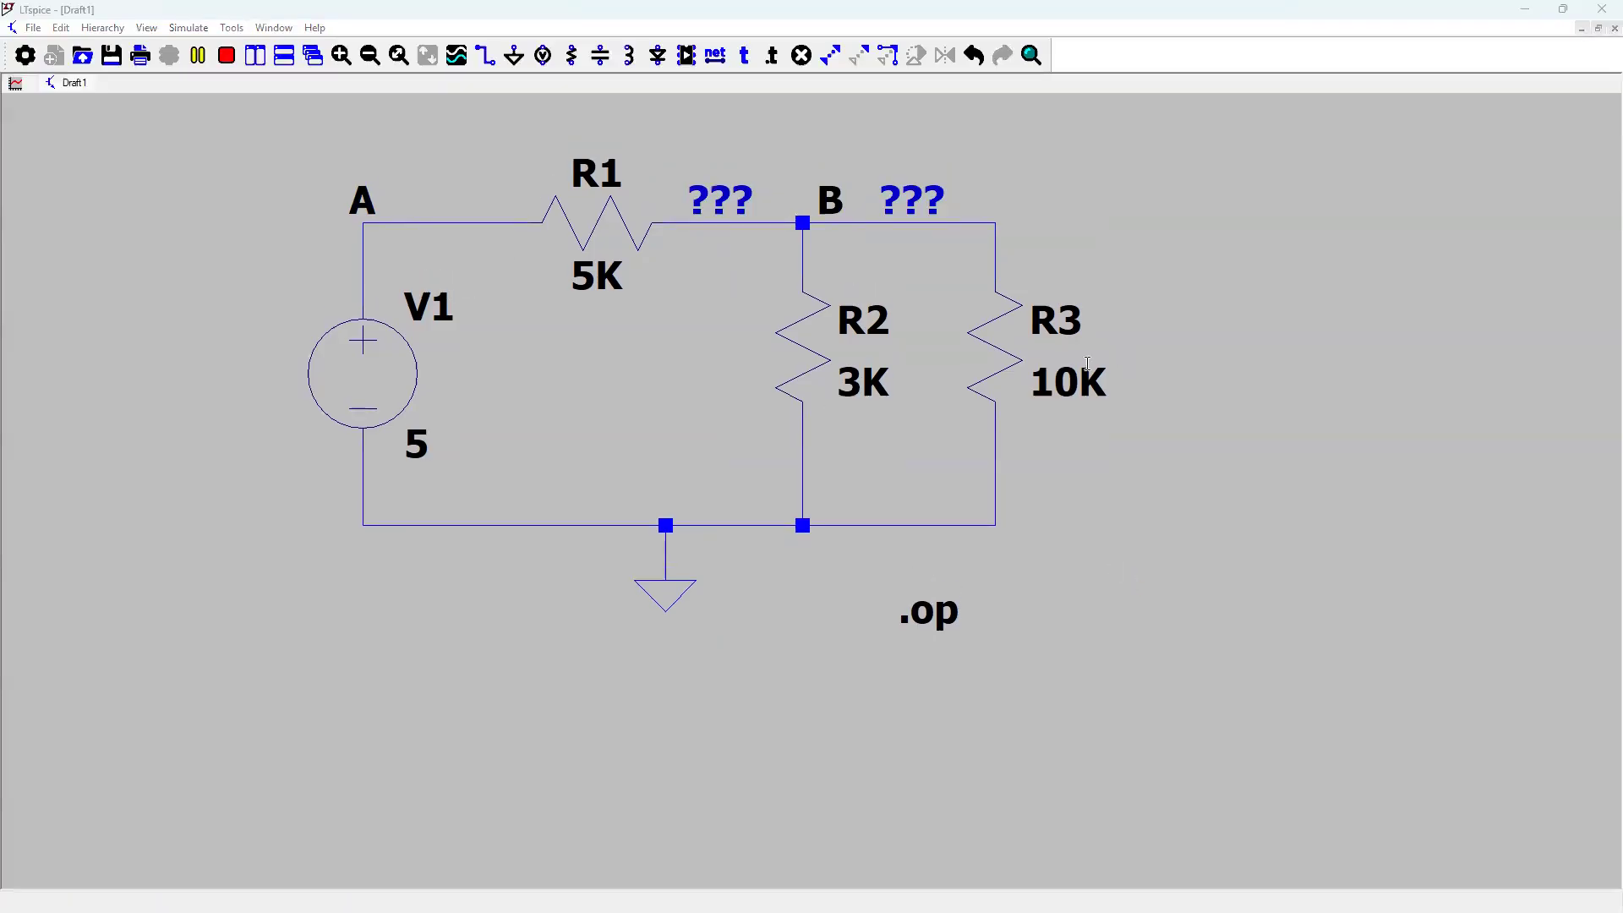
left_click_drag(982, 316, 996, 370)
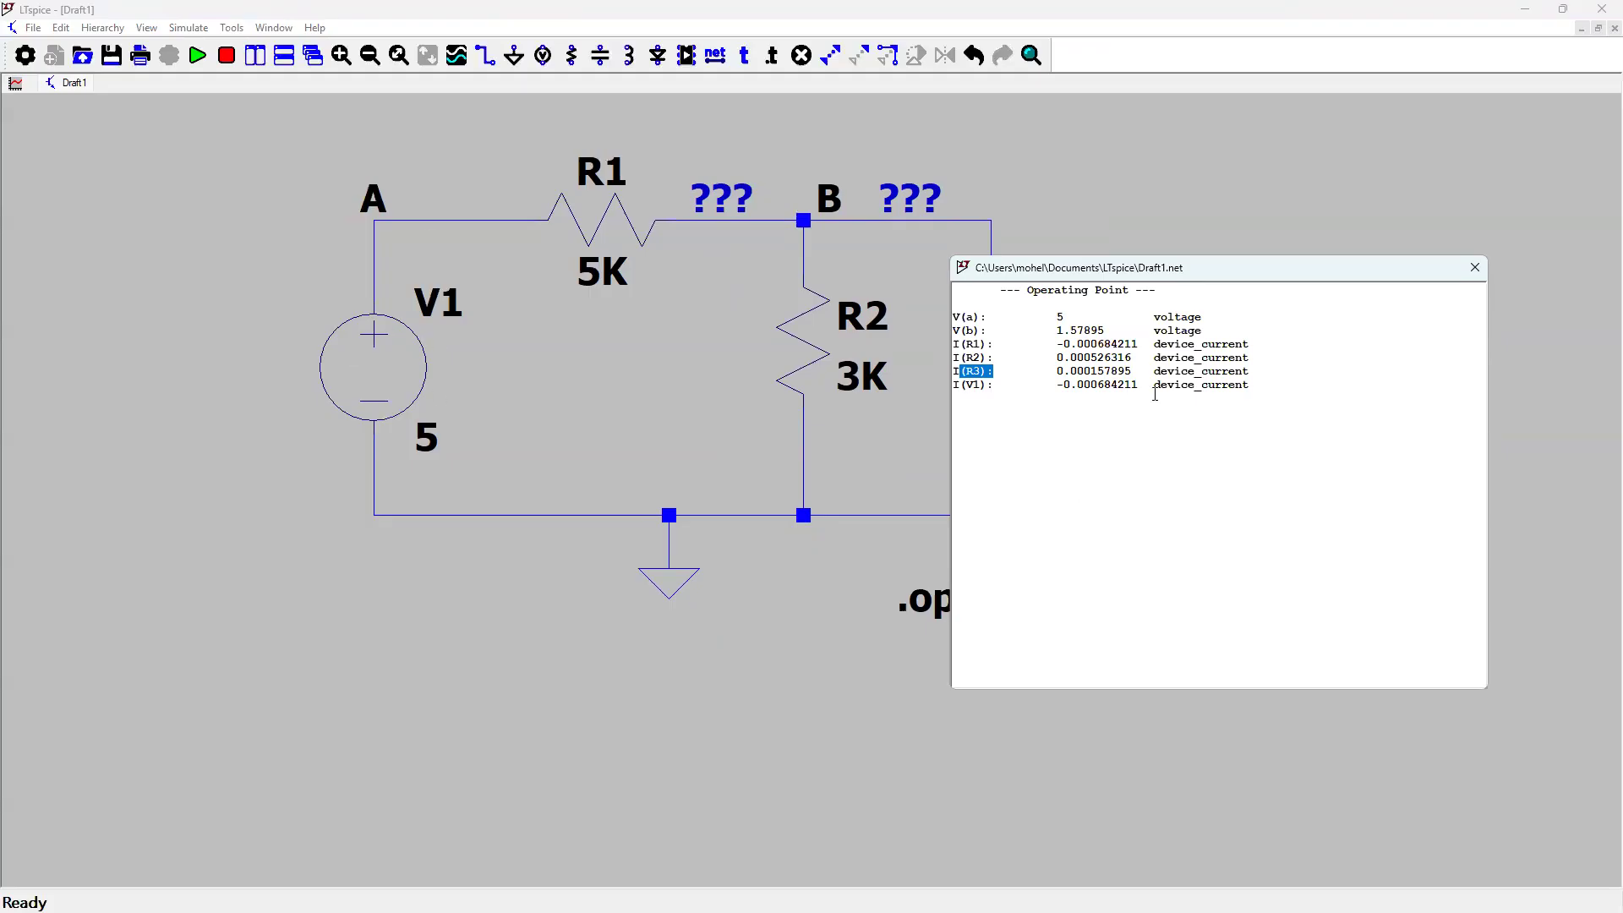
left_click(1475, 268)
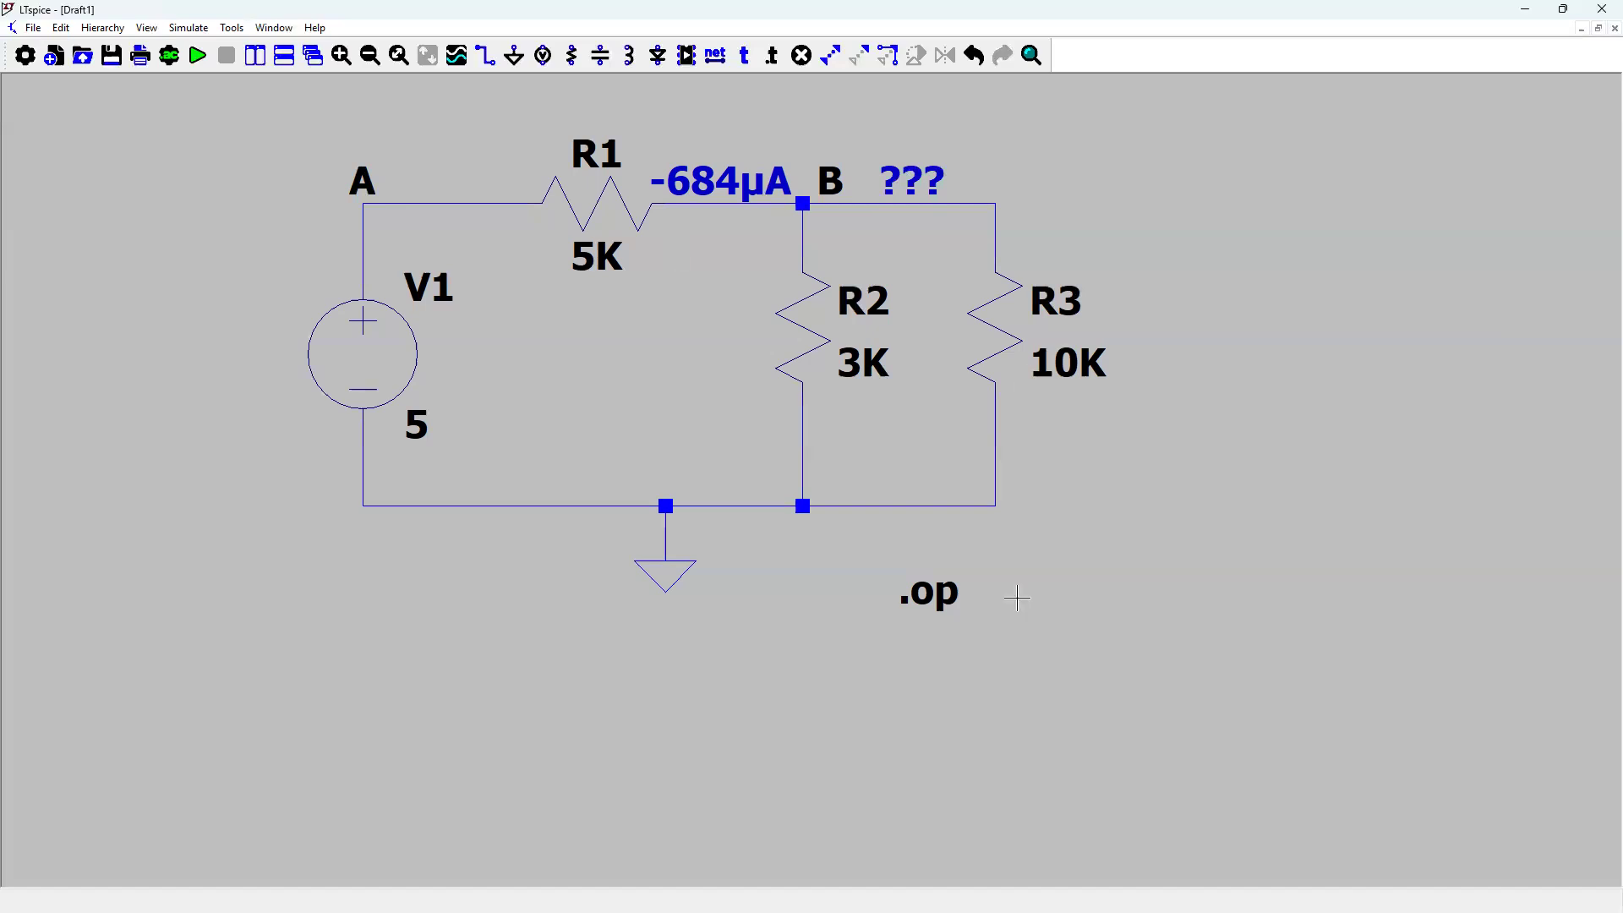
- Delete resistor R3 together with the wires connecting it to R2 and the ground rail
key("Delete")
left_click(983, 234)
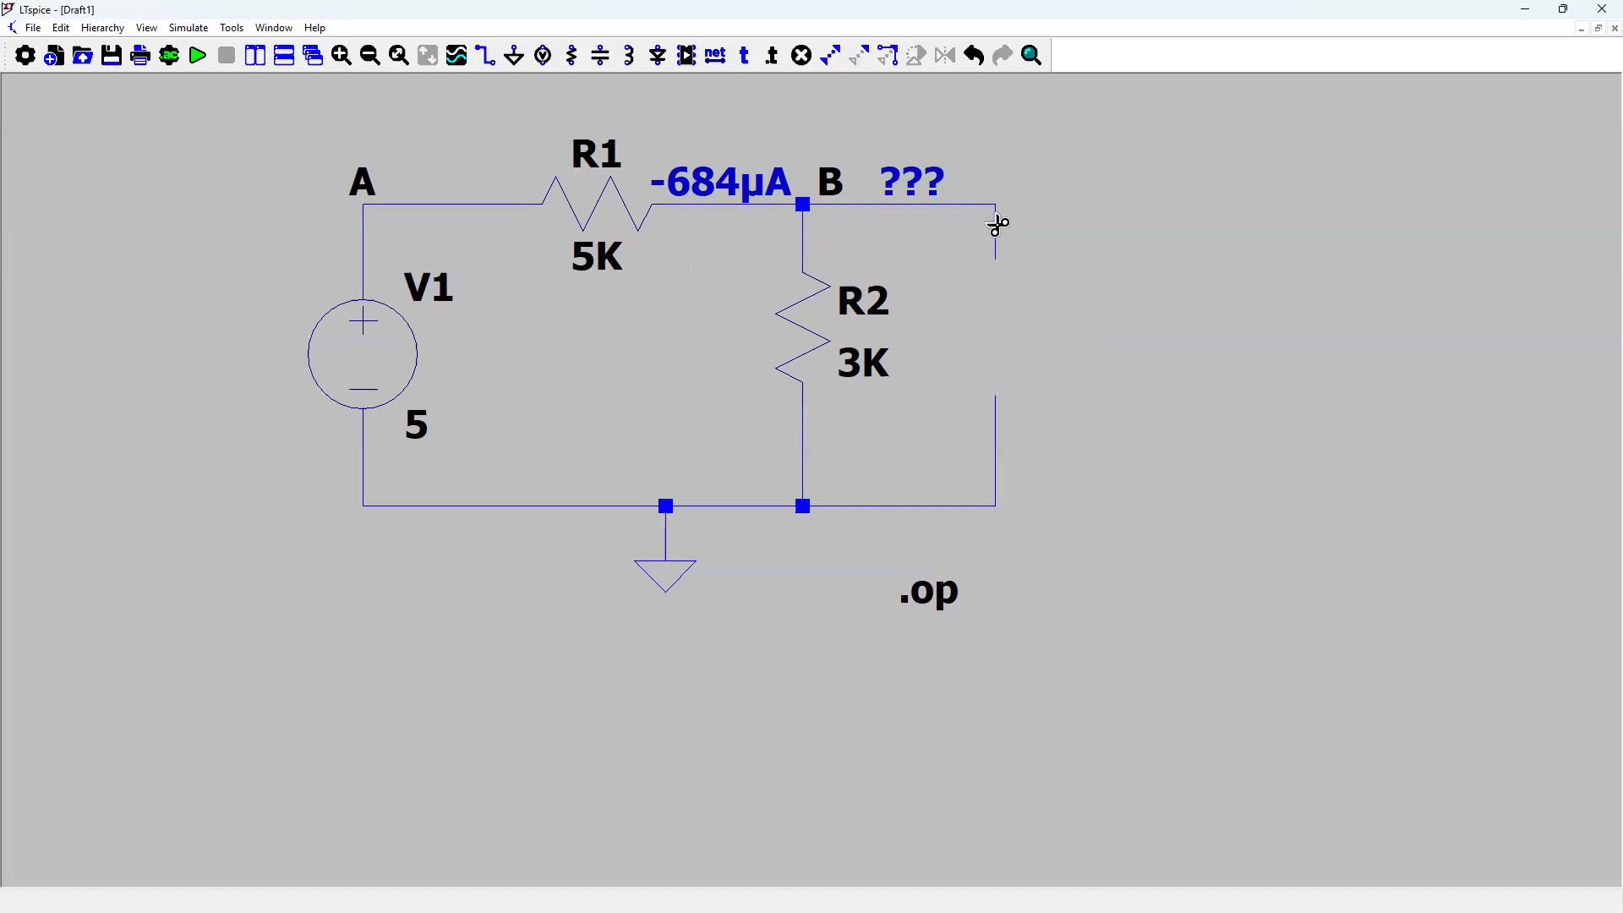
left_click(981, 239)
left_click(995, 465)
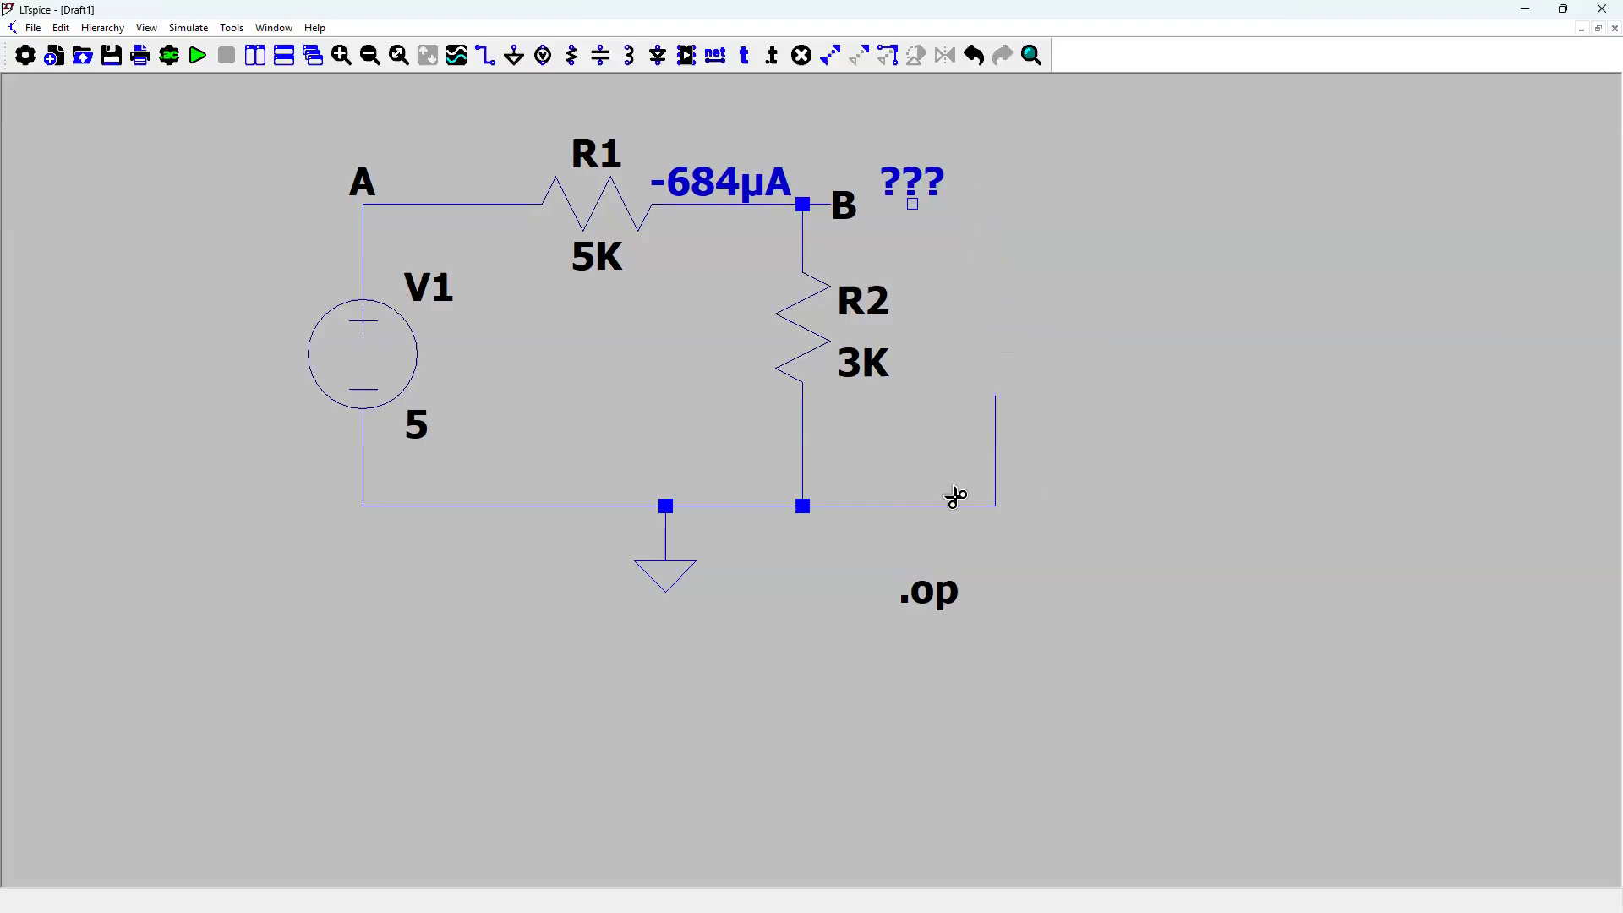
left_click(916, 512)
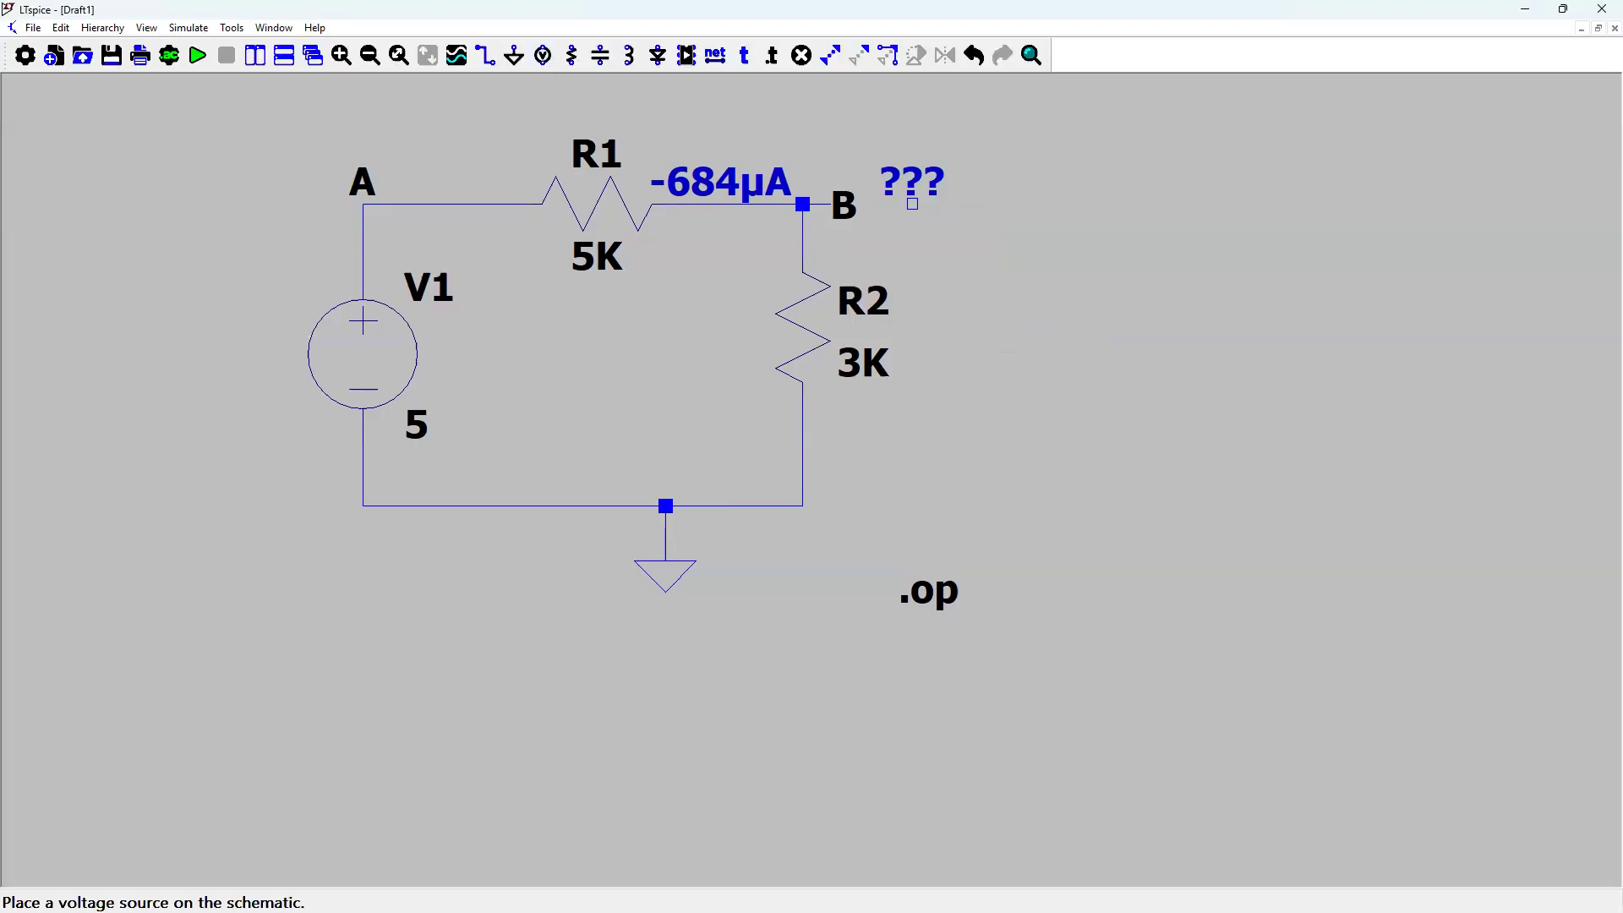
- Place a voltage source on the wire directly beneath R2
left_click(543, 56)
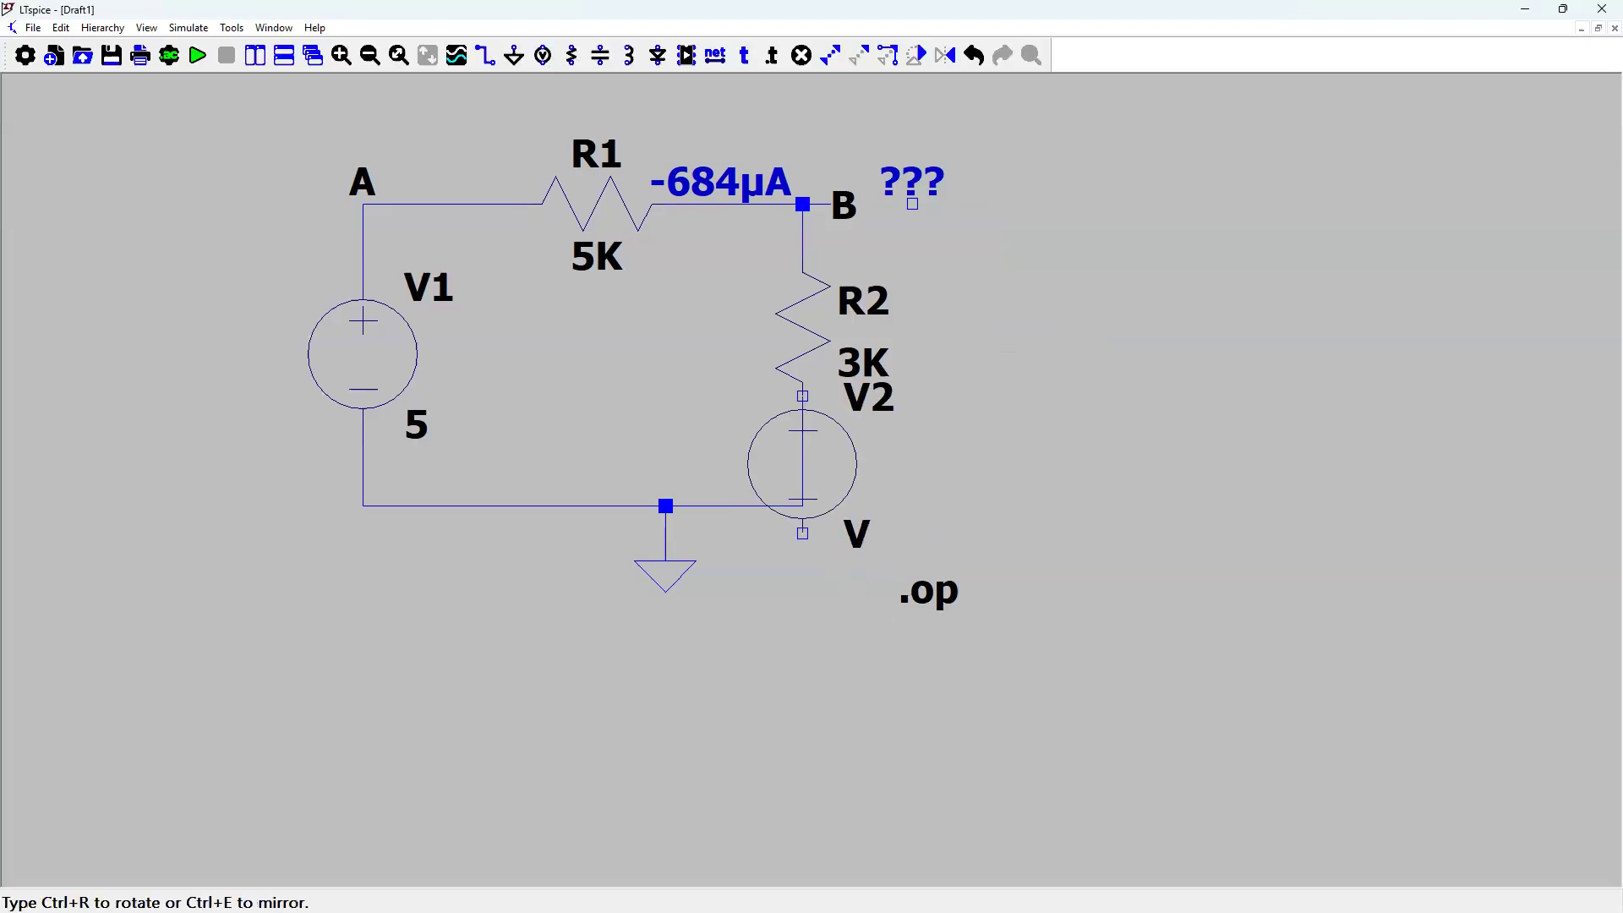
left_click(803, 369)
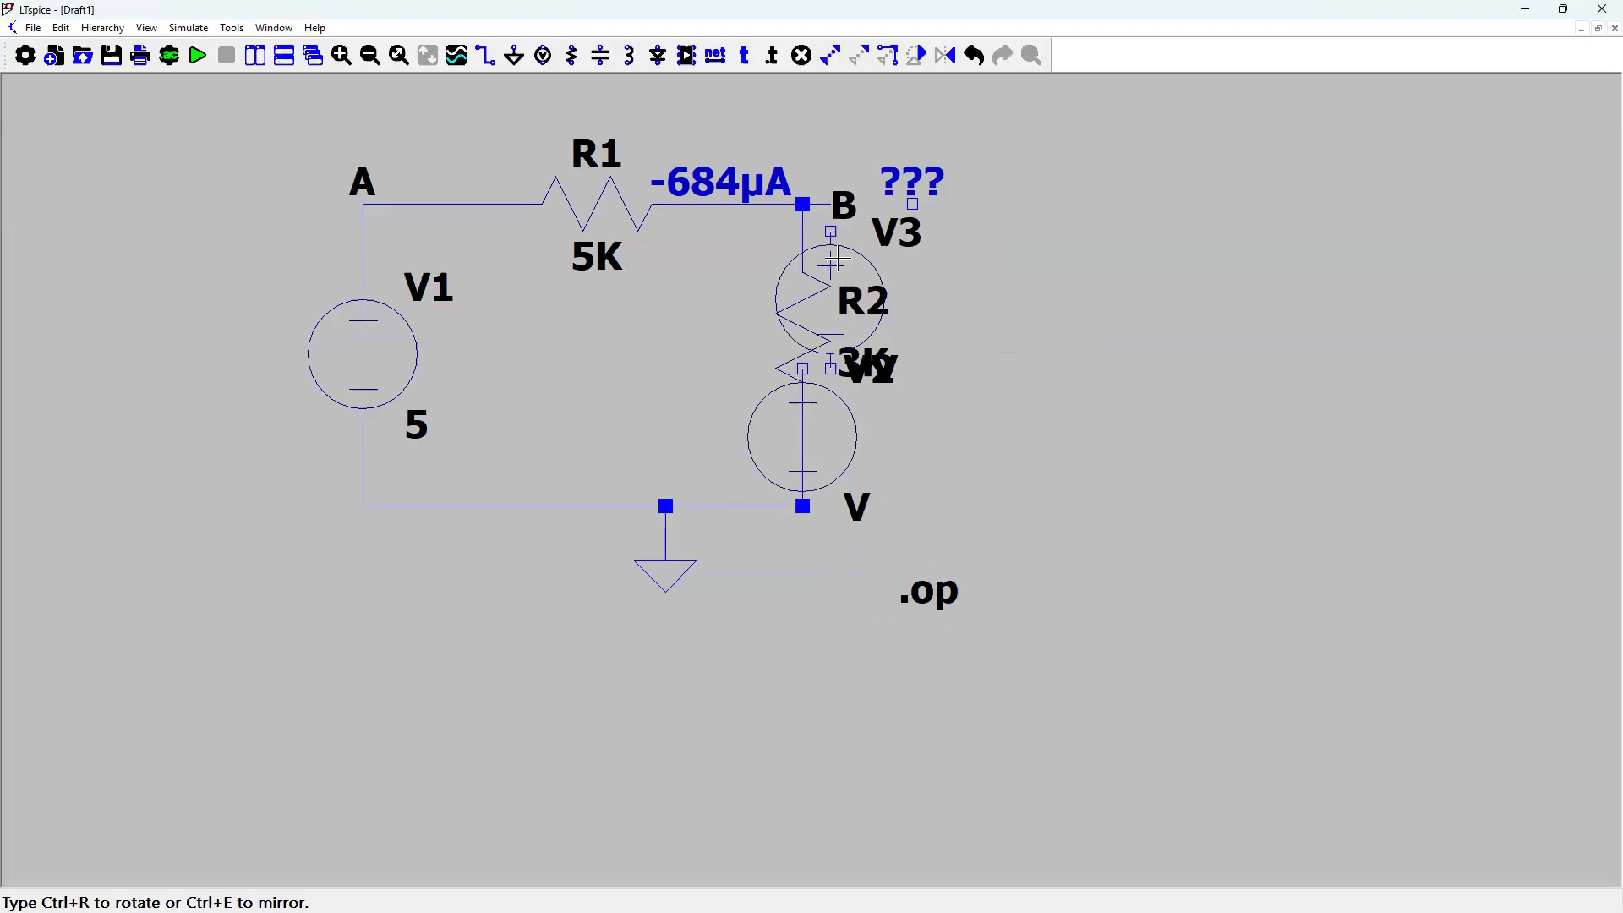
key("Escape")
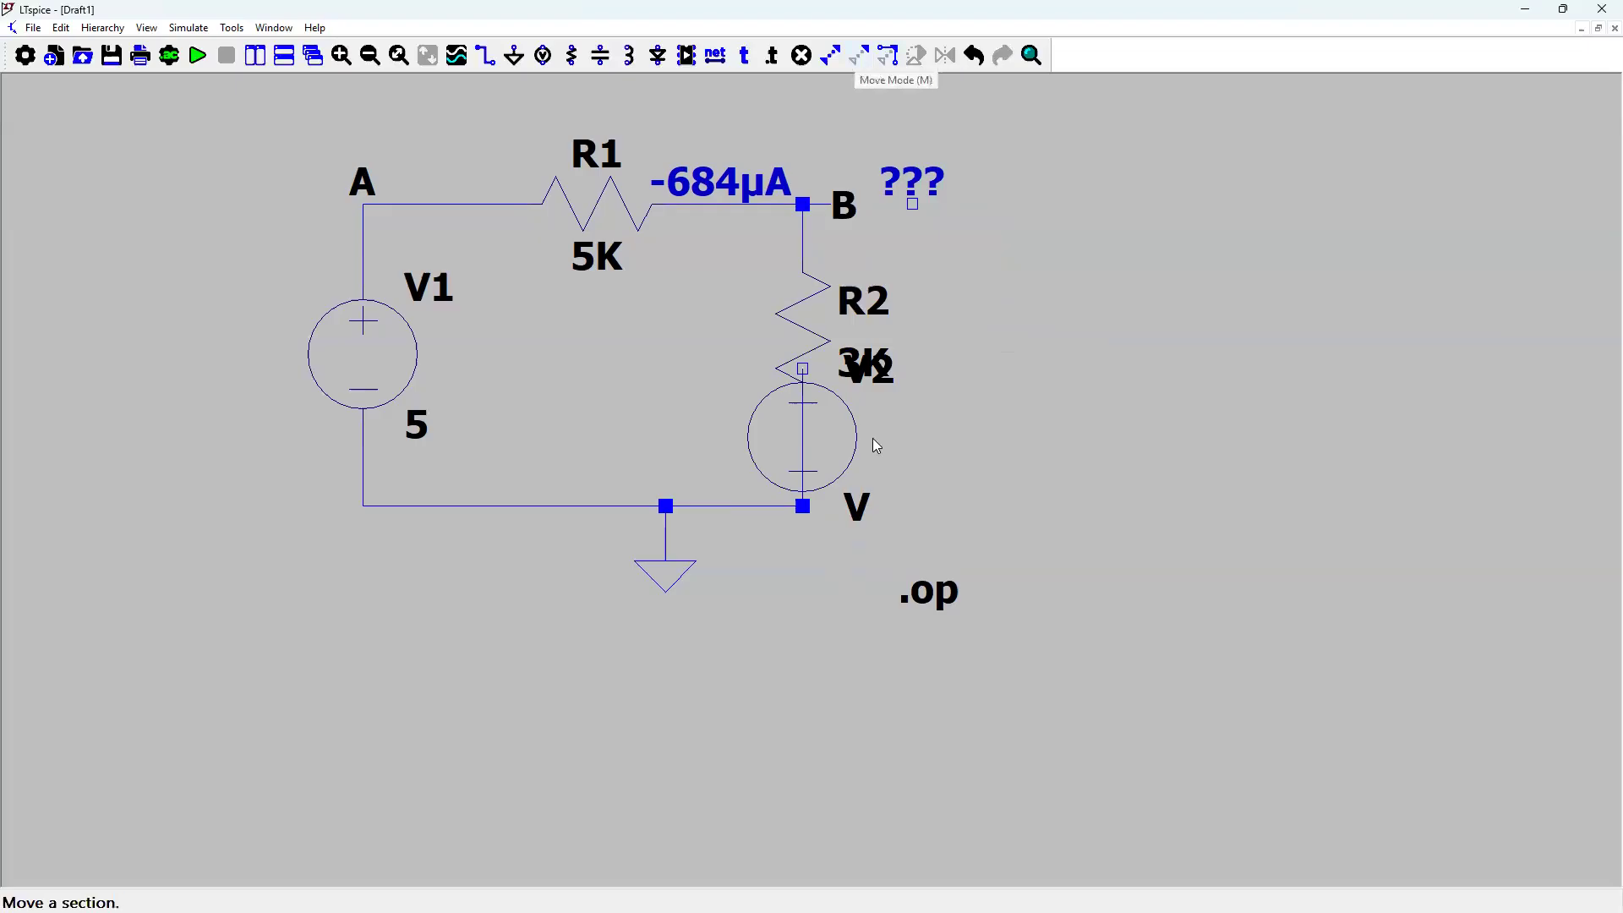
left_click_drag(839, 393, 763, 446)
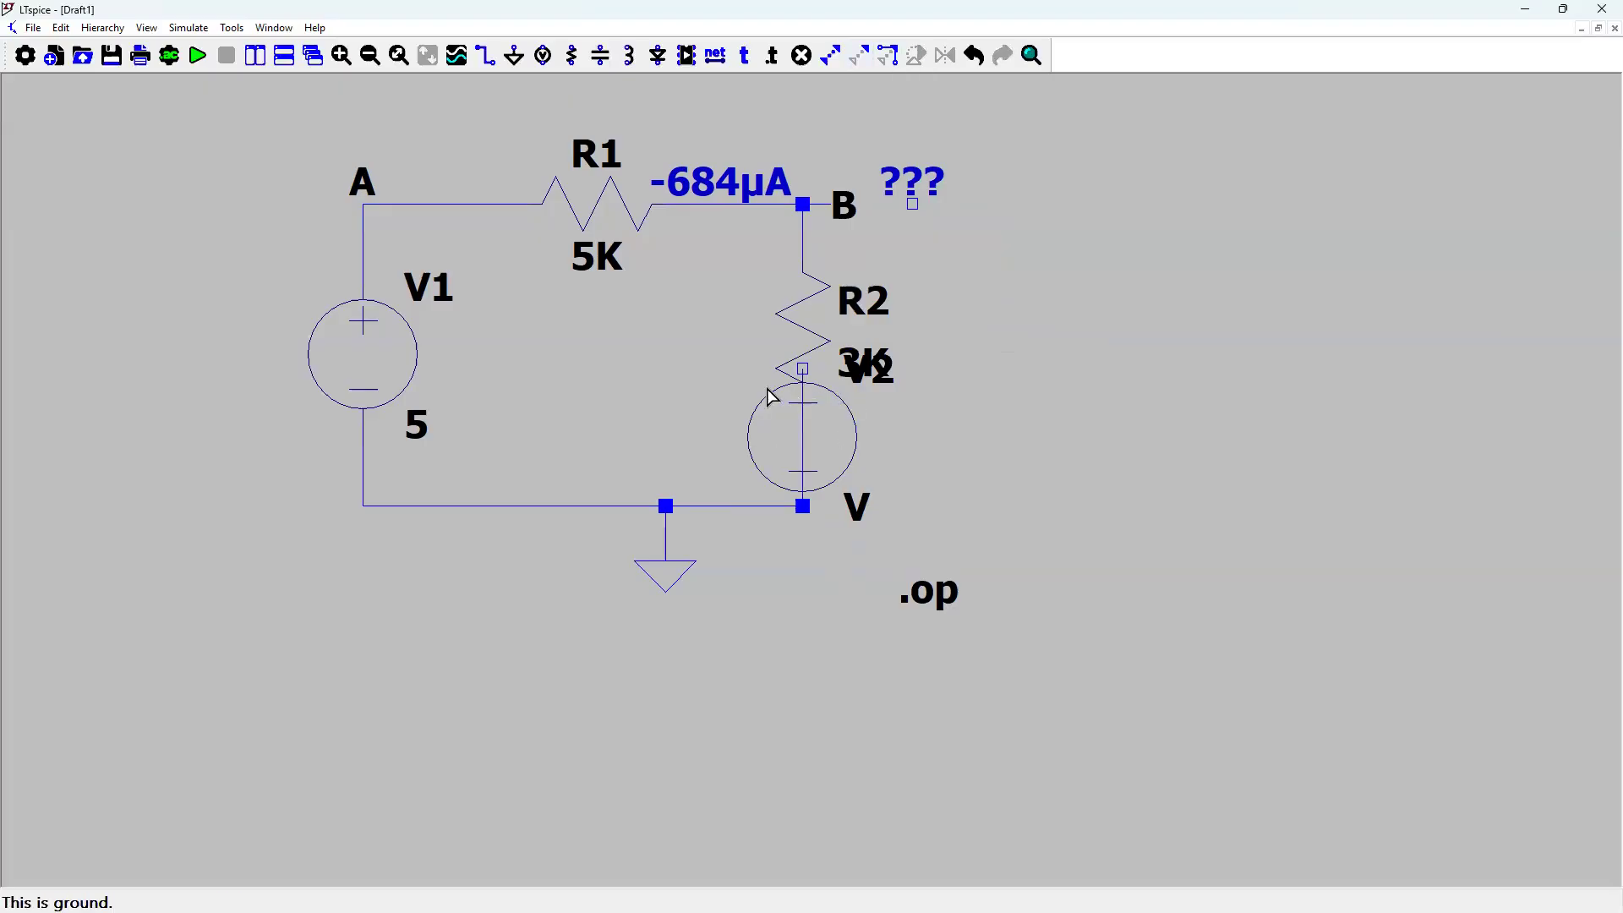
- Delete the voltage source overlapping R2 and the wires joining R2, V1 and the ground symbol
left_click(830, 398)
left_click(709, 526)
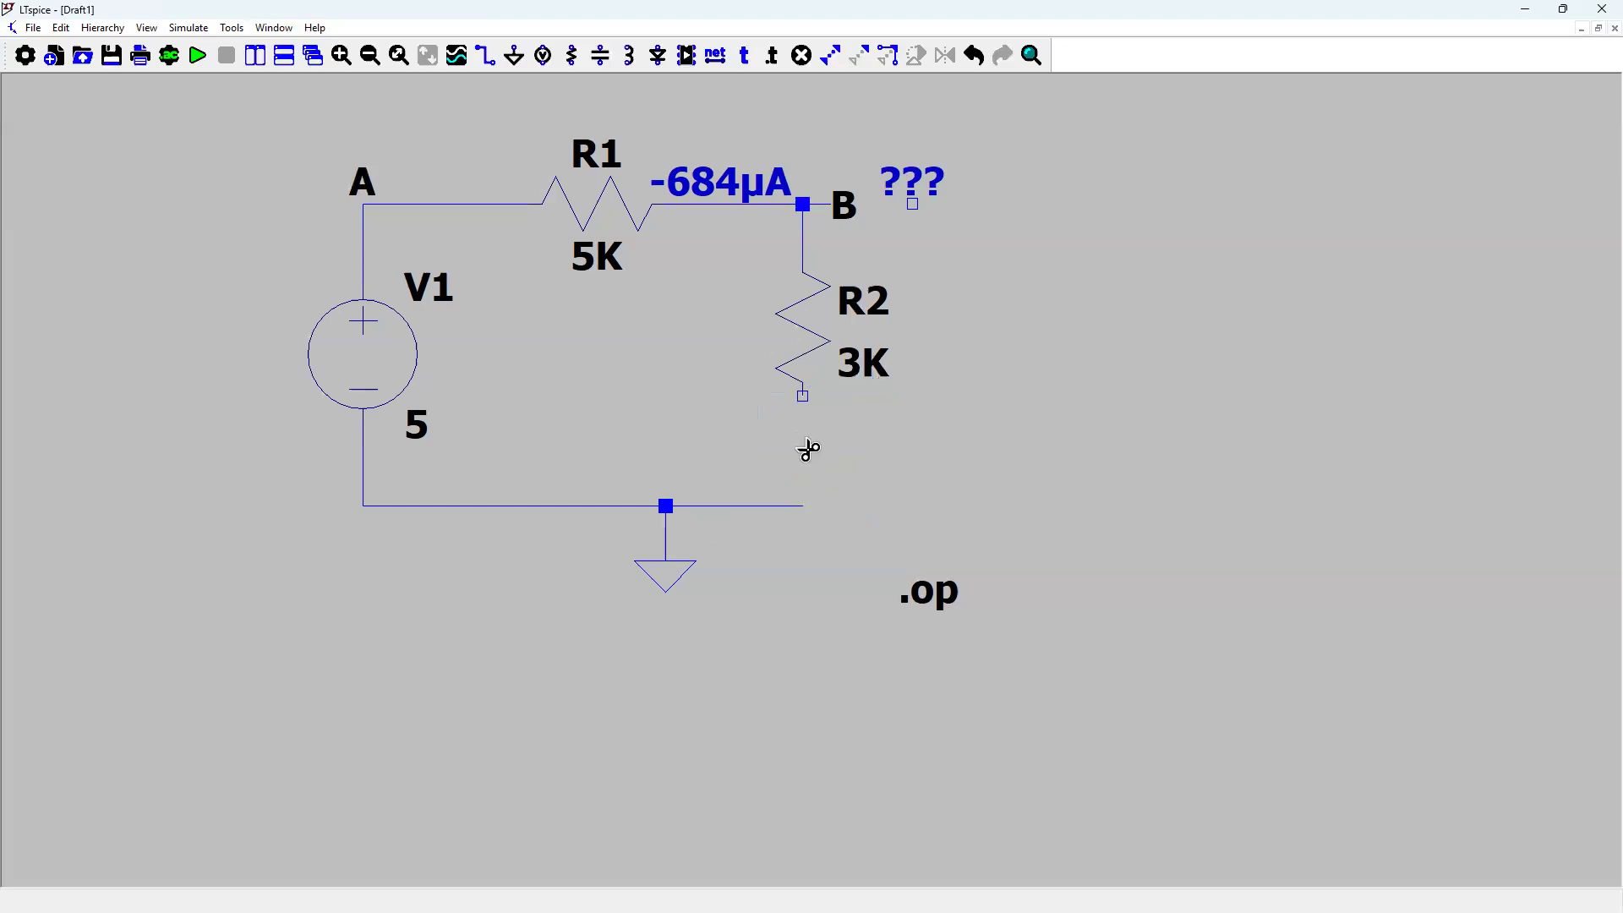
left_click(584, 524)
left_click(665, 545)
left_click(666, 570)
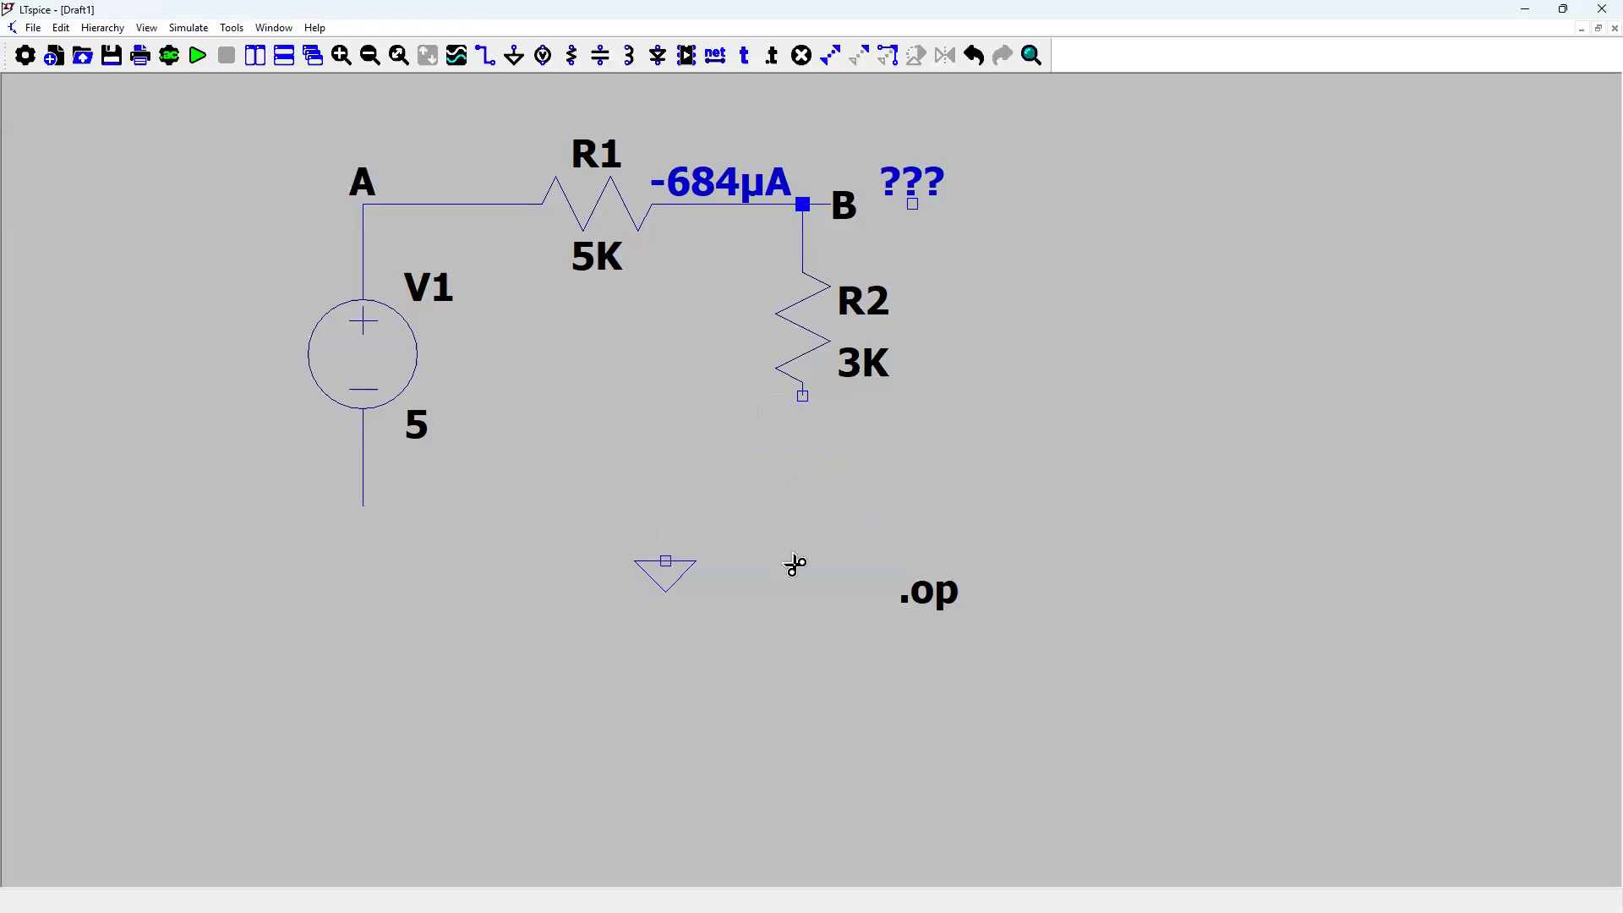
- Place a voltage source V2 directly beneath R2 and set its DC value to 3 V
left_click(542, 55)
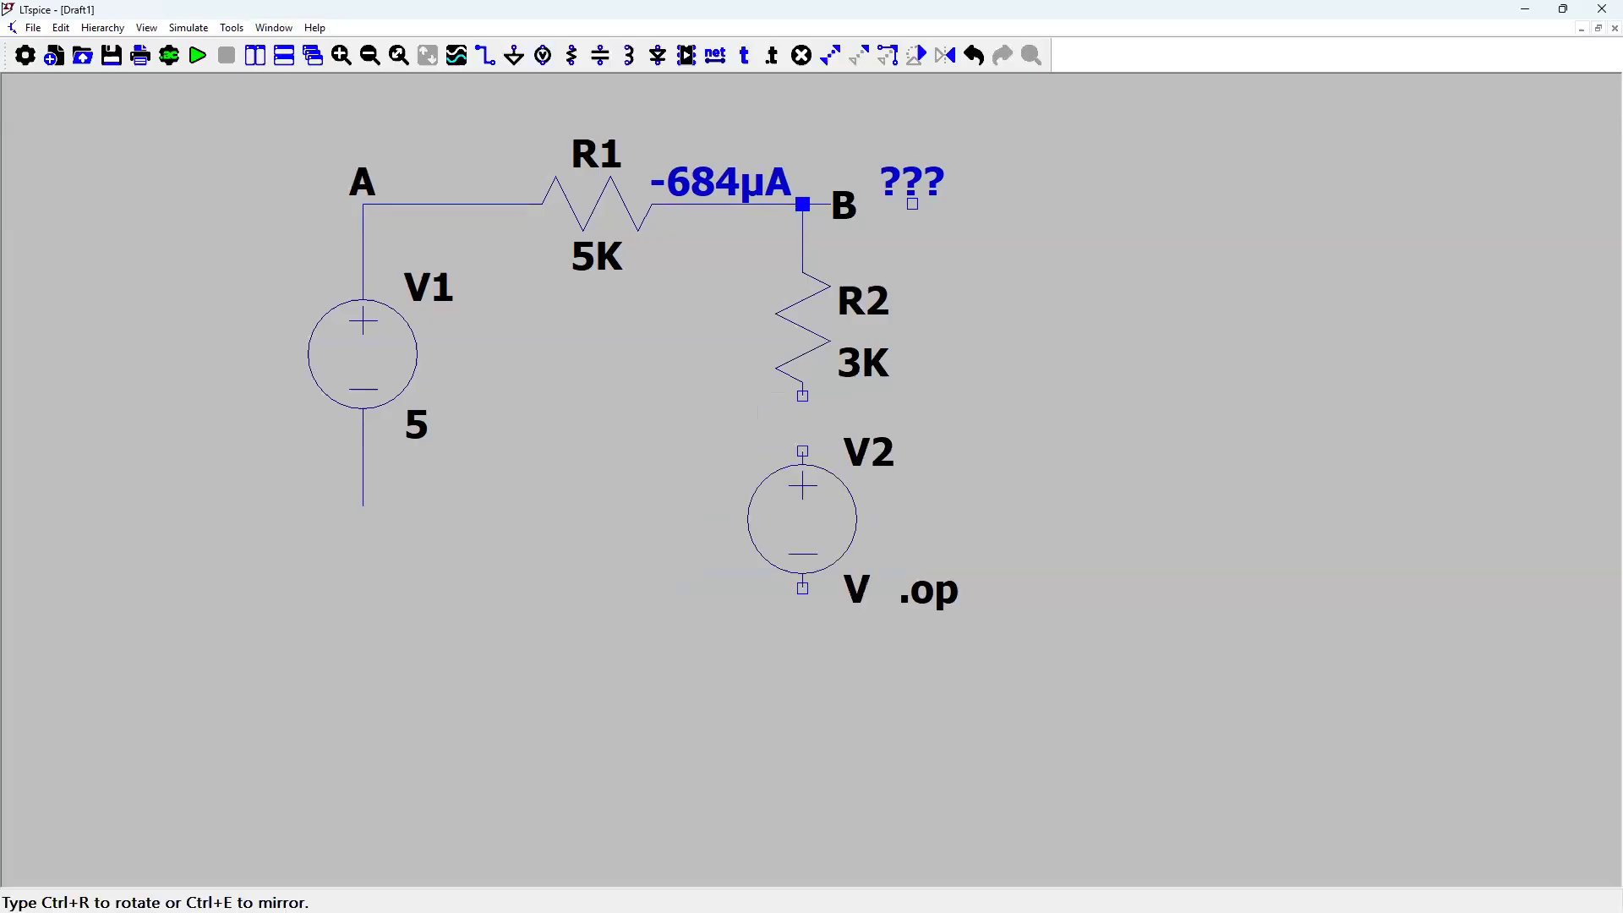
left_click(808, 489)
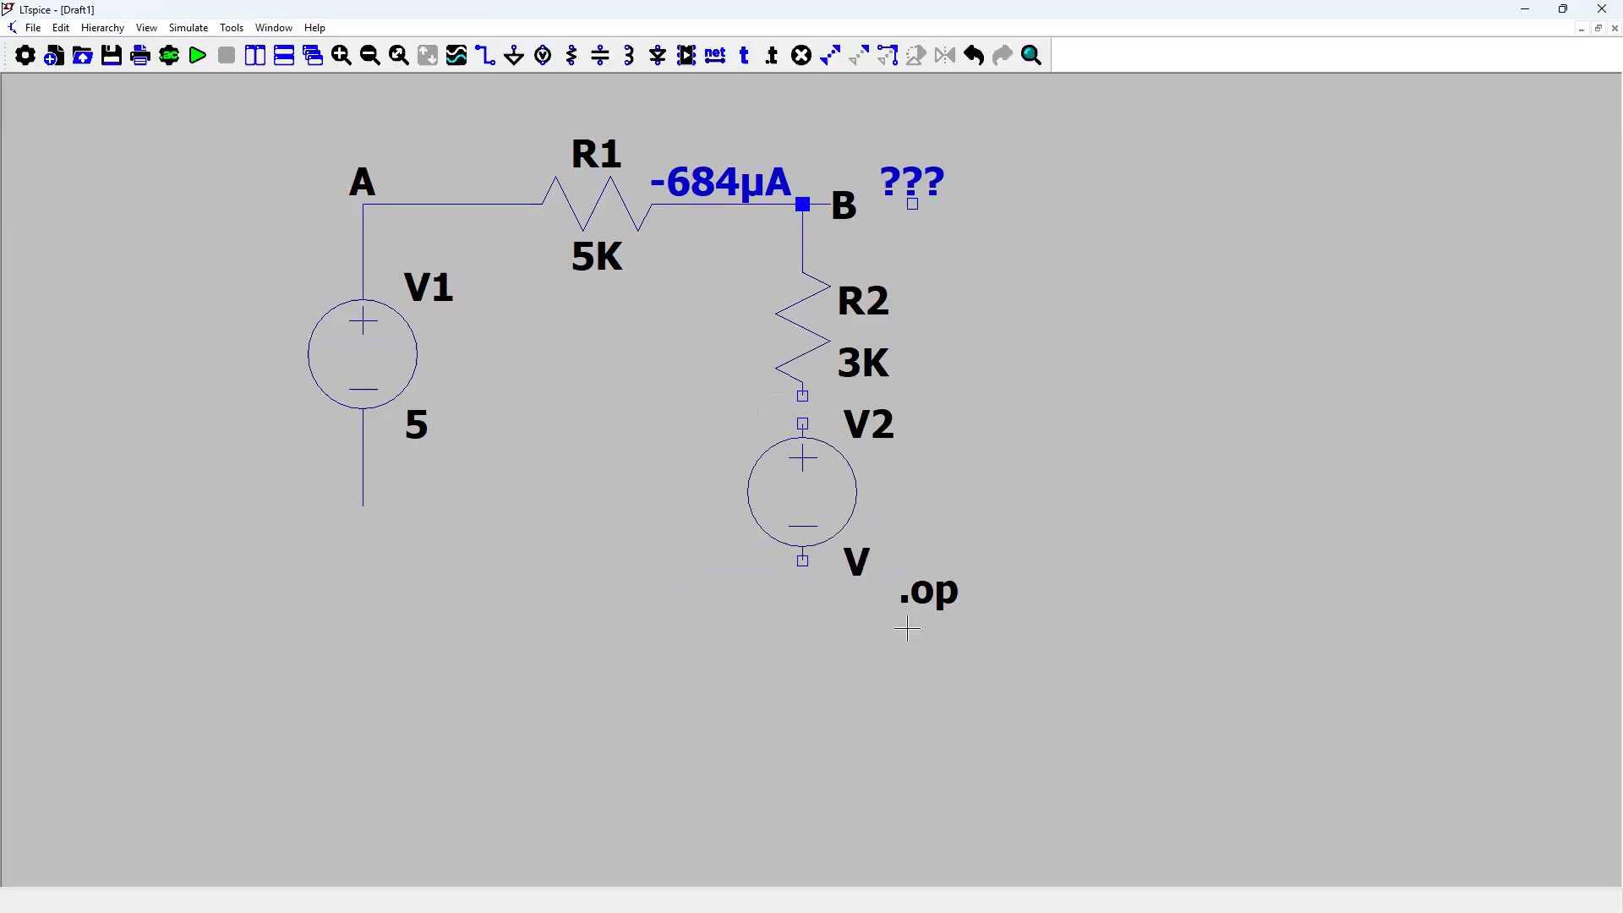
right_click(780, 470)
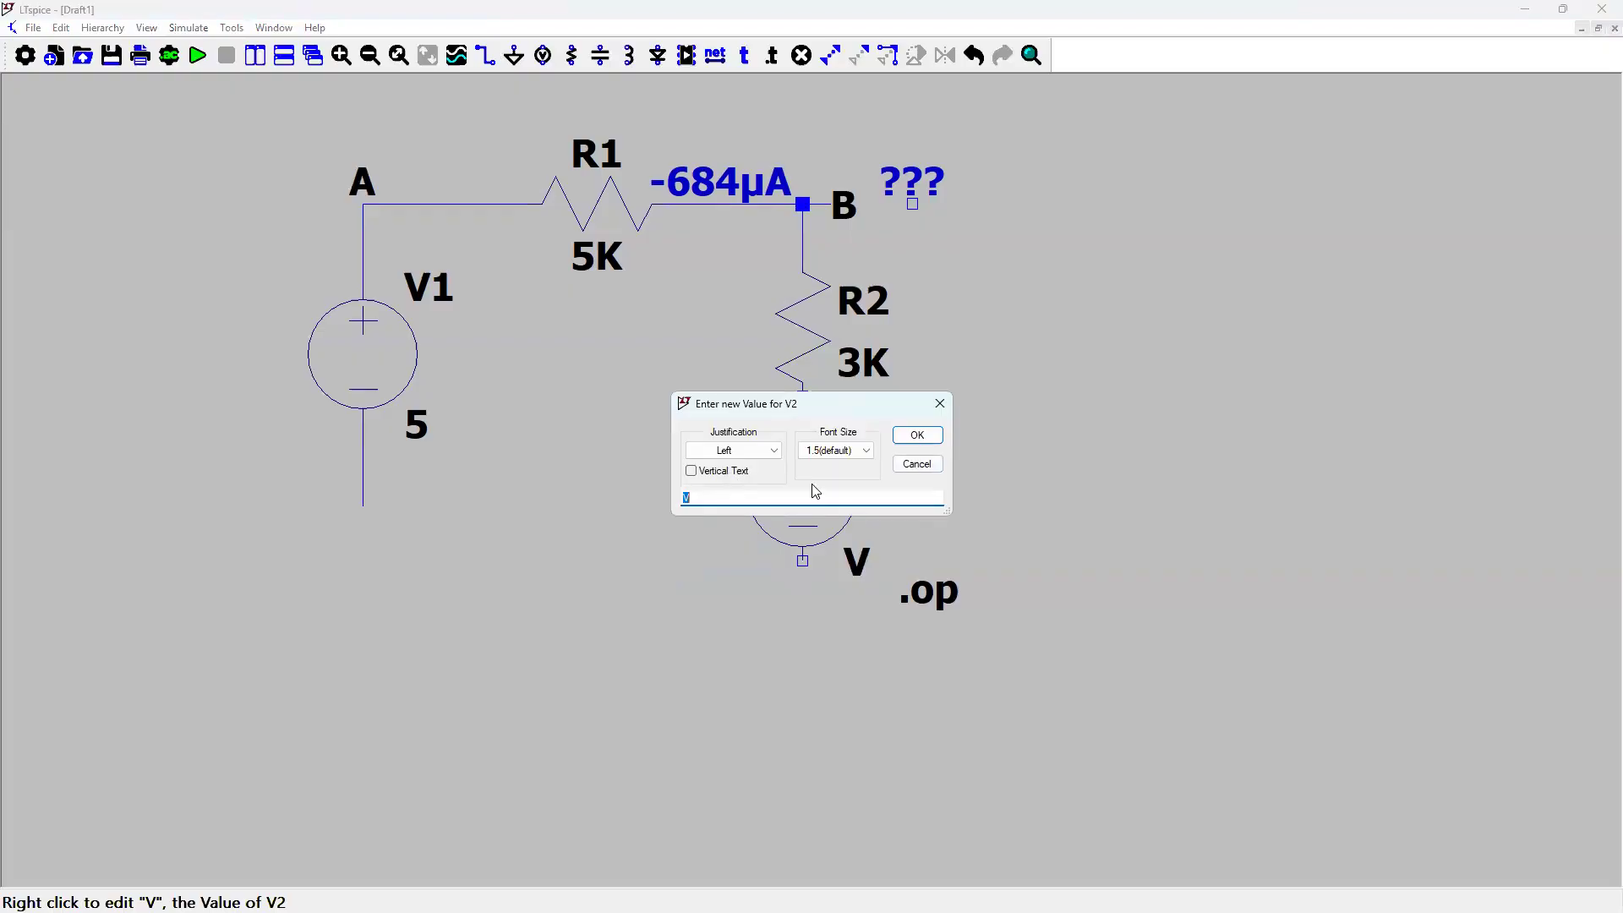
key("Escape")
right_click(874, 497)
type("3")
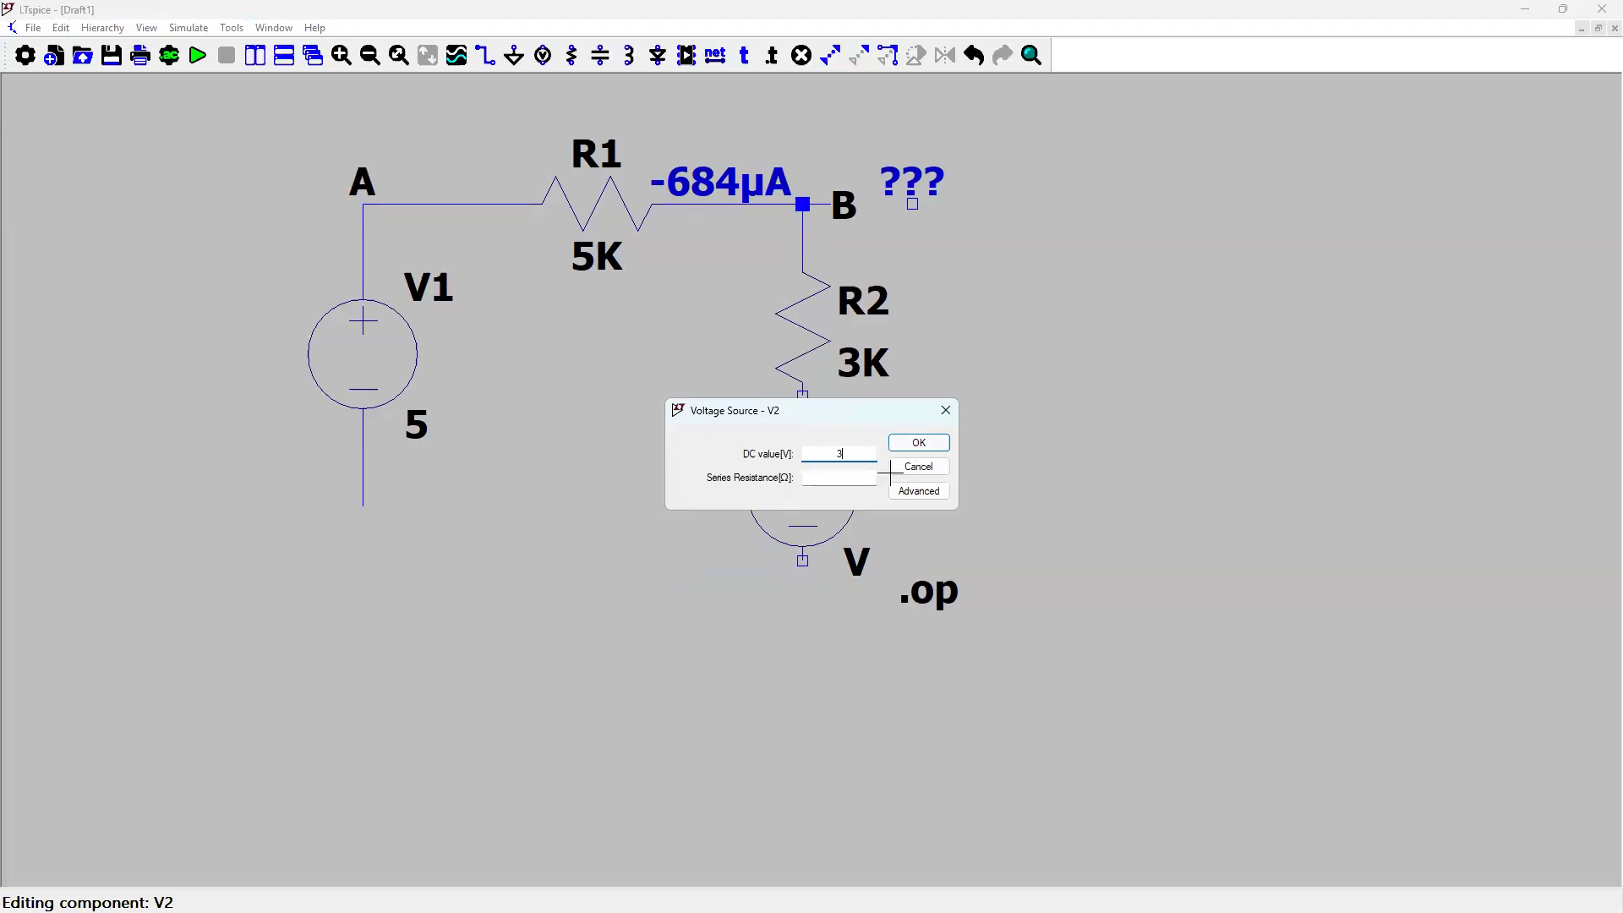
key("Return")
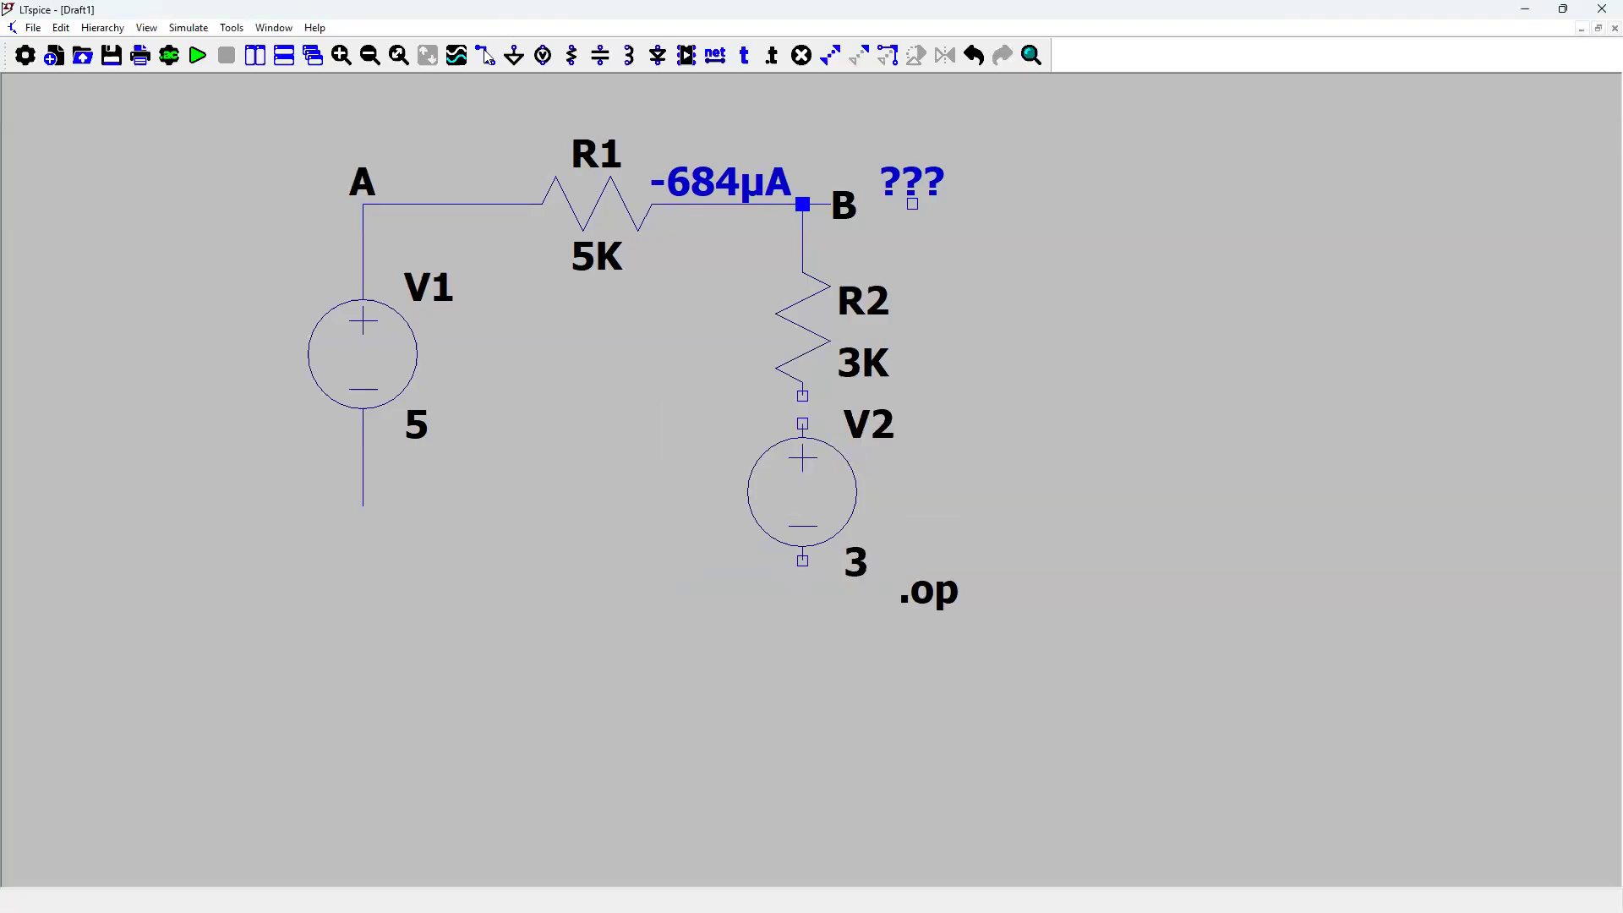
- Wire R2 to the positive terminal of V2 and connect V2's negative terminal along a bottom rail to V1's negative terminal
key("F3")
left_click(802, 396)
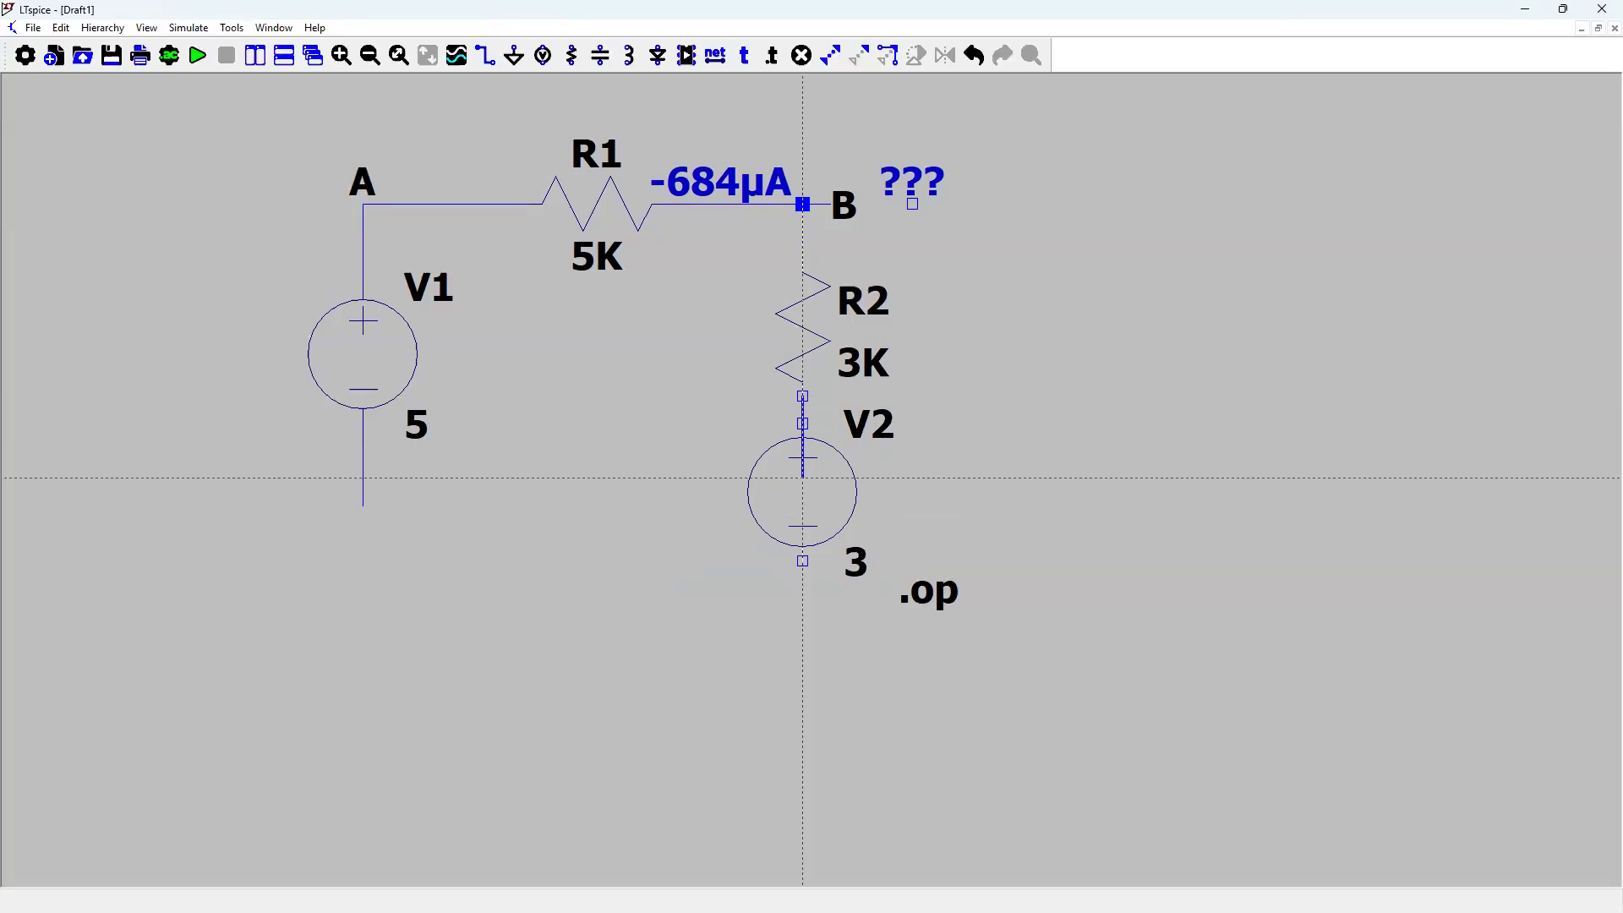
right_click(802, 615)
left_click(802, 616)
left_click(363, 615)
left_click(363, 615)
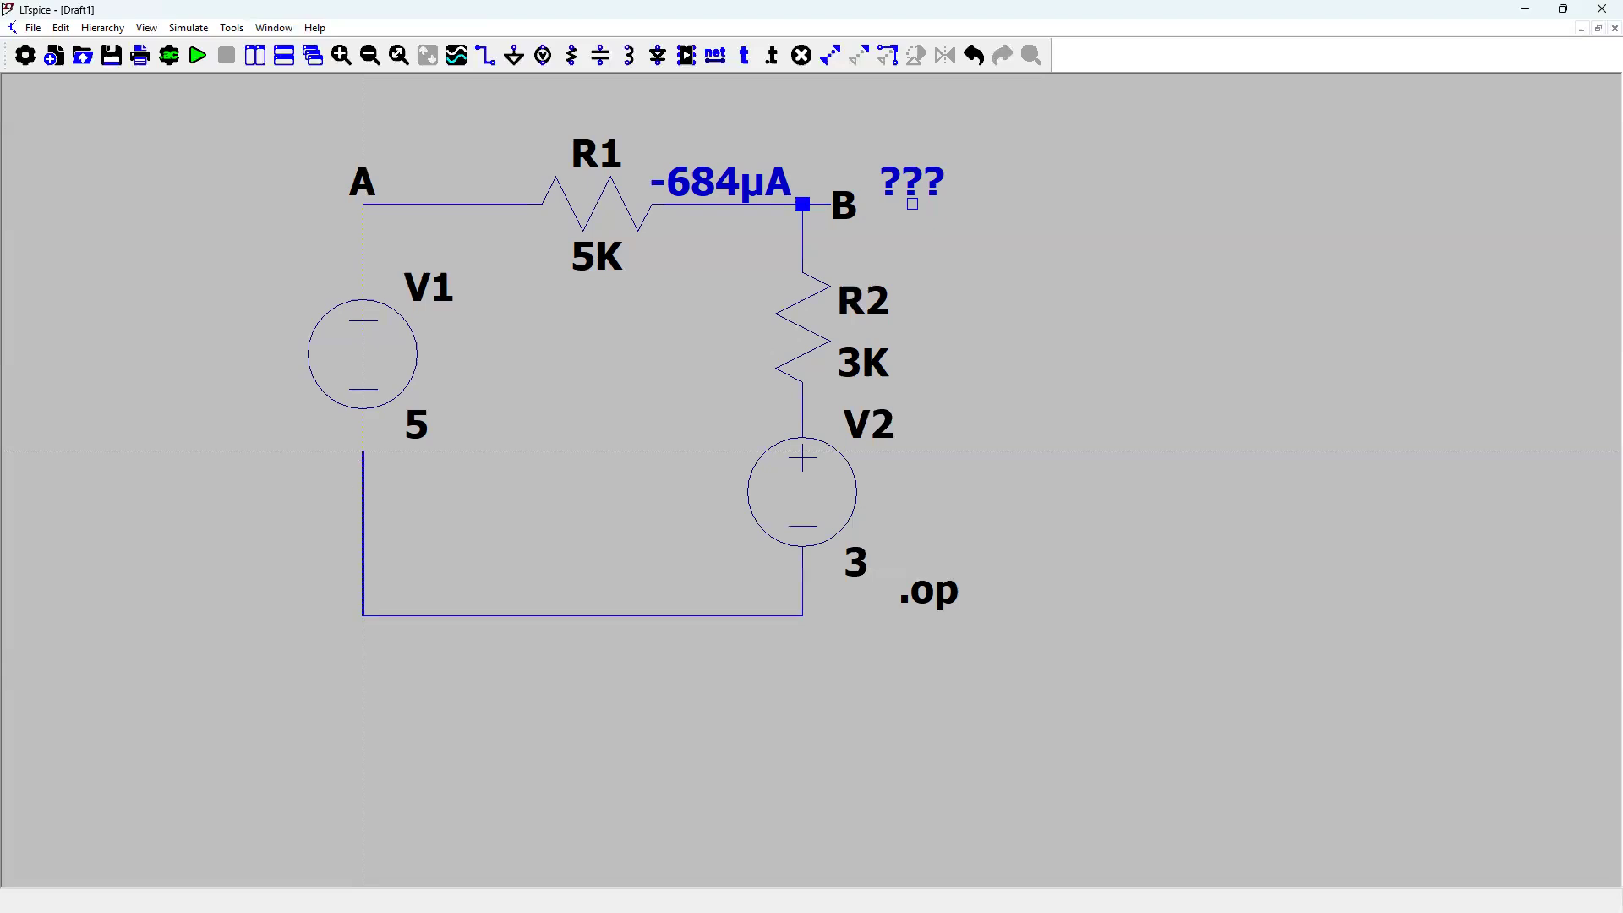
left_click(364, 423)
key("Escape")
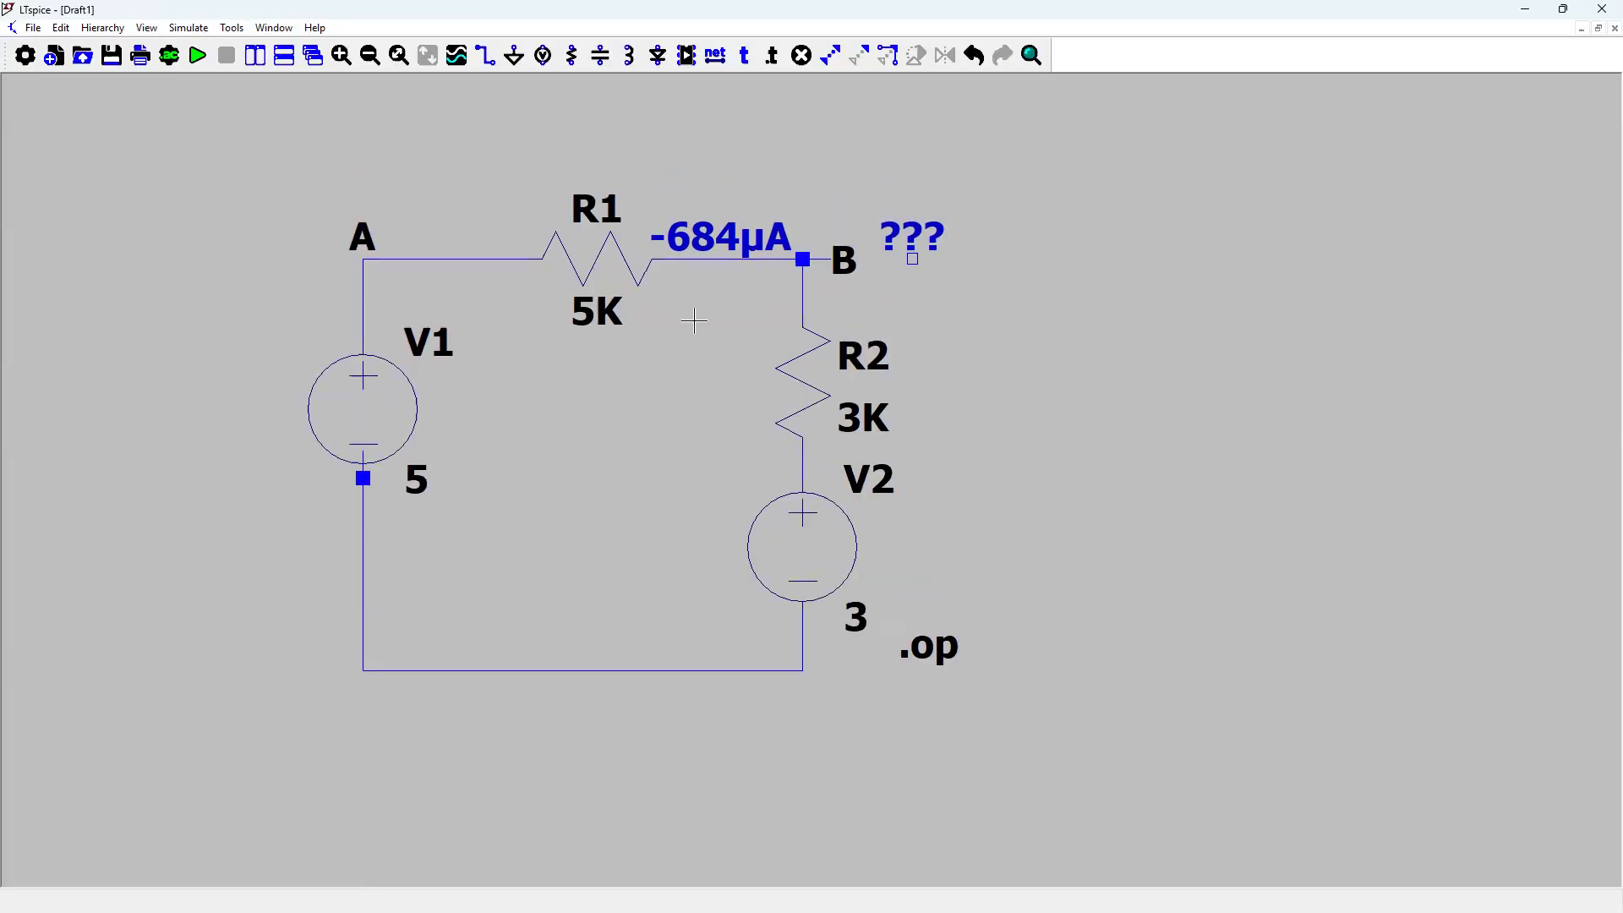
- Place a ground symbol beneath the middle of the bottom rail and wire it to the rail
left_click(514, 56)
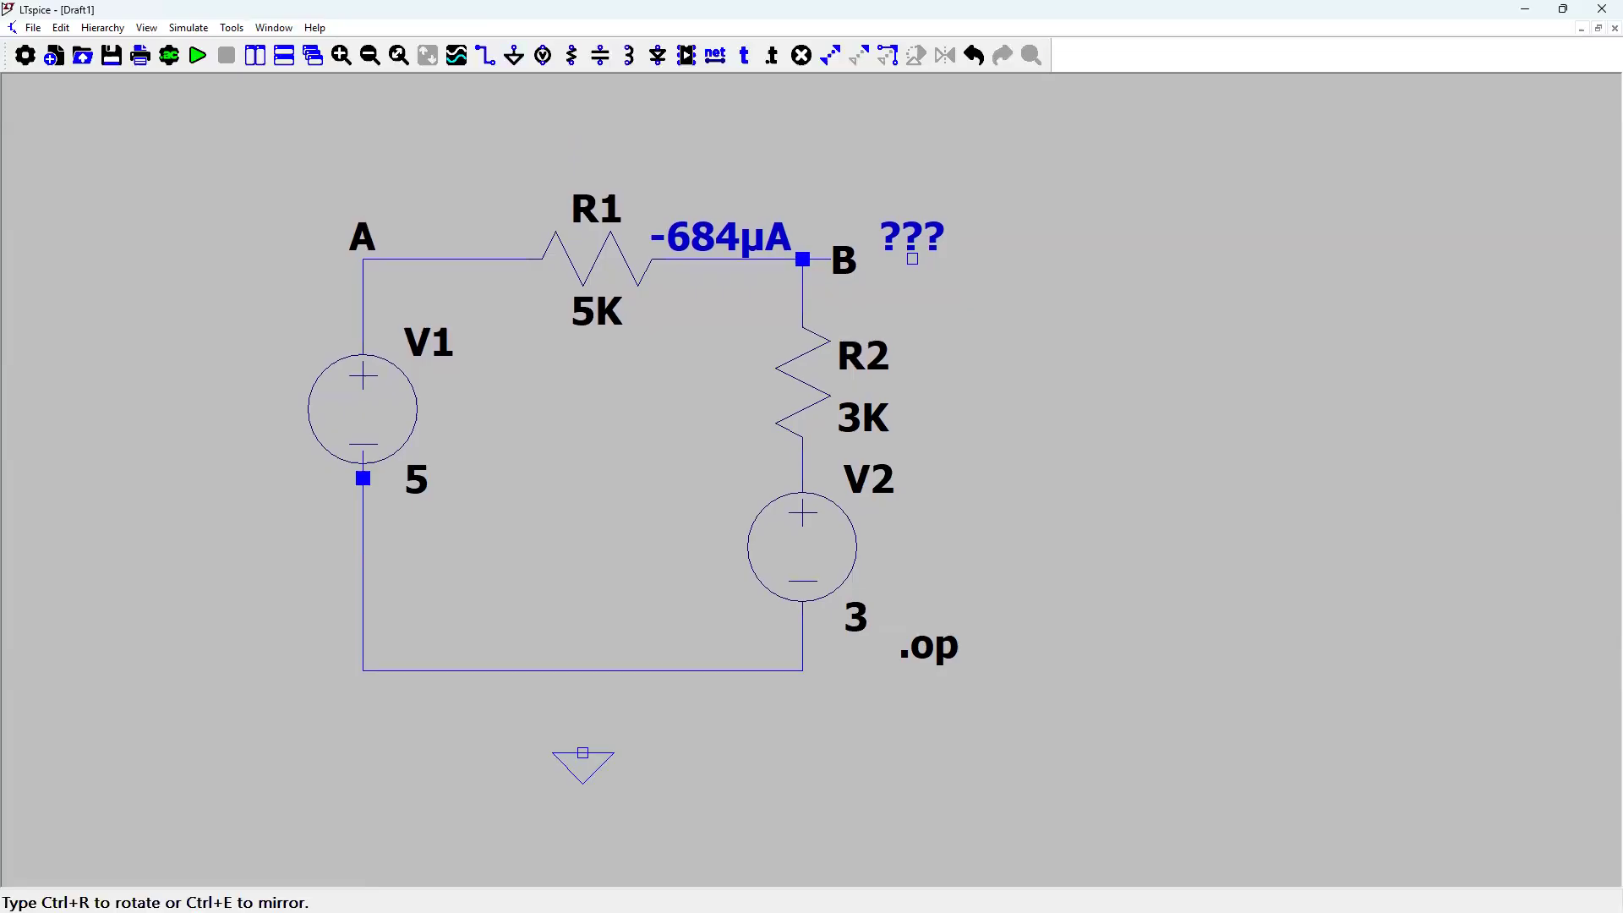
key("Escape")
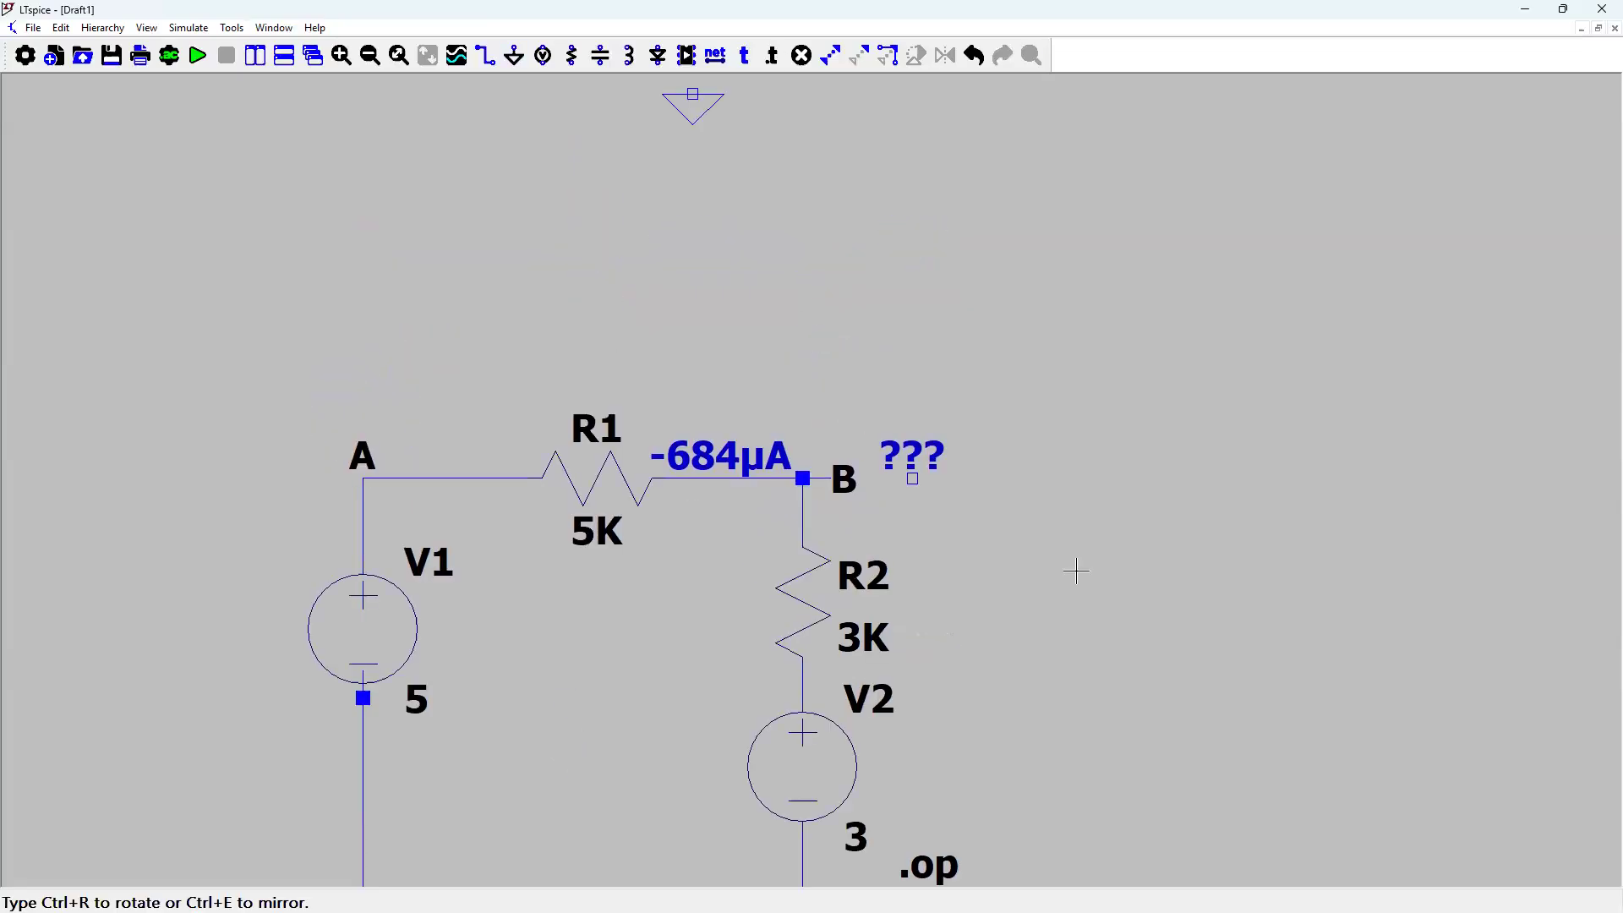
left_click_drag(1032, 212, 1054, 243)
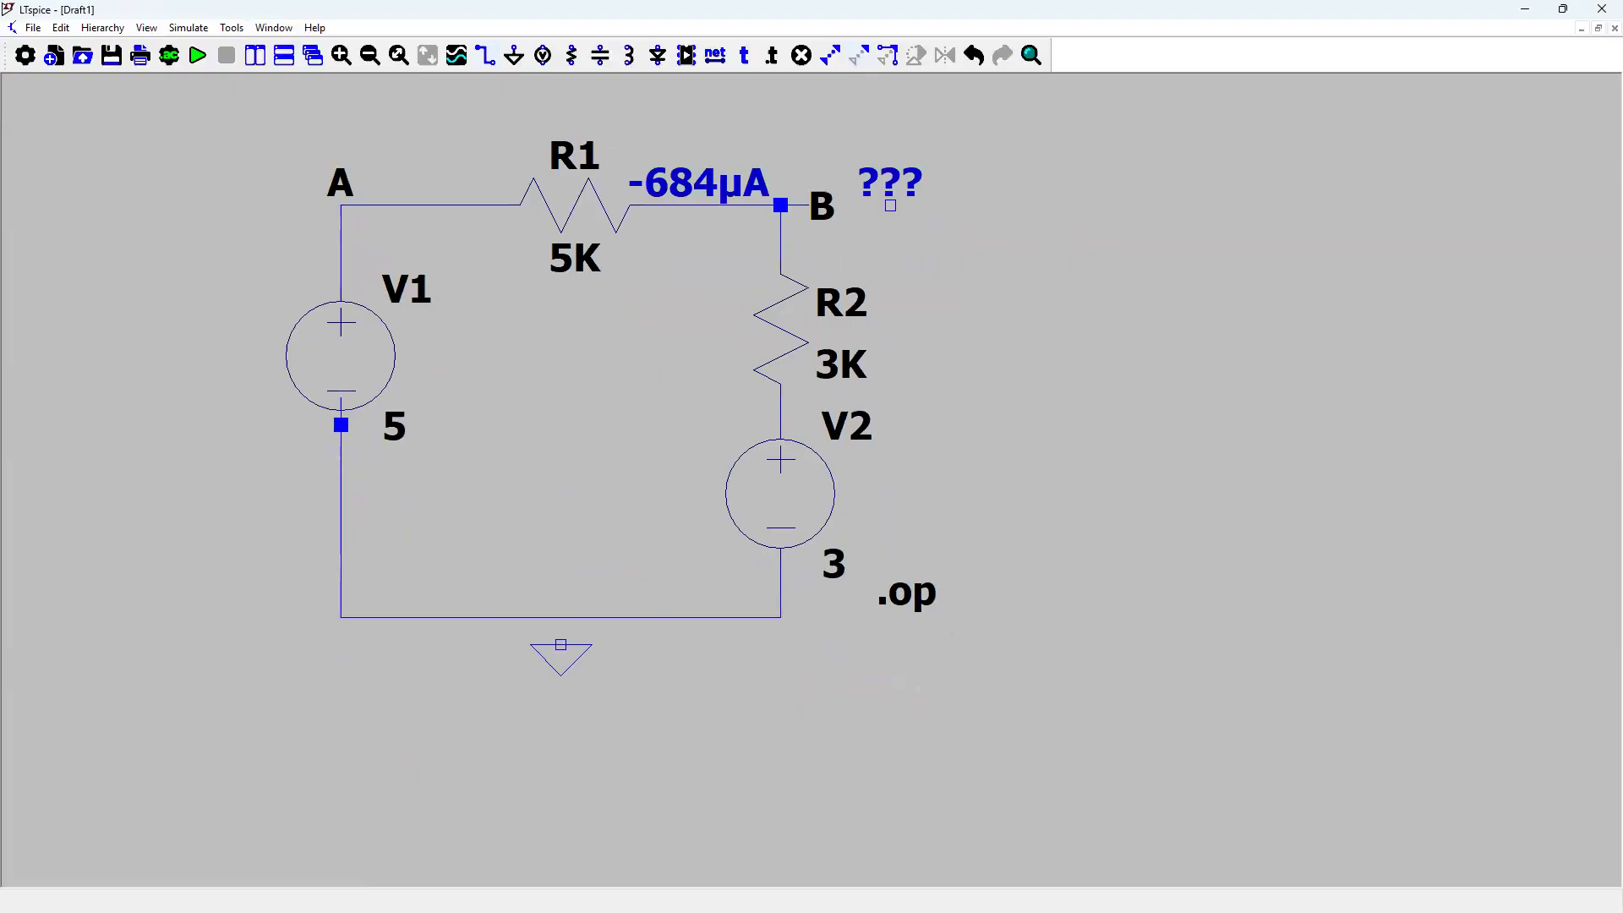
key("F3")
left_click(561, 617)
left_click(561, 617)
key("Escape")
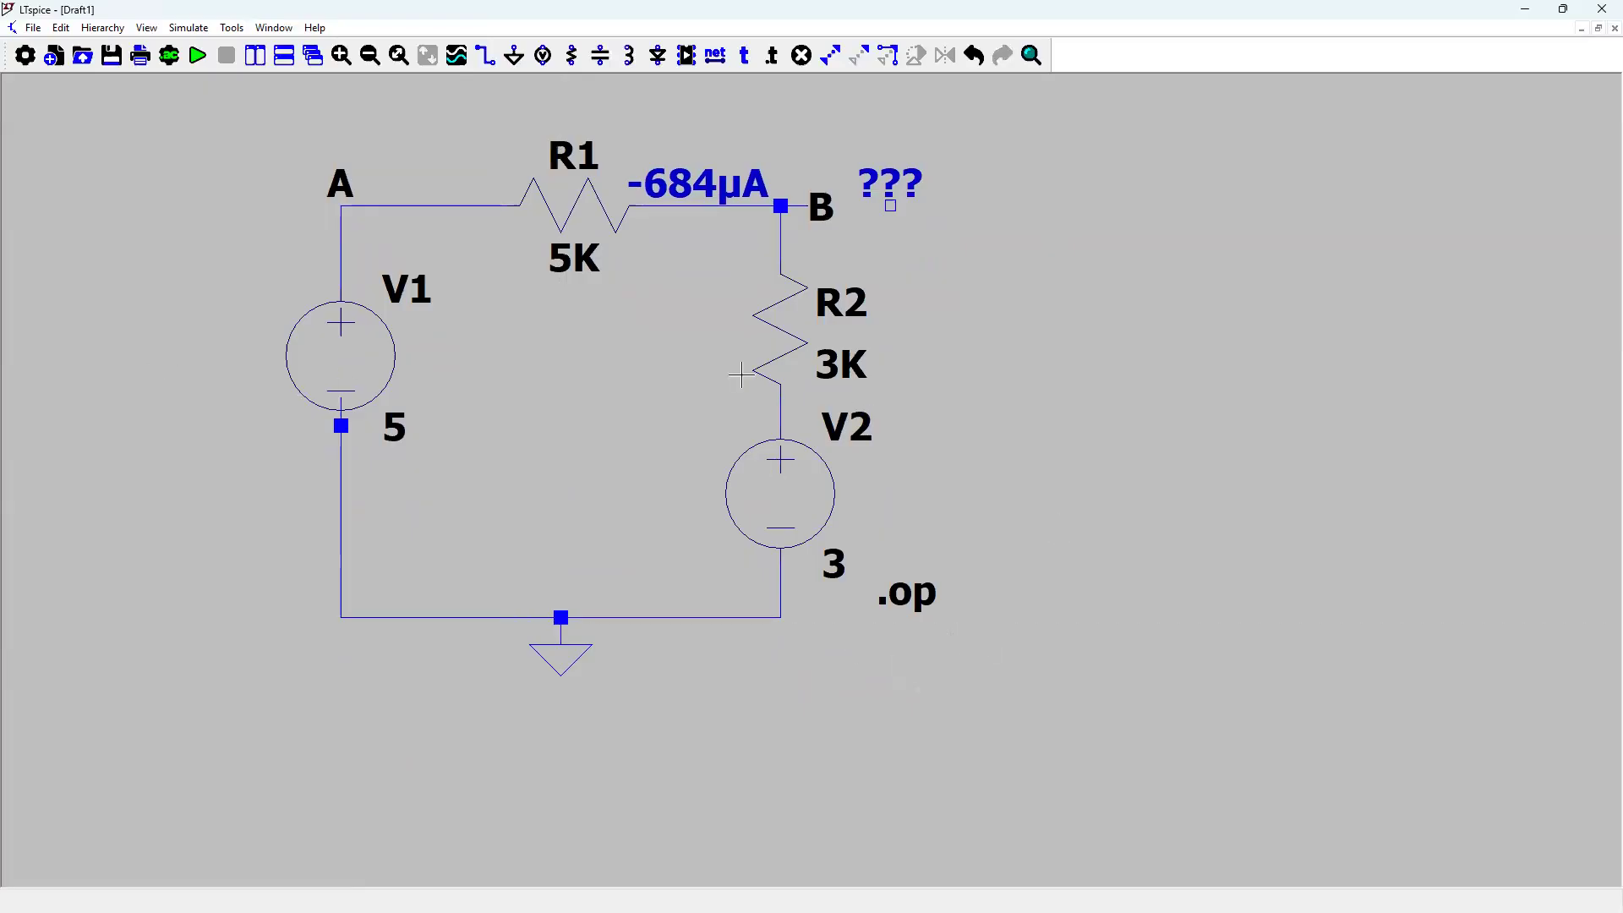
- Run the operating point simulation of the two-source circuit and label the net between R2 and V2 as C
left_click(199, 57)
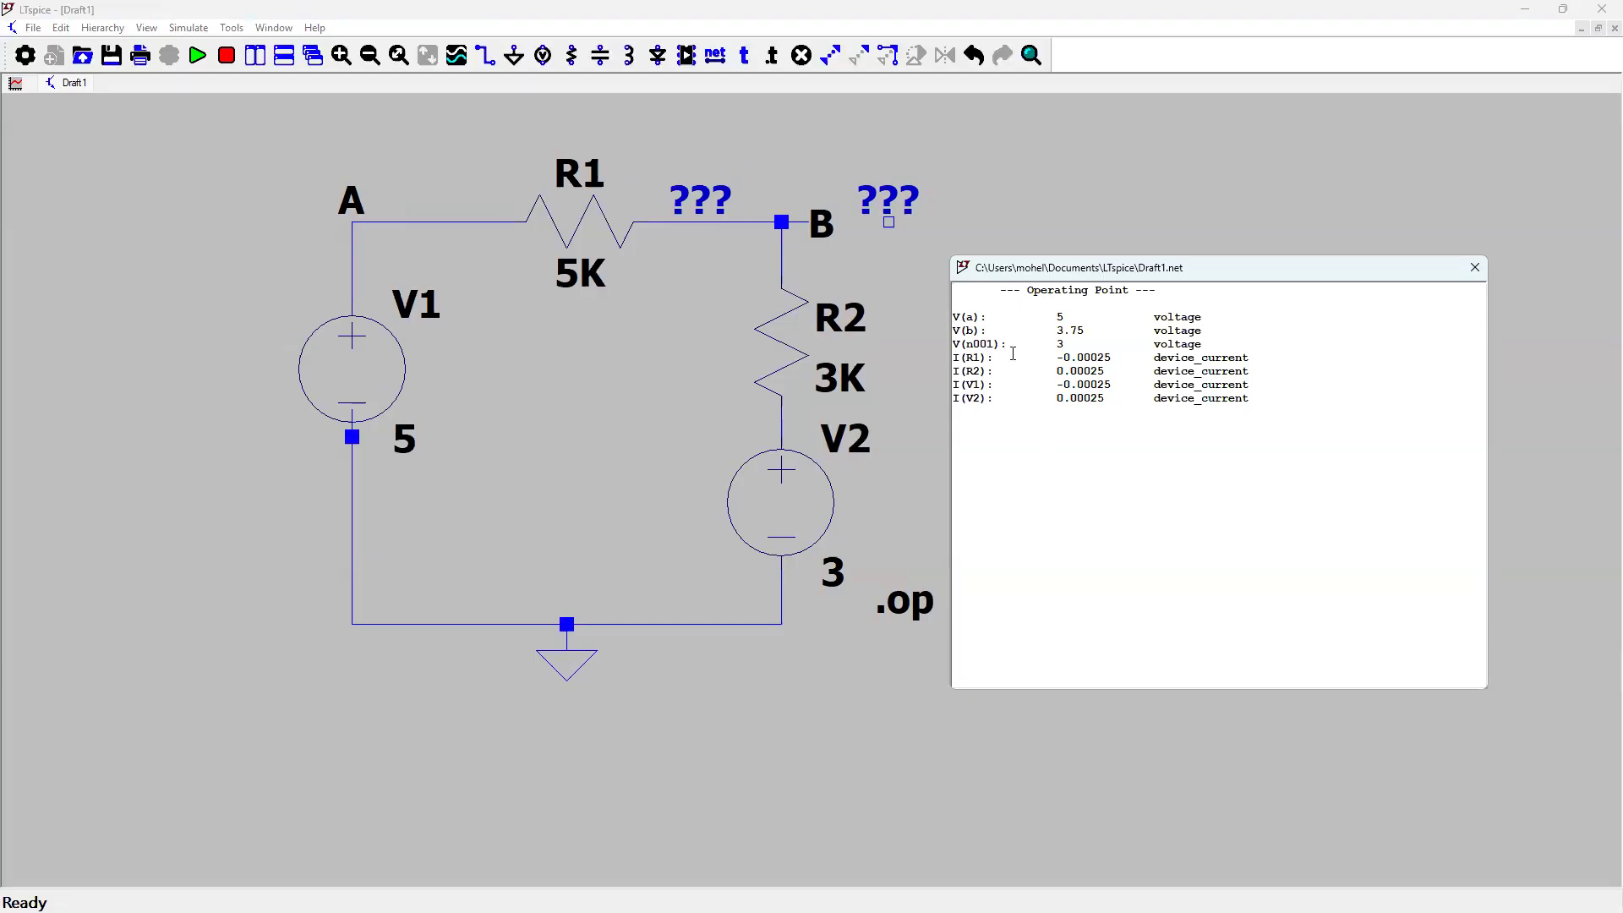
left_click(780, 417)
right_click(780, 417)
left_click(823, 464)
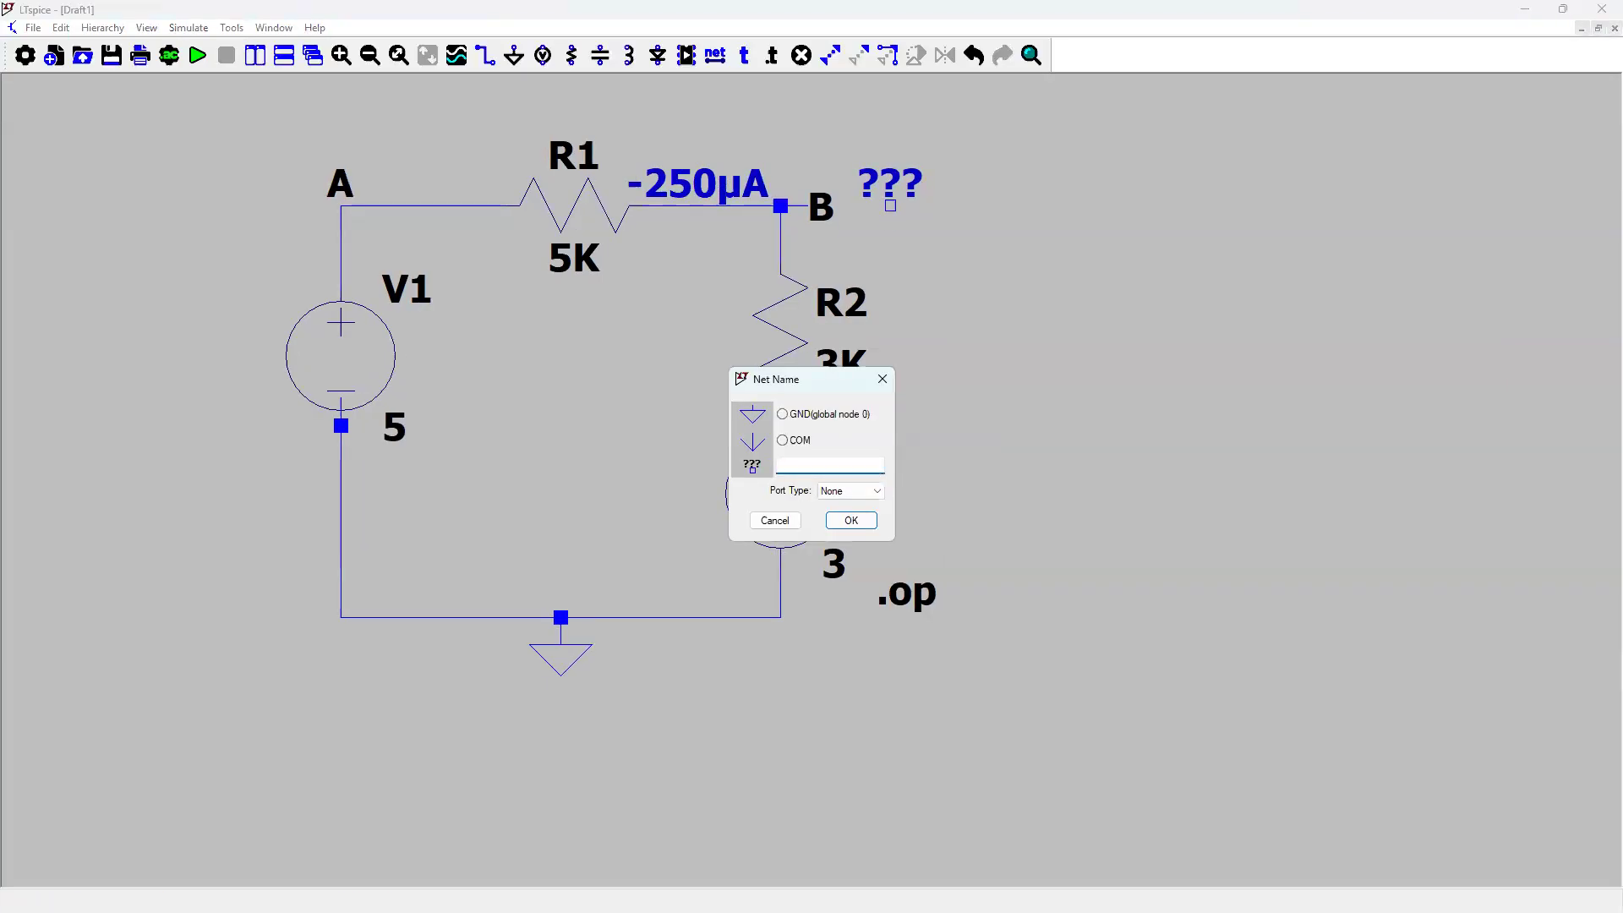
type("C")
key("Return")
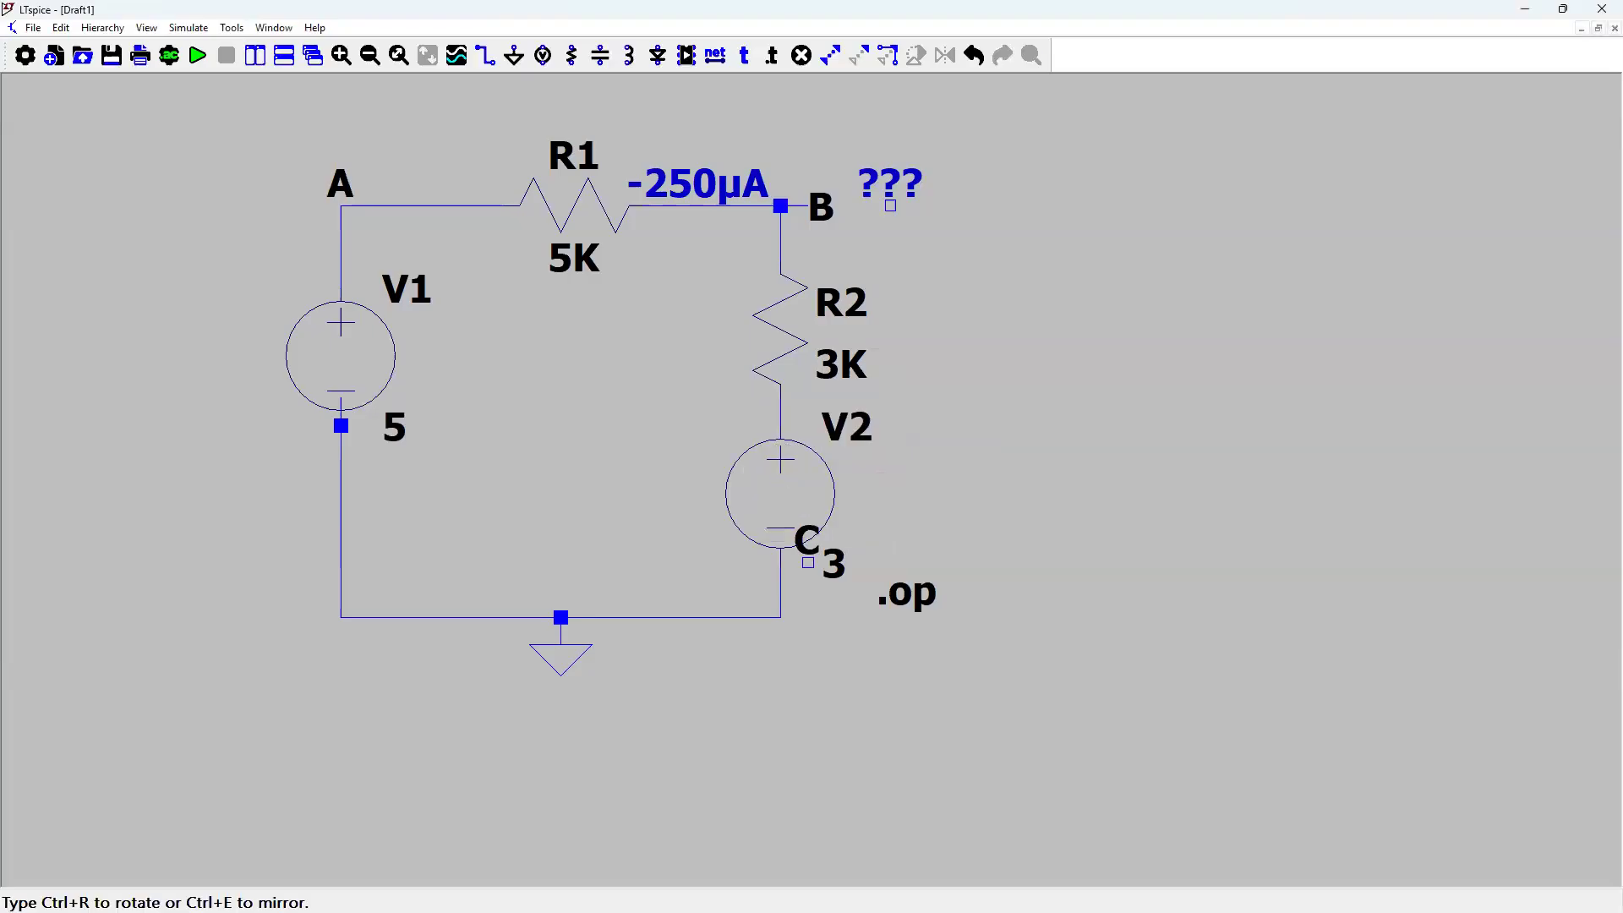
key("Escape")
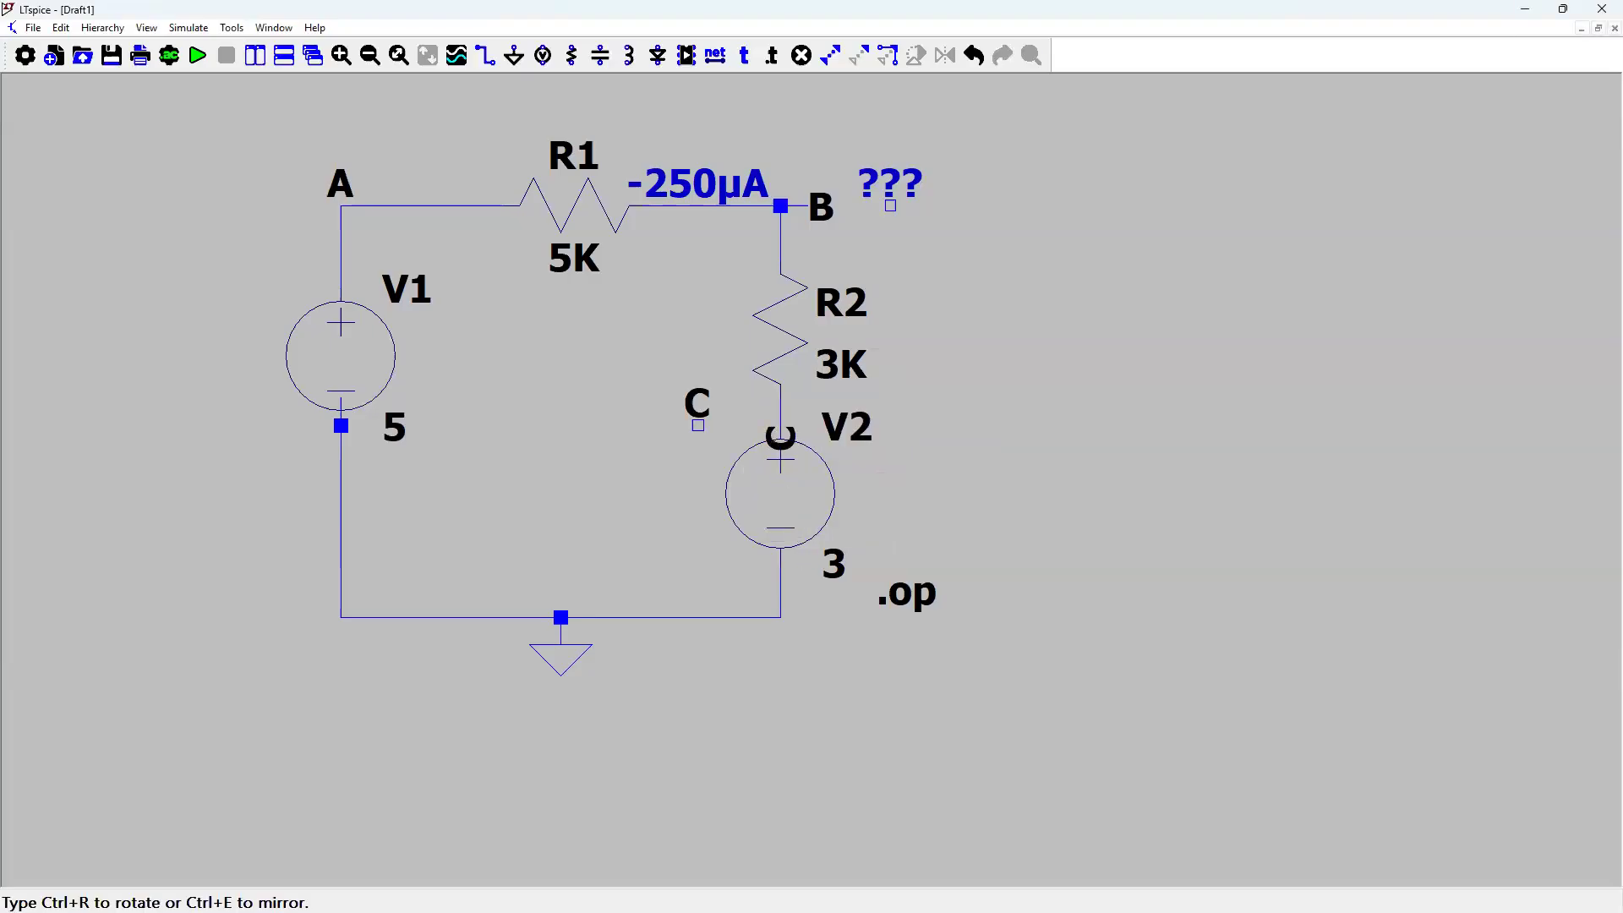
key("Escape")
- Rerun the operating point simulation and examine the voltages at nodes A, B and C and the device currents
left_click(201, 56)
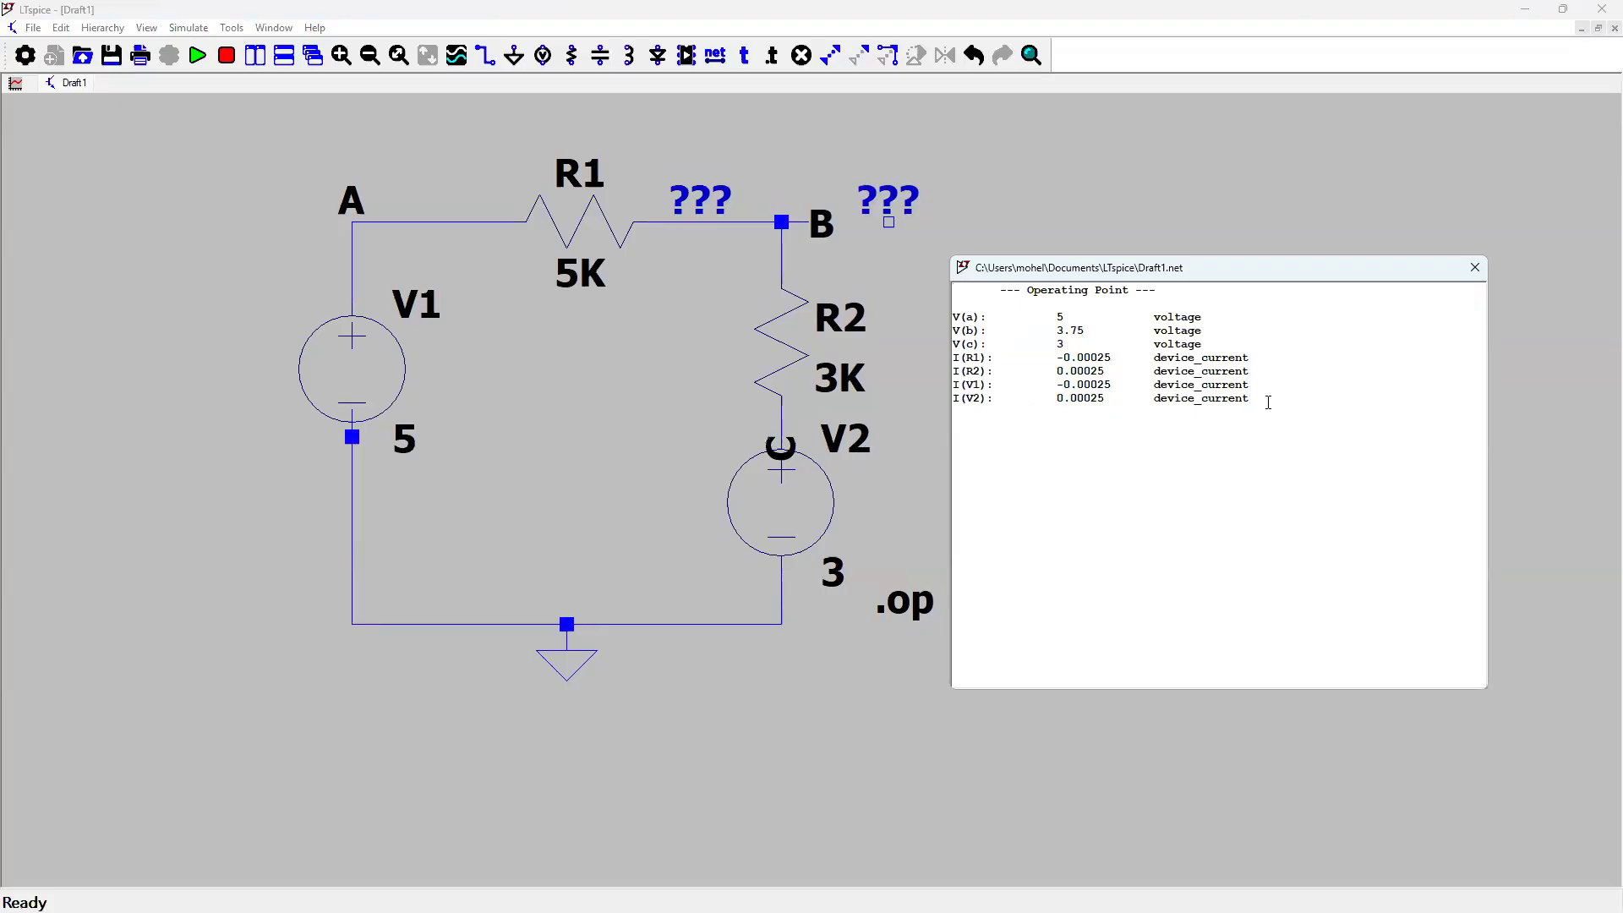
left_click_drag(1268, 402, 956, 387)
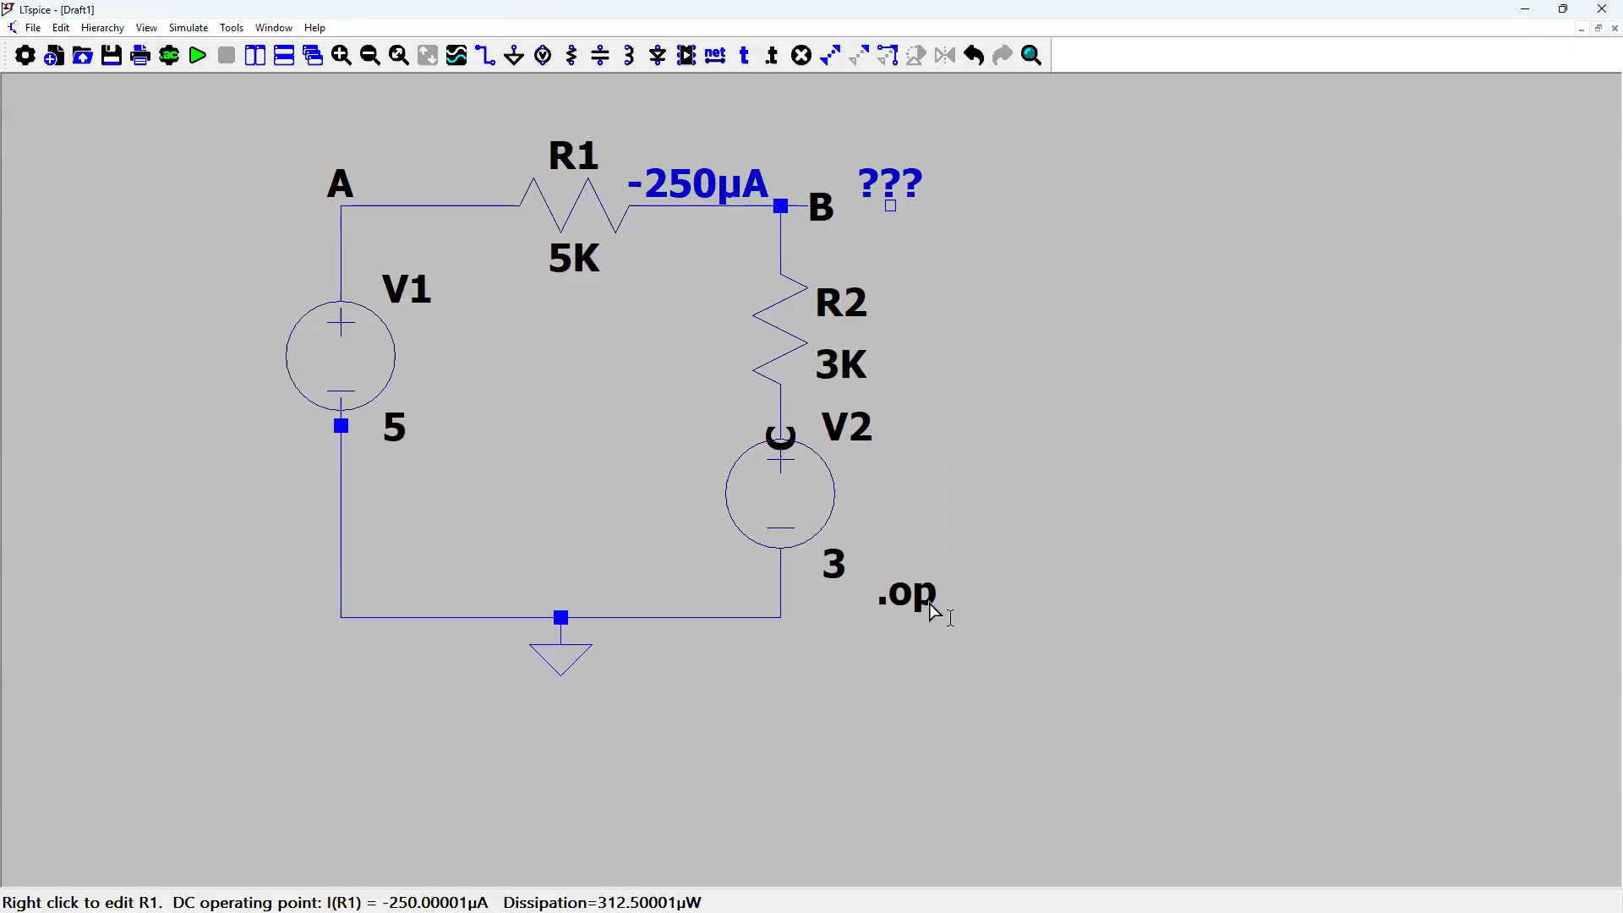
left_click(201, 56)
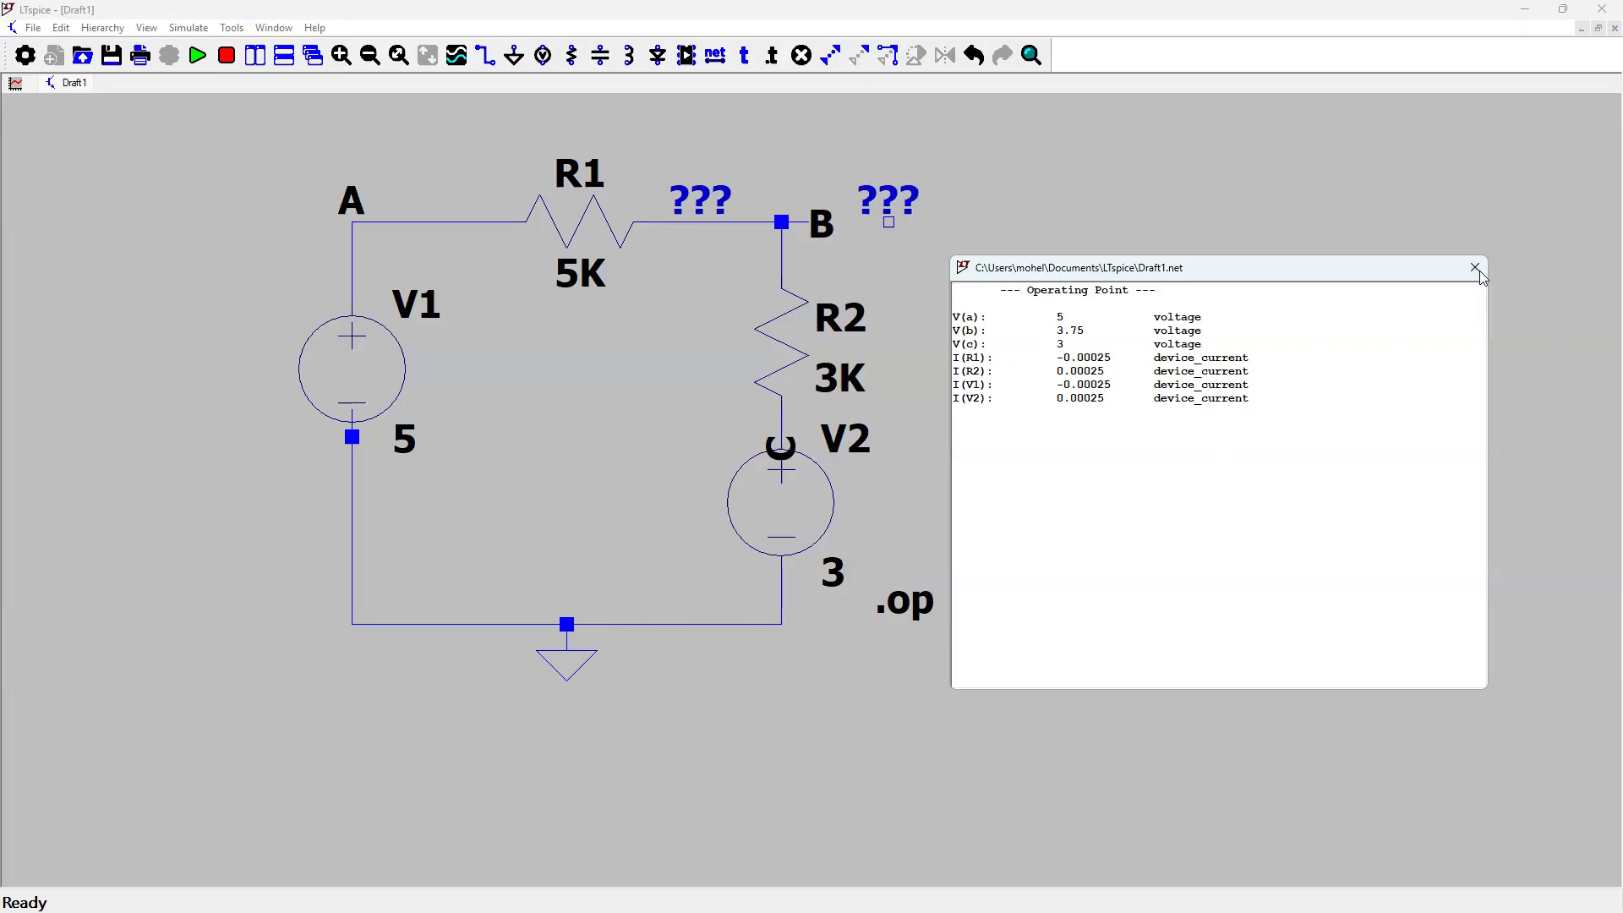
left_click(758, 220)
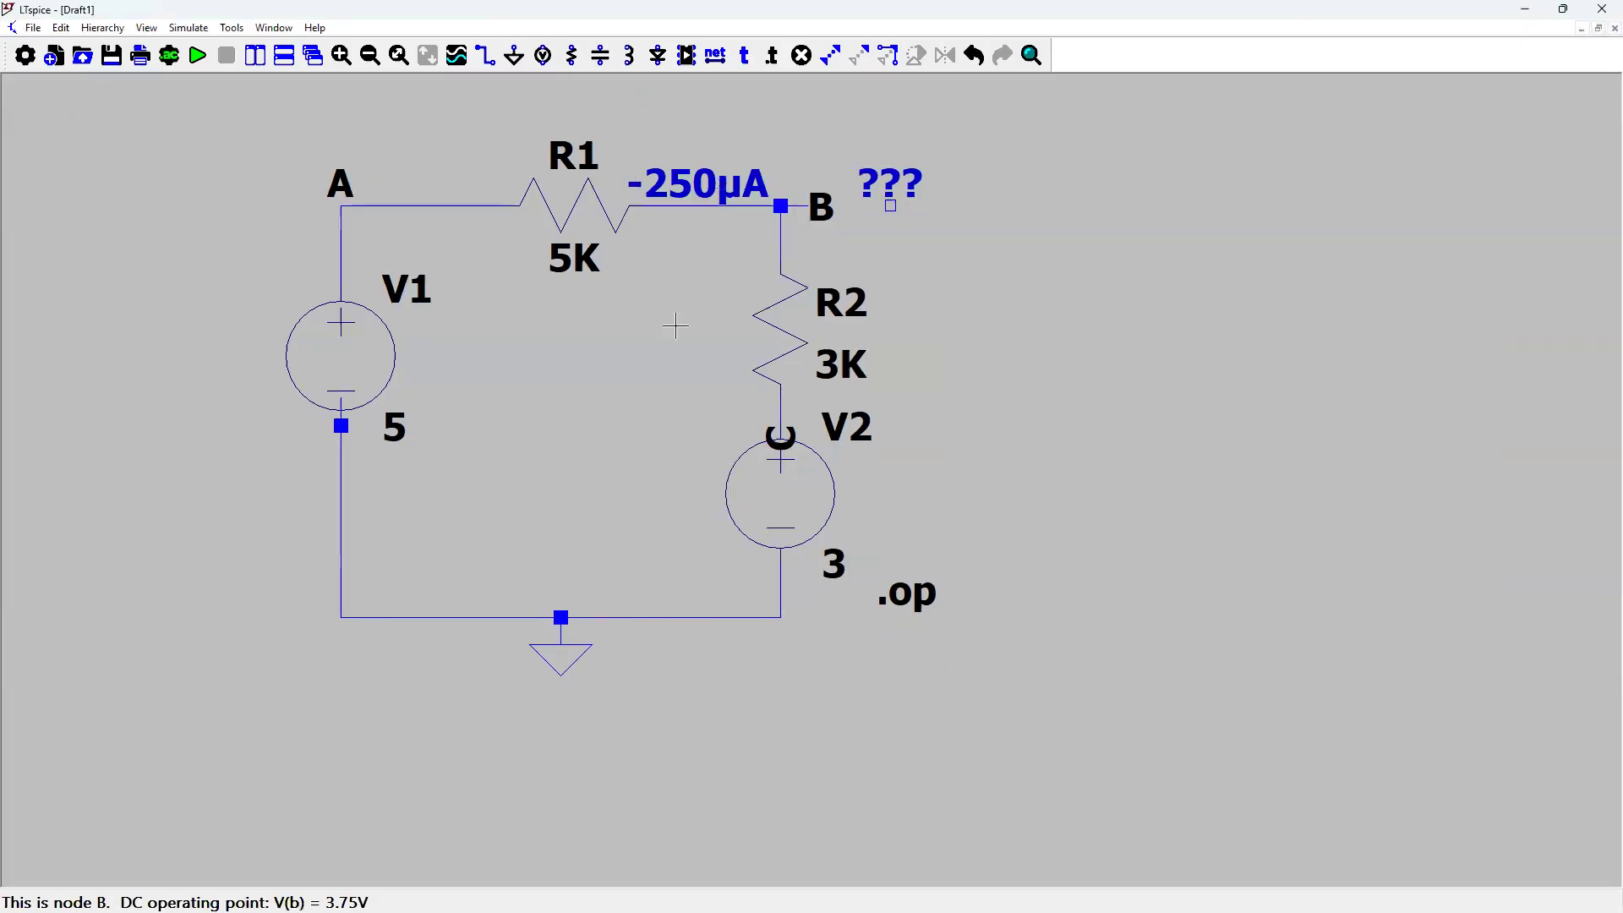
- Add an operating point voltage label to node A and replace the R1 current label with a voltage label for node B
right_click(380, 215)
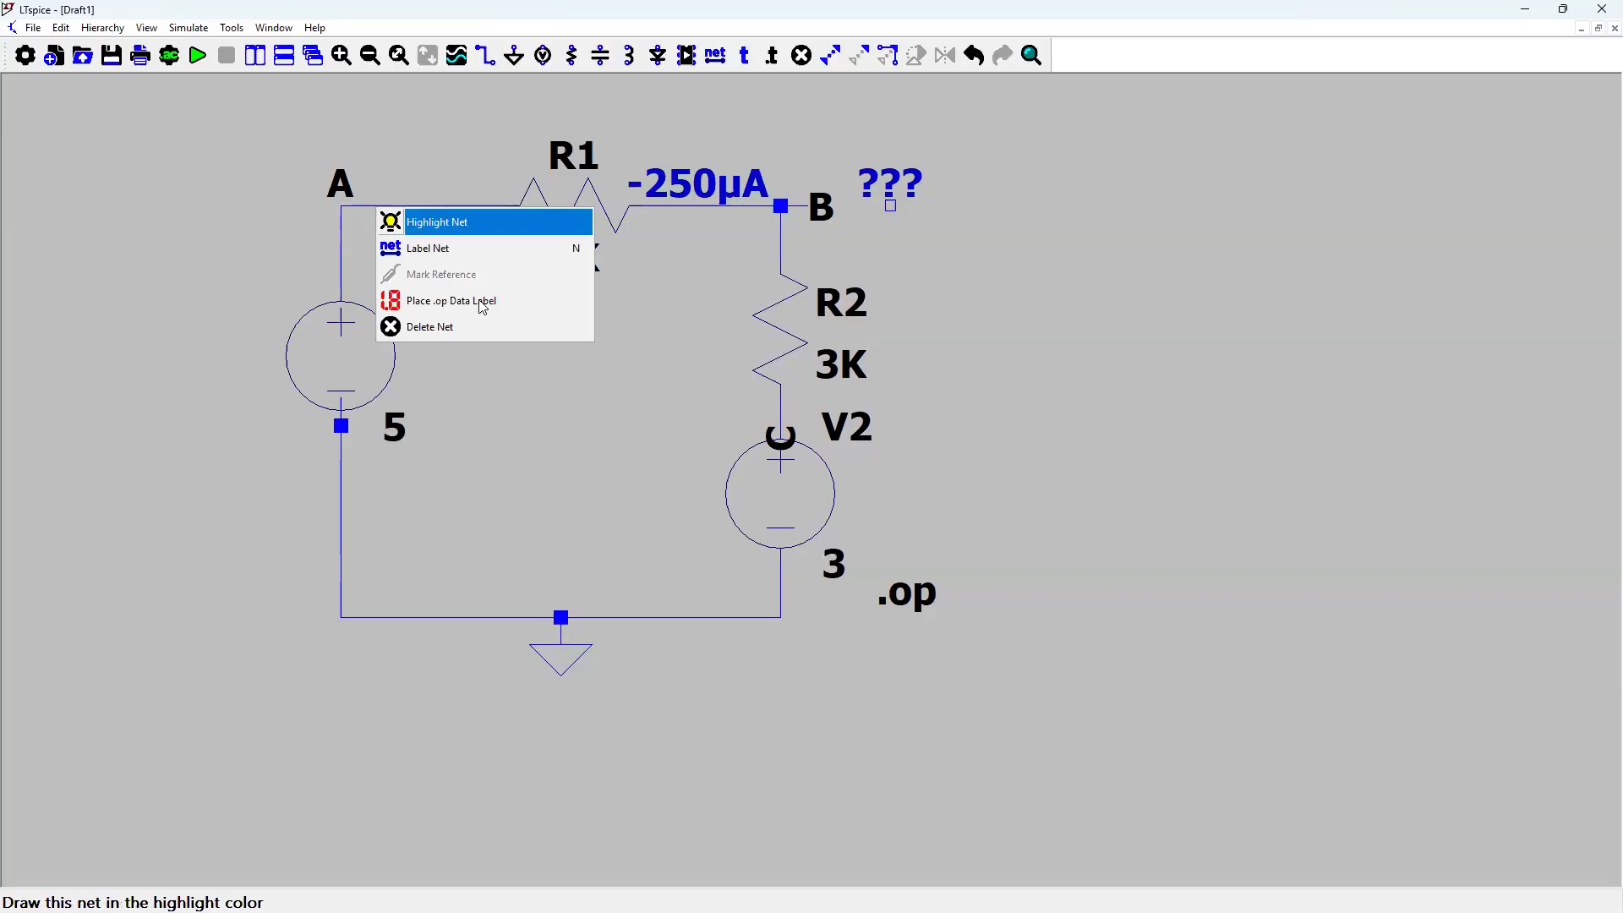
key("Return")
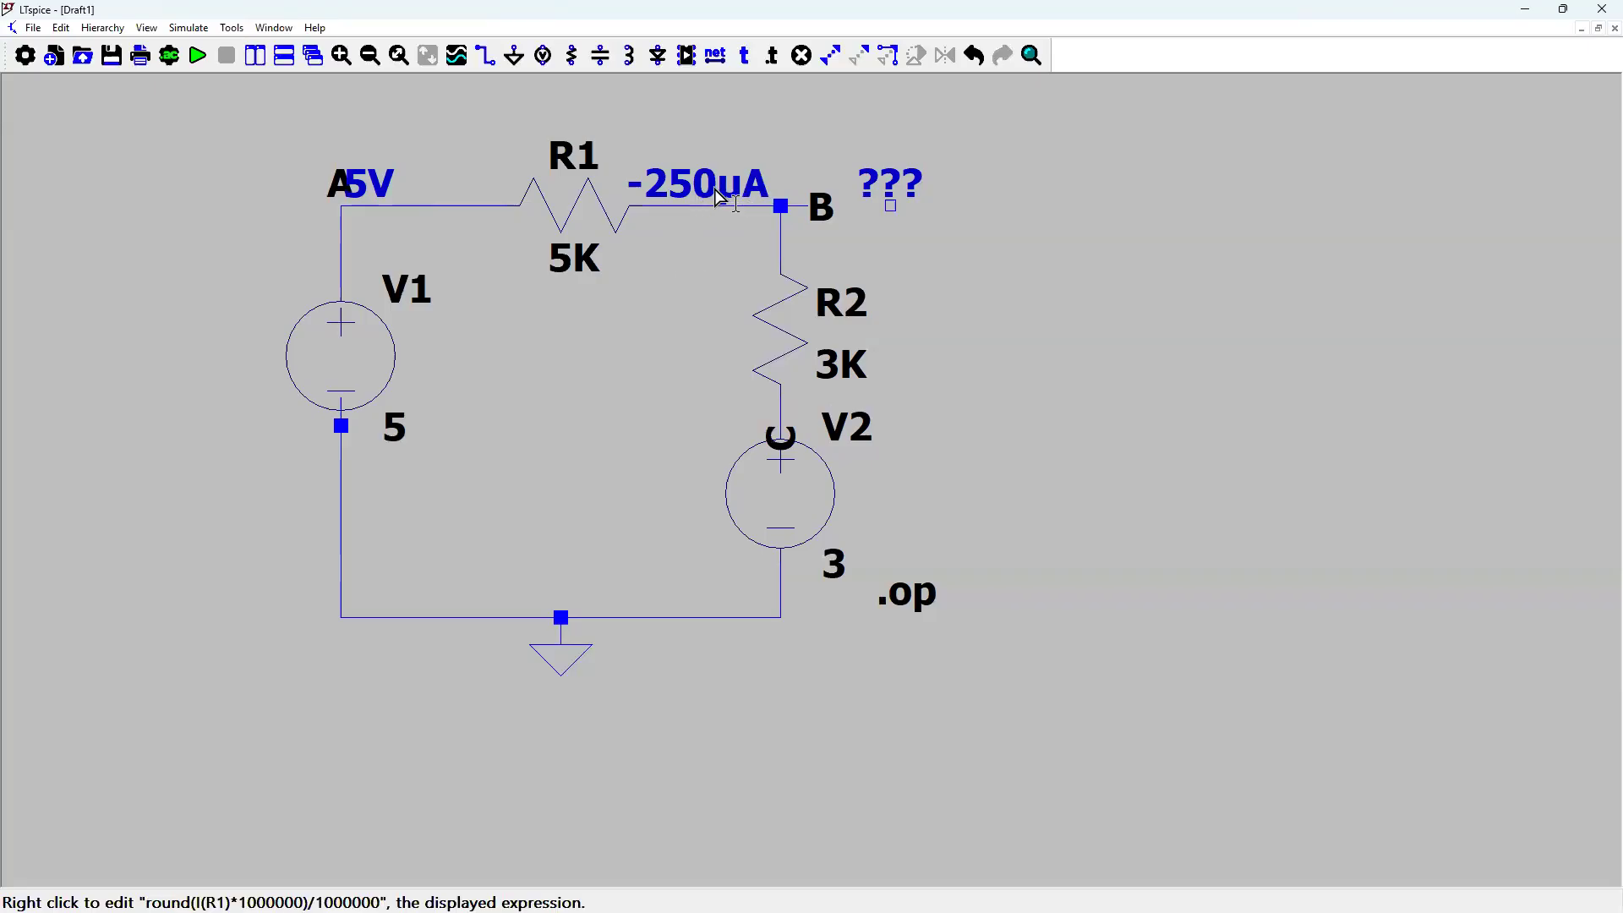
key("Delete")
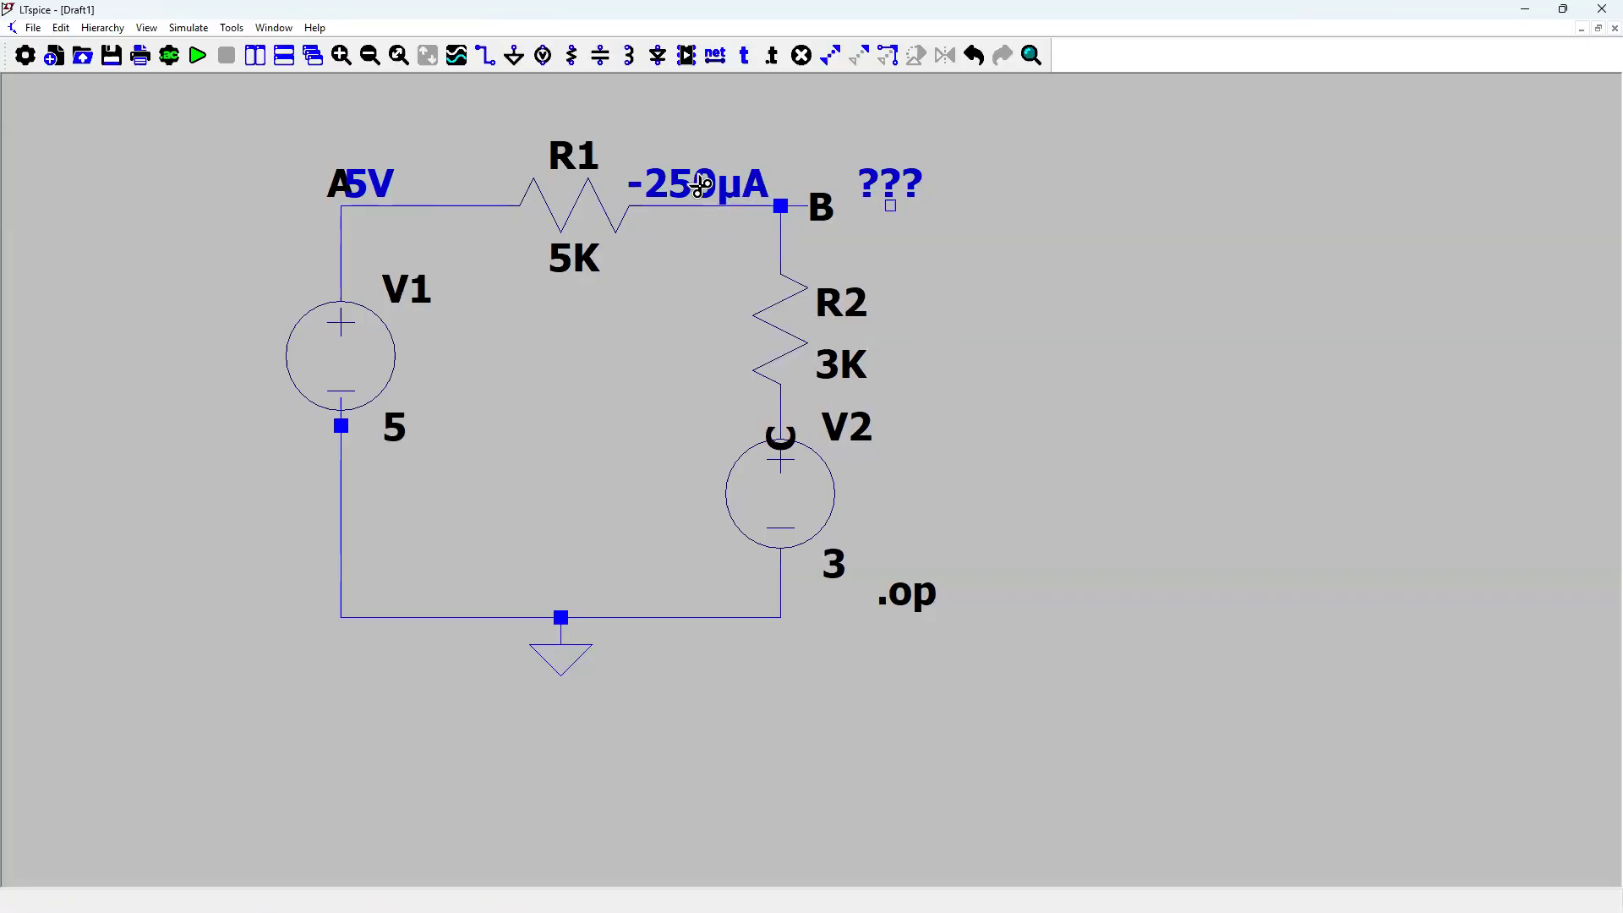
left_click(669, 206)
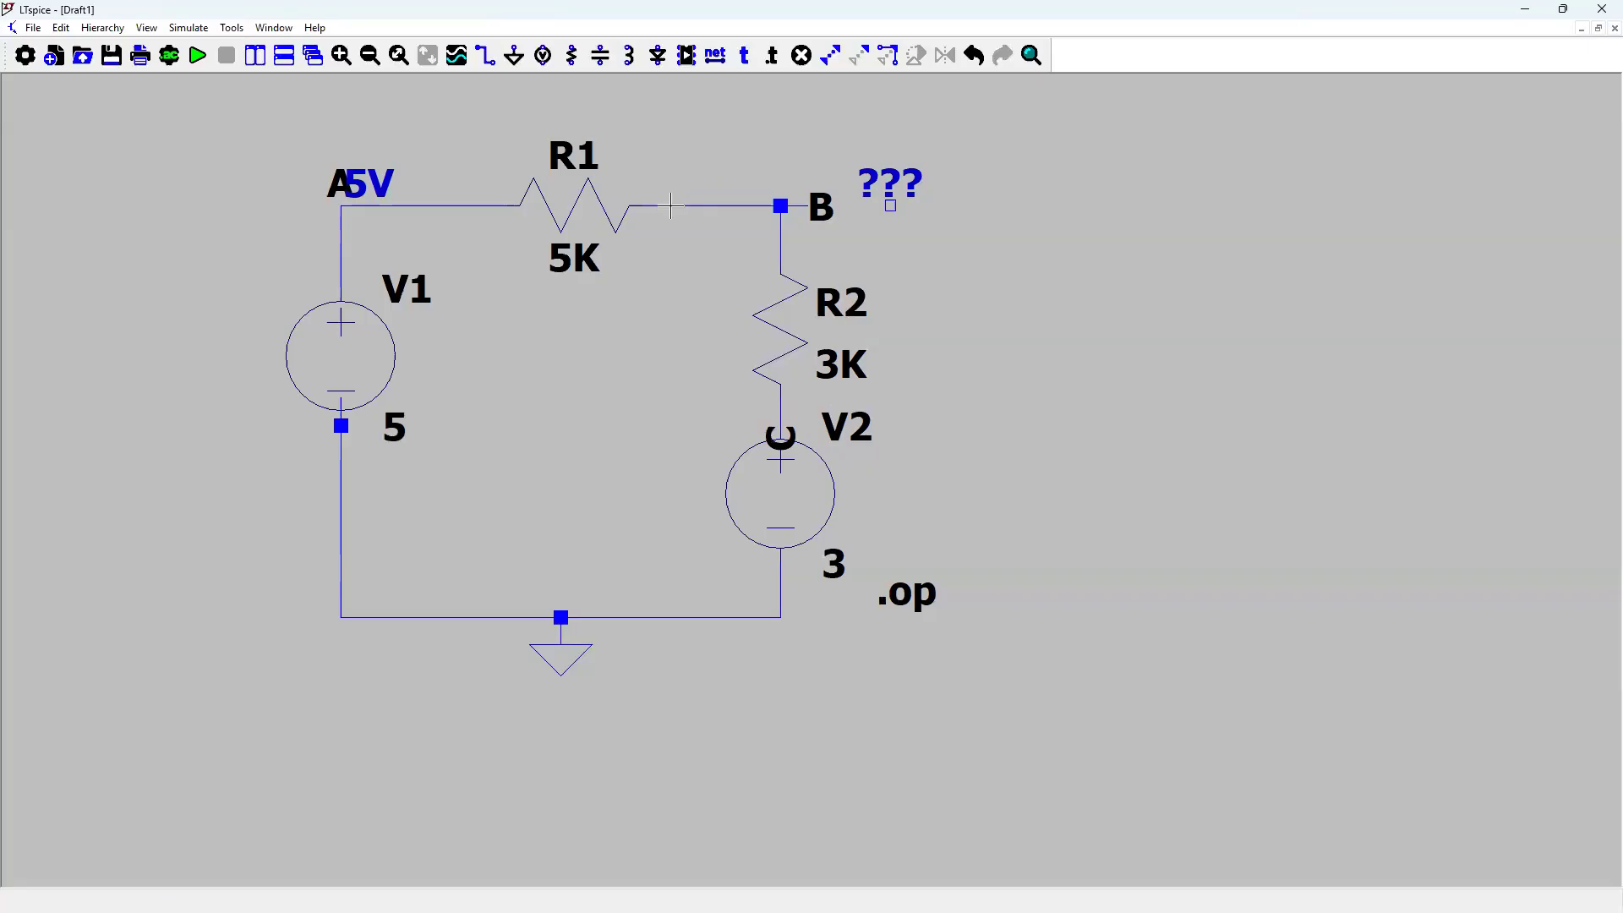
key("Escape")
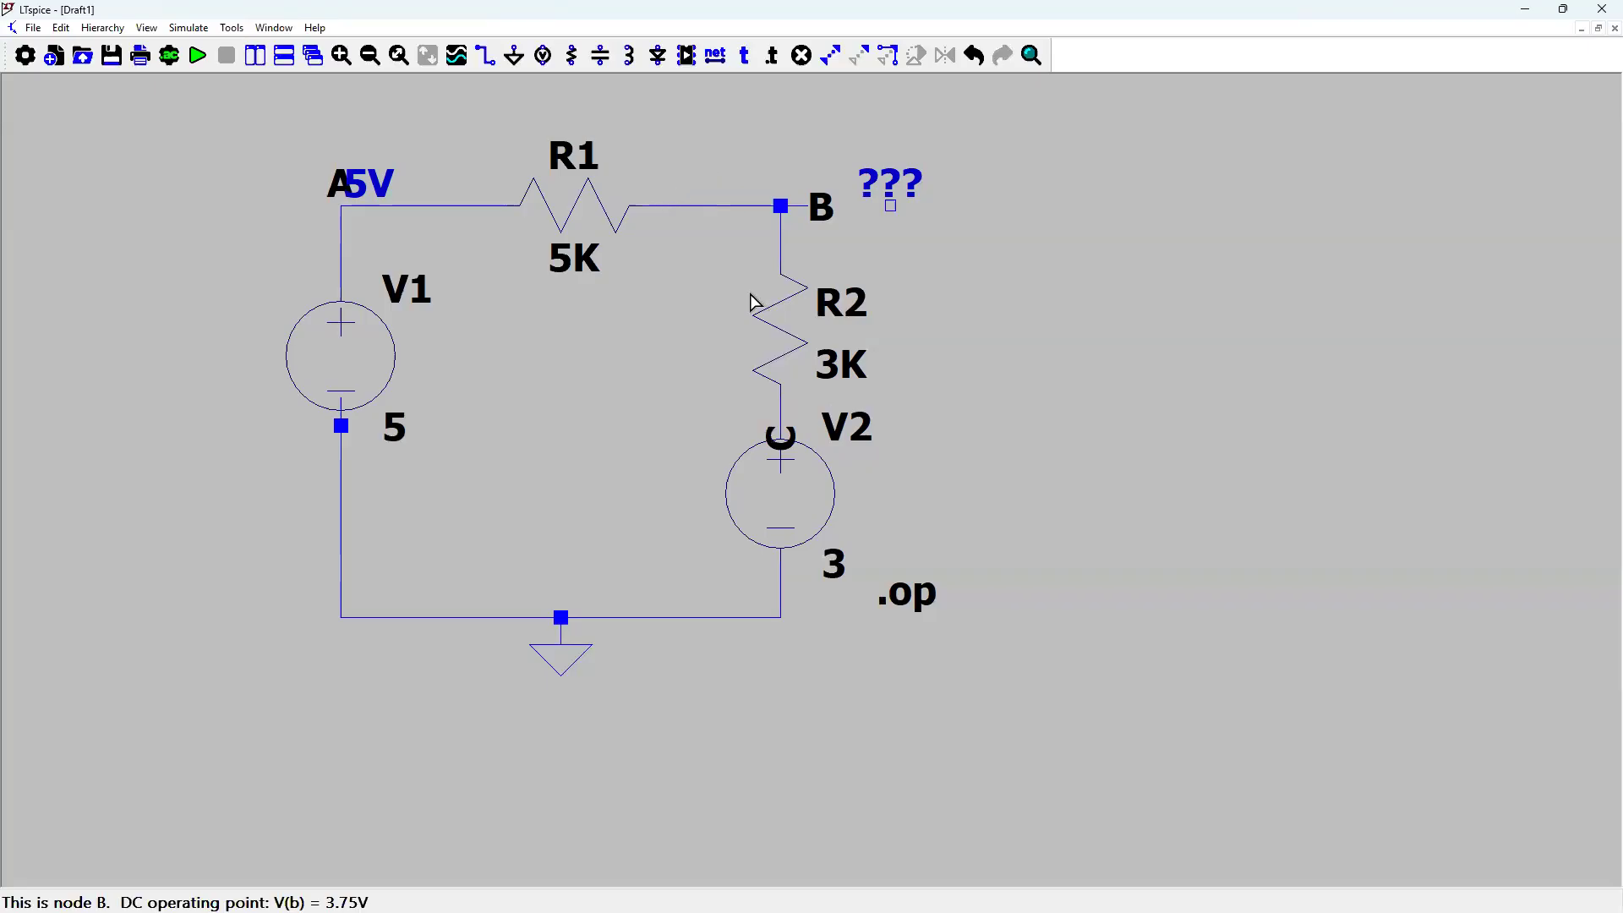
left_click(708, 205)
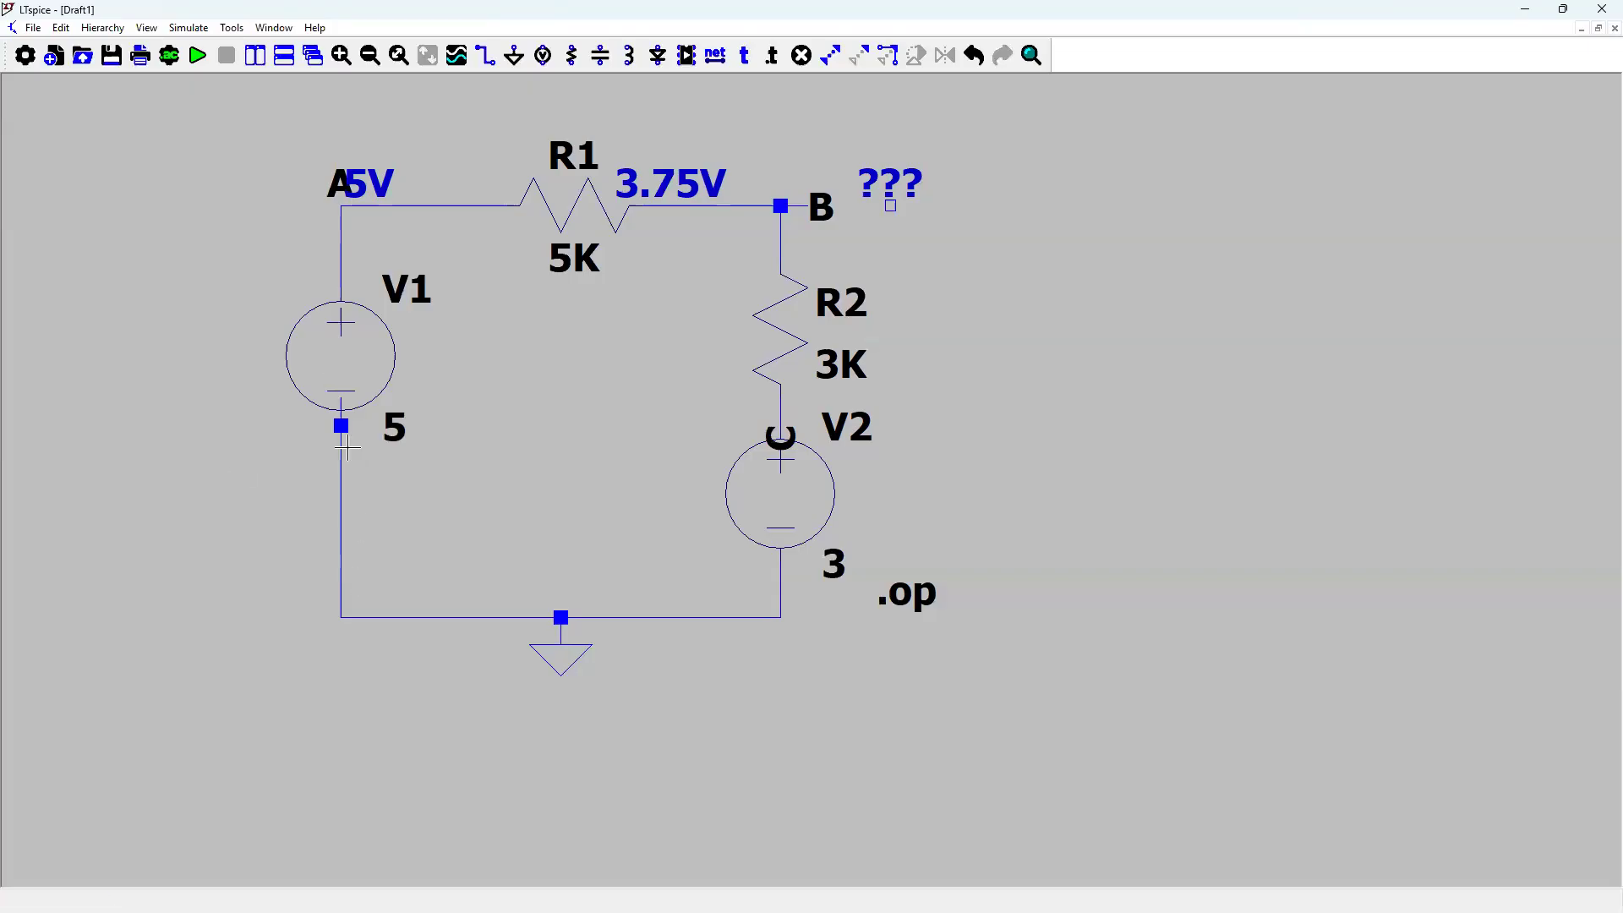
- Configure a transient analysis with stop time 5, data saving from 0 and maximum timestep 0.1, placing its directive beside V2
left_click(170, 54)
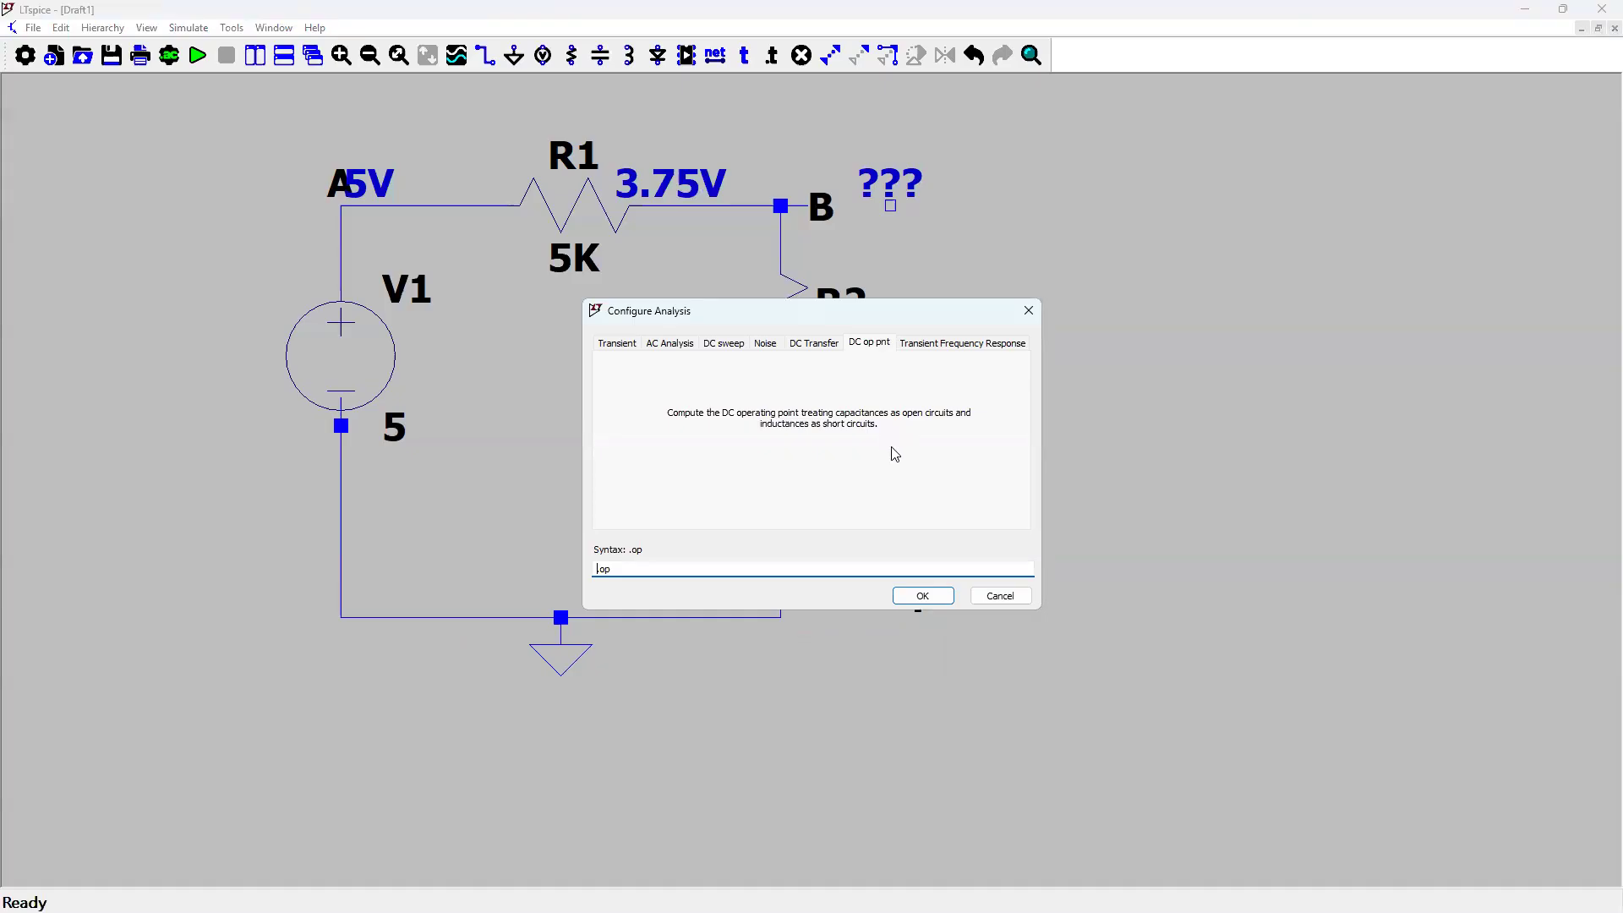
left_click(612, 343)
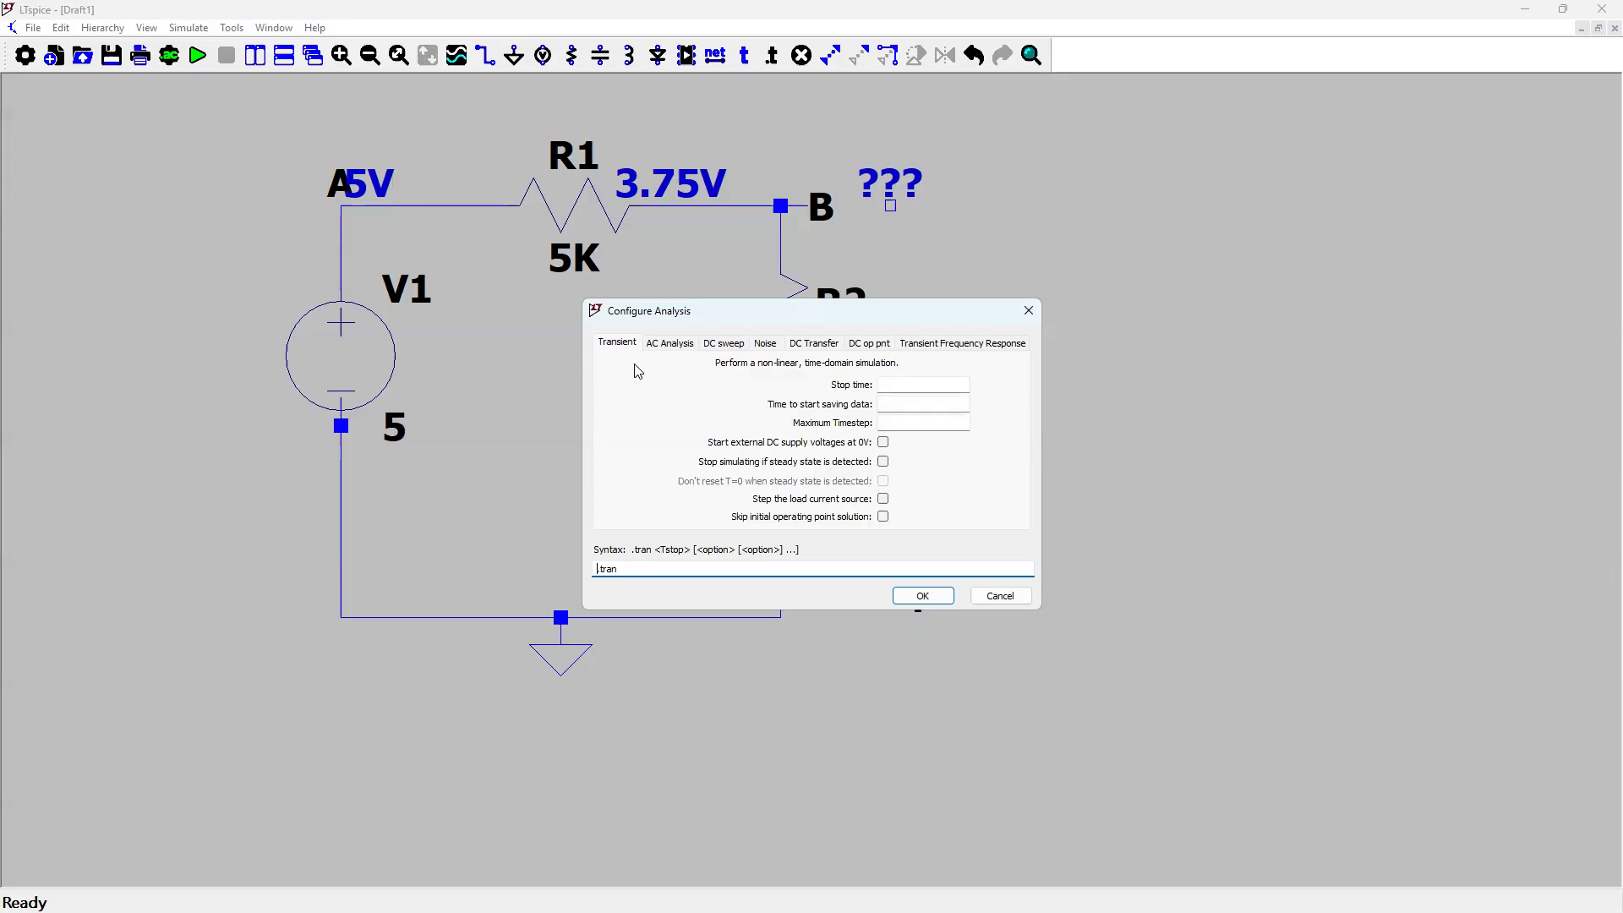
left_click(908, 382)
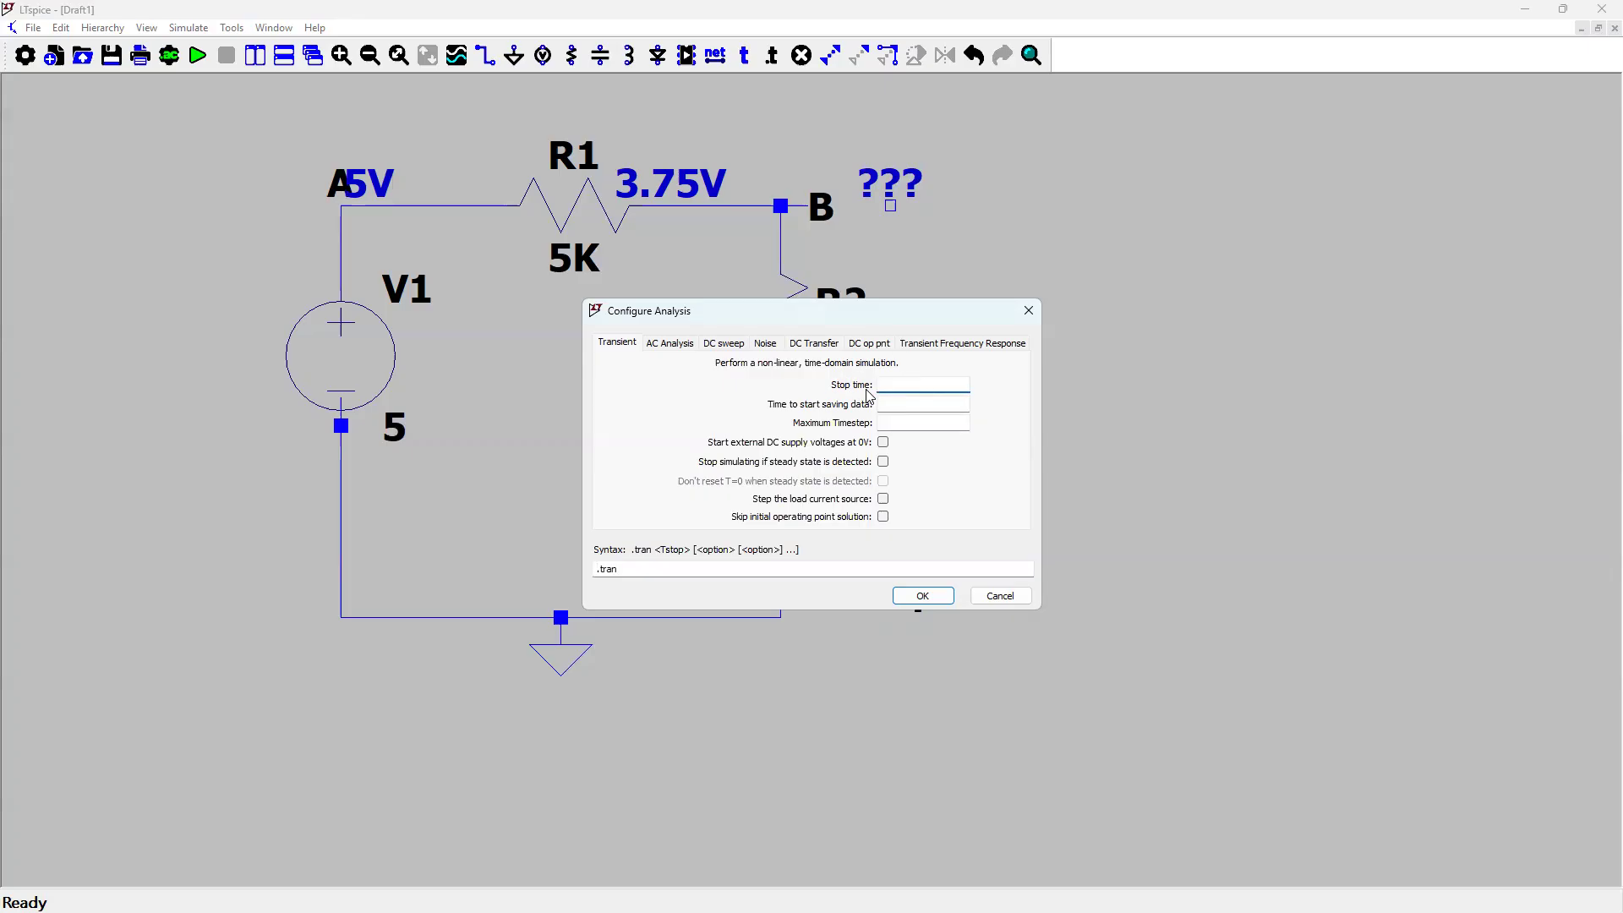
left_click(936, 406)
type("0")
left_click(927, 423)
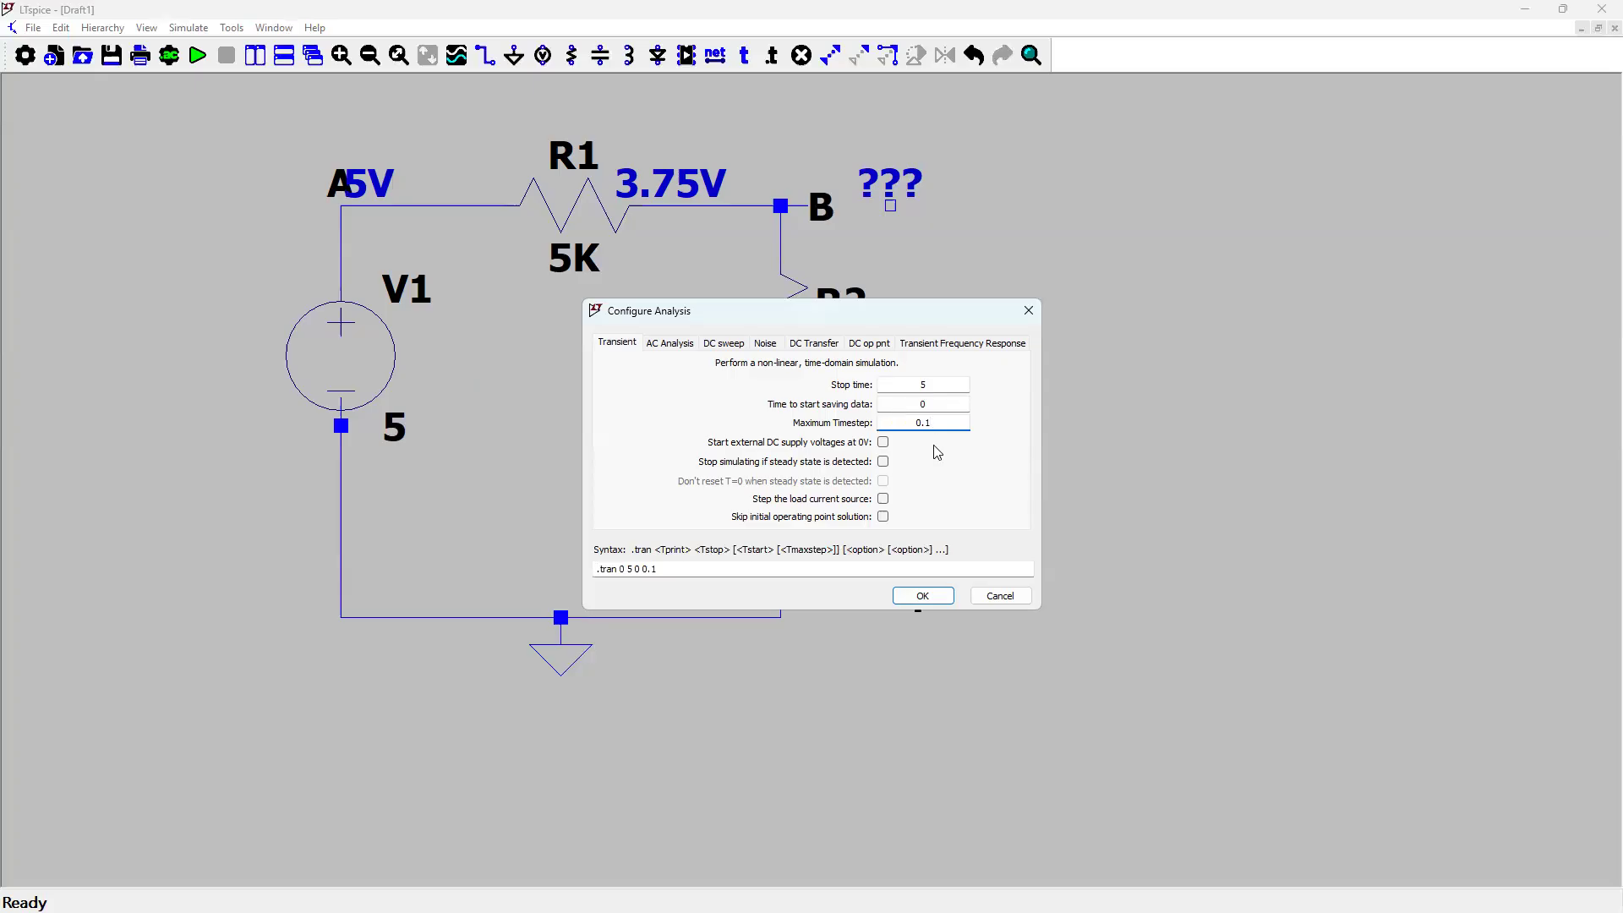
left_click(934, 598)
left_click(935, 692)
left_click(988, 454)
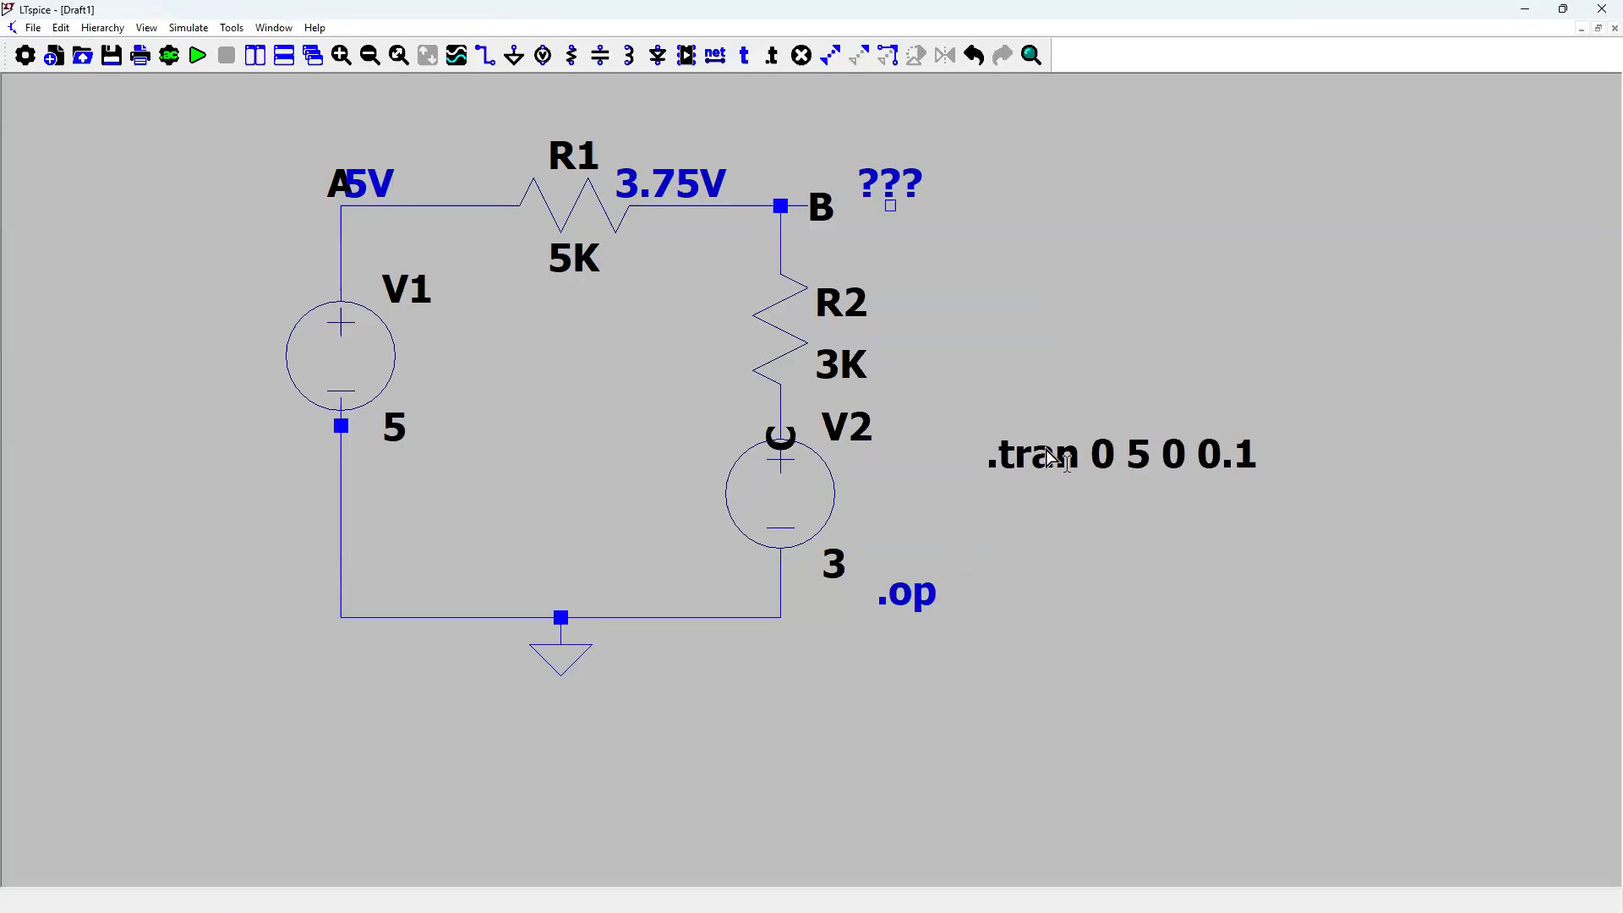
- Run the transient simulation and plot the voltages at nodes A and B together with the current through R1
left_click(199, 56)
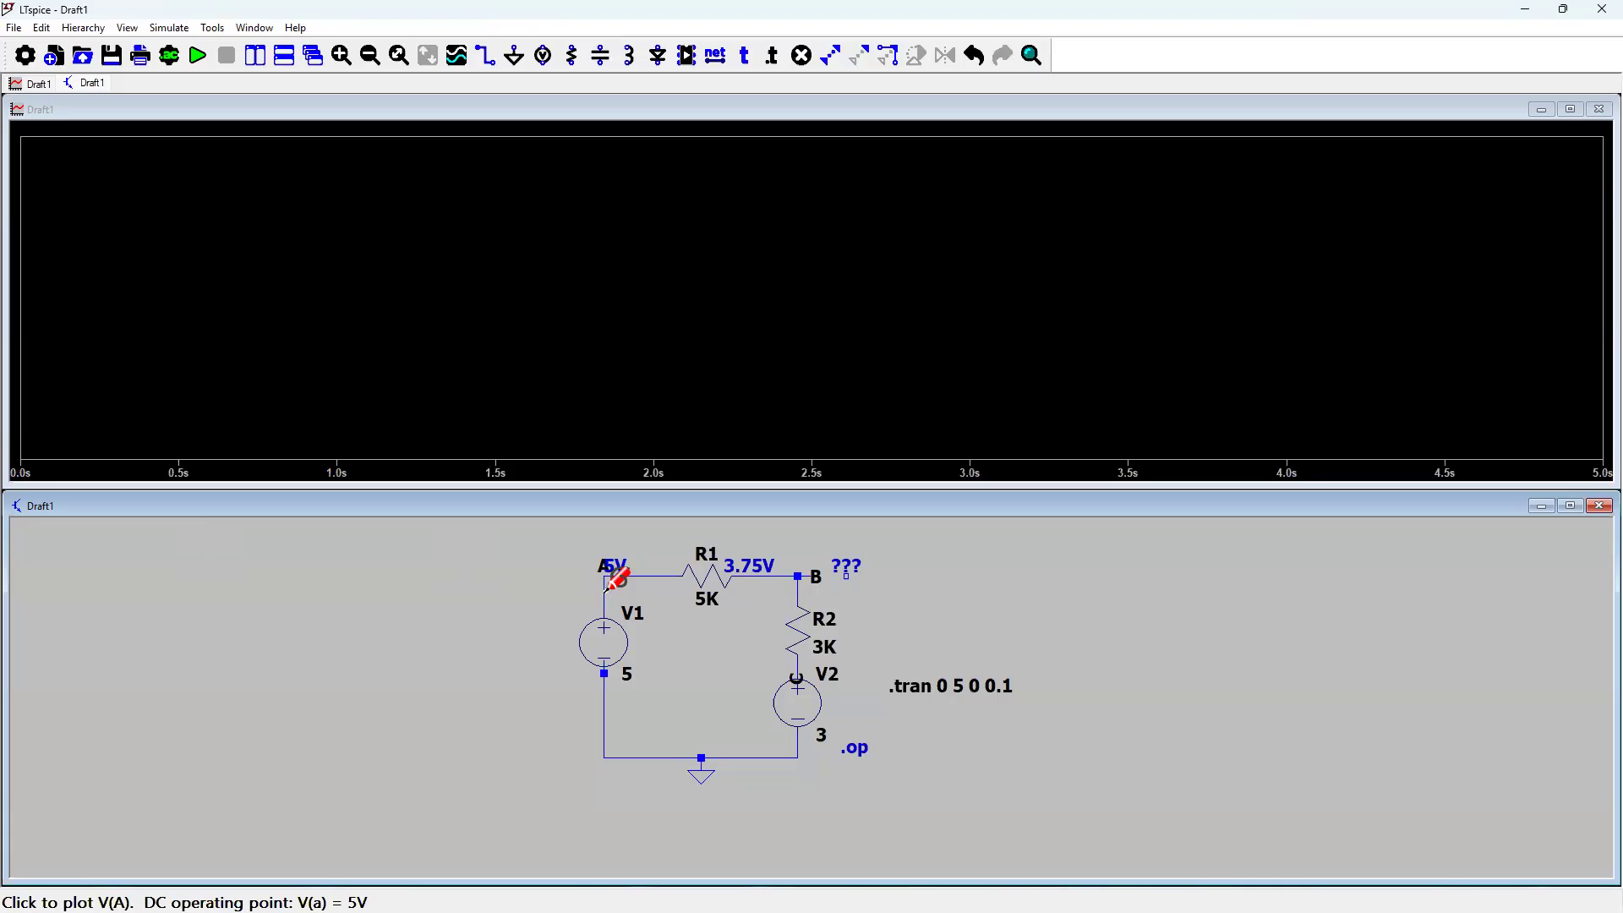
left_click(618, 578)
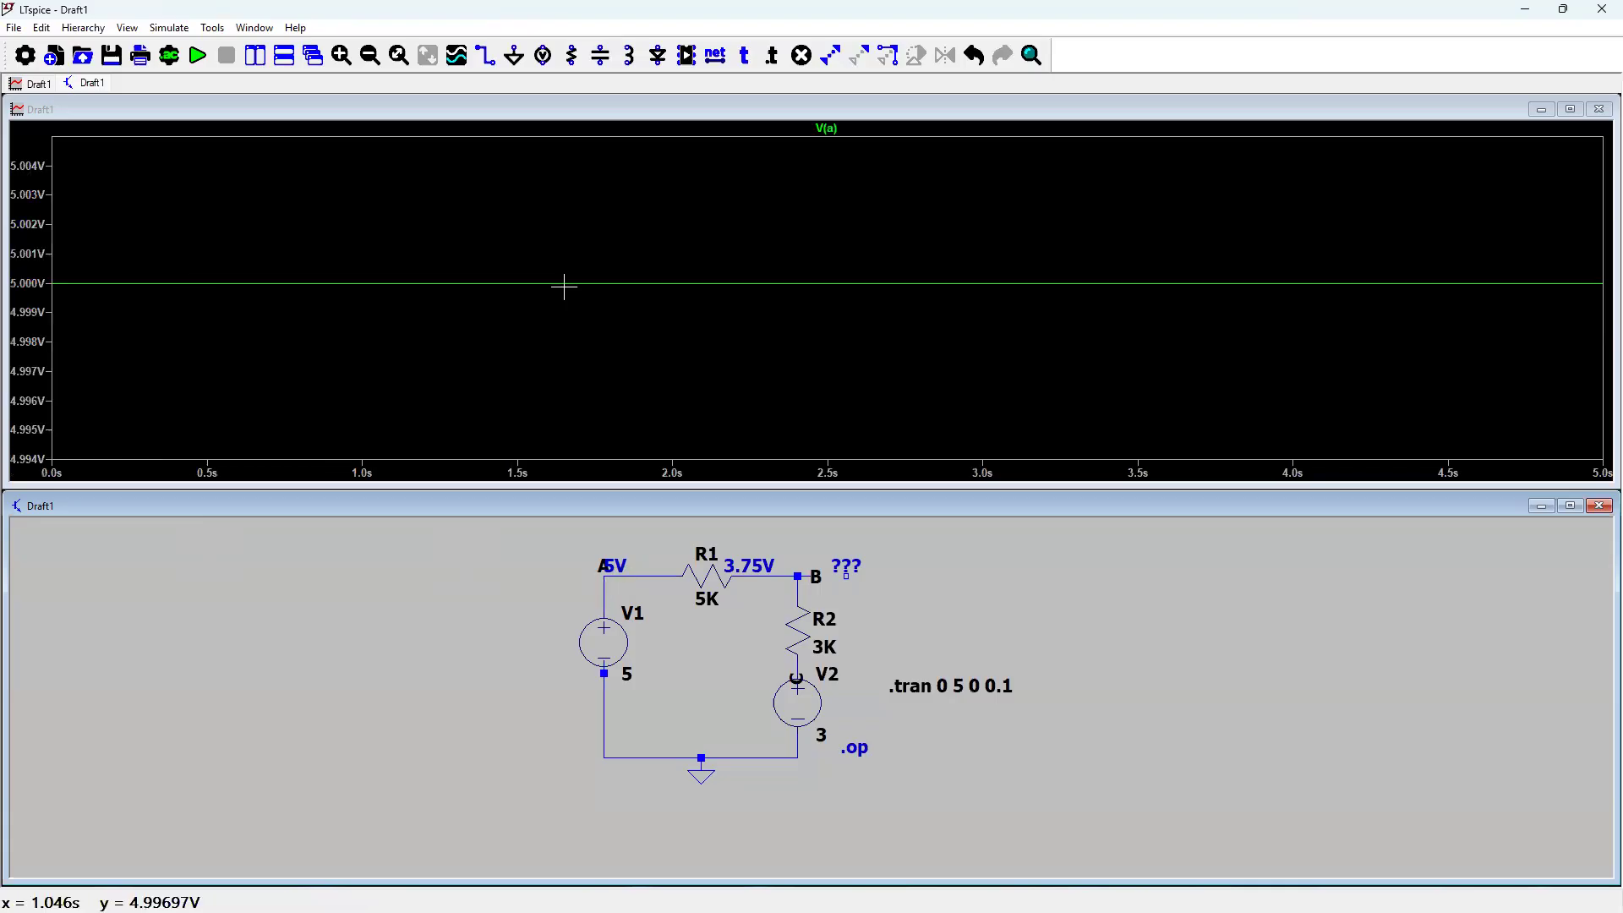
left_click(791, 574)
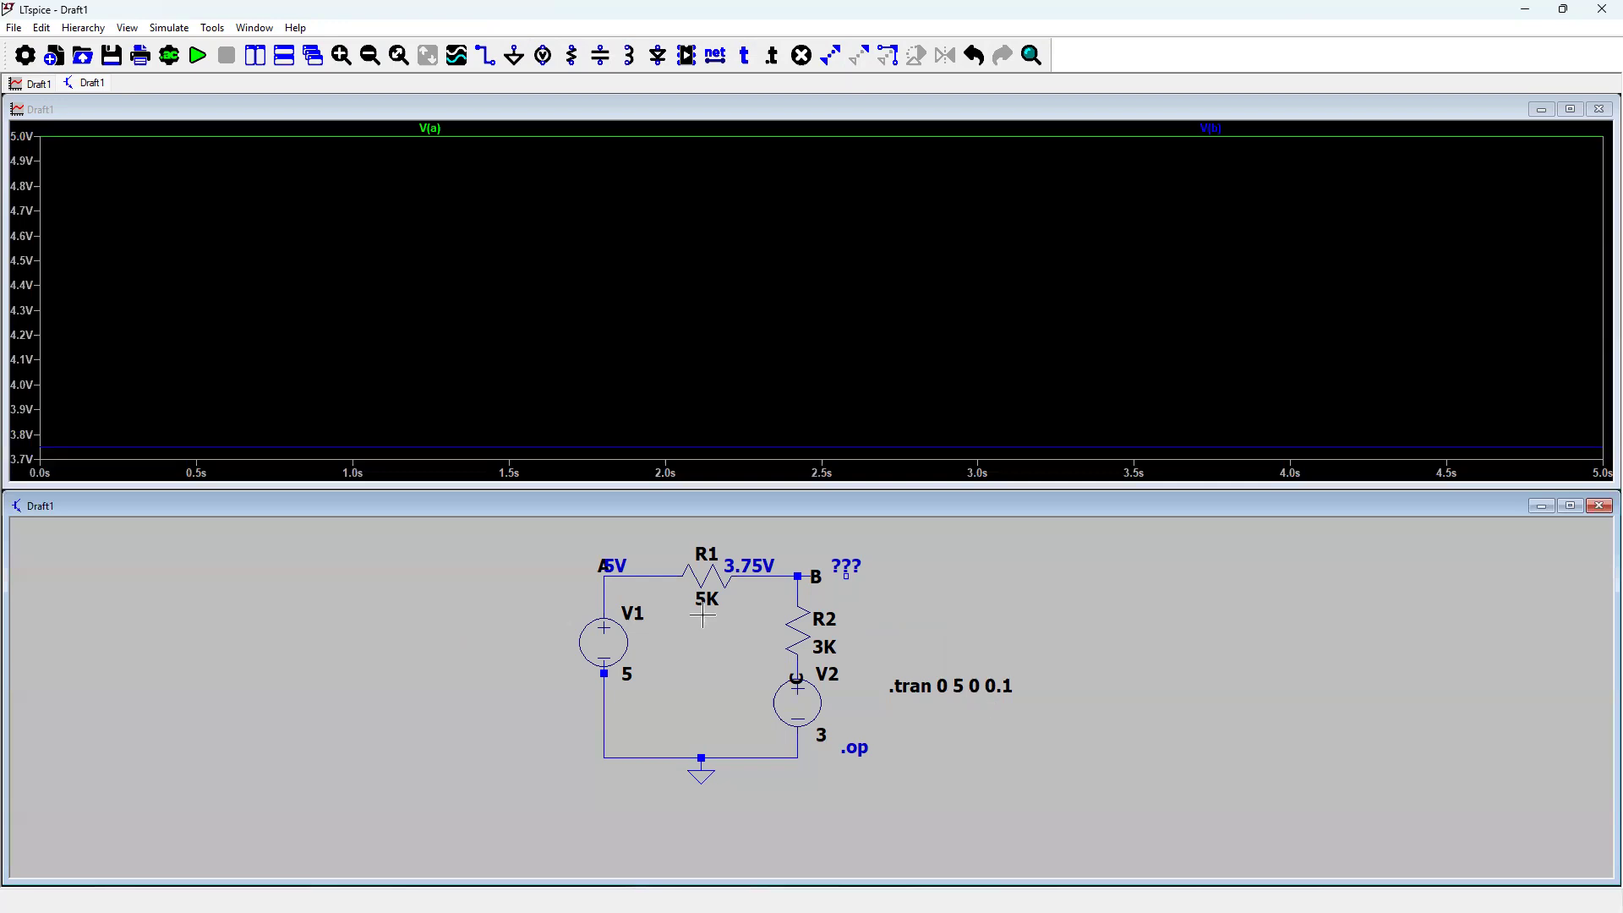
left_click(704, 569)
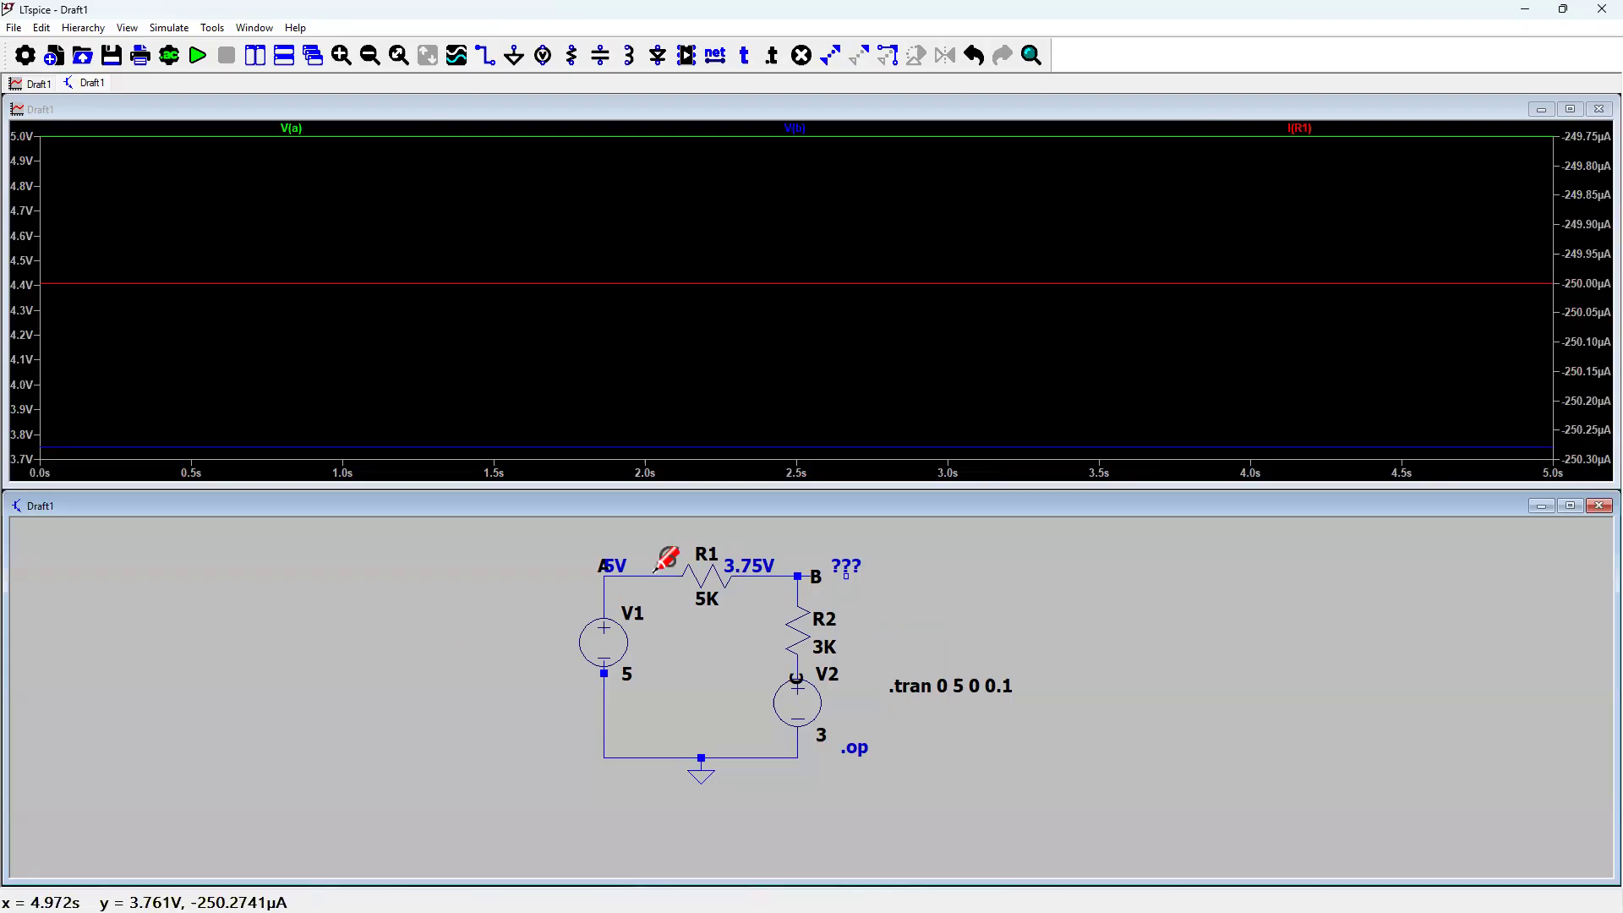
- Delete voltage source V2 and put a capacitor in its place directly beneath R2
left_click(798, 622)
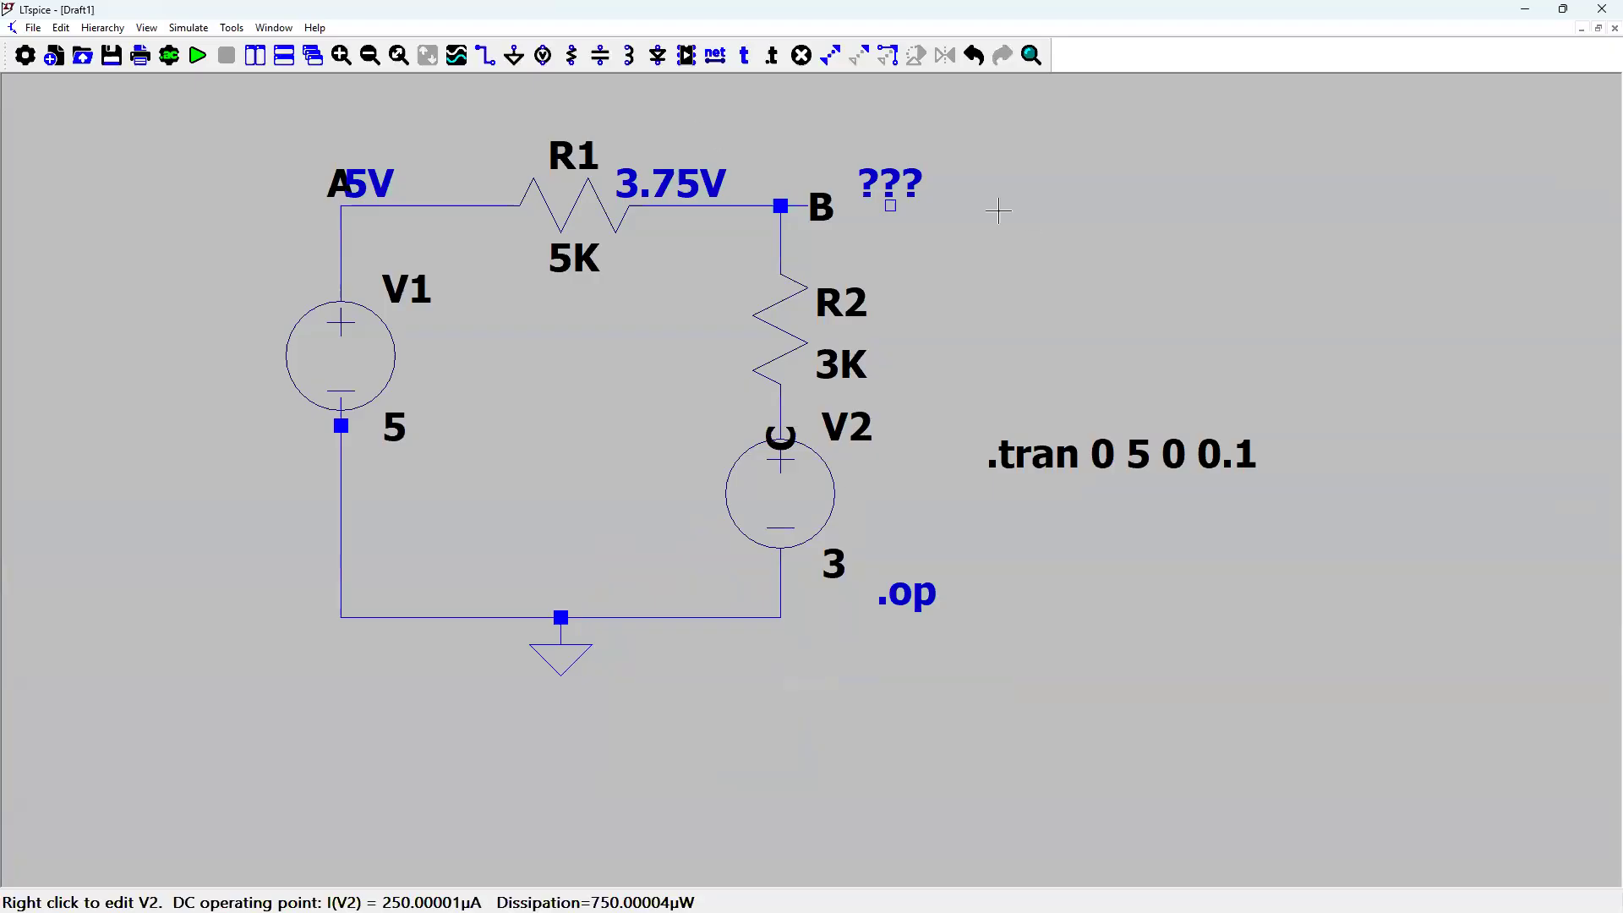
key("Delete")
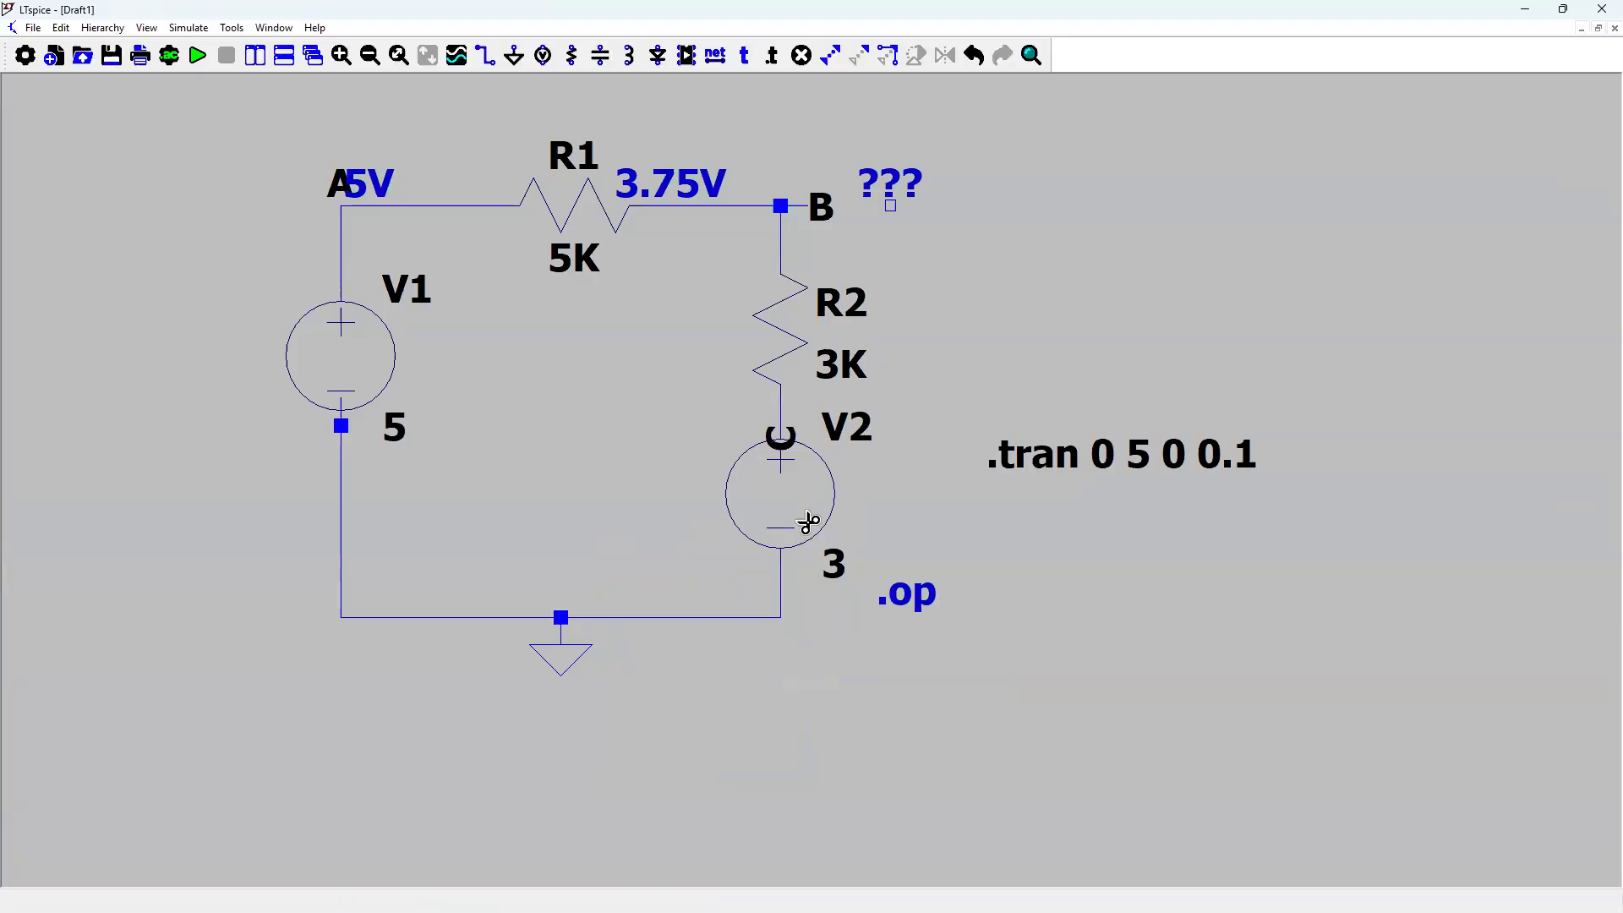
left_click(837, 482)
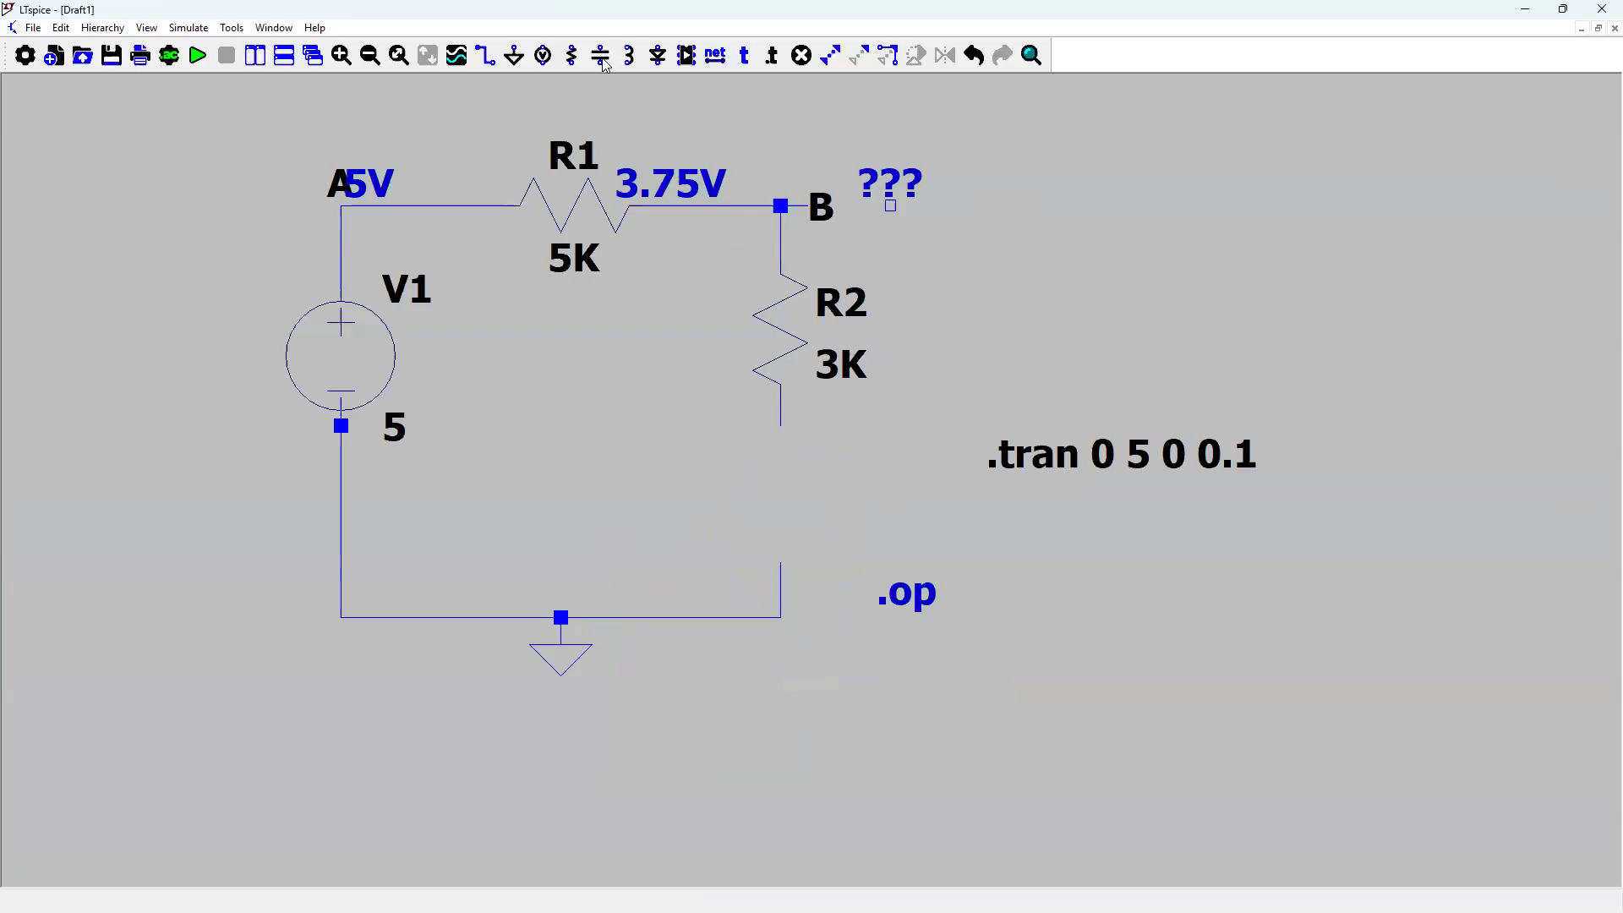
key("c")
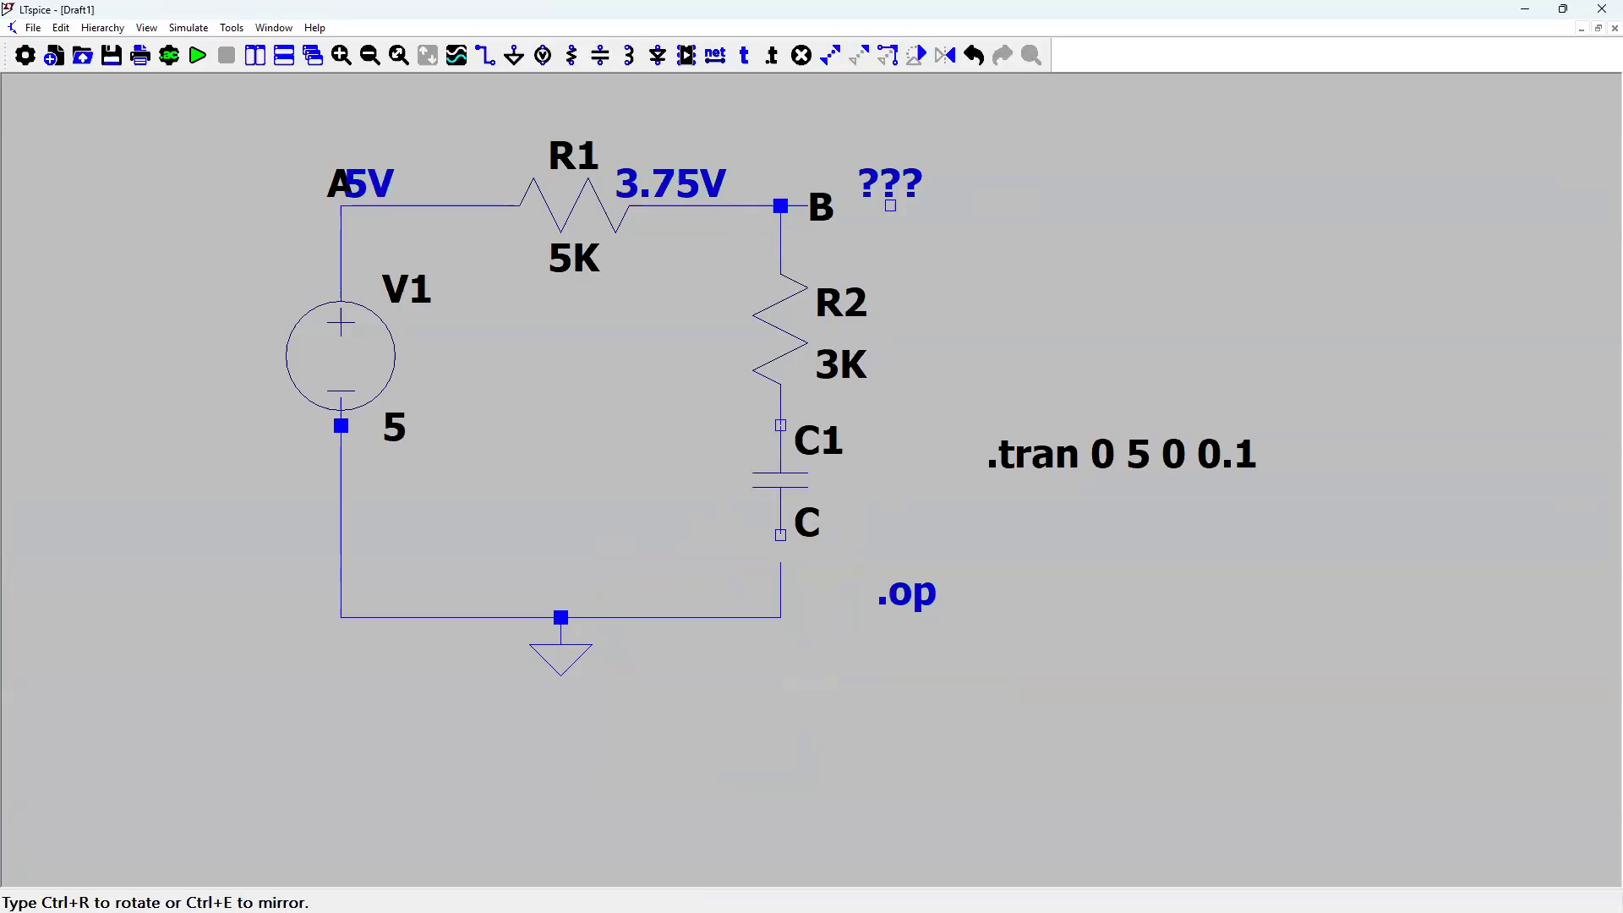
left_click(831, 437)
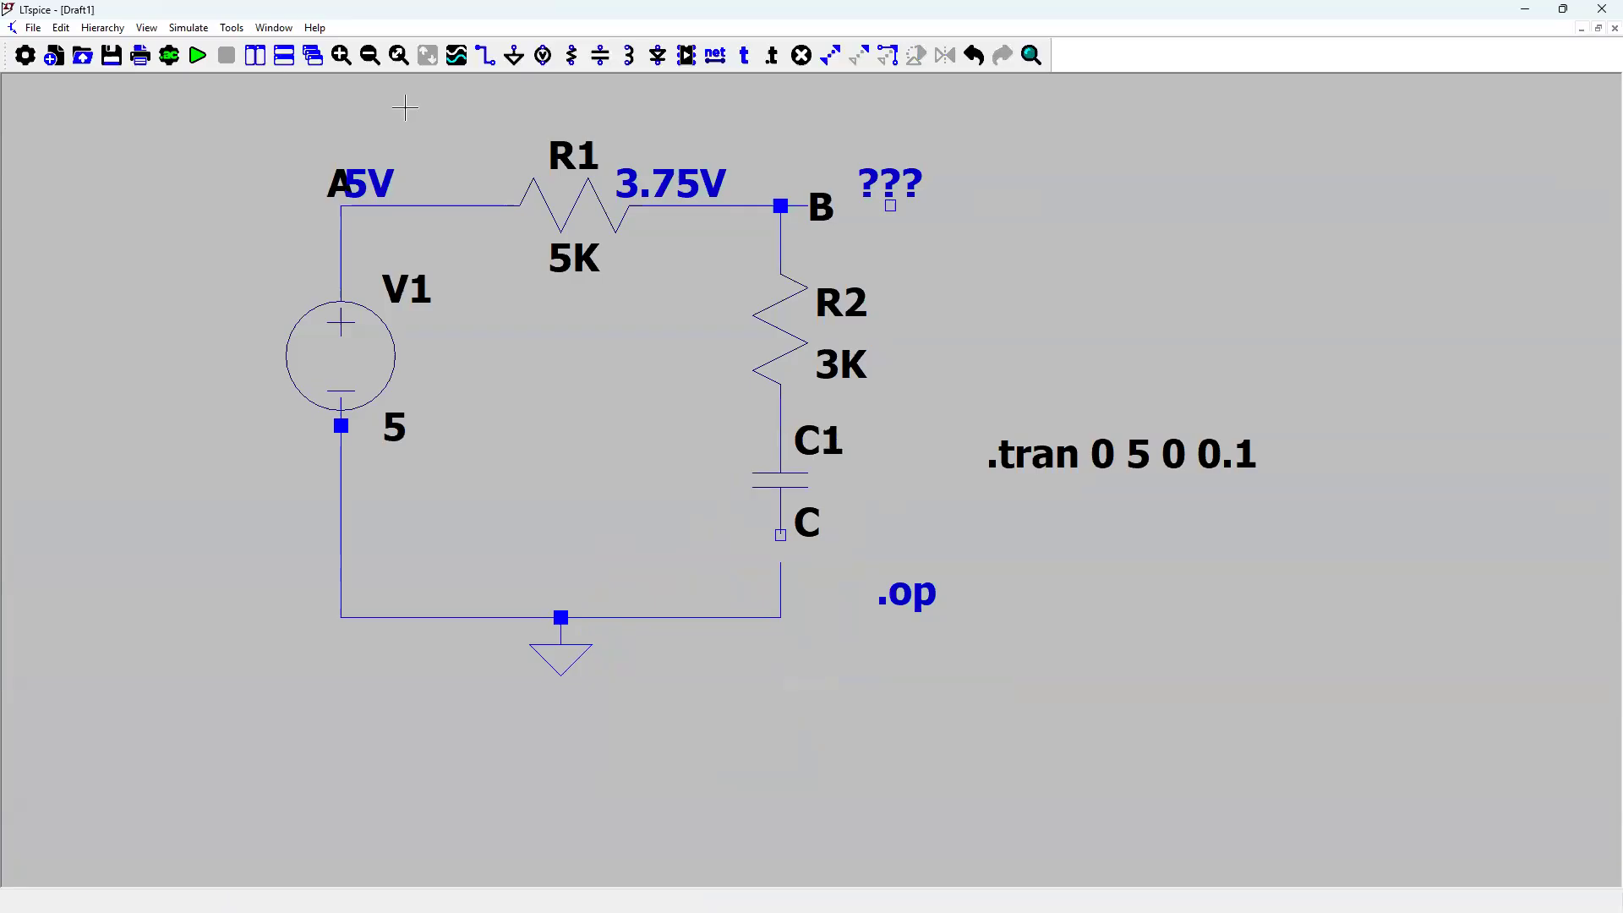
- Wire the capacitor's lower terminal to the open wire end leading to ground
key("F3")
left_click(780, 535)
right_click(780, 589)
key("Escape")
- Try to run the transient simulation with the capacitor still unvalued, and dismiss the output log
left_click(199, 57)
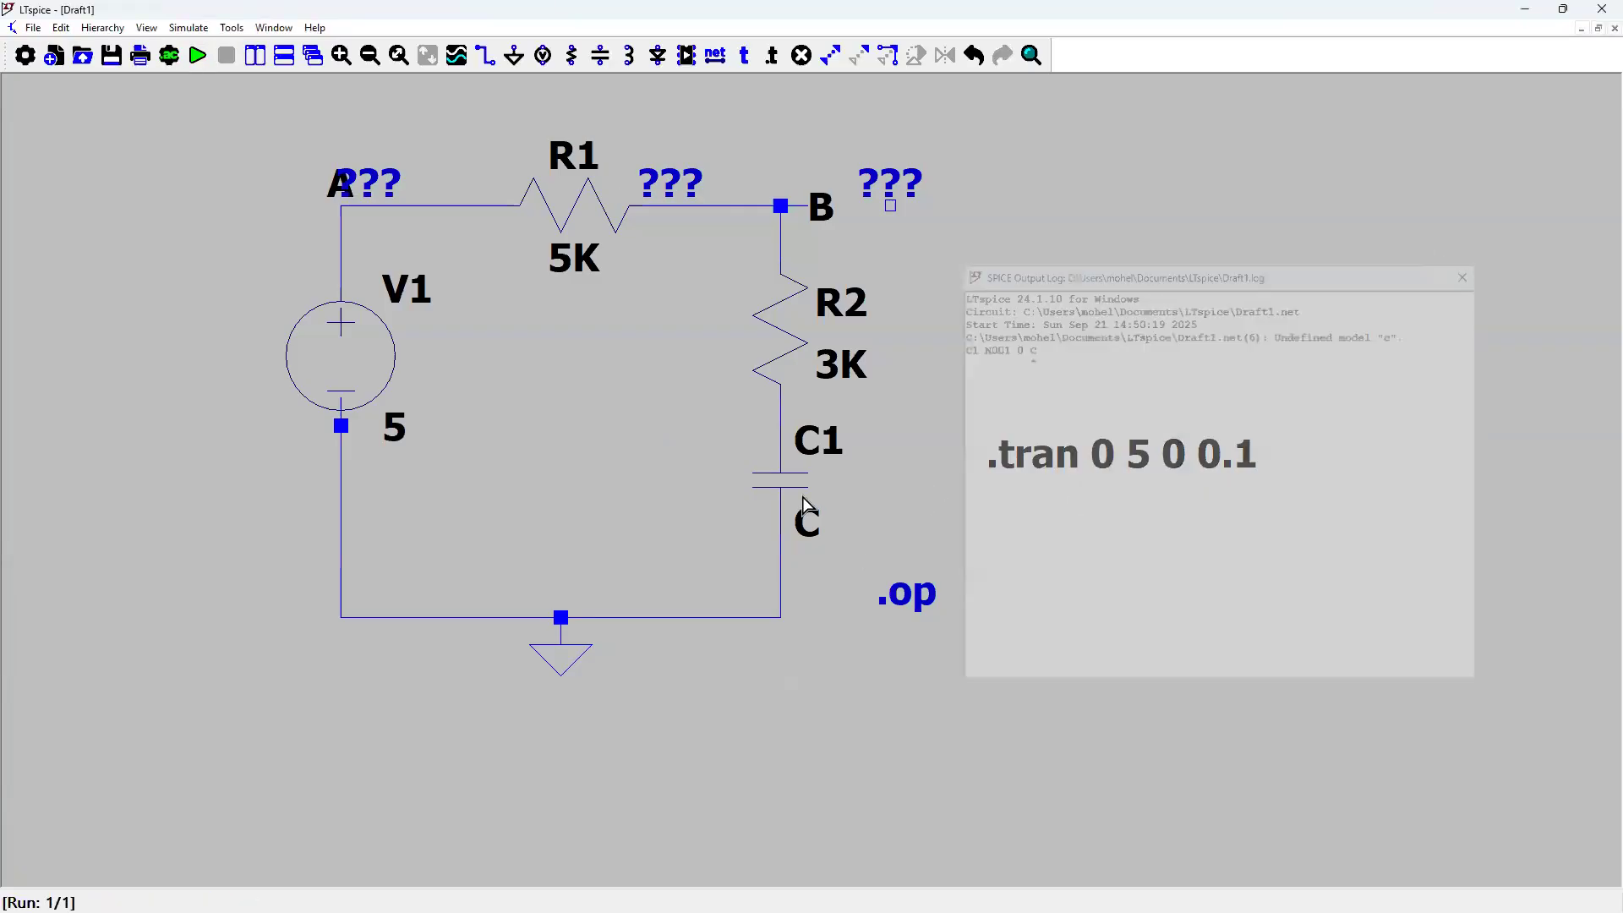
left_click(198, 57)
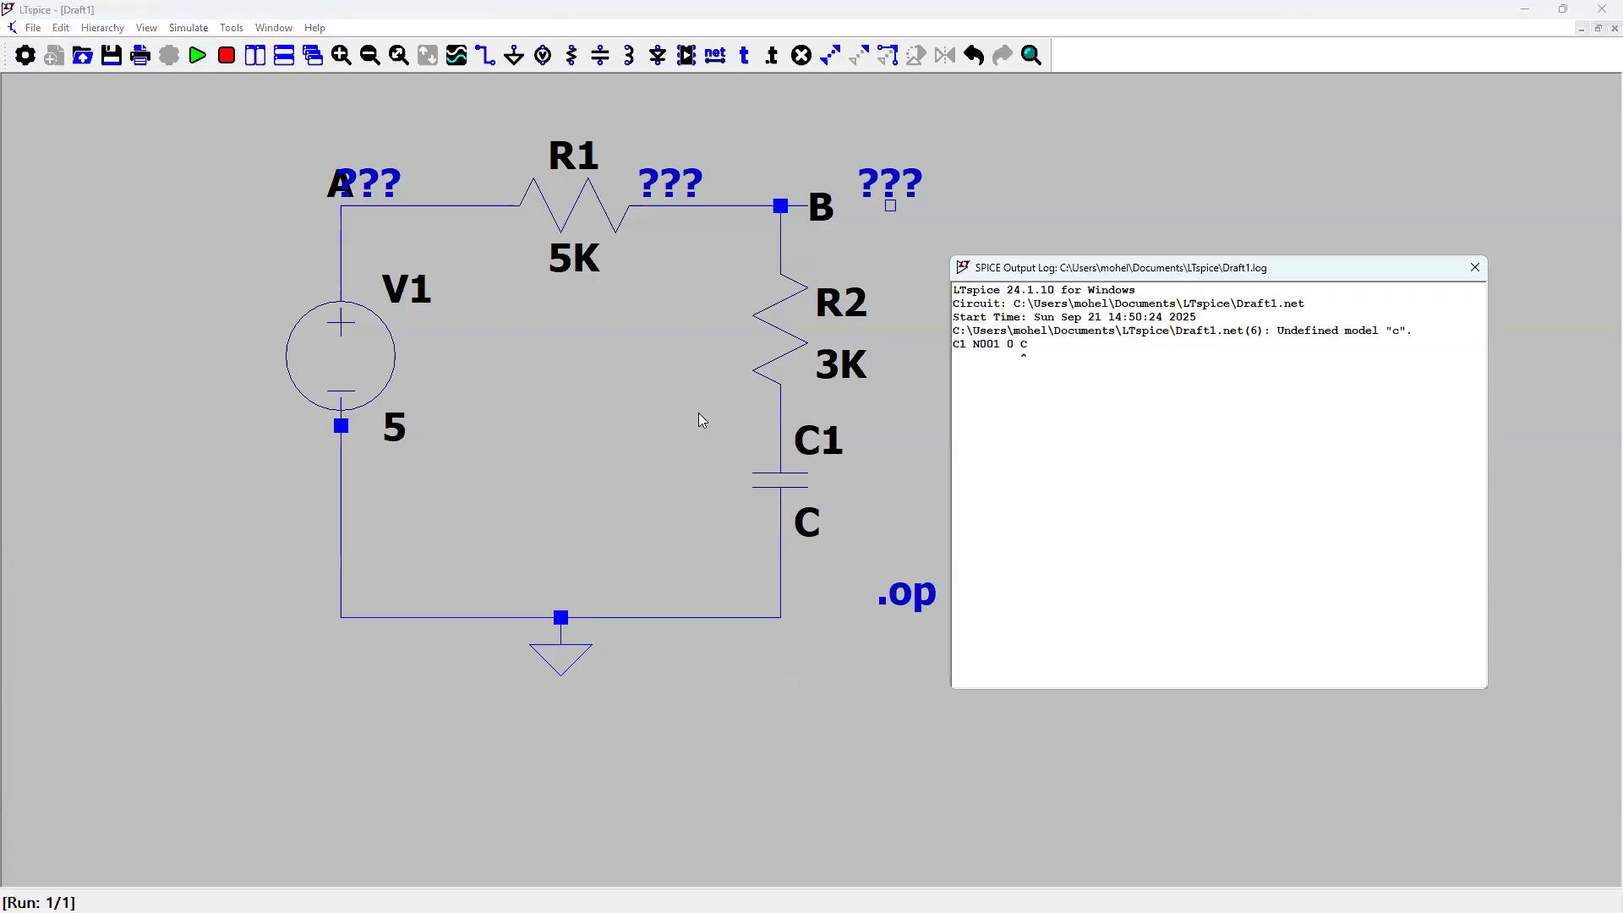
left_click(1475, 268)
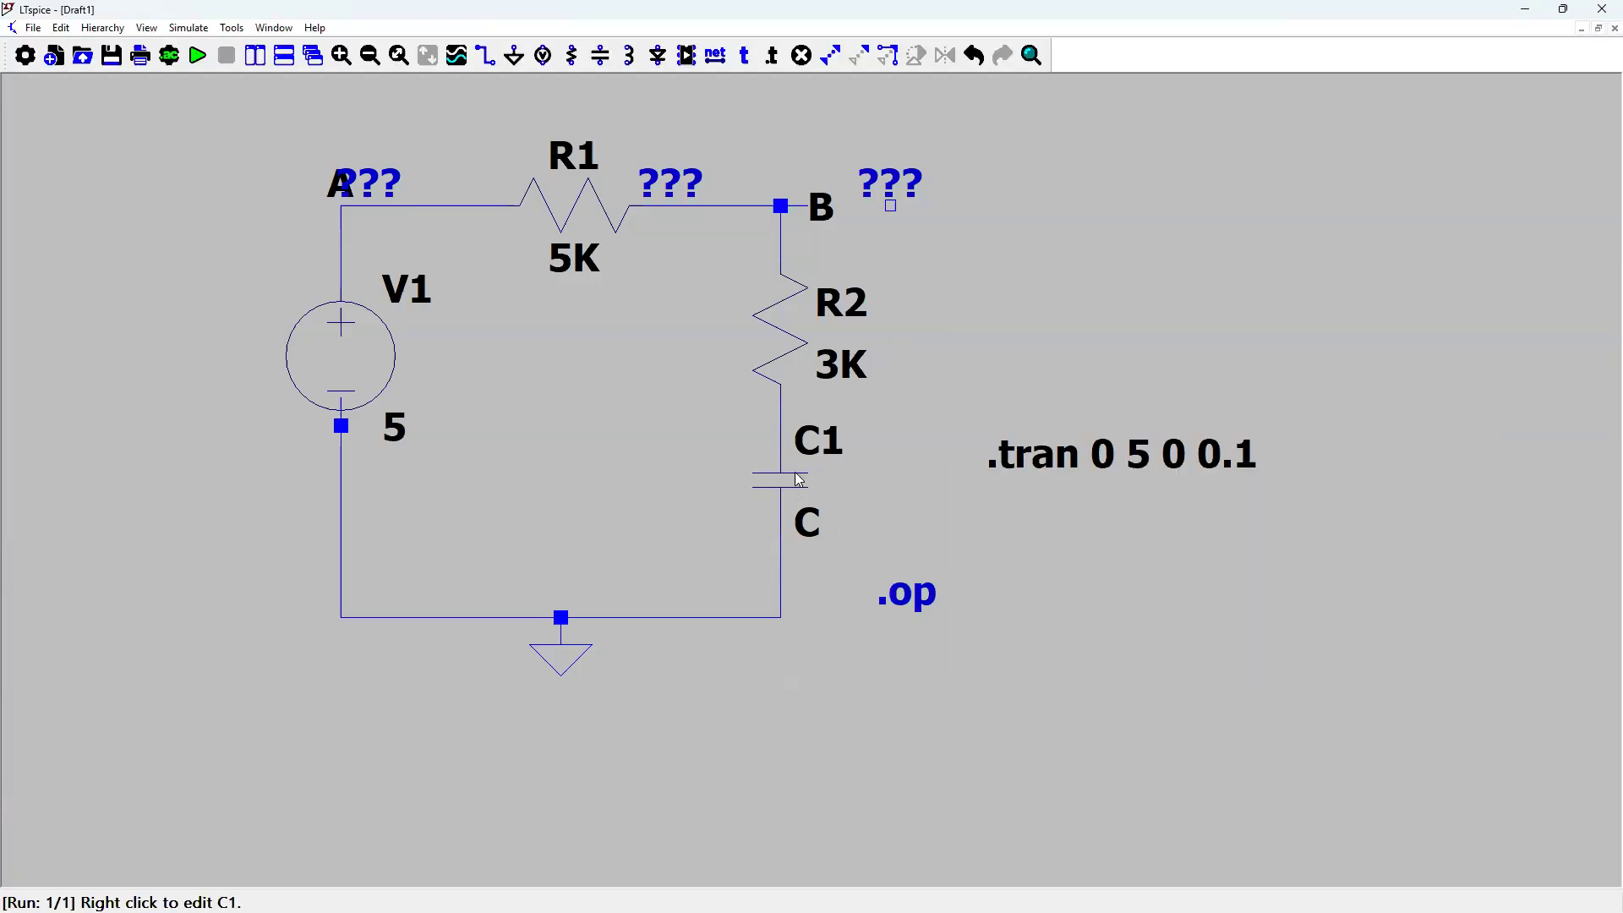
- Set C1's capacitance to .001 F and run the transient simulation to view the voltage between R2 and C1
right_click(958, 454)
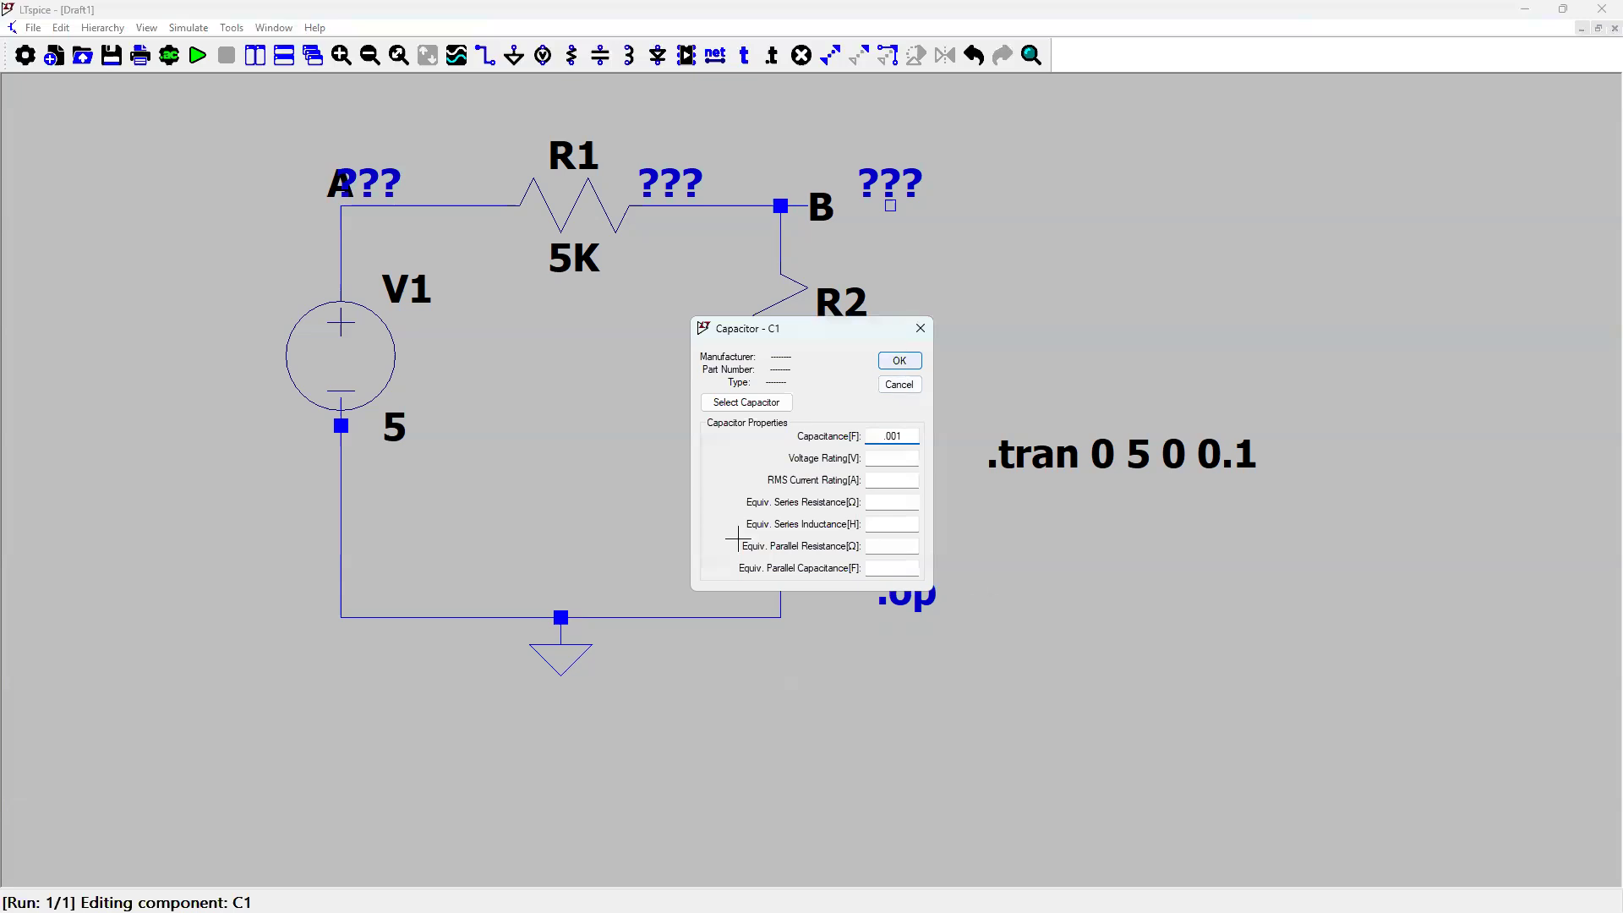
key("Return")
left_click(200, 57)
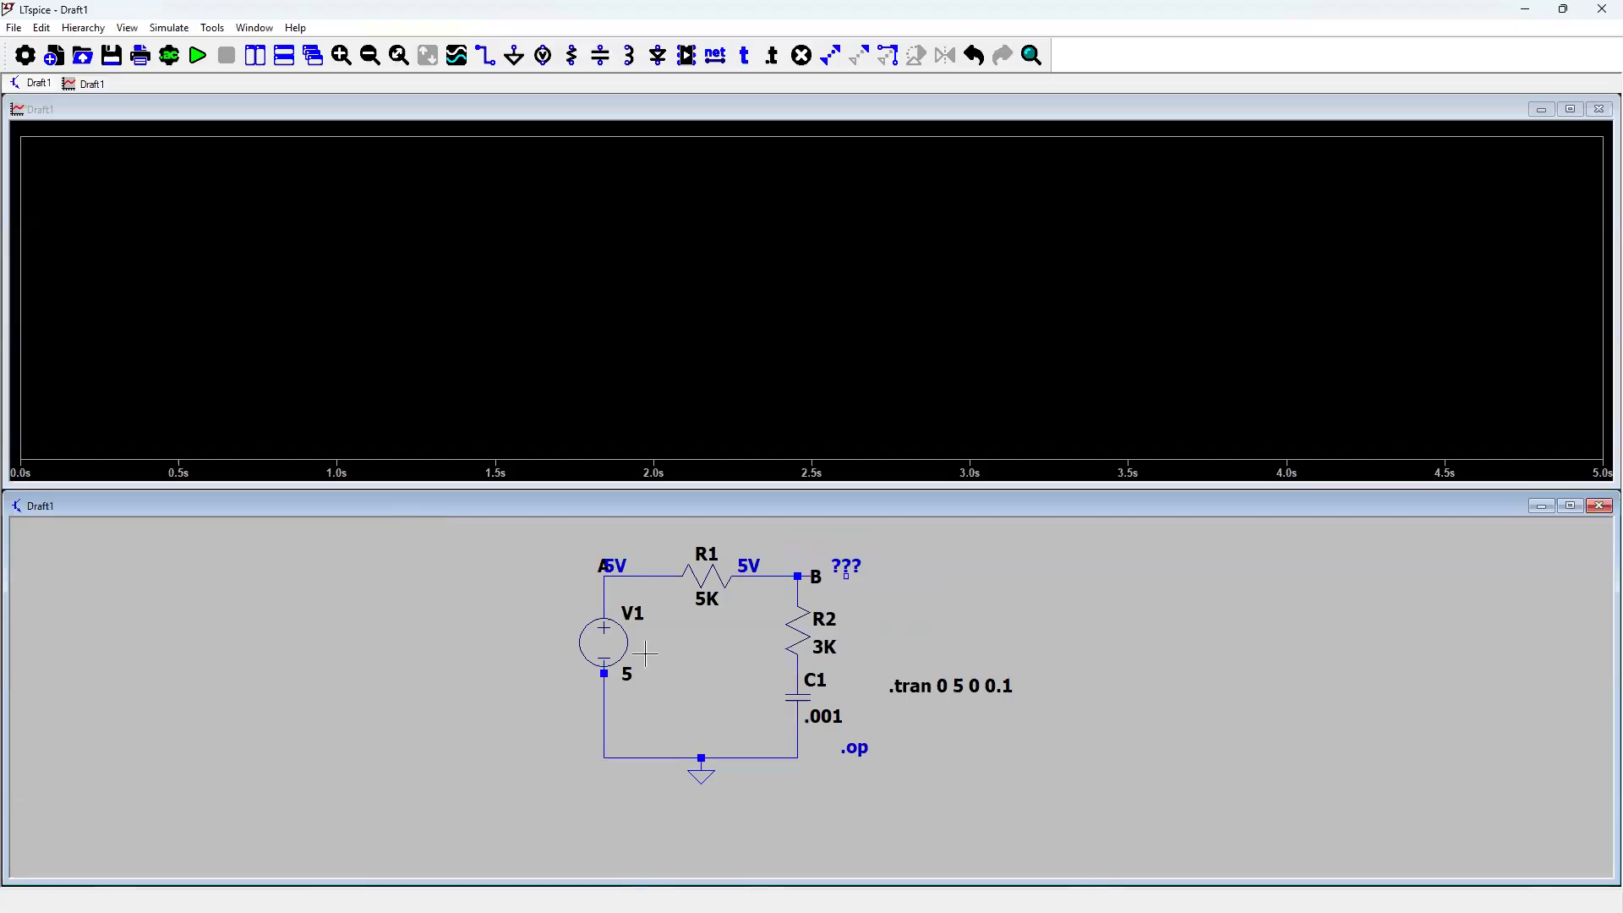
left_click(798, 676)
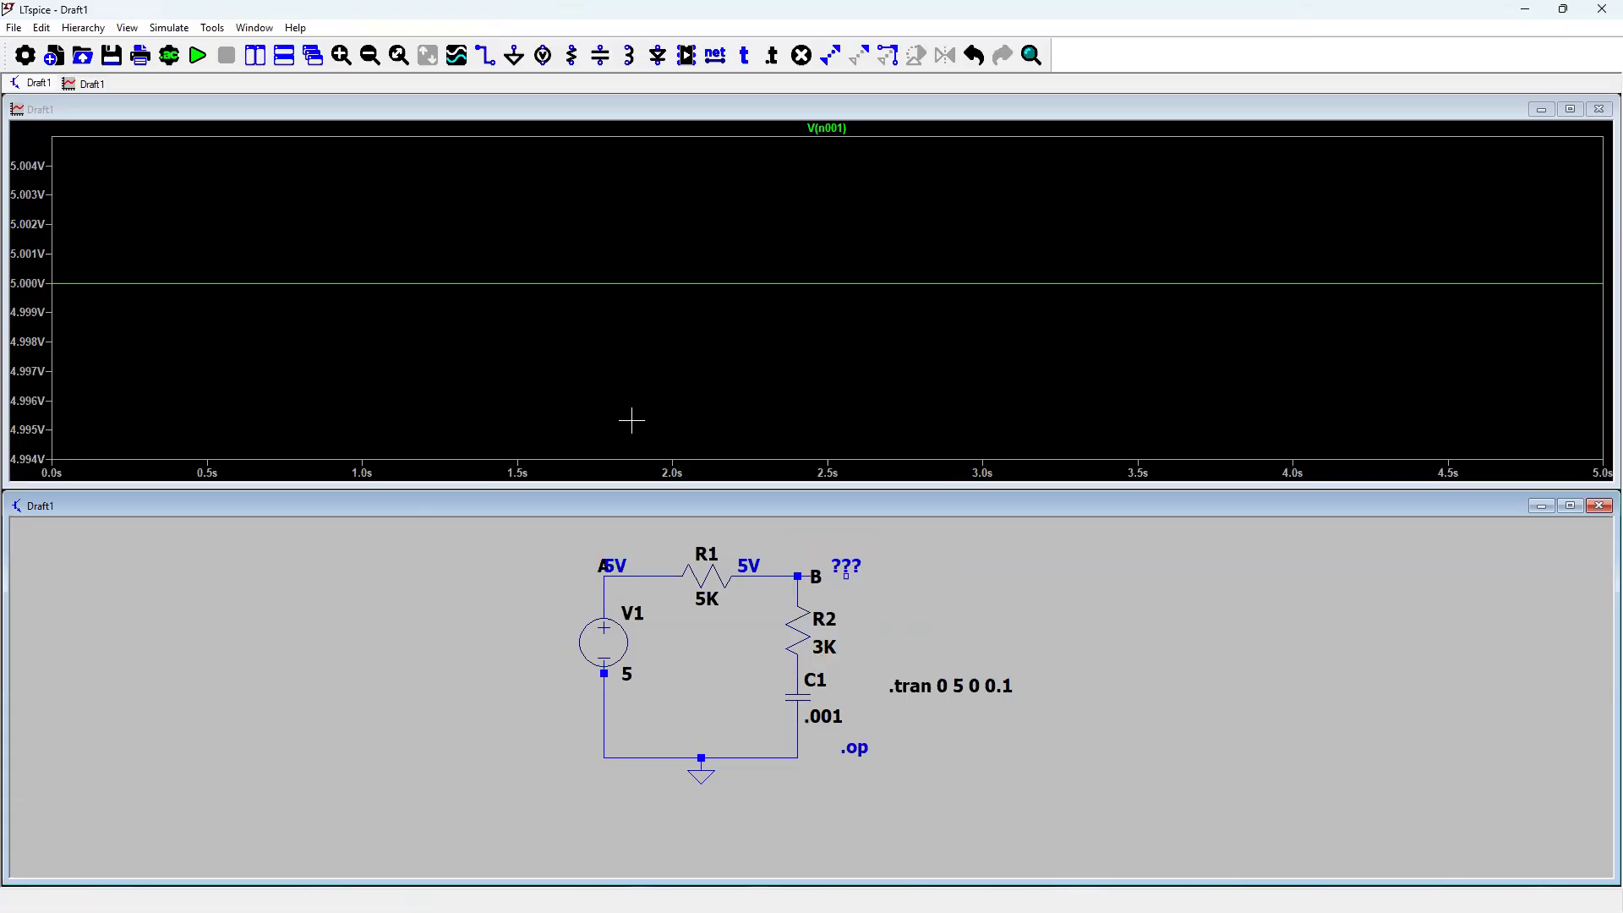
left_click(1598, 109)
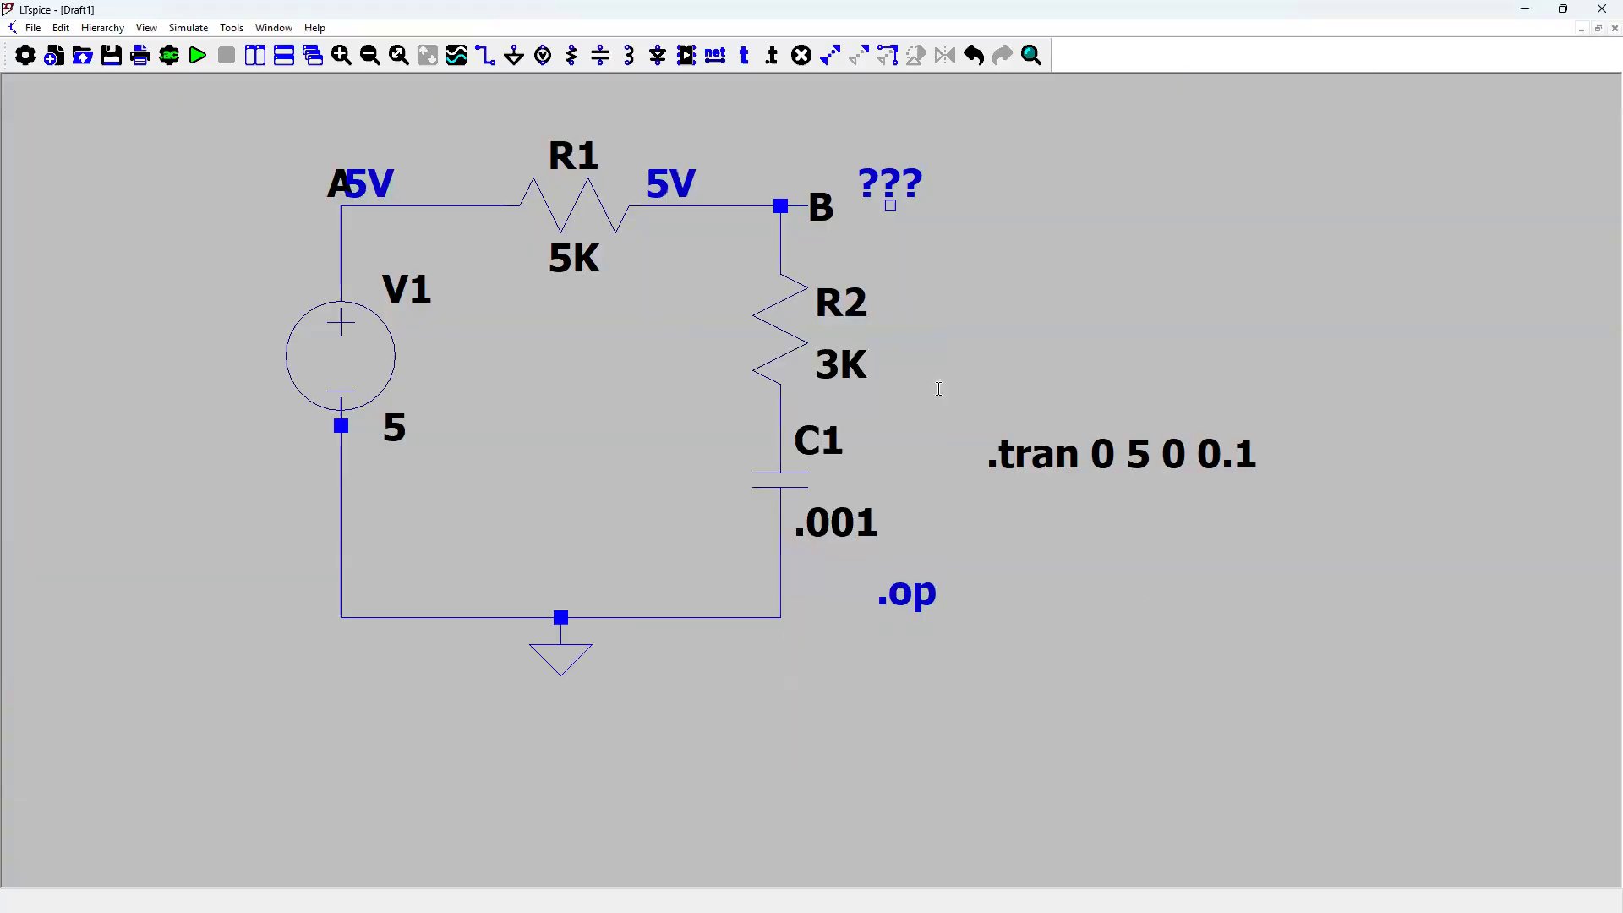
- Change the transient analysis to stop time 0.5 and maximum timestep 0.01, keeping data saving from 0
right_click(939, 389)
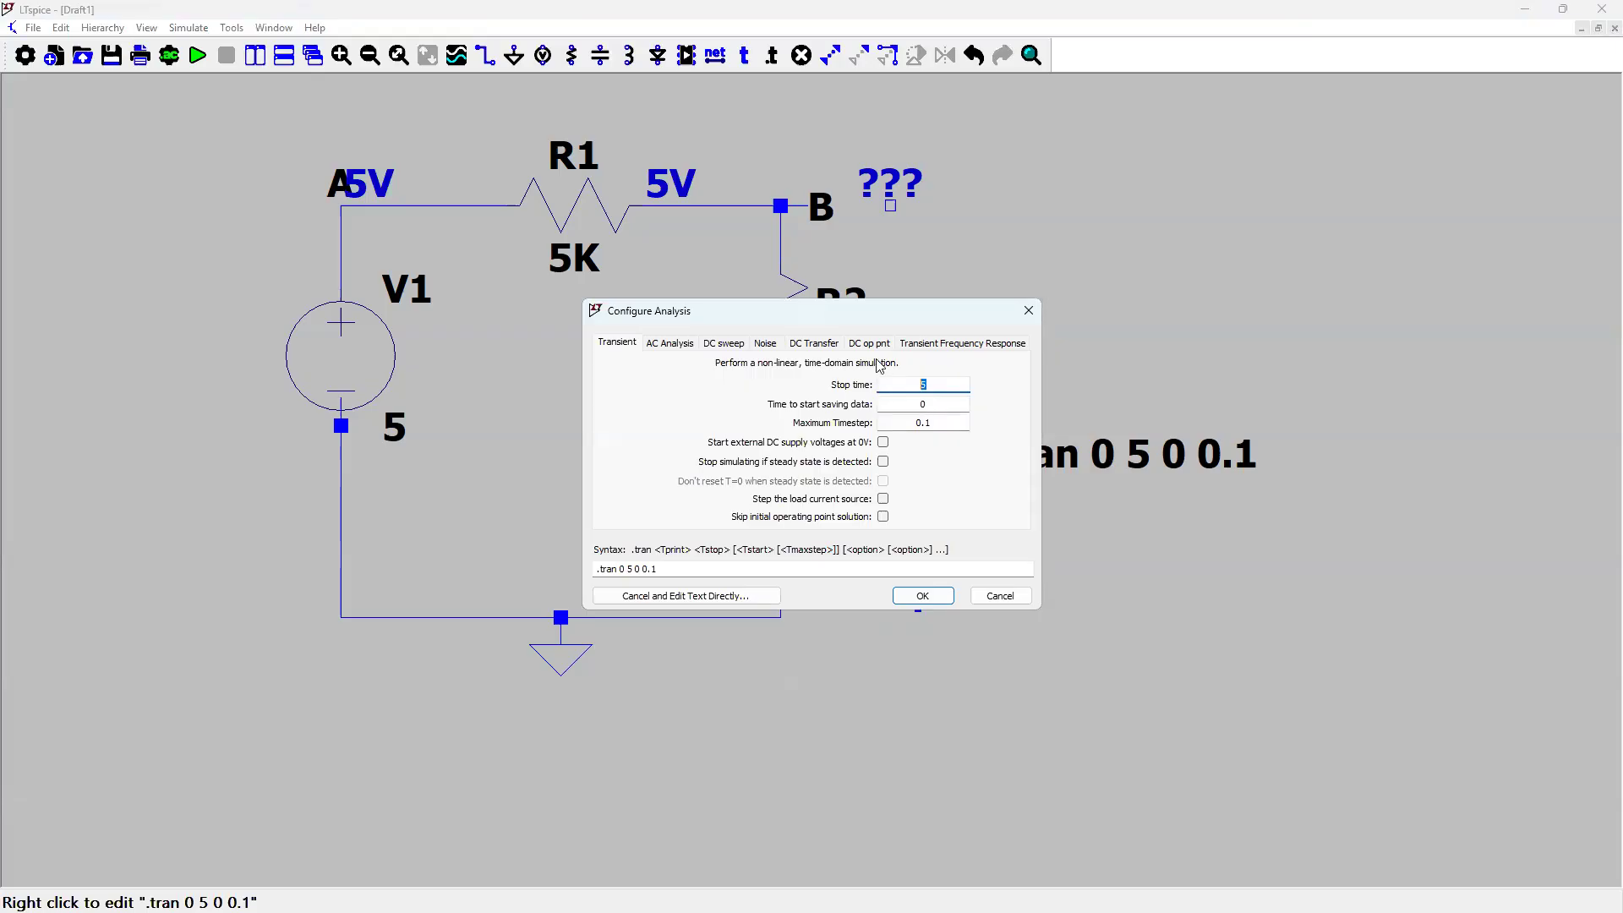
left_click(936, 407)
left_click(935, 425)
type("0")
left_click(922, 386)
type("0.5")
left_click(922, 595)
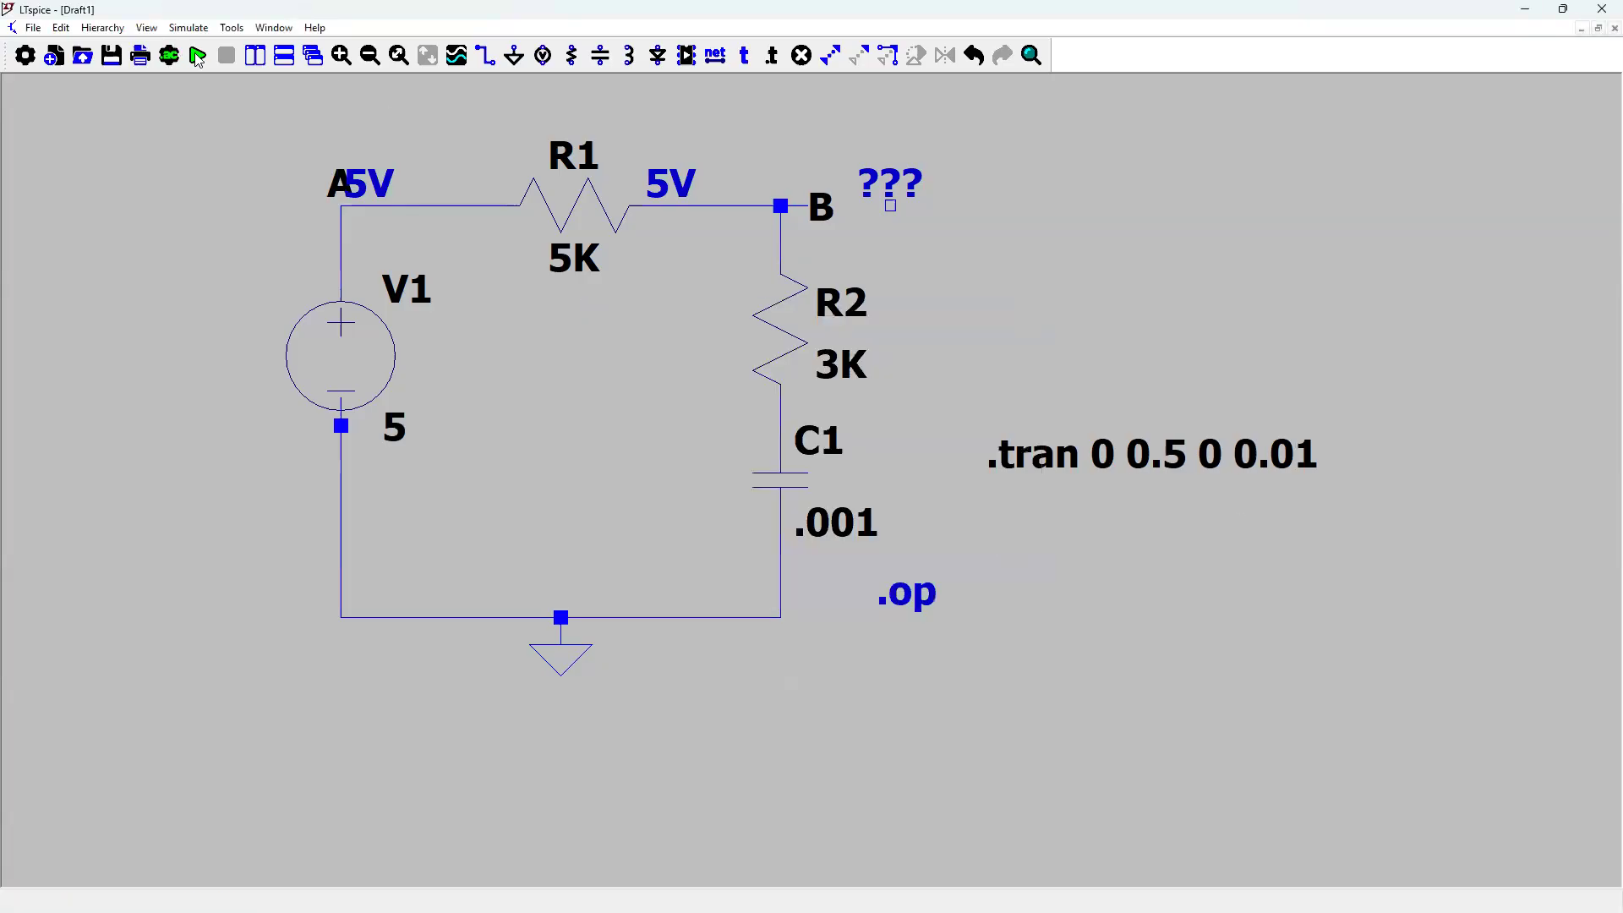
- Run the transient simulation and plot the voltages at node A and between R2 and C1, plus the current through C1
left_click(213, 55)
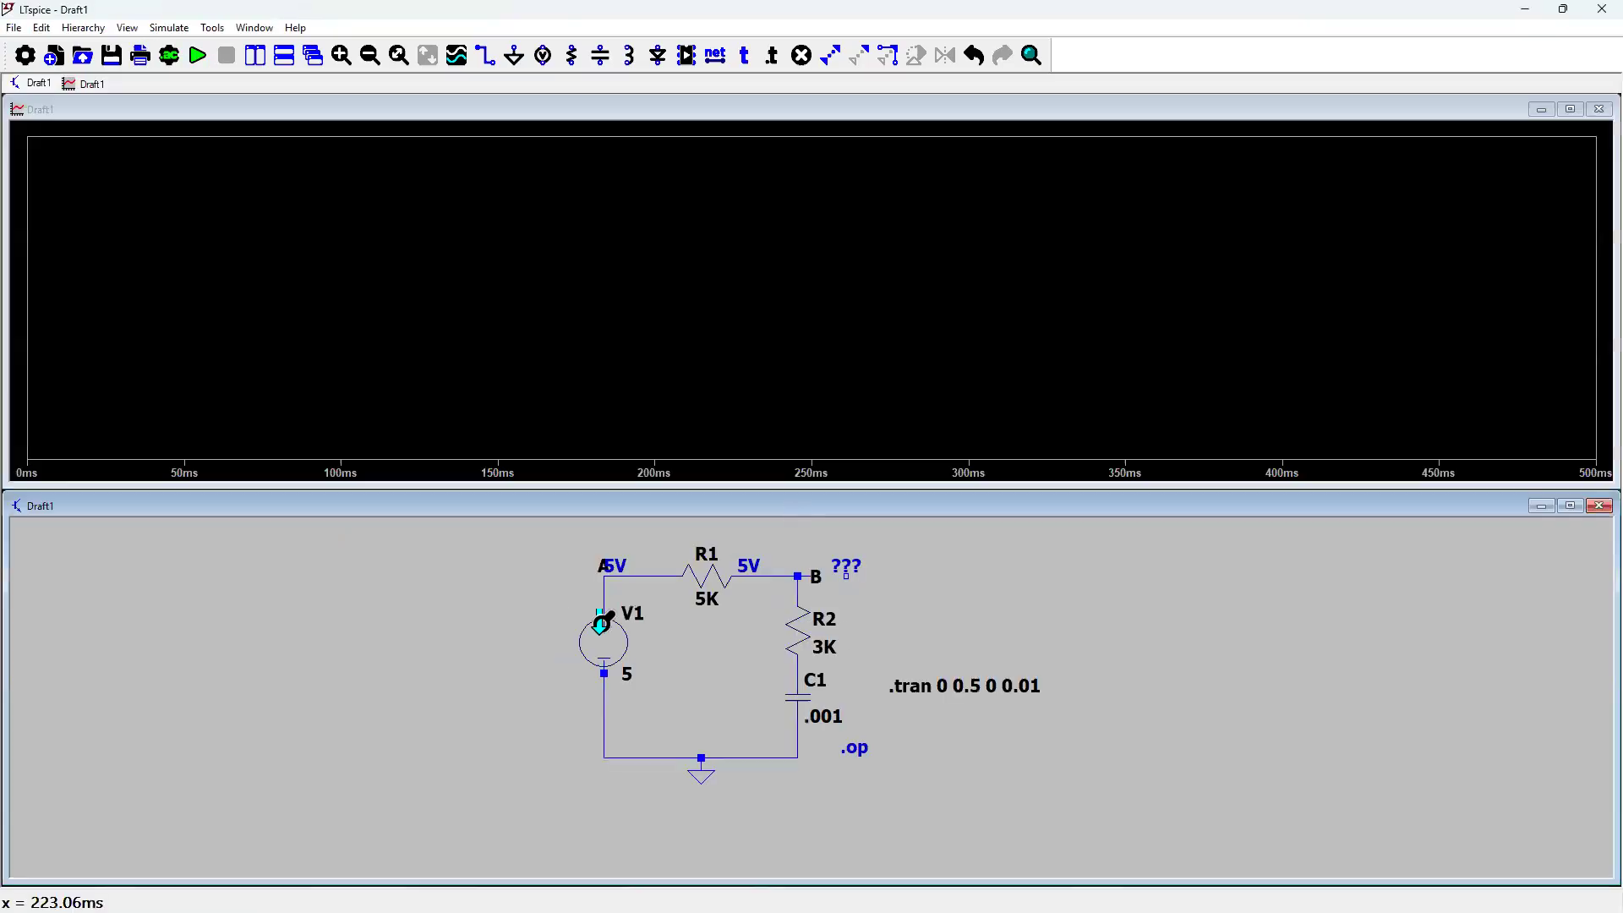
left_click(656, 574)
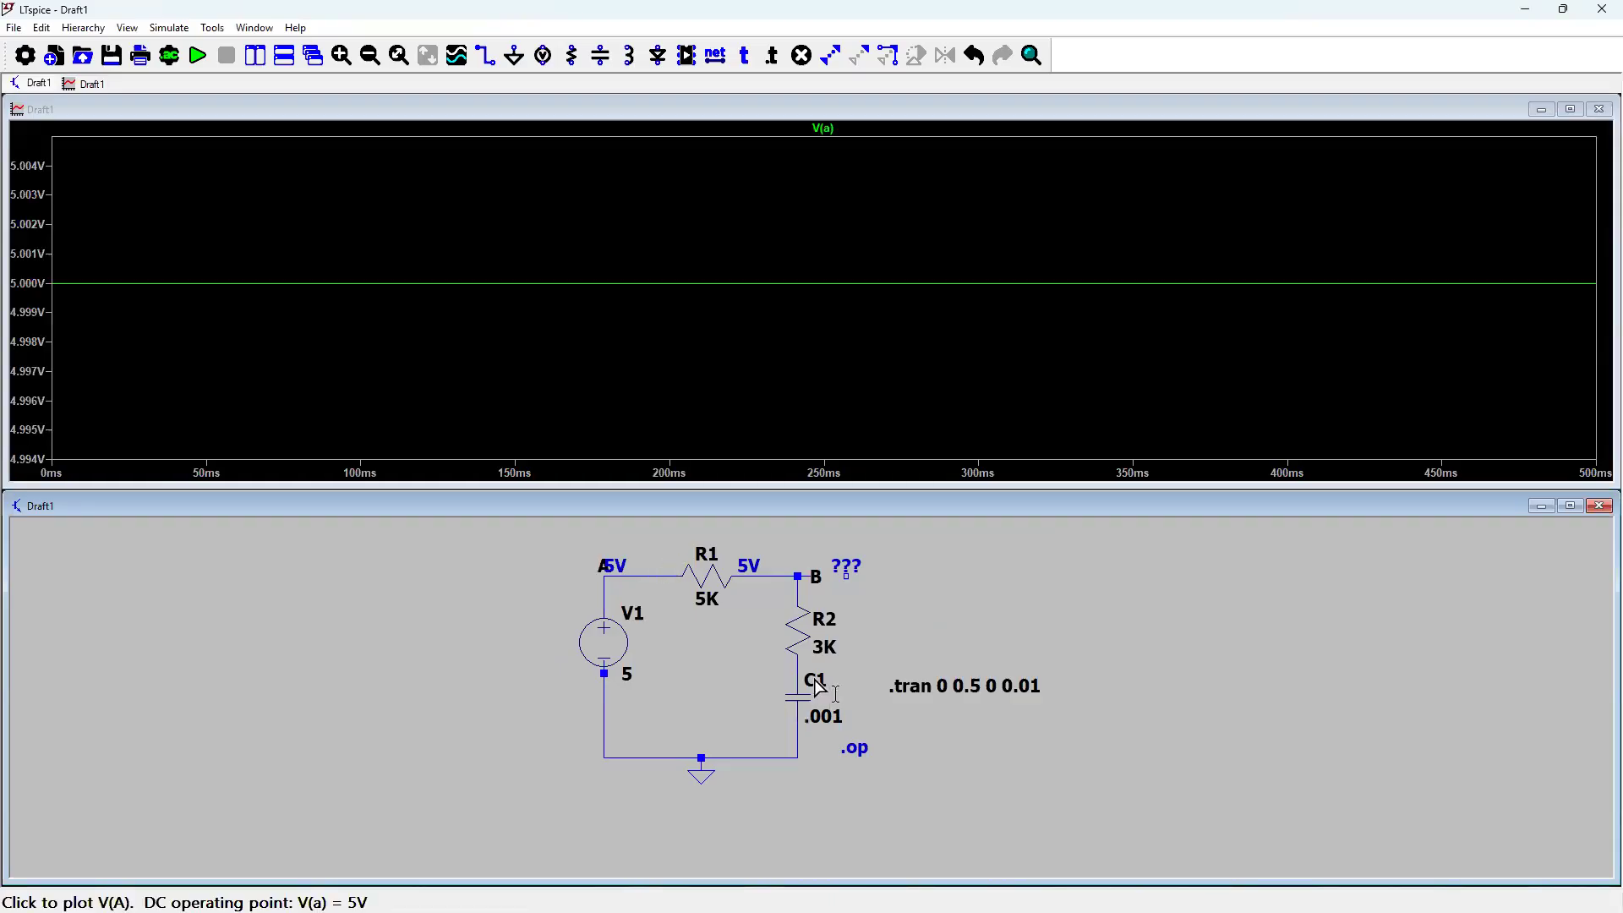
left_click_drag(801, 666, 118, 287)
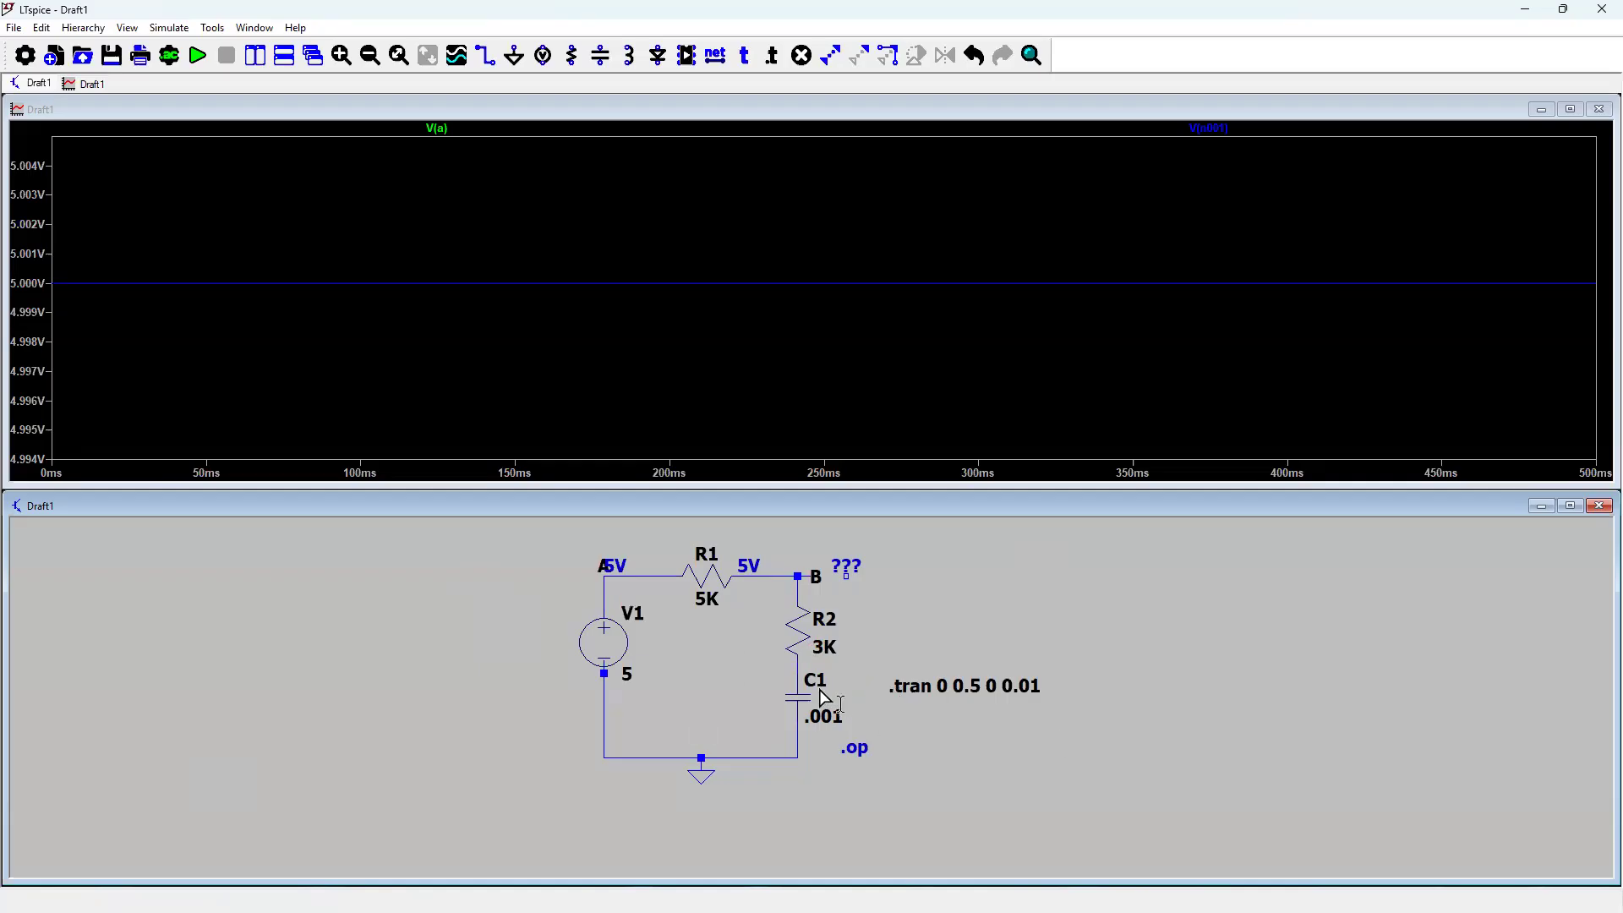
left_click(796, 686)
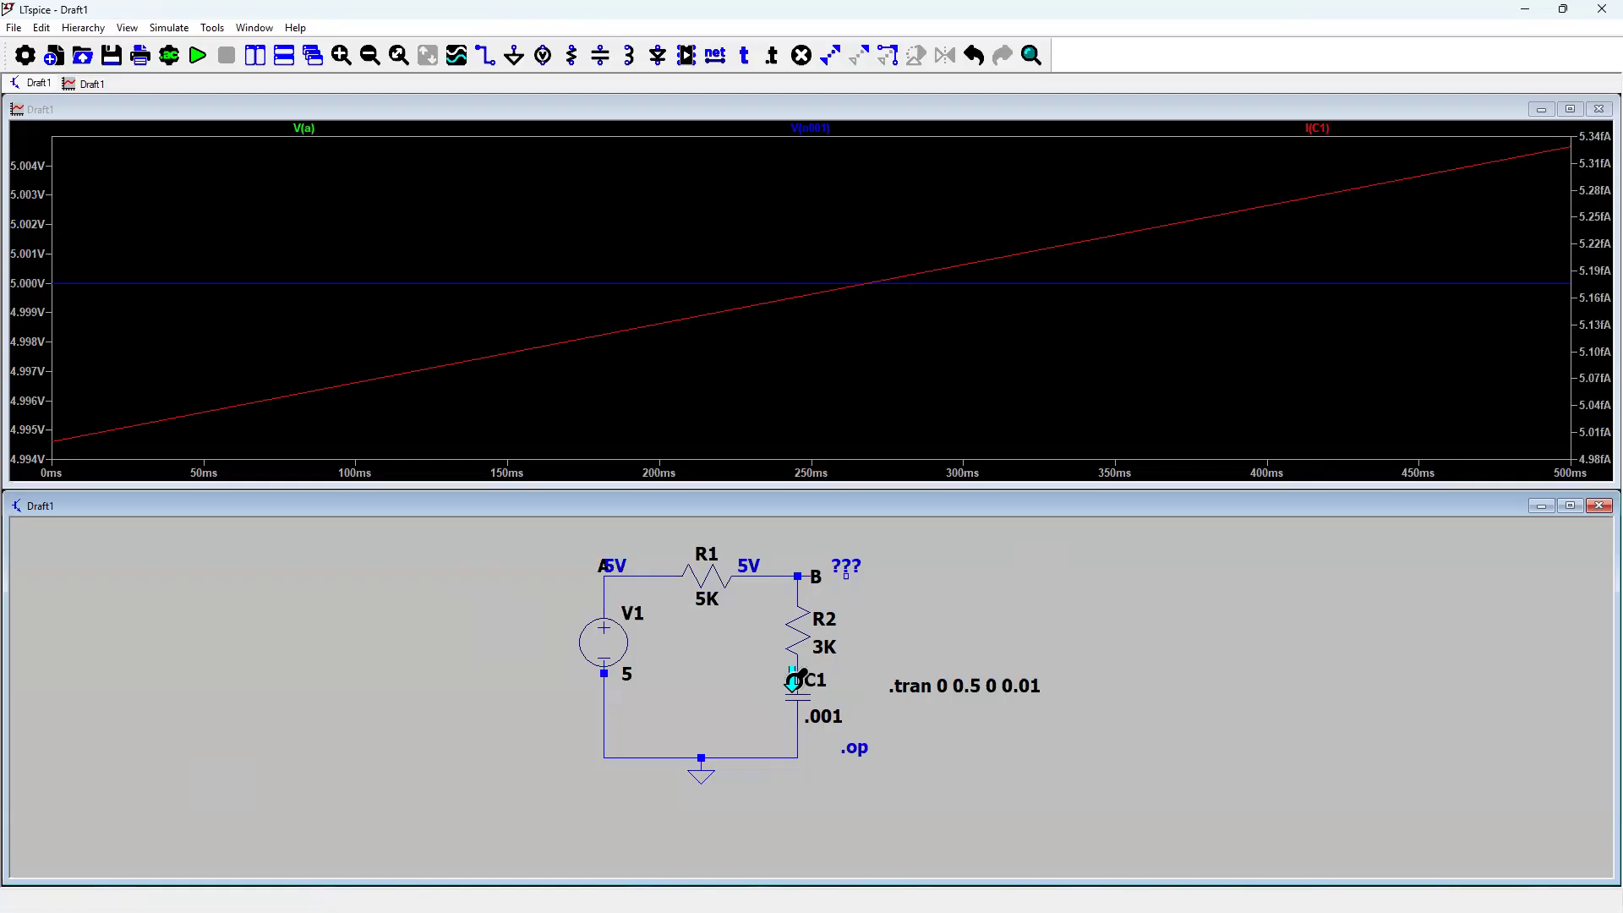
- Show the C1 current trace alone, add the voltage between R2 and C1 again, and close the plot
left_click(799, 695)
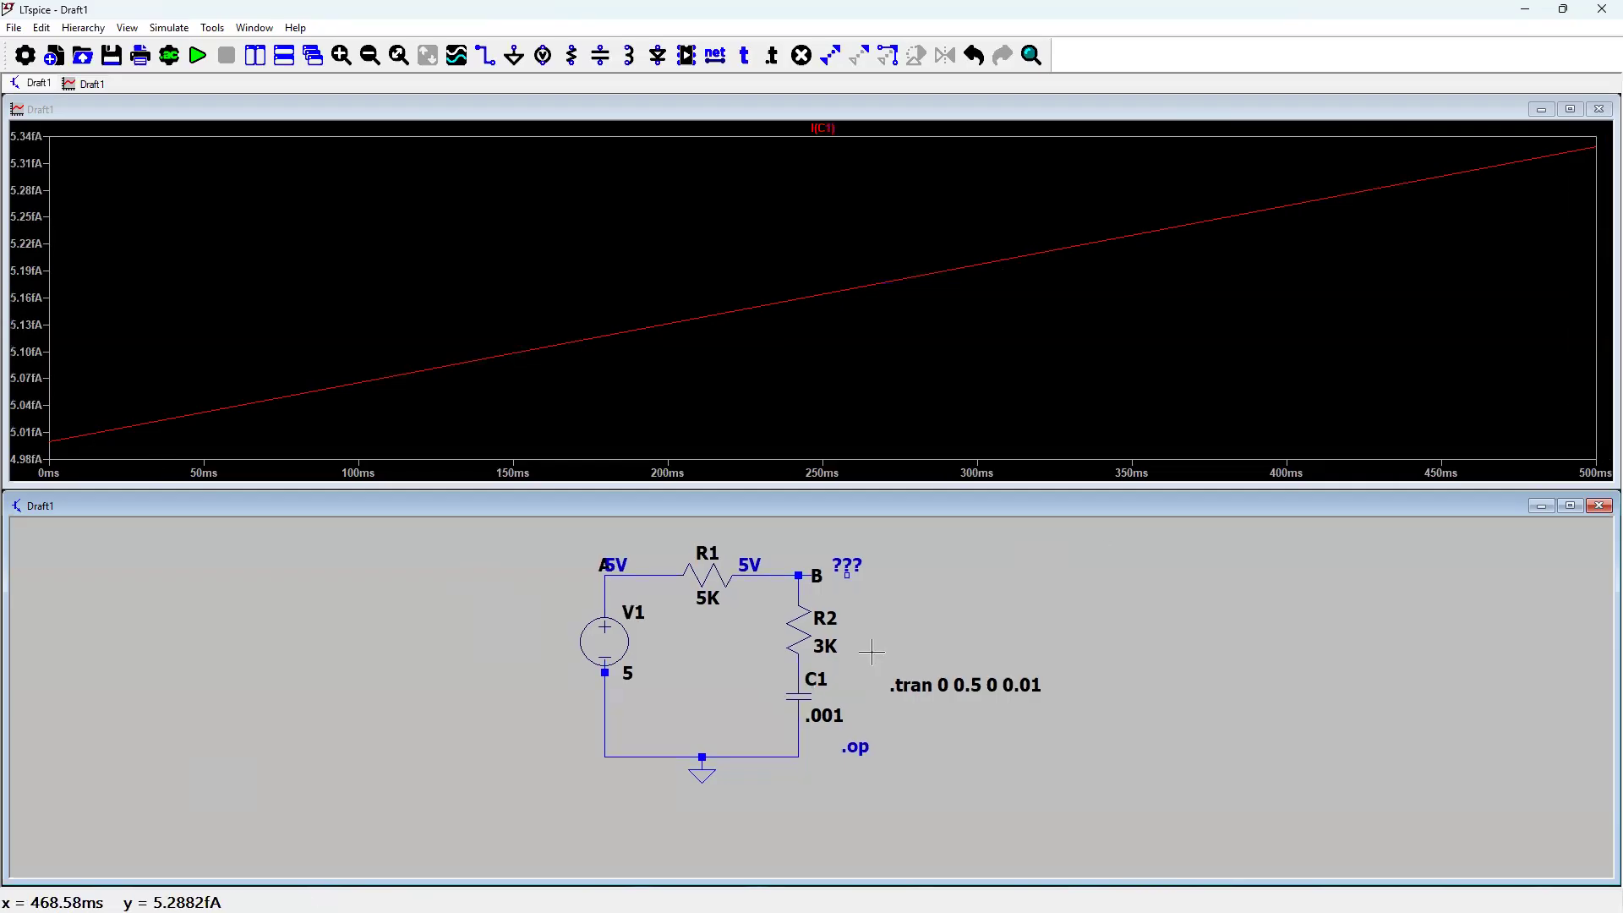
left_click(799, 676)
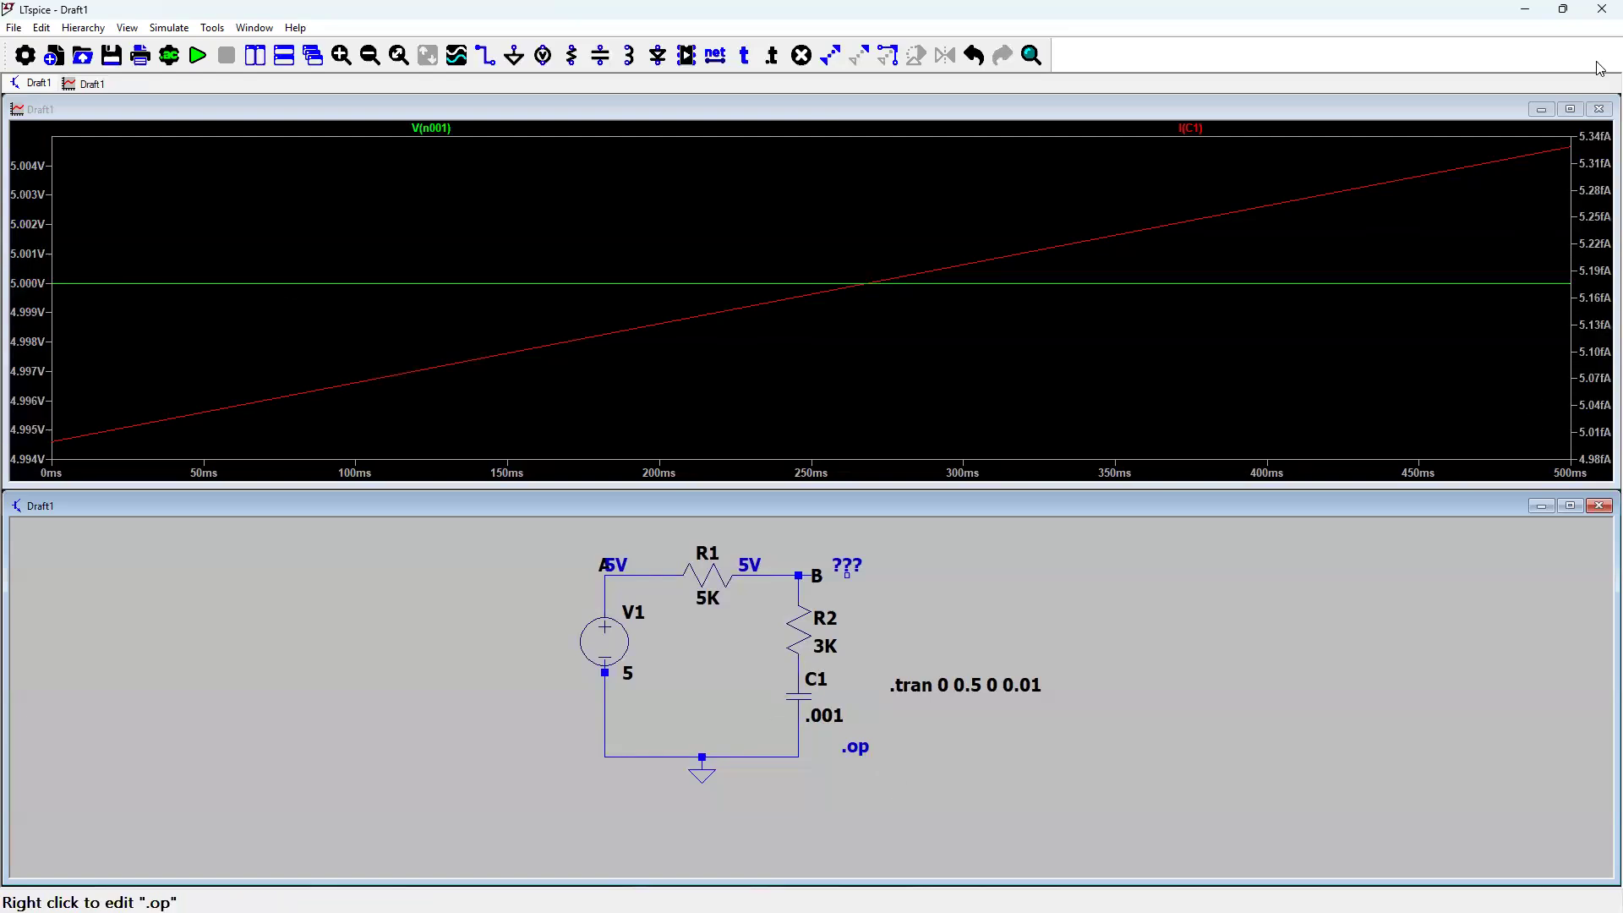
left_click(1600, 111)
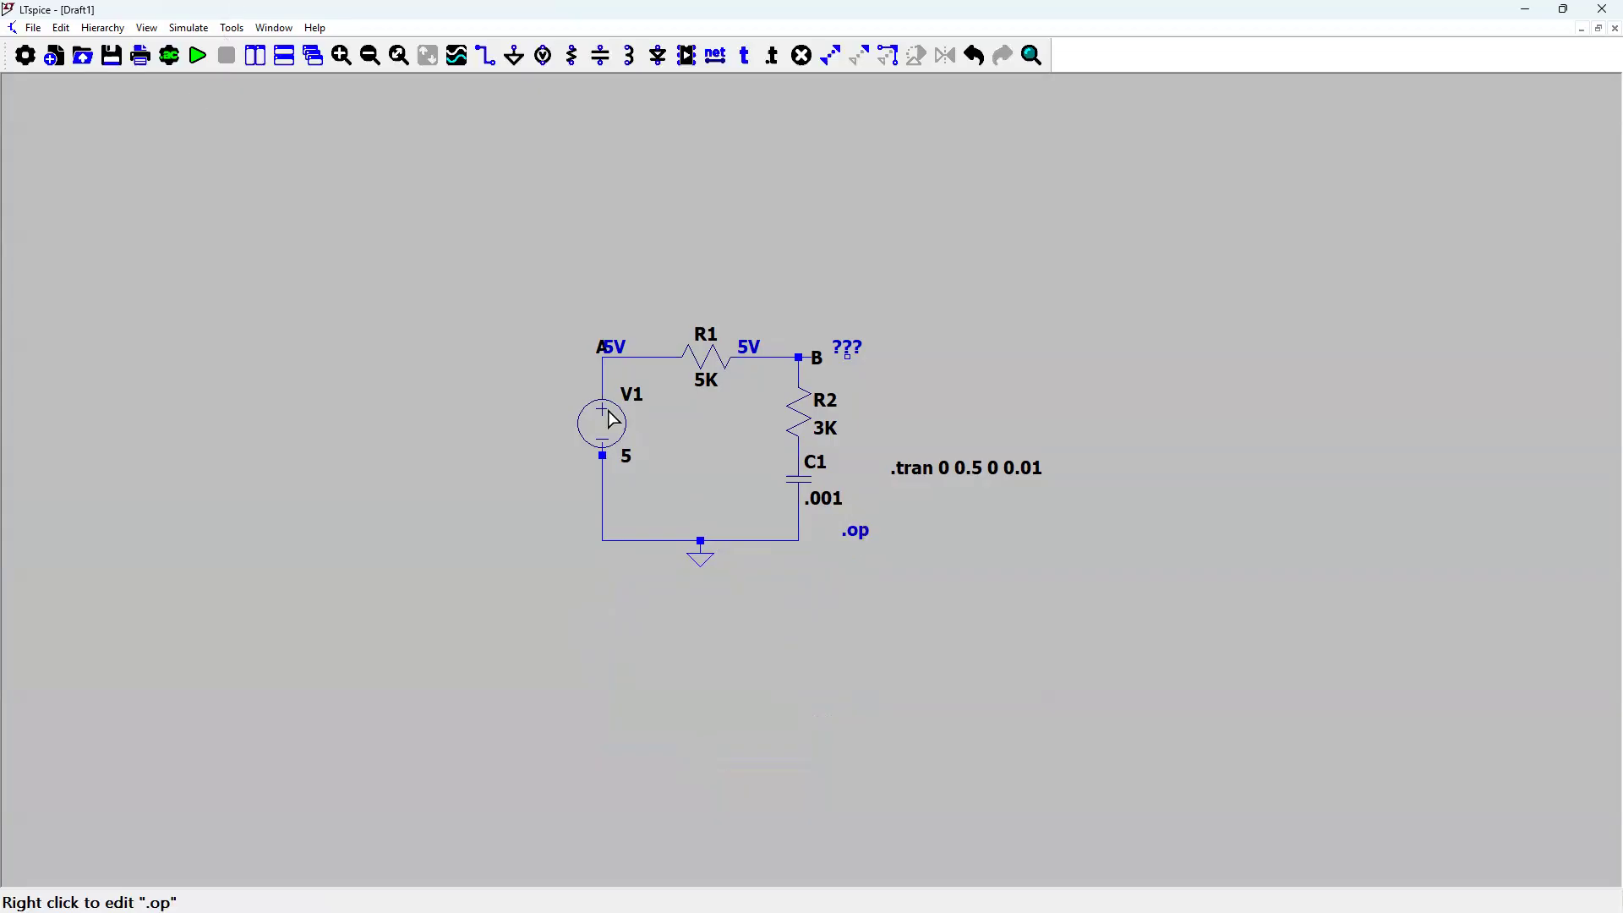
- Rerun the transient simulation and check the .op directive's analysis settings without changing them
left_click(197, 56)
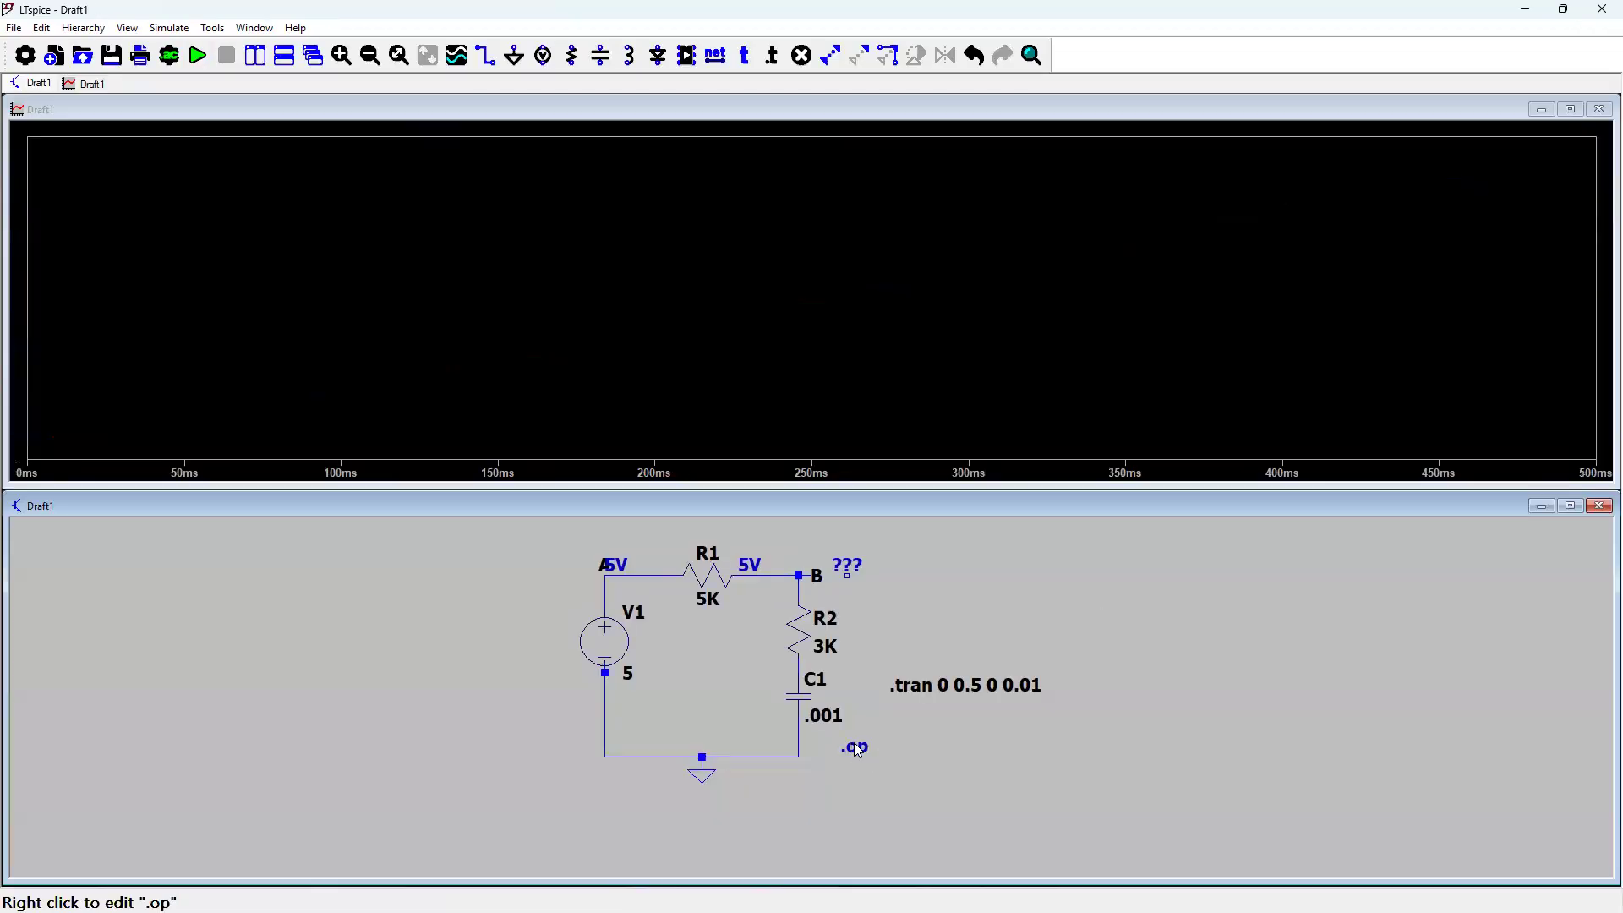
right_click(855, 751)
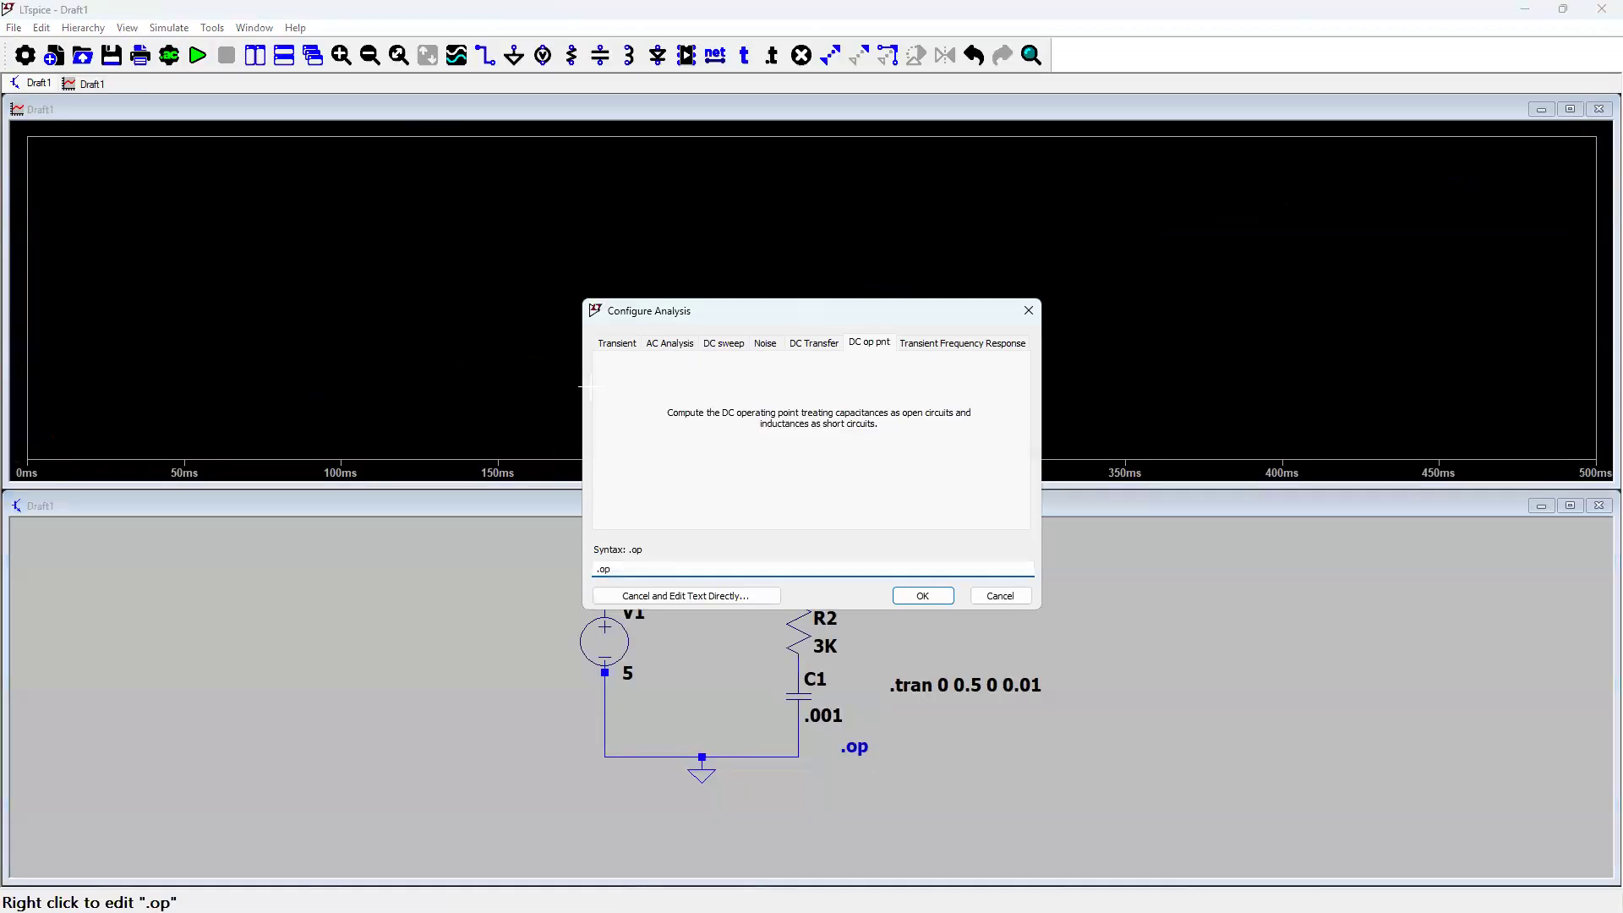
key("Escape")
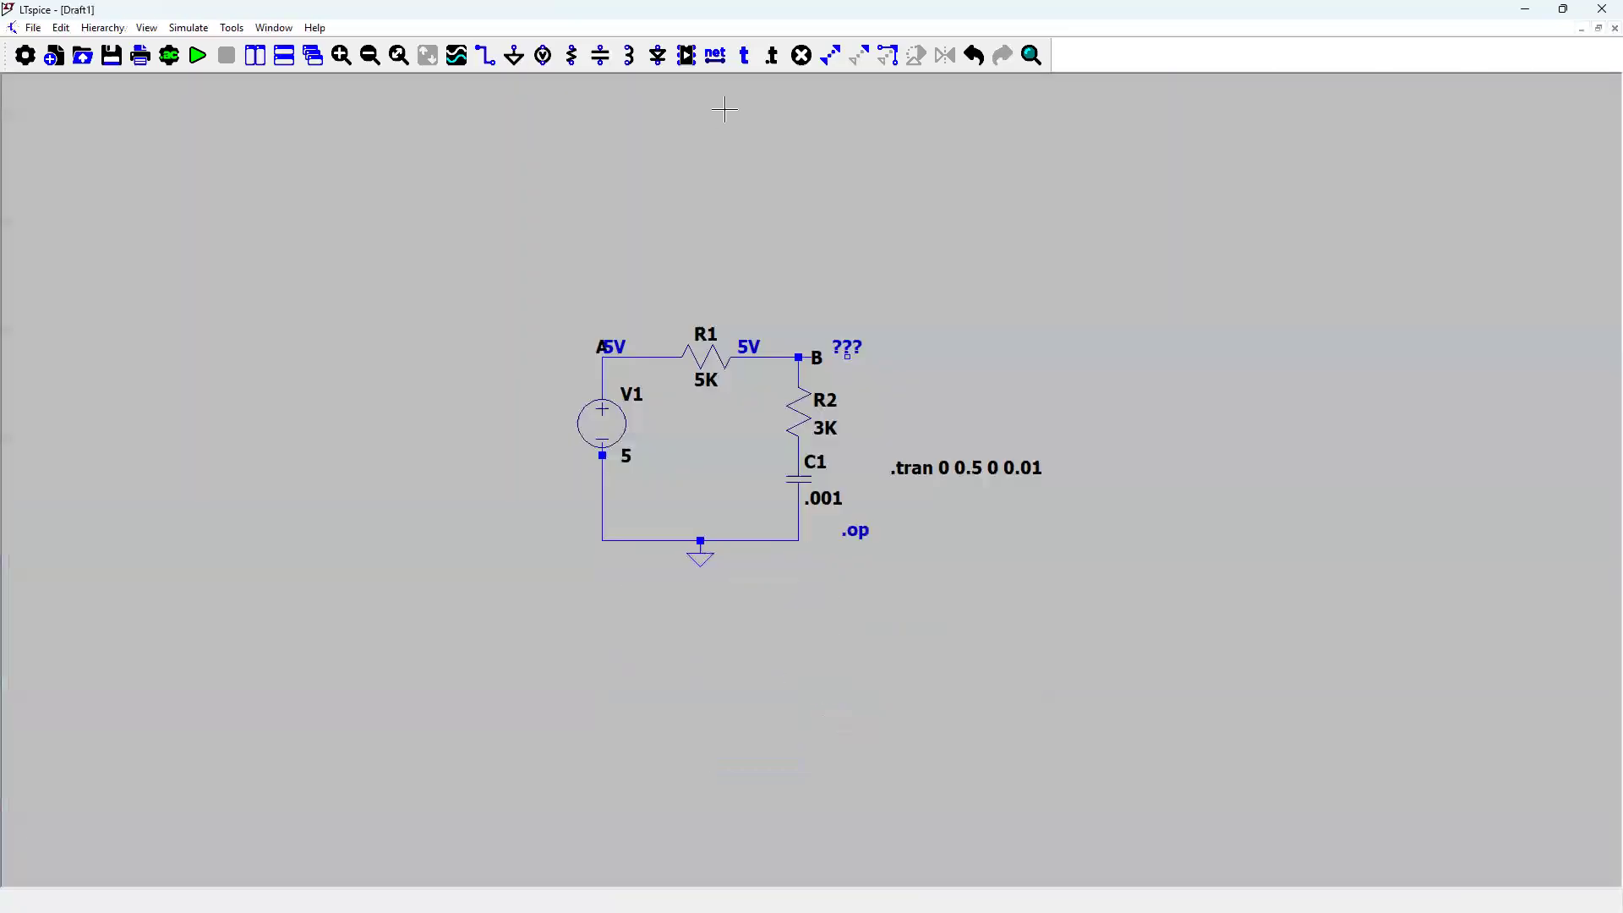
- Search the component library for the voltage controlled switch "sw"
left_click(689, 57)
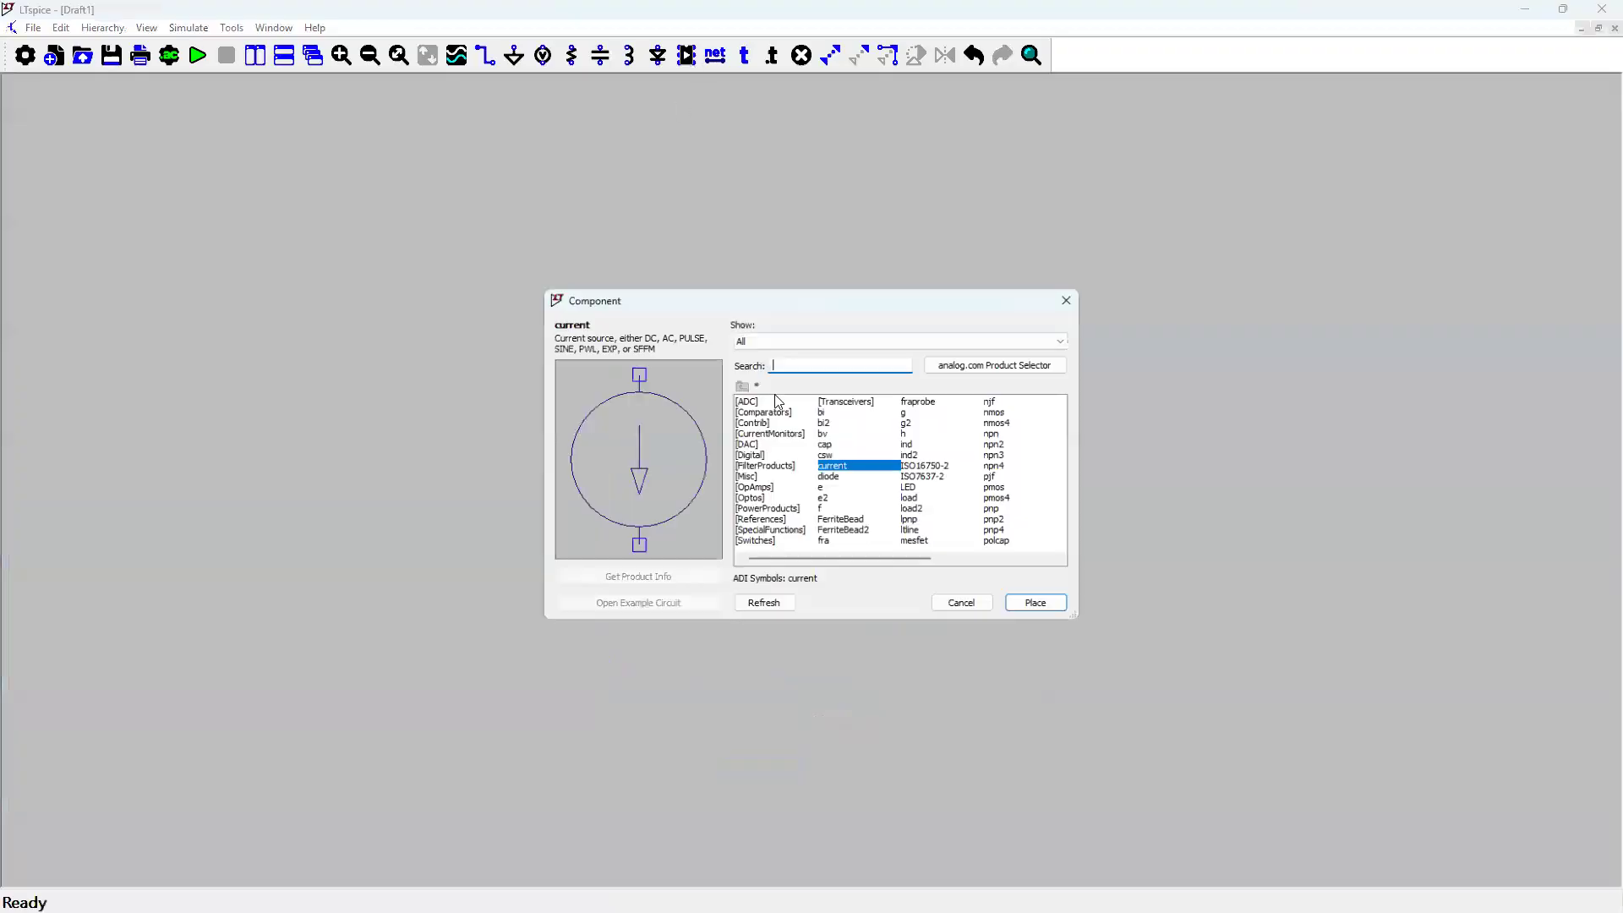
type("sw")
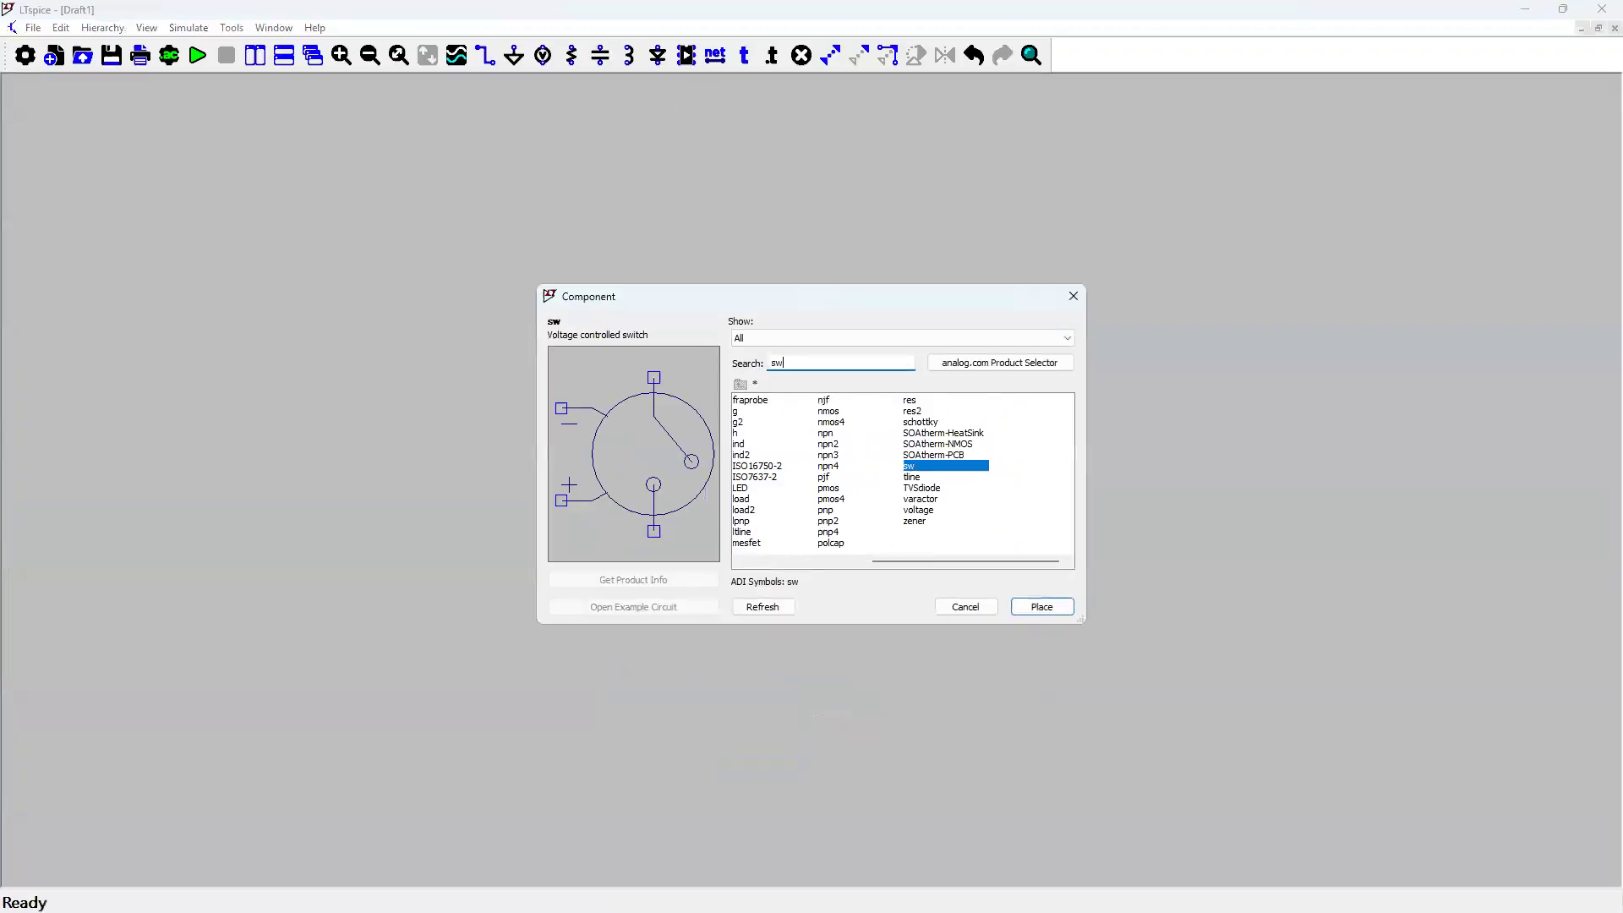
type("itch")
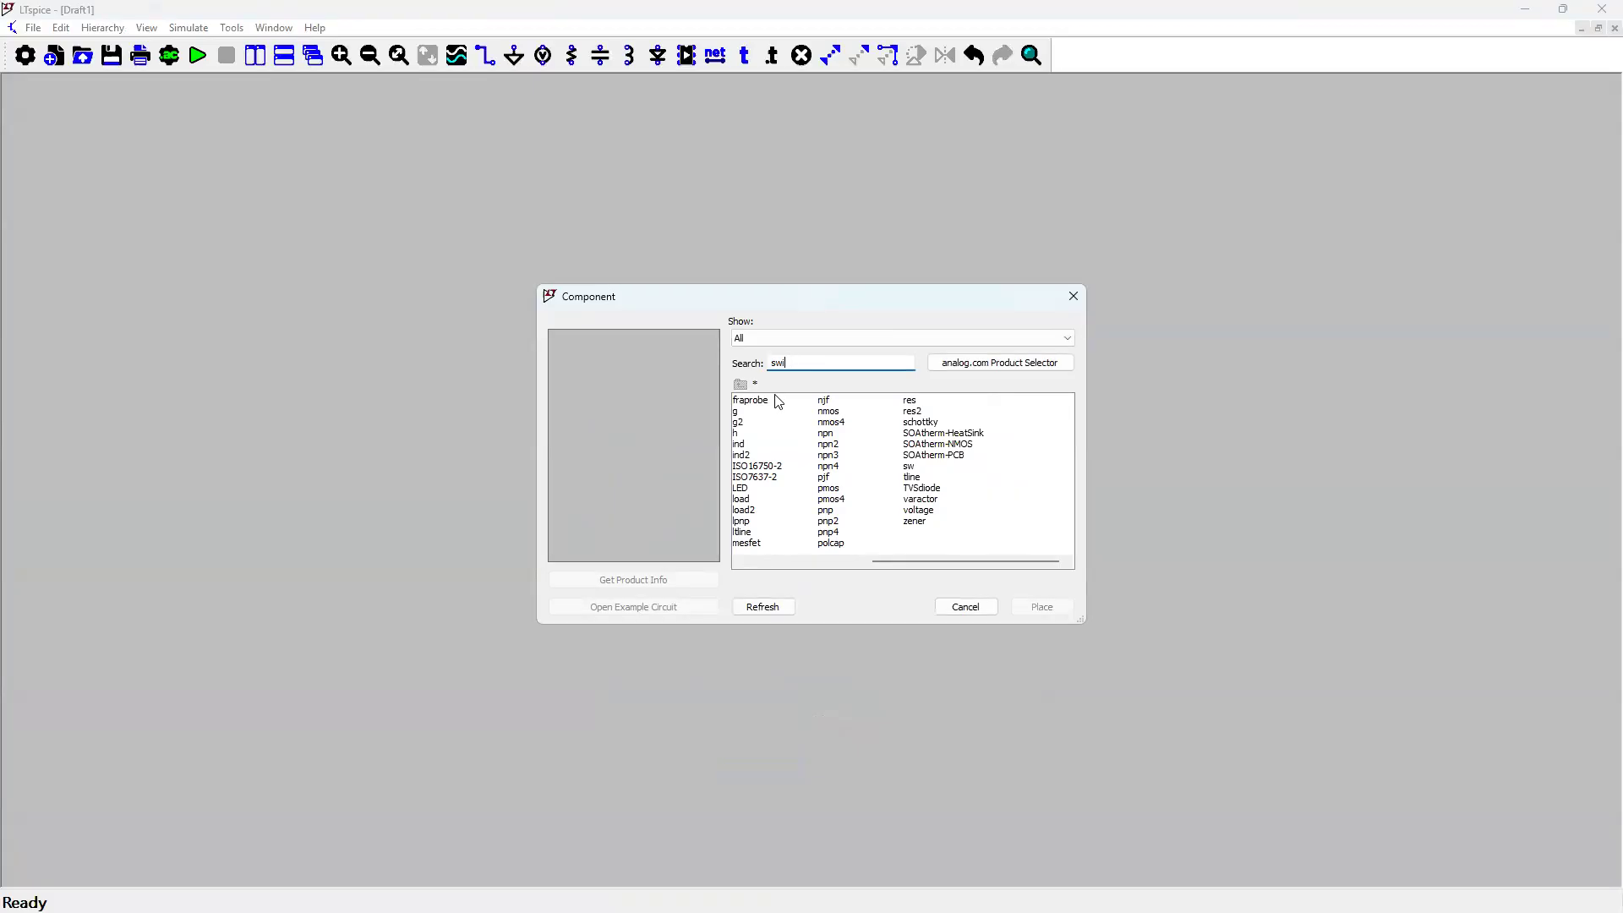
key("BackSpace")
key("BackSpace")
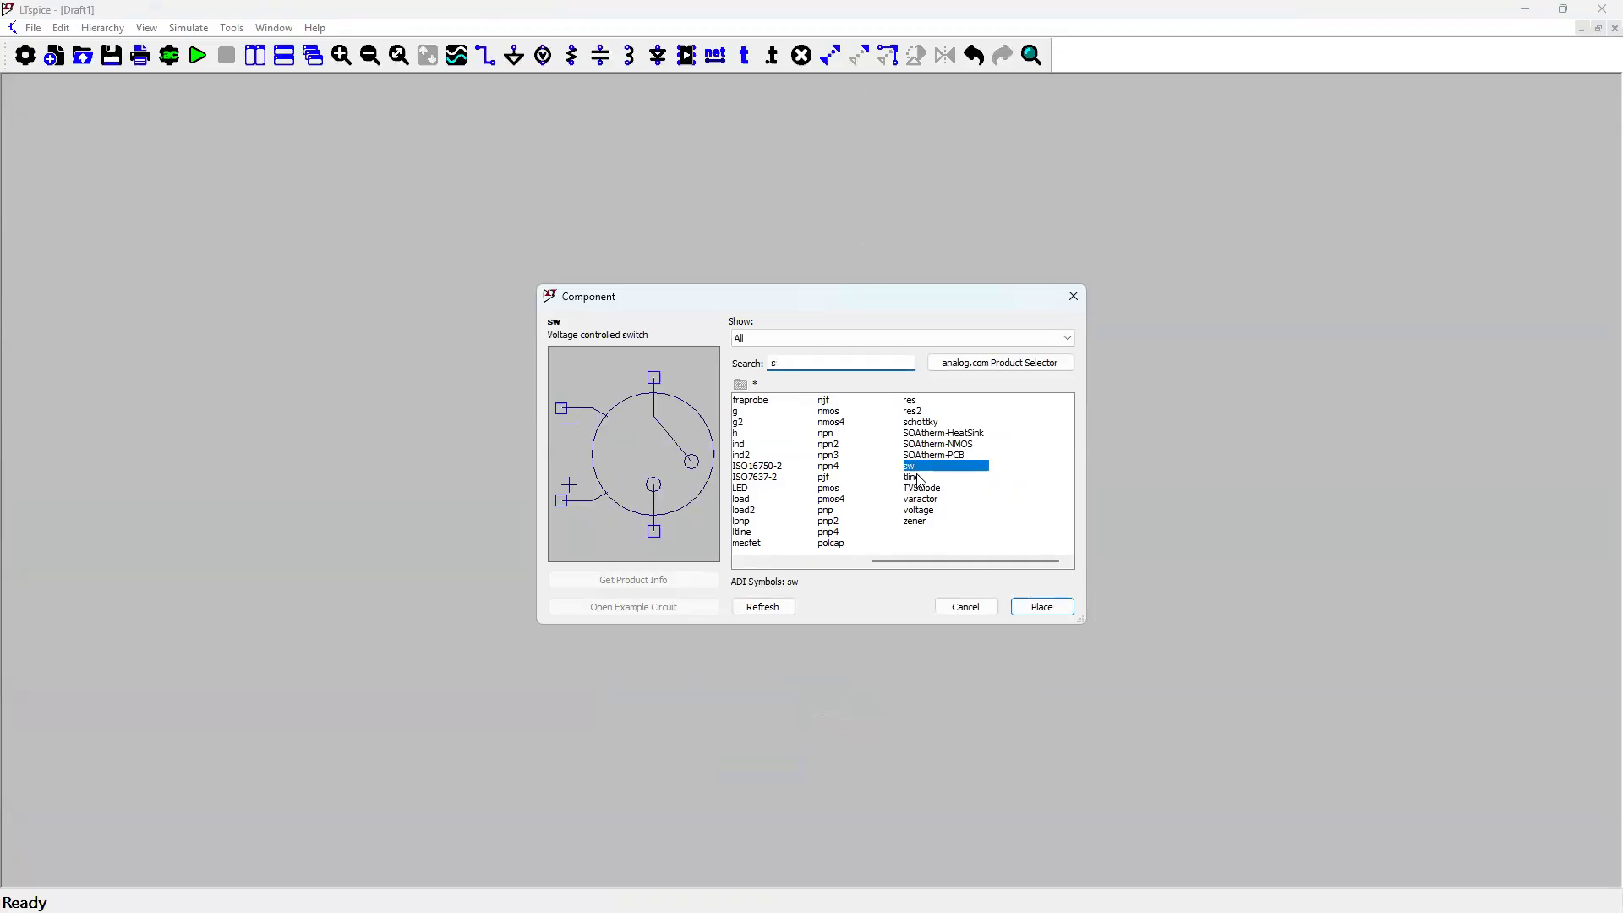
key("BackSpace")
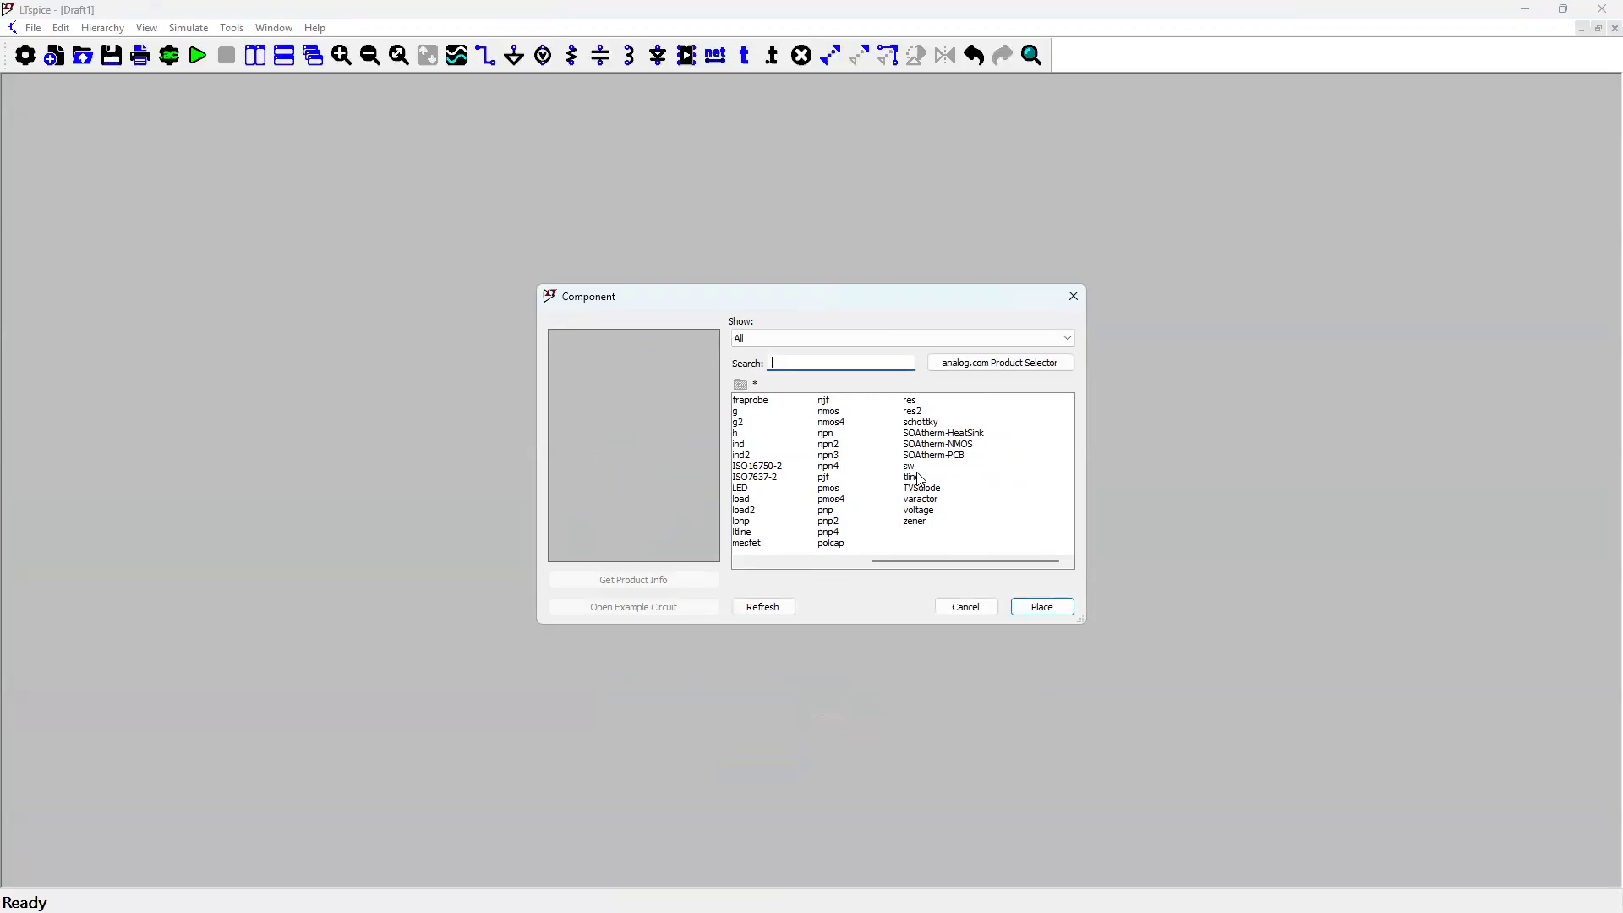
type("s")
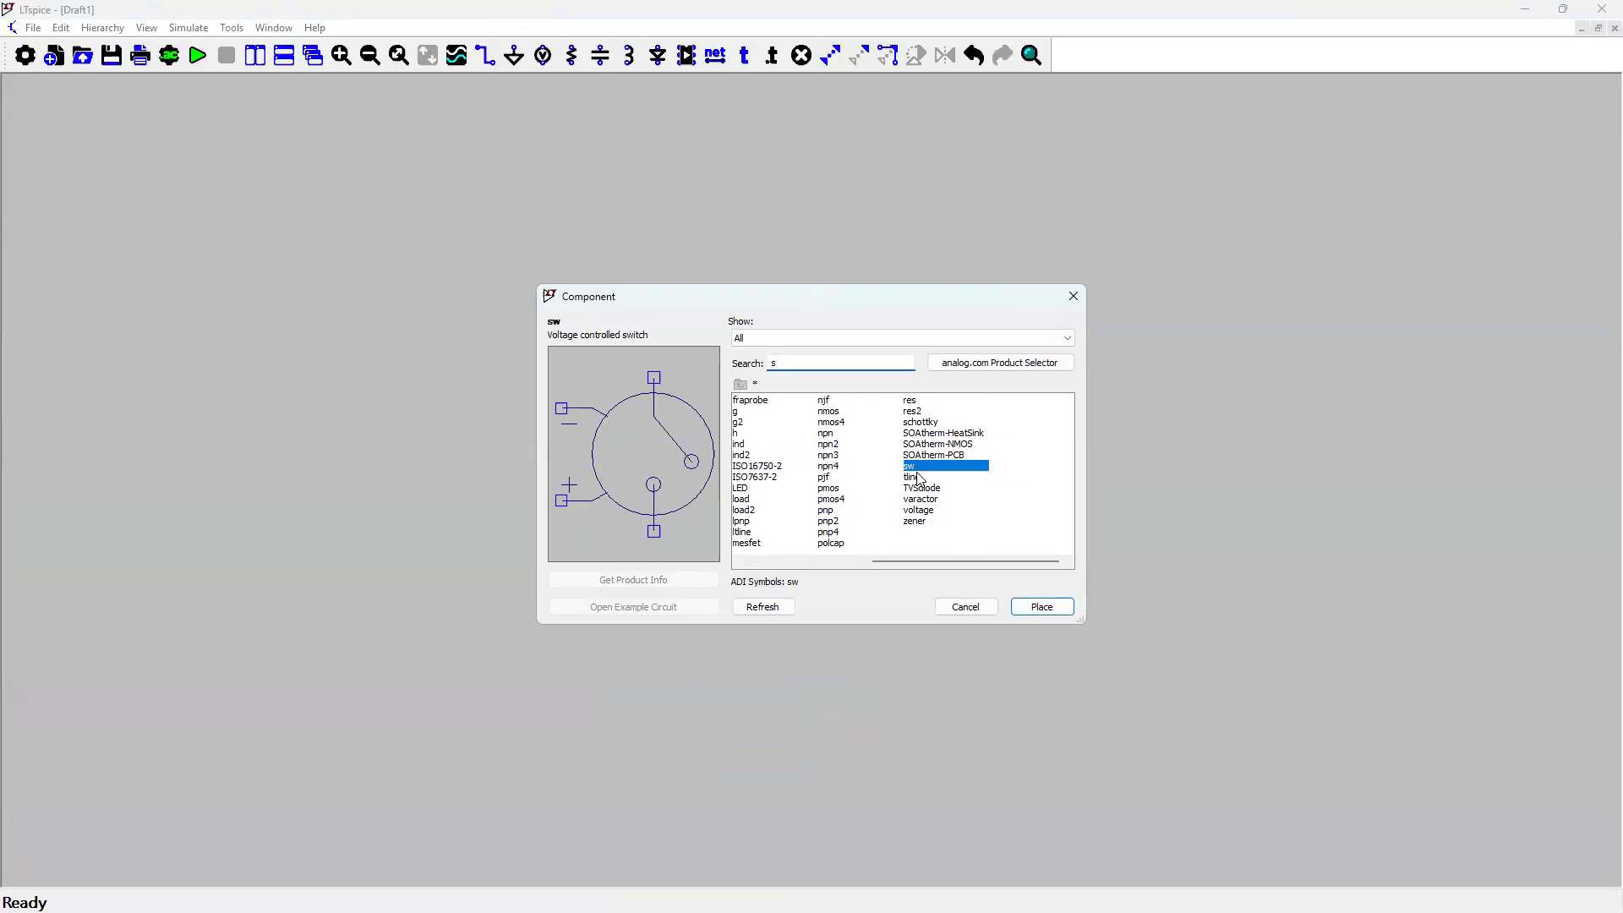
type("e")
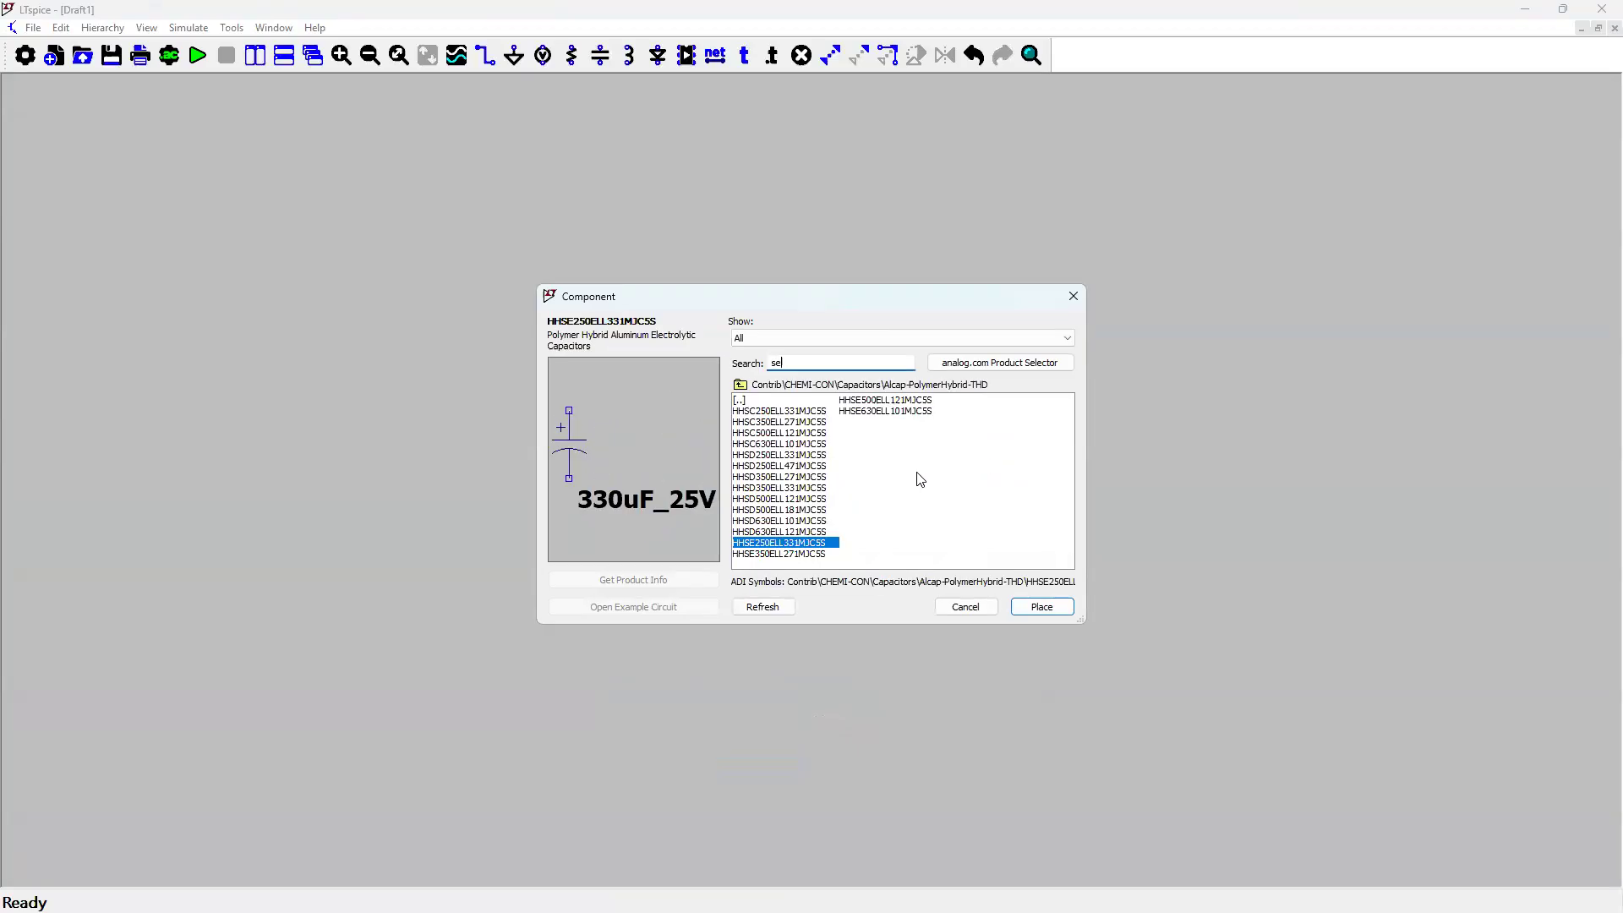
key("BackSpace")
type("w")
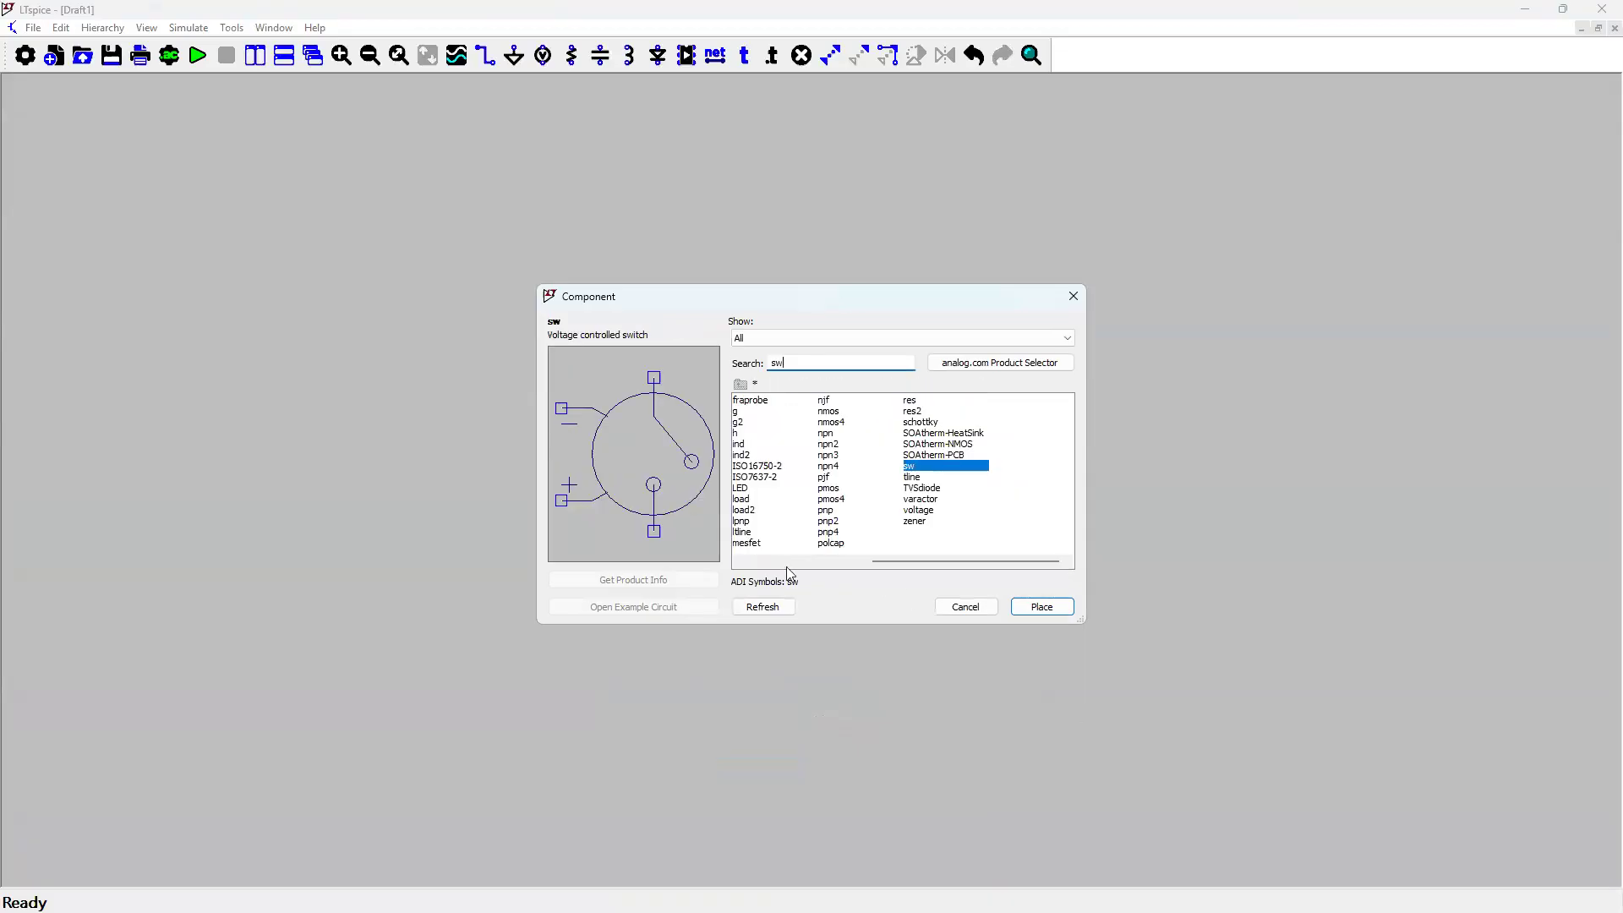
- Open the Switches category of the component library to see its parts
scroll(960, 522, "left", 2)
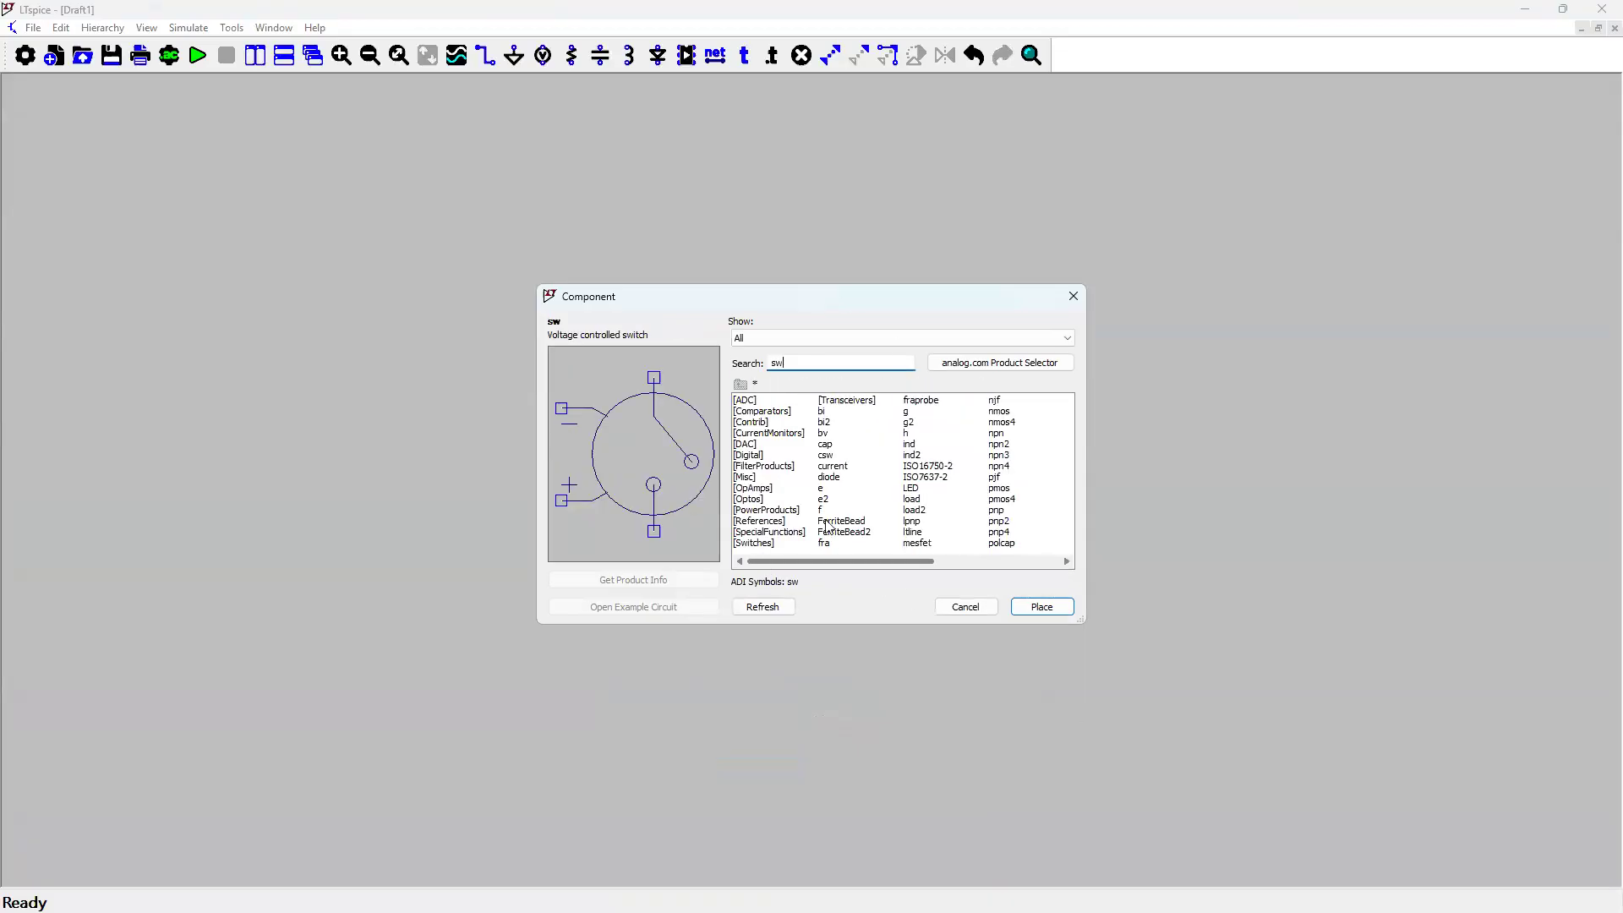
left_click(760, 547)
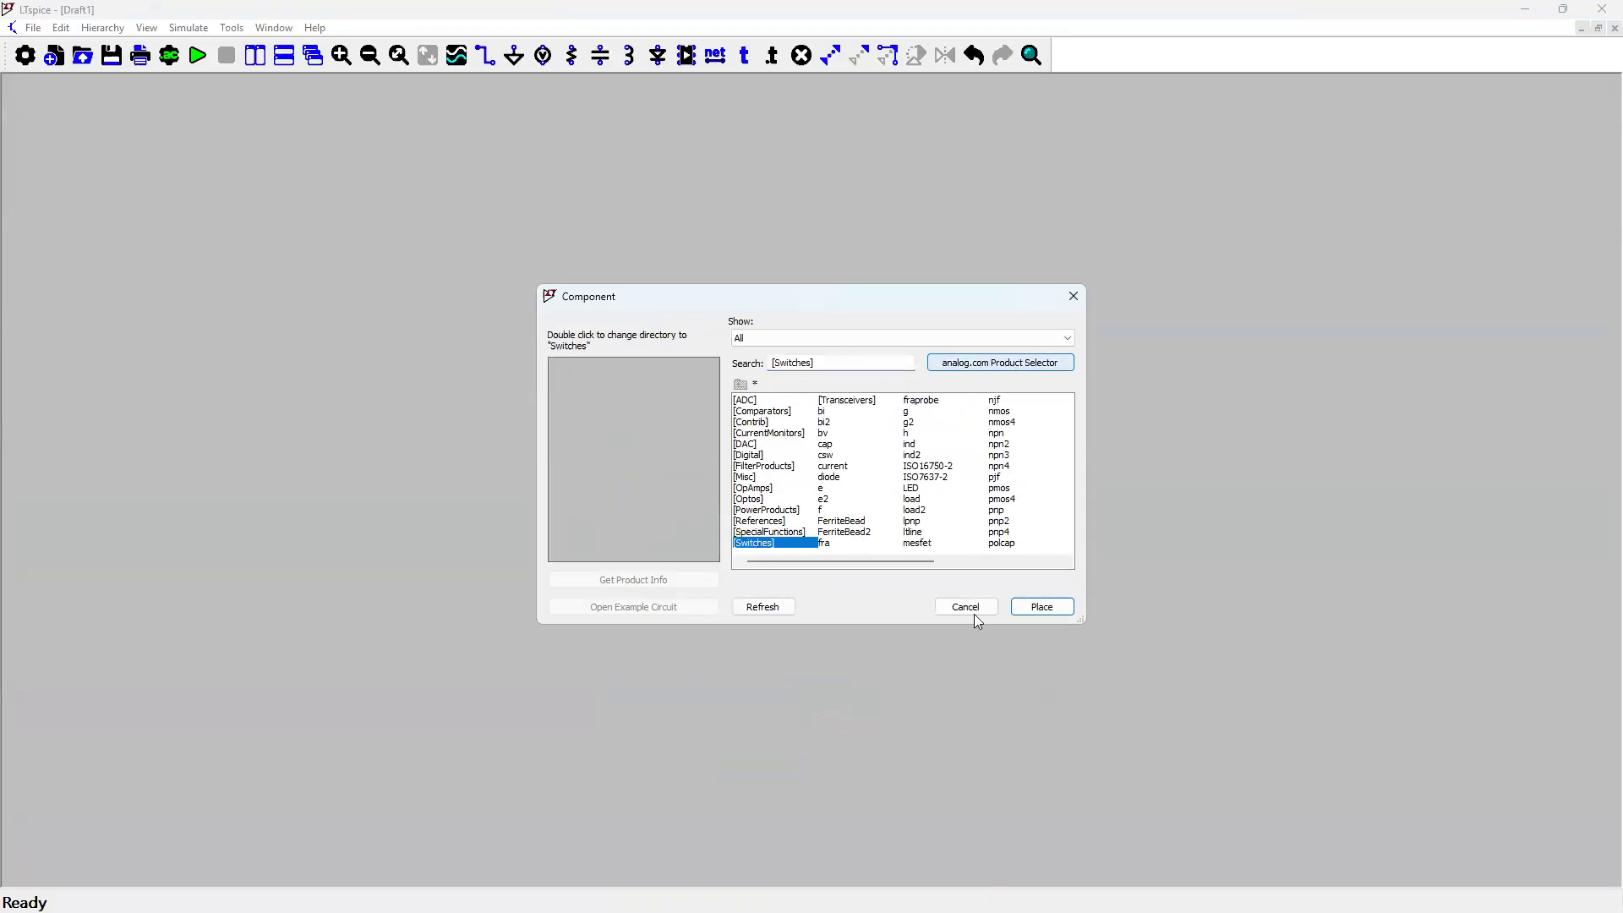
left_click(1039, 609)
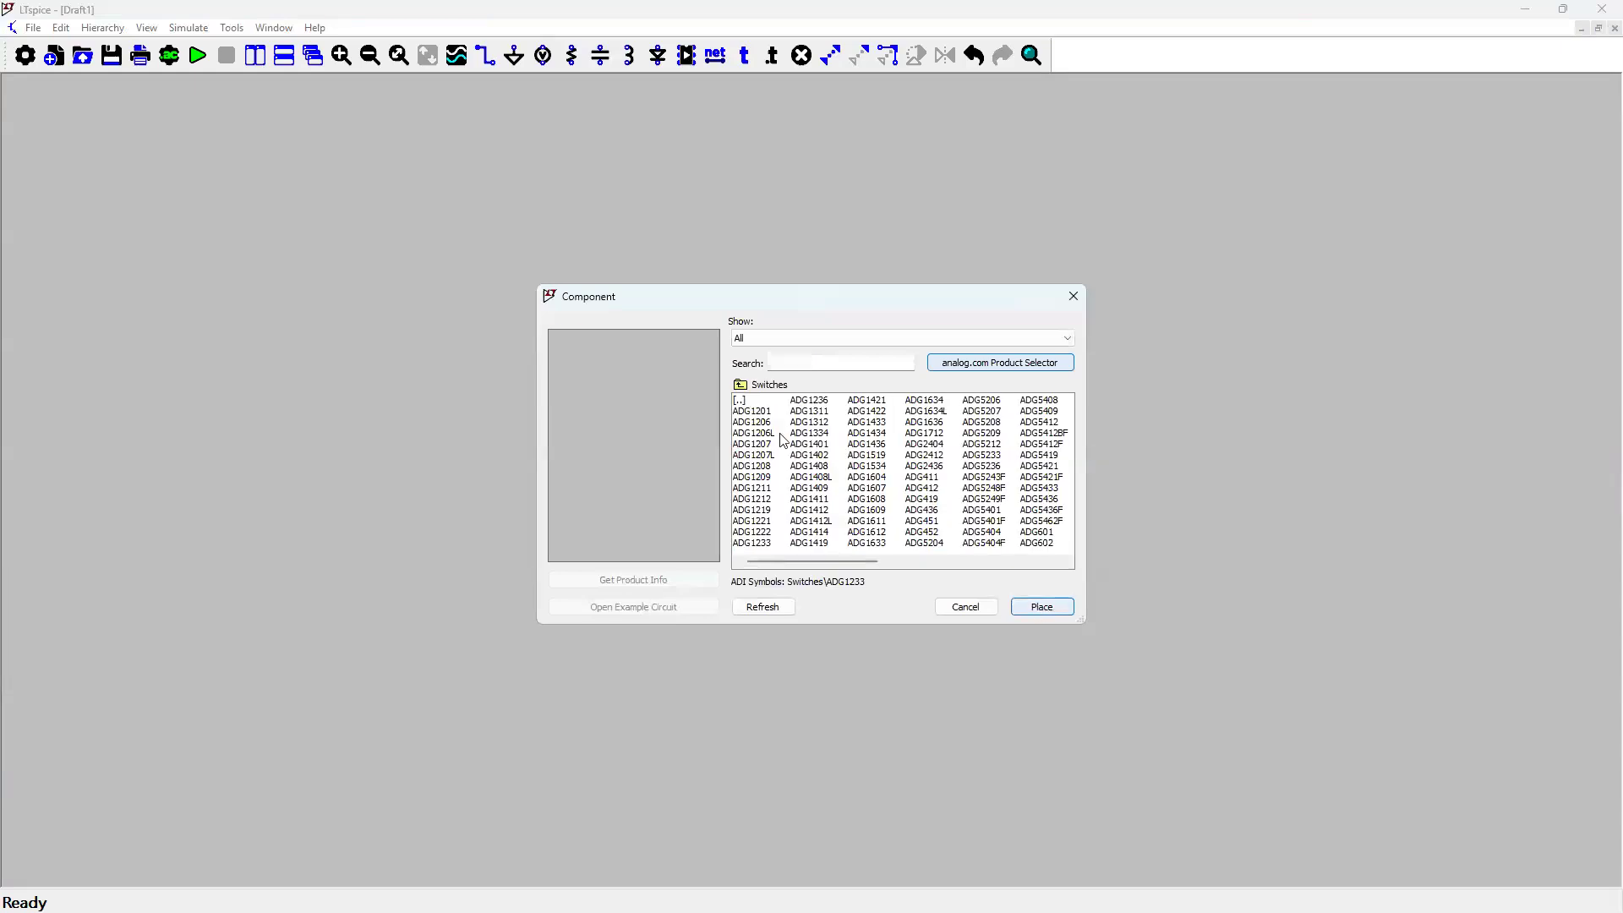
- Preview the ADG1201 and ADG1434 switches and leave the component library without placing a part
left_click(761, 413)
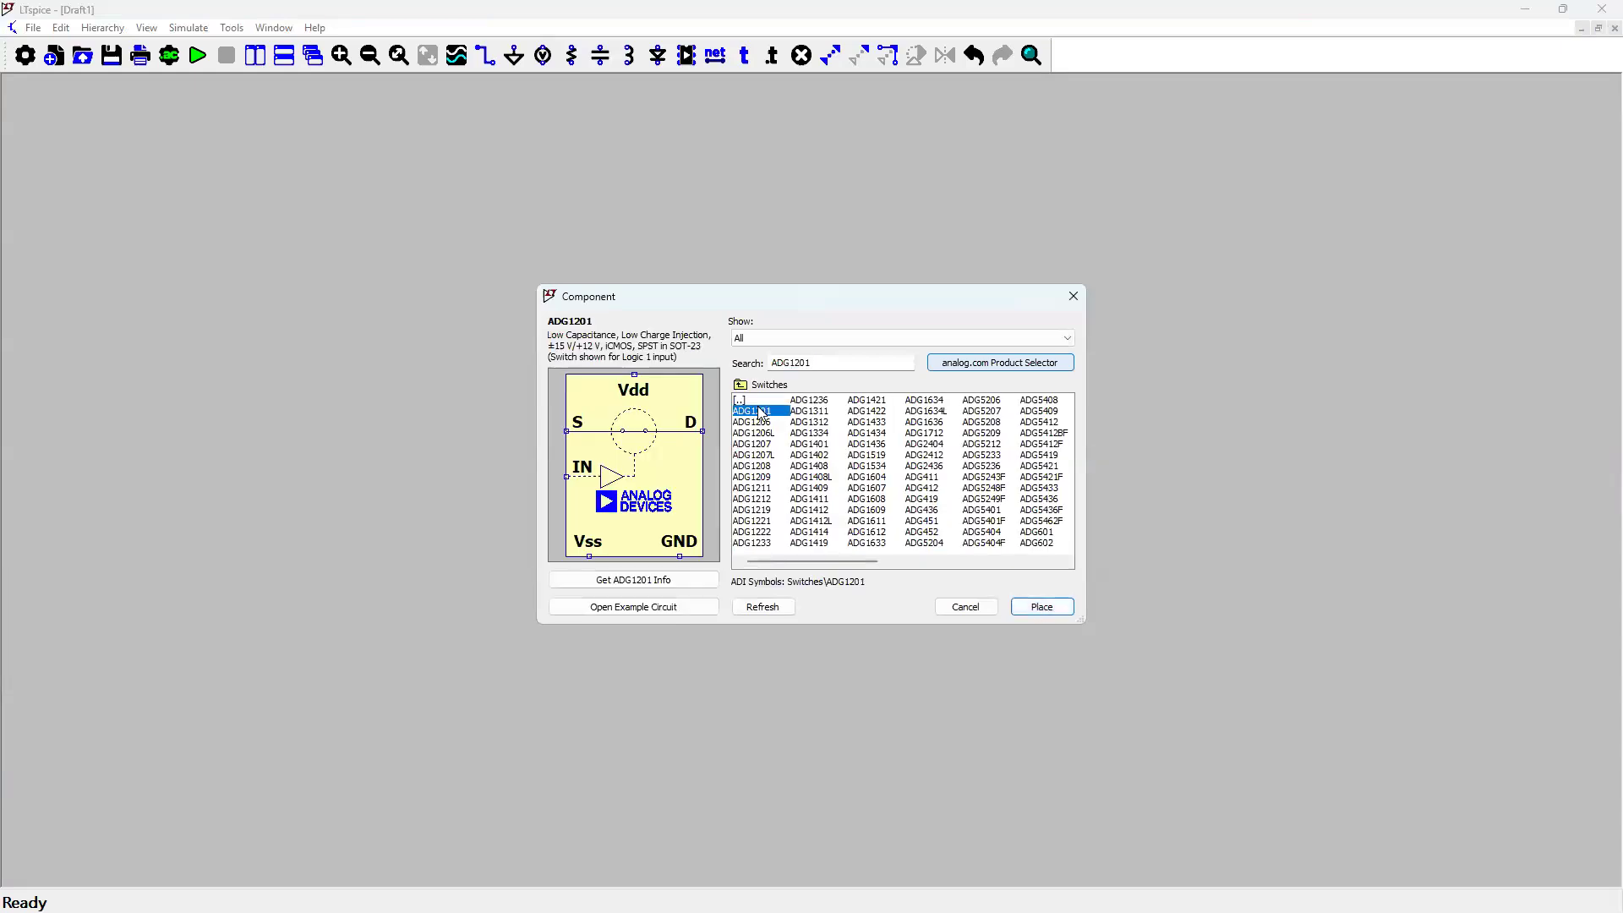
left_click(894, 435)
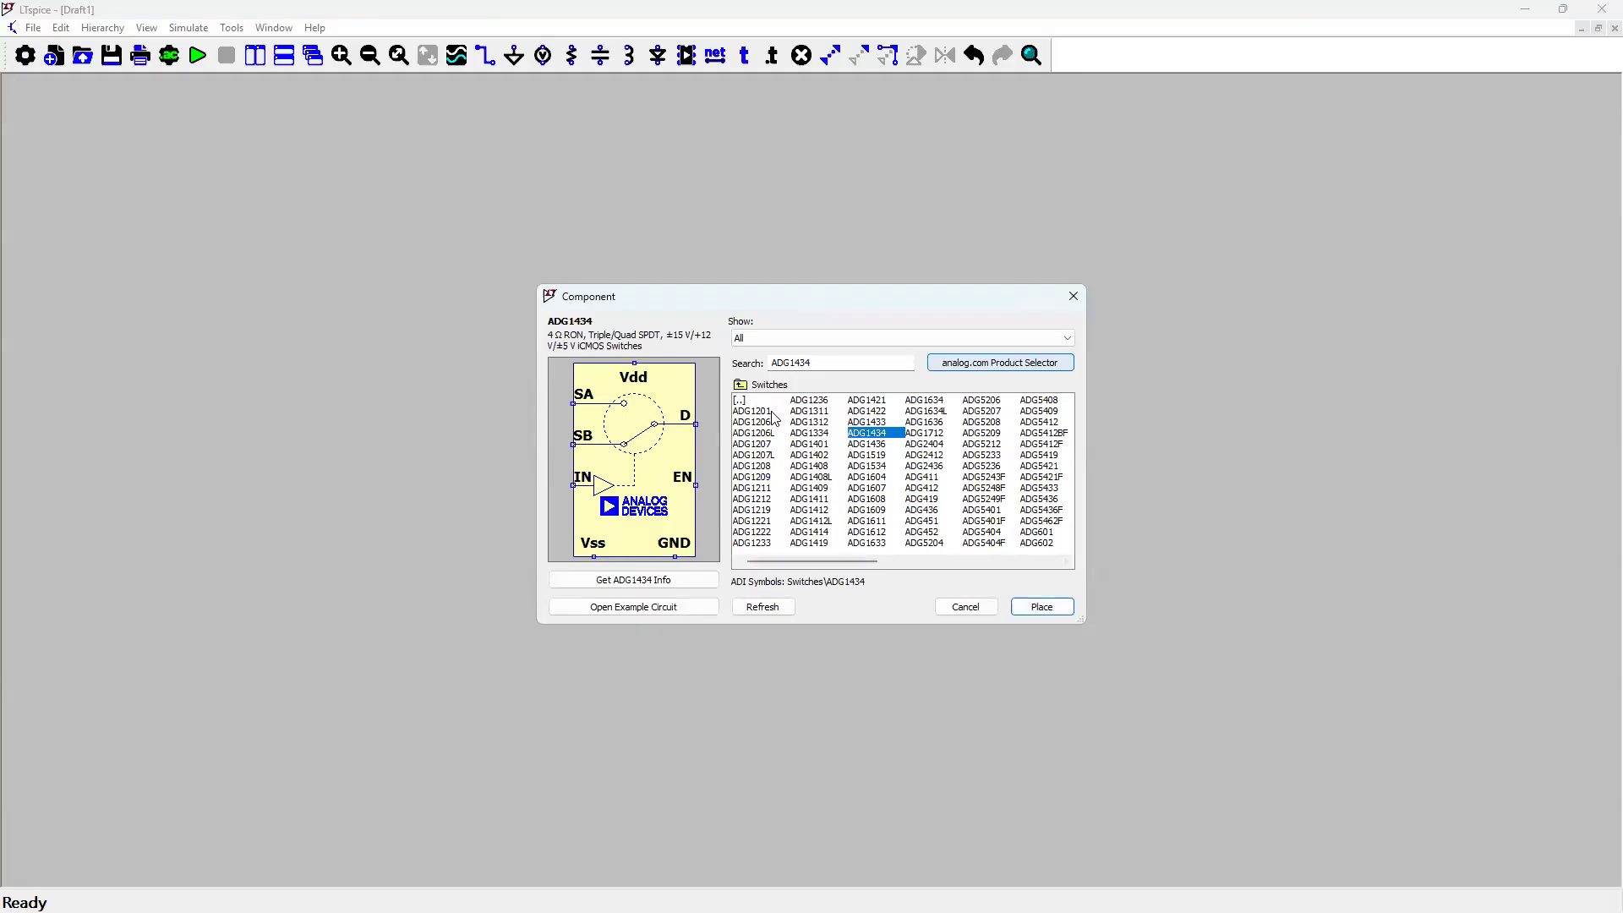
left_click(976, 609)
key("Escape")
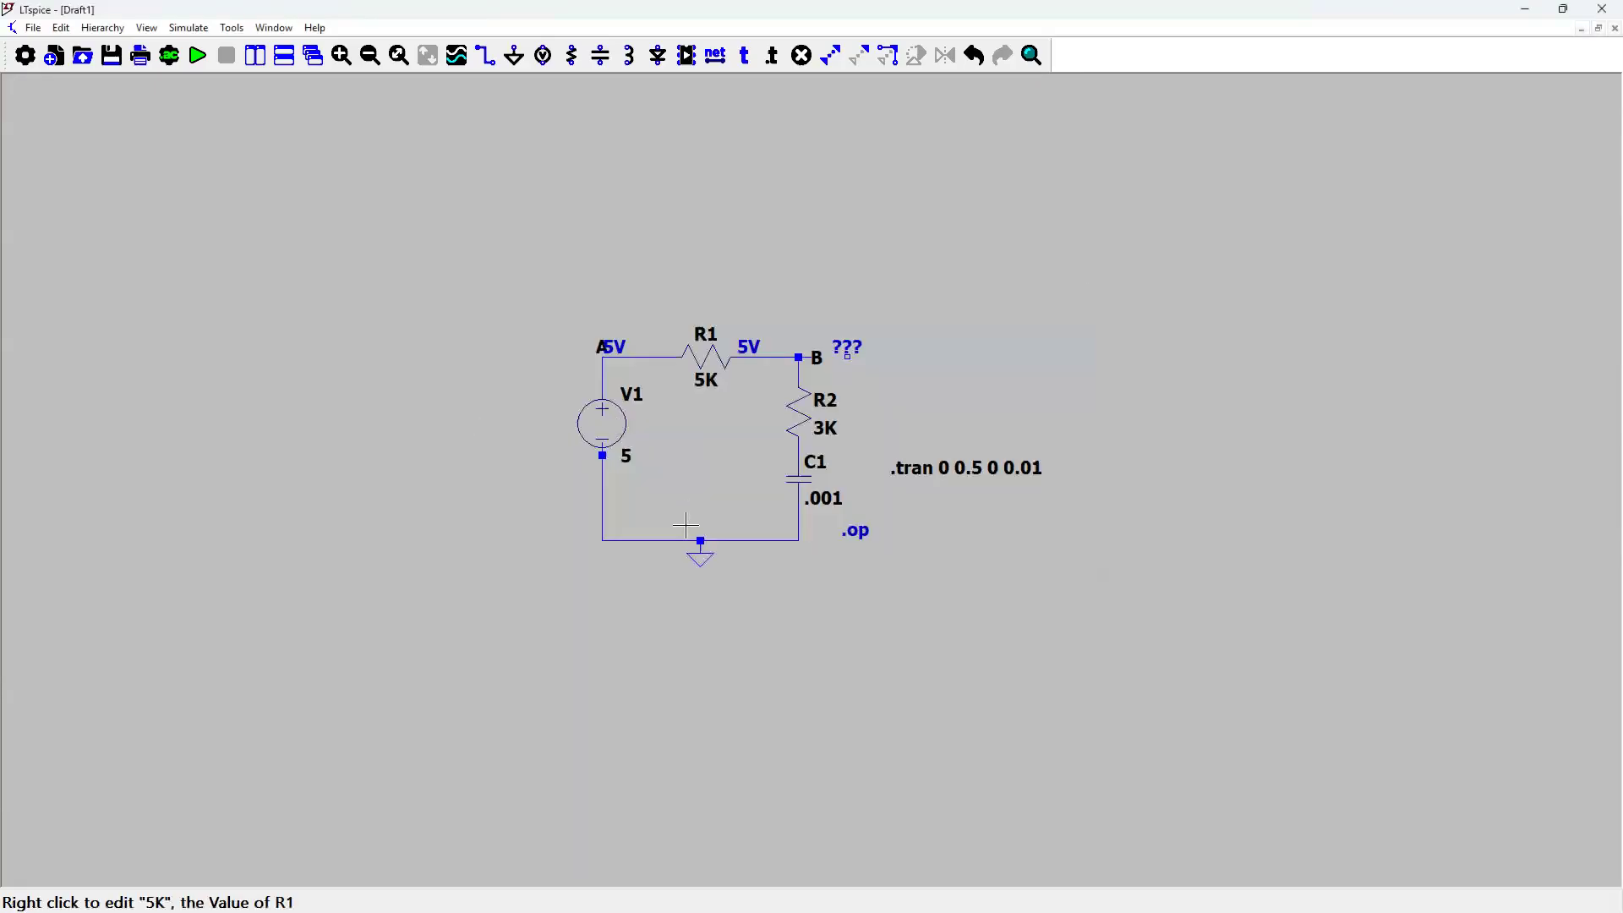
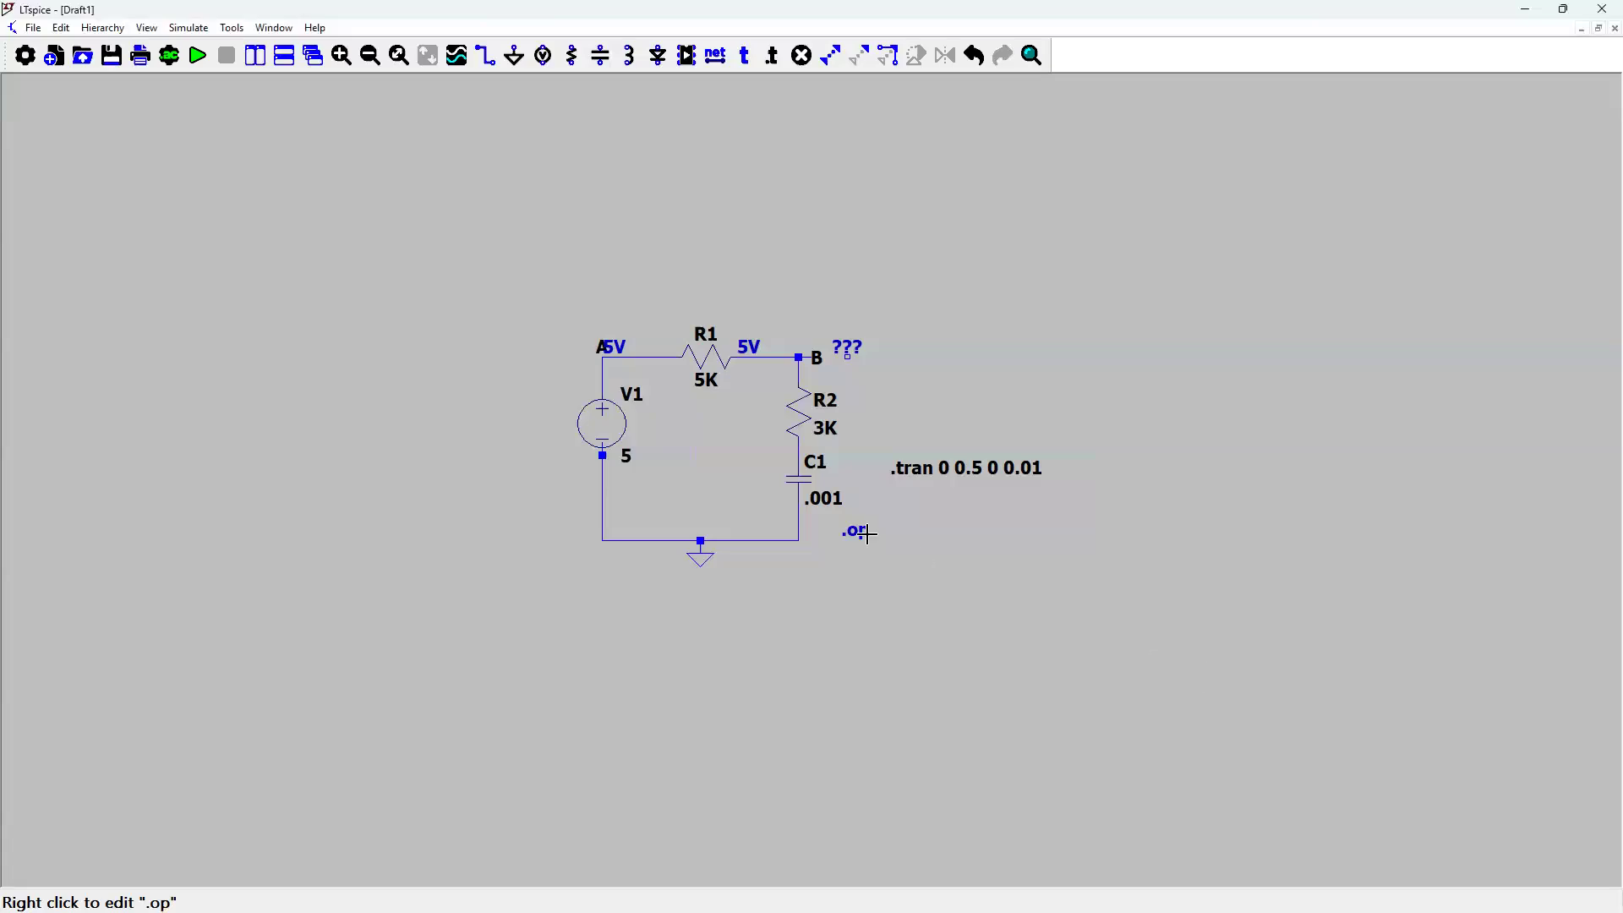
- Delete the .op directive and run the transient simulation
key("super+shift+s")
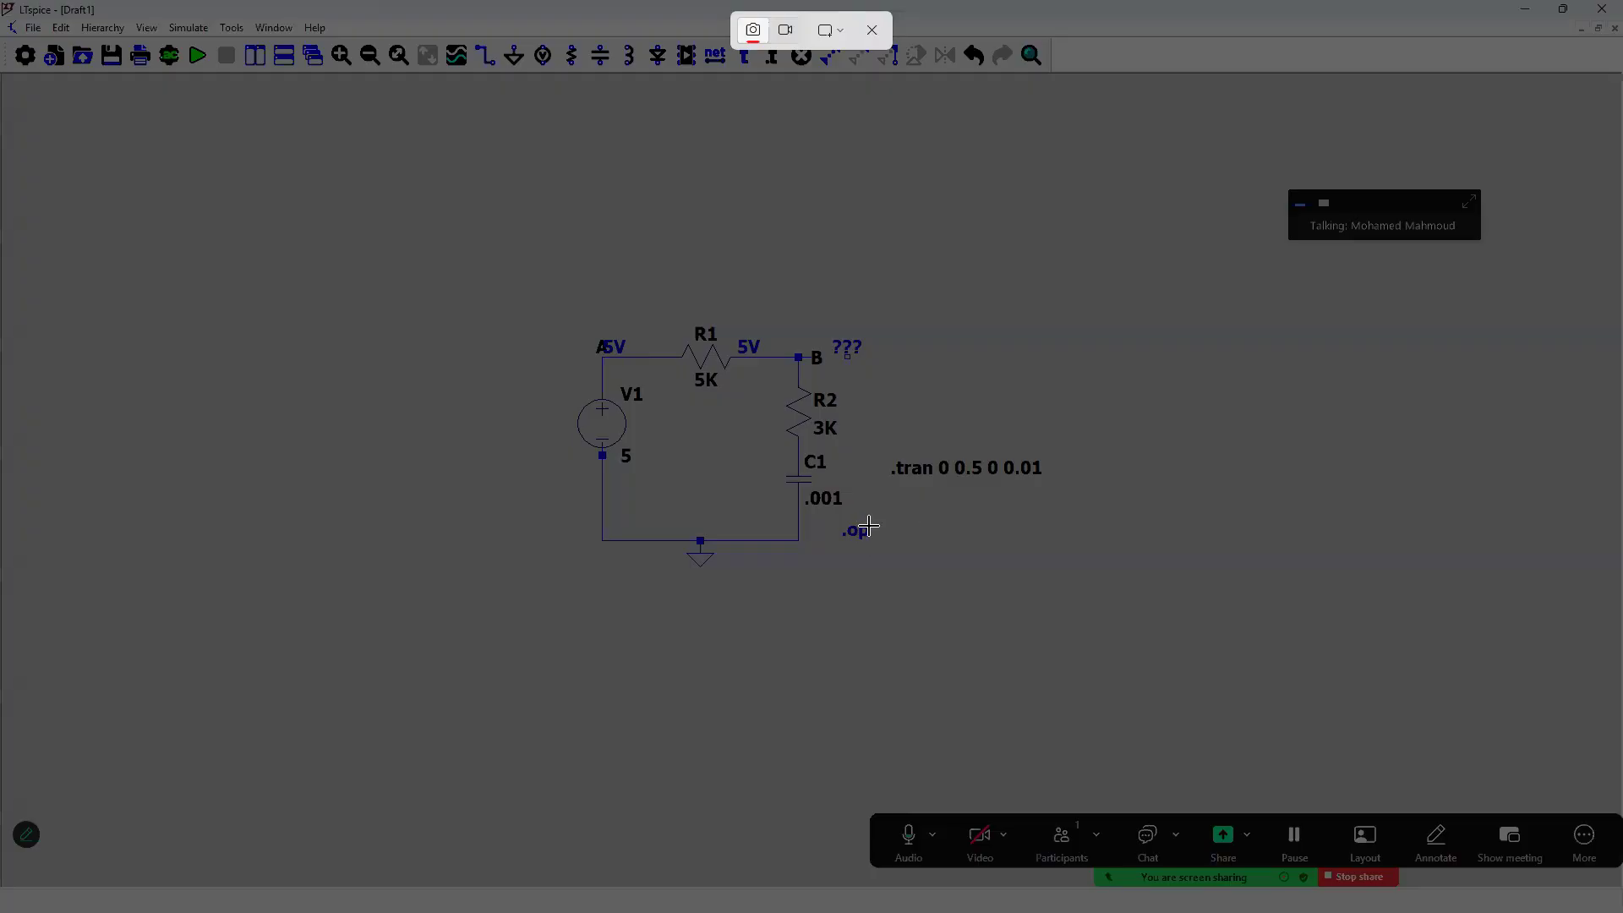
key("Escape")
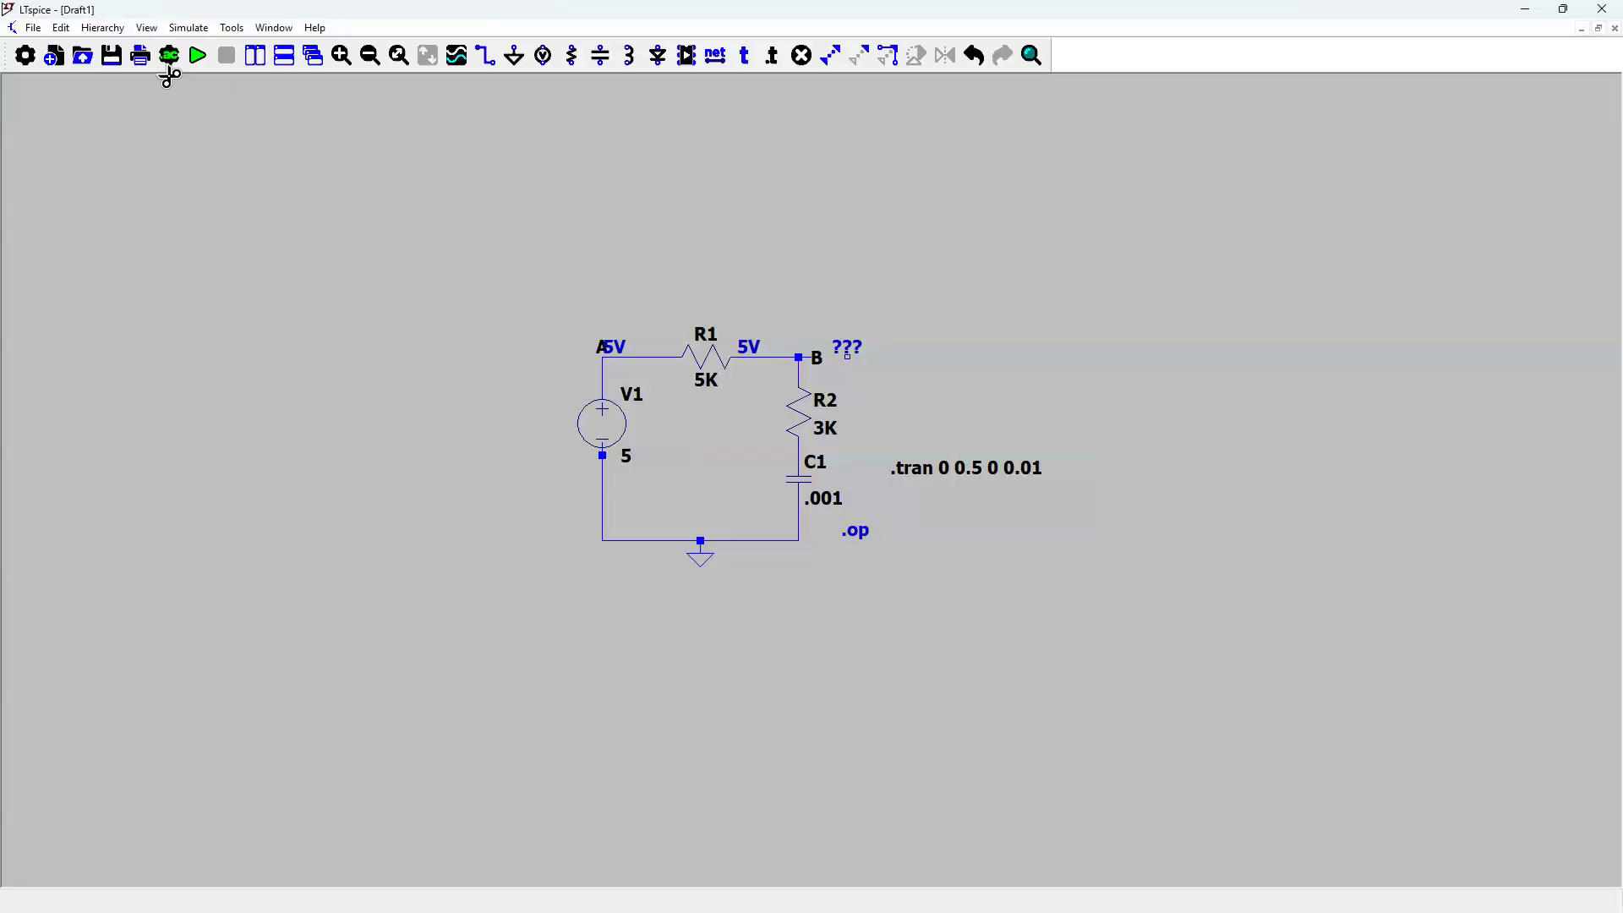
left_click(198, 56)
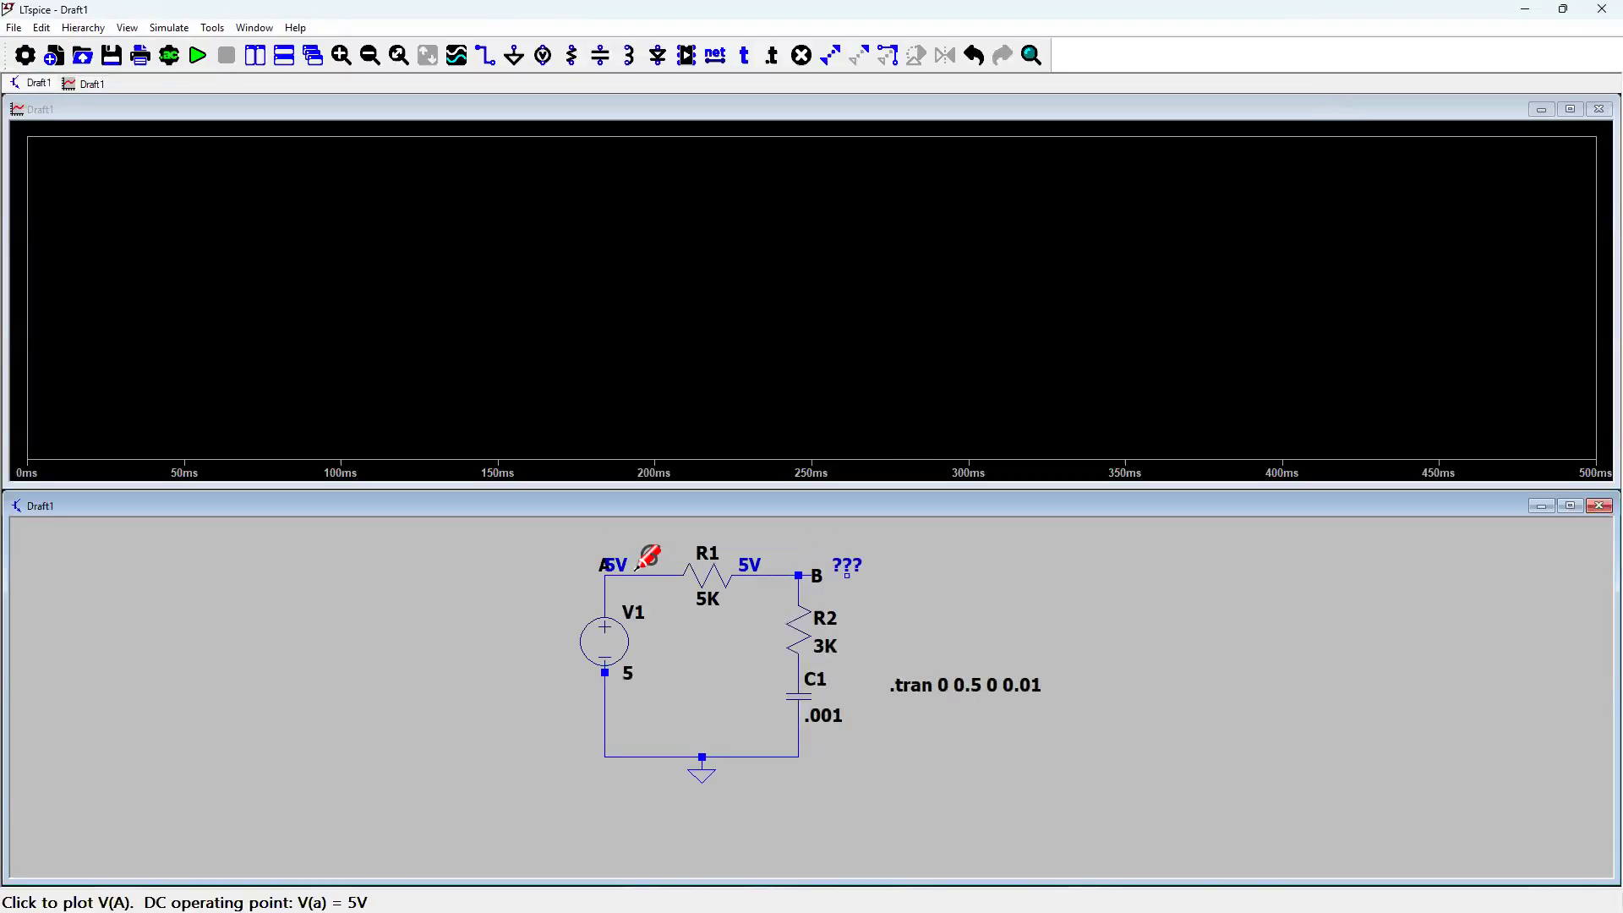
- Plot the voltages at node A and between R2 and C1, then close the plot and maximize the schematic
left_click(637, 571)
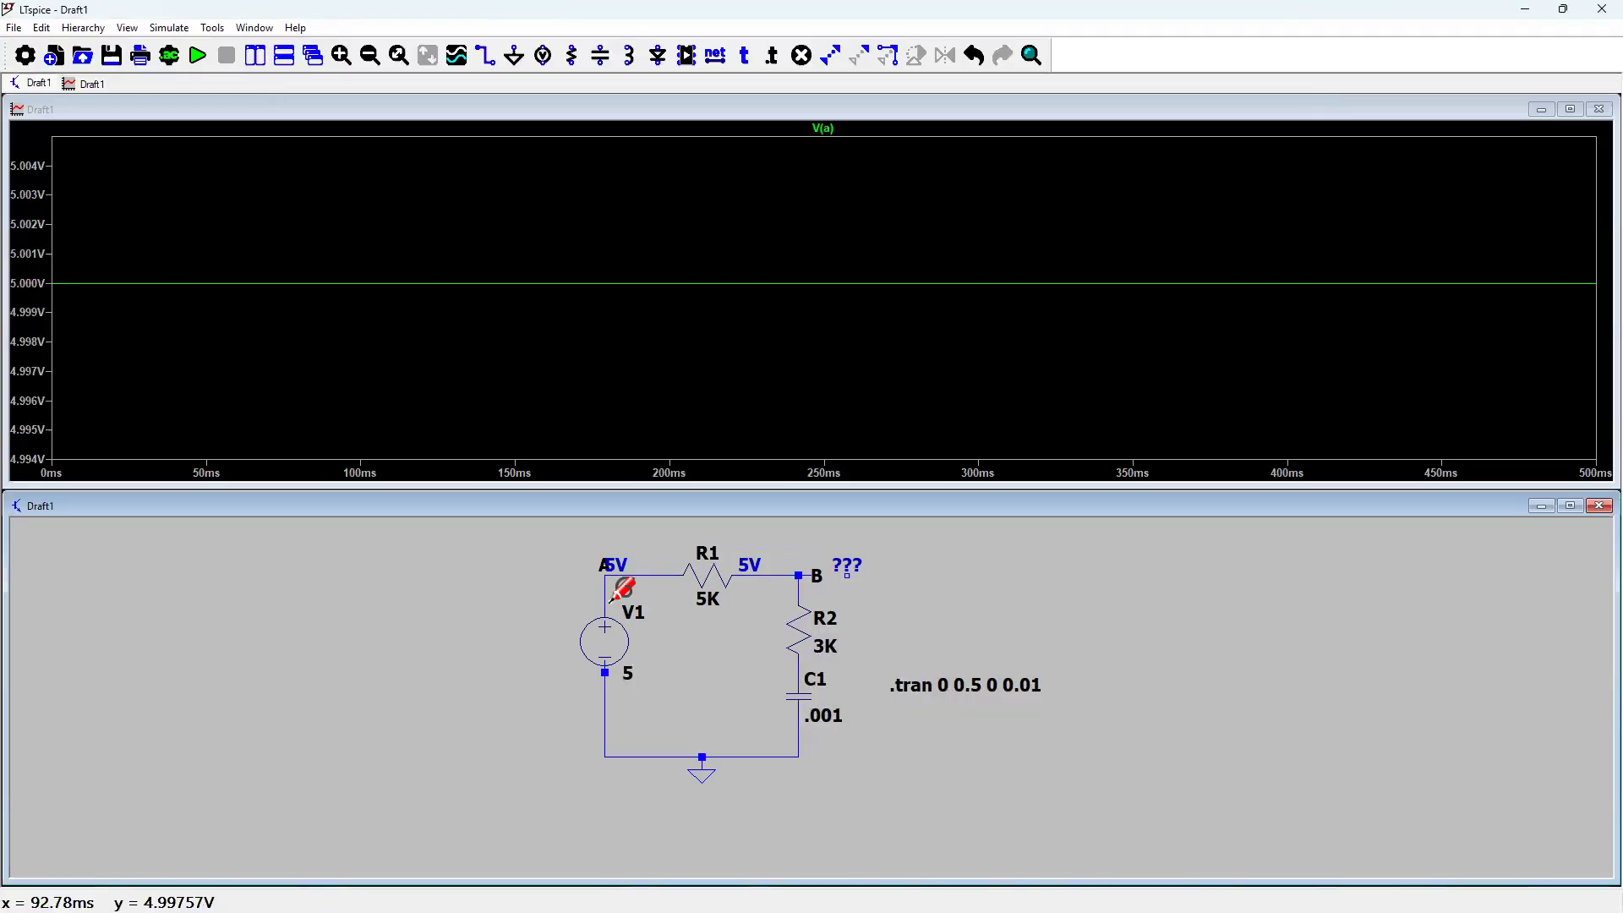
left_click(796, 683)
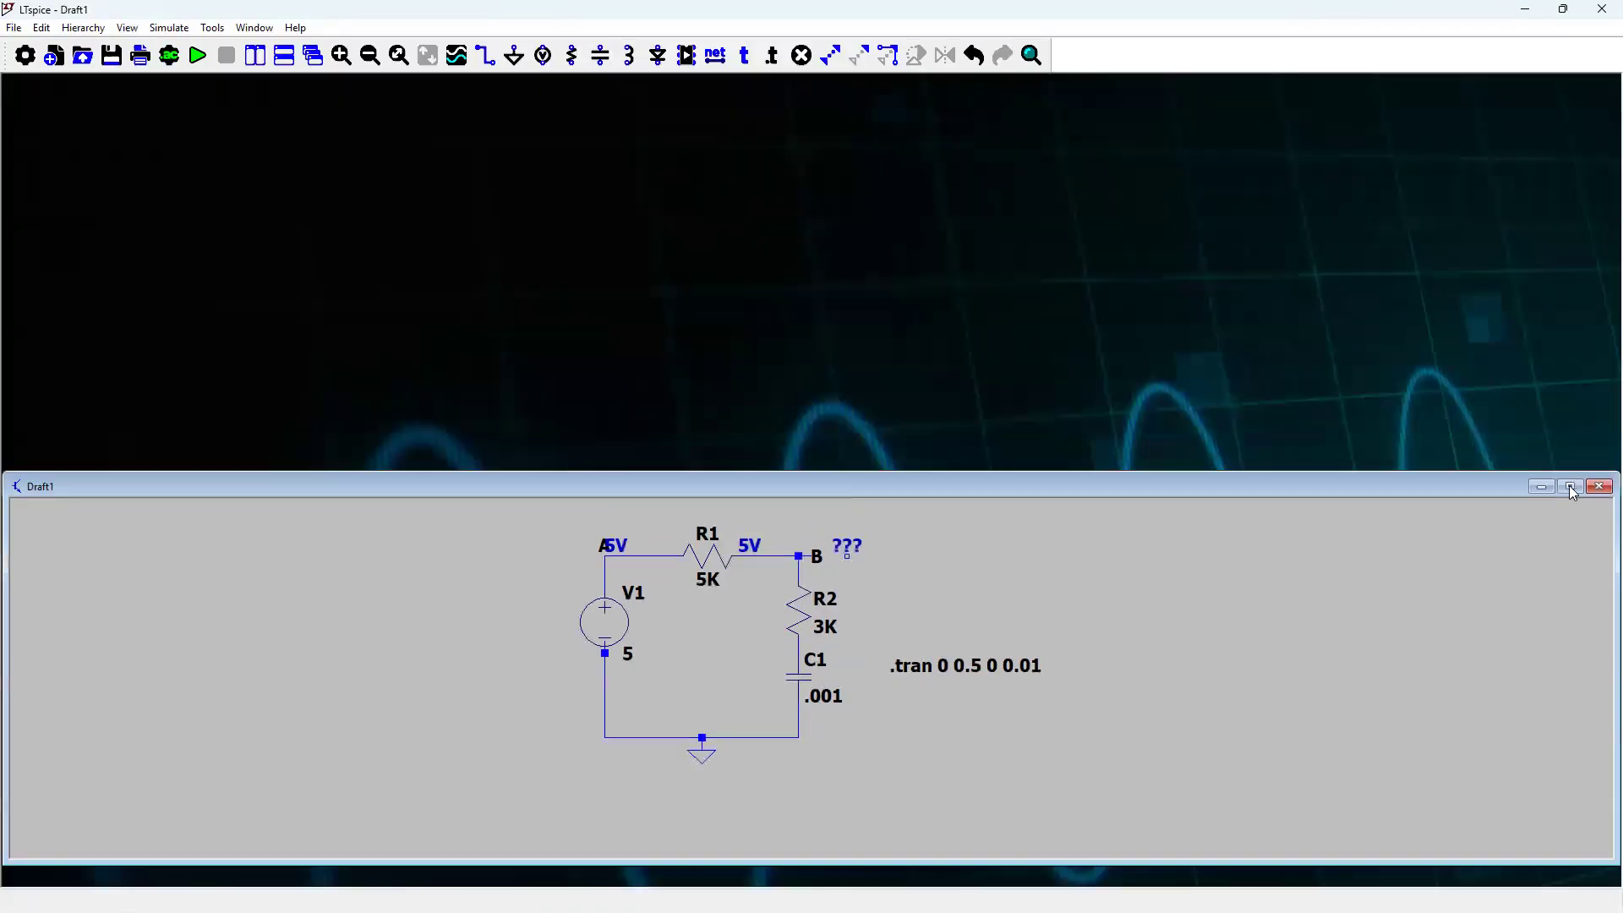
left_click(1570, 486)
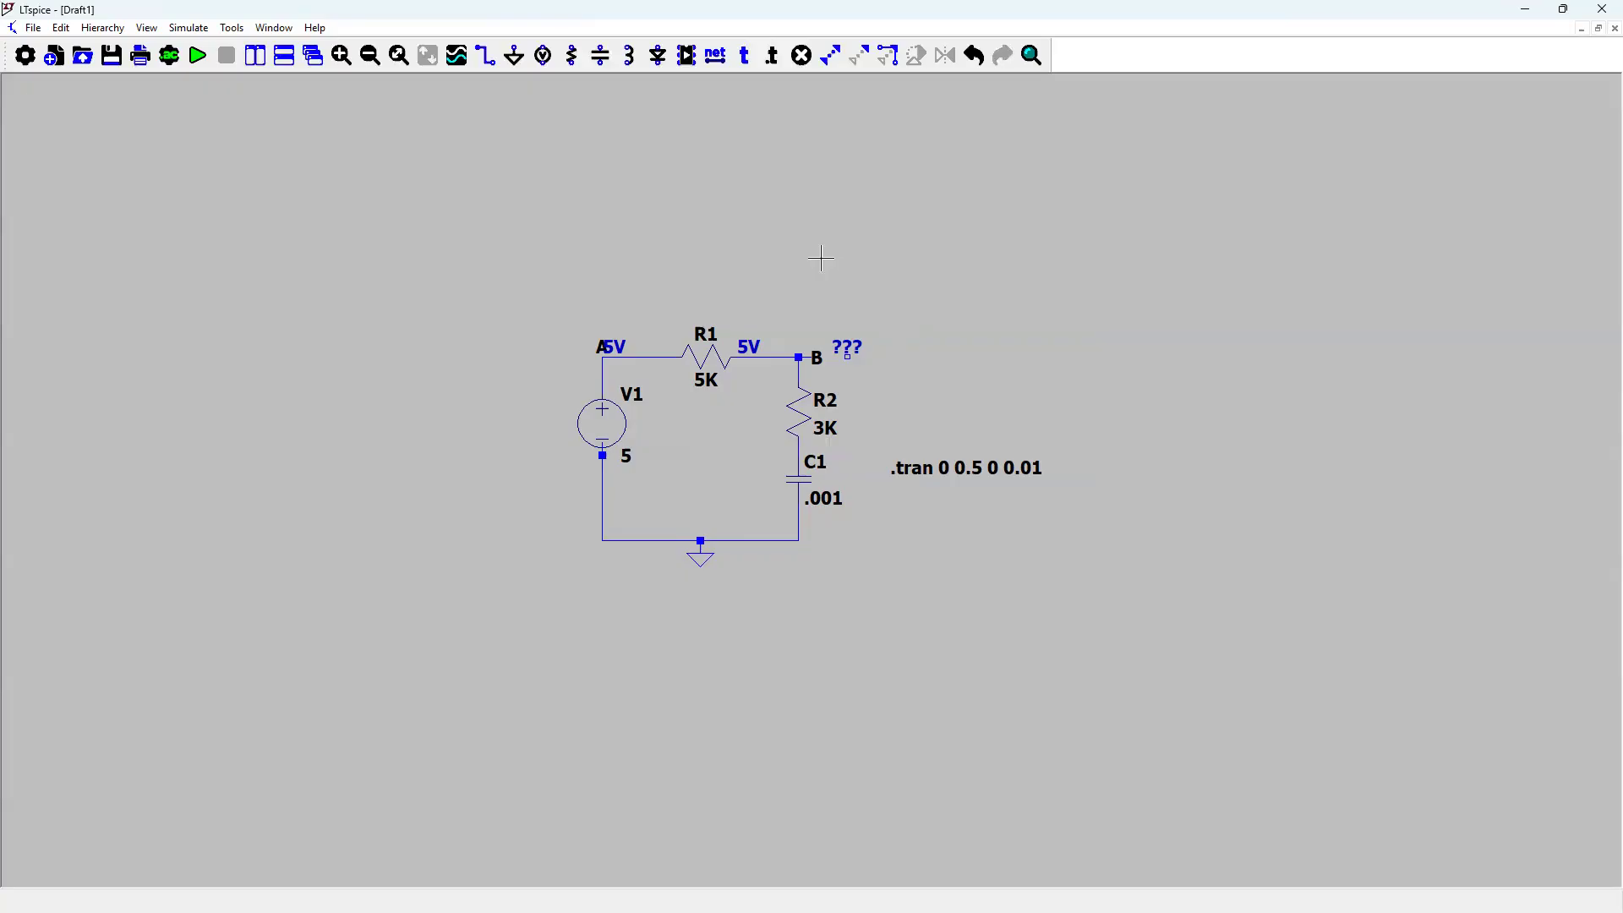
- Delete R2, C1, the voltage source V1, the .tran directive, and the node and voltage labels, keeping R1 and the ground
left_click(830, 349)
left_click(808, 428)
left_click(809, 482)
left_click(989, 473)
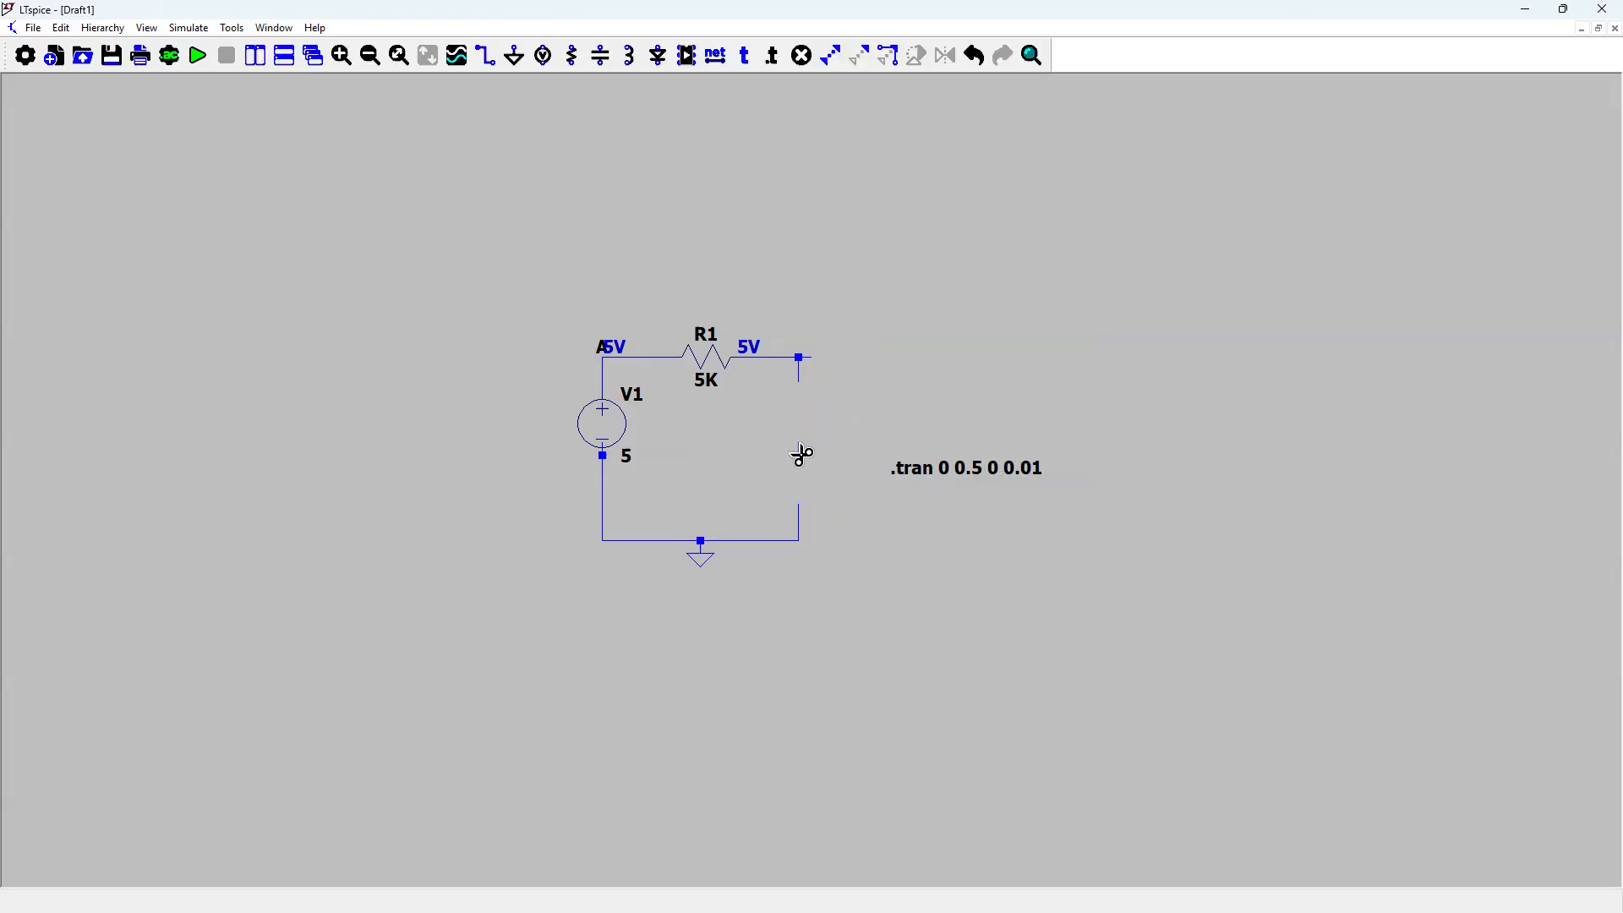
left_click(801, 376)
left_click(756, 347)
left_click(605, 416)
left_click(602, 353)
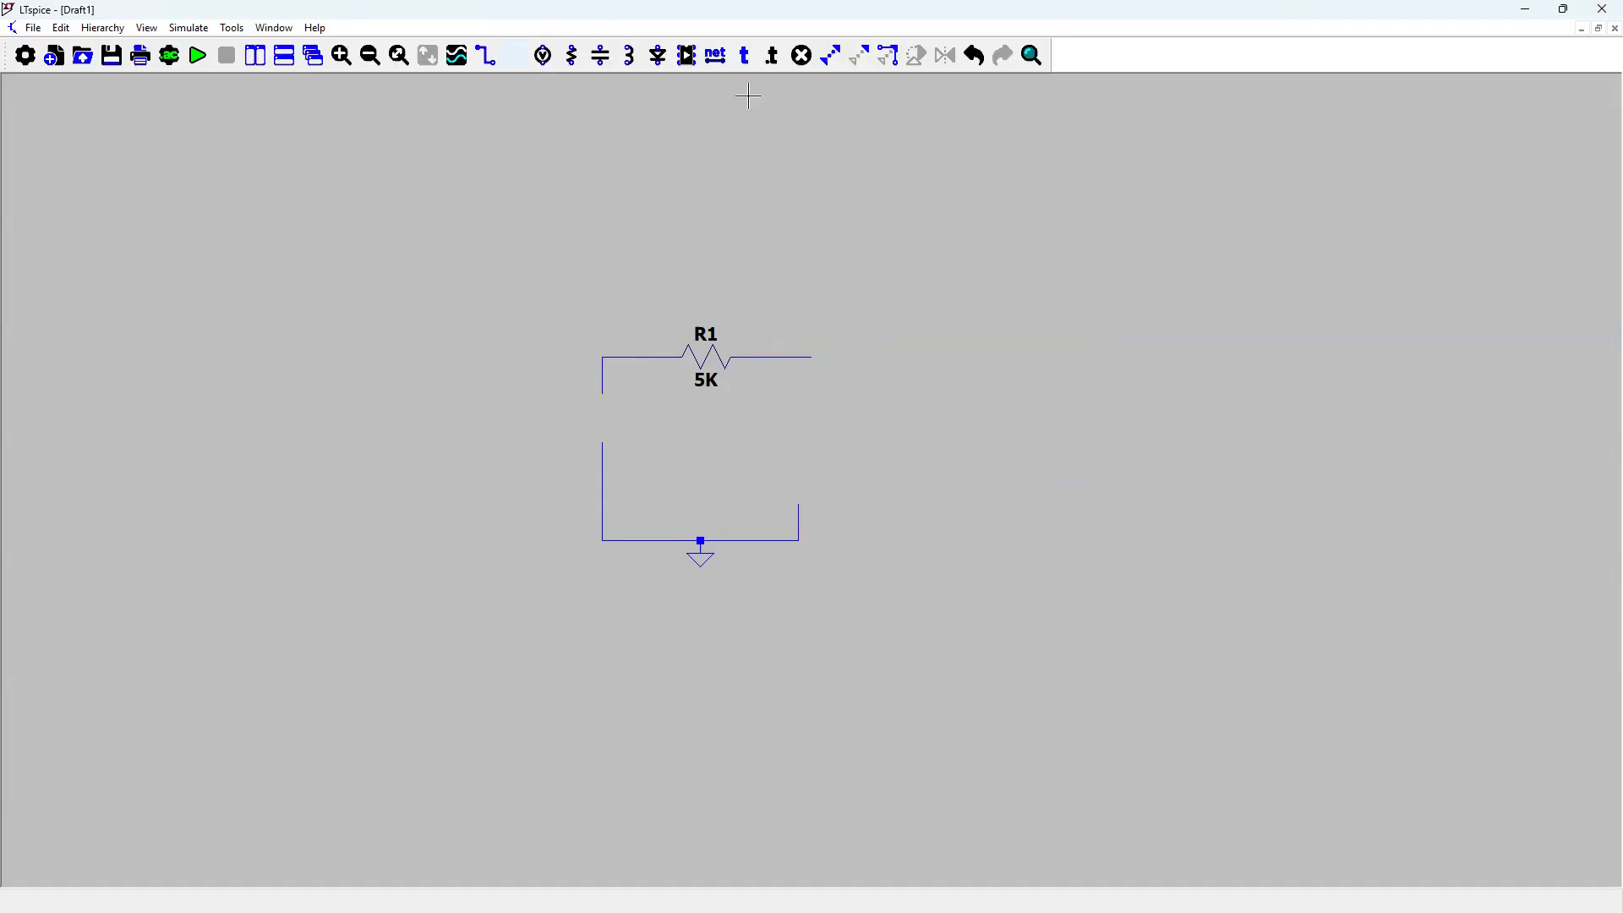
- Place a current source in the gap left by the voltage source and set its DC value to 1 A
left_click(689, 57)
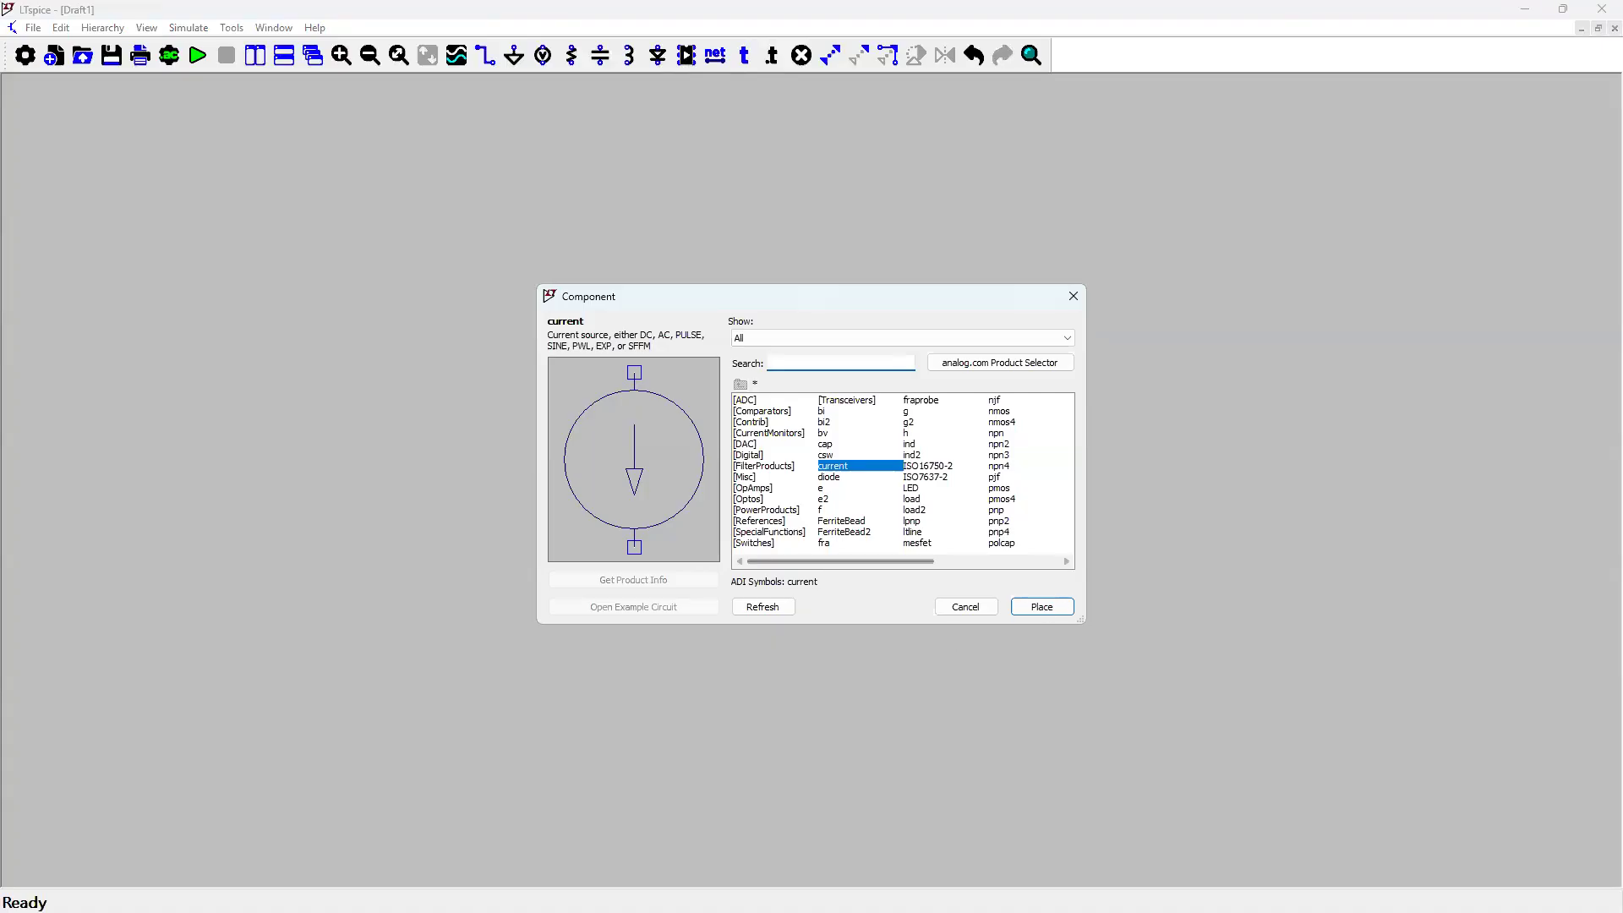
left_click(1042, 607)
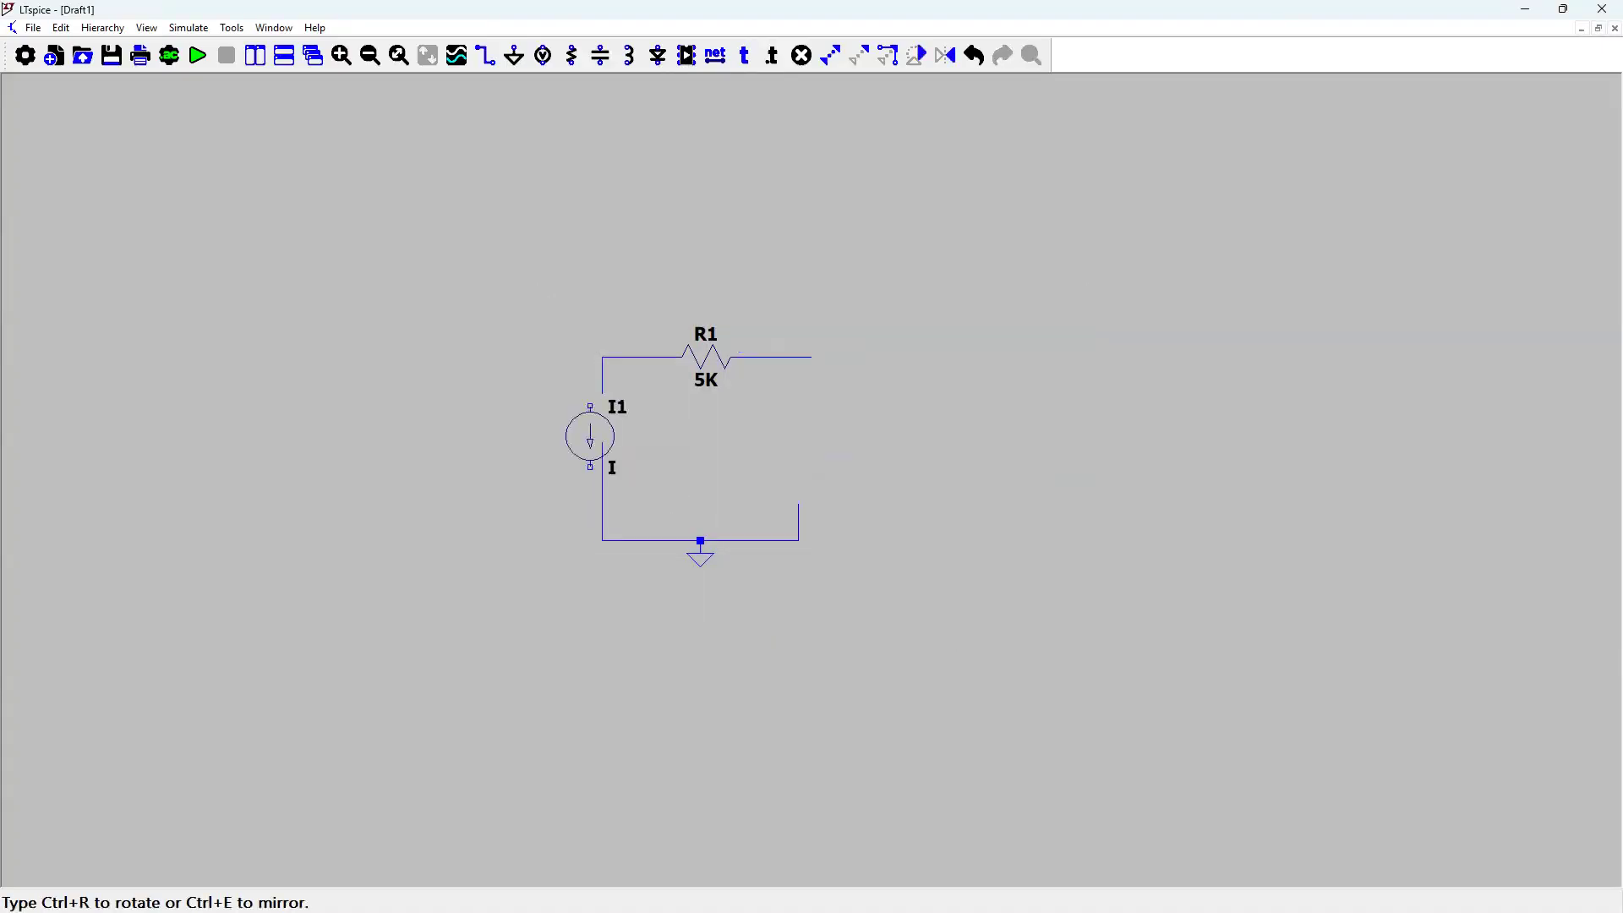
left_click(603, 423)
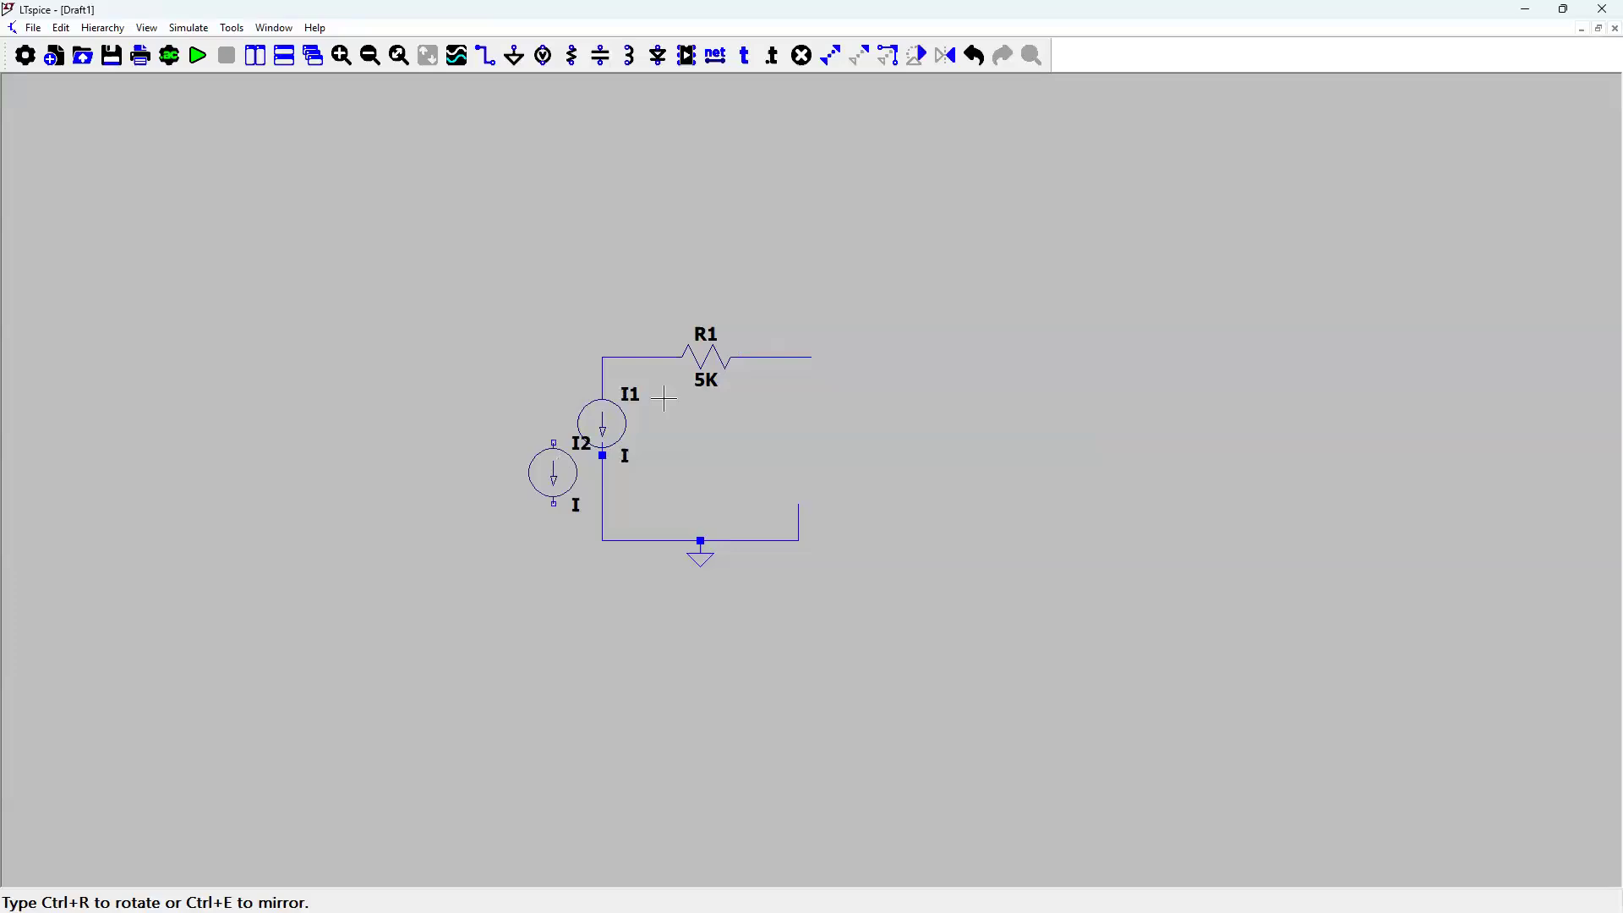
key("Escape")
right_click(625, 429)
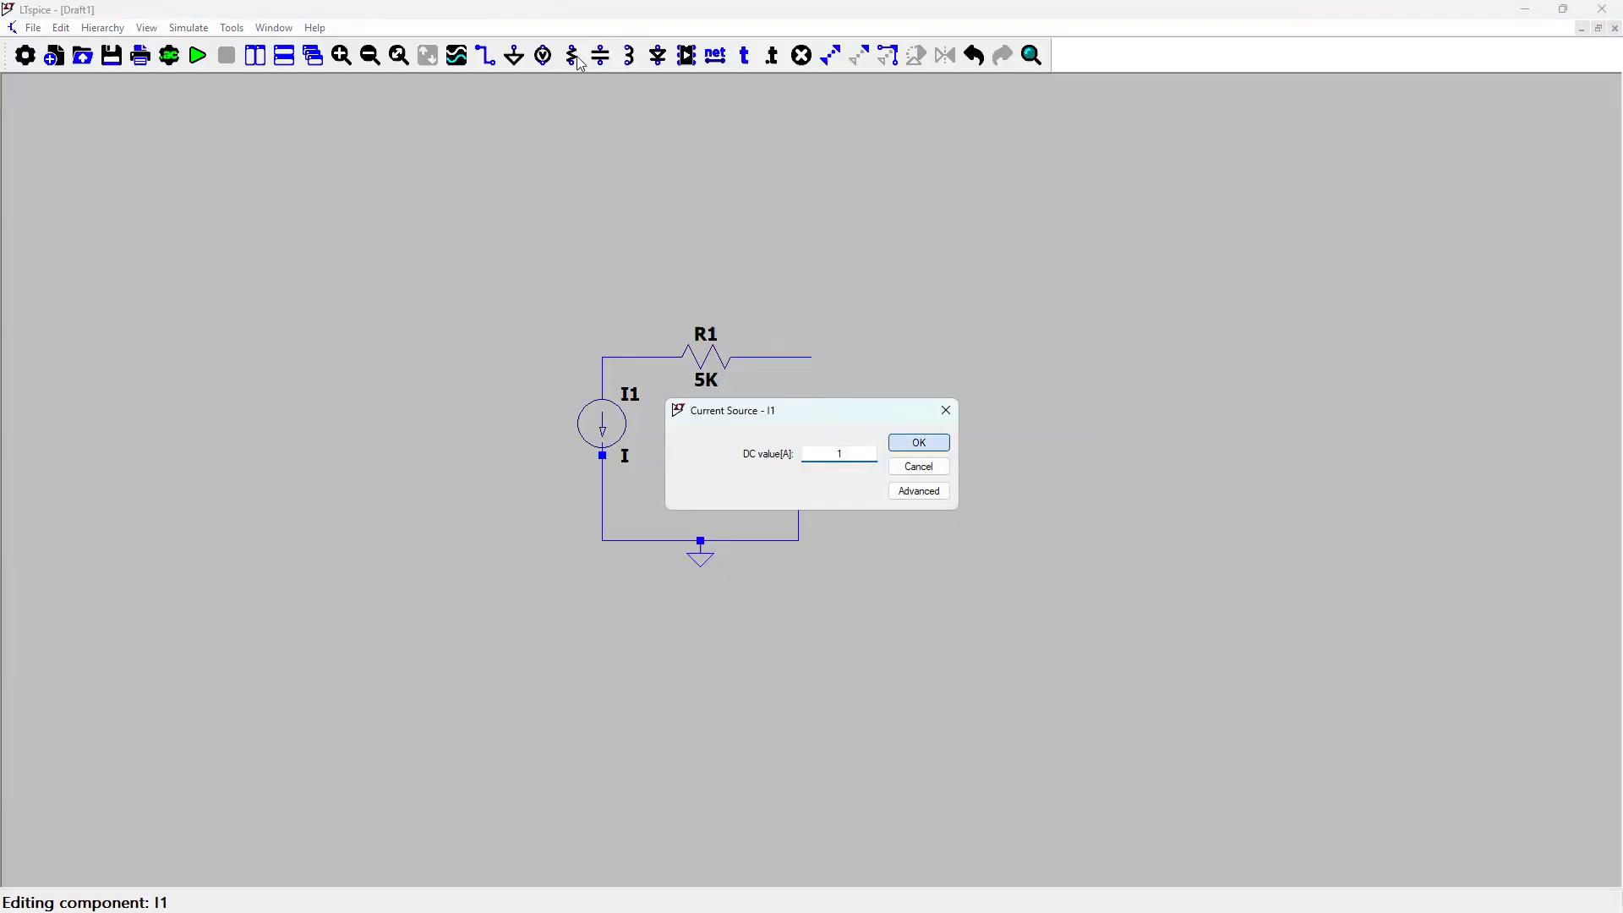
key("Return")
- Place two vertical resistors, one in the open branch after R1 and another to its right
key("r")
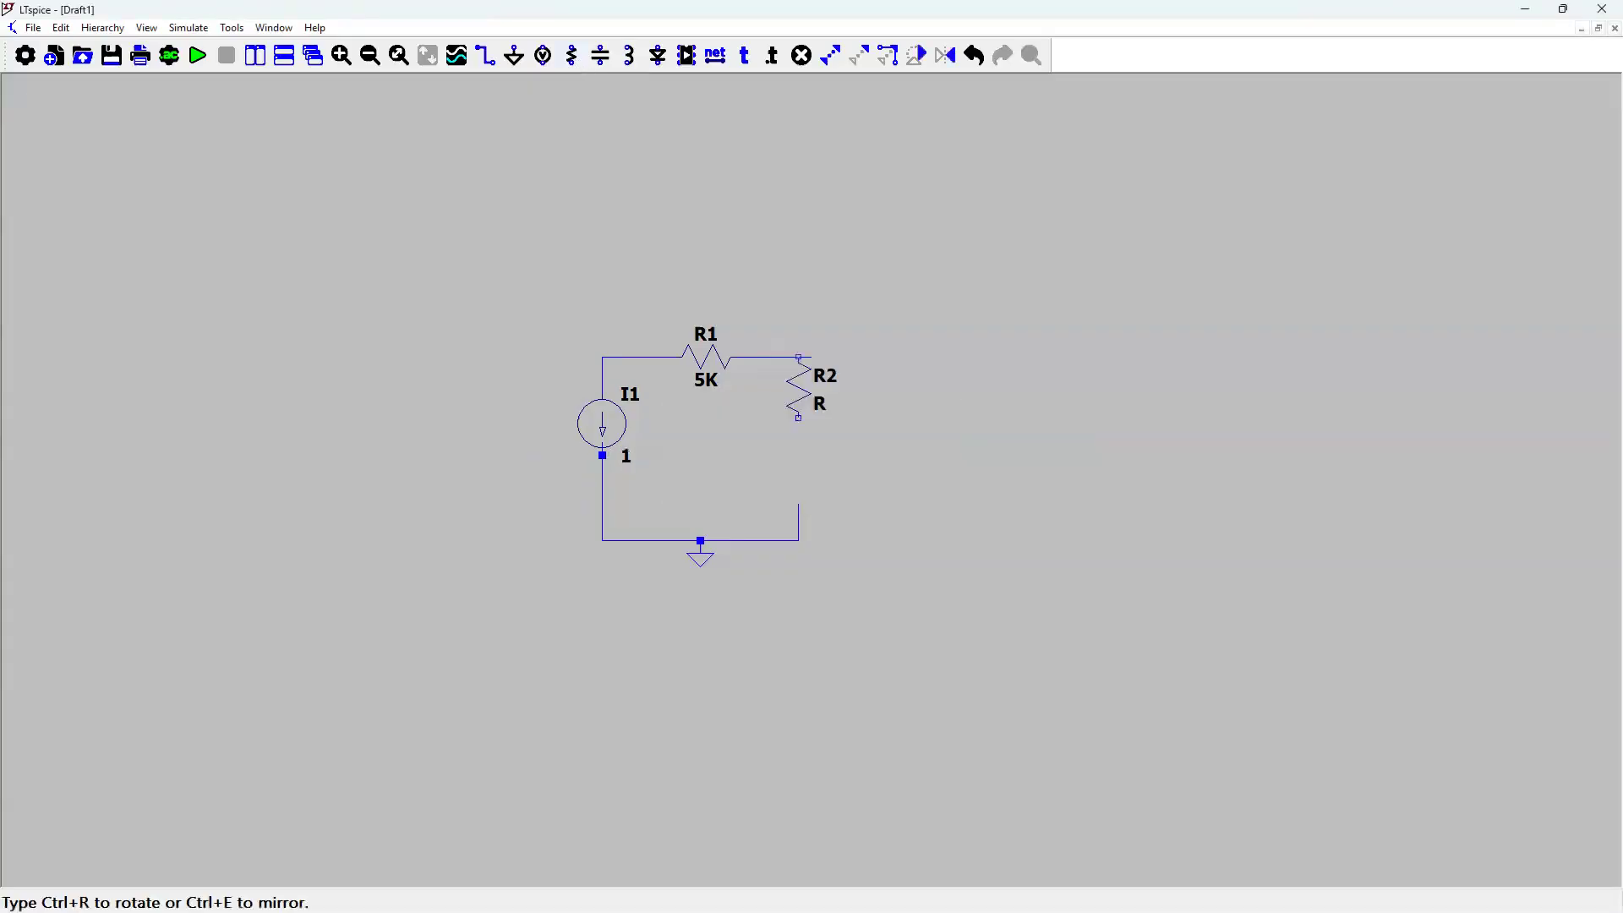
left_click(799, 436)
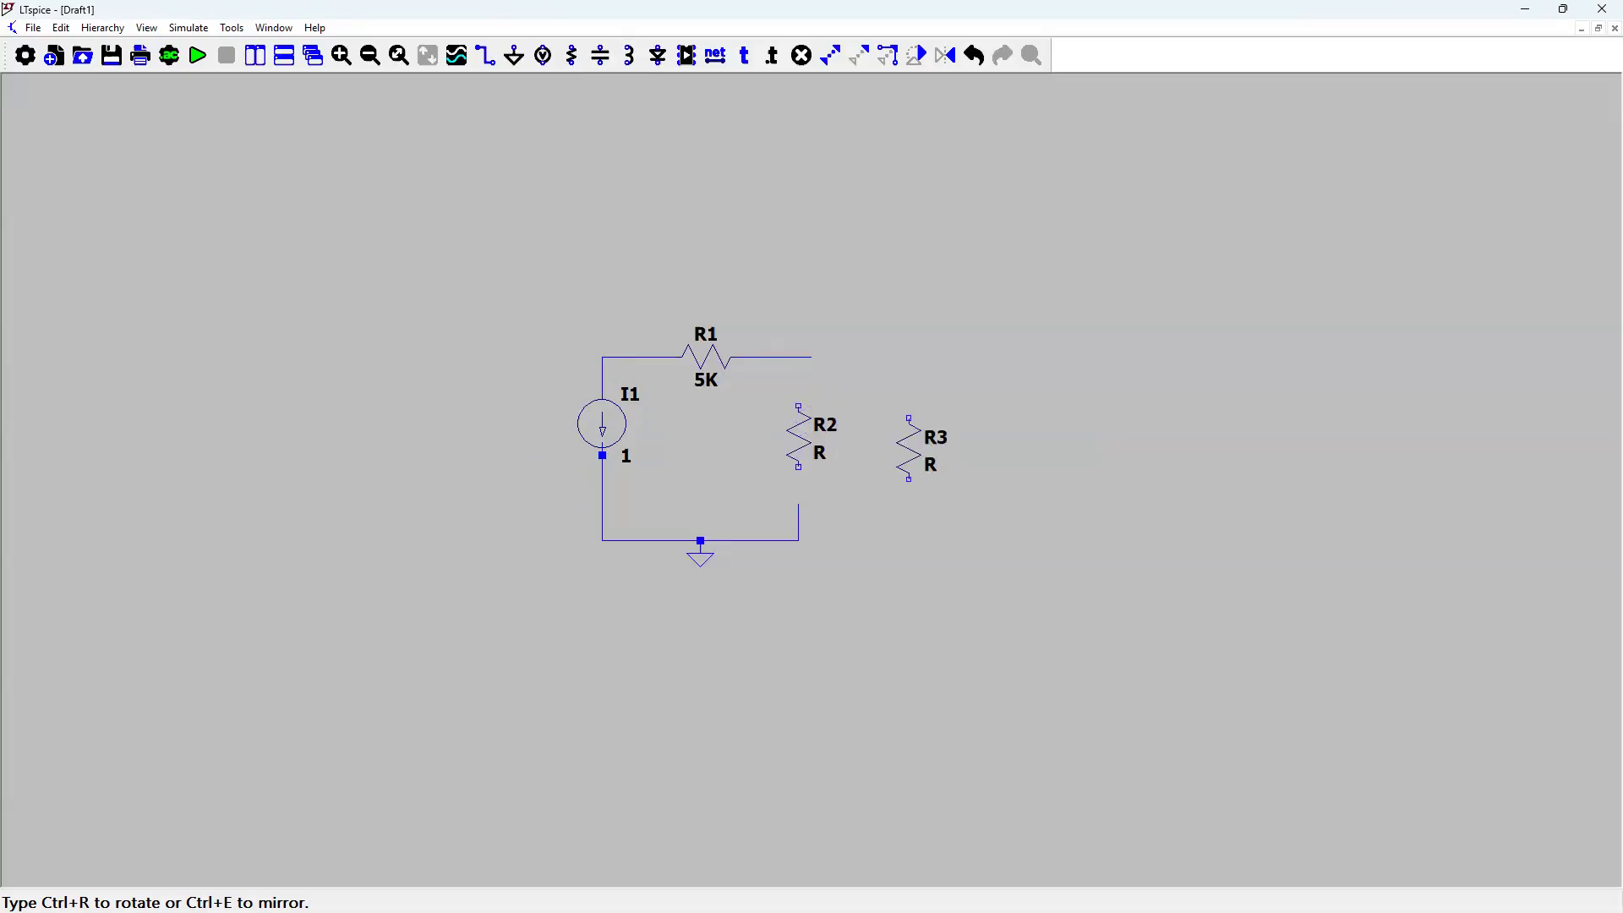
left_click(911, 451)
key("Escape")
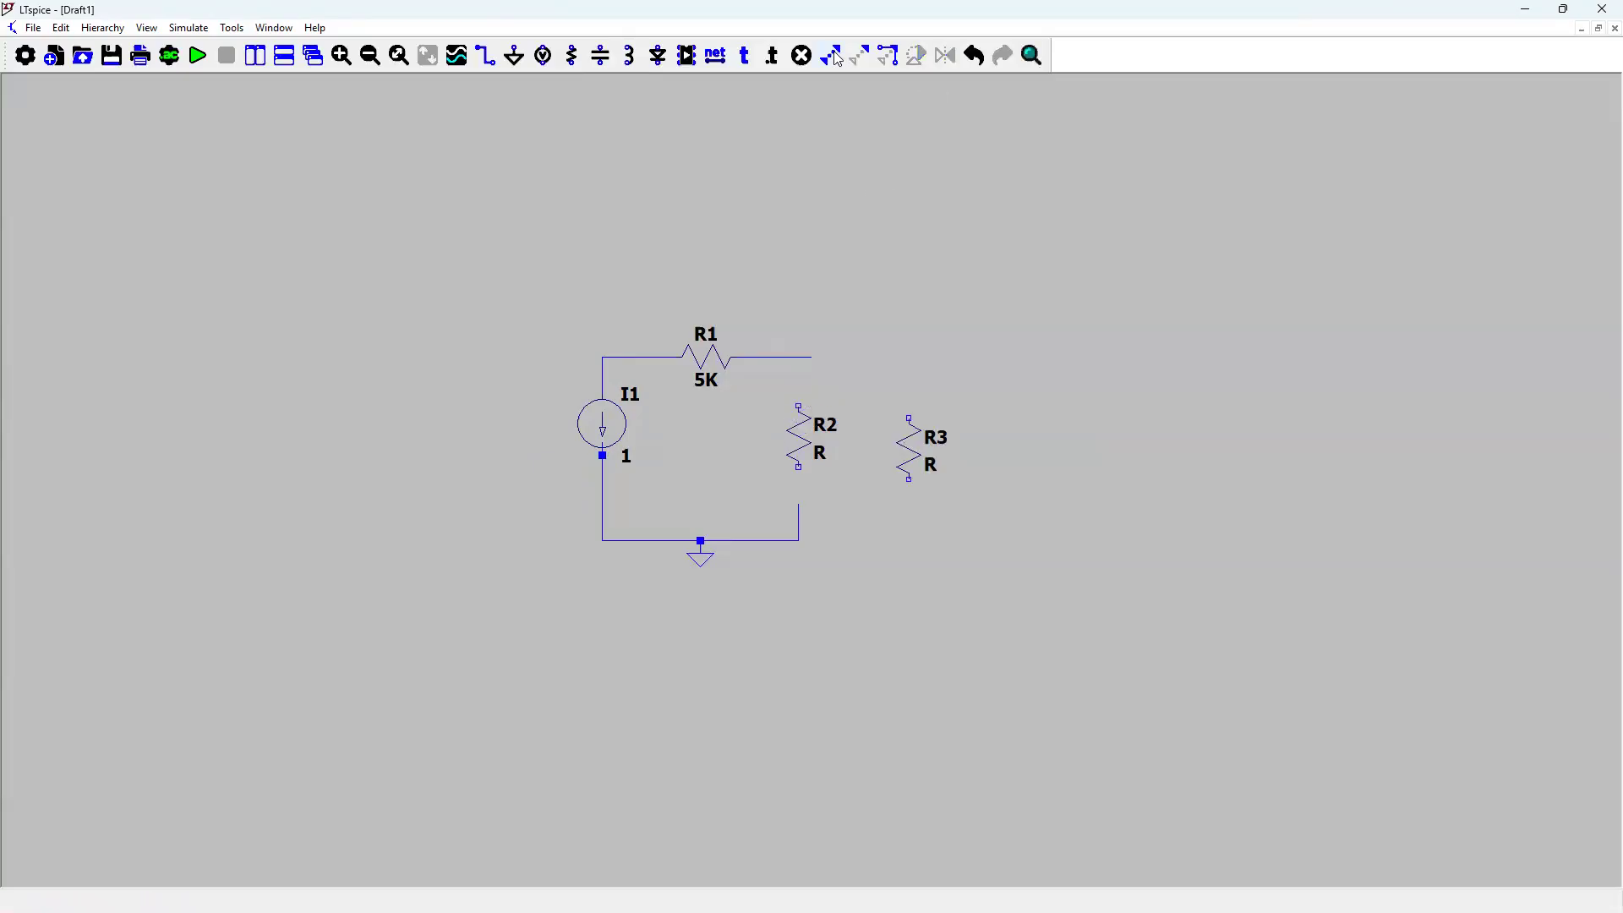
- Set the resistance of both R2 and R3 to 5K
right_click(822, 453)
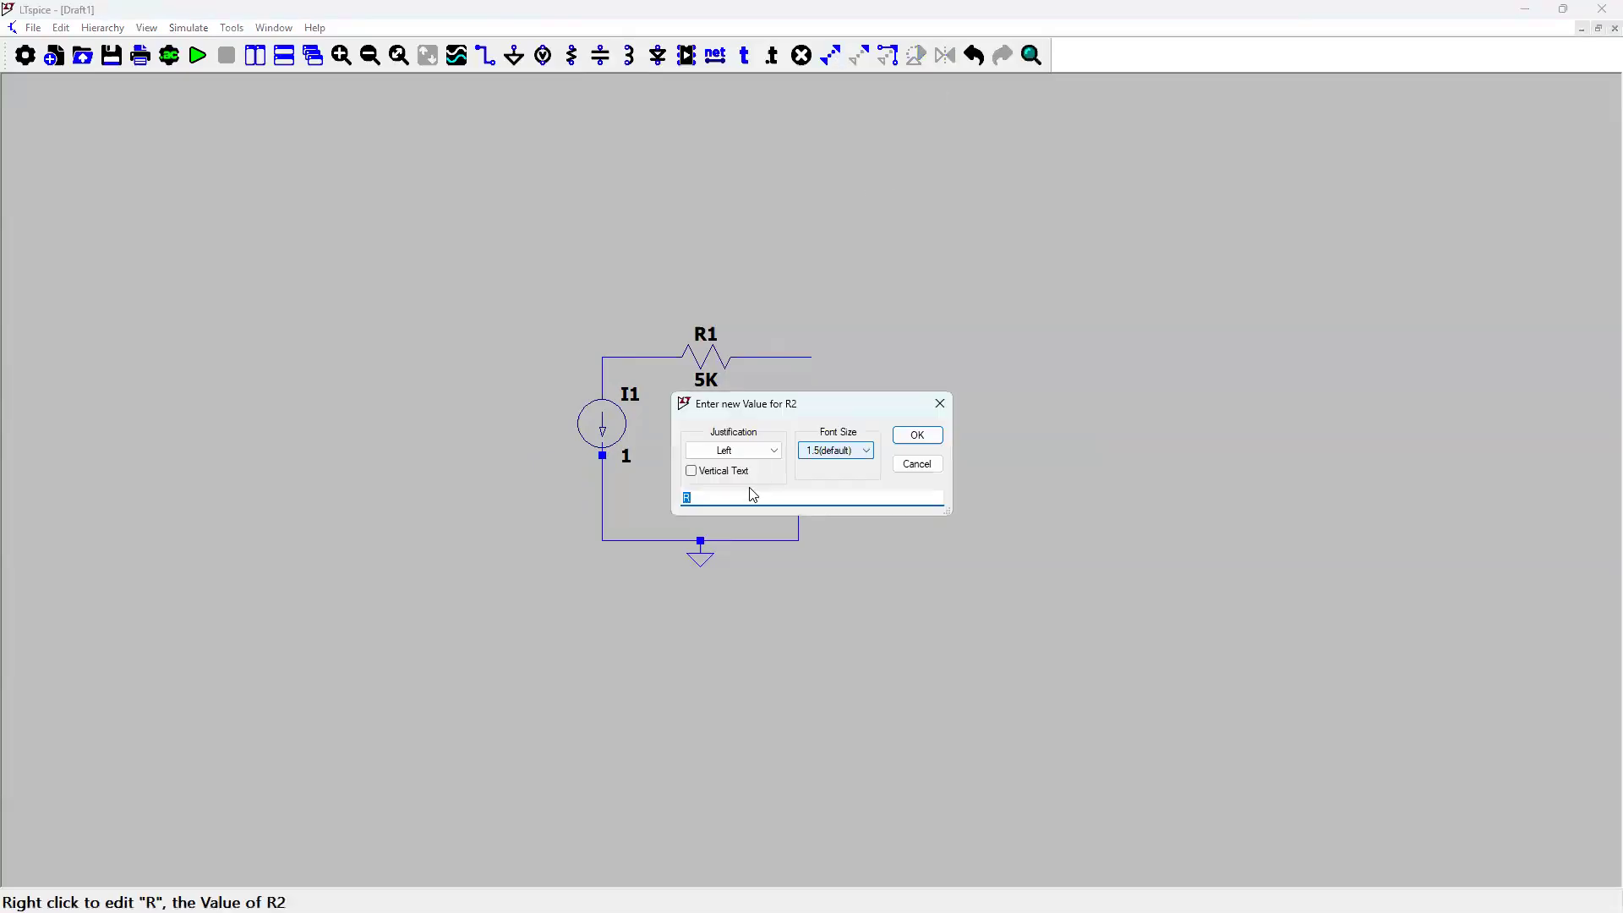
key("Escape")
right_click(800, 435)
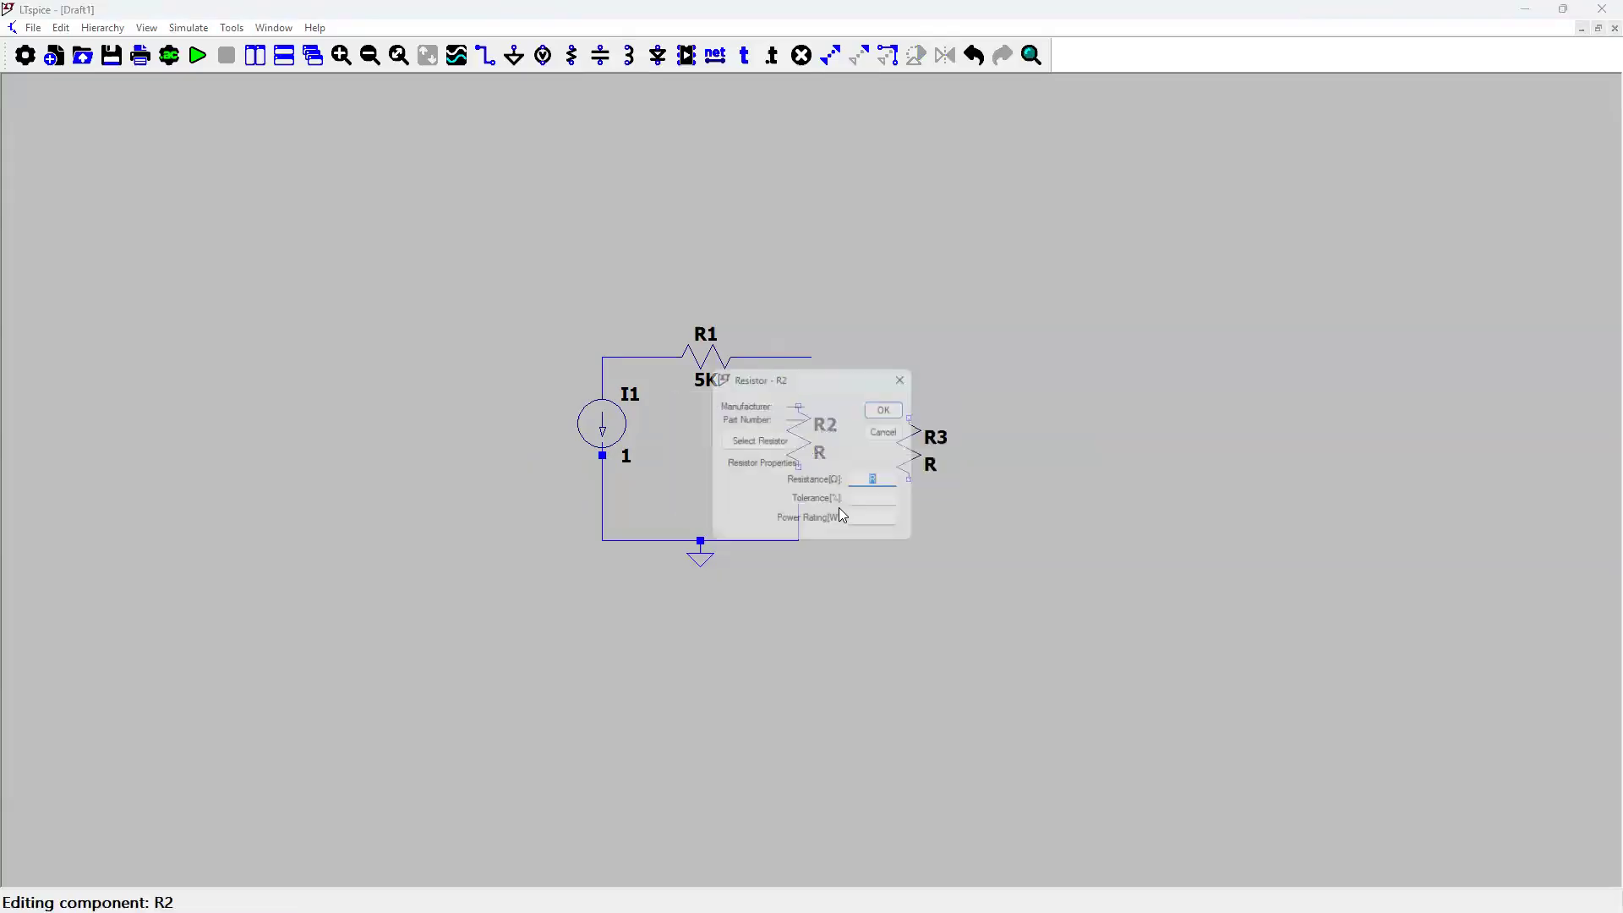
type("5K")
key("Escape")
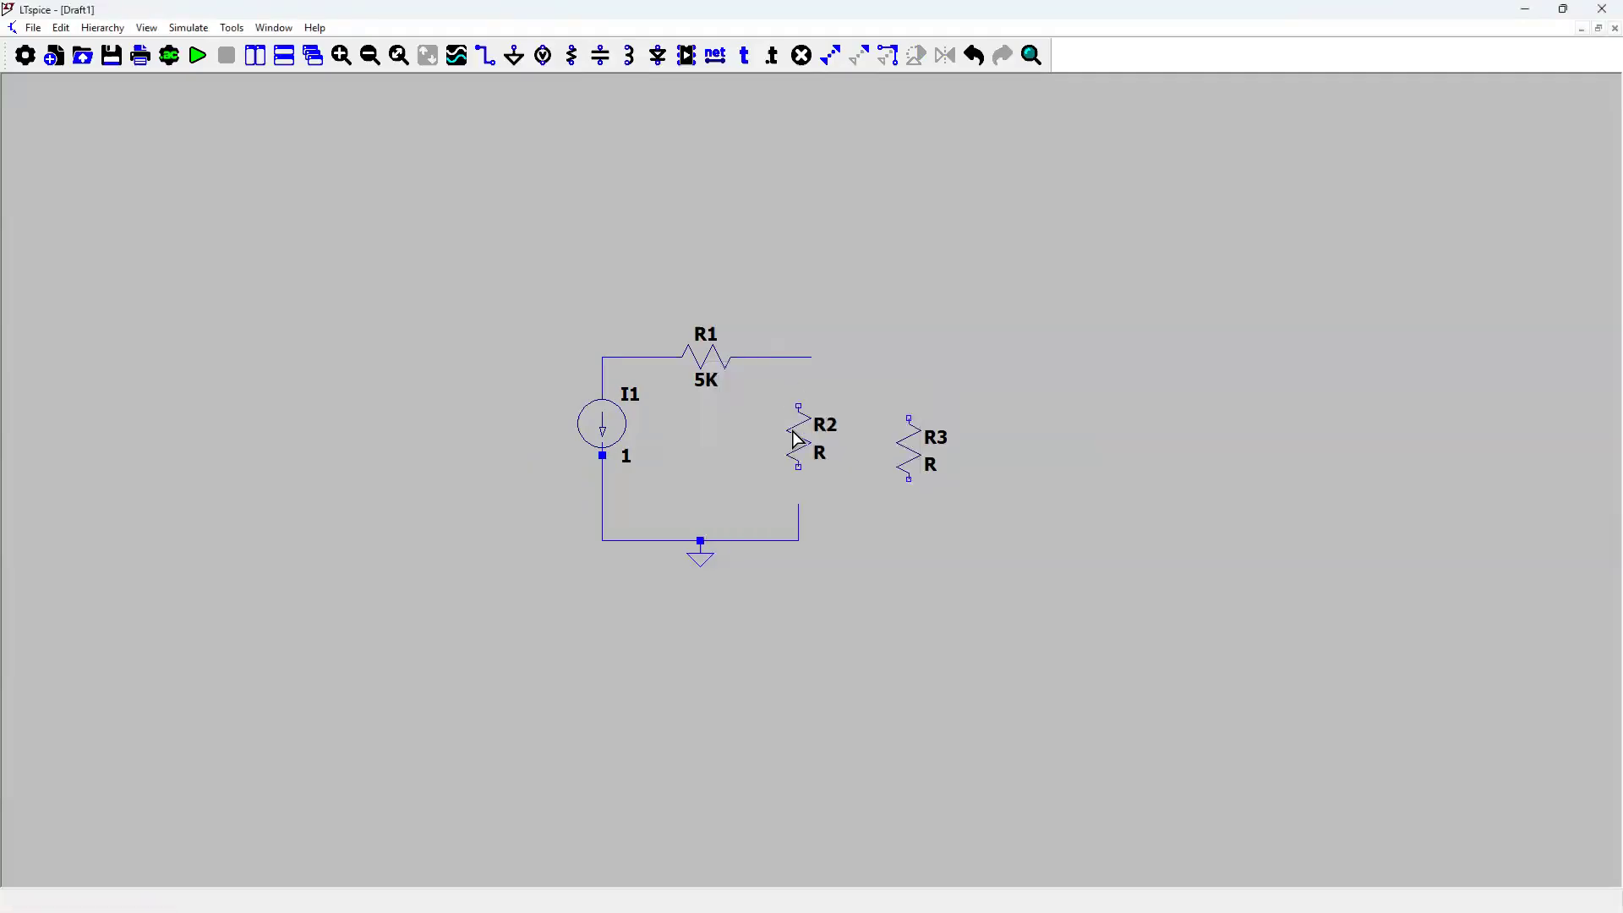
right_click(804, 438)
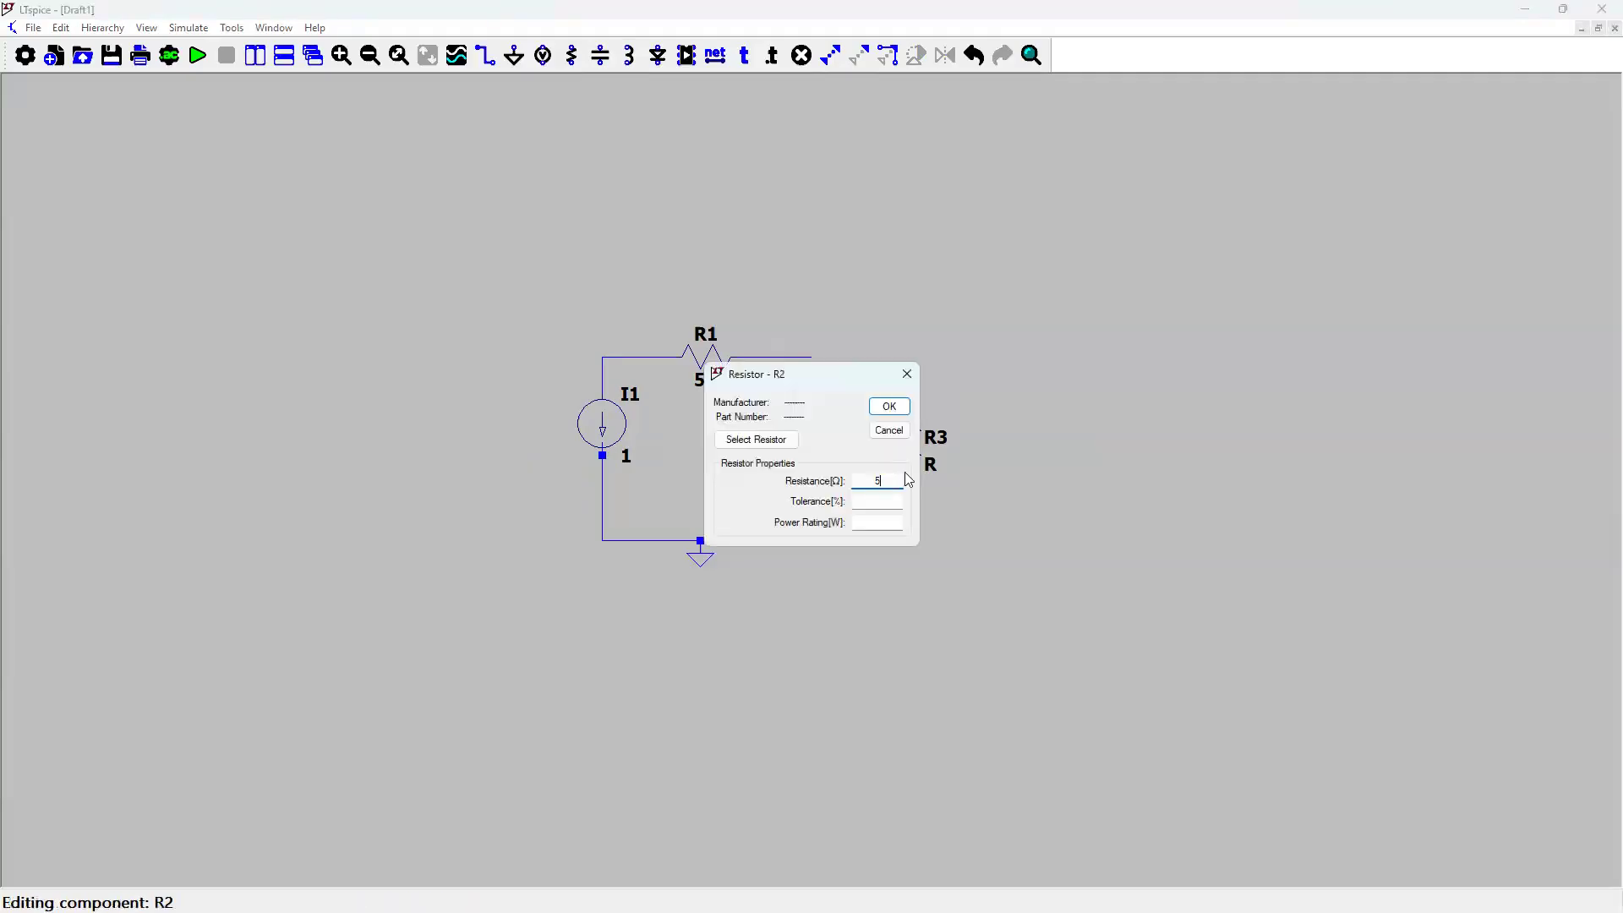
key("Return")
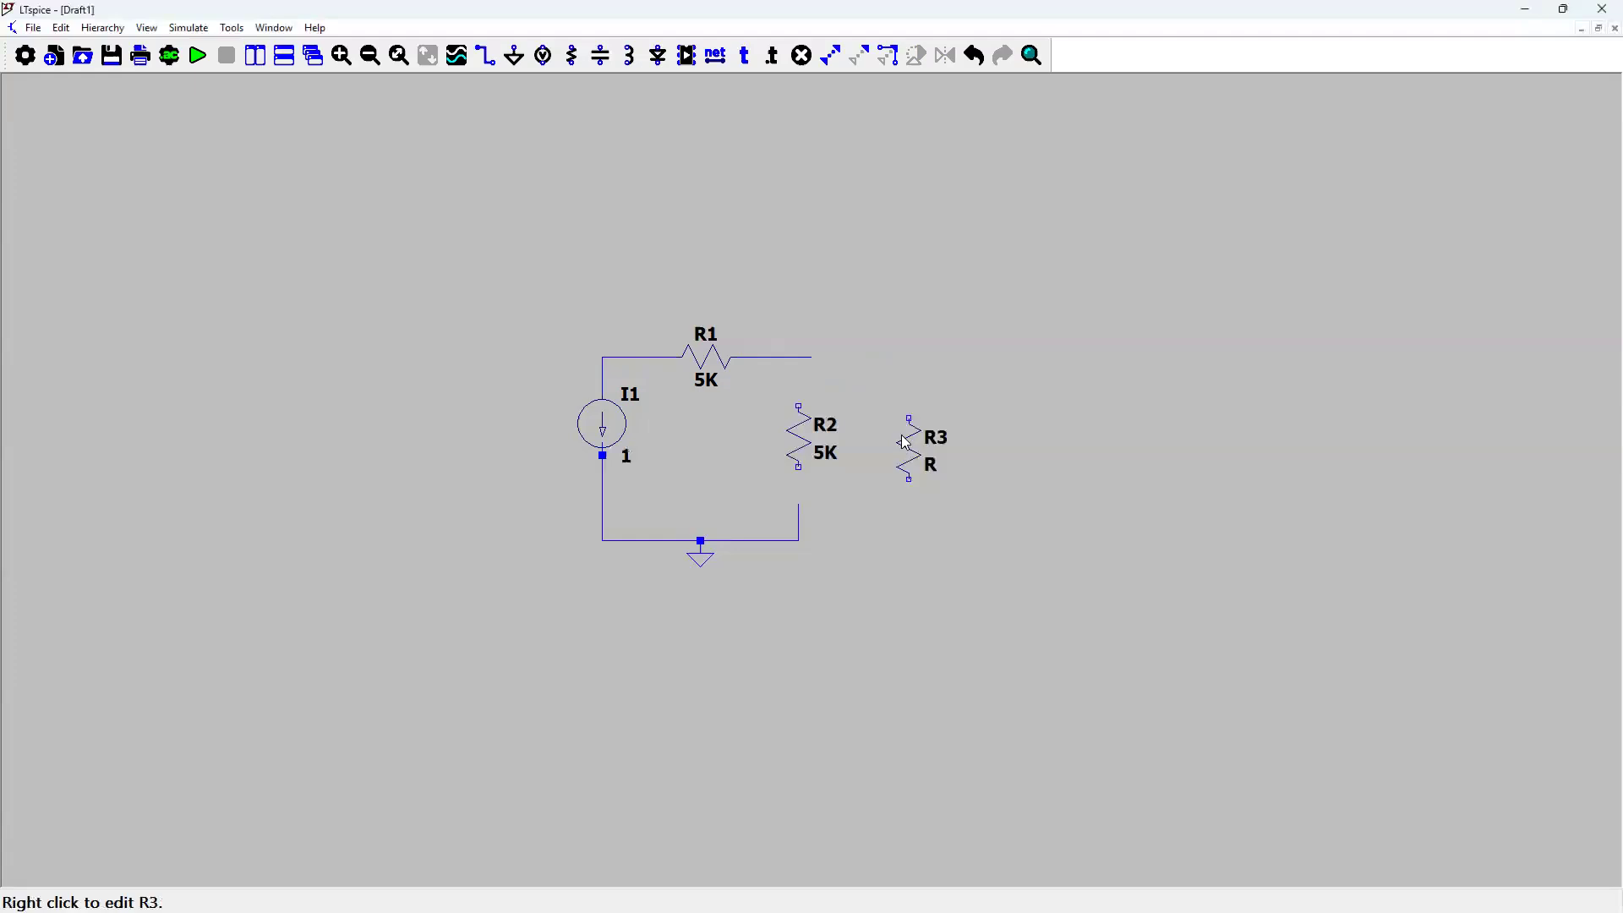
right_click(901, 434)
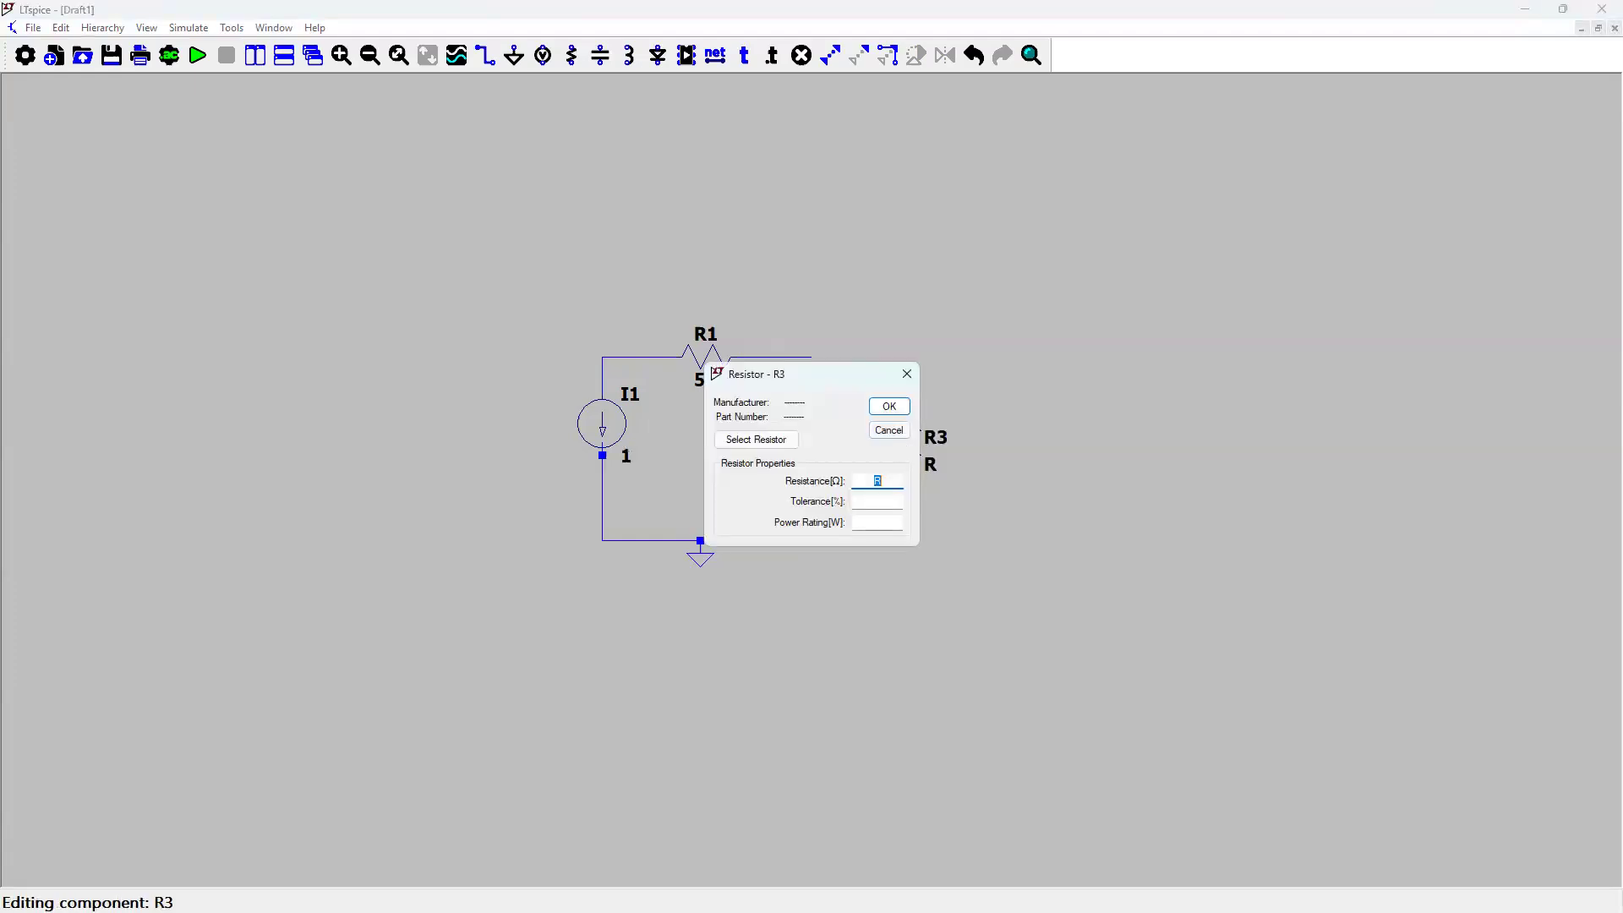
key("Return")
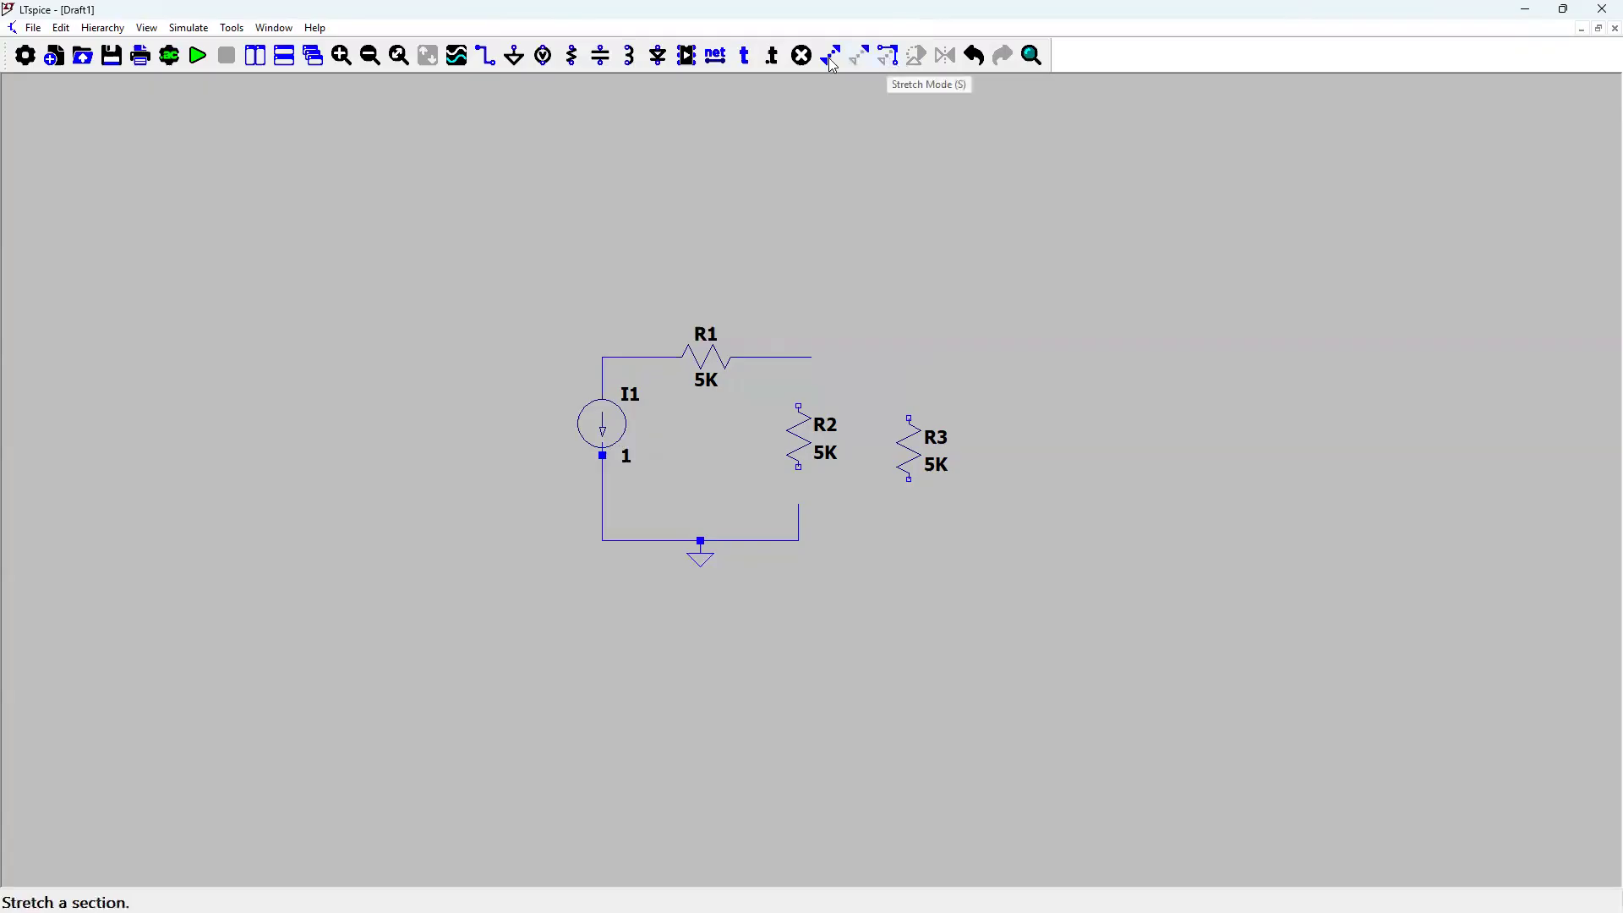
- Move the current source out of the loop and rotate it 180 degrees so its arrow points up
left_click(859, 58)
left_click_drag(636, 383, 559, 435)
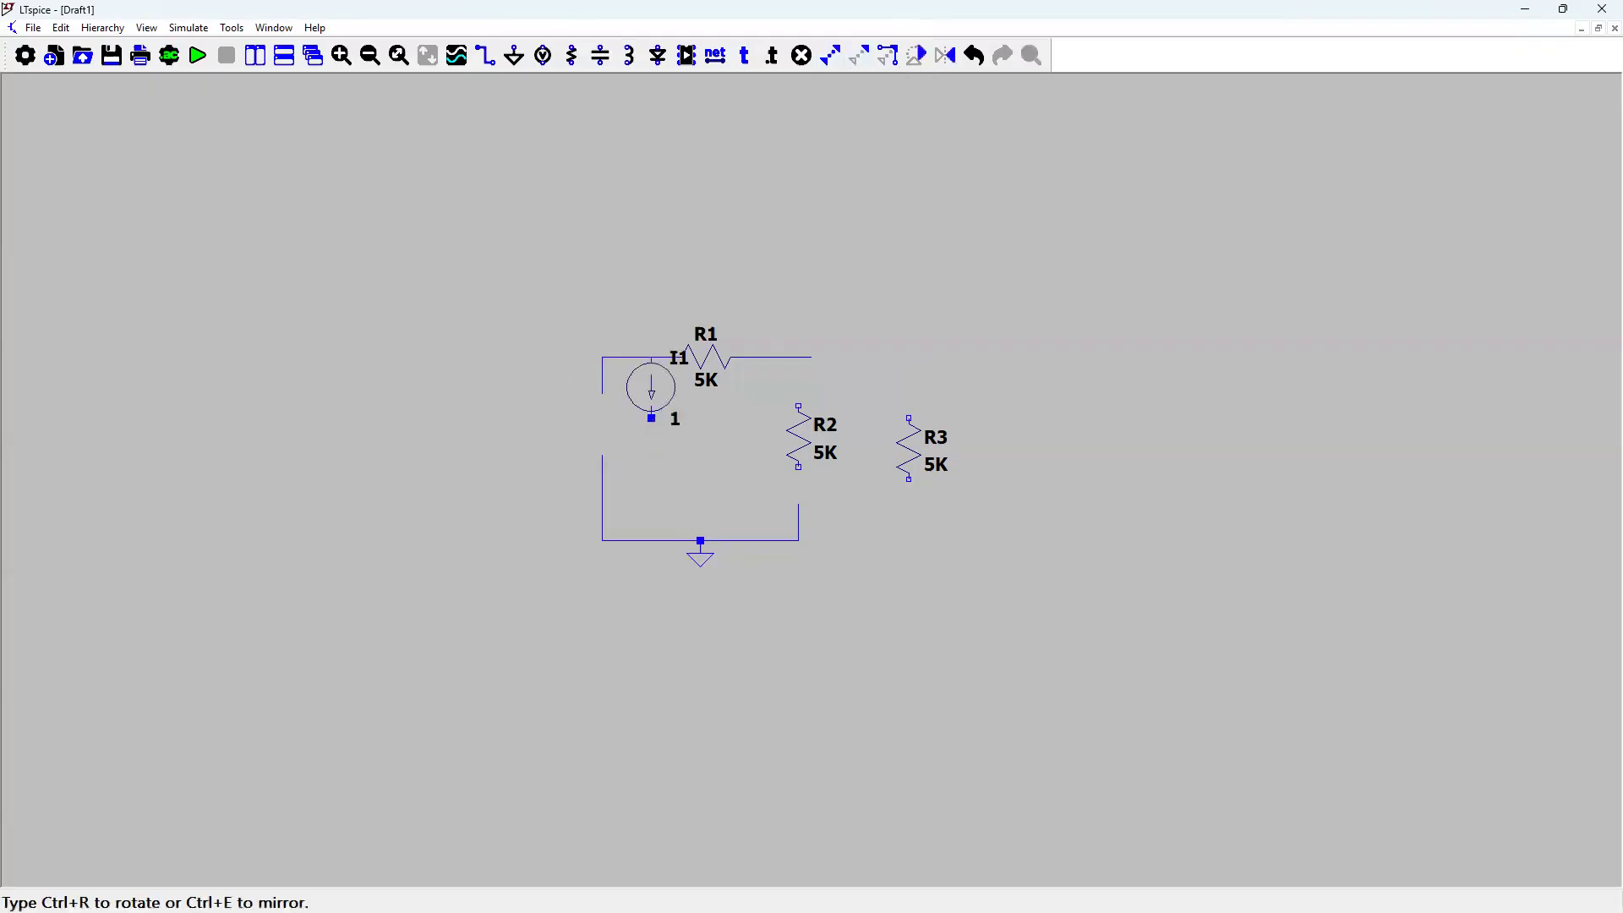
left_click(917, 54)
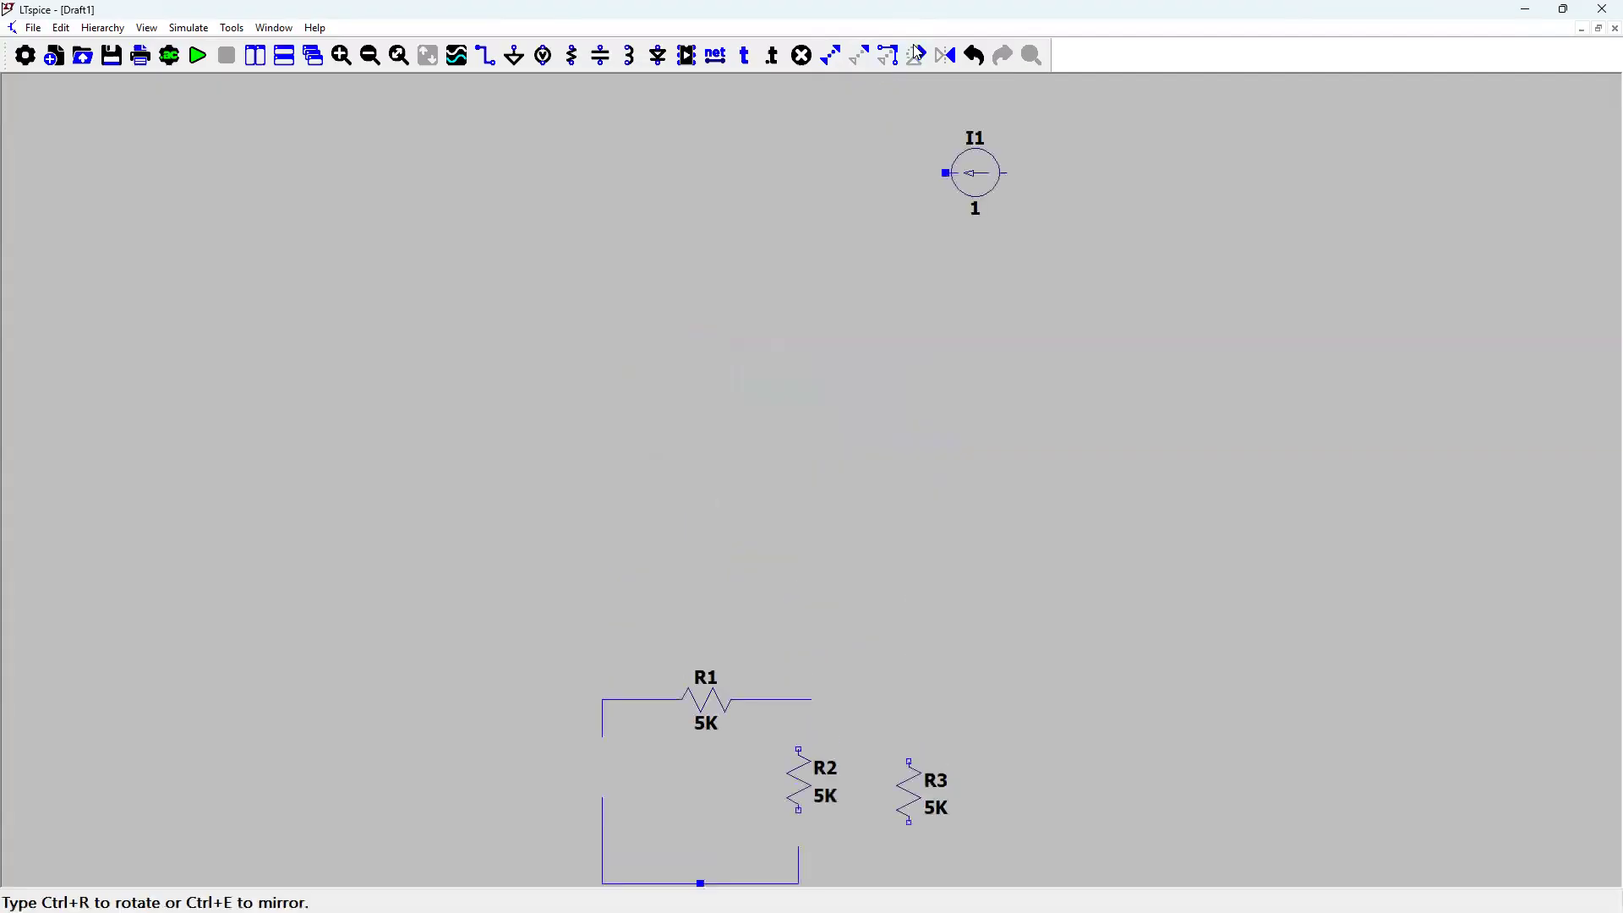
left_click(917, 53)
left_click(616, 703)
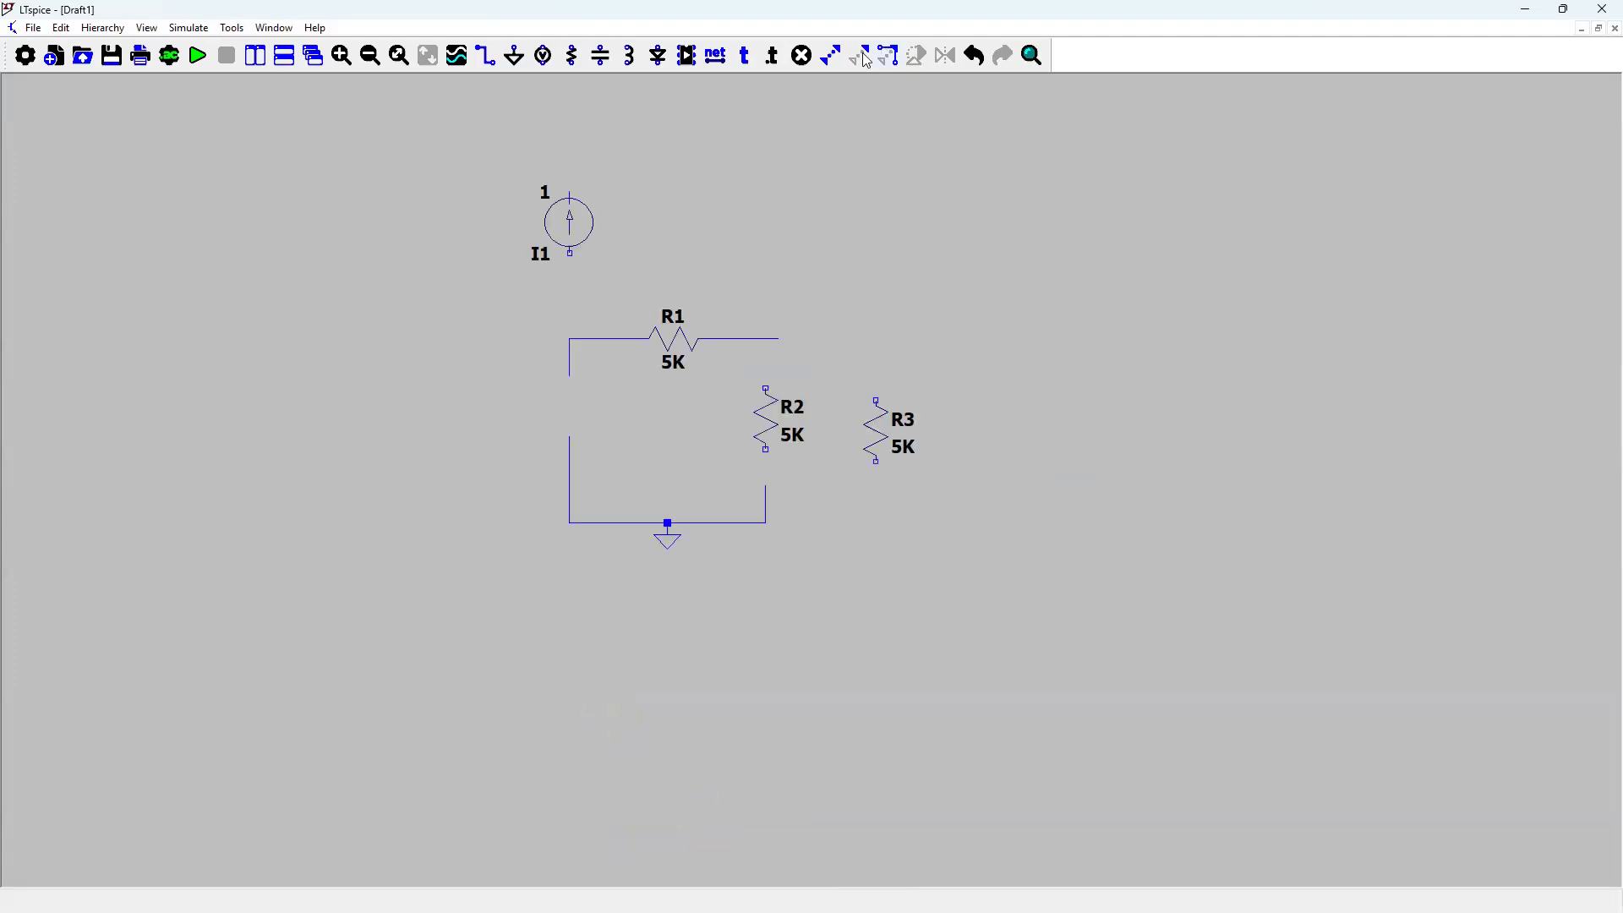
- Move the rotated current source back into the gap between R1's wire and the ground wire
left_click(867, 60)
left_click_drag(608, 176, 494, 274)
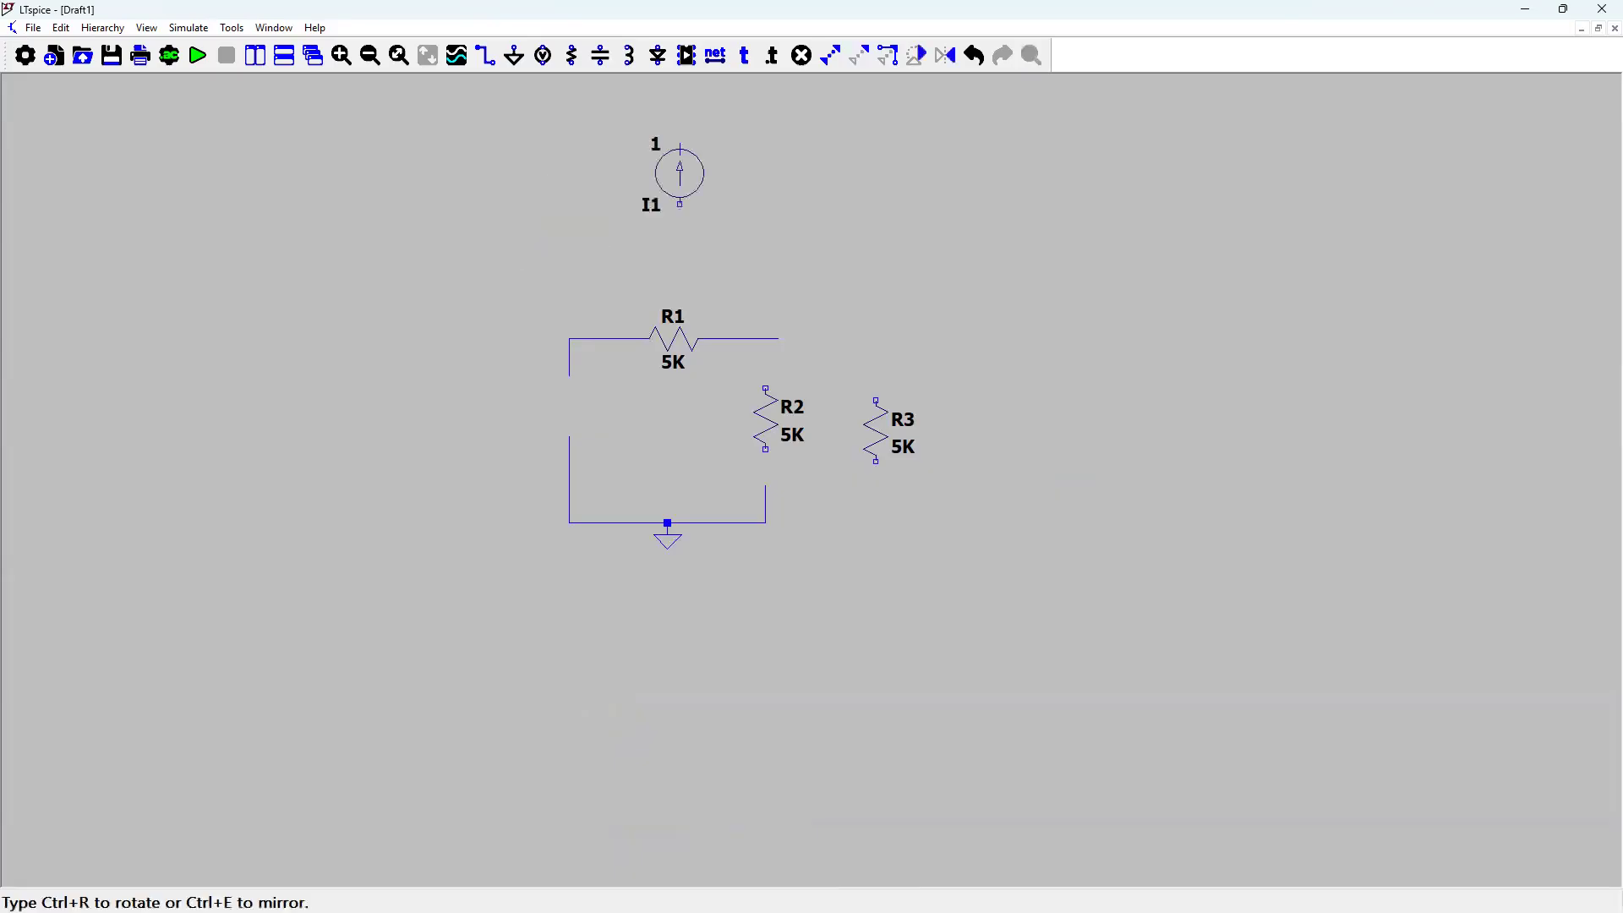
left_click(547, 420)
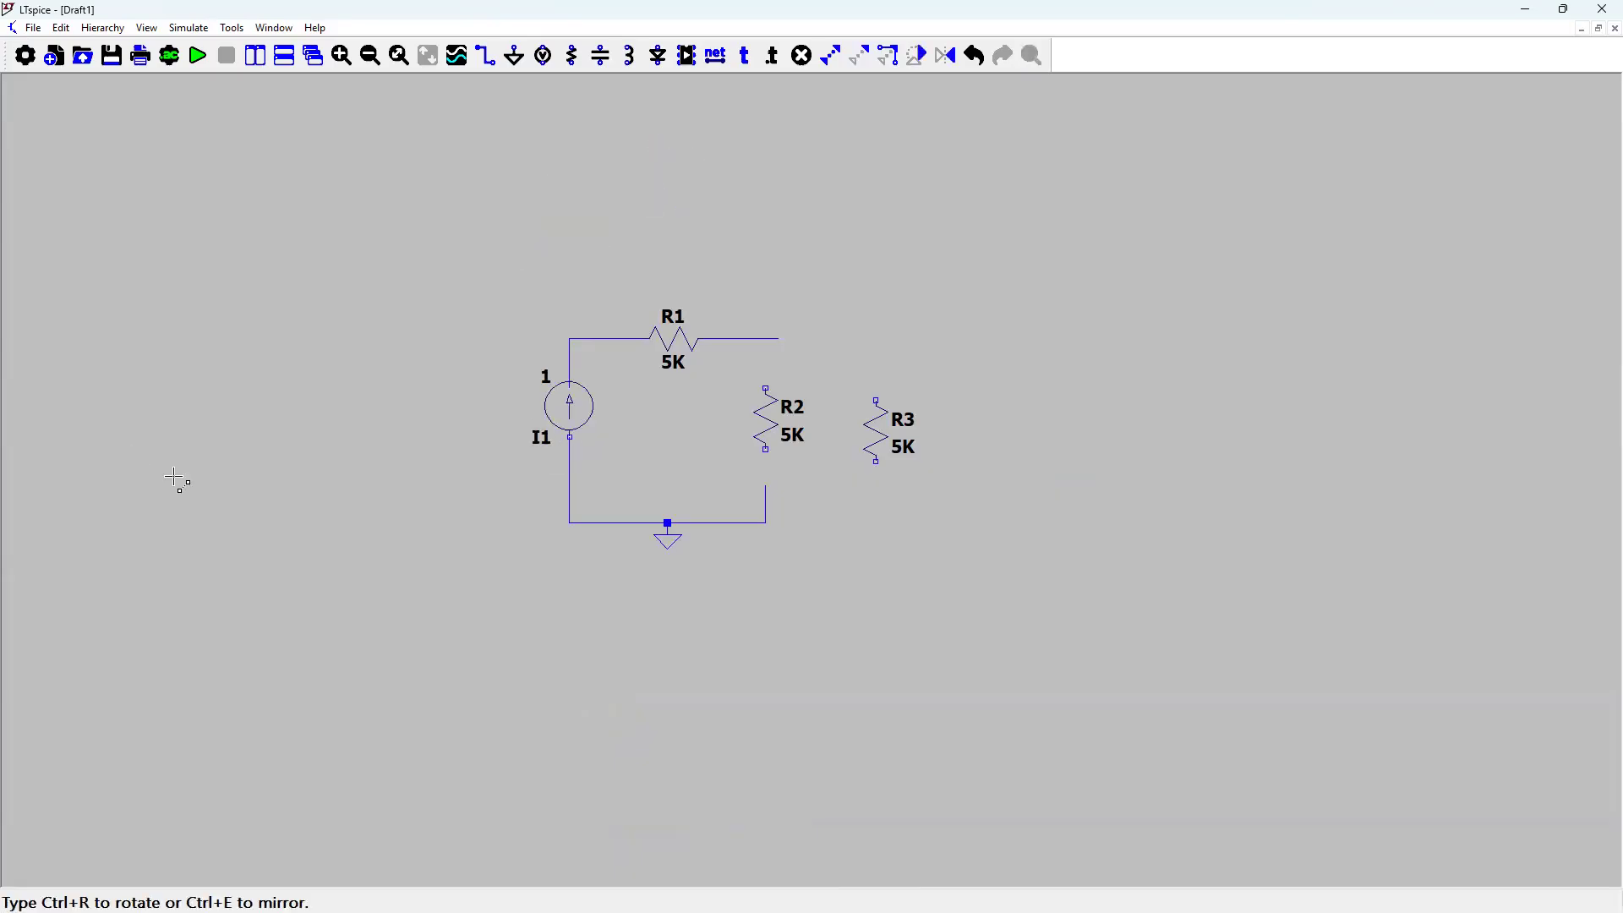
key("Escape")
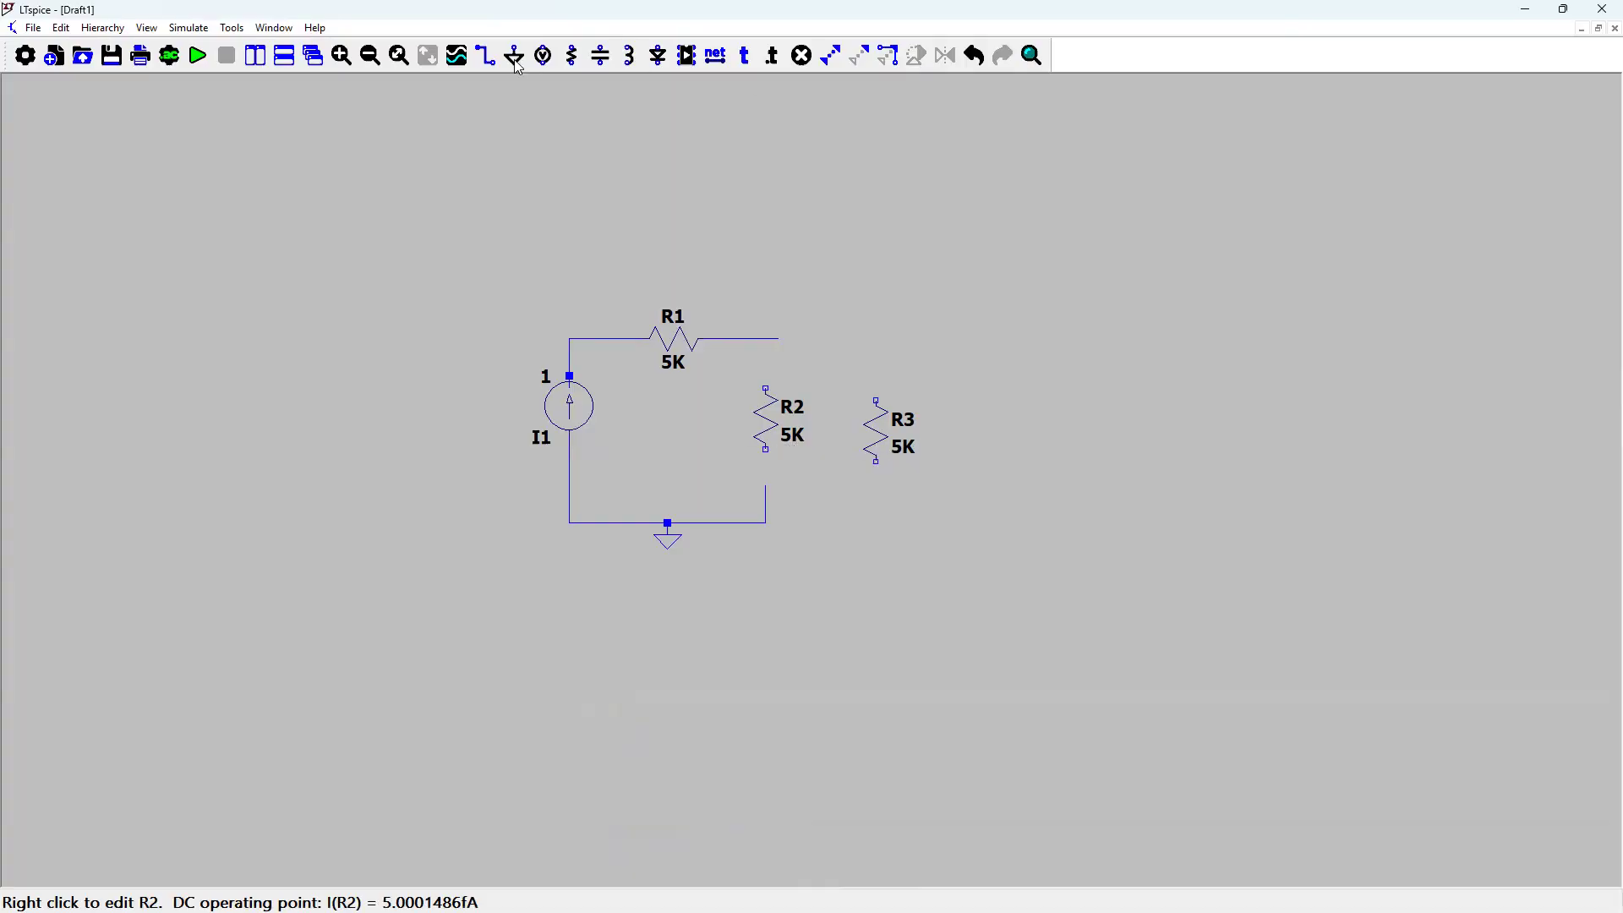
- Wire R2's upper end to R1's output wire and its lower end to the ground wire
left_click(485, 55)
left_click(766, 388)
left_click(766, 338)
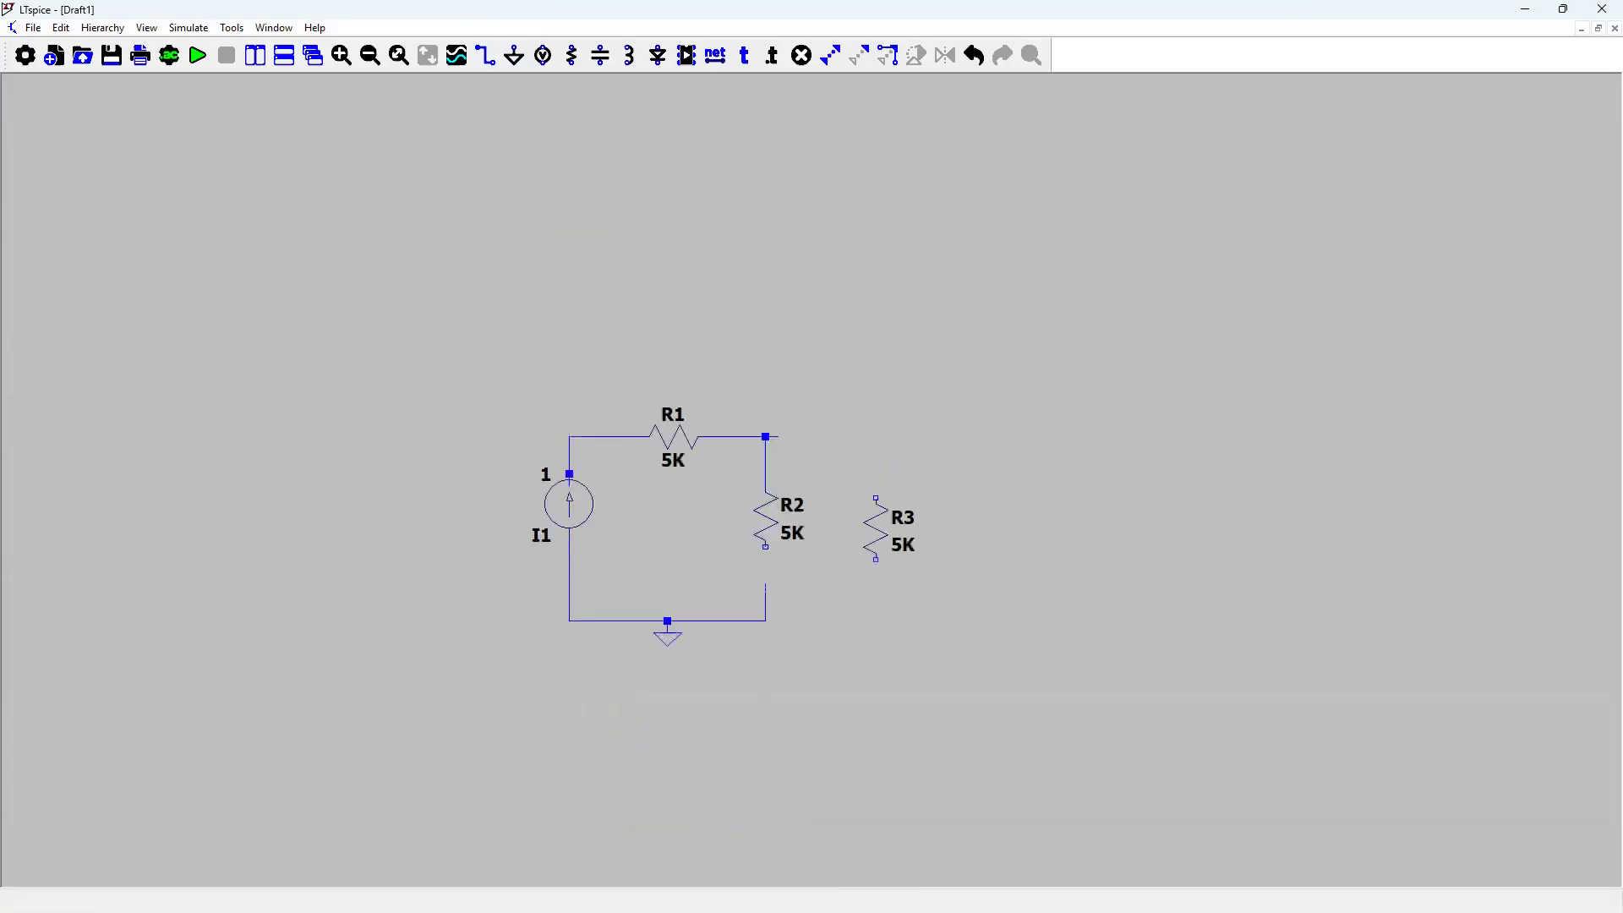
key("Escape")
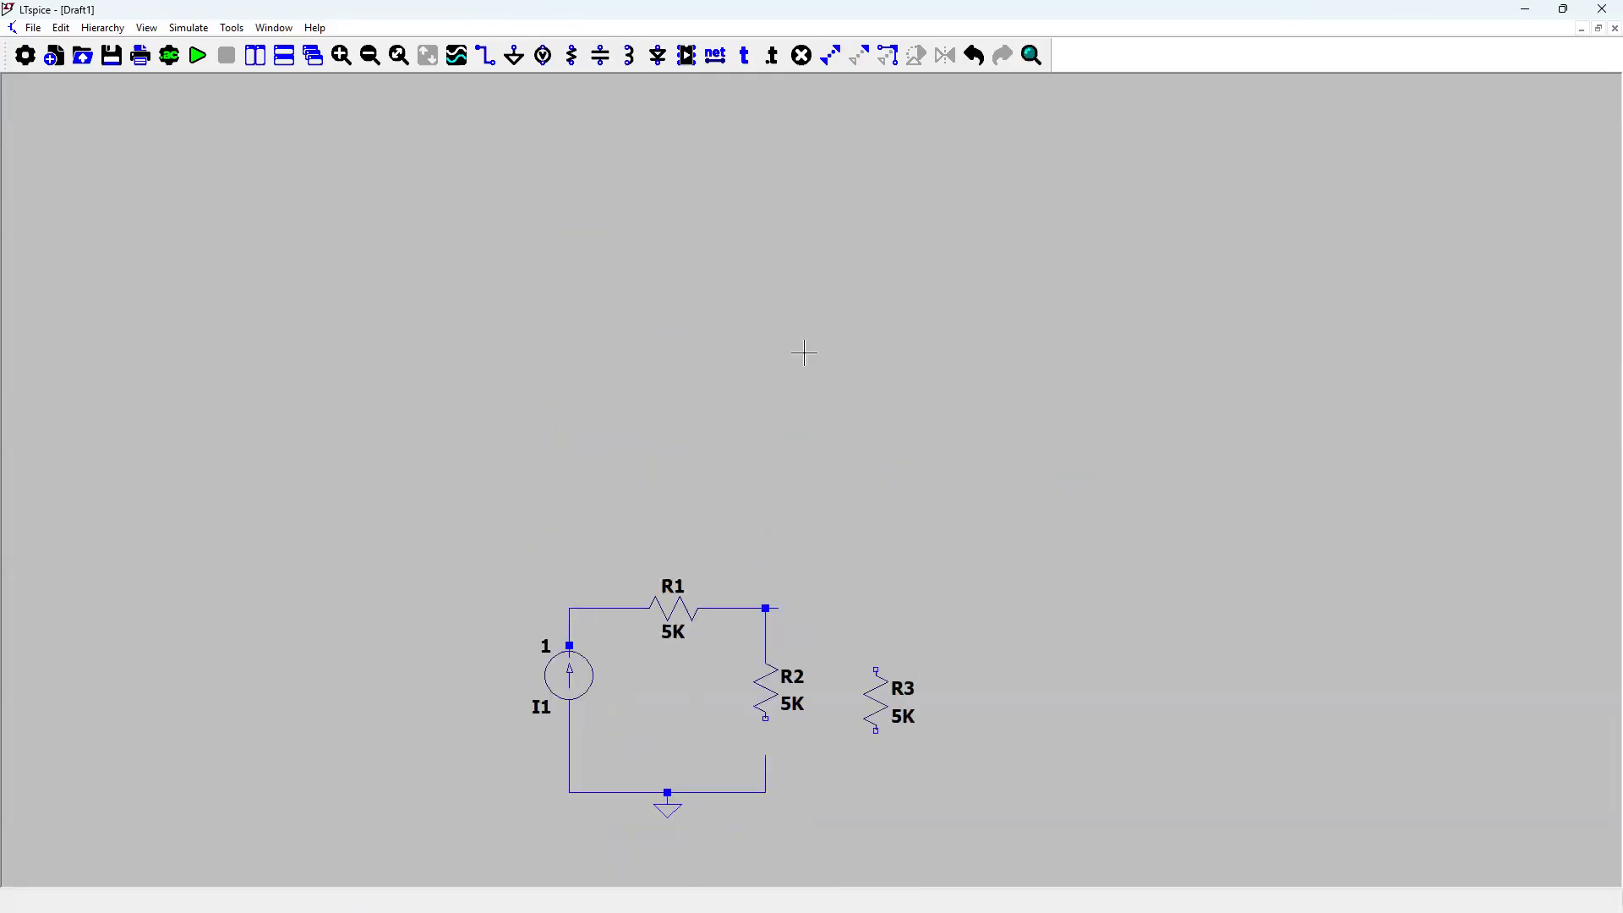
left_click_drag(841, 692, 804, 352)
left_click(486, 55)
left_click(729, 379)
left_click(729, 452)
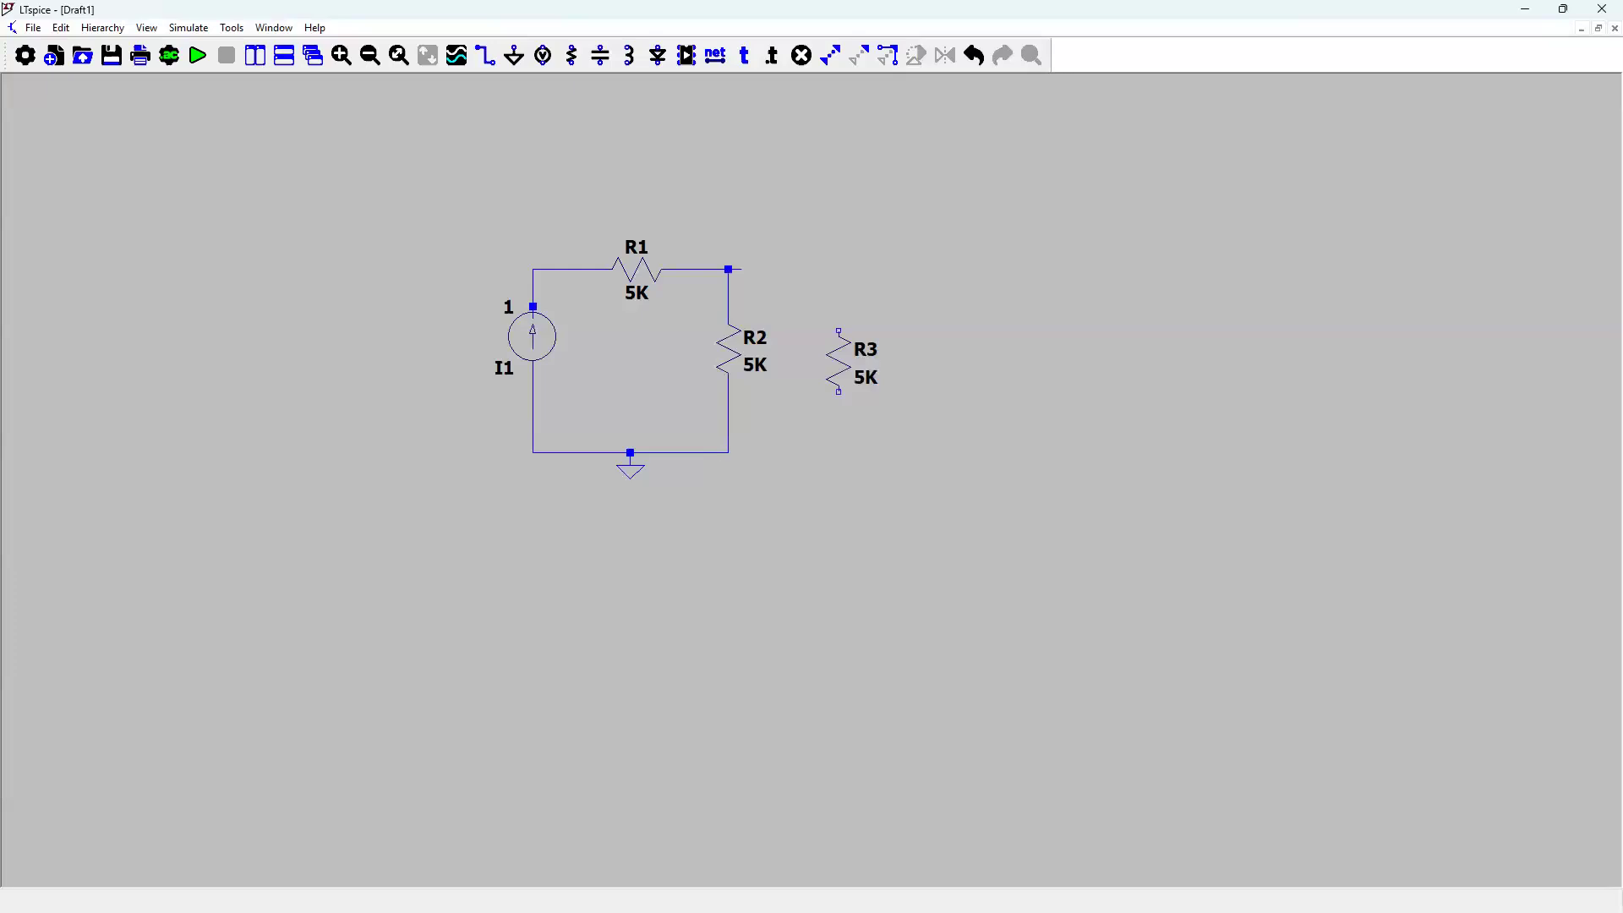
- Wire R3 in parallel with R2, joining its lower end to the ground wire and its upper end to the R1–R2 junction
key("Escape")
left_click(485, 60)
left_click(728, 599)
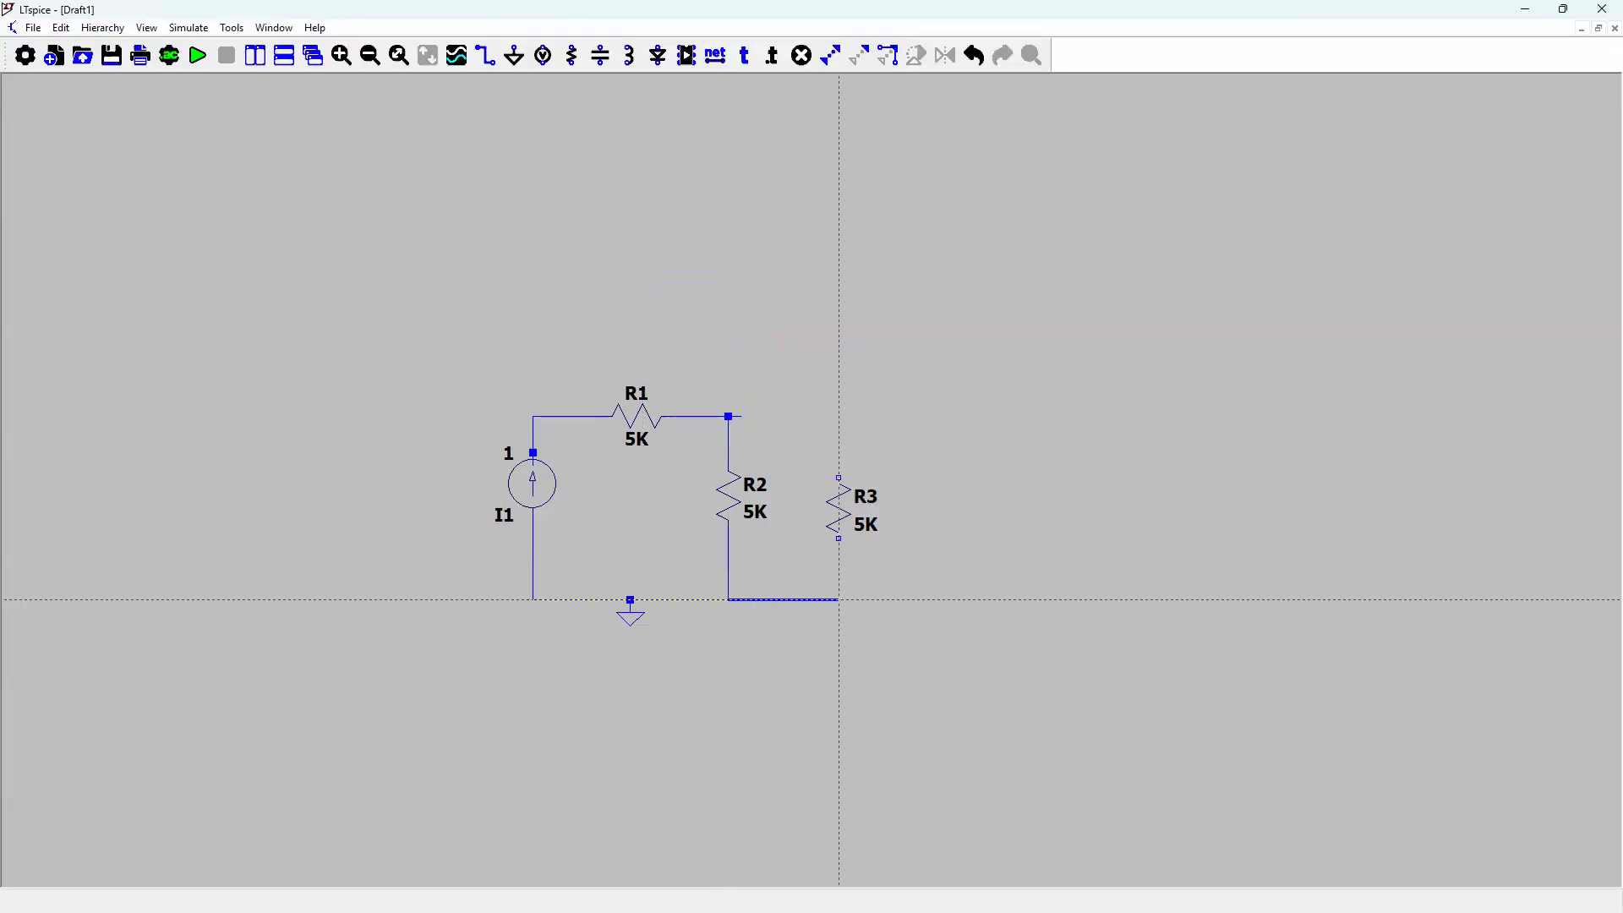
left_click(839, 599)
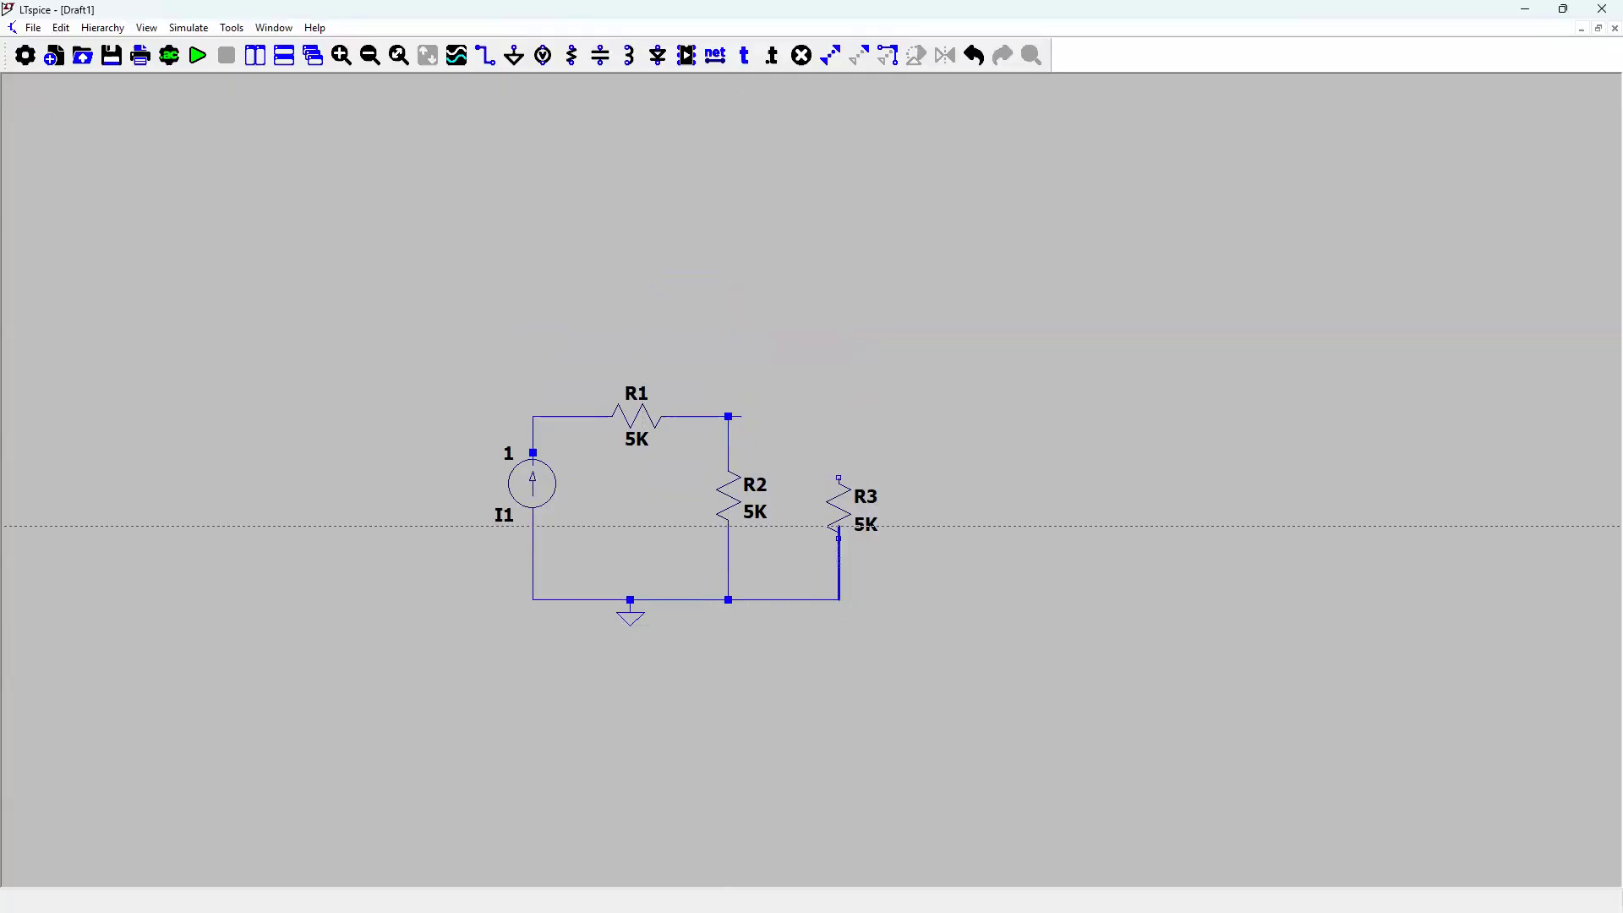
left_click(827, 416)
left_click(728, 416)
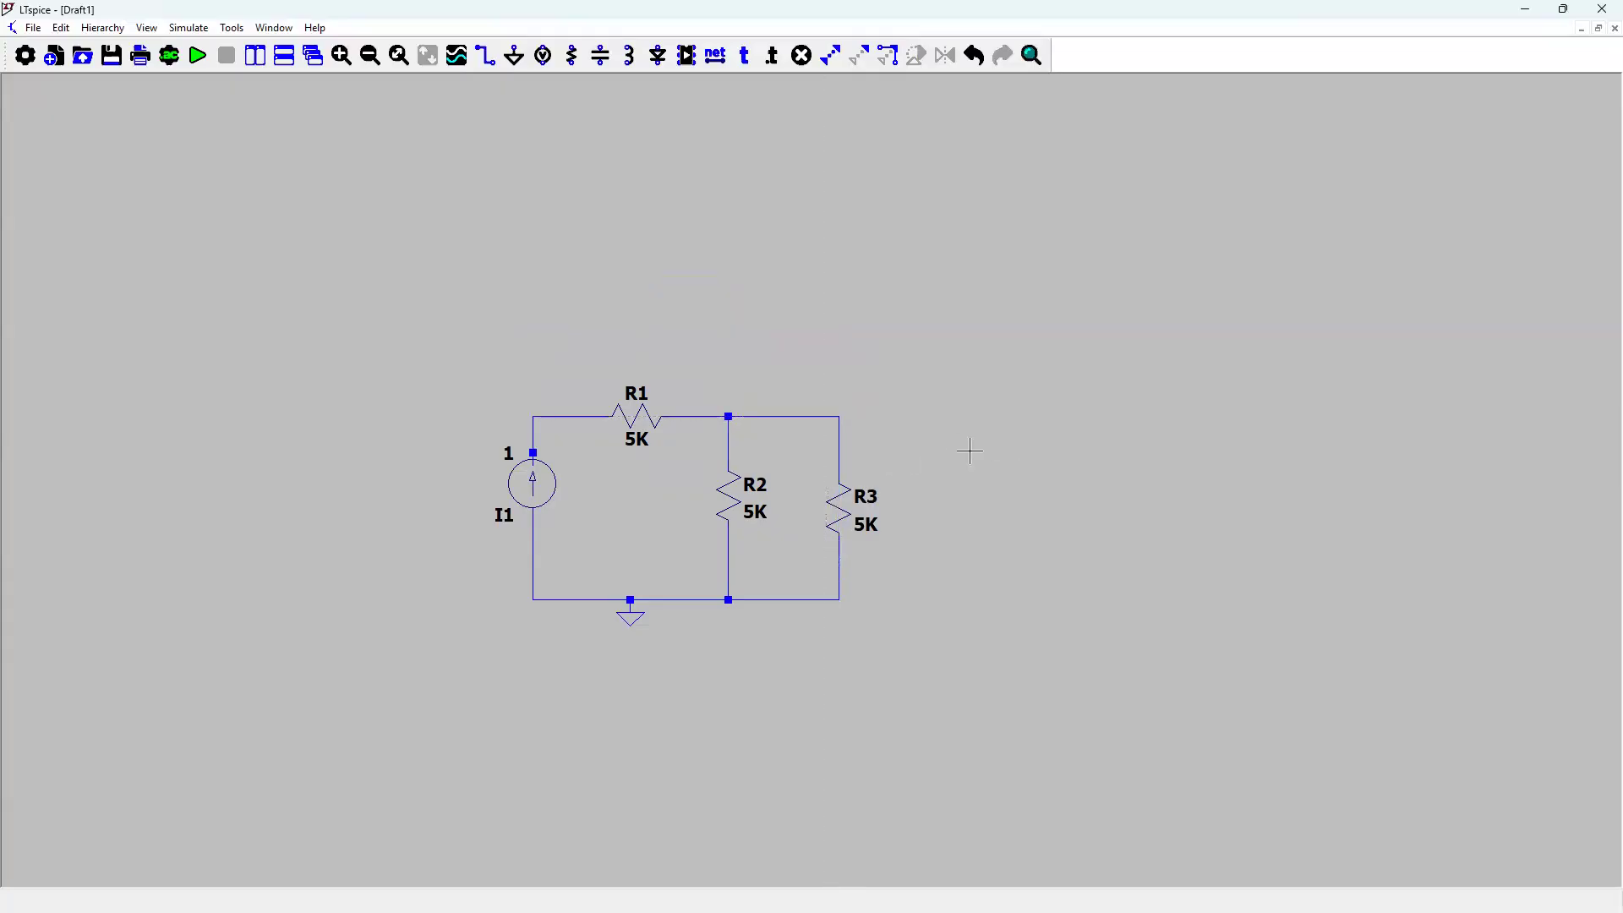
- Configure a DC operating point analysis, place its .op directive below R3, and run the simulation
left_click_drag(607, 342, 640, 163)
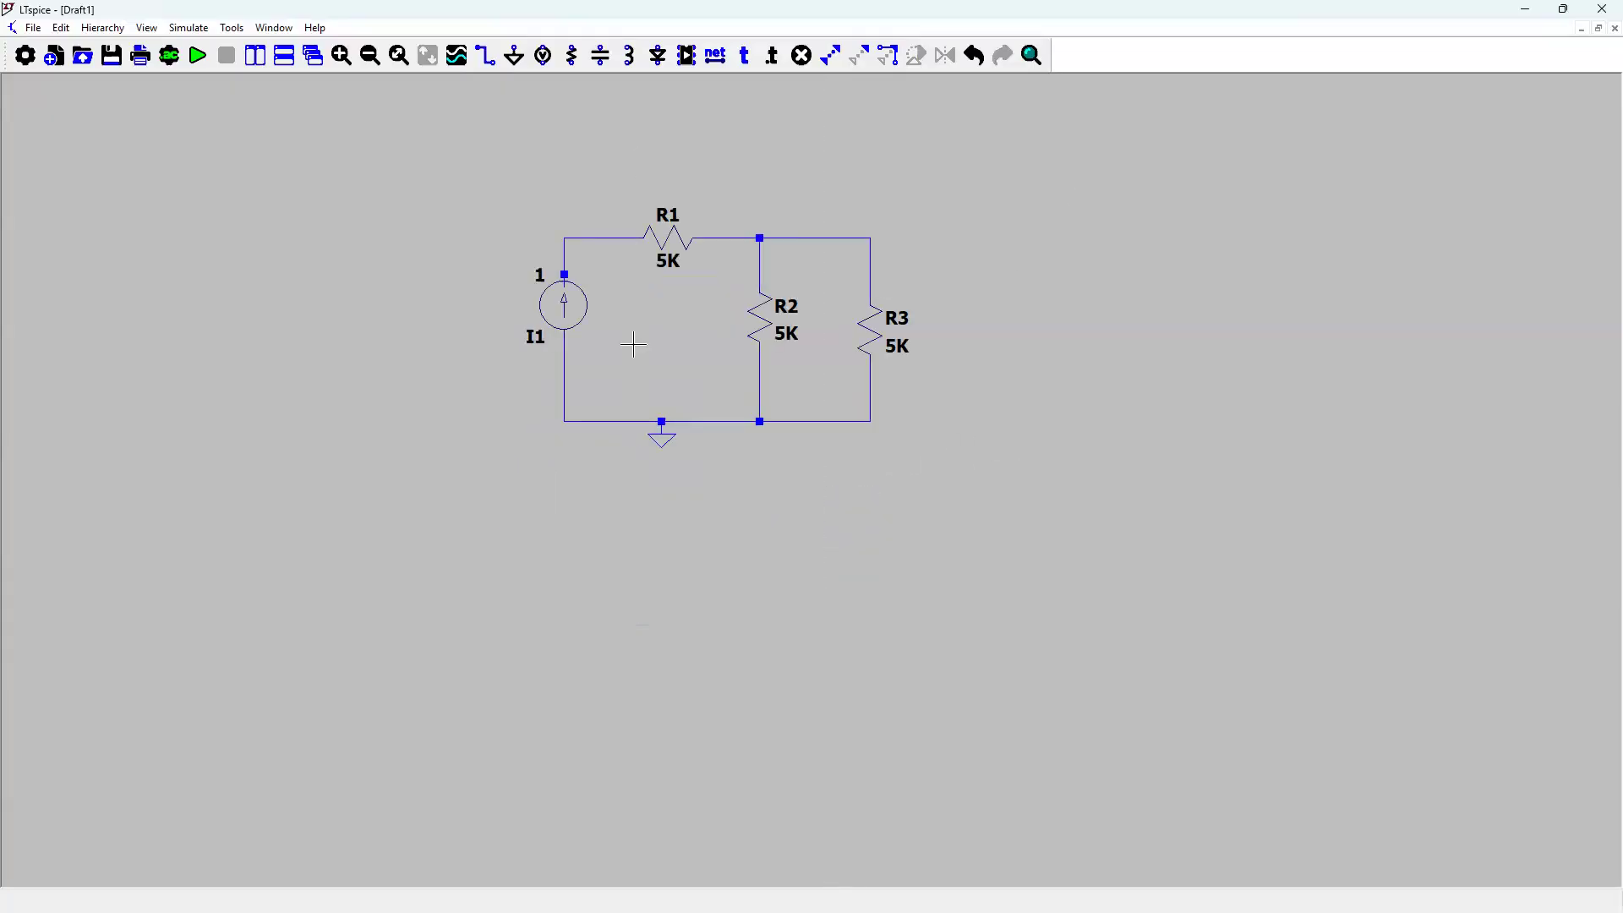
left_click(179, 56)
left_click(871, 347)
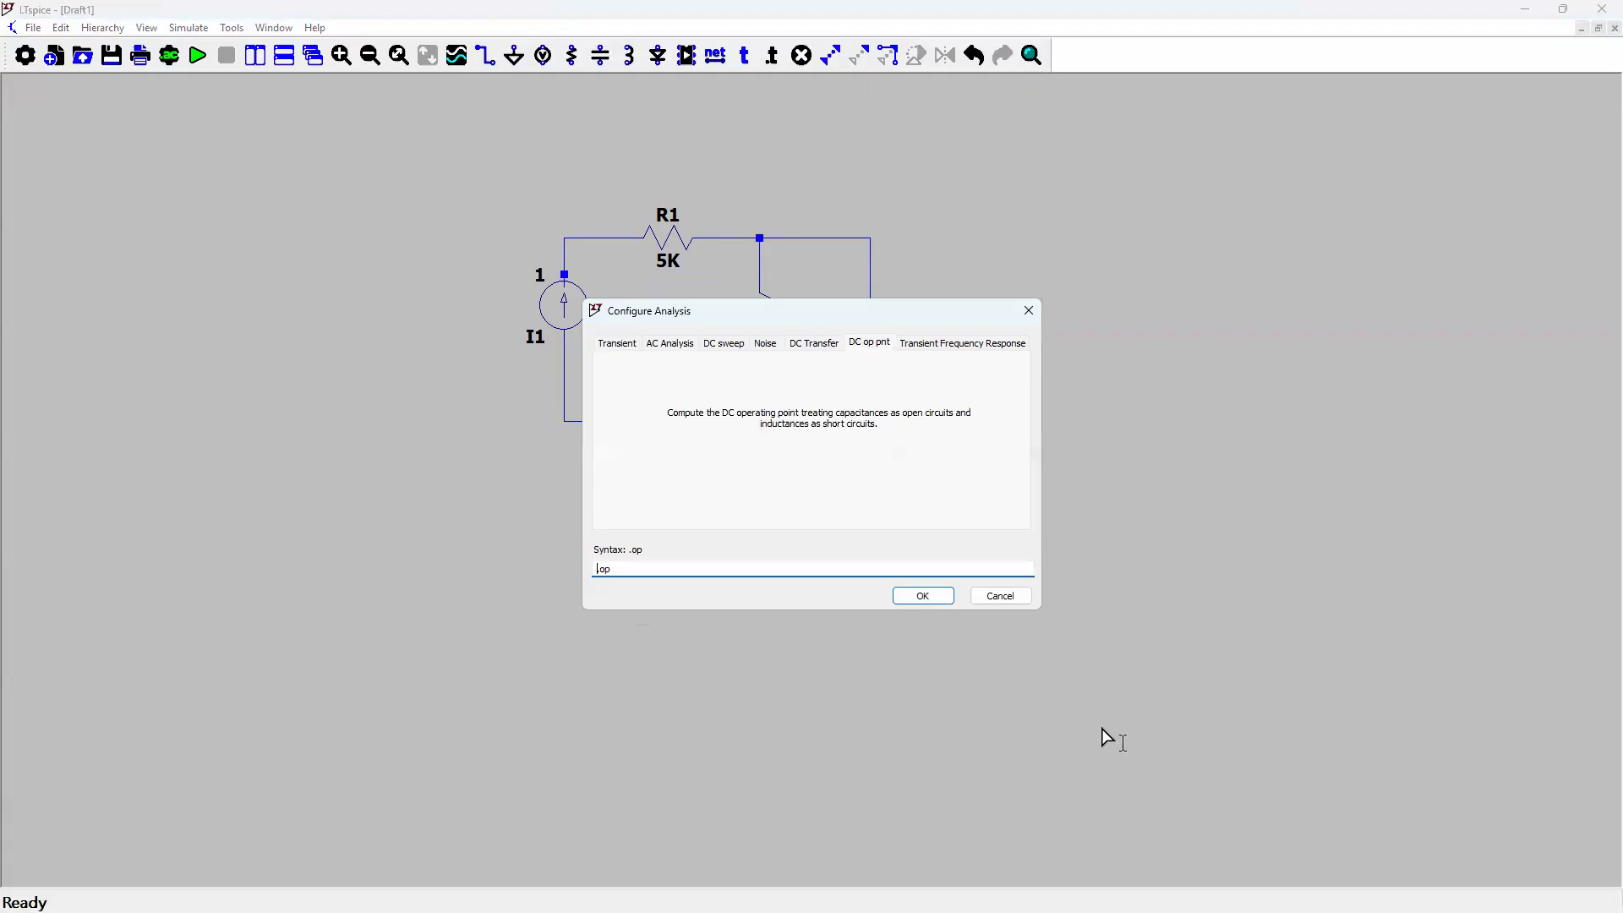
key("Return")
left_click(974, 456)
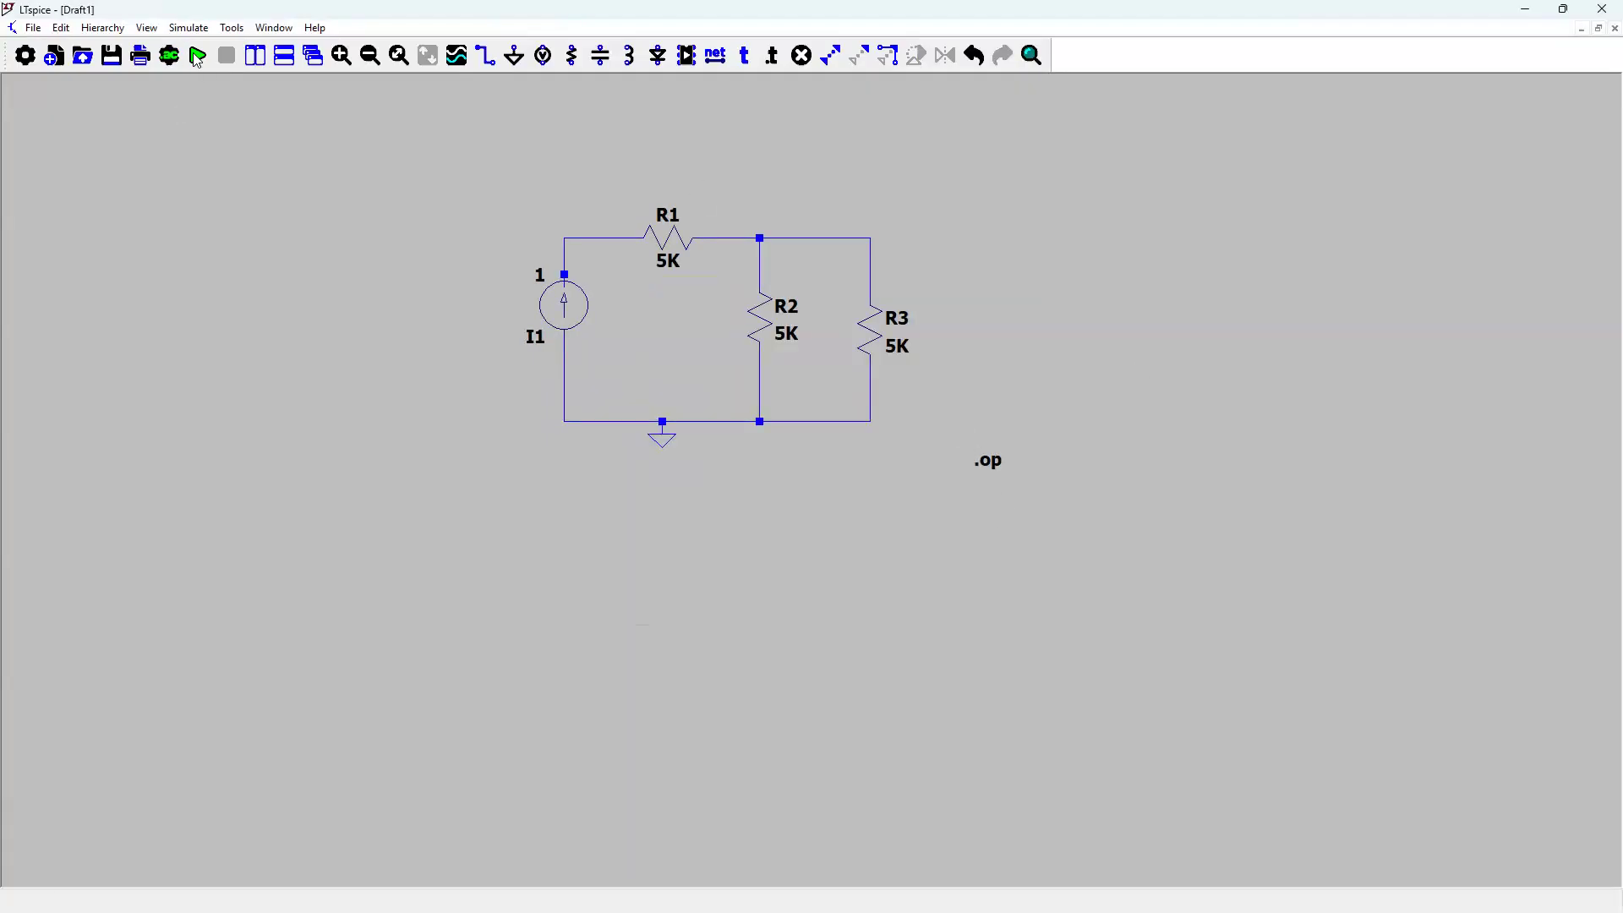
left_click(198, 57)
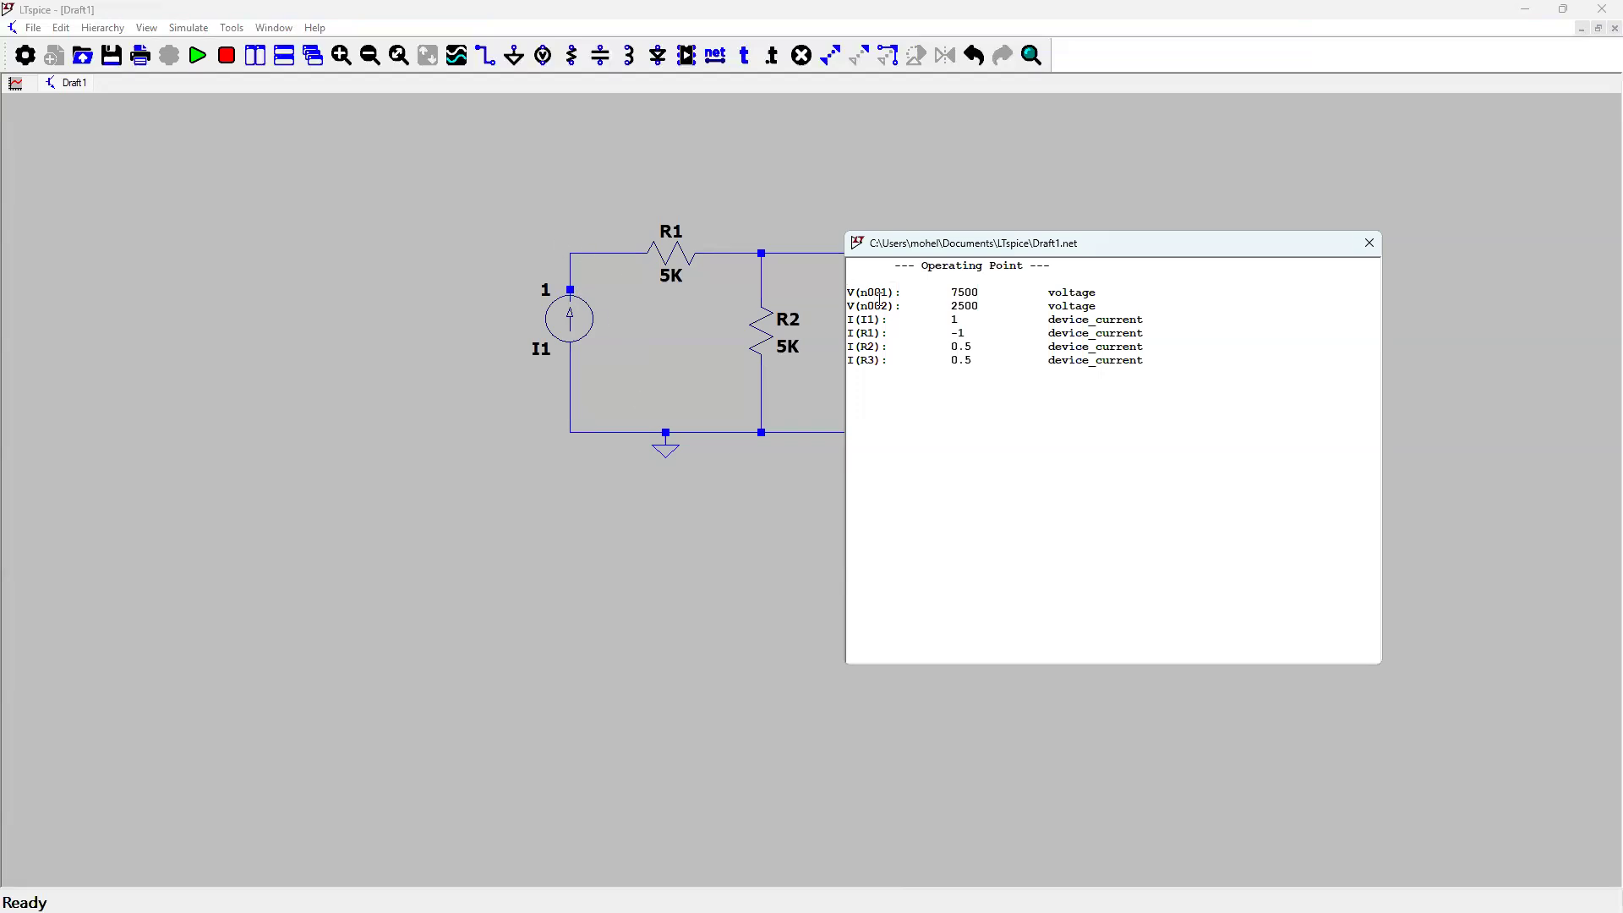
- Close the operating point results and place .op data labels on the I1–R1 node and the R2–R3 upper node
left_click(572, 237)
right_click(572, 238)
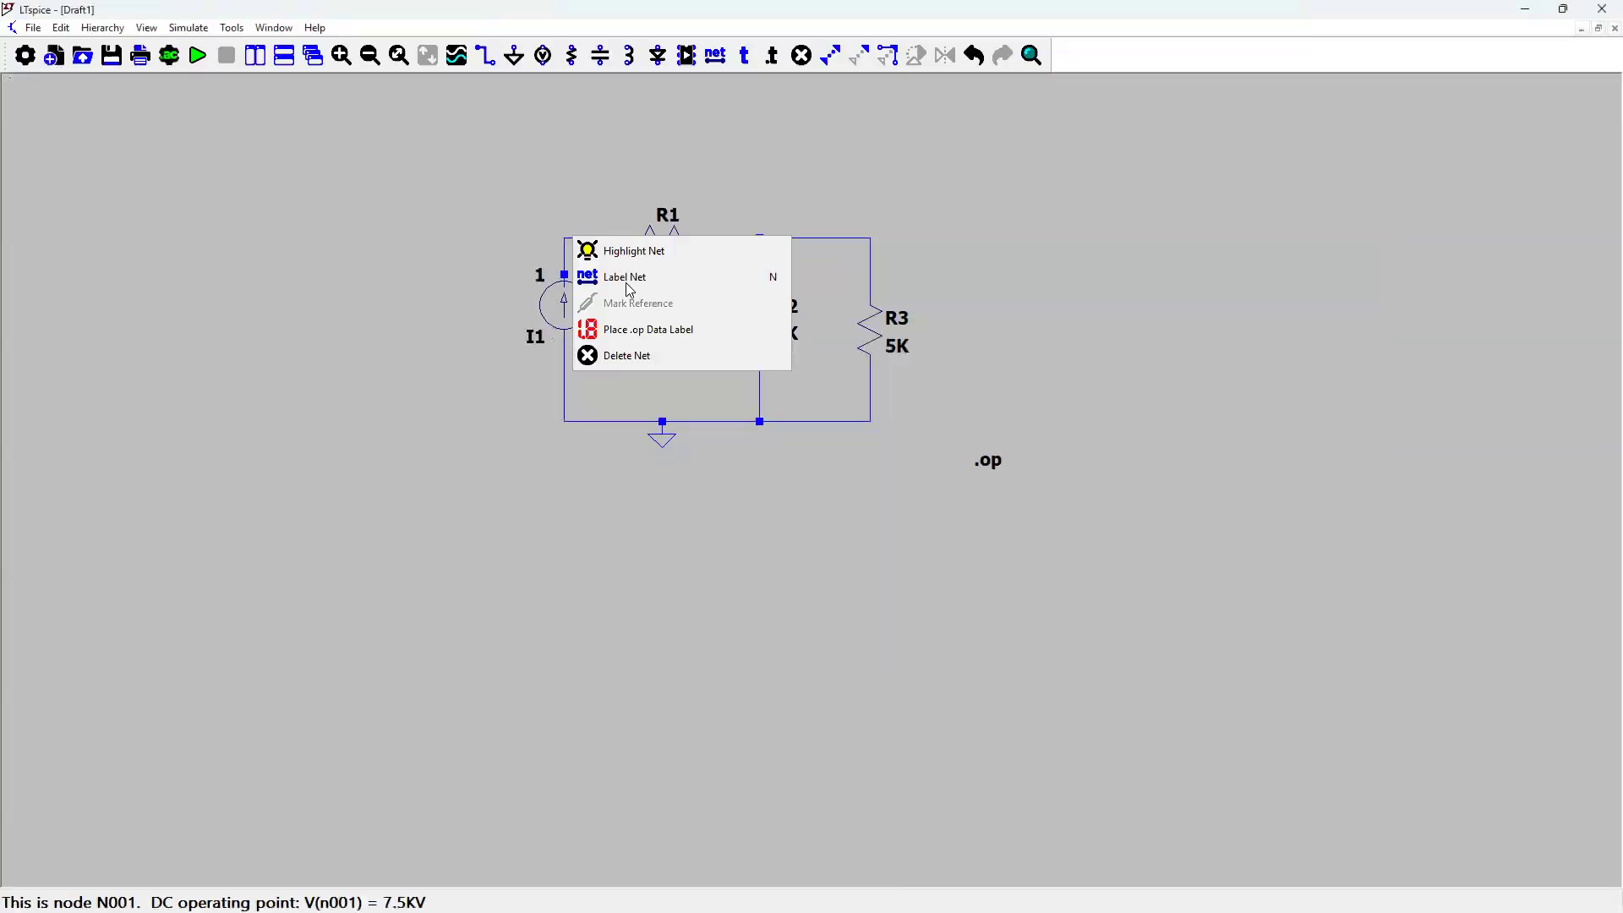
left_click(648, 329)
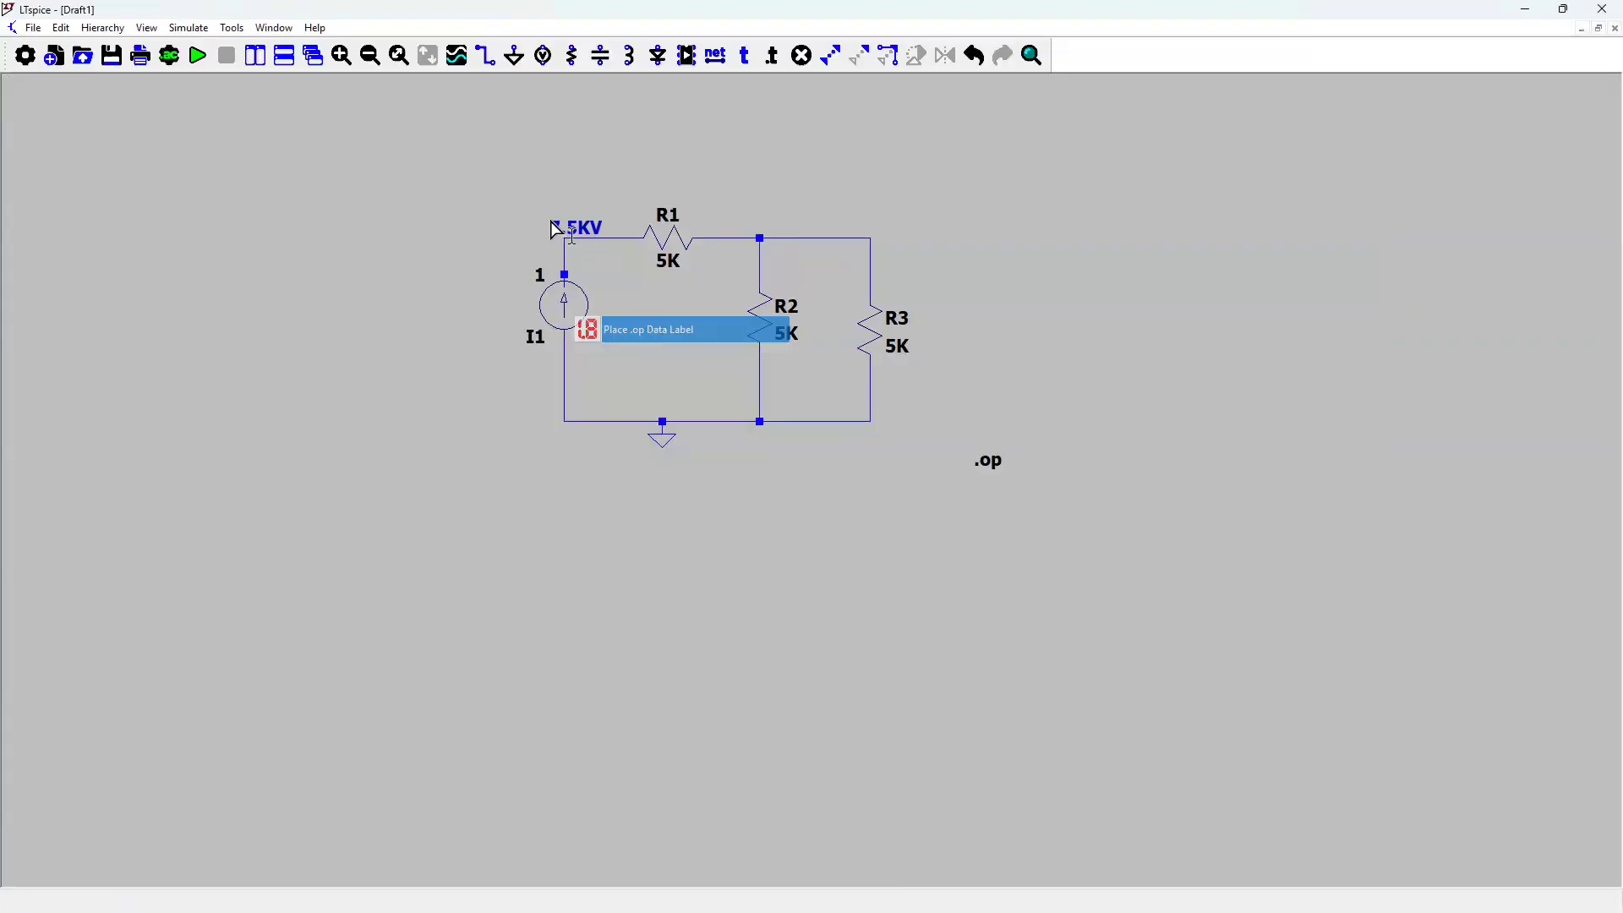
left_click(585, 244)
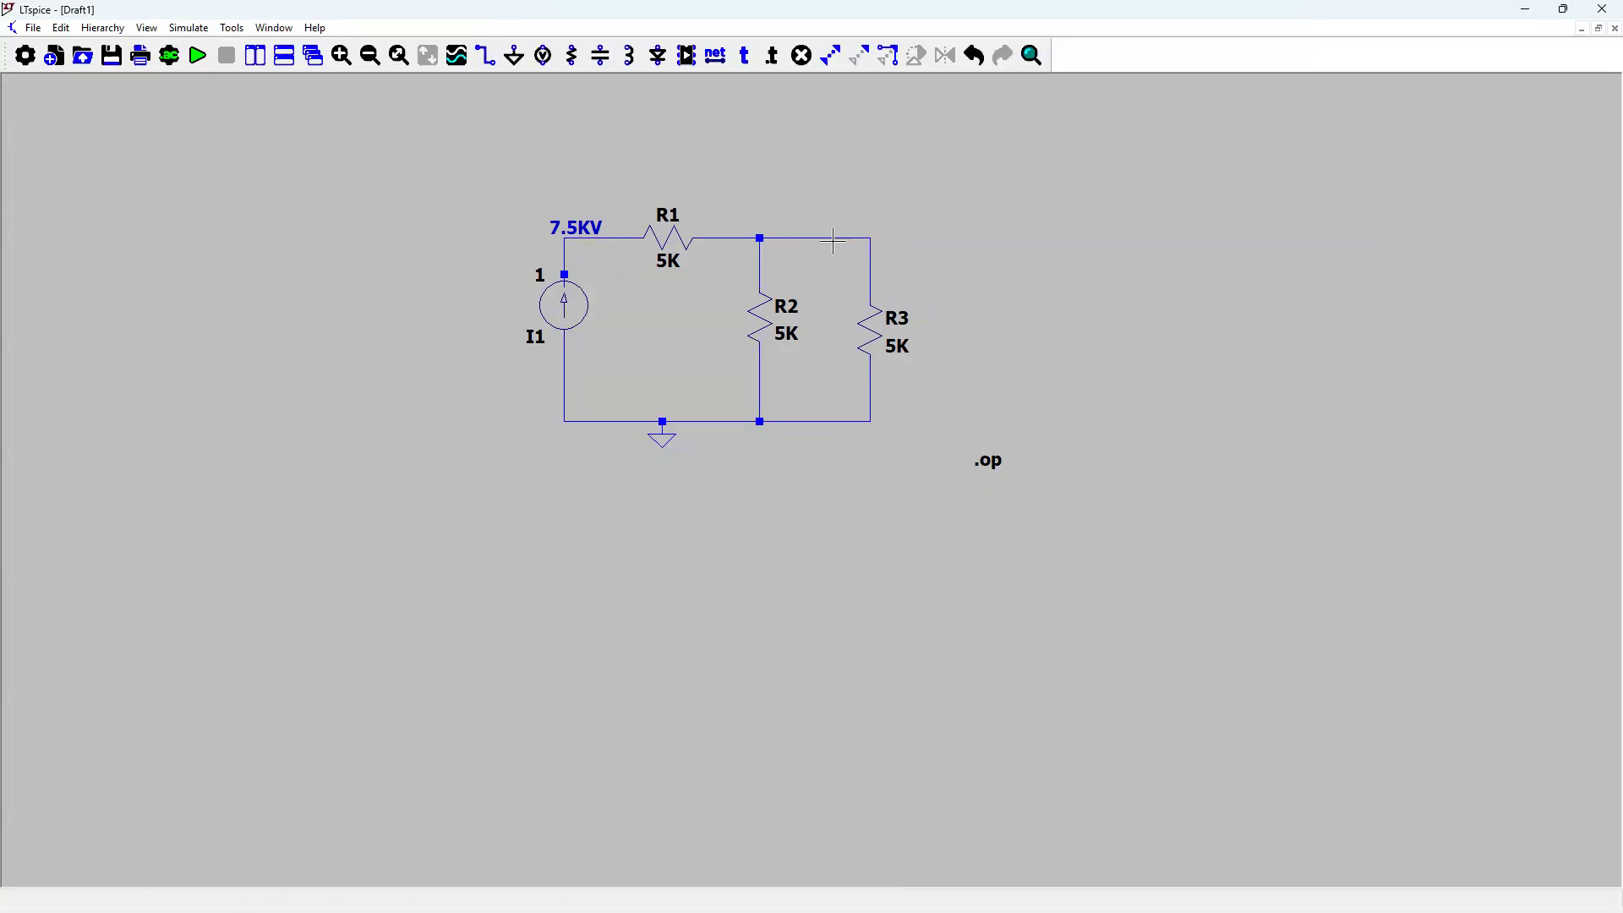
right_click(866, 309)
left_click(871, 332)
- Place an .op data label on the wire above R3 and set its displayed expression to I(R3)
right_click(870, 261)
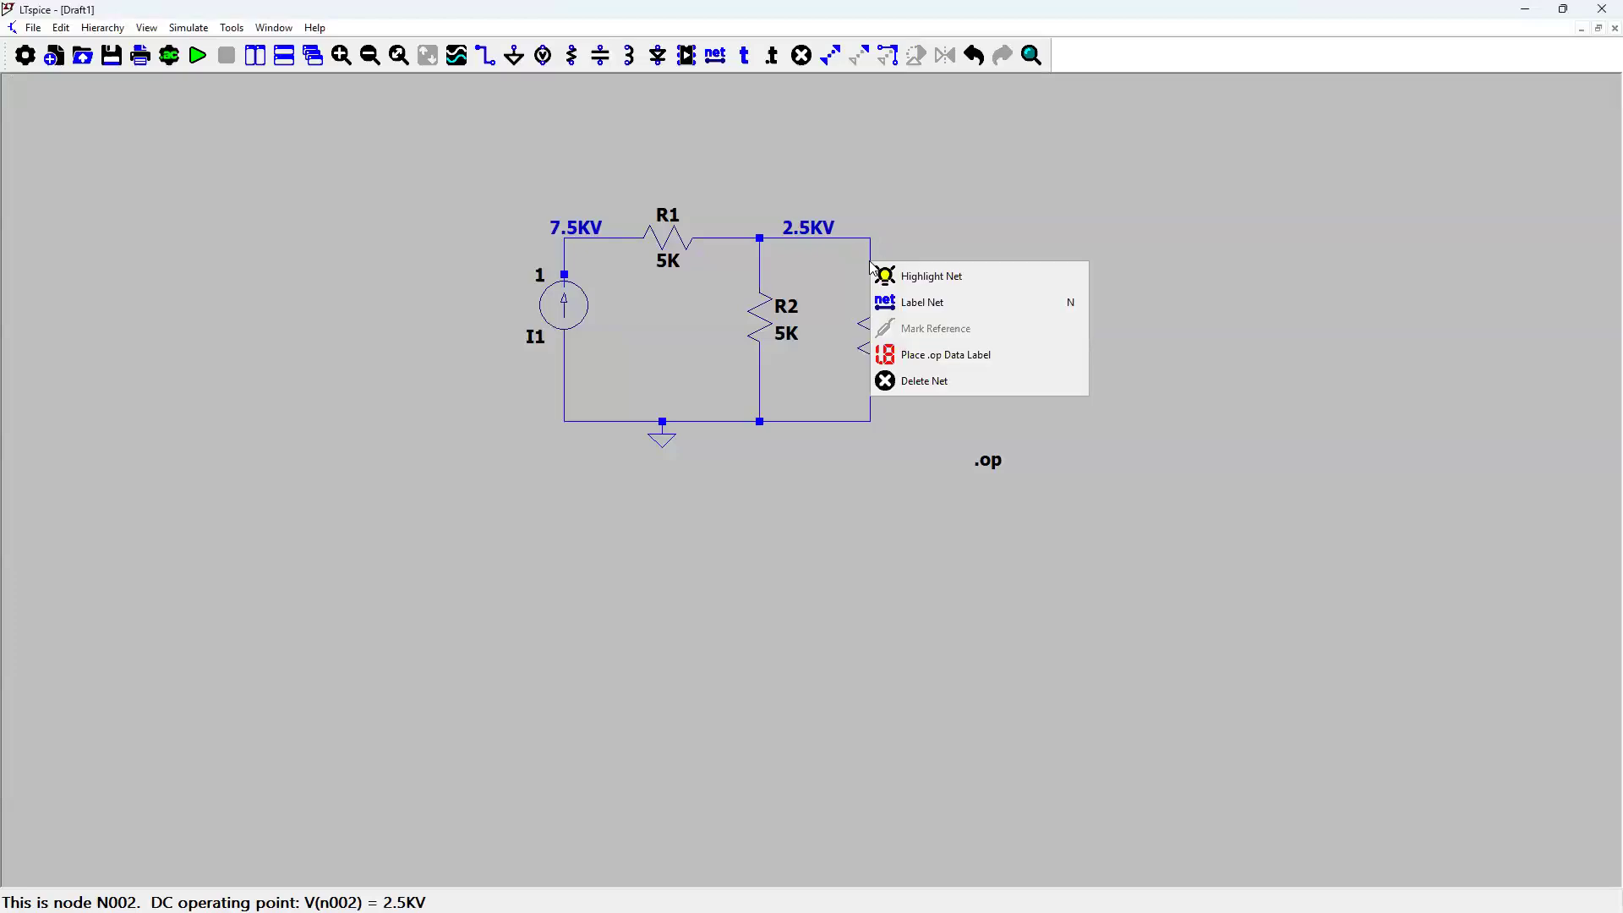
left_click(936, 353)
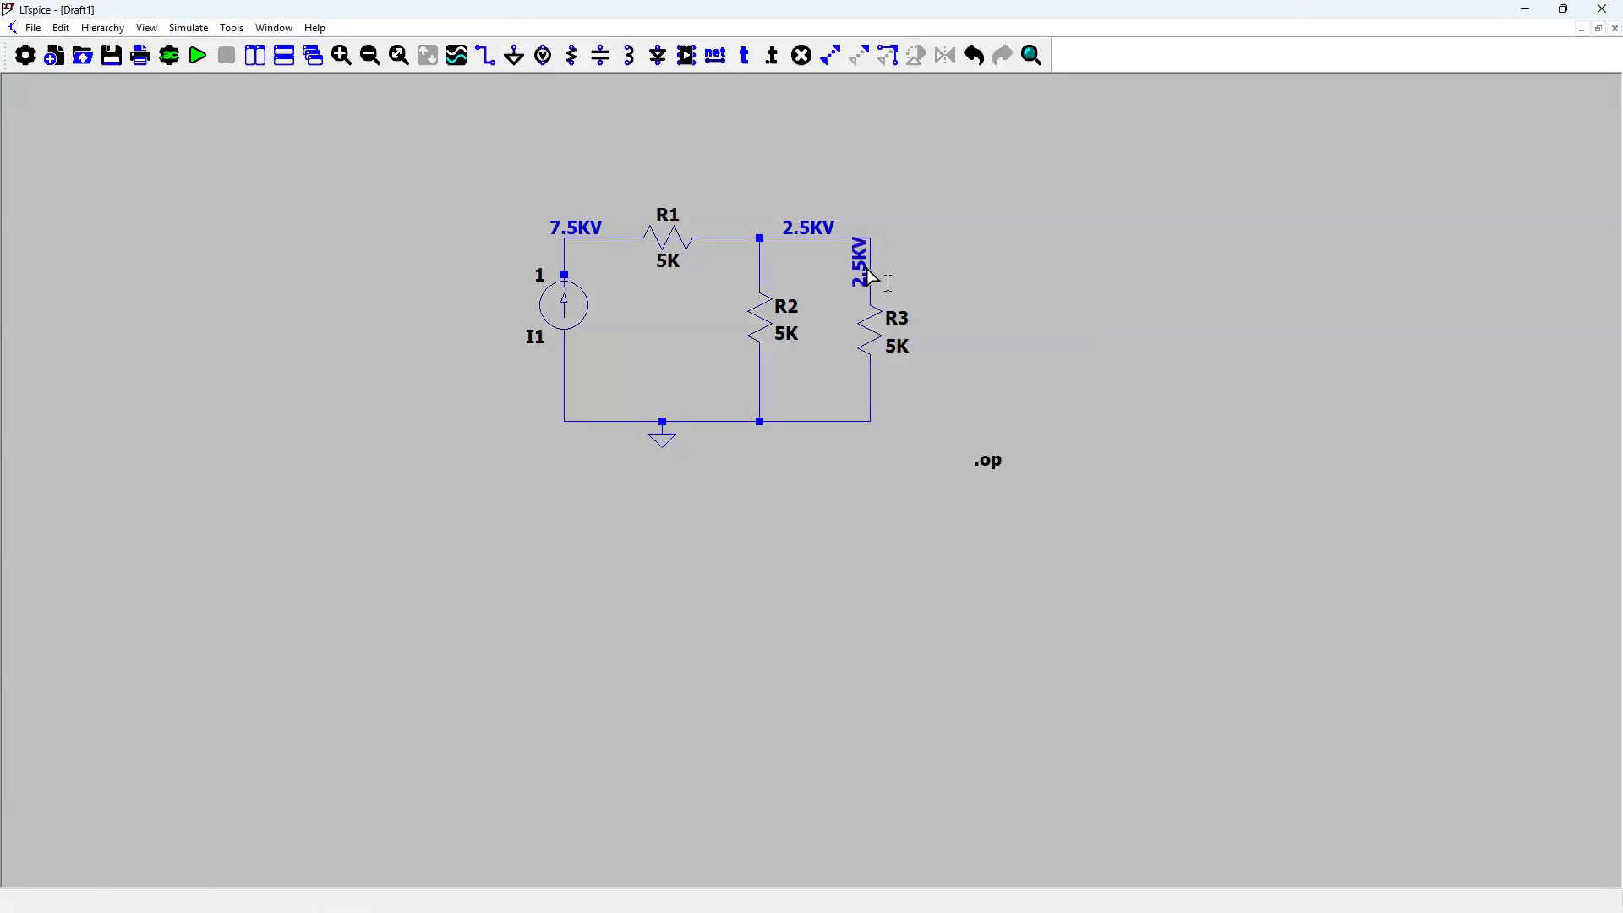
right_click(864, 273)
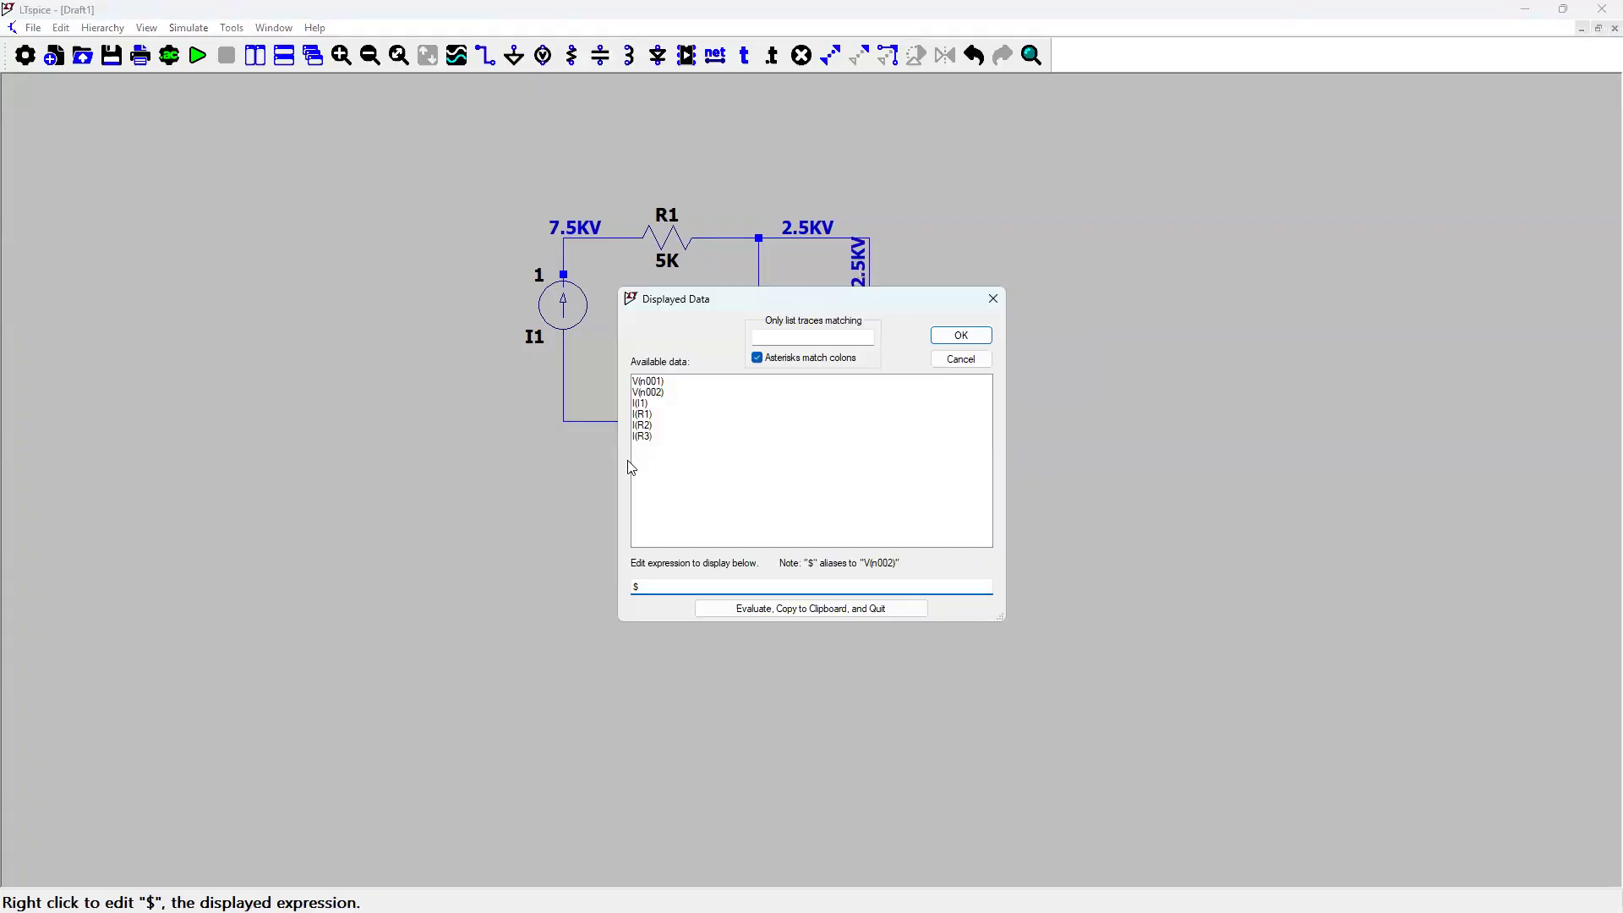
left_click(648, 437)
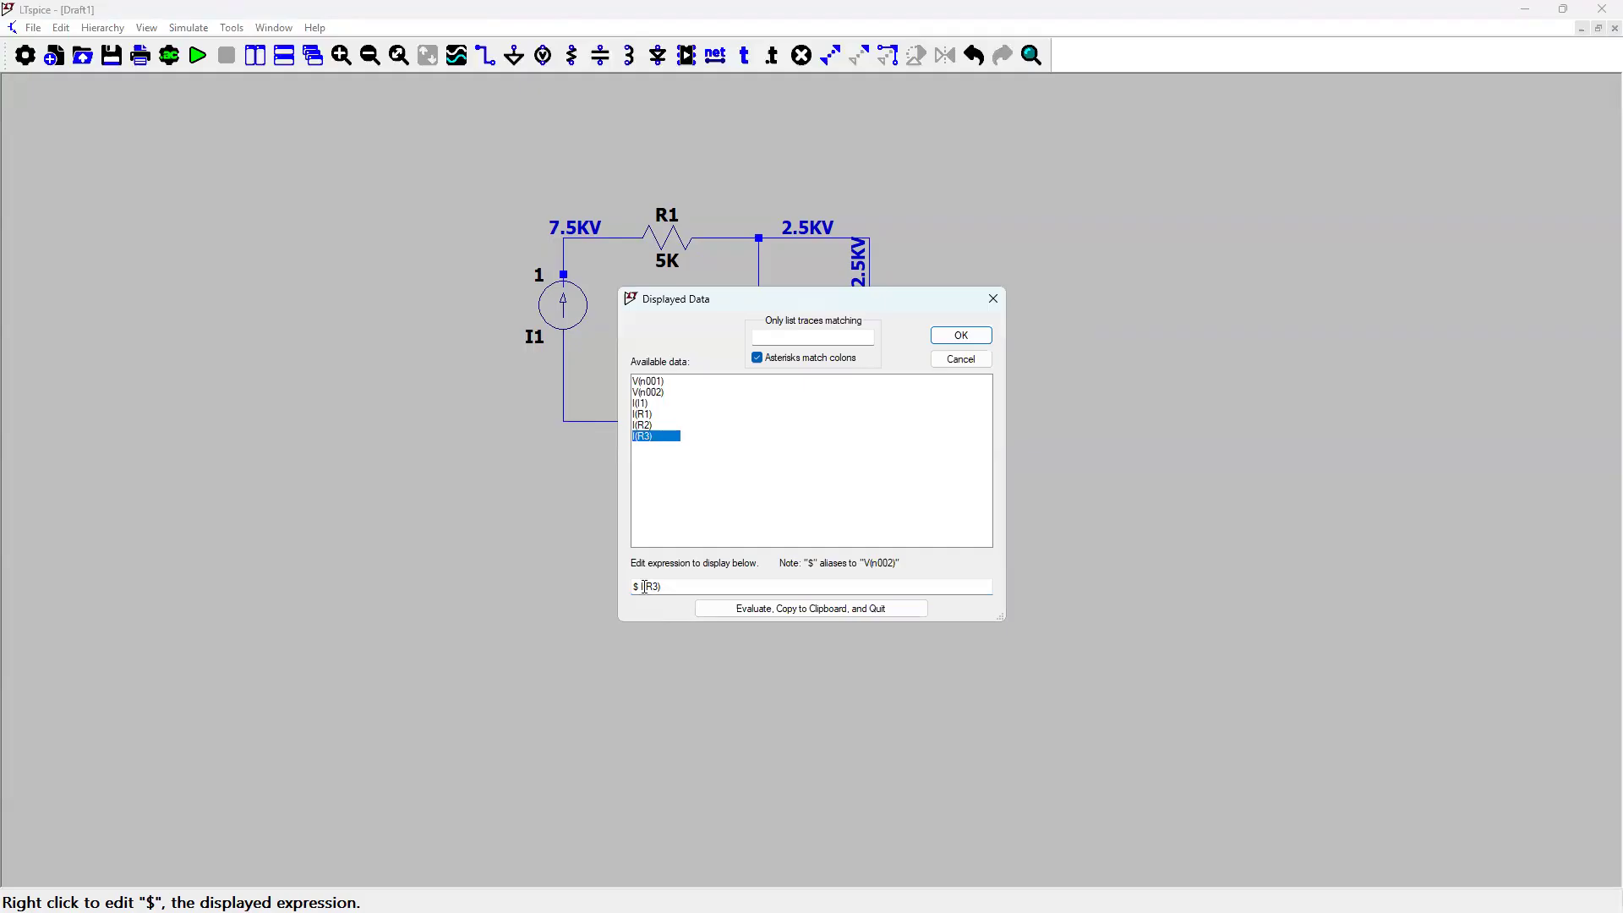
left_click_drag(641, 586, 565, 568)
key("Delete")
key("Return")
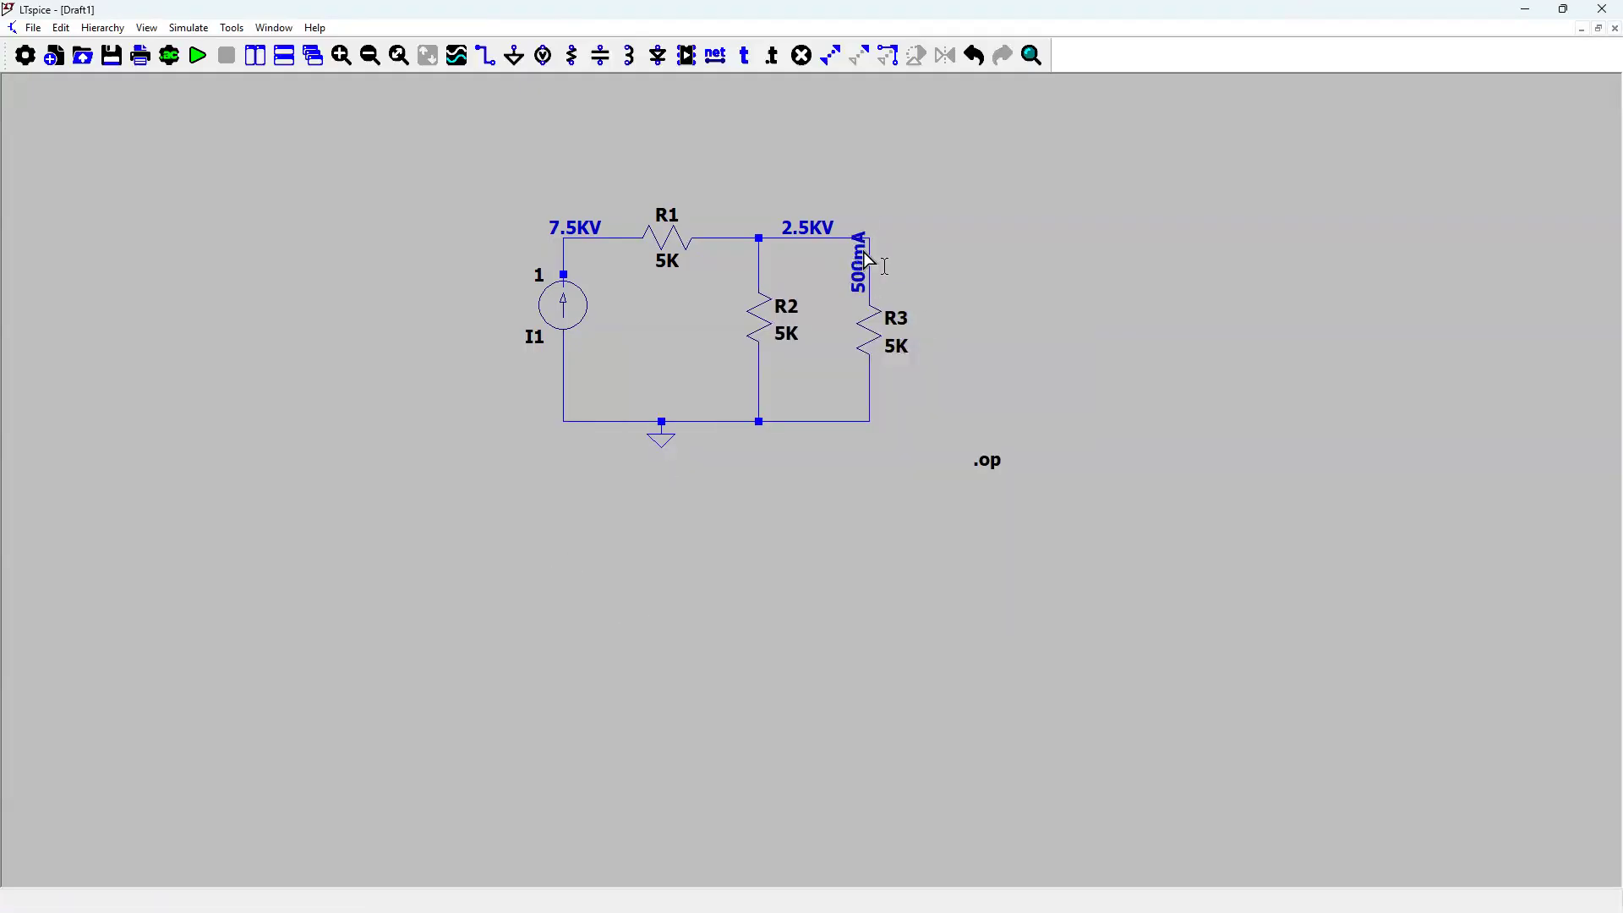
- Place an .op data label on the wire below R2 and set its displayed expression to I(R2)
right_click(759, 379)
left_click(797, 472)
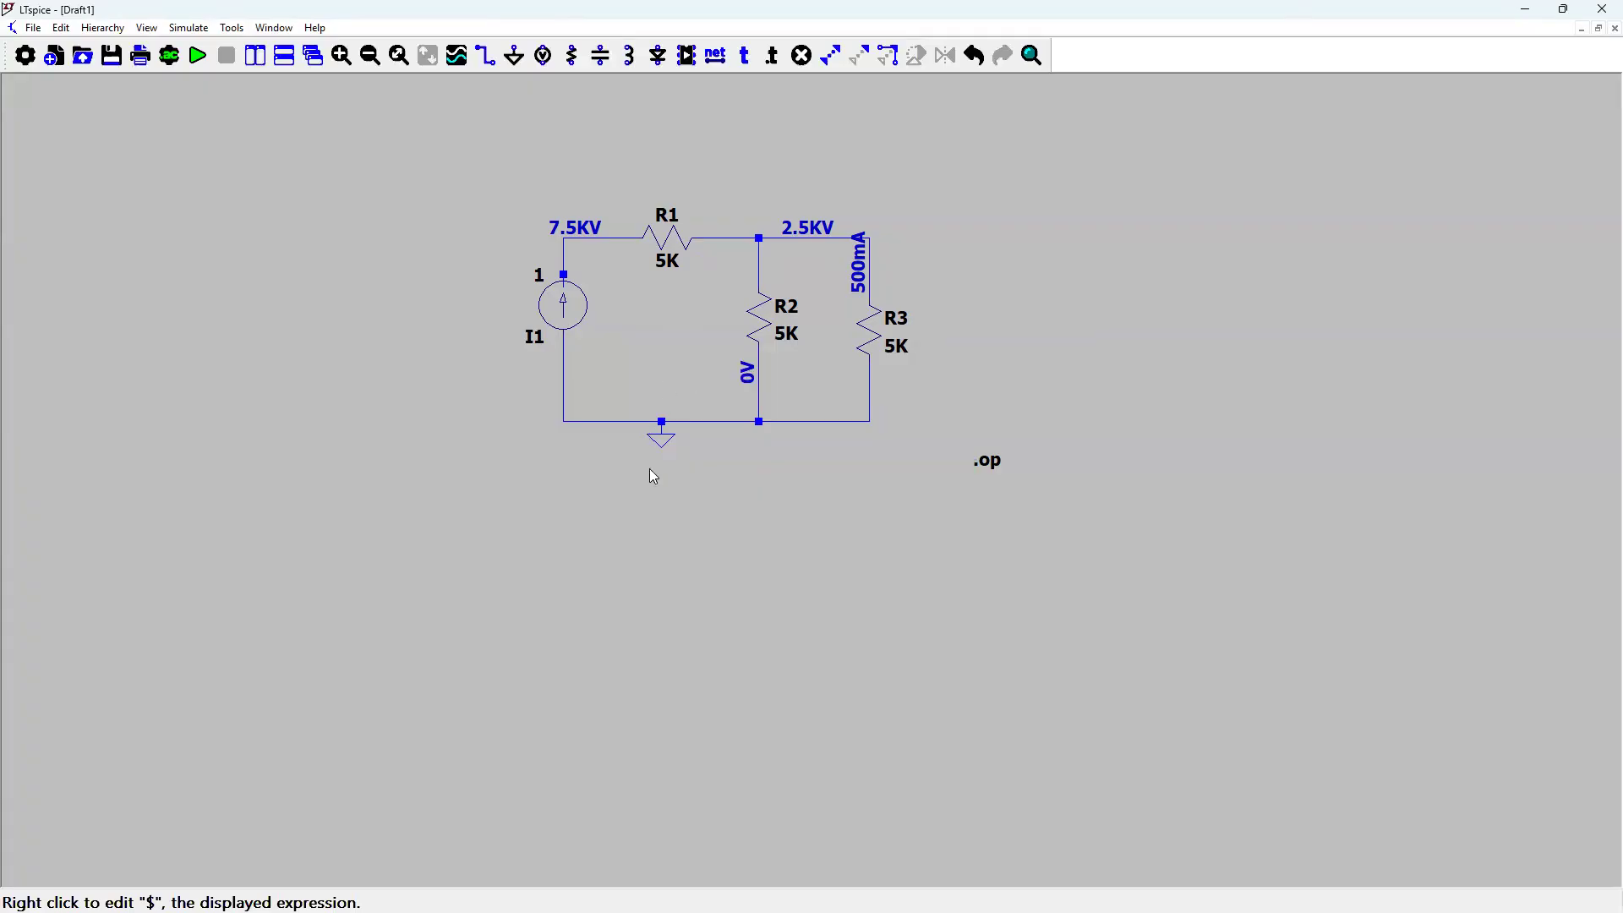
left_click(647, 436)
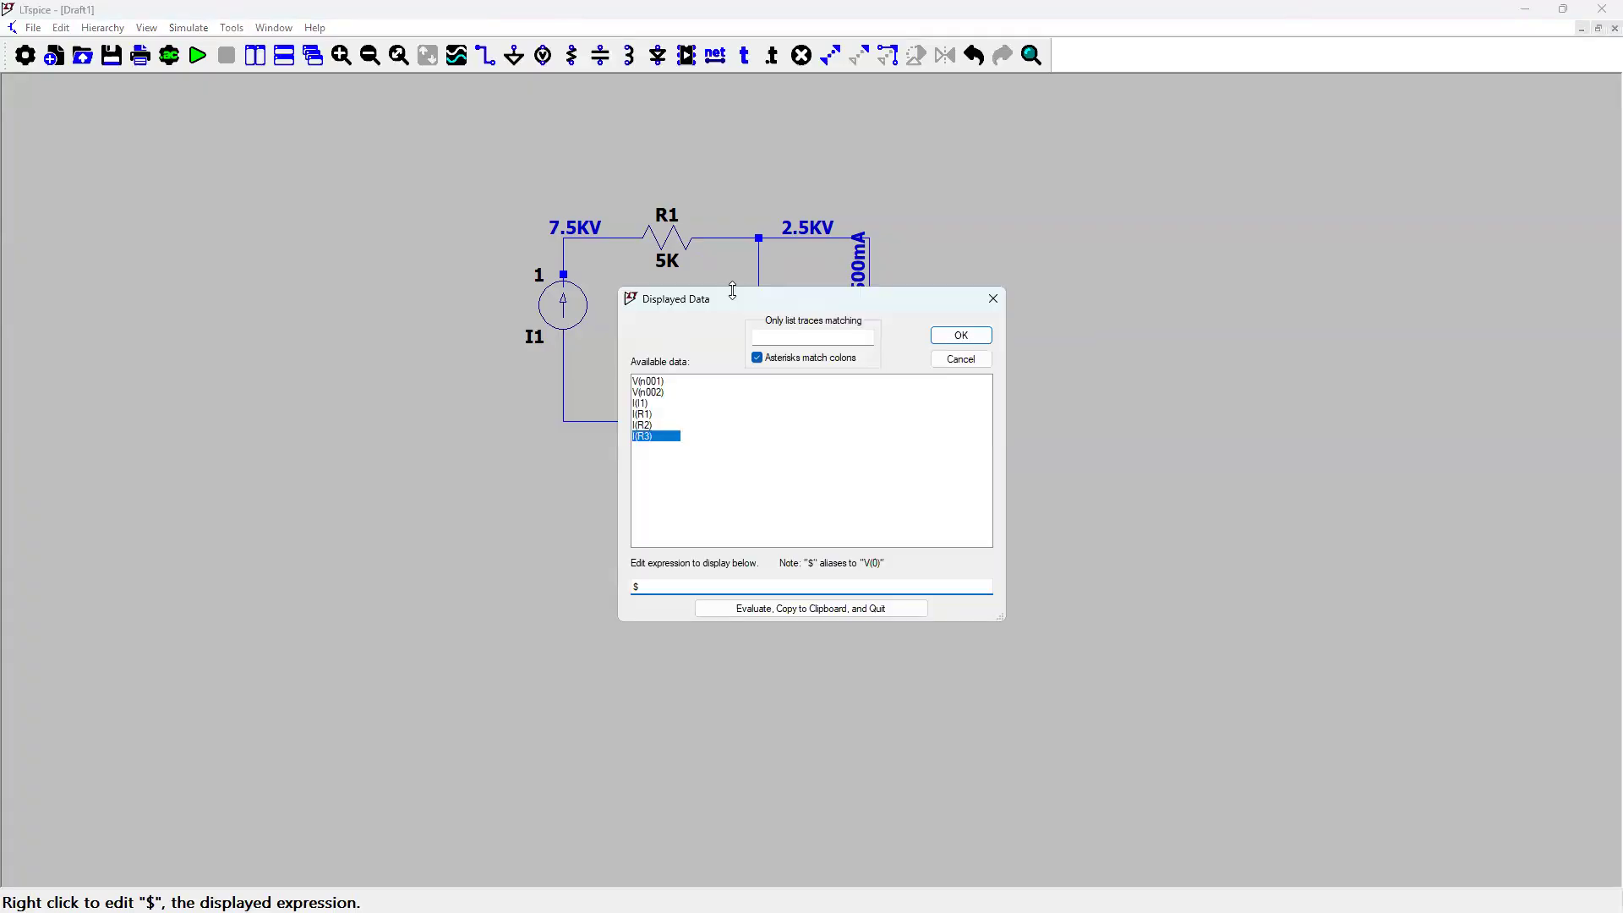
left_click(646, 426)
left_click_drag(733, 292, 672, 350)
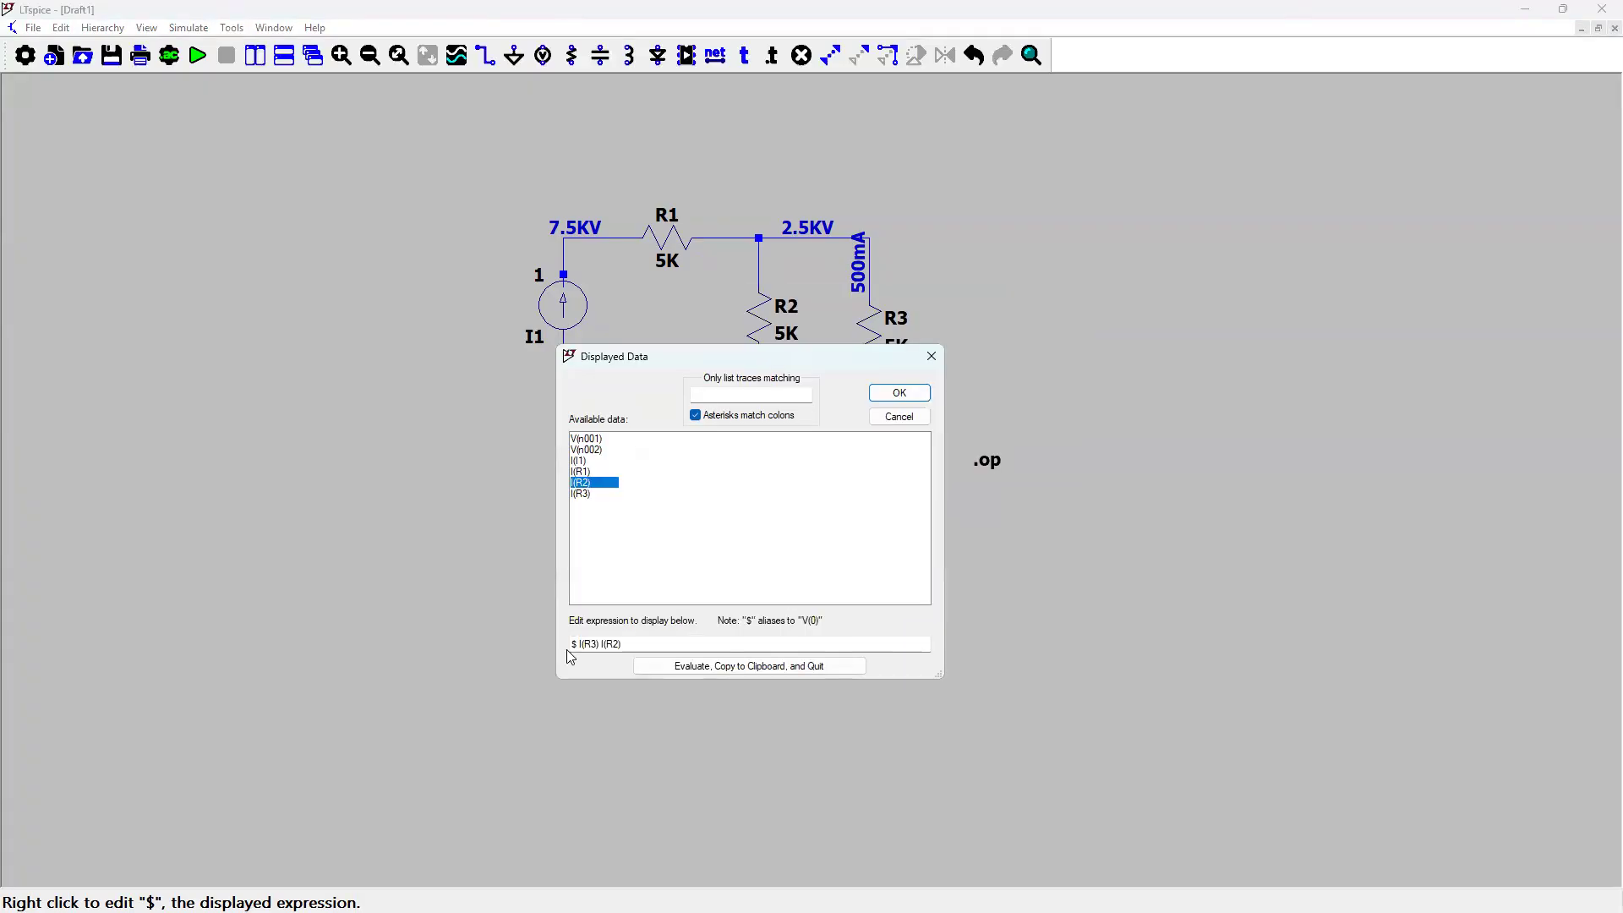
left_click(632, 643)
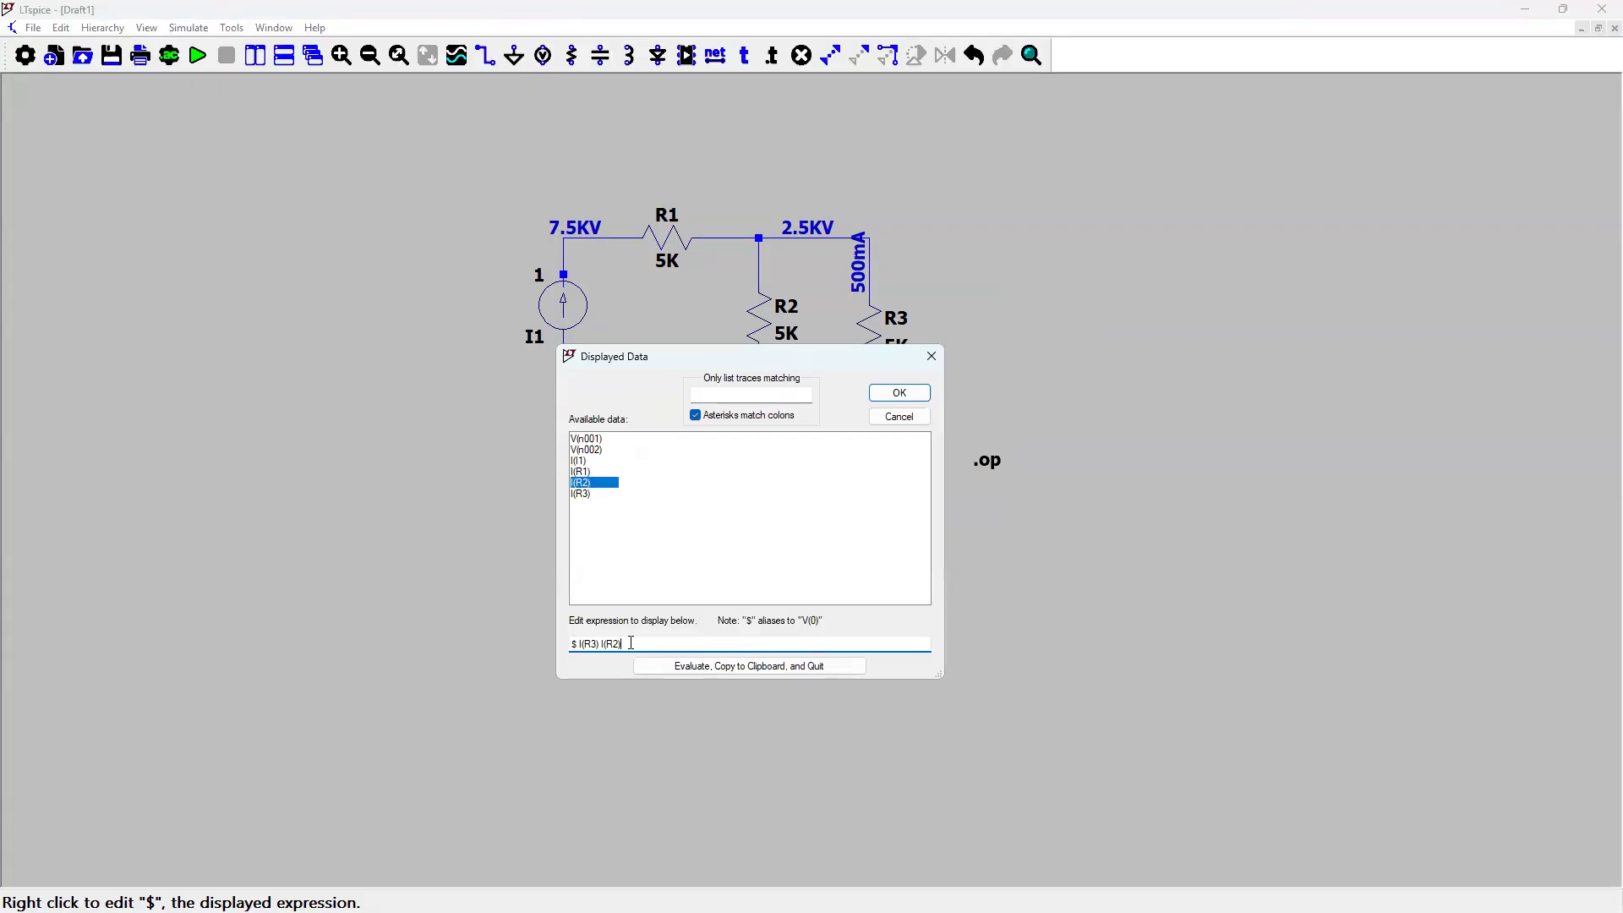
key("BackSpace")
key("BackSpace")
key("BackSpace")
key("BackSpace")
key("BackSpace")
key("BackSpace")
key("Return")
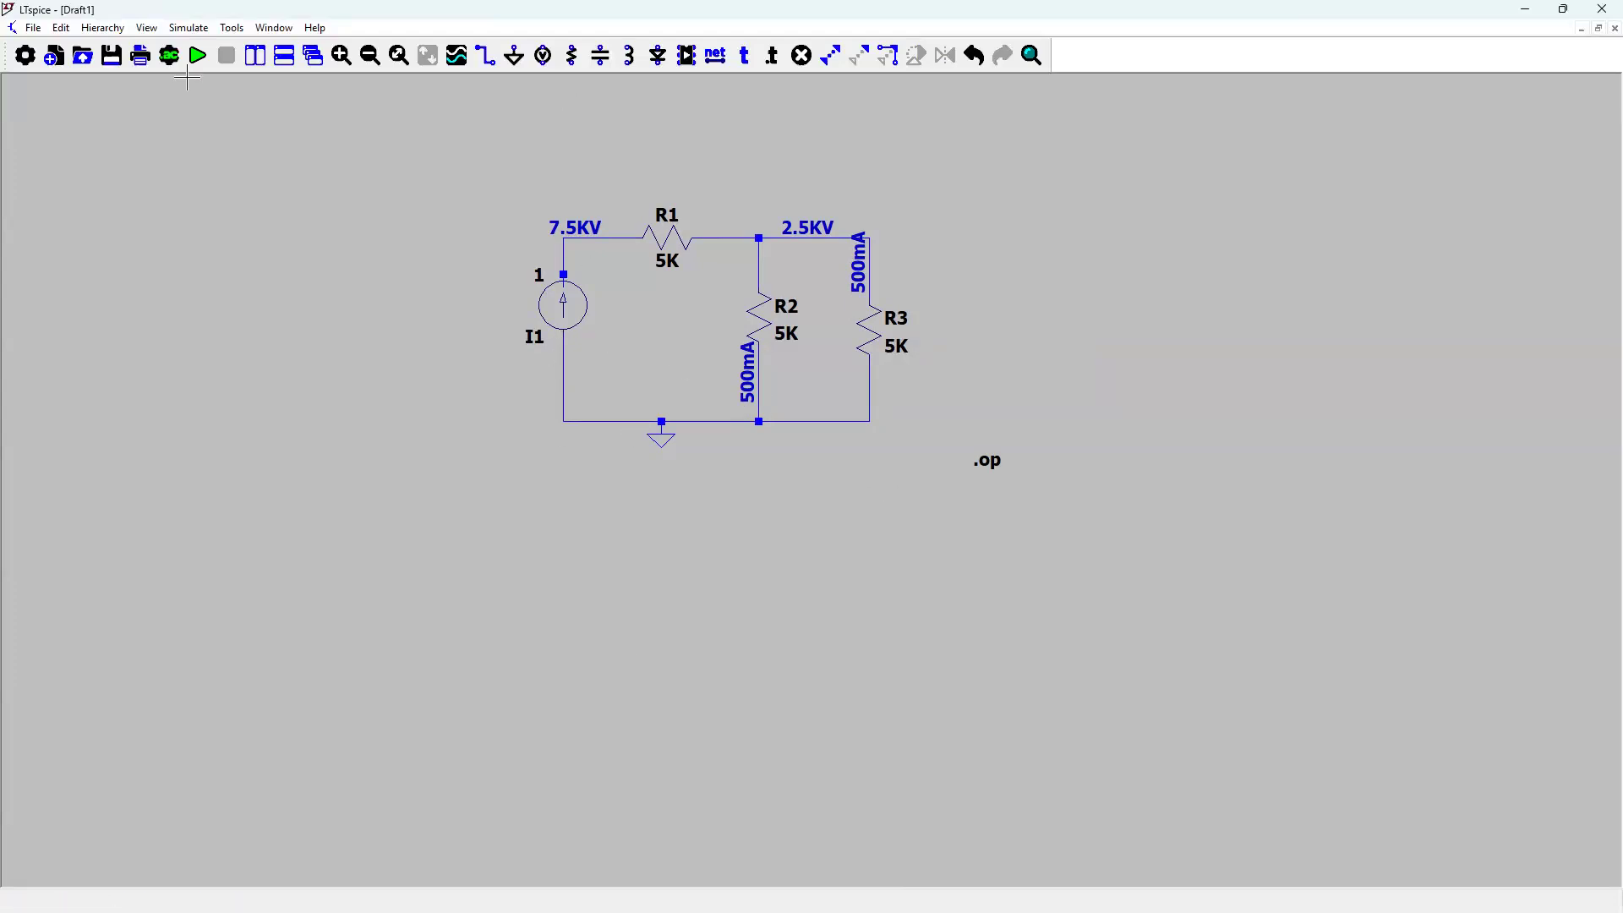
- Configure a transient analysis with stop time 1, start time 0 and maximum timestep .01, place its directive below the circuit, and run it
left_click(169, 55)
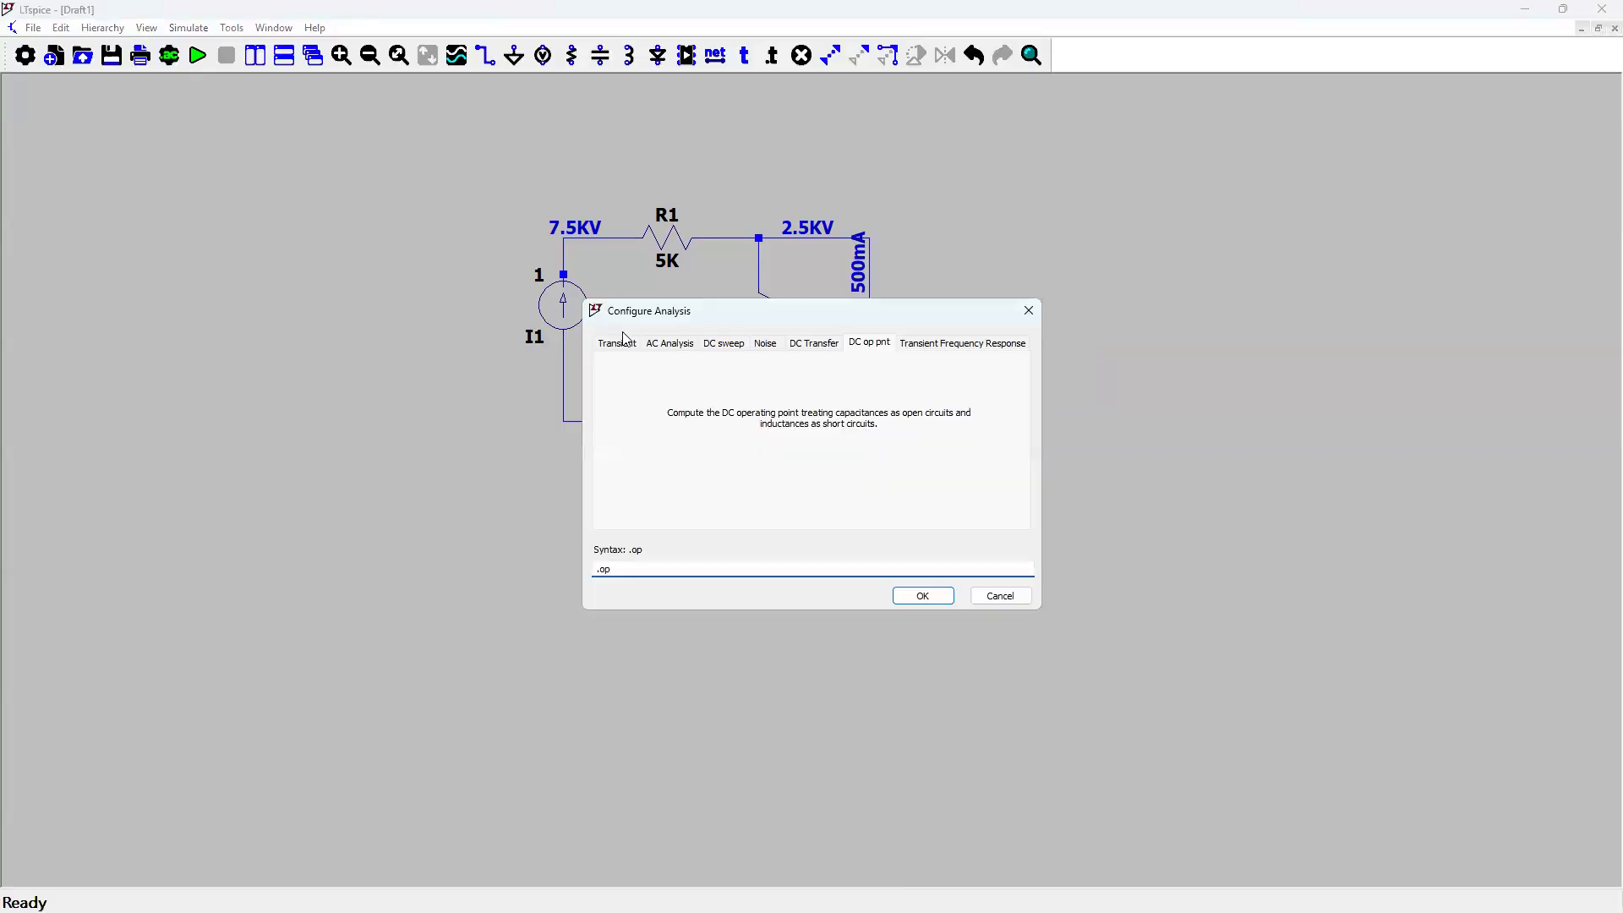
left_click(617, 343)
left_click(923, 385)
left_click(892, 404)
type("0")
key("Tab")
type(".01")
left_click(922, 596)
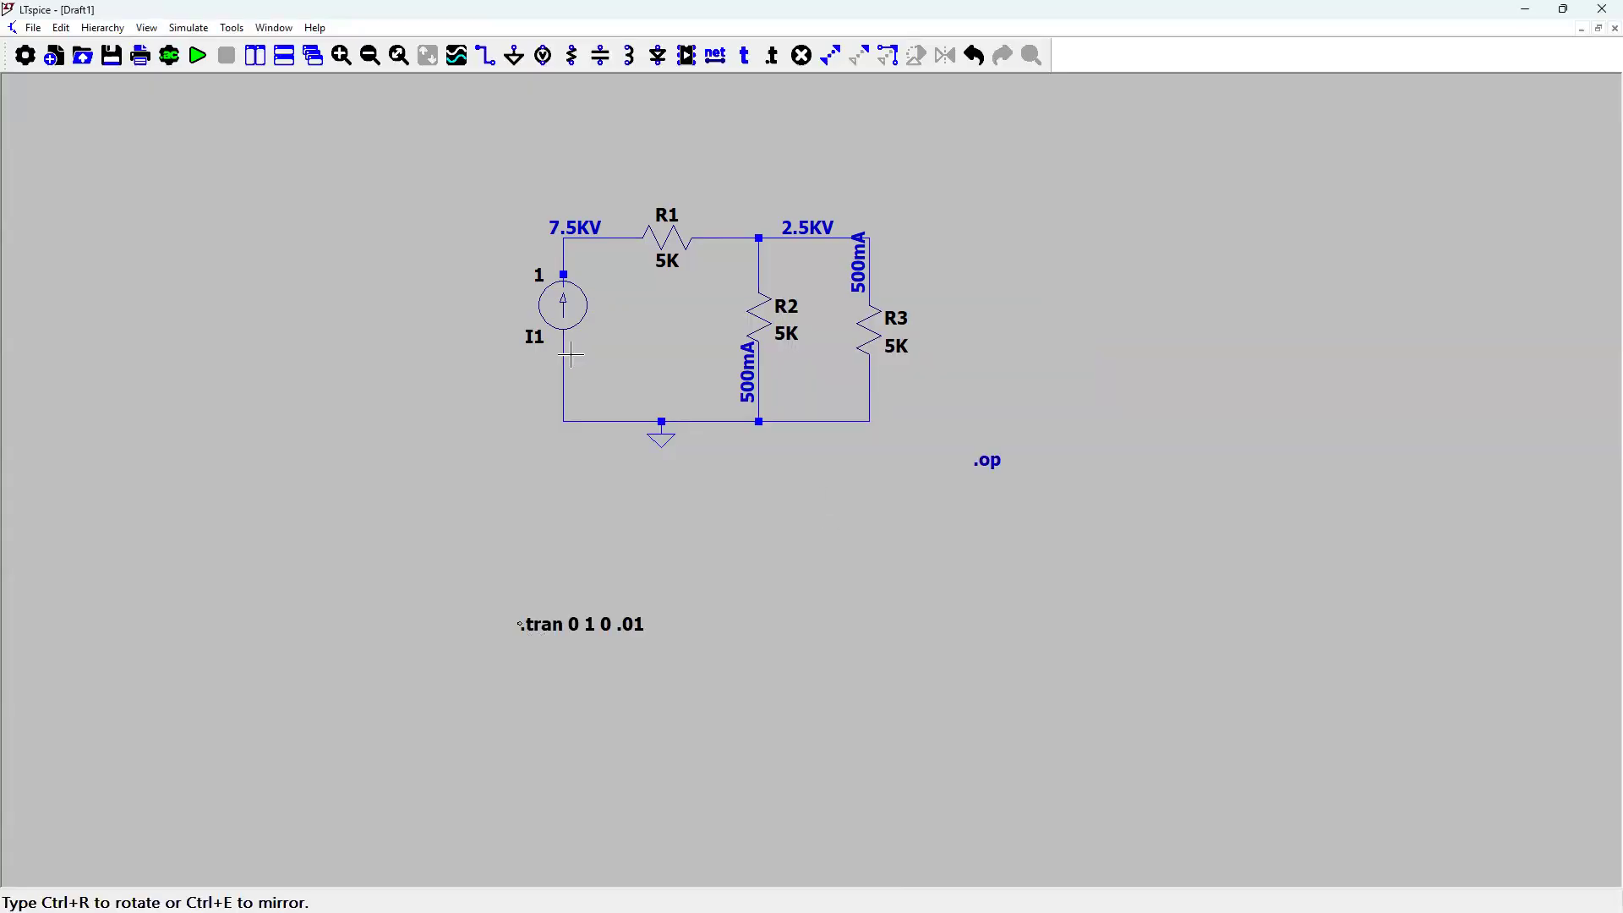
left_click(821, 501)
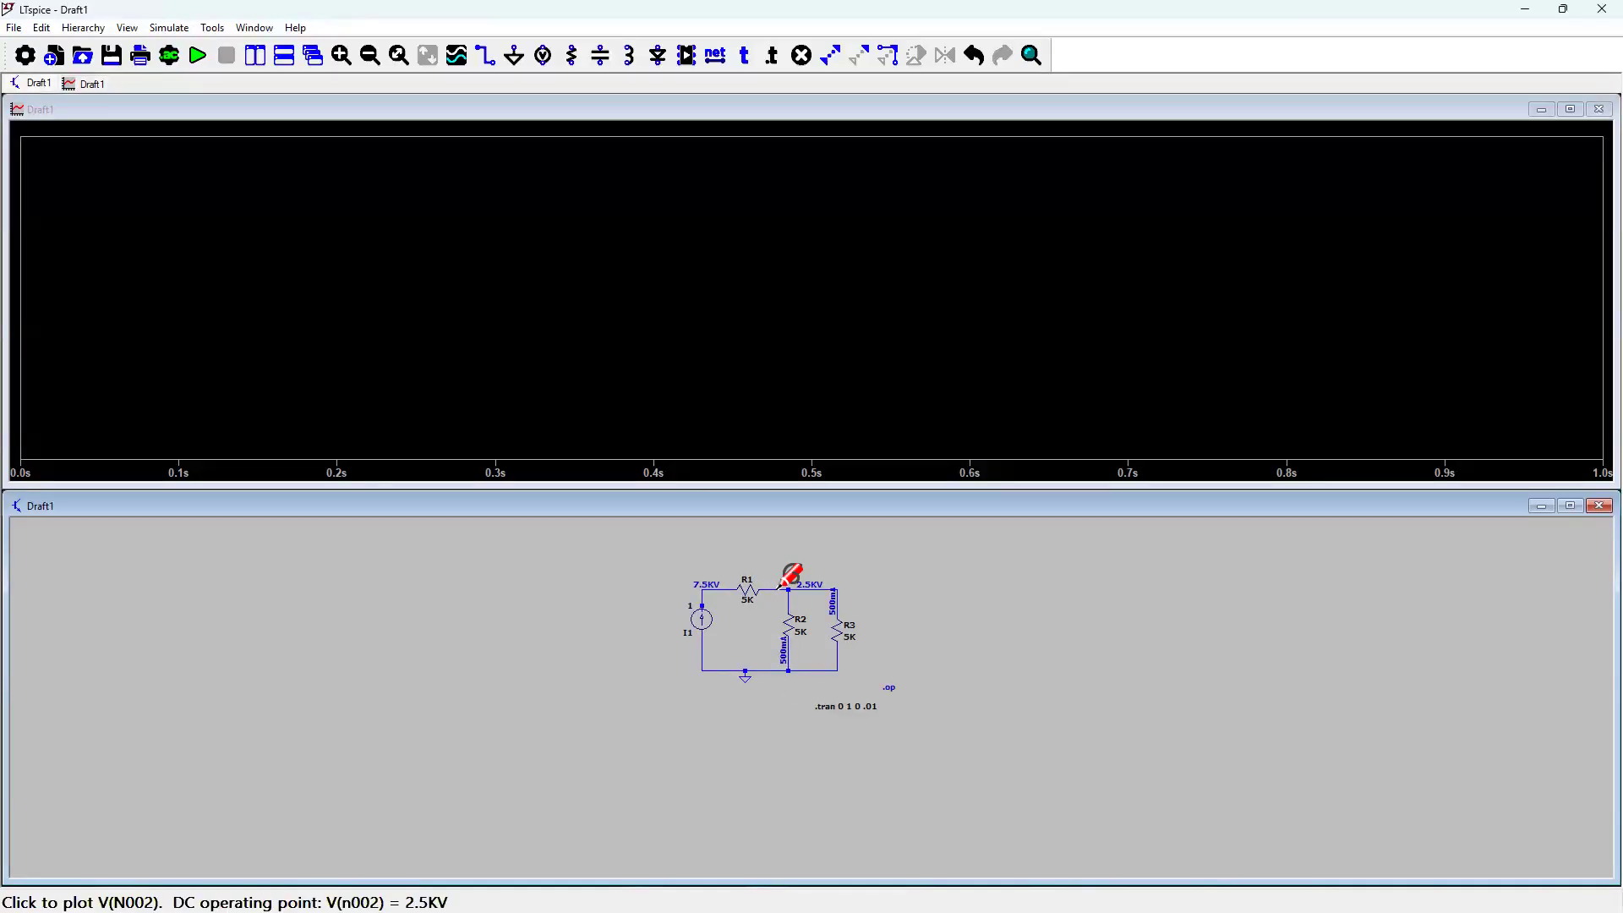
- Plot the voltage at the R1–R2 node and the currents through R2 and R3, and close the waveform window
left_click(777, 589)
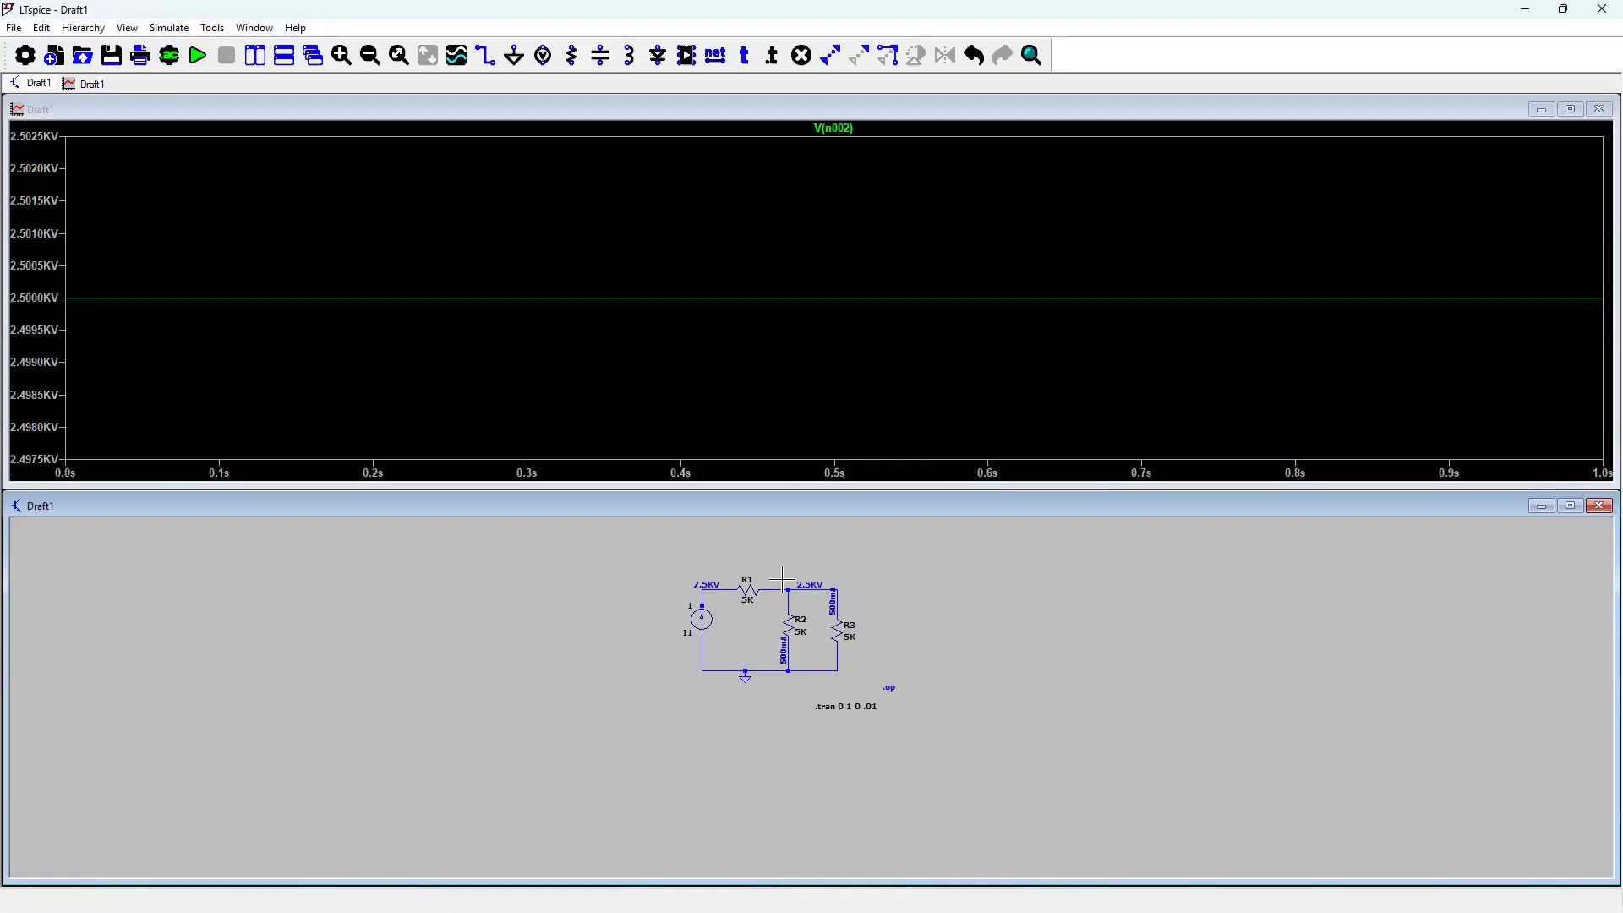
left_click(791, 624)
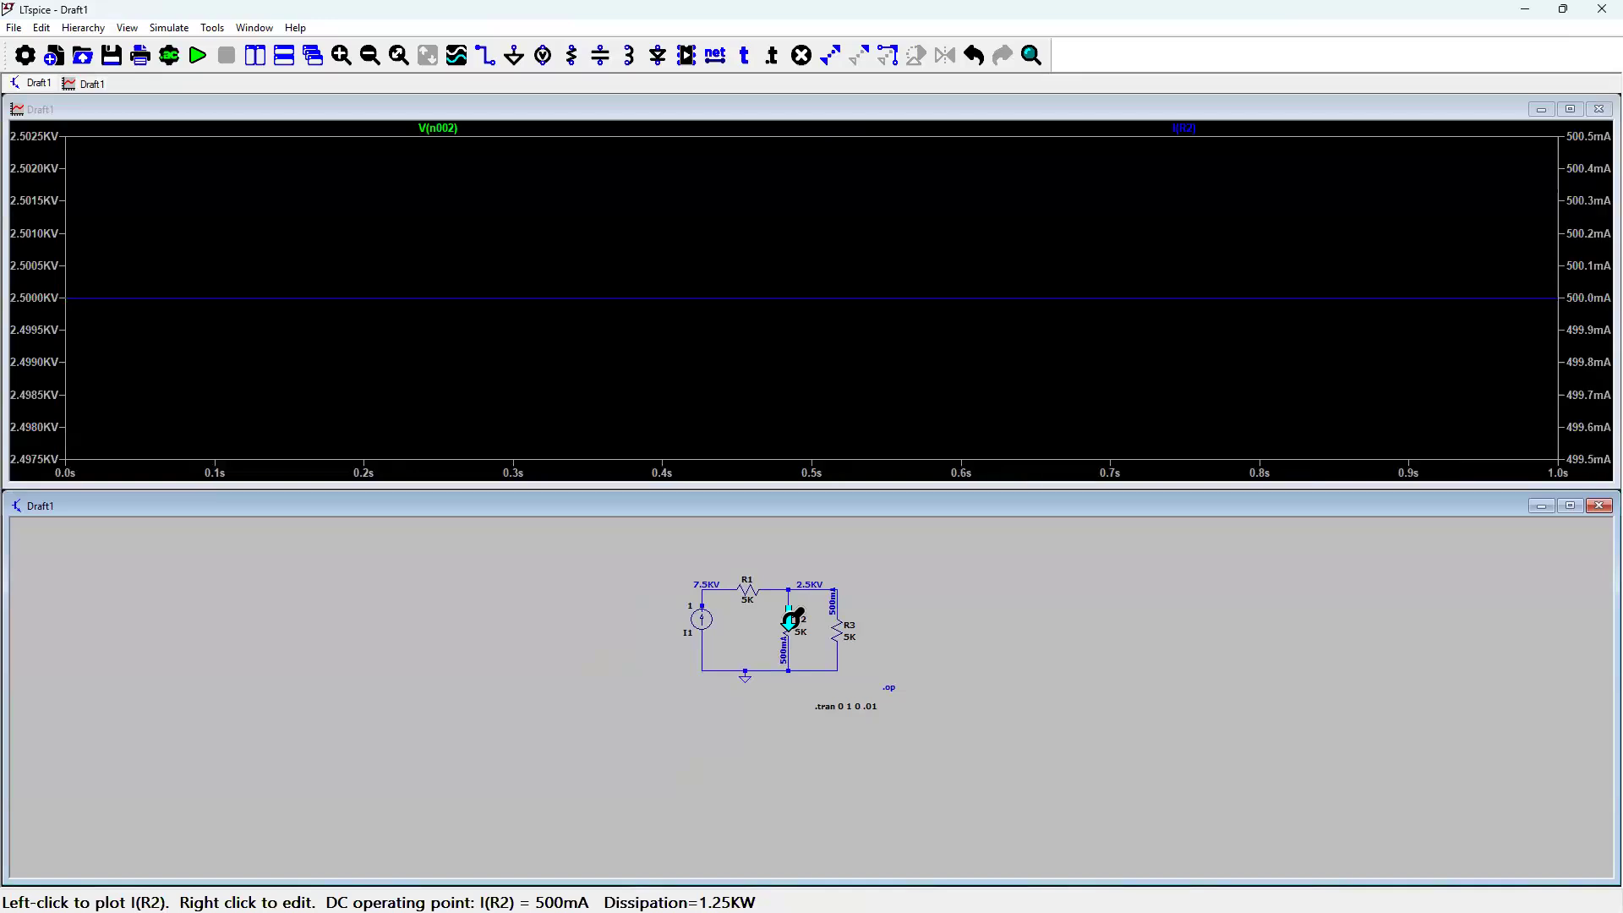
left_click(838, 620)
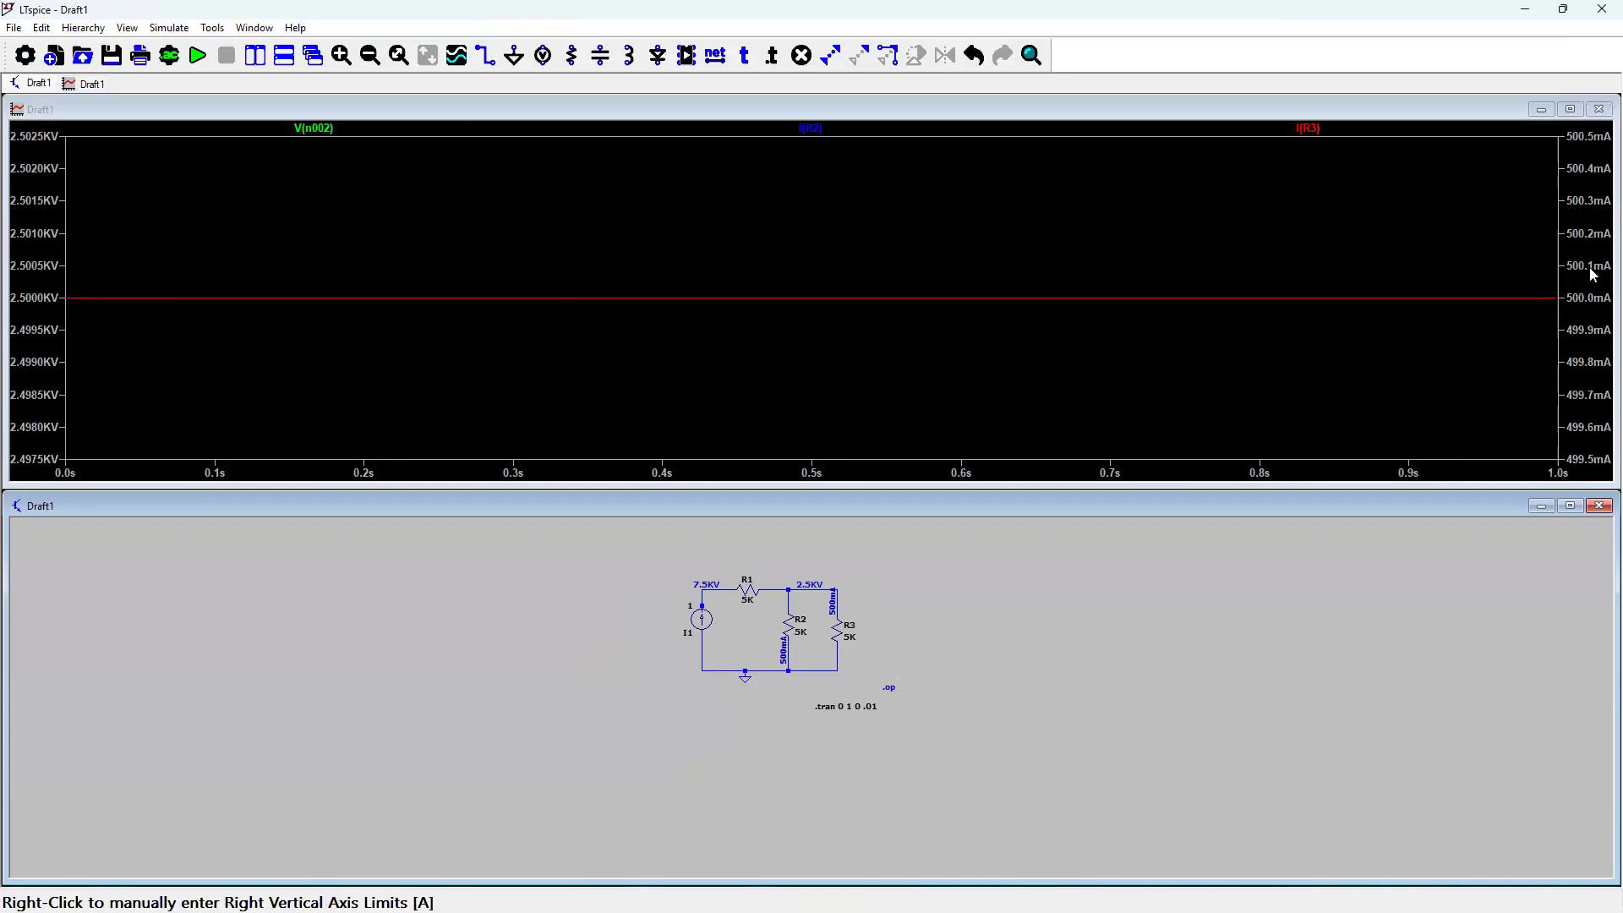
left_click(1598, 109)
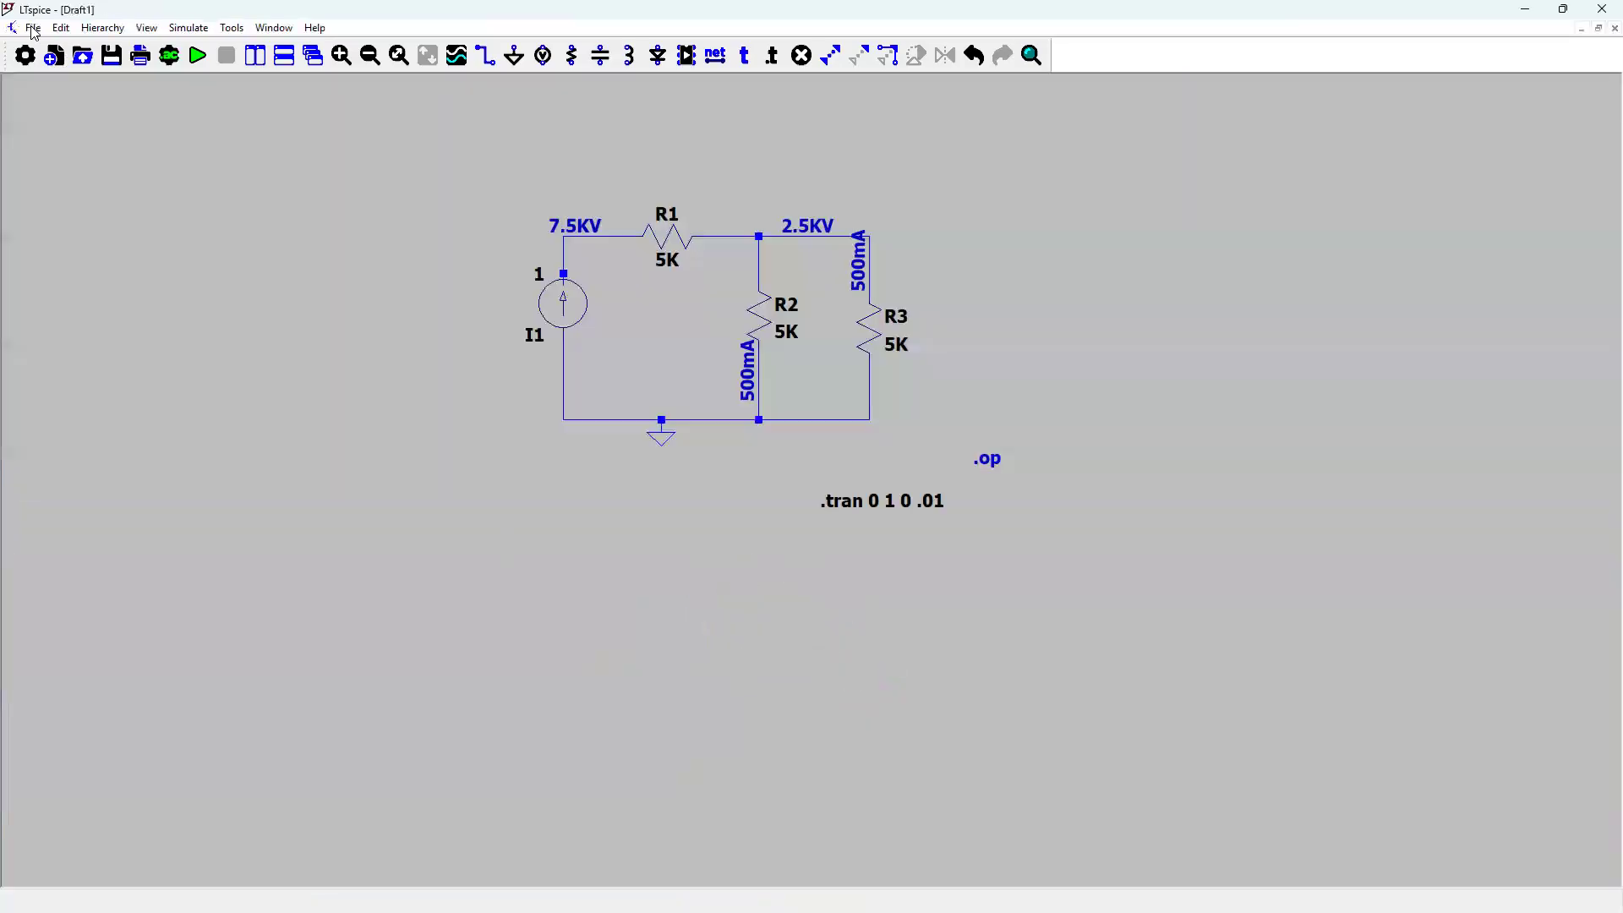
left_click(31, 27)
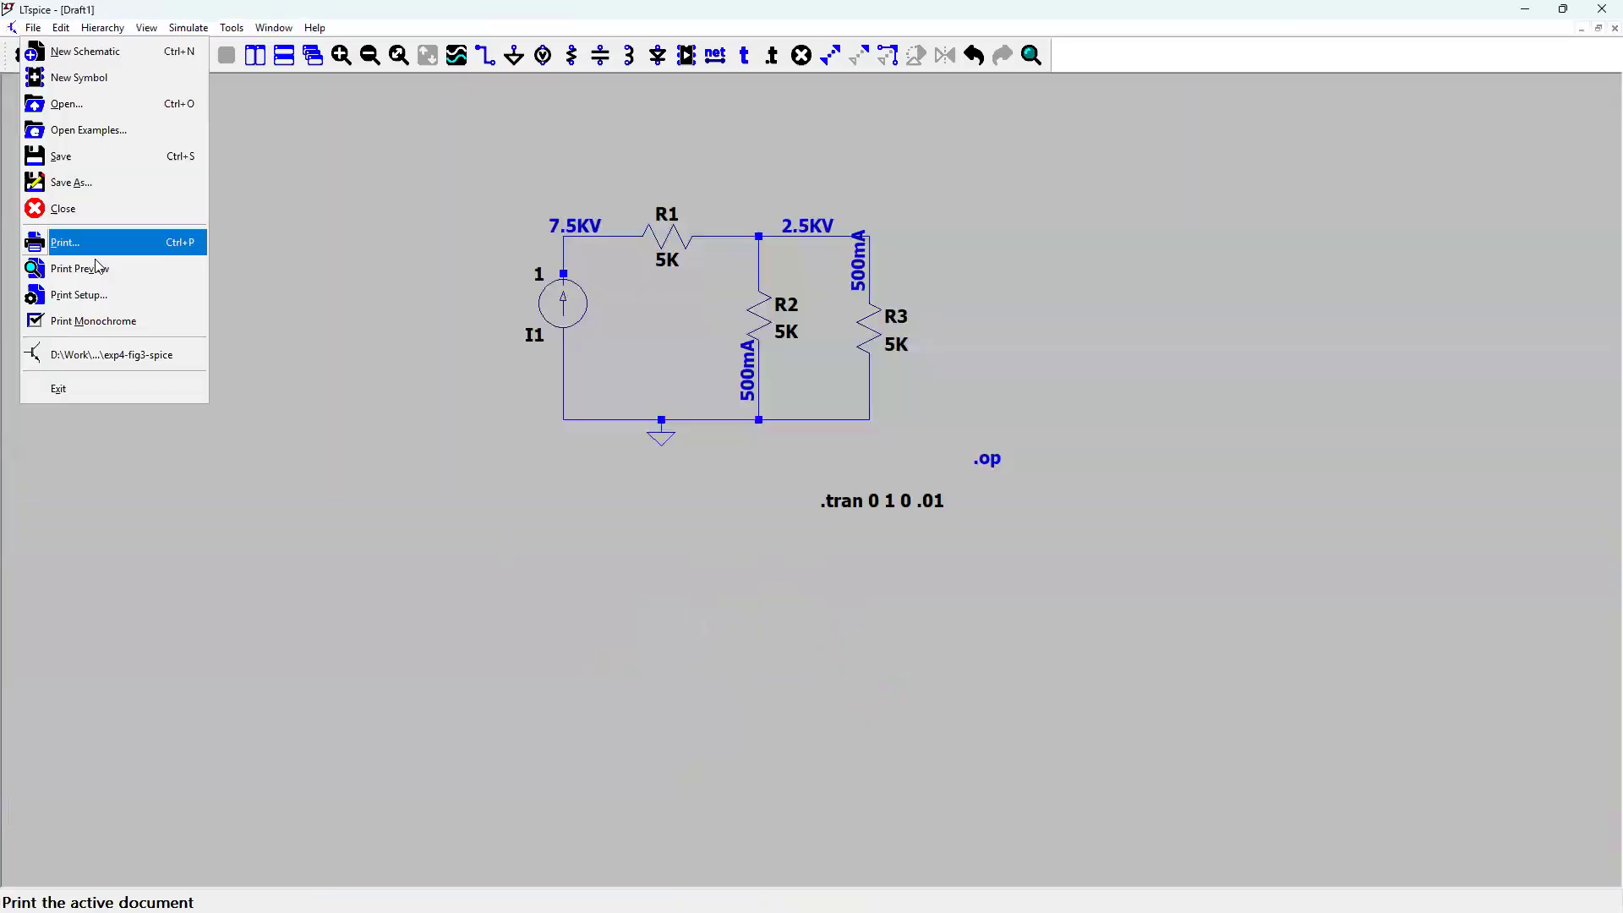
left_click(103, 180)
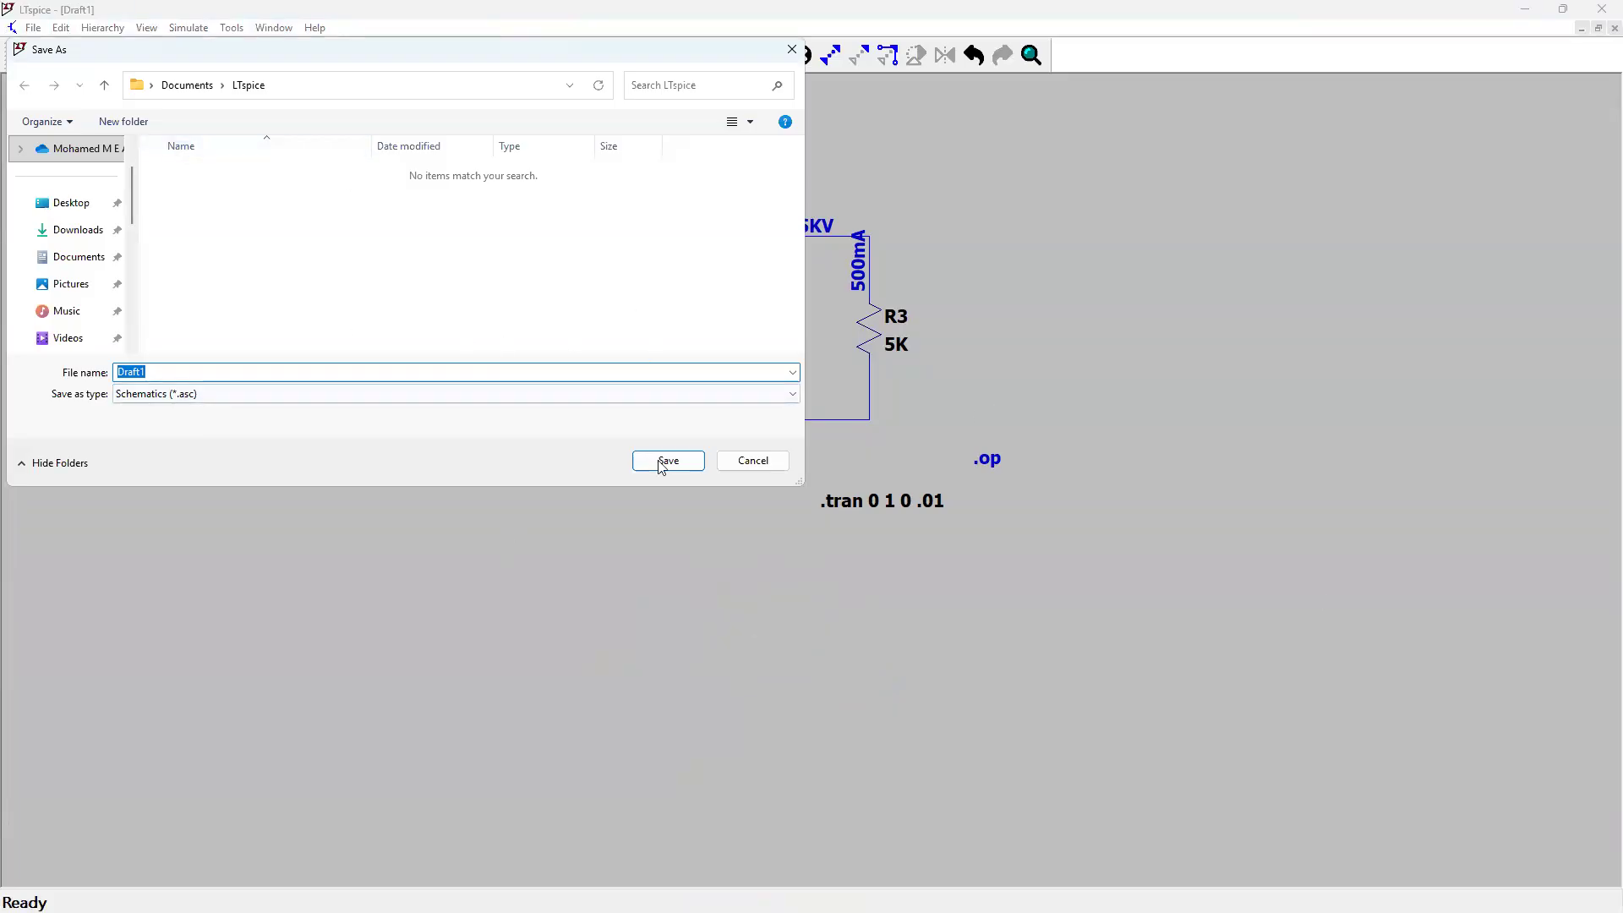
key("Escape")
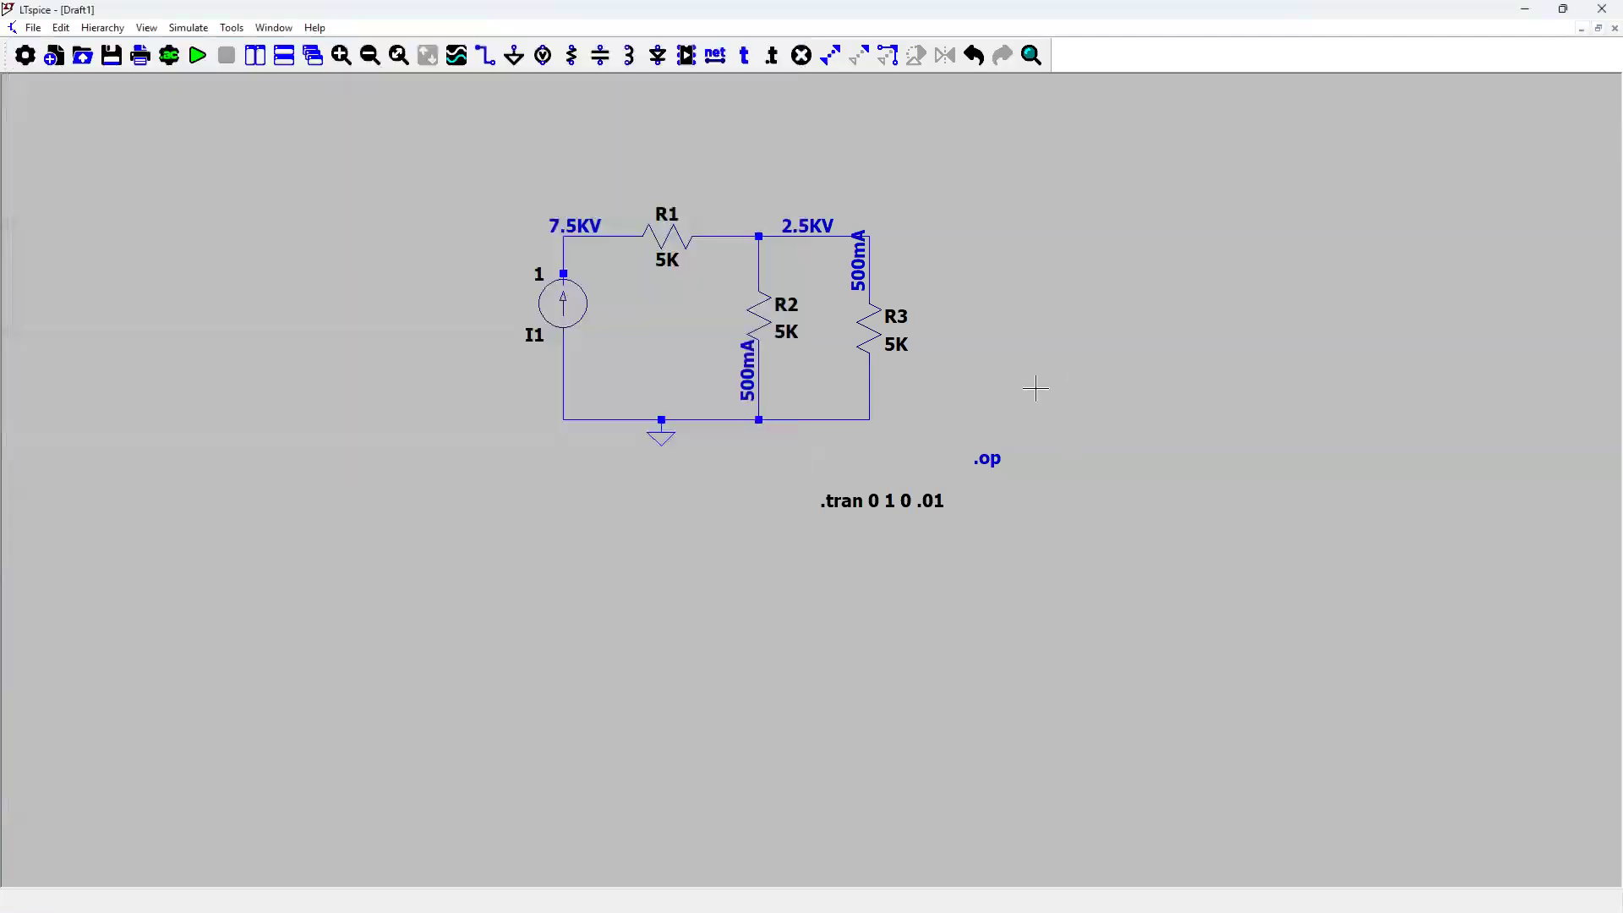